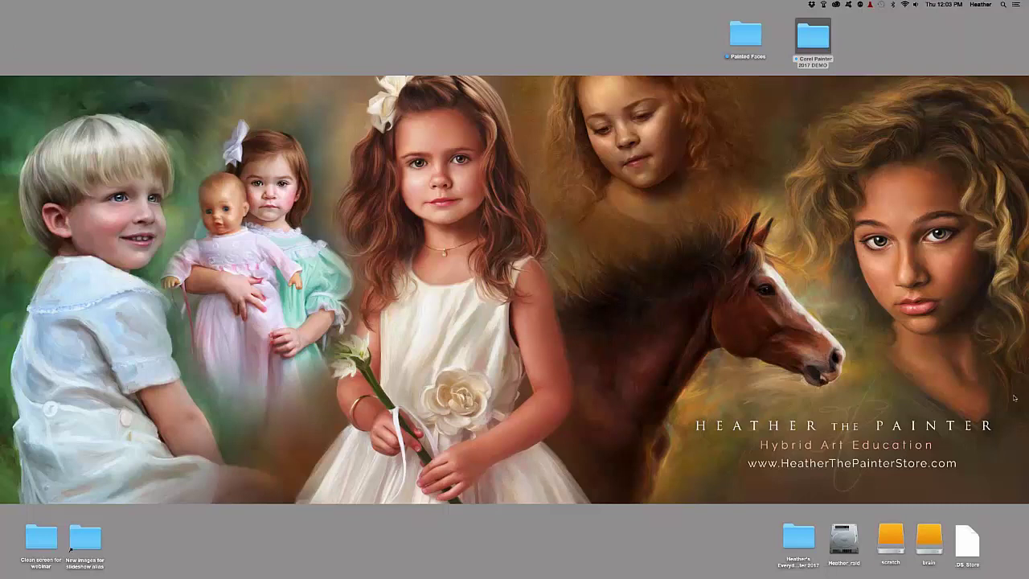
Step: Launch Corel Painter 2017 and create a new blank image with the offered canvas settings
mouse_move(1022, 418)
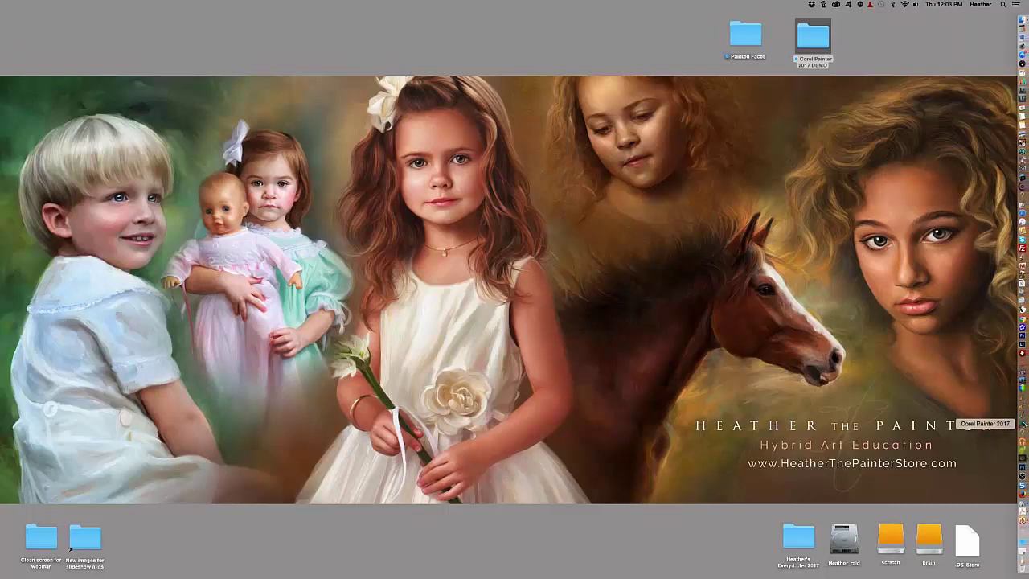
click(1022, 423)
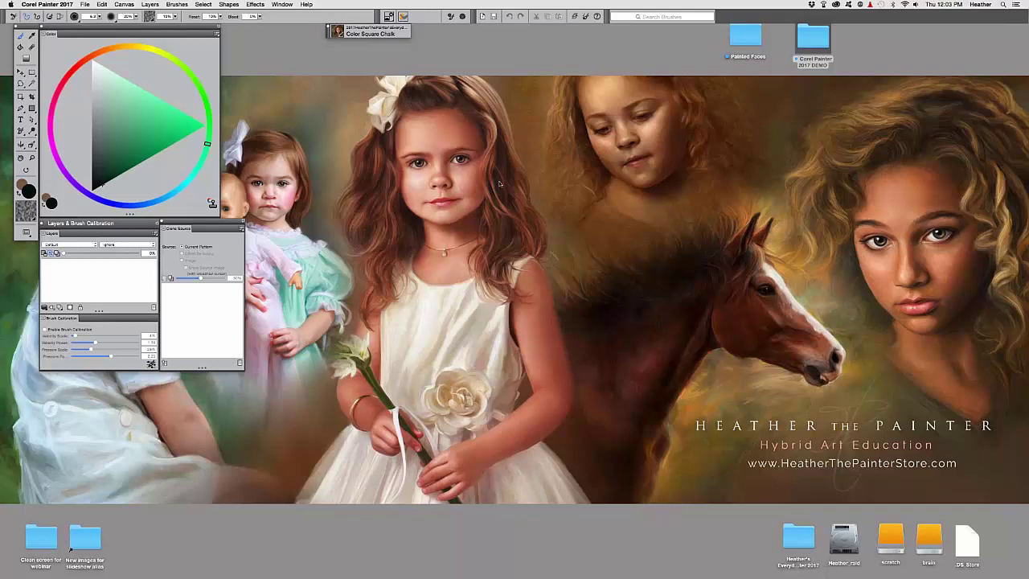
key(super+n)
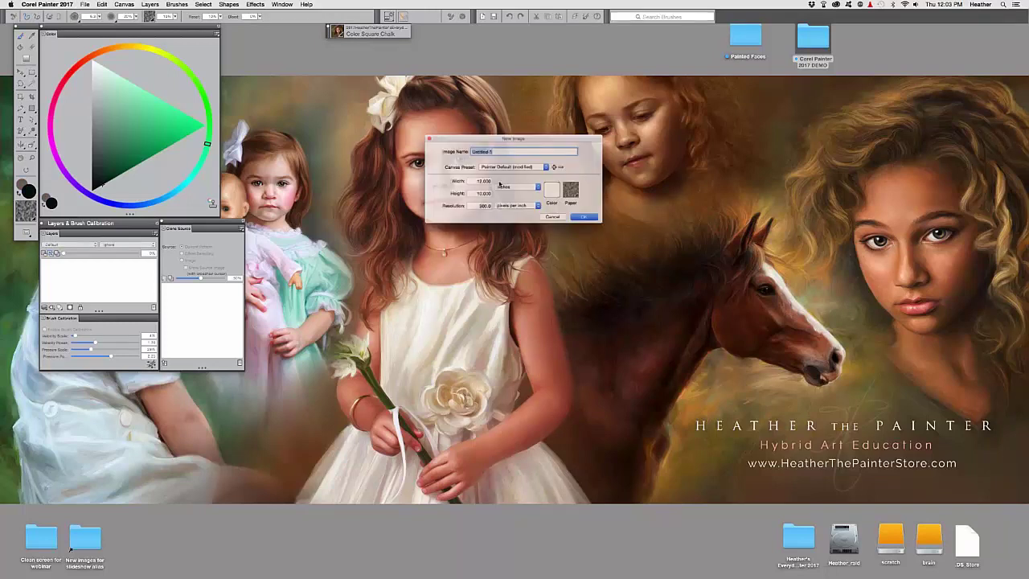
key(Return)
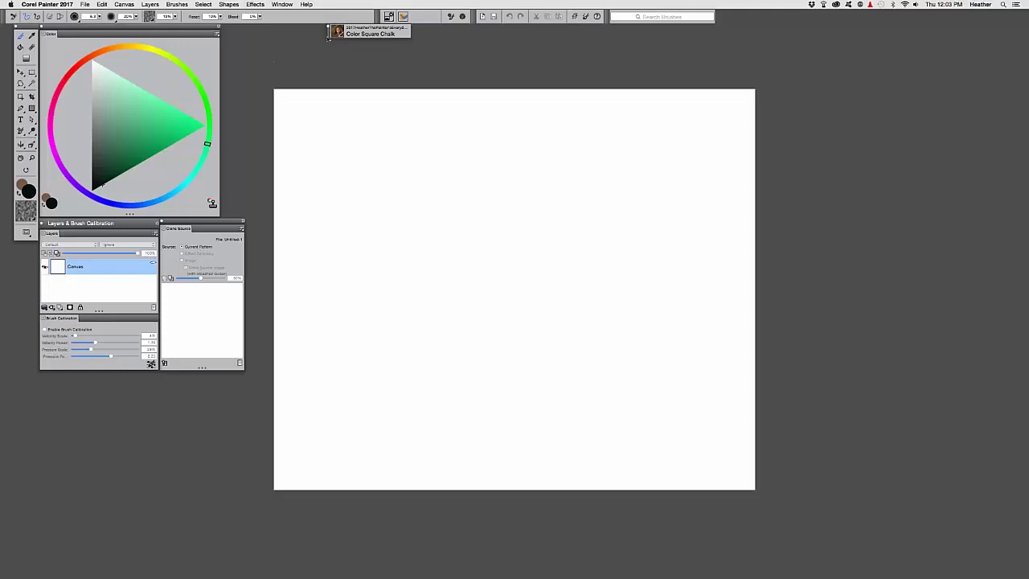
mouse_move(329, 36)
mouse_down()
mouse_move(338, 56)
mouse_move(317, 34)
mouse_move(336, 36)
mouse_up()
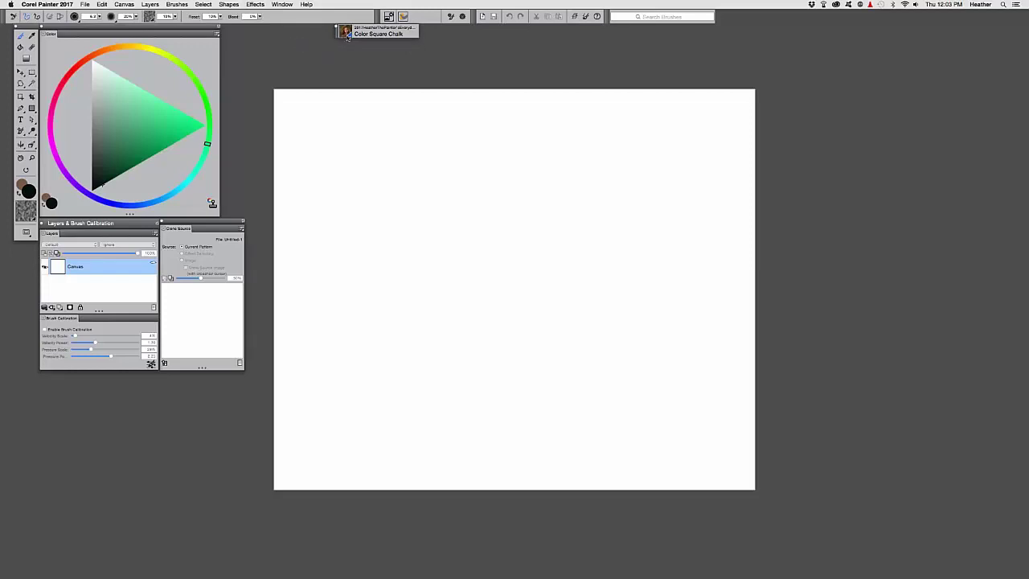
drag(337, 38, 328, 41)
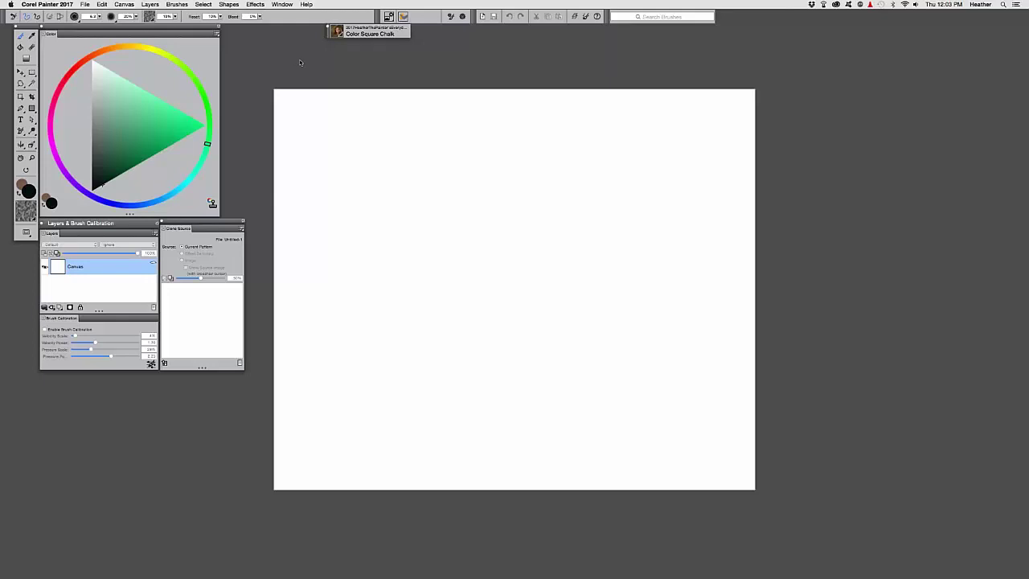
Step: Examine the workspace import options, preferences, color management settings and palette drawer list without changing anything
click(282, 4)
mouse_move(296, 52)
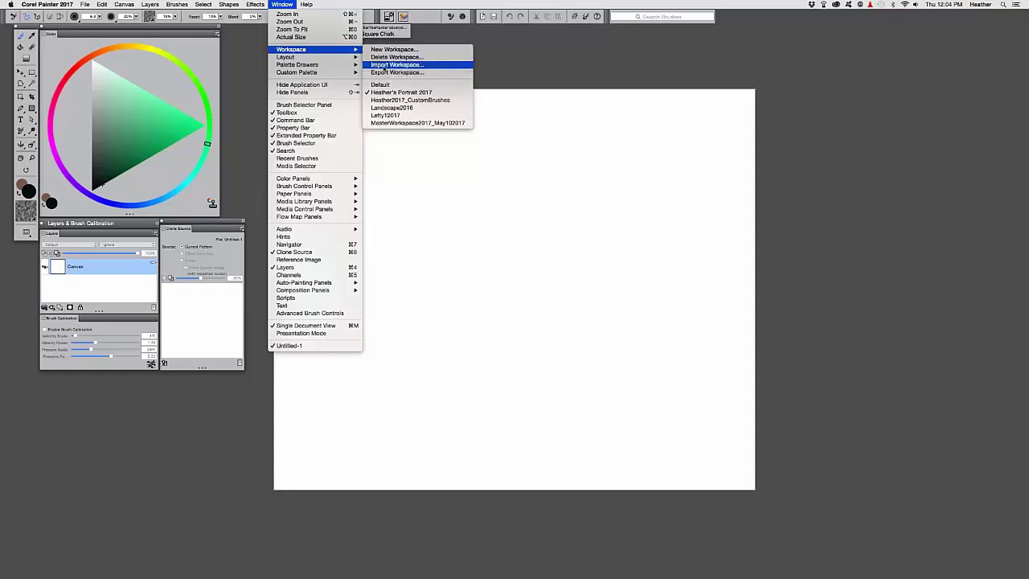
click(597, 190)
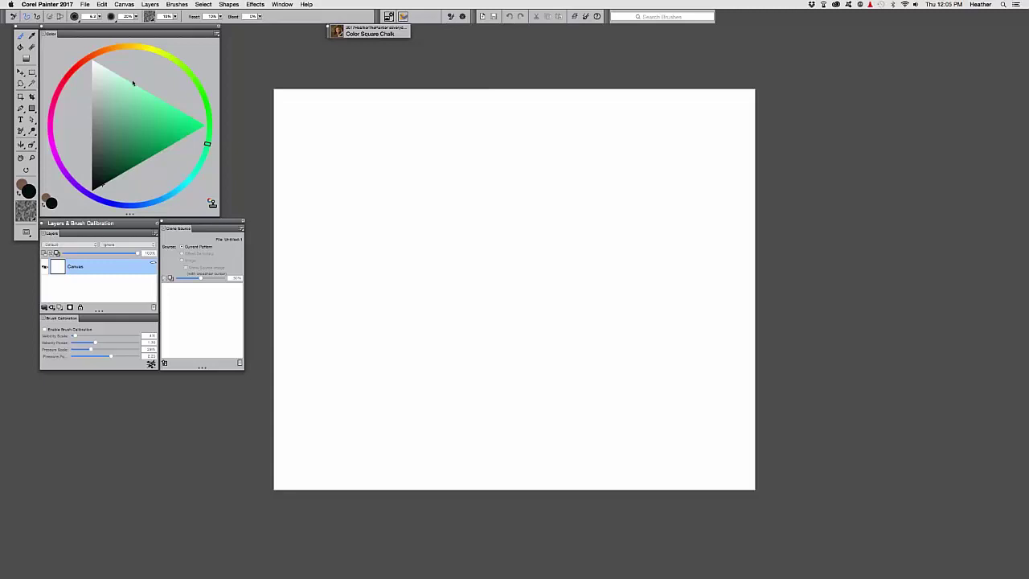
click(47, 4)
mouse_move(93, 29)
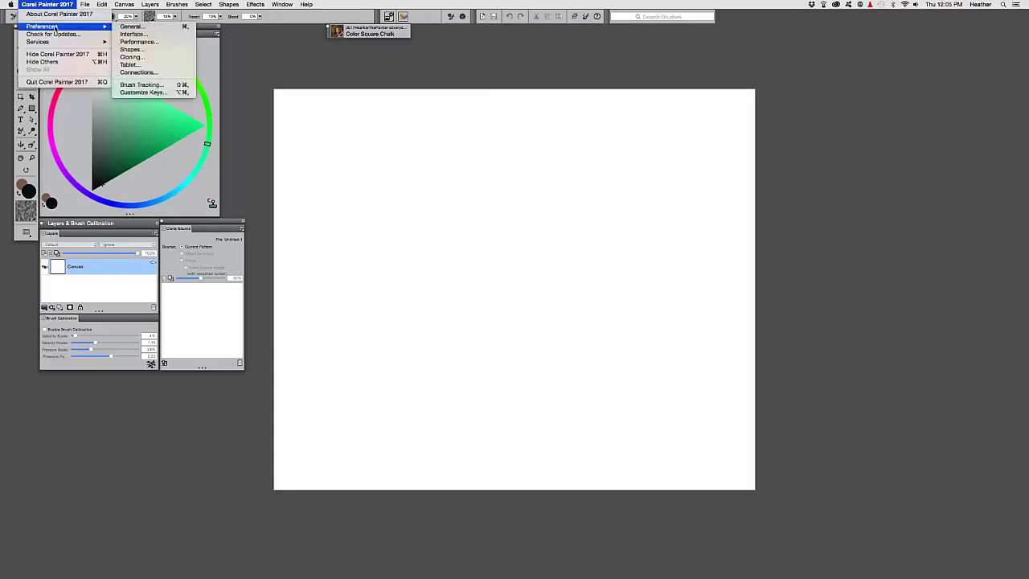
mouse_move(124, 5)
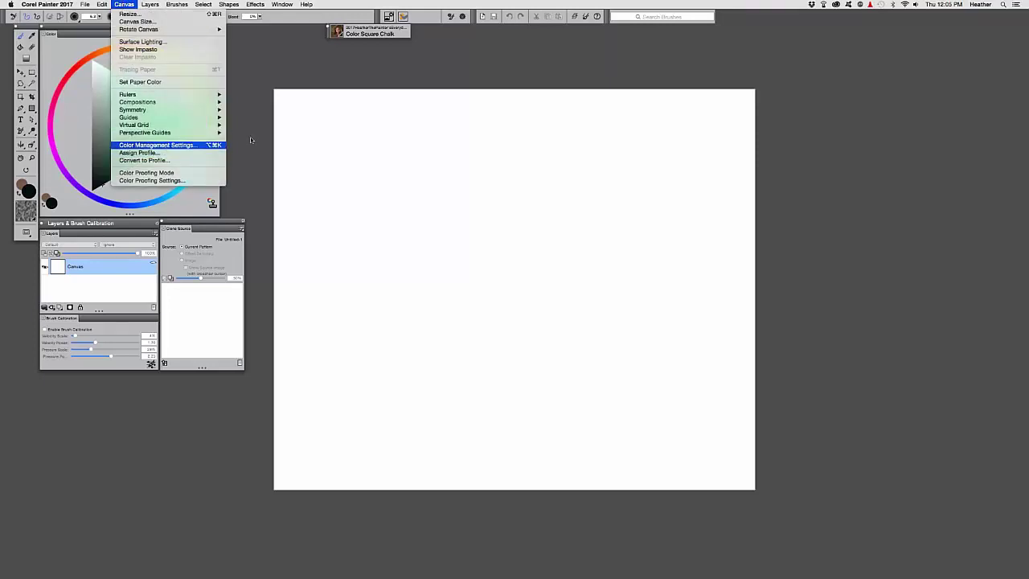
mouse_move(278, 5)
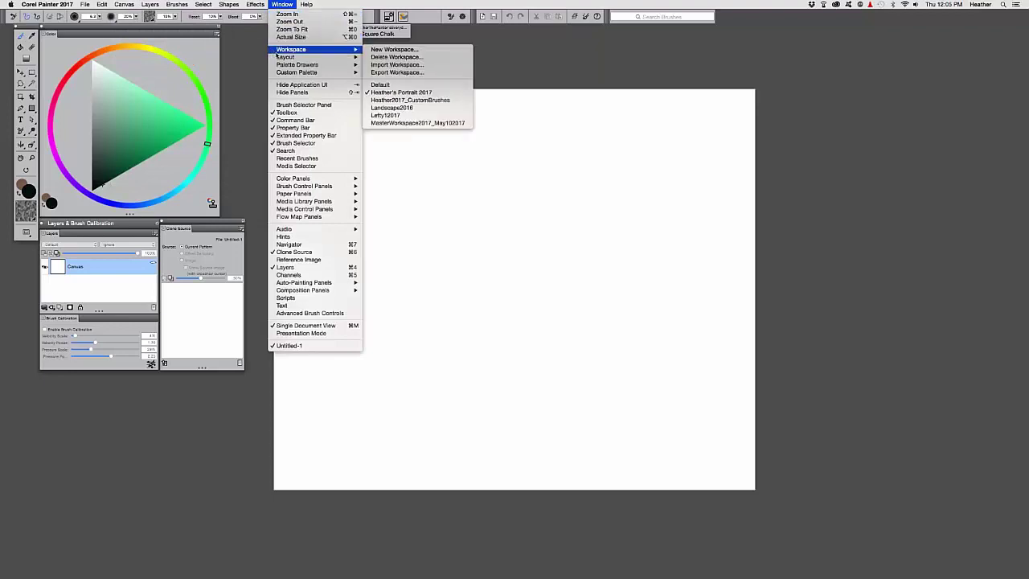
mouse_move(279, 58)
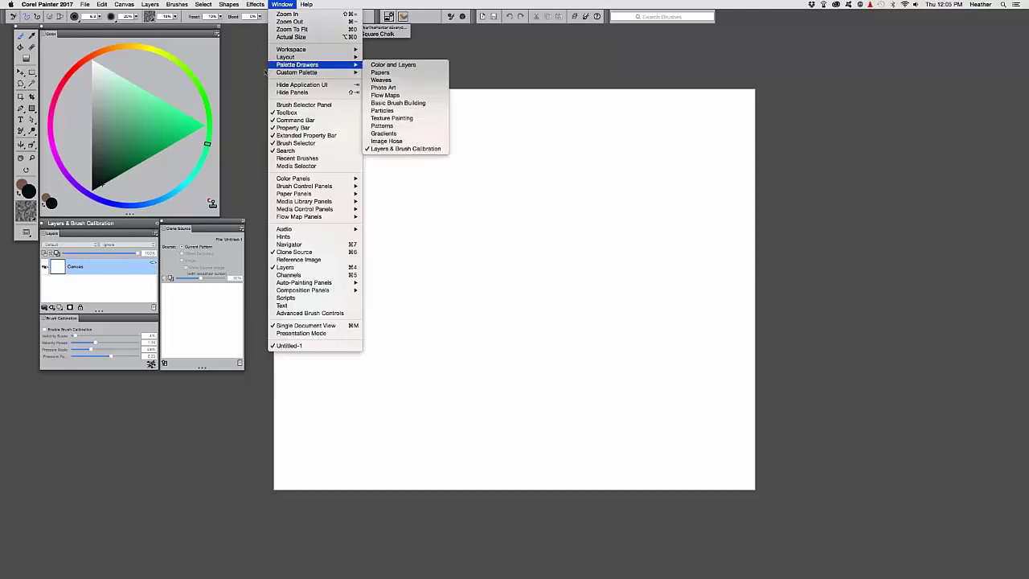
click(245, 86)
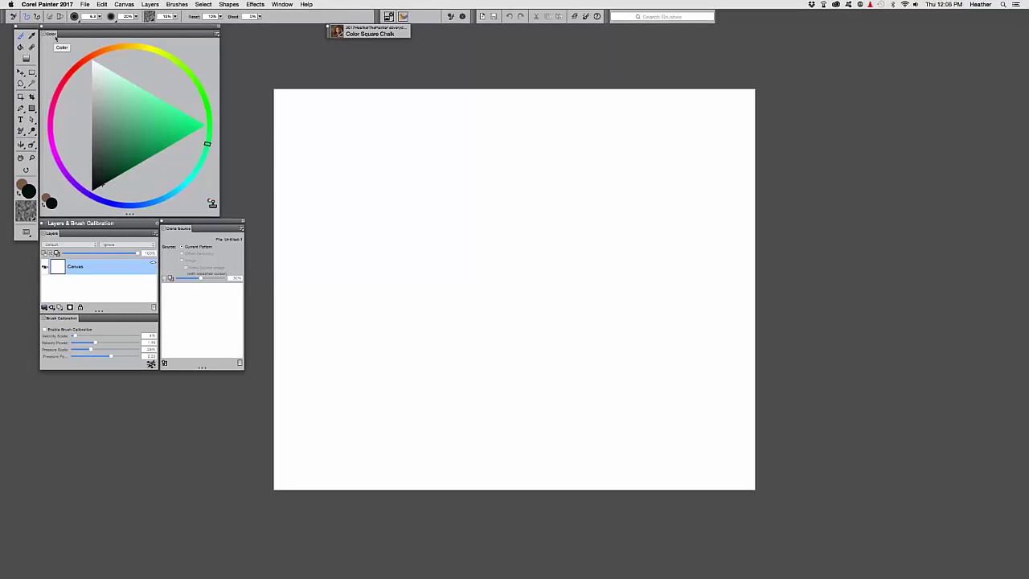
Step: Dock the brush selector beside the brush property settings, and float it again just above the canvas's upper-left corner
mouse_move(32, 30)
mouse_down()
mouse_move(17, 30)
mouse_move(32, 32)
mouse_up()
mouse_move(327, 32)
mouse_down()
mouse_move(326, 59)
mouse_move(321, 47)
mouse_move(71, 17)
mouse_up()
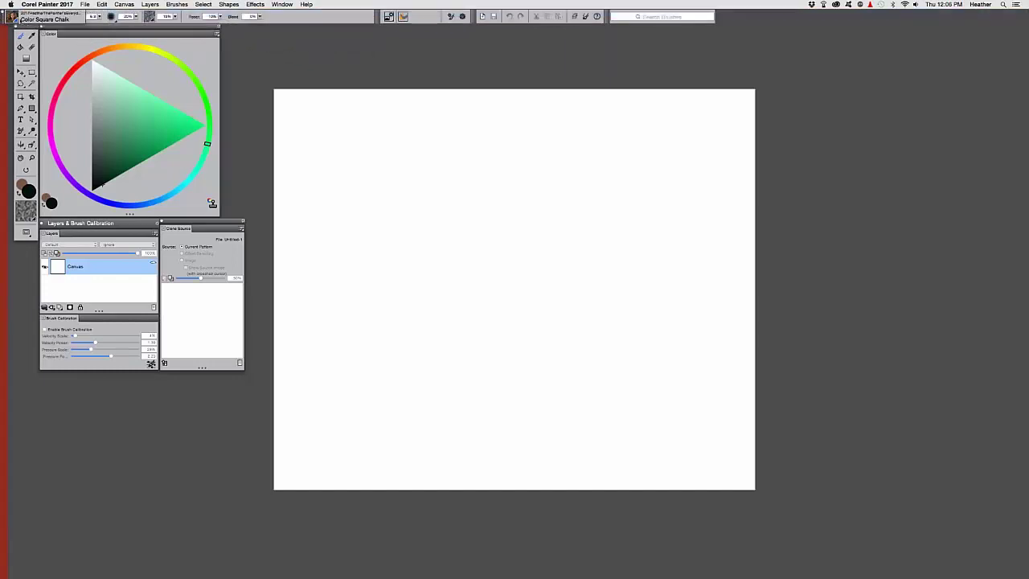
mouse_move(12, 16)
mouse_down()
mouse_move(298, 39)
mouse_move(299, 50)
mouse_move(262, 48)
mouse_move(377, 47)
mouse_move(284, 45)
mouse_move(293, 46)
mouse_up()
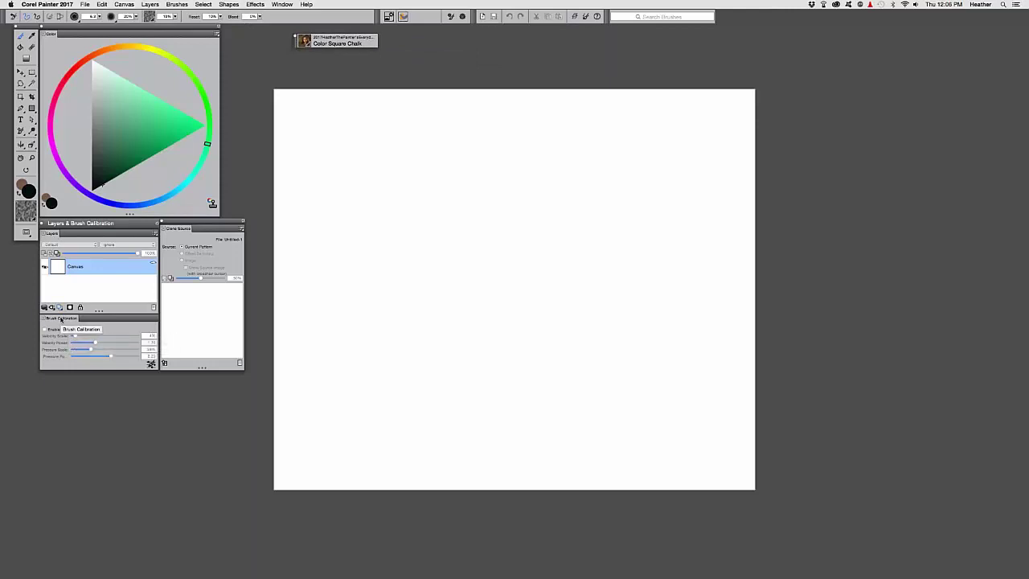
Step: Detach the Brush Calibration panel, try it as a tab grouped with Layers, and place it separately below the Layers panel
mouse_move(60, 319)
mouse_down()
mouse_move(220, 310)
mouse_move(346, 225)
mouse_up()
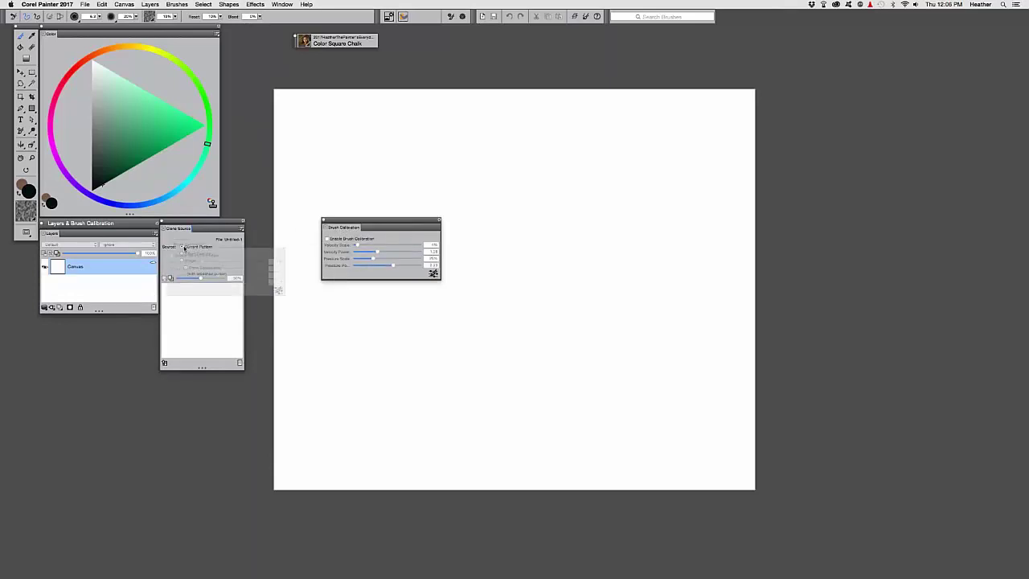
mouse_move(121, 249)
mouse_down()
mouse_move(69, 253)
mouse_move(77, 300)
mouse_move(66, 291)
mouse_move(69, 233)
mouse_up()
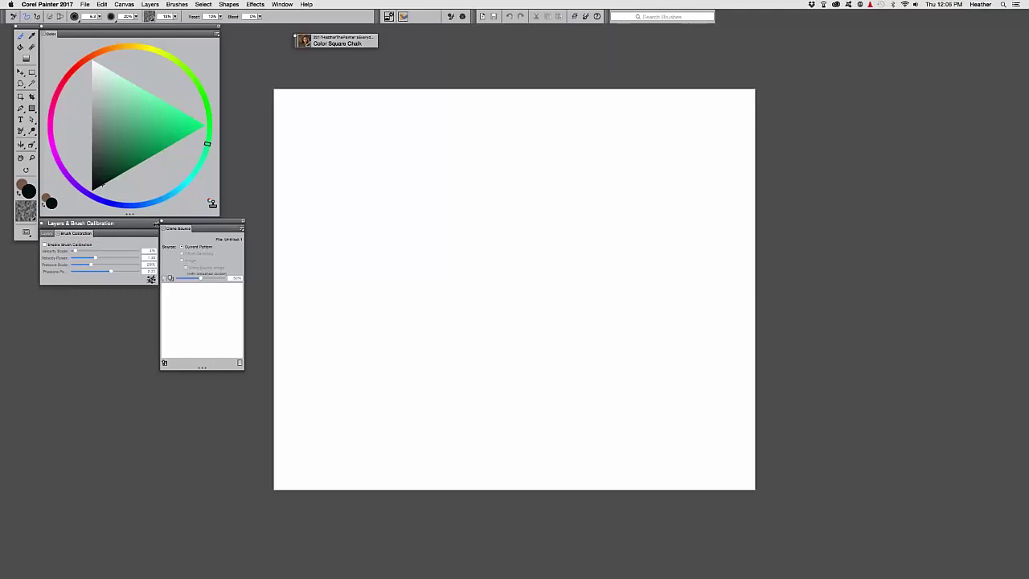
right_click(158, 224)
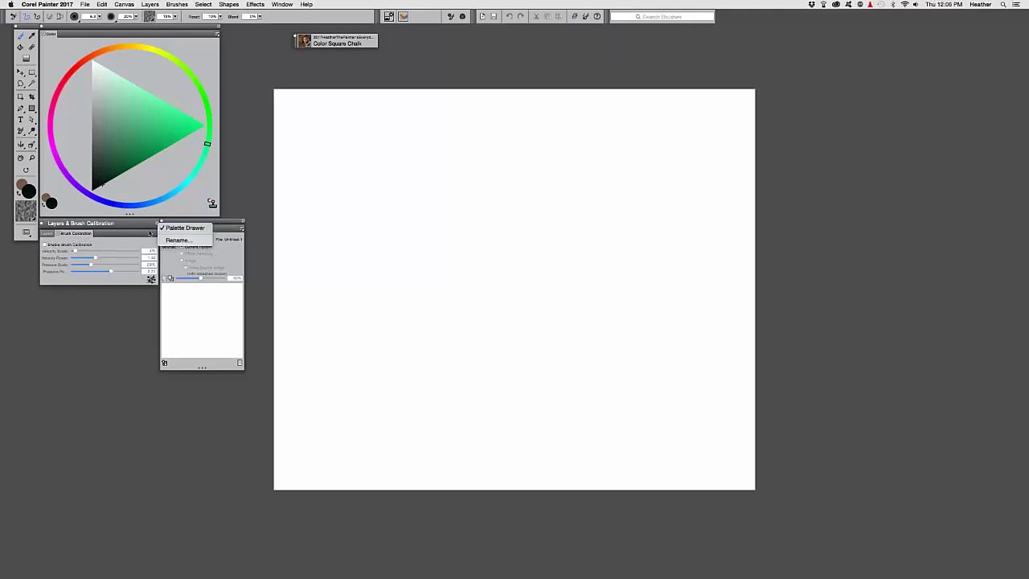
click(122, 222)
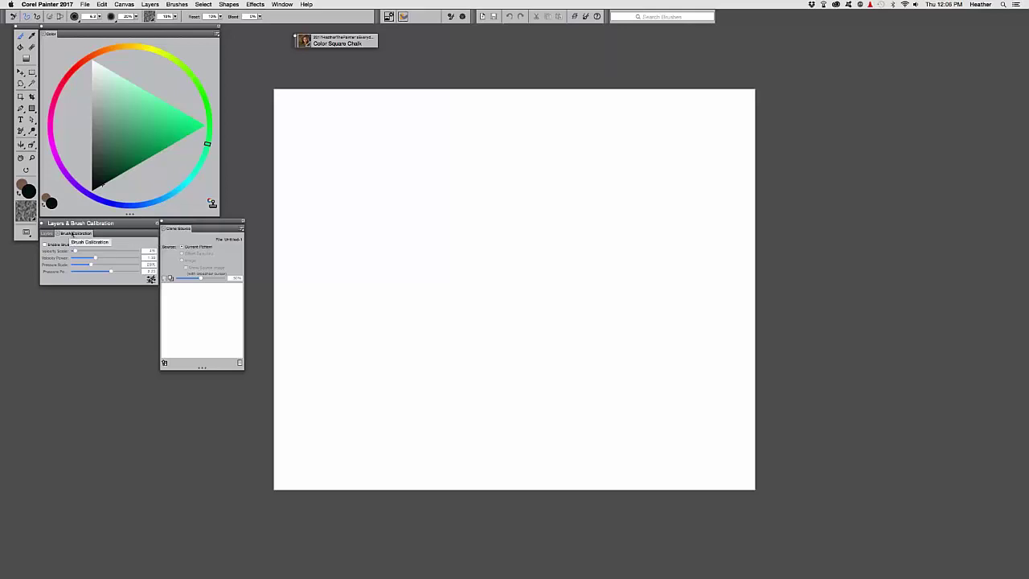
mouse_move(73, 233)
mouse_down()
mouse_move(54, 284)
mouse_move(56, 321)
mouse_move(66, 327)
mouse_up()
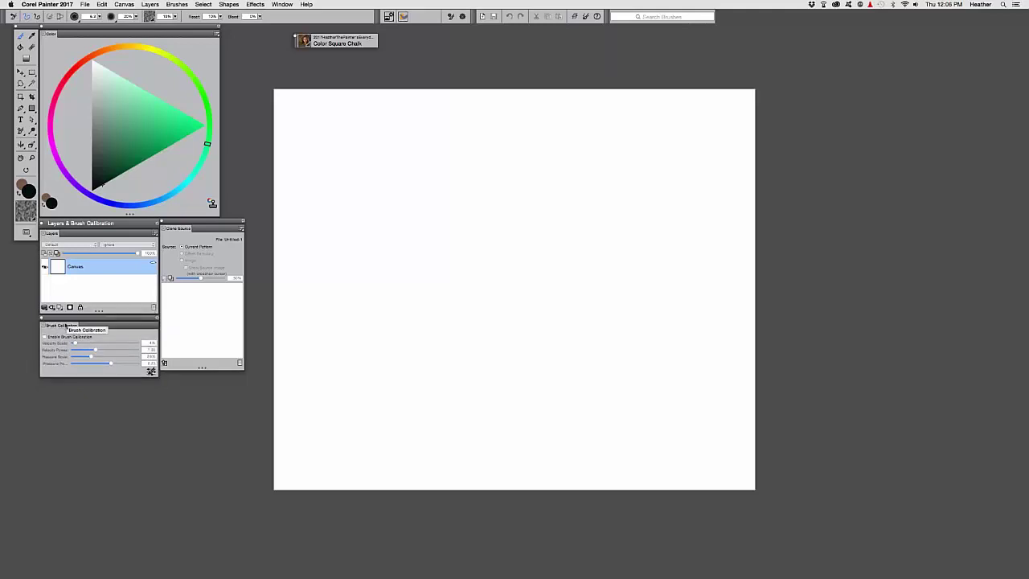
Step: Locate Brush Calibration among the brush control panels and inspect its Enable Brush Calibration option
click(279, 5)
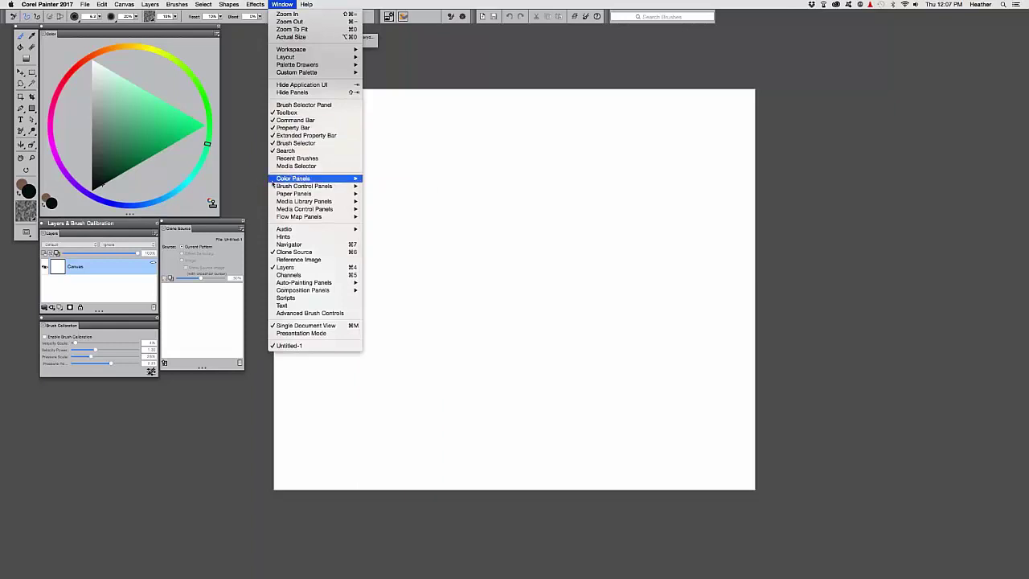
mouse_move(295, 188)
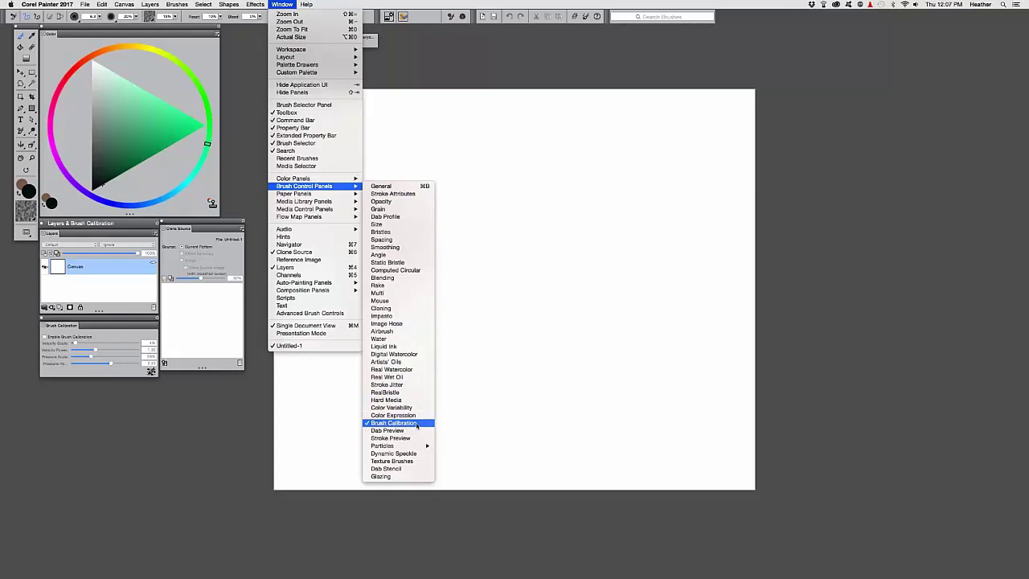
click(501, 435)
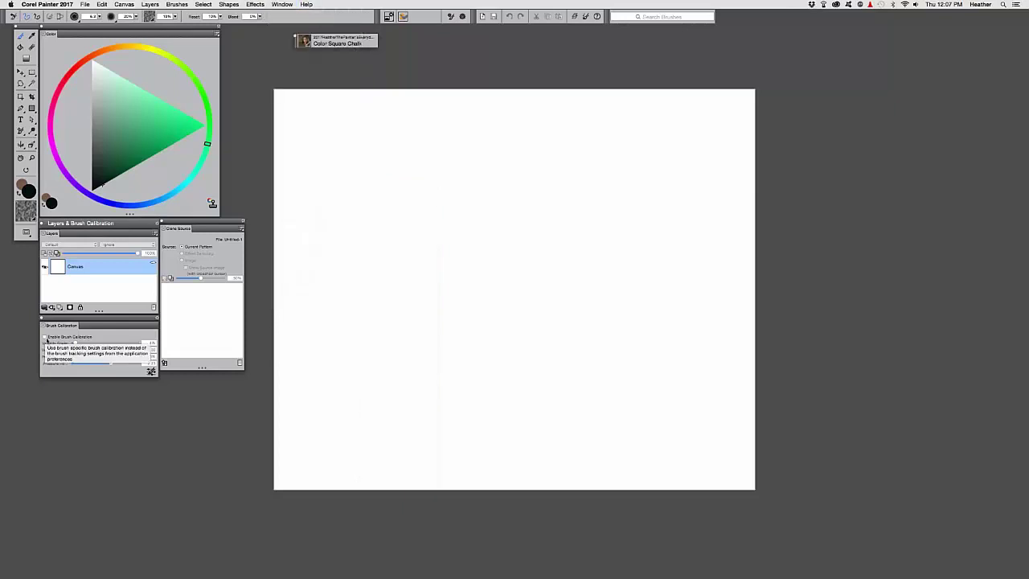
click(45, 338)
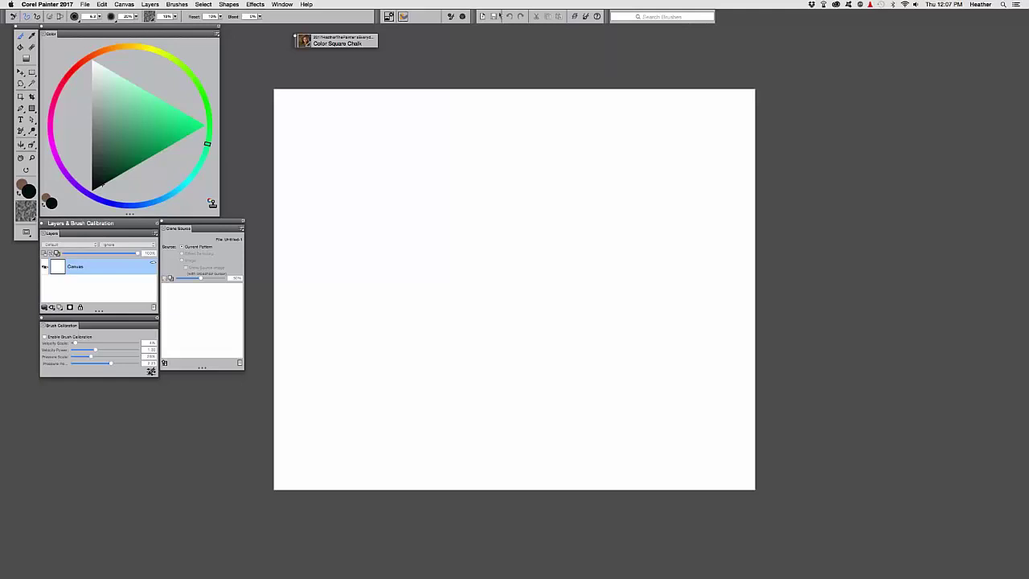
click(647, 17)
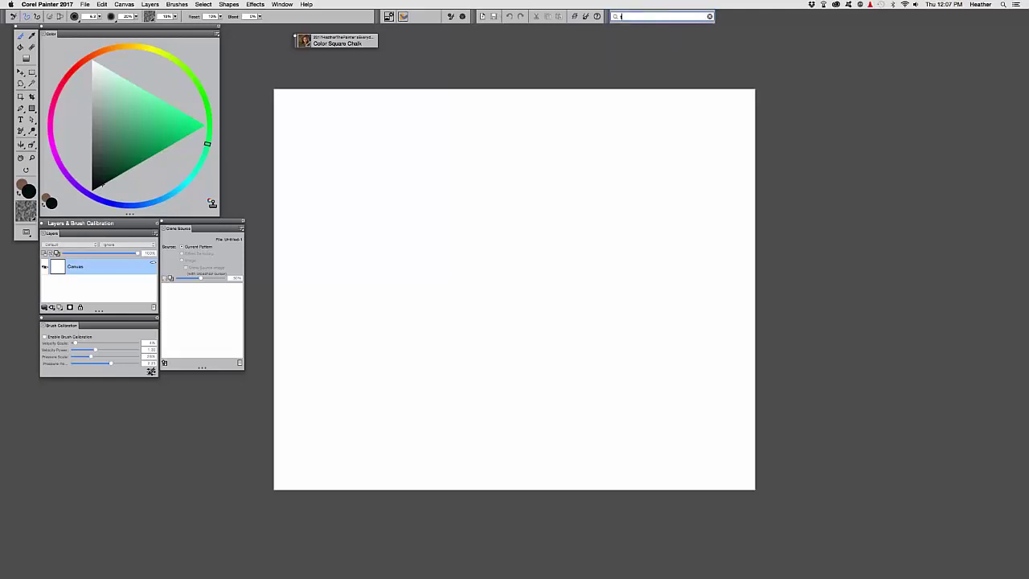
text(tail)
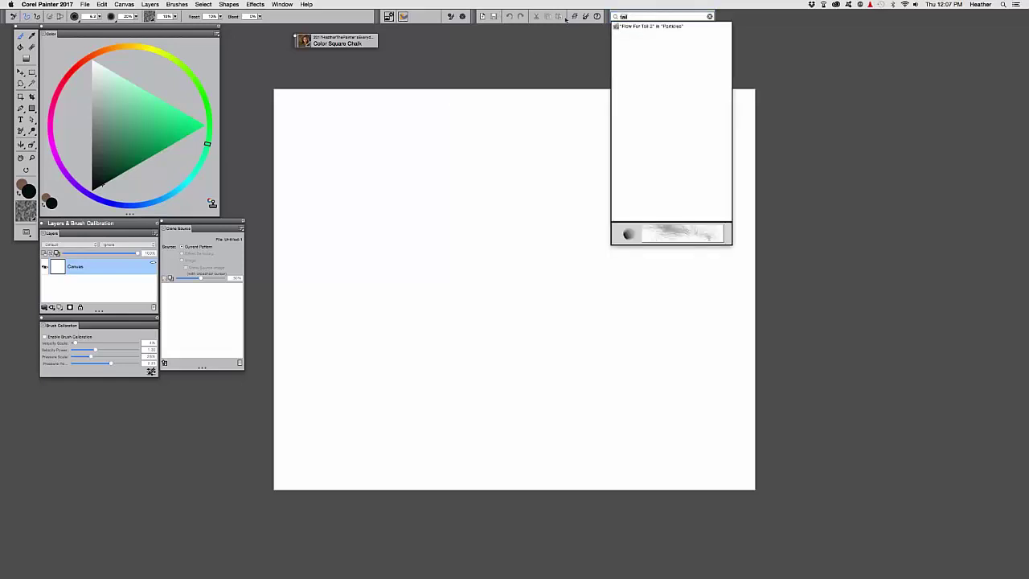
key(BackSpace)
key(BackSpace)
key(BackSpace)
key(BackSpace)
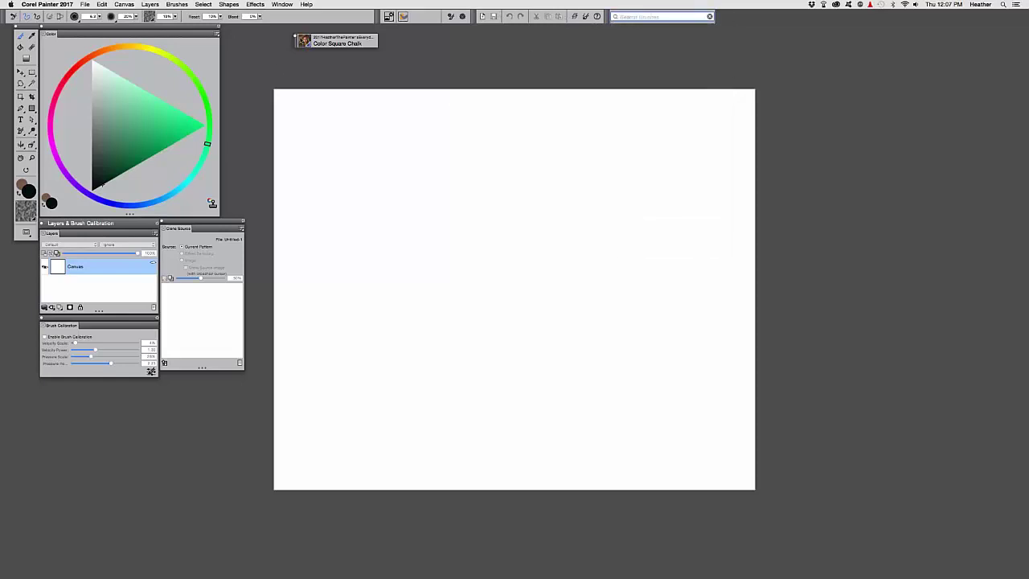
Step: Choose the Kinstler Initial Flat brush variant and review its Brush Tracking settings, keeping them as they are
click(336, 41)
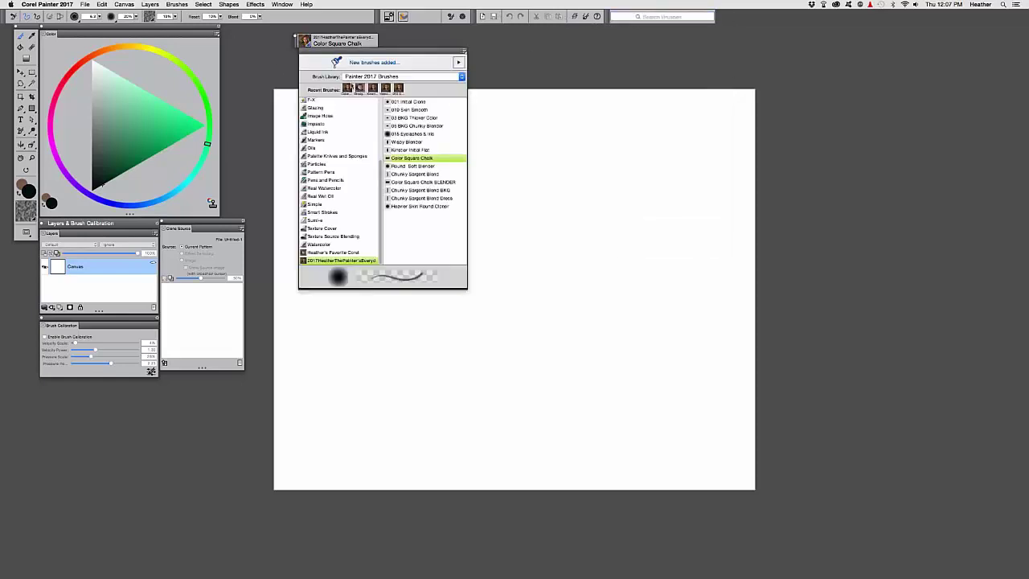
click(401, 150)
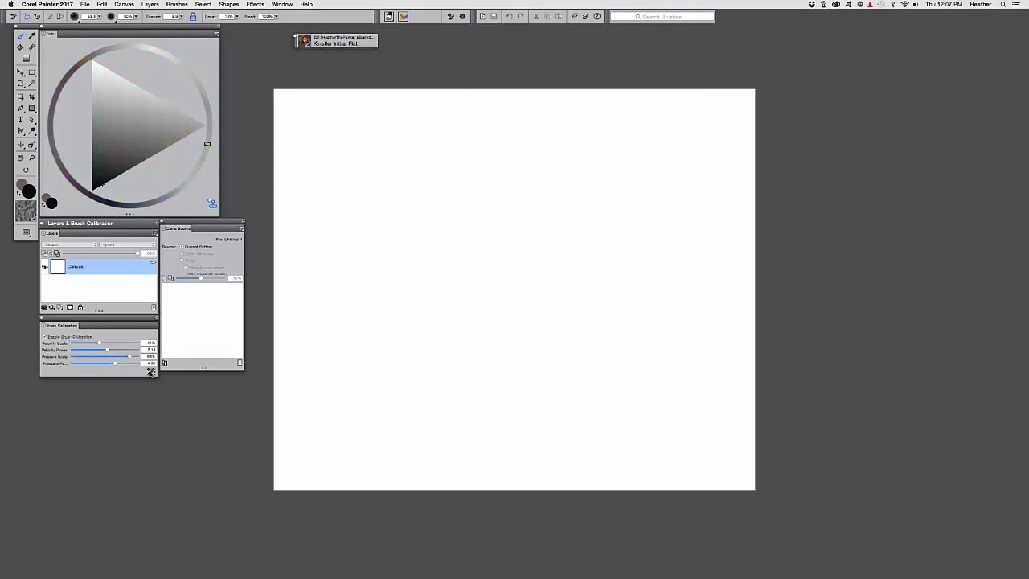
click(151, 371)
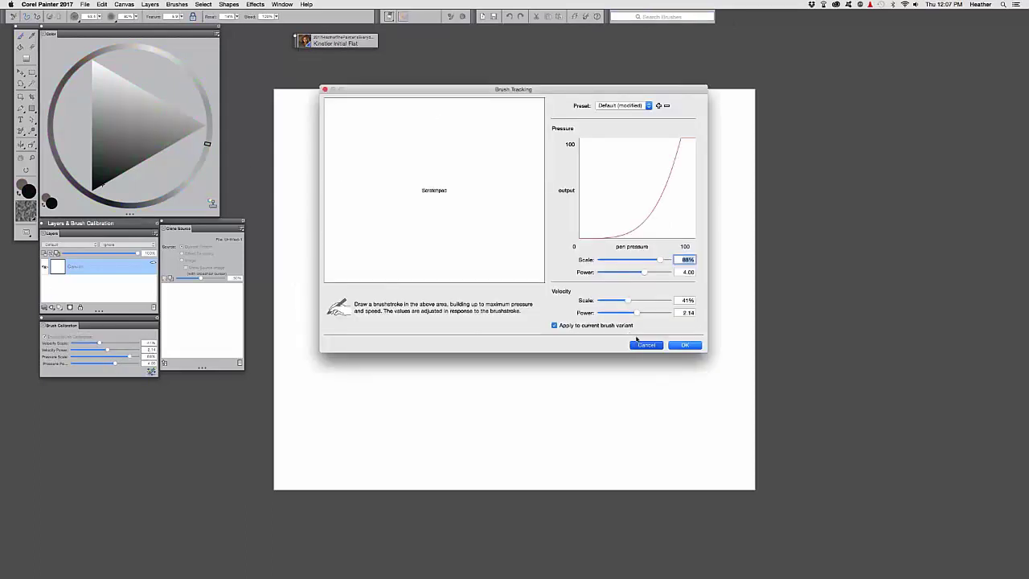
click(643, 344)
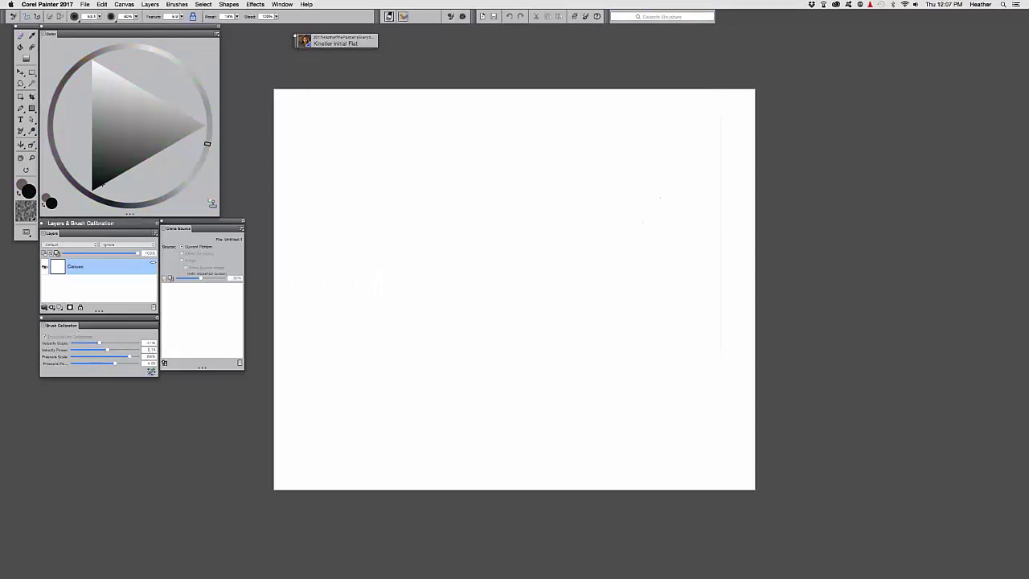
click(151, 371)
key(Return)
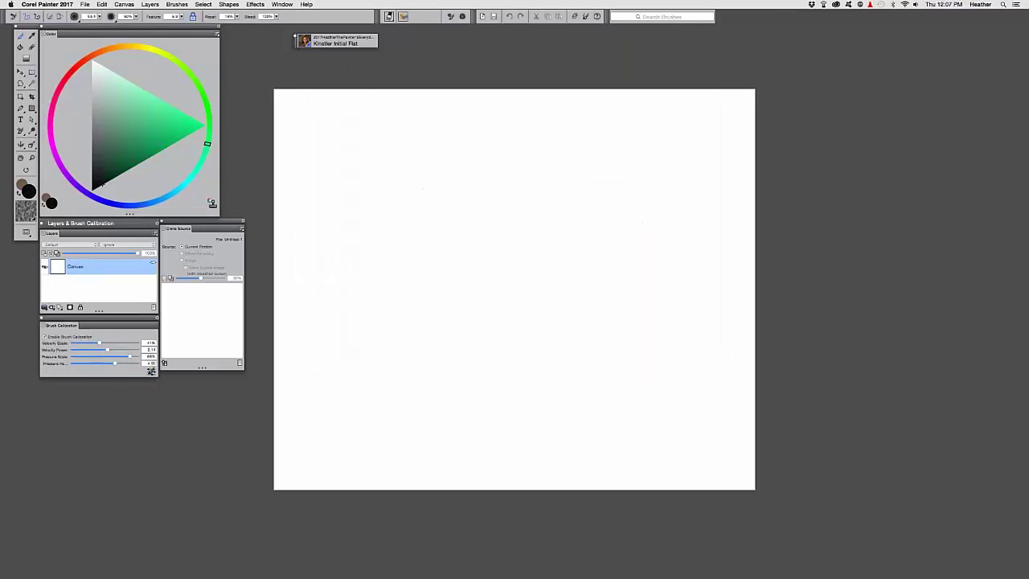
Step: Paint black test strokes on the canvas: a rising diagonal stroke and a dense block of horizontal strokes beneath it
mouse_move(379, 294)
mouse_down()
mouse_move(392, 270)
mouse_move(588, 147)
mouse_move(458, 232)
mouse_up()
mouse_move(430, 283)
mouse_down()
mouse_move(557, 268)
mouse_move(471, 271)
mouse_move(603, 283)
mouse_move(441, 291)
mouse_move(629, 296)
mouse_up()
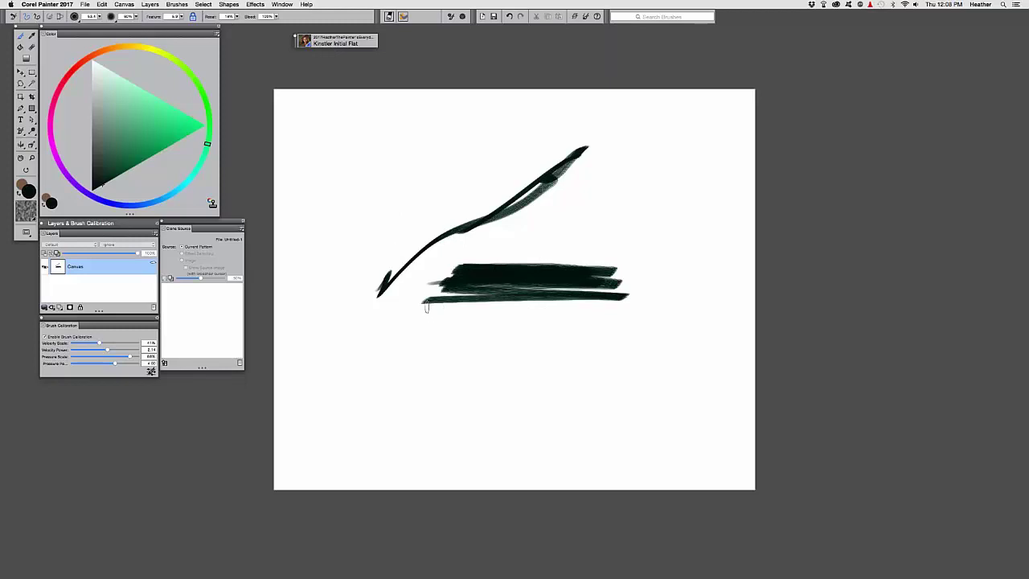
Step: Recalibrate the current brush variant with a sample scratchpad stroke, and paint test scribbles below the existing horizontal strokes
click(151, 372)
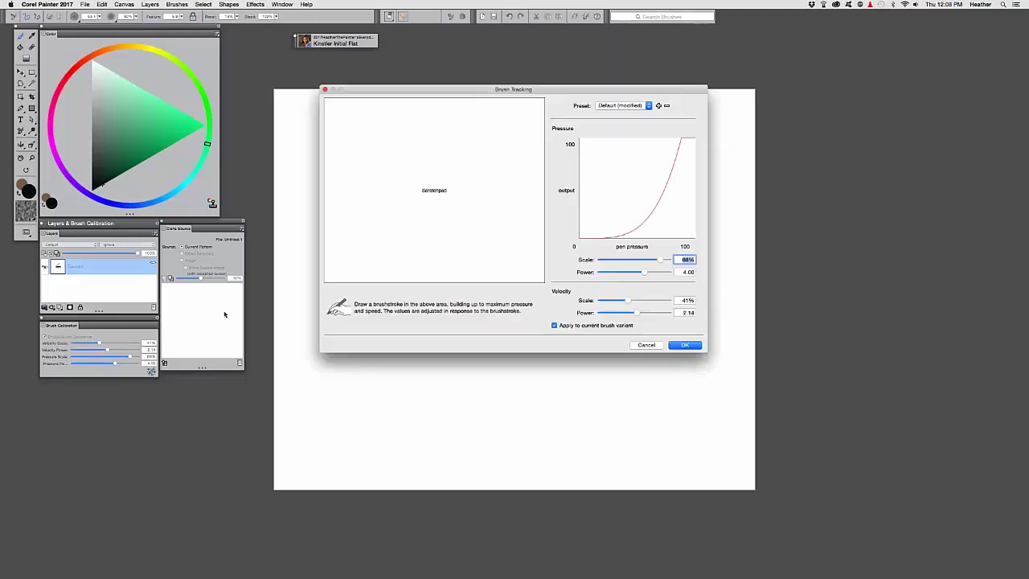
drag(351, 314, 510, 138)
click(684, 346)
mouse_move(357, 389)
mouse_down()
mouse_move(406, 351)
mouse_move(471, 366)
mouse_move(530, 344)
mouse_move(589, 358)
mouse_move(591, 386)
mouse_move(631, 363)
mouse_move(661, 365)
mouse_move(636, 393)
mouse_move(721, 413)
mouse_move(555, 407)
mouse_up()
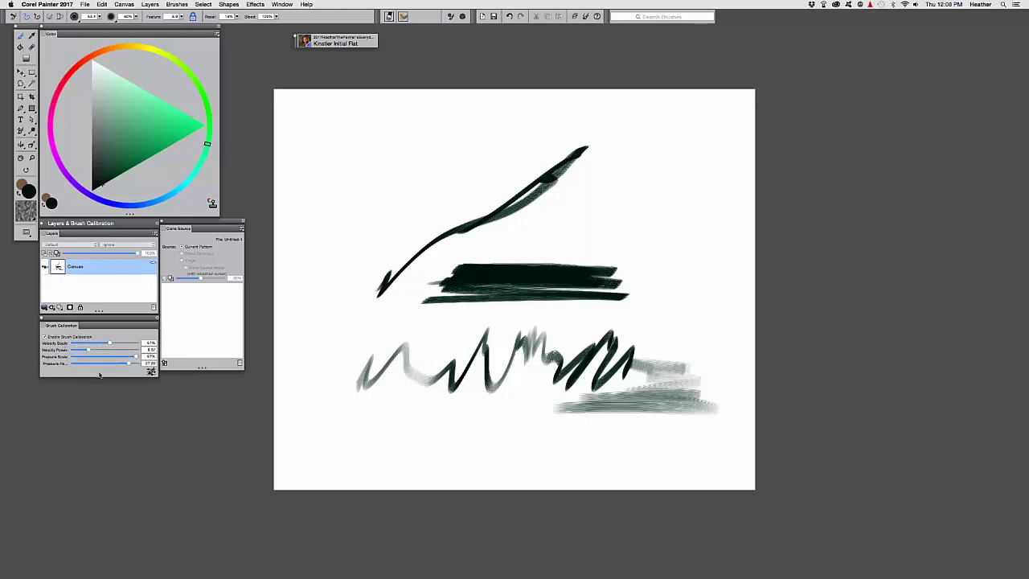
Step: Open the General brush control panel and examine the available Expression options for Bleed, leaving Pressure selected
click(282, 4)
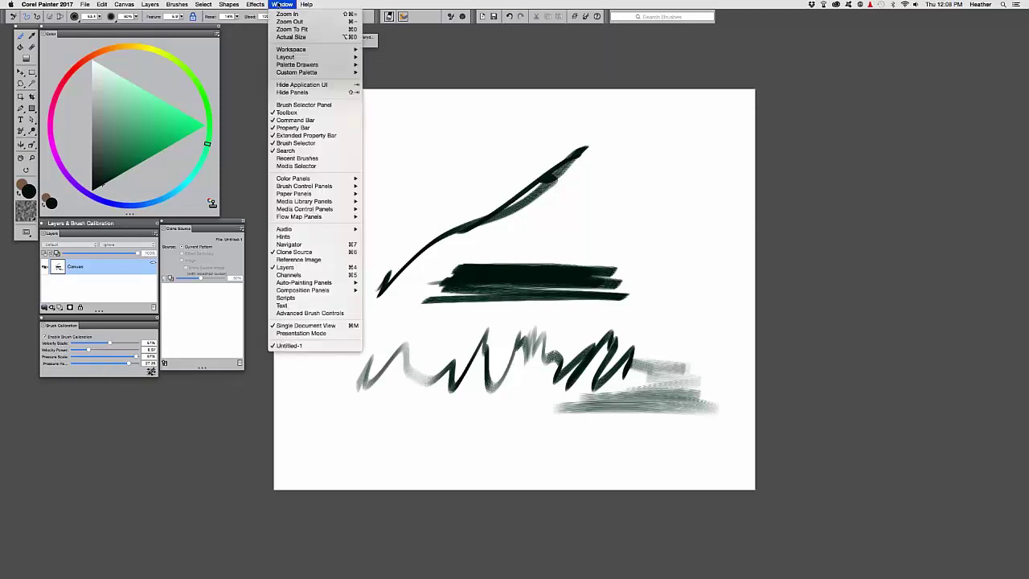
mouse_move(312, 188)
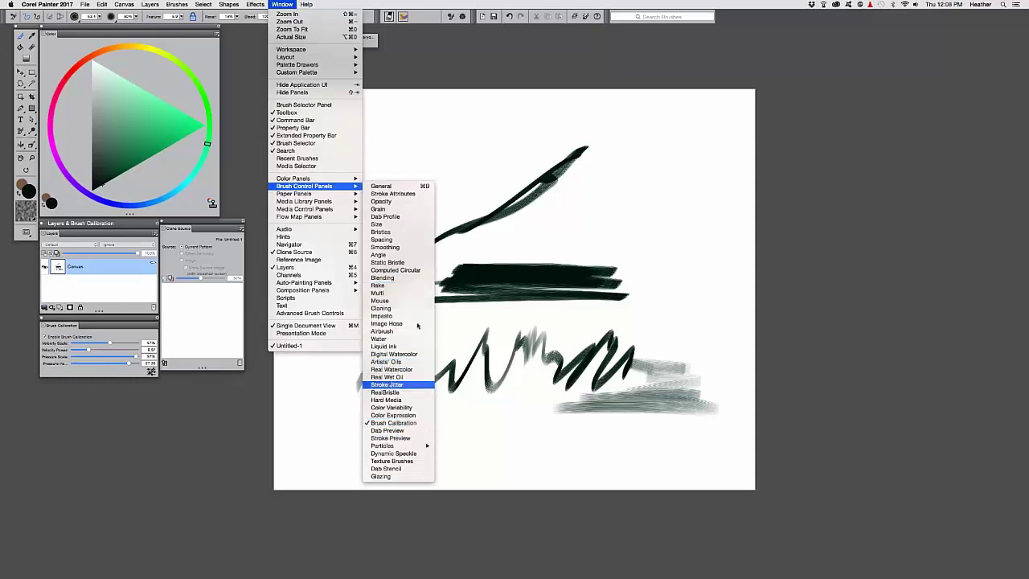
click(385, 180)
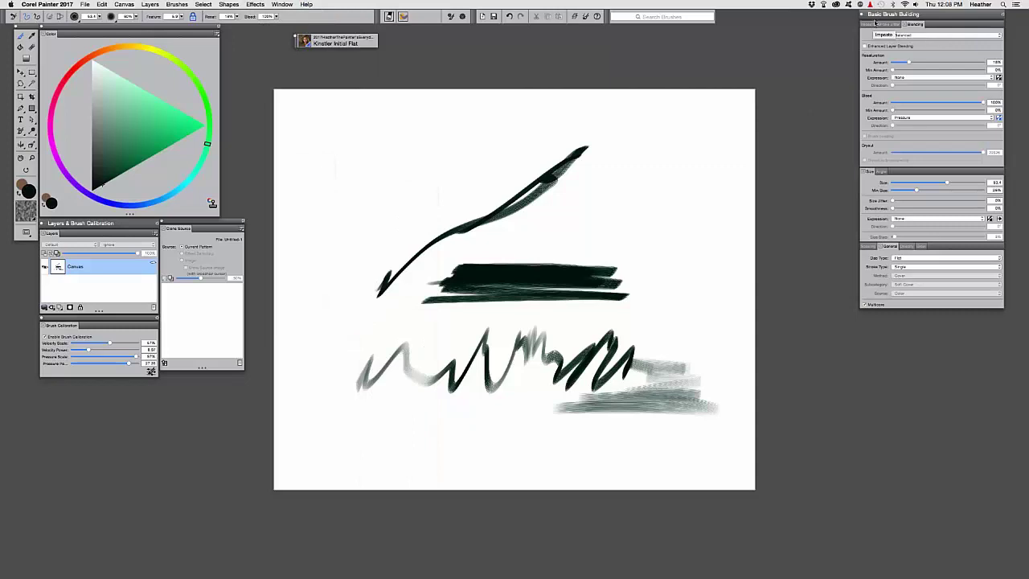
mouse_move(928, 14)
mouse_down()
mouse_move(907, 16)
mouse_move(902, 30)
mouse_up()
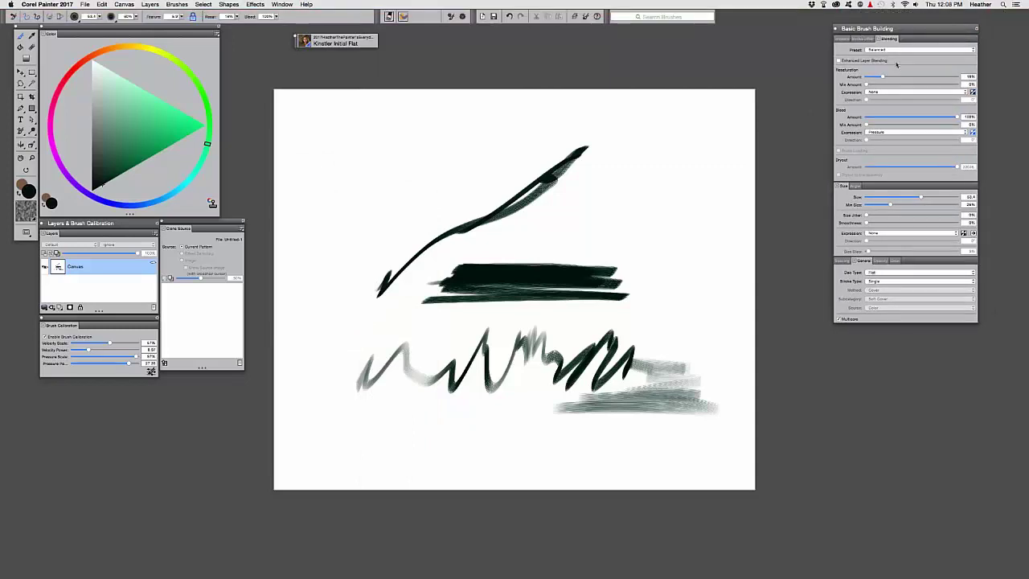
click(876, 132)
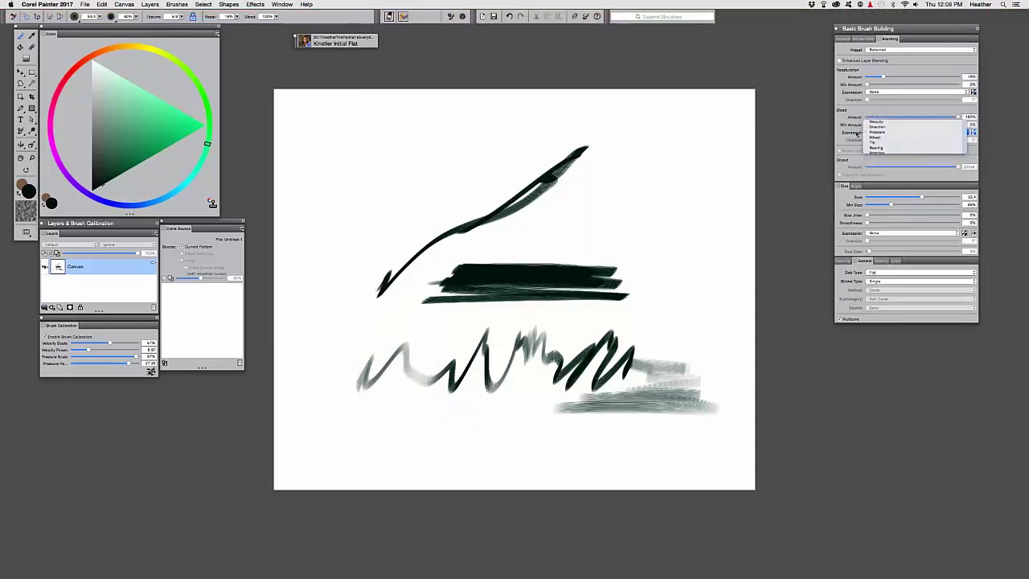
click(873, 133)
click(876, 133)
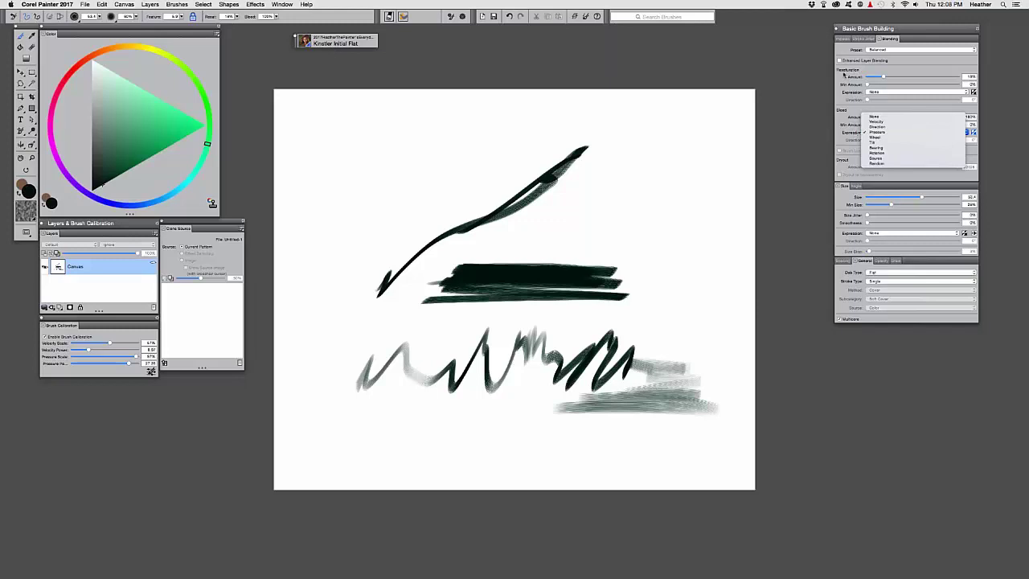
click(843, 72)
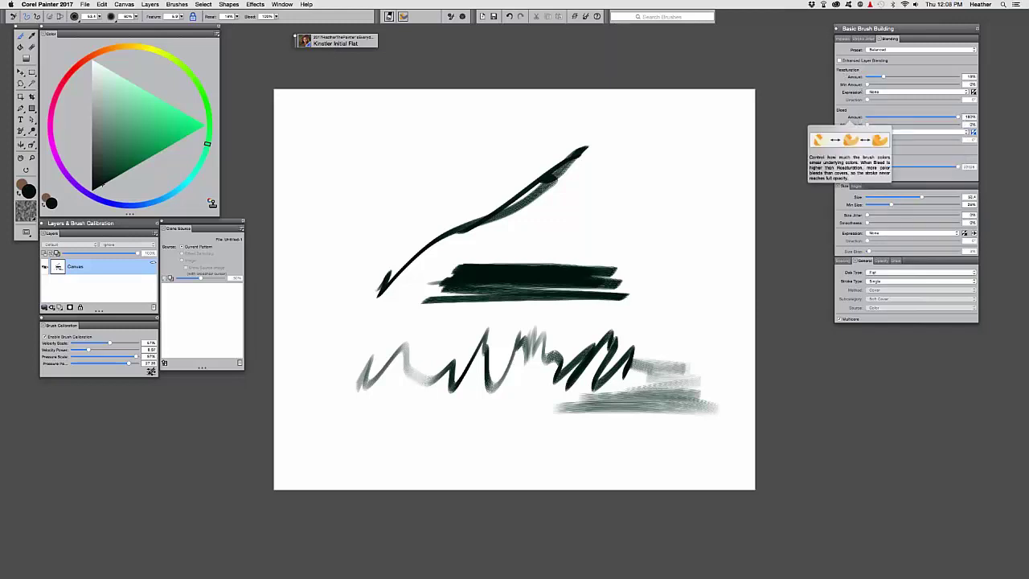
Step: Close the Basic Brush Building palette and clear all test strokes from the canvas
click(837, 29)
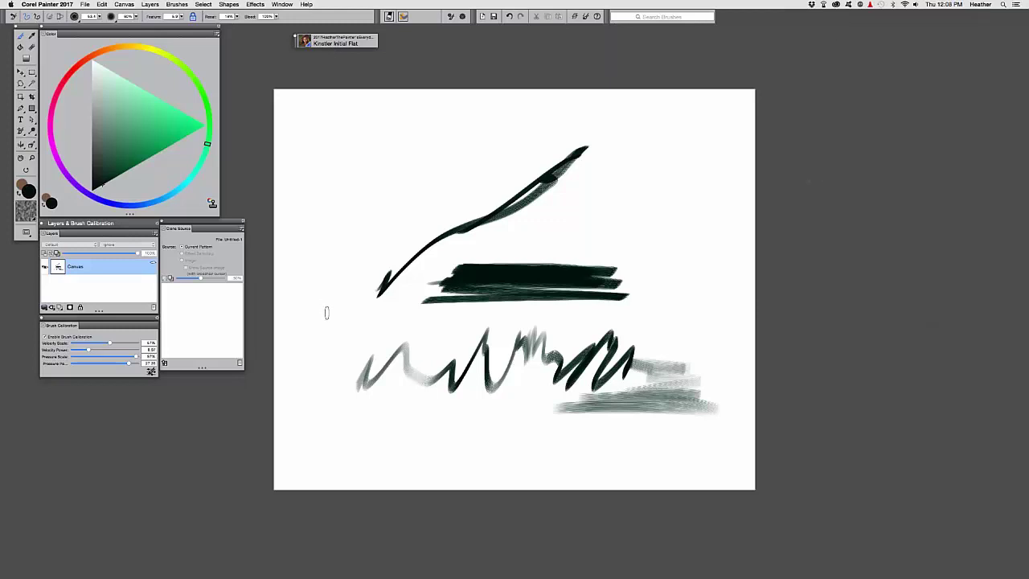
key(super+a)
key(BackSpace)
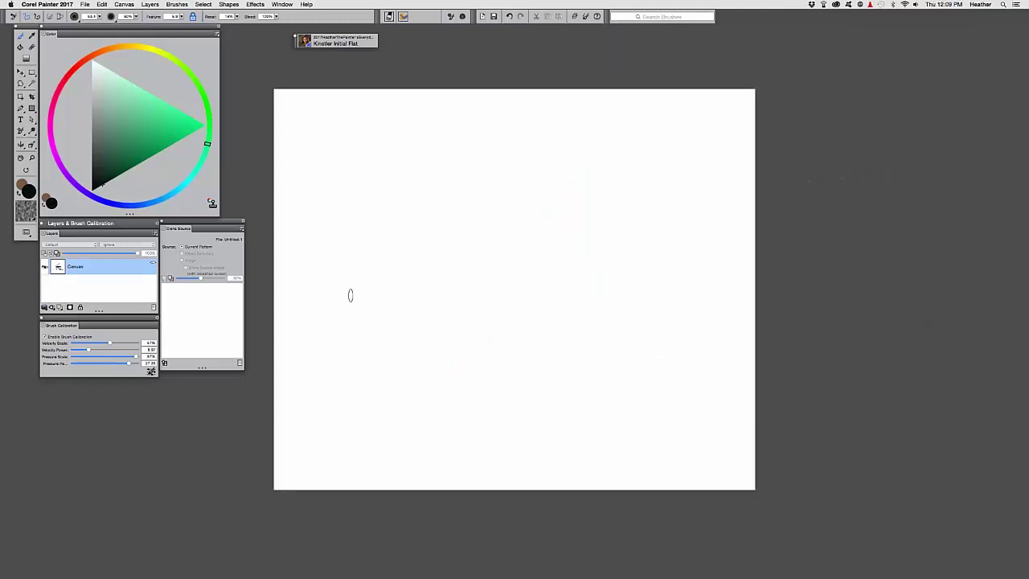
Step: Browse the favorite Corel, Watercolor and Oils brush categories, and create a custom palette from the Oils variant Smeary Round
click(307, 42)
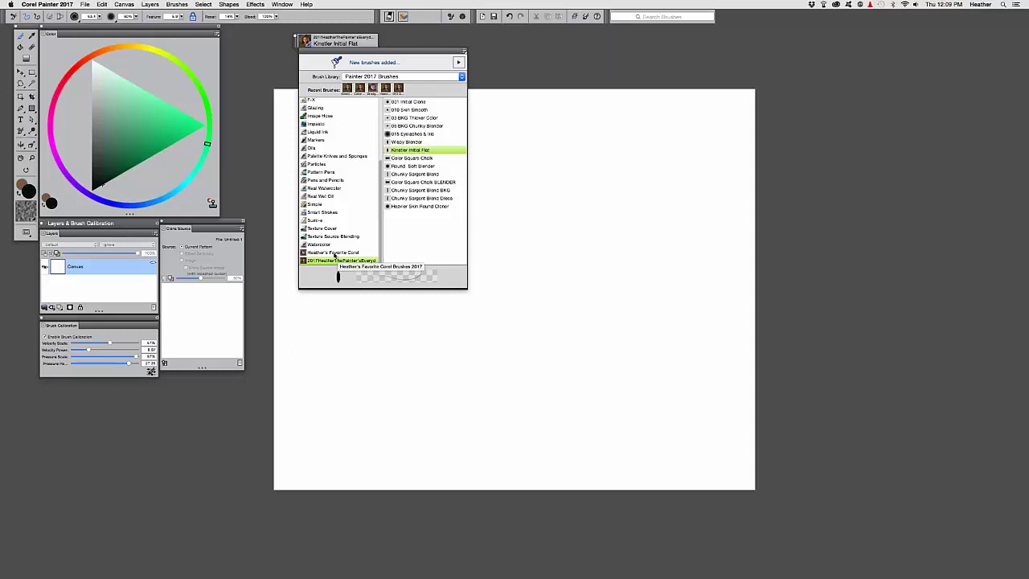
click(333, 252)
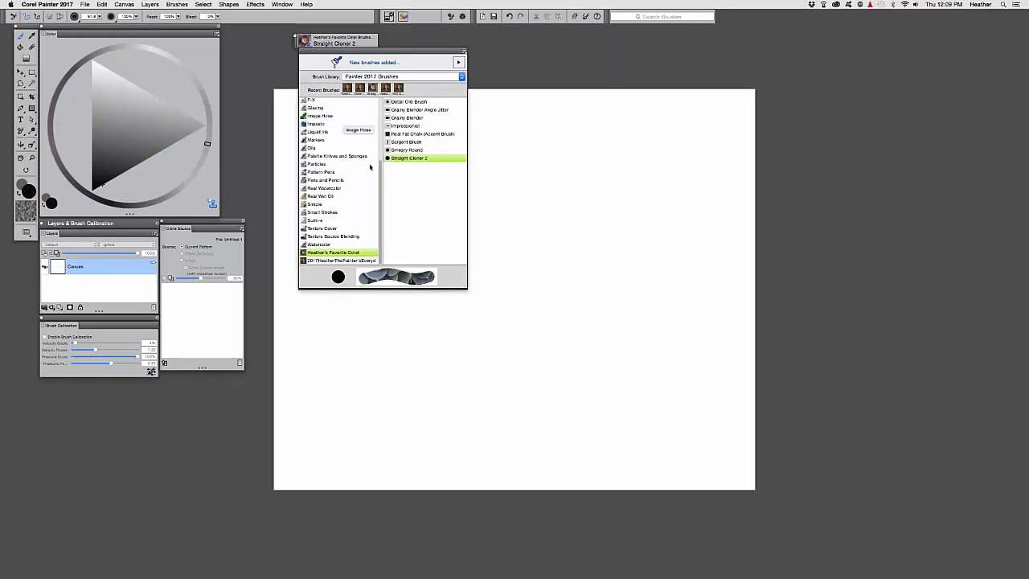
scroll(378, 116, up, 5)
scroll(379, 117, down, 5)
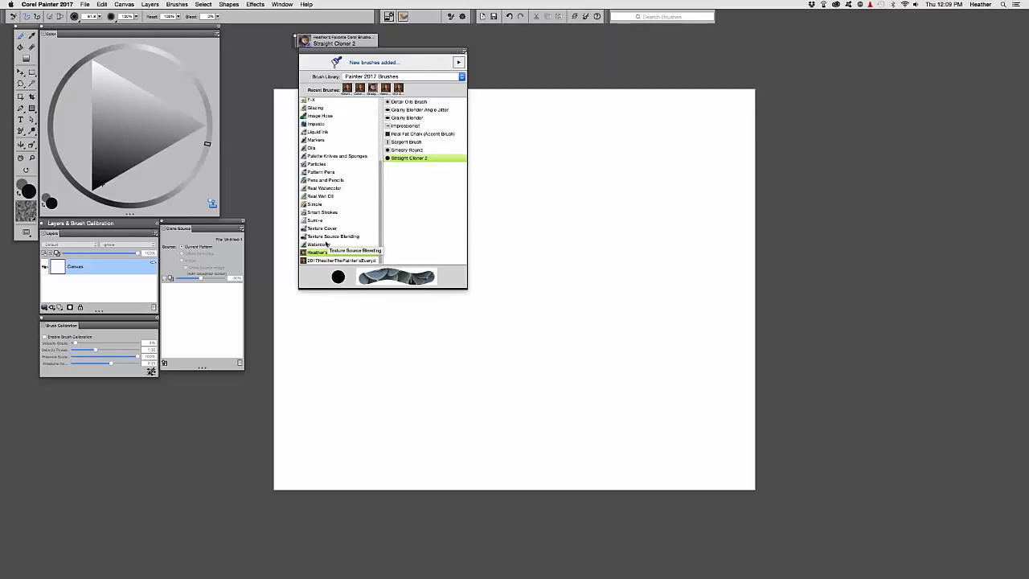
click(337, 244)
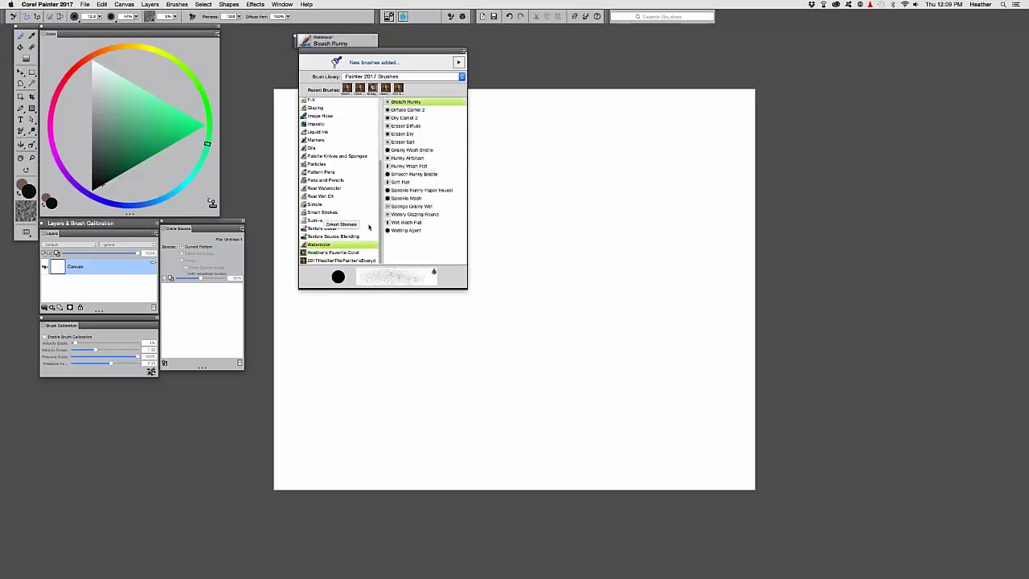
click(312, 149)
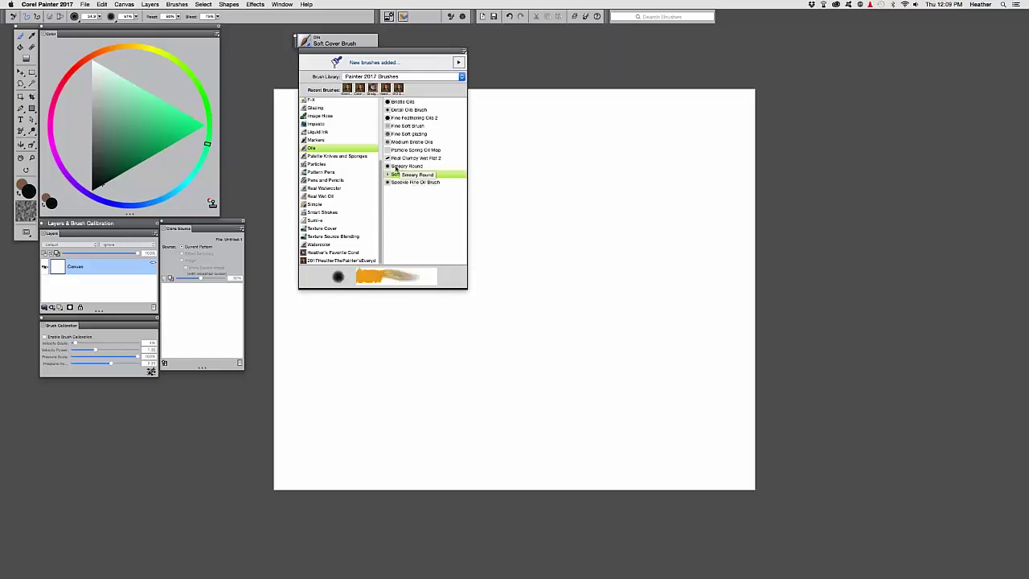
drag(396, 167, 428, 167)
mouse_move(448, 167)
mouse_down()
mouse_move(554, 166)
mouse_move(724, 112)
mouse_move(842, 58)
mouse_up()
click(582, 146)
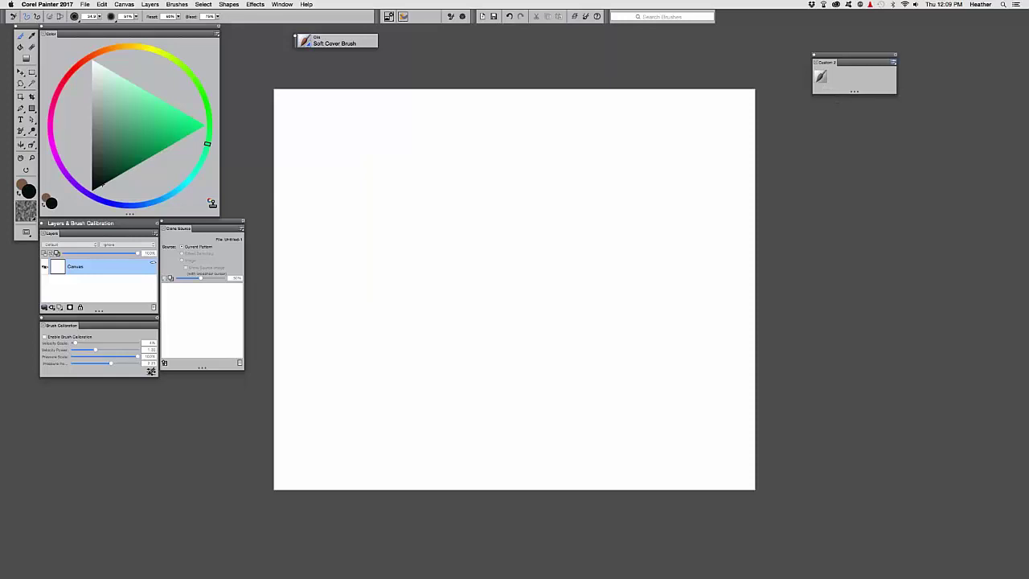
Step: Review the new custom palette's icon size and Palette Drawer options without changing them, and close the palette
click(893, 62)
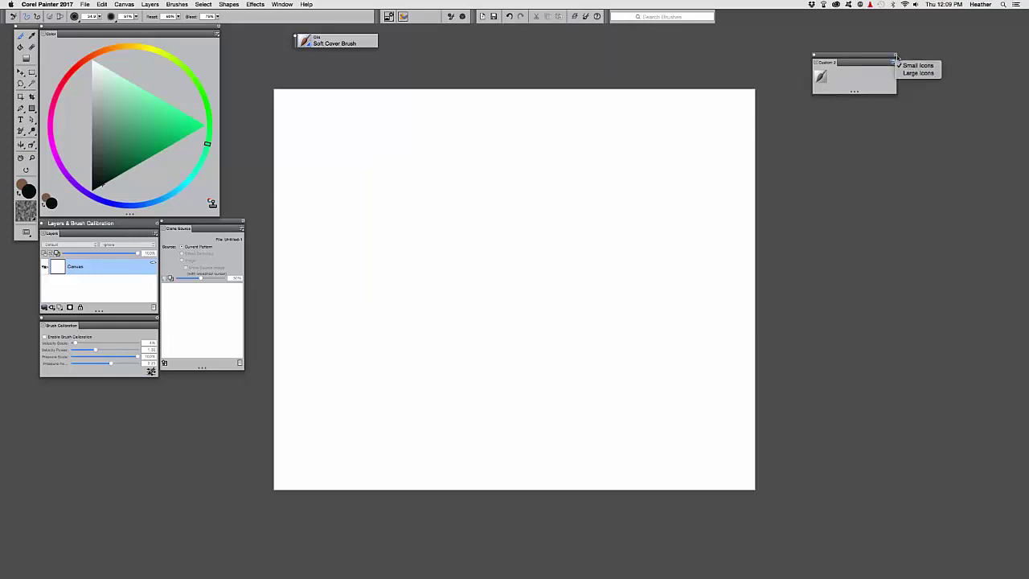
click(896, 56)
click(895, 56)
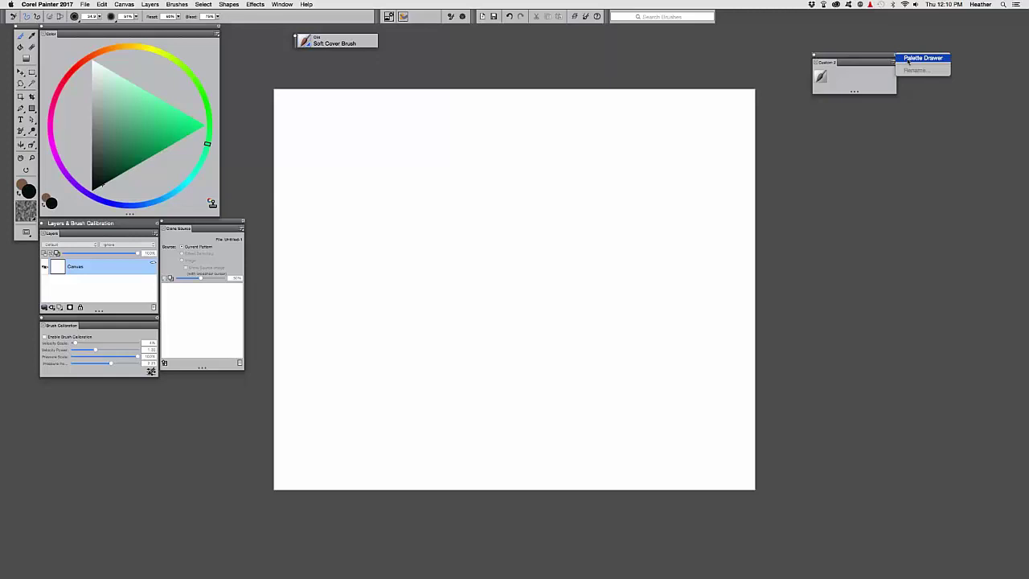
click(885, 59)
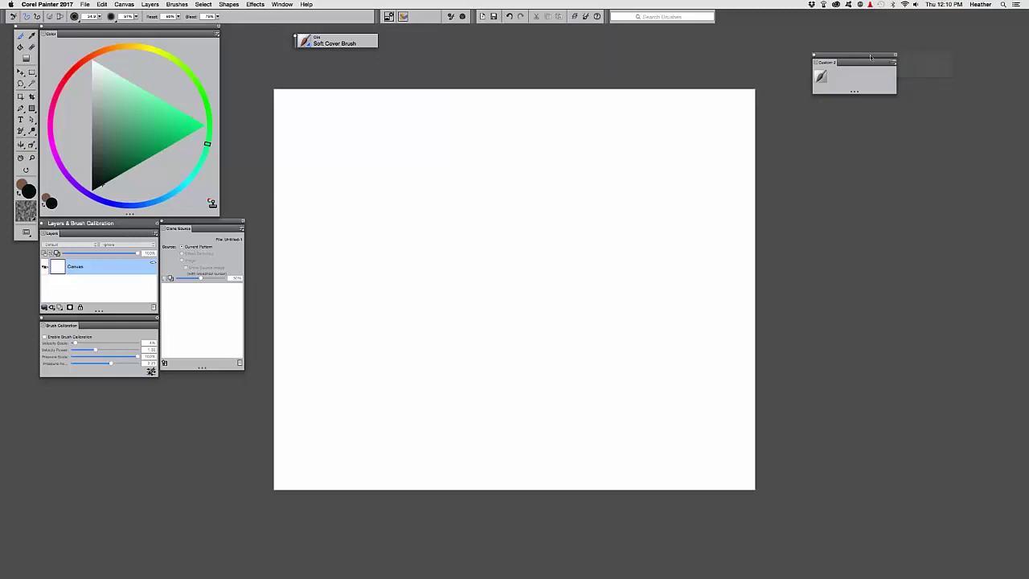
drag(864, 57, 875, 53)
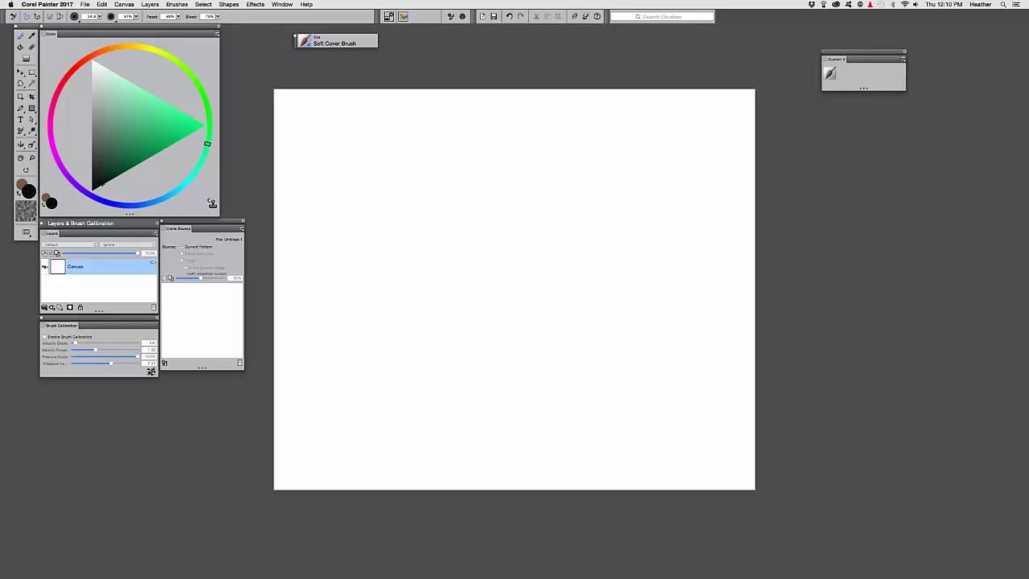
click(823, 51)
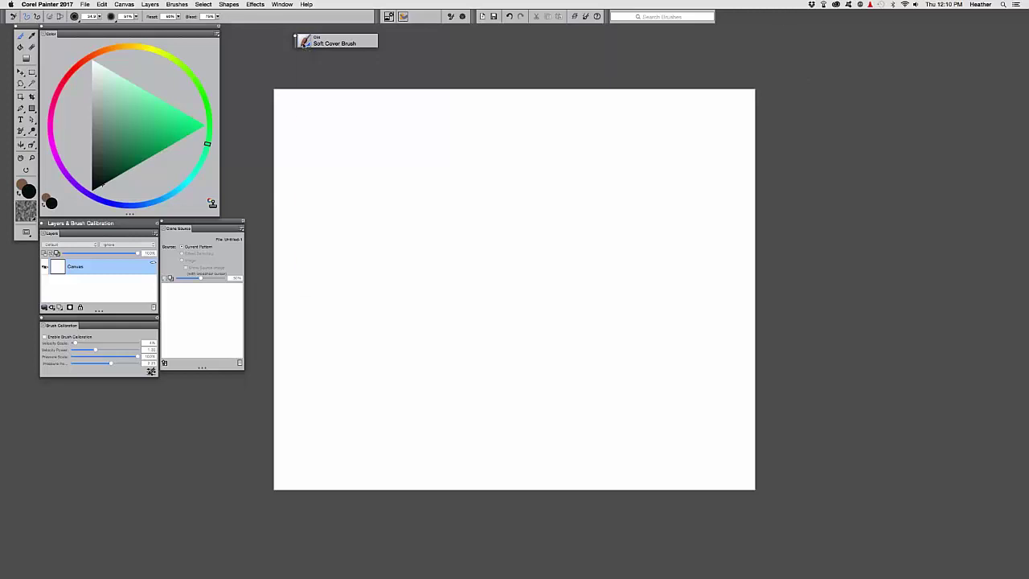
Step: Choose the Detail Oils Brush from the favorite Corel brushes and paint thin looping flourishes near the canvas's upper edge
click(304, 42)
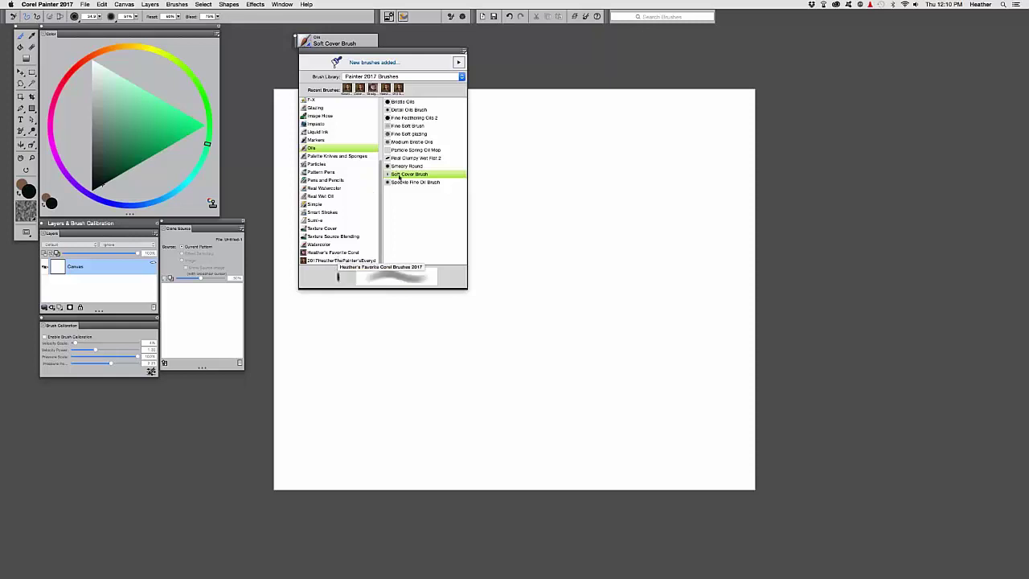
click(347, 254)
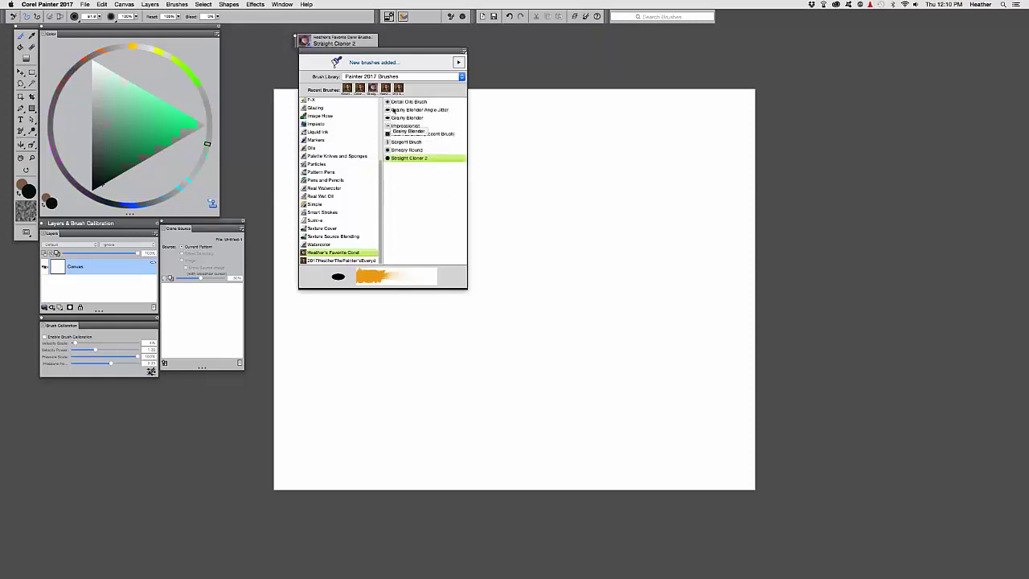
click(405, 103)
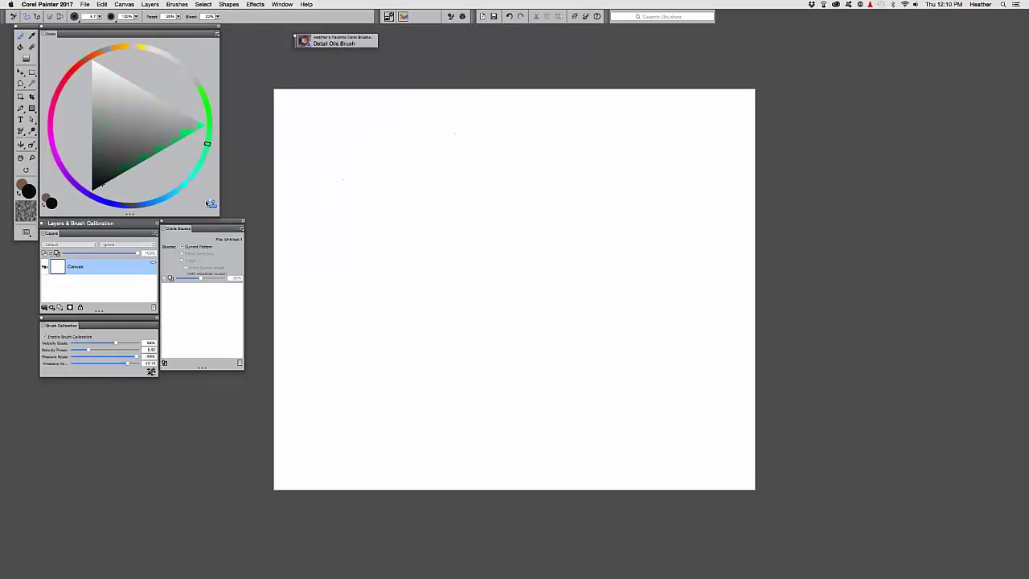
mouse_move(349, 161)
mouse_down()
mouse_move(476, 135)
mouse_move(451, 178)
mouse_move(484, 171)
mouse_up()
drag(444, 212, 442, 234)
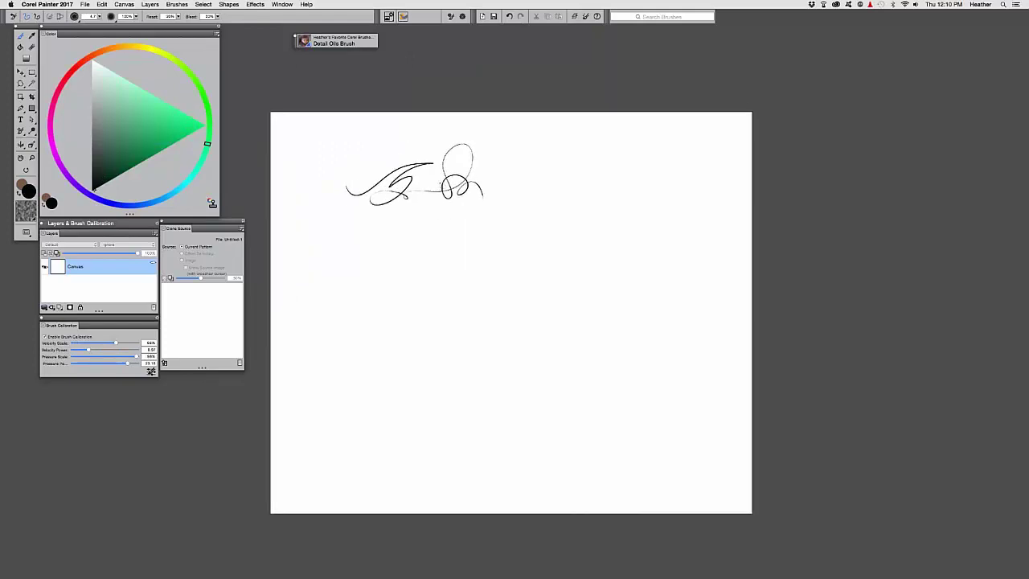
Step: Paint a stack of thicker curved test strokes to the right of the flourishes with a larger brush size
key(super+equal)
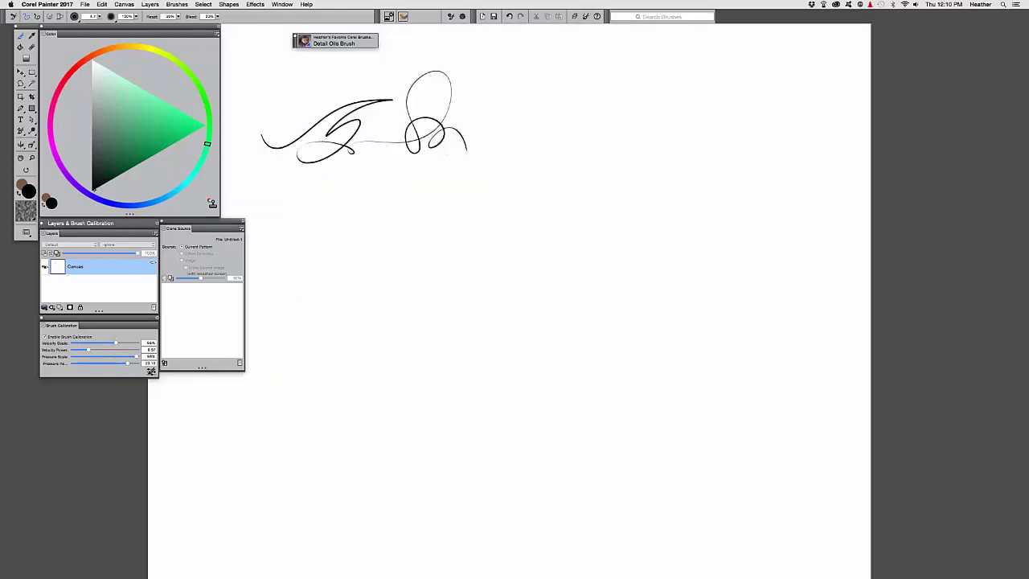
scroll(342, 223, up, 2)
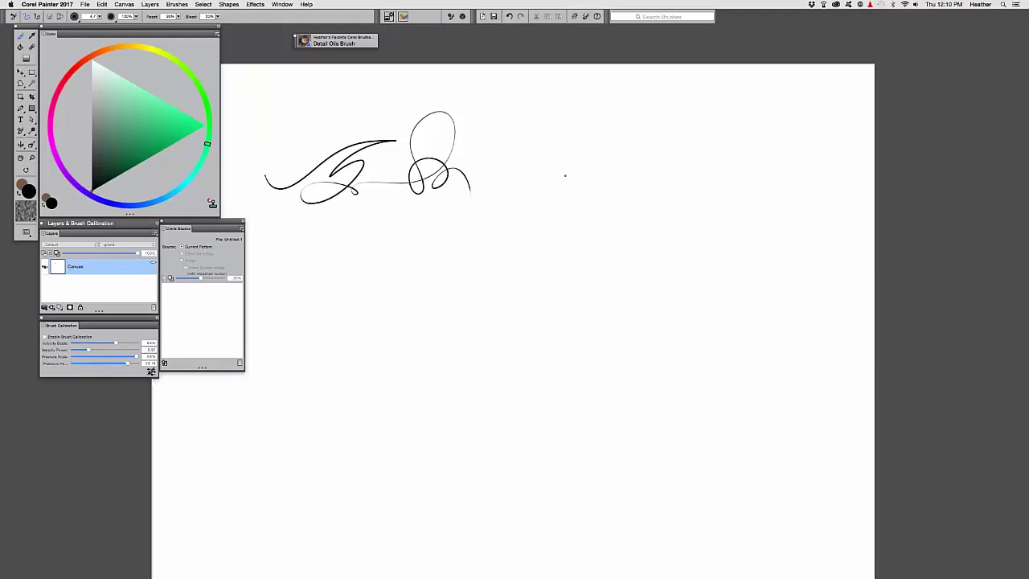
drag(548, 210, 548, 210)
mouse_move(566, 152)
mouse_down()
mouse_move(616, 145)
mouse_move(635, 122)
mouse_up()
drag(617, 167, 555, 150)
mouse_move(558, 189)
mouse_down()
mouse_move(631, 182)
mouse_move(530, 194)
mouse_move(510, 186)
mouse_up()
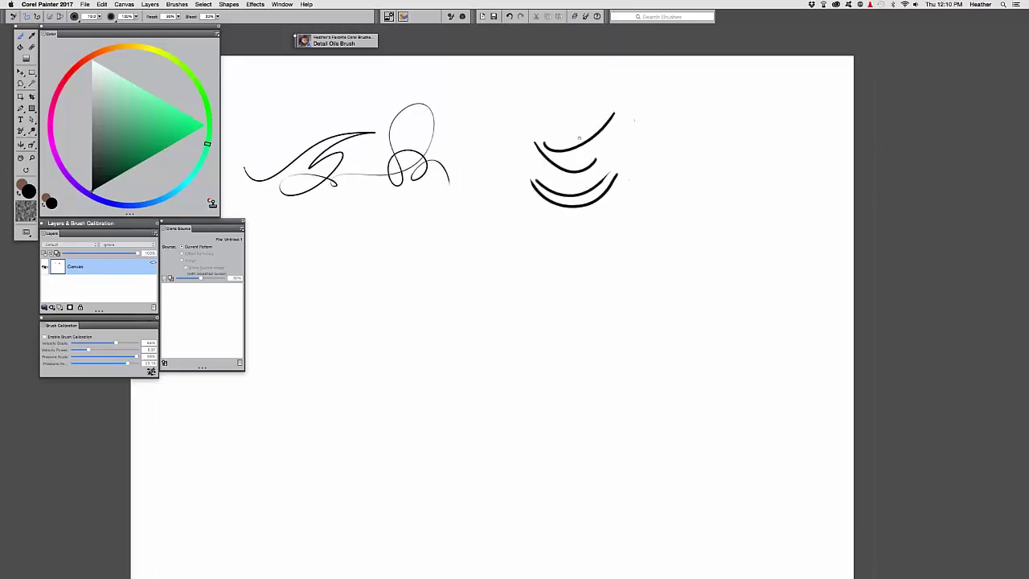
drag(535, 124, 582, 100)
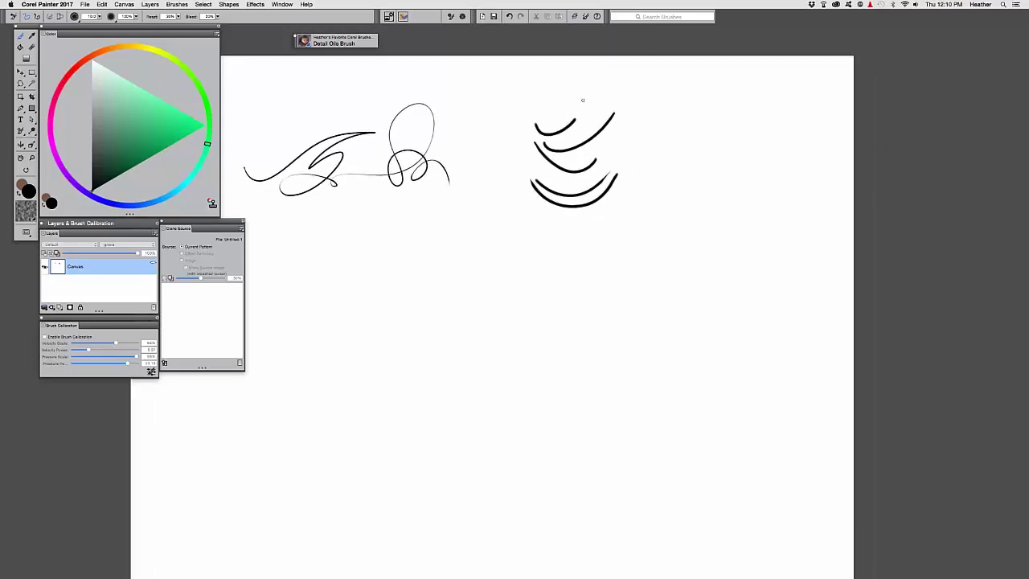
Step: Recalibrate the Detail Oils Brush with several scratchpad strokes in Brush Tracking, and apply the result to the current brush variant
click(44, 338)
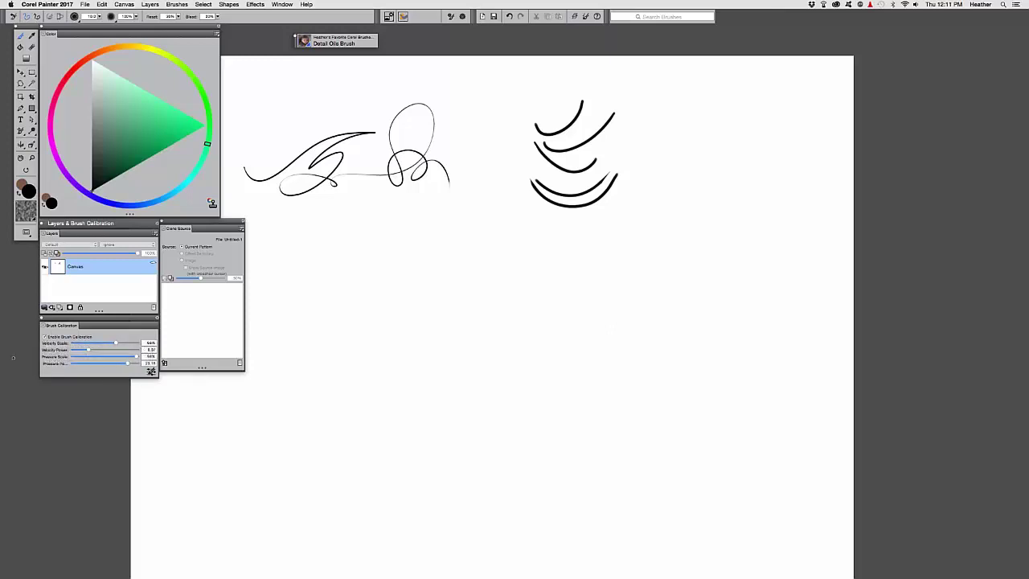
click(151, 372)
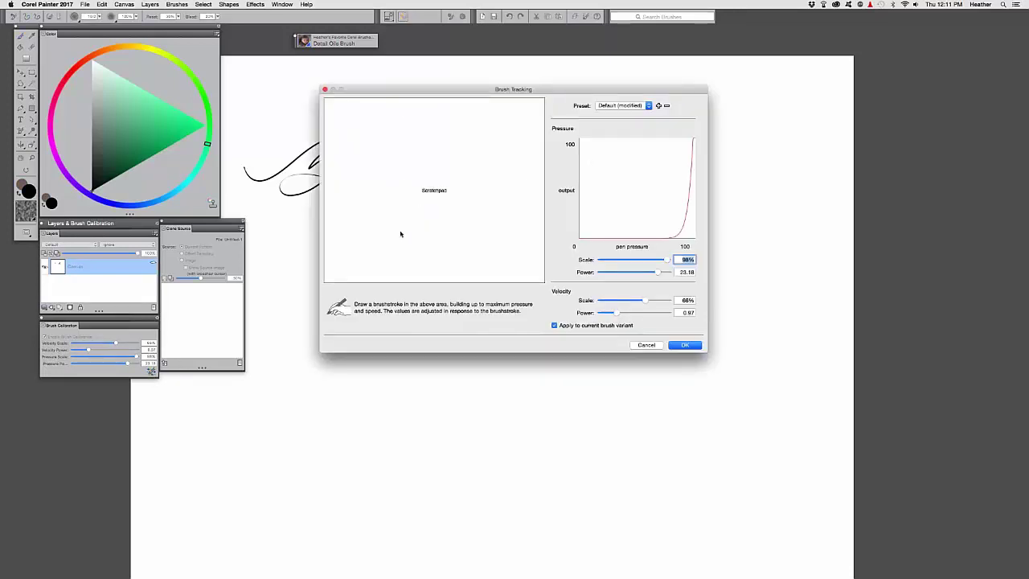
drag(400, 217, 488, 171)
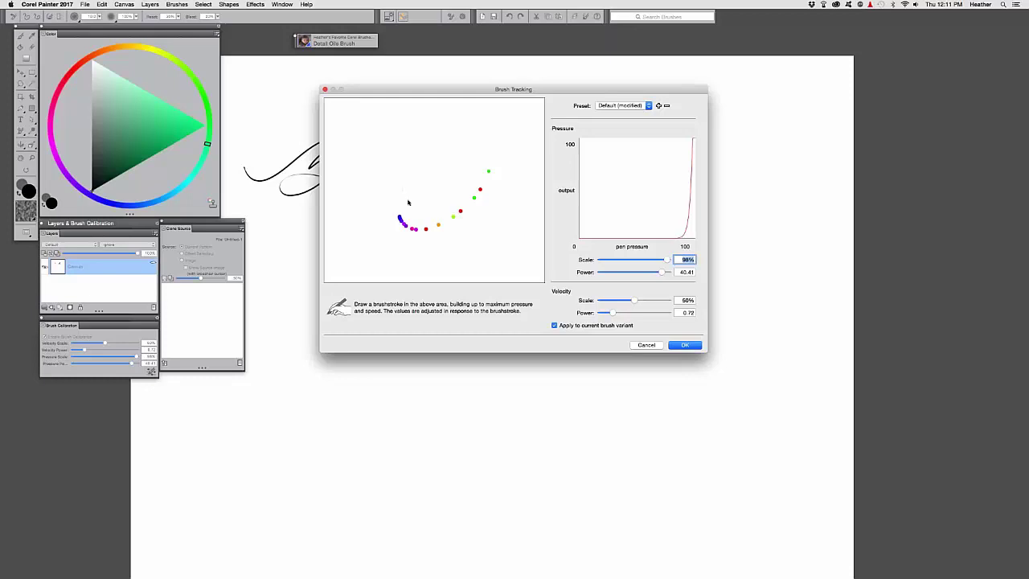
drag(402, 206, 469, 134)
mouse_move(386, 236)
mouse_down()
mouse_move(484, 213)
mouse_move(481, 130)
mouse_up()
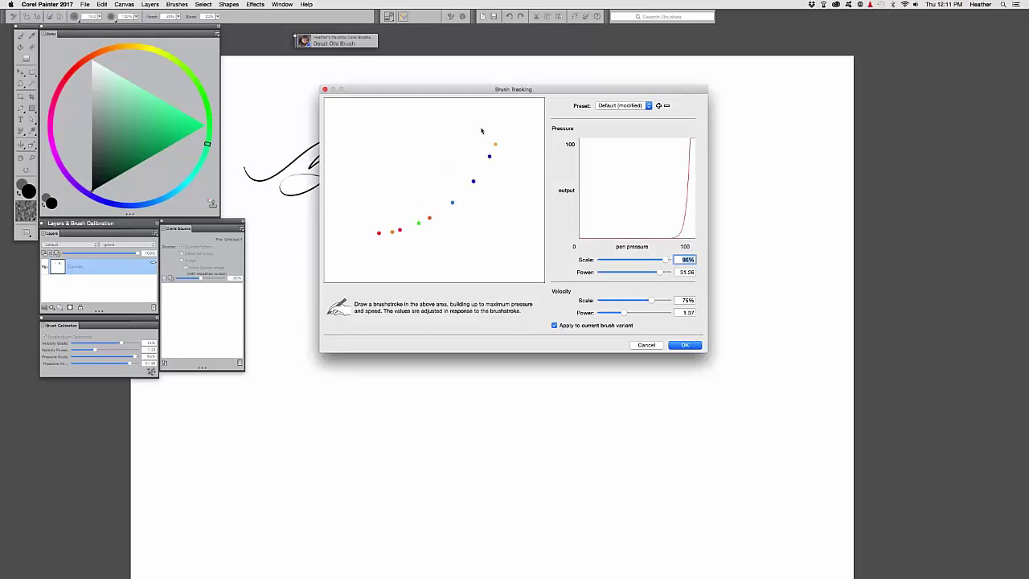
drag(413, 217, 483, 186)
drag(524, 151, 447, 246)
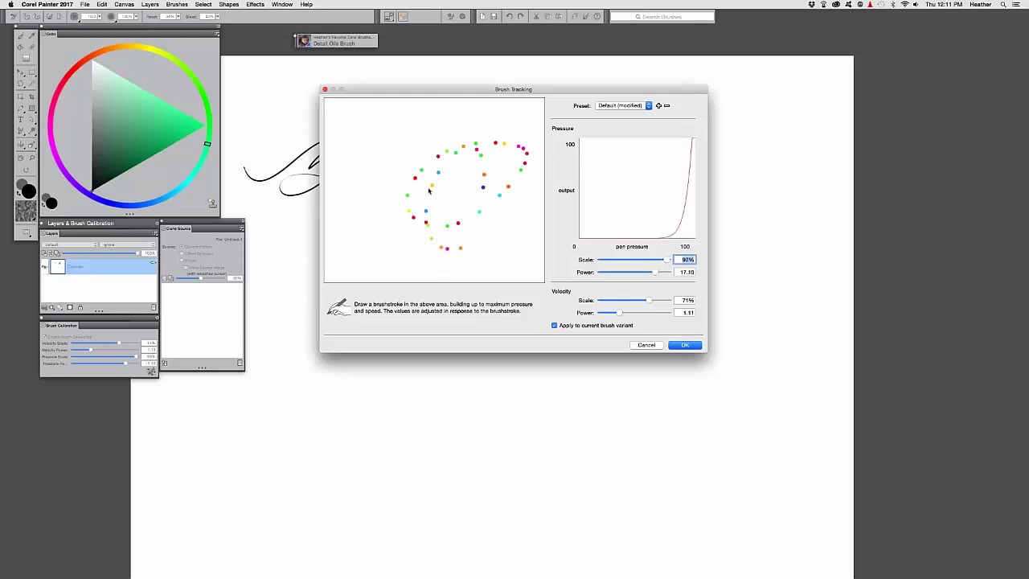
drag(462, 164, 489, 173)
mouse_move(381, 246)
mouse_down()
mouse_move(501, 93)
mouse_move(371, 219)
mouse_move(472, 180)
mouse_move(525, 98)
mouse_up()
mouse_move(359, 269)
mouse_down()
mouse_move(464, 208)
mouse_move(482, 170)
mouse_up()
click(683, 346)
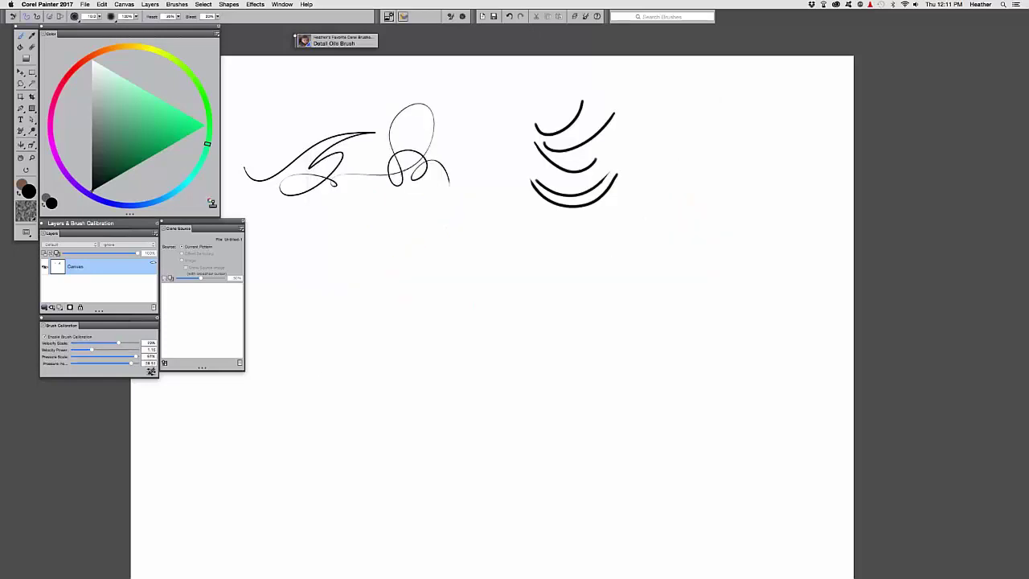
Step: Paint curved test strokes below the existing stack with the recalibrated brush, varying from heavy to light pressure
drag(539, 283, 620, 228)
mouse_move(527, 300)
mouse_down()
mouse_move(577, 314)
mouse_move(530, 340)
mouse_move(608, 329)
mouse_up()
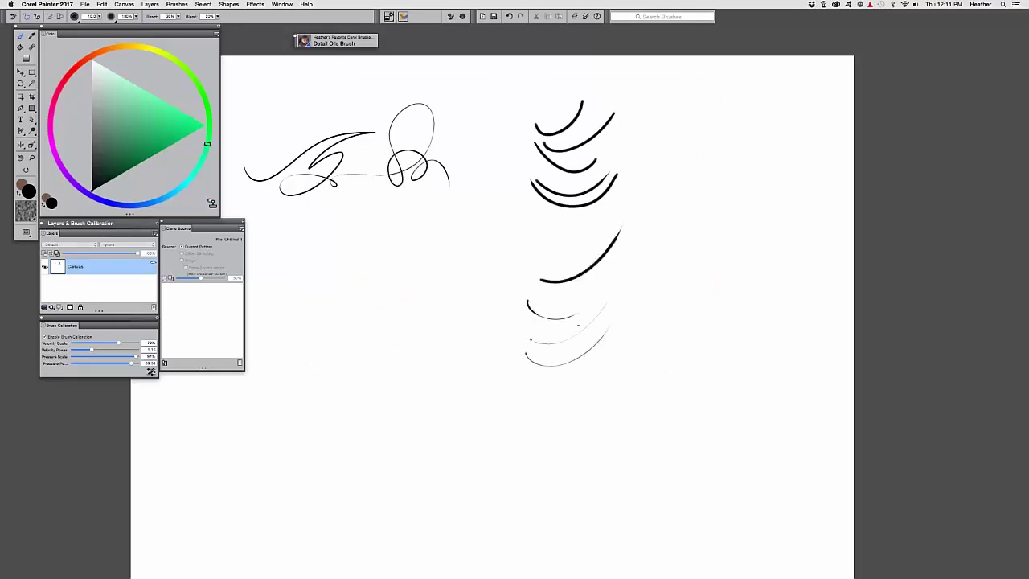
Step: Paint more short curved test strokes with the Detail Oils Brush down the column, alternating between light and heavy pressure
drag(551, 393, 608, 374)
drag(540, 414, 599, 408)
drag(541, 453, 588, 438)
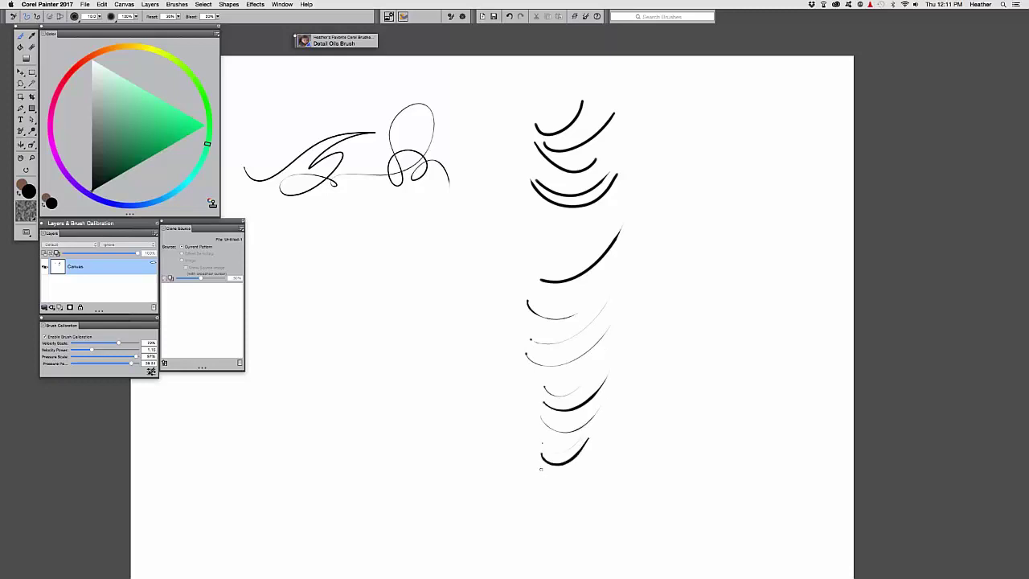
drag(543, 476, 608, 438)
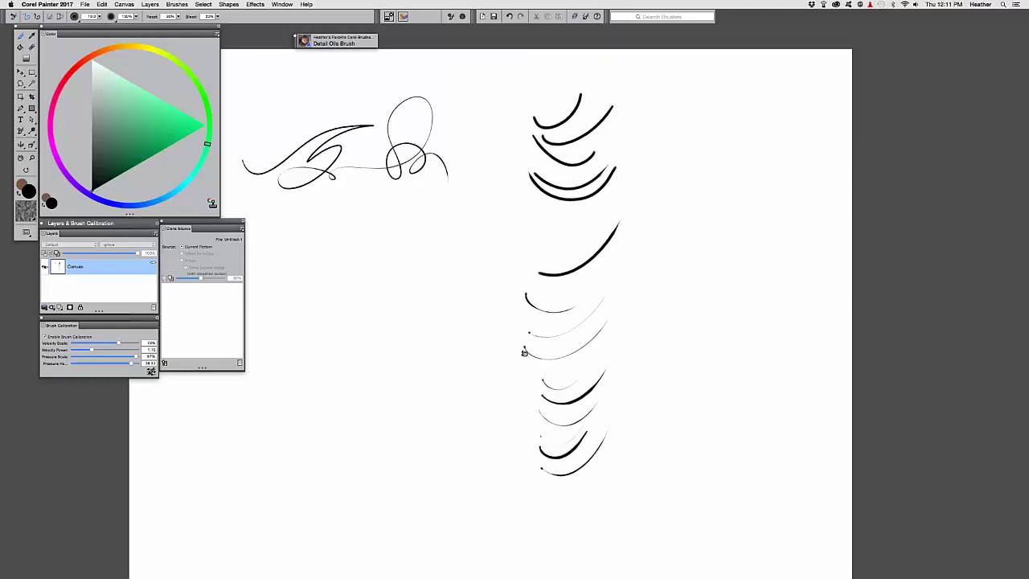
scroll(524, 402, down, 3)
drag(525, 424, 566, 402)
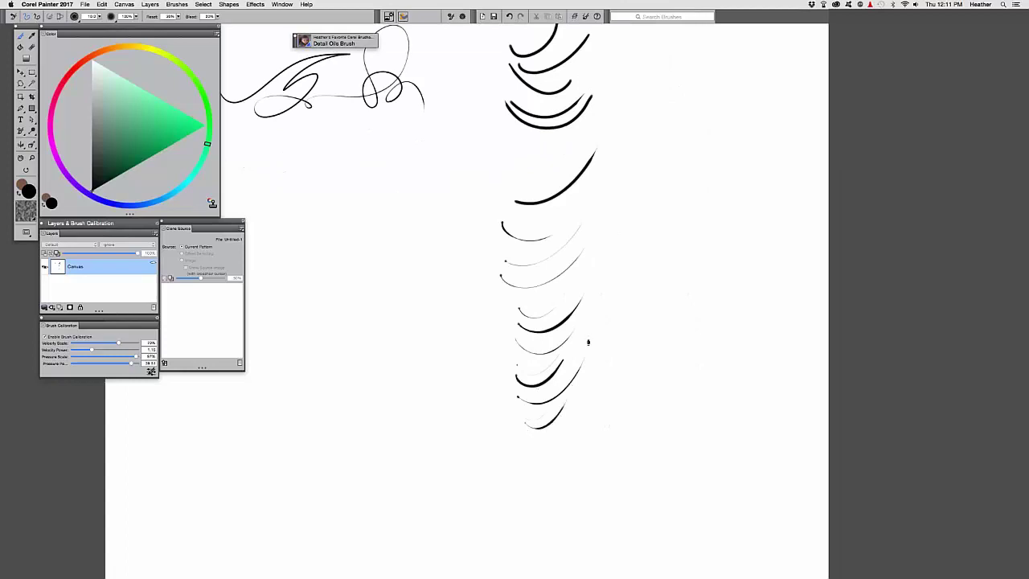
Step: Draw a loop around the upper group of thick strokes and a larger oval around the lower group of recalibrated strokes
scroll(541, 355, up, 2)
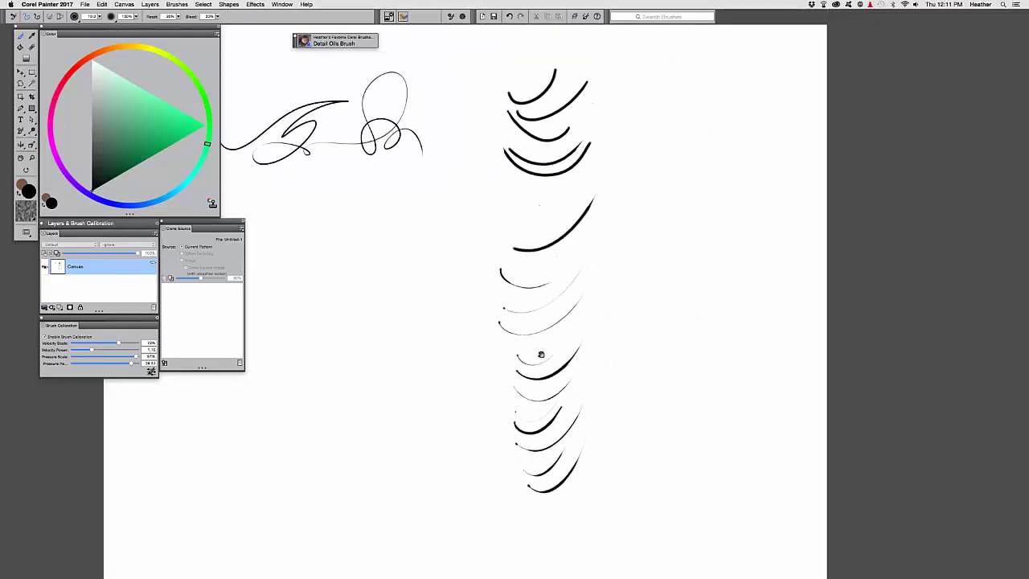
mouse_move(527, 70)
mouse_down()
mouse_move(592, 189)
mouse_move(565, 90)
mouse_up()
mouse_move(536, 258)
mouse_down()
mouse_move(657, 367)
mouse_move(494, 318)
mouse_up()
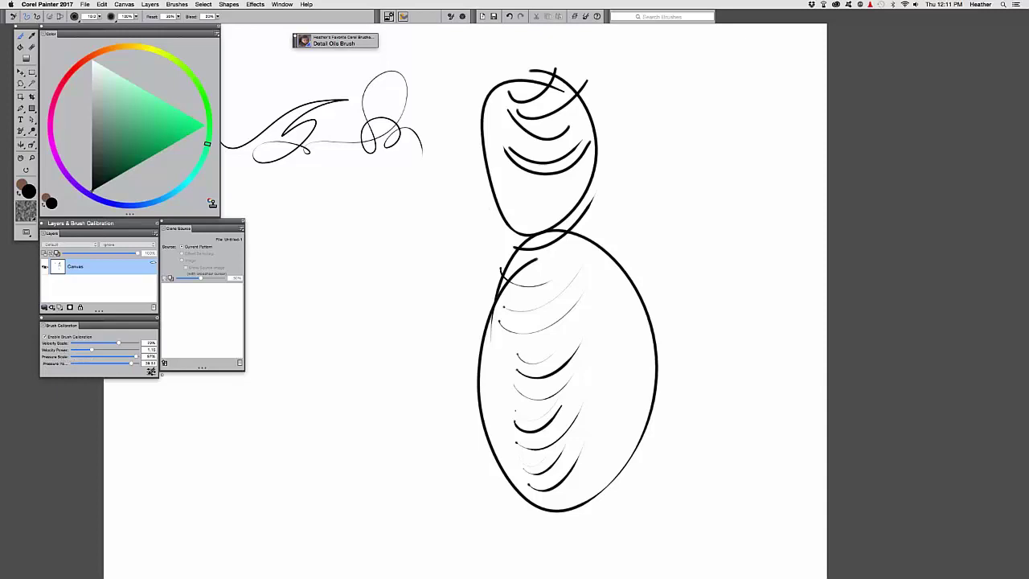
Step: Recalibrate the Detail Oils Brush in Brush Tracking with two curved scratchpad strokes, applying the result to the current brush variant
click(151, 371)
mouse_move(366, 238)
mouse_down()
mouse_move(410, 240)
mouse_move(444, 134)
mouse_up()
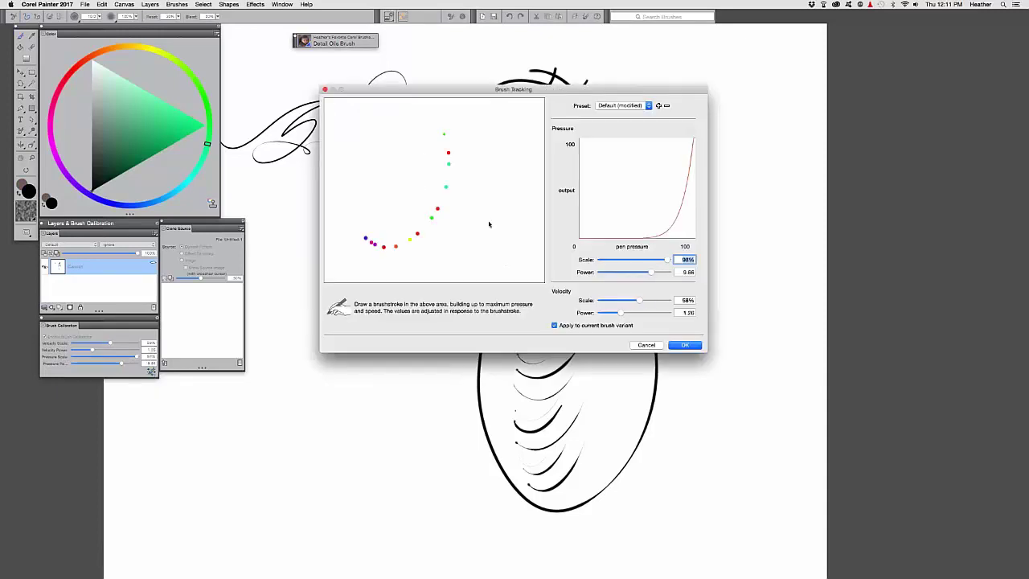
drag(444, 254, 510, 161)
click(683, 345)
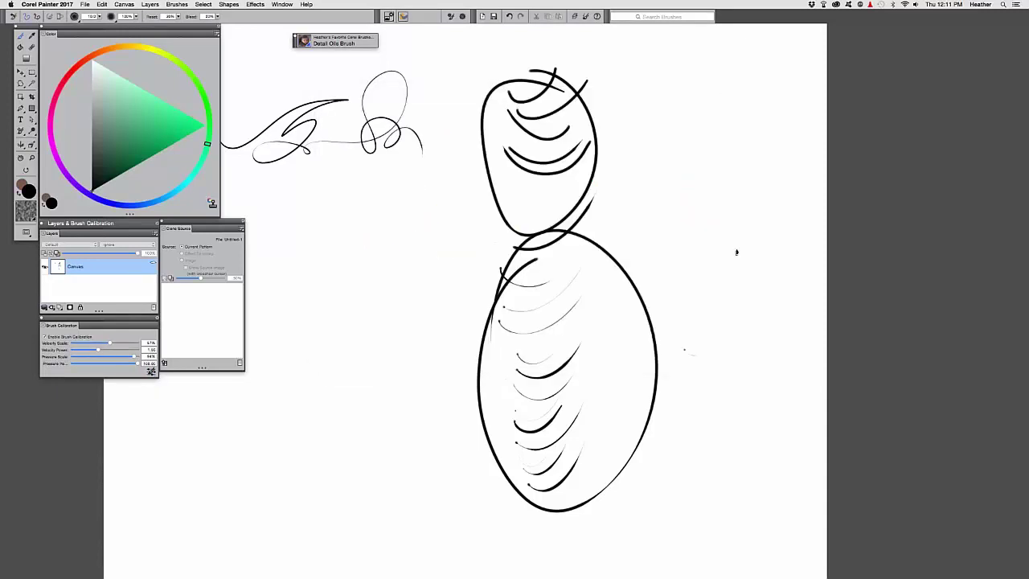
Step: Paint a column of curved test strokes of varying pressure to the right of the large oval
drag(689, 351, 723, 273)
mouse_move(723, 357)
mouse_down()
mouse_move(688, 368)
mouse_move(690, 423)
mouse_move(722, 439)
mouse_move(741, 422)
mouse_up()
drag(684, 450, 737, 437)
mouse_move(693, 464)
mouse_down()
mouse_move(702, 474)
mouse_move(757, 437)
mouse_up()
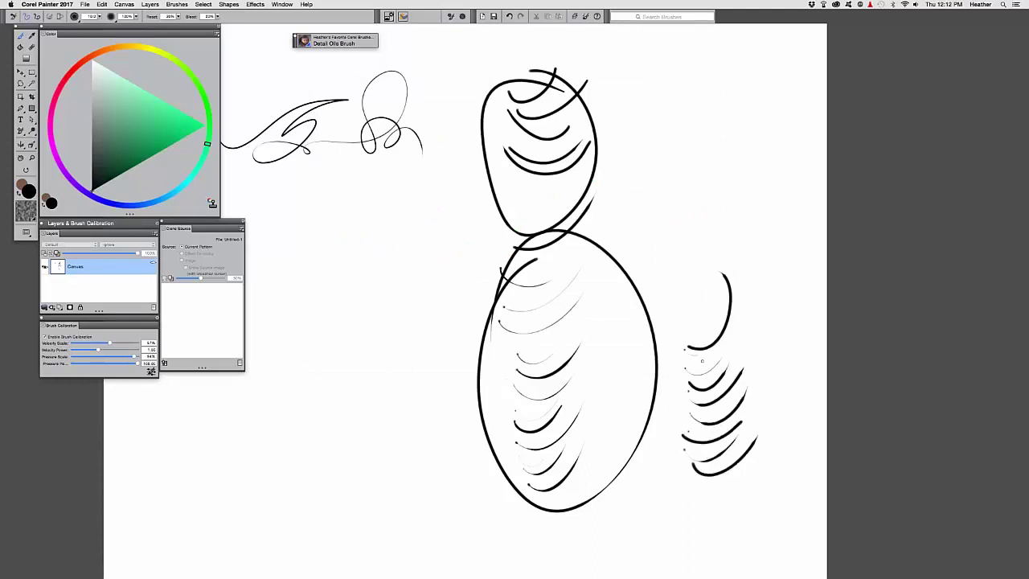
drag(677, 314, 700, 227)
drag(668, 272, 671, 294)
Step: Select the entire canvas and delete all the calibration test strokes
click(203, 4)
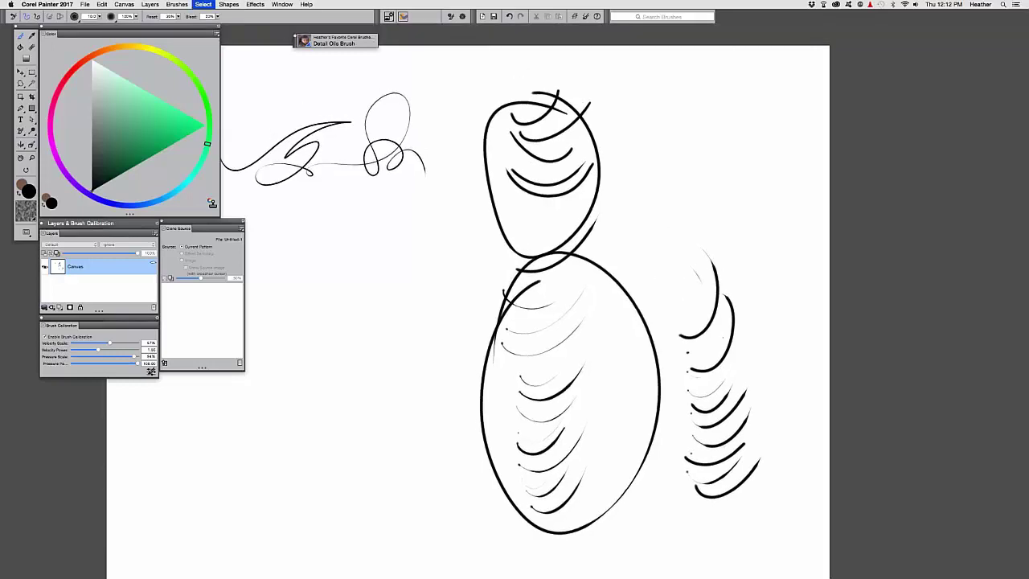
key(super+a)
key(BackSpace)
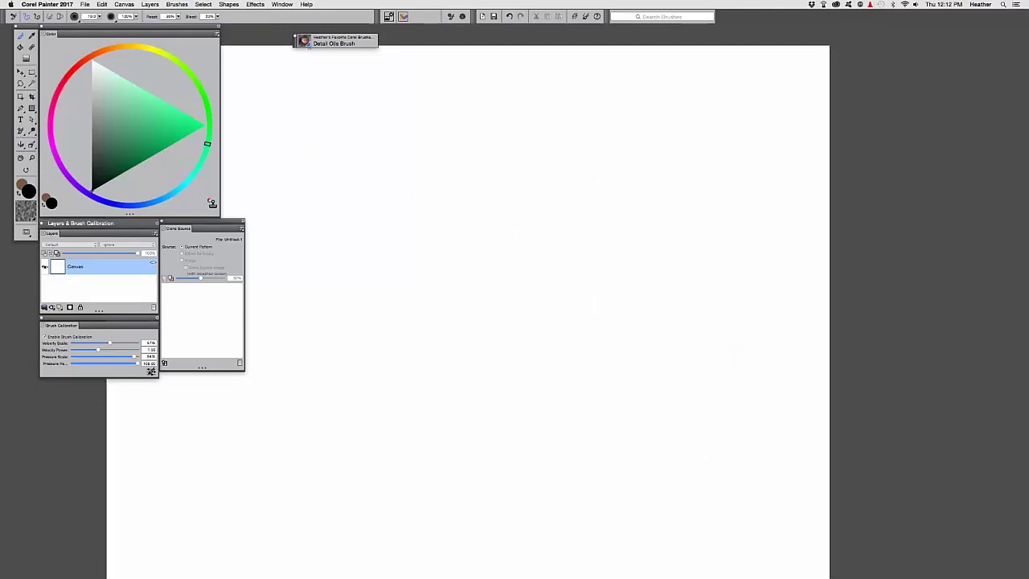
Step: Choose the Impressionist brush from the favorite Corel brushes and paint a dense rounded patch of dabs in the canvas's upper middle
click(304, 41)
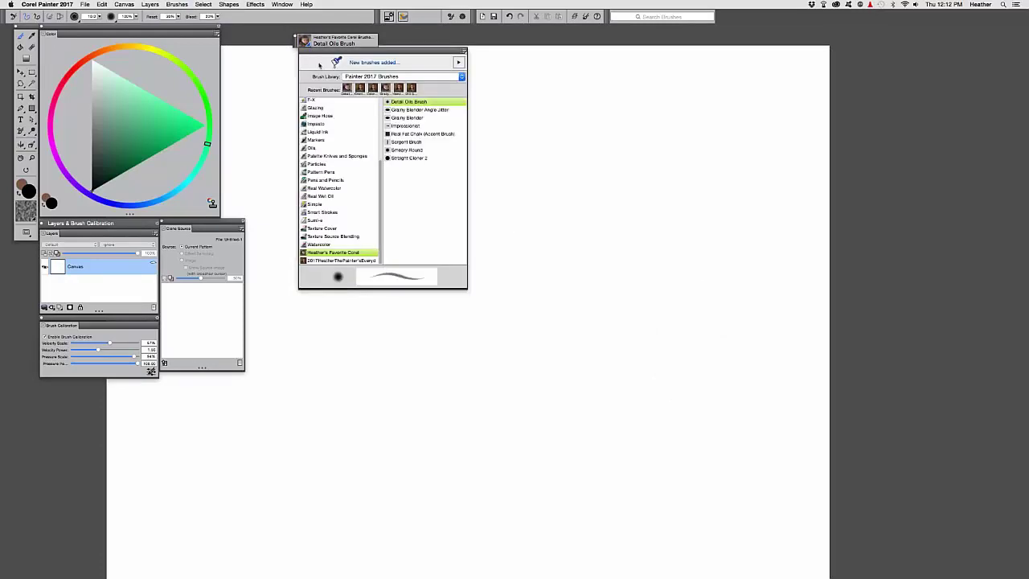
click(414, 127)
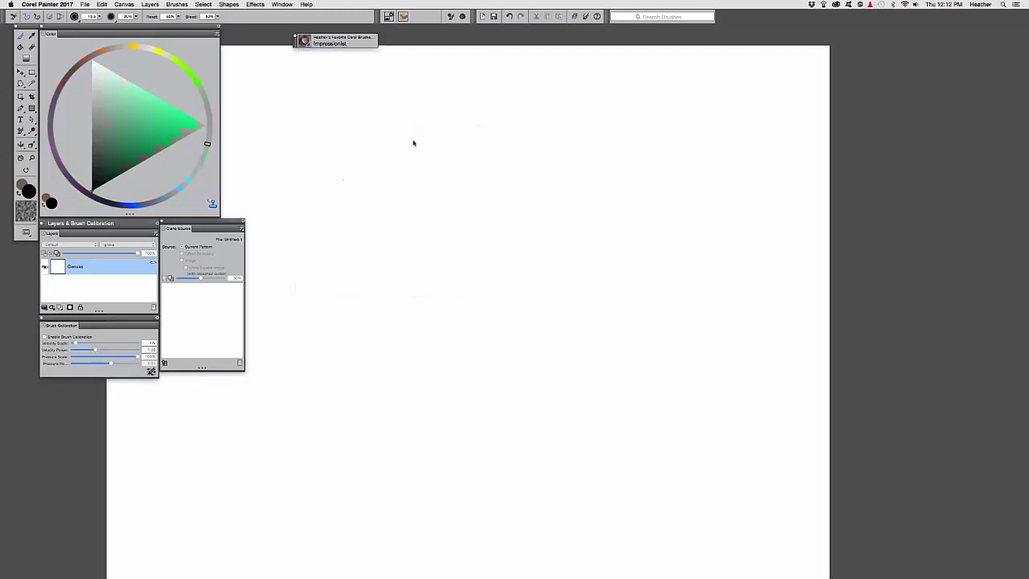
mouse_move(429, 202)
mouse_down()
mouse_move(426, 241)
mouse_move(475, 284)
mouse_move(499, 290)
mouse_up()
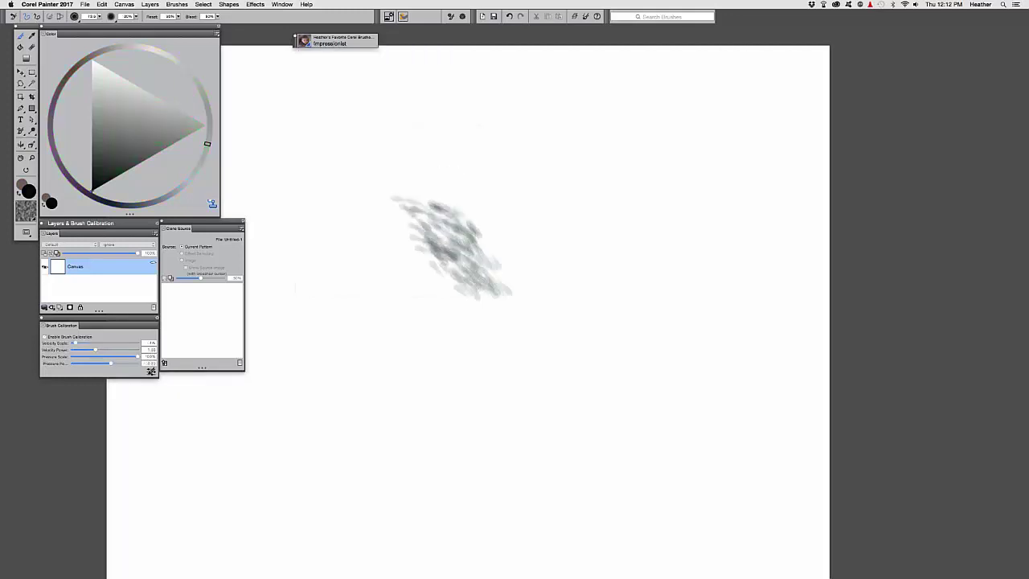
mouse_move(474, 245)
mouse_down()
mouse_move(471, 234)
mouse_move(537, 214)
mouse_move(530, 298)
mouse_move(487, 224)
mouse_move(485, 251)
mouse_move(541, 254)
mouse_move(524, 170)
mouse_move(548, 219)
mouse_move(486, 141)
mouse_move(460, 210)
mouse_move(450, 185)
mouse_move(438, 241)
mouse_move(450, 294)
mouse_up()
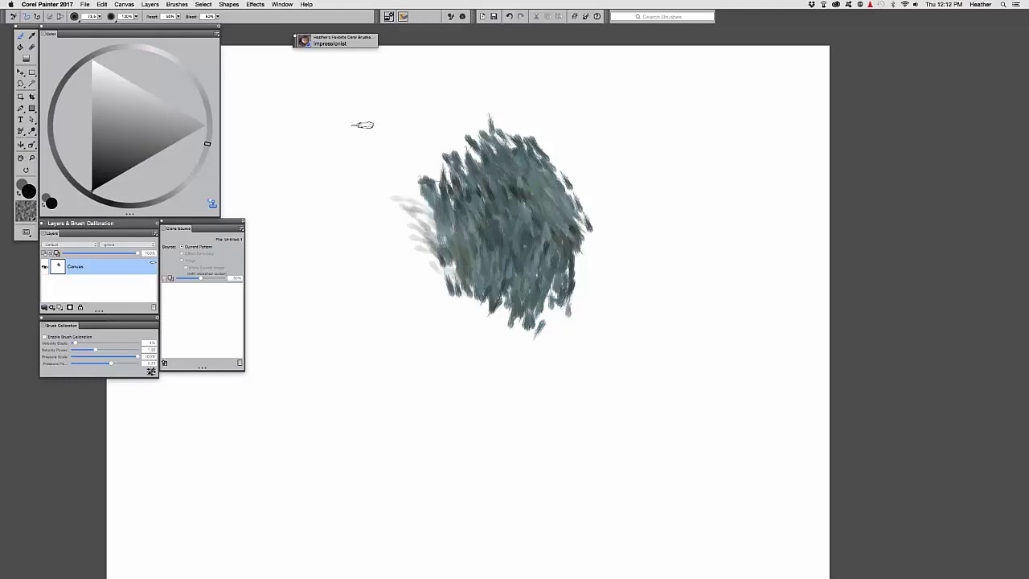
Step: Choose the Real Fat Chalk (Accent Brush) and paint a few crossing grainy strokes at the left edge of the dabbed patch
click(305, 42)
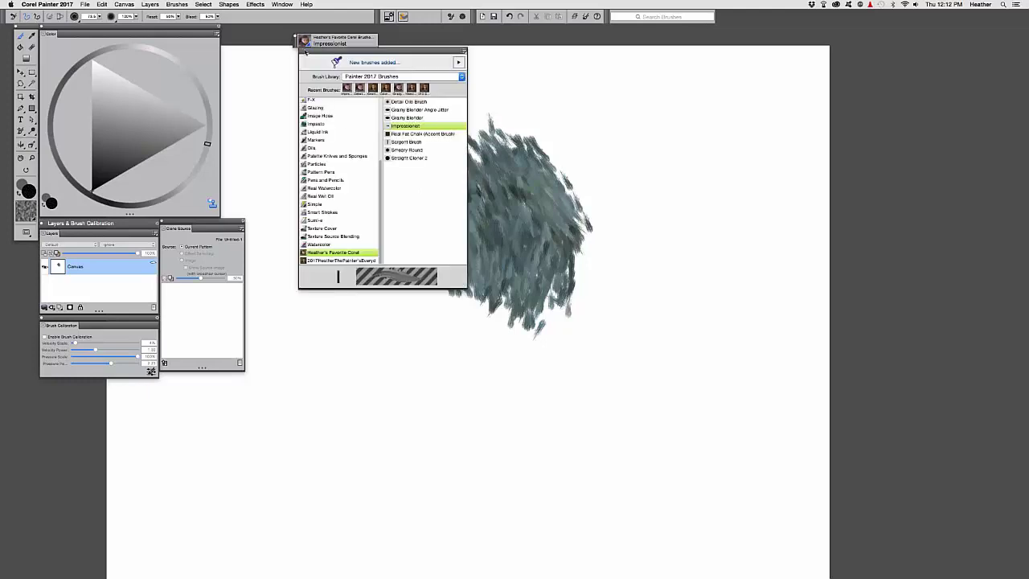
click(414, 135)
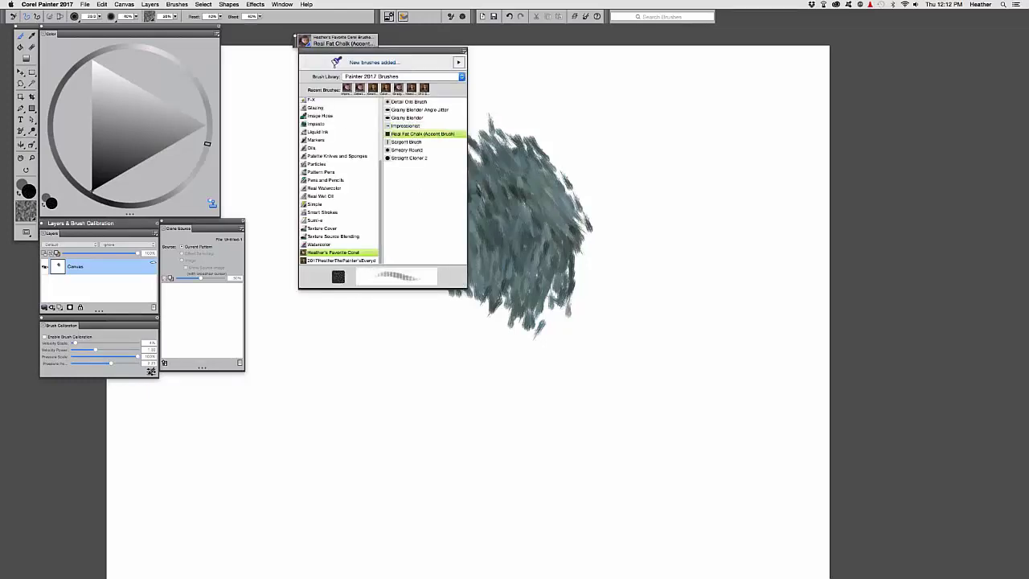
mouse_move(432, 179)
mouse_down()
mouse_move(441, 170)
mouse_move(440, 182)
mouse_move(358, 183)
mouse_move(378, 181)
mouse_move(378, 217)
mouse_move(370, 173)
mouse_move(383, 285)
mouse_up()
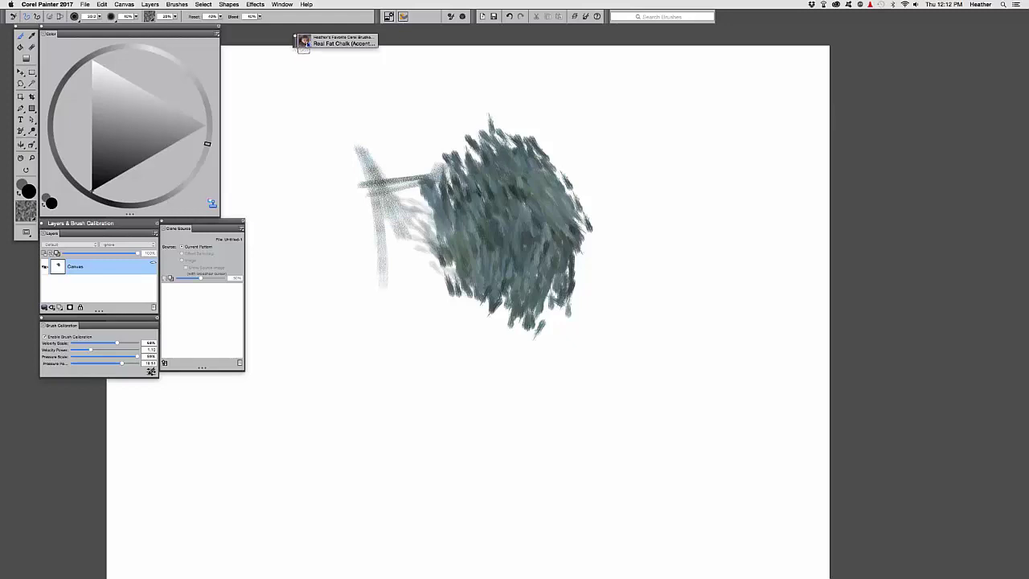
Step: Choose the Sargent Brush and paint broad, overlapping black strokes to the right of the dabbed patch
click(306, 44)
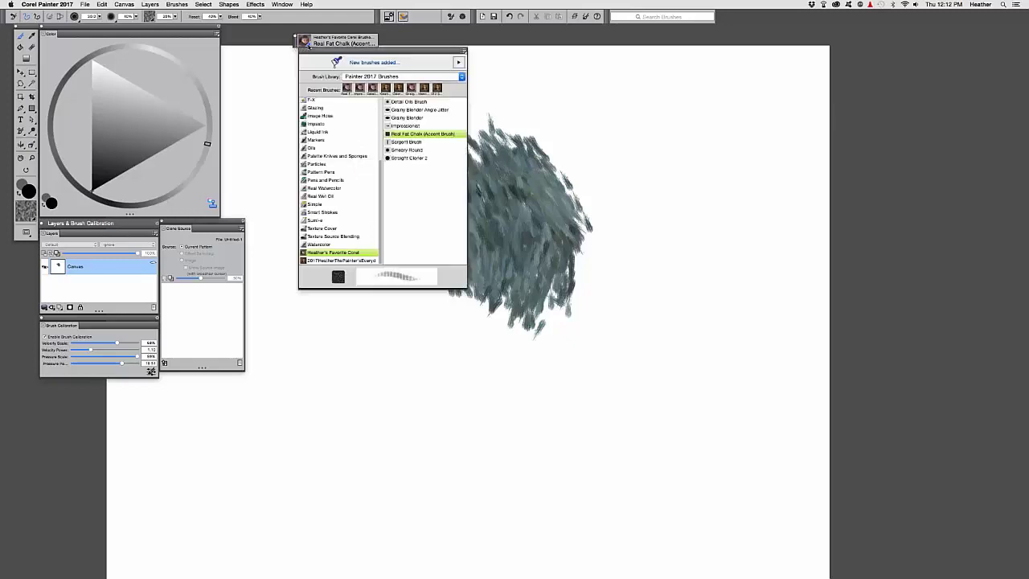
click(406, 142)
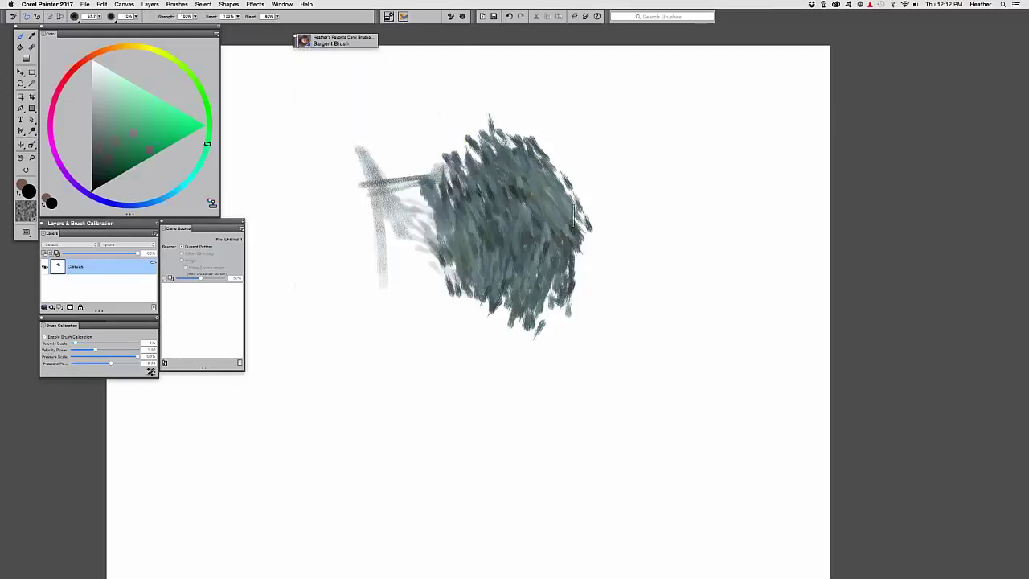
mouse_move(581, 234)
mouse_down()
mouse_move(615, 189)
mouse_move(620, 308)
mouse_move(604, 322)
mouse_move(657, 202)
mouse_move(606, 170)
mouse_move(672, 257)
mouse_move(698, 321)
mouse_move(678, 363)
mouse_move(671, 269)
mouse_move(637, 402)
mouse_move(599, 205)
mouse_move(569, 294)
mouse_up()
Step: Reselect the Sargent Brush and add dark strokes over the right edge of the dabbed patch and one diagonal stroke at its left edge
click(305, 41)
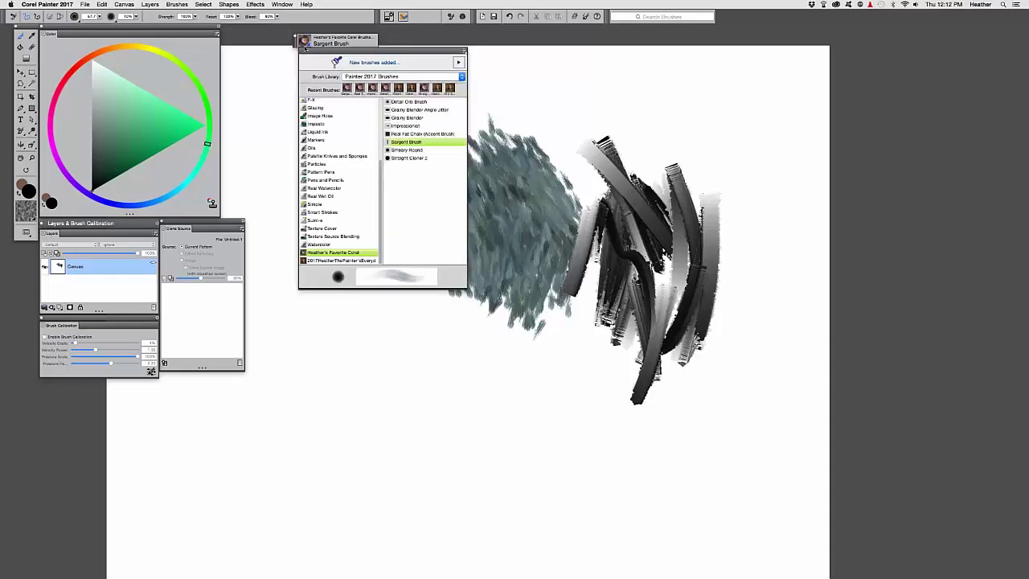
click(408, 143)
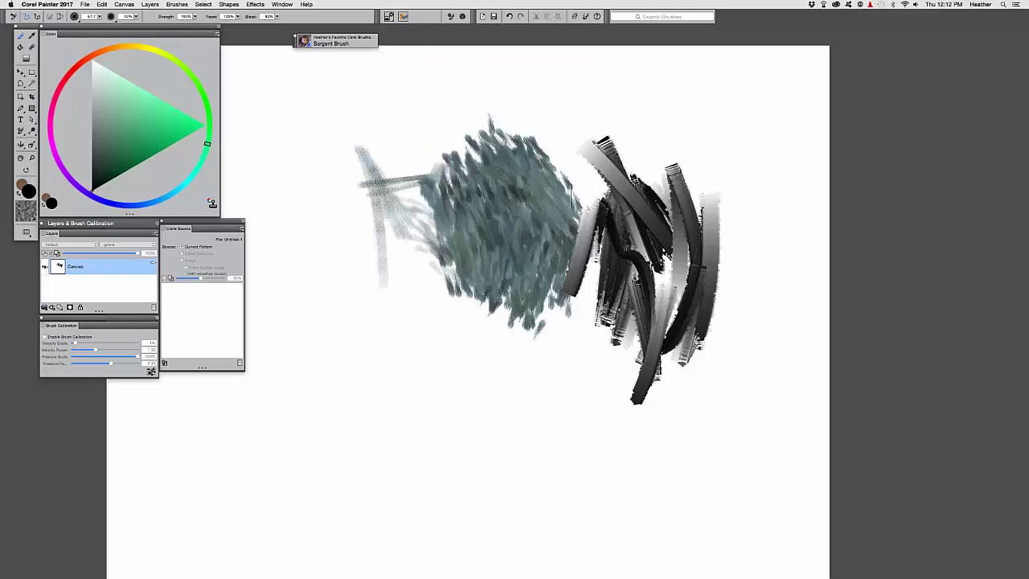
mouse_move(563, 132)
mouse_down()
mouse_move(572, 167)
mouse_move(595, 146)
mouse_up()
mouse_move(595, 146)
mouse_down()
mouse_move(598, 224)
mouse_move(579, 166)
mouse_move(551, 258)
mouse_up()
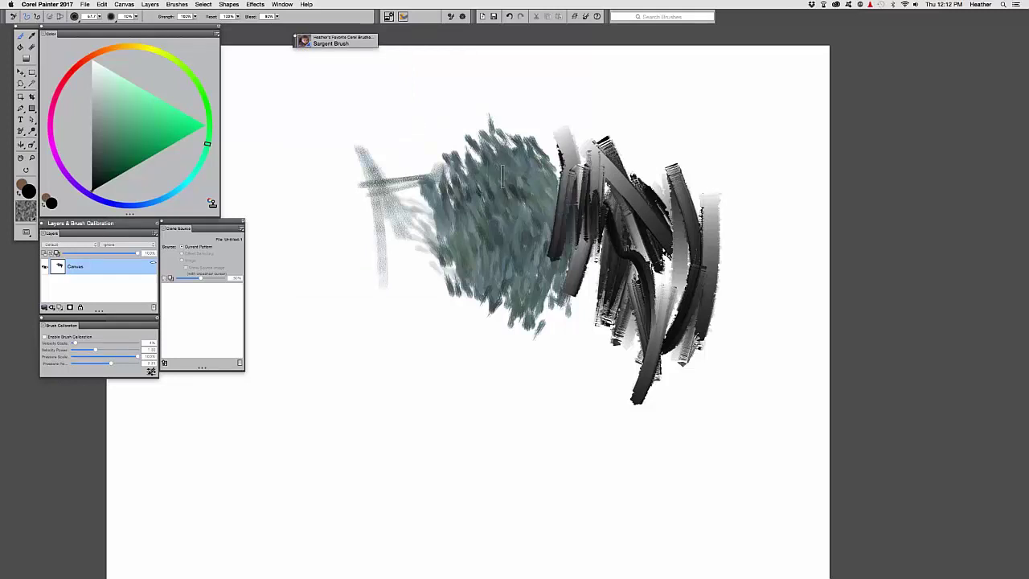
drag(451, 193, 386, 230)
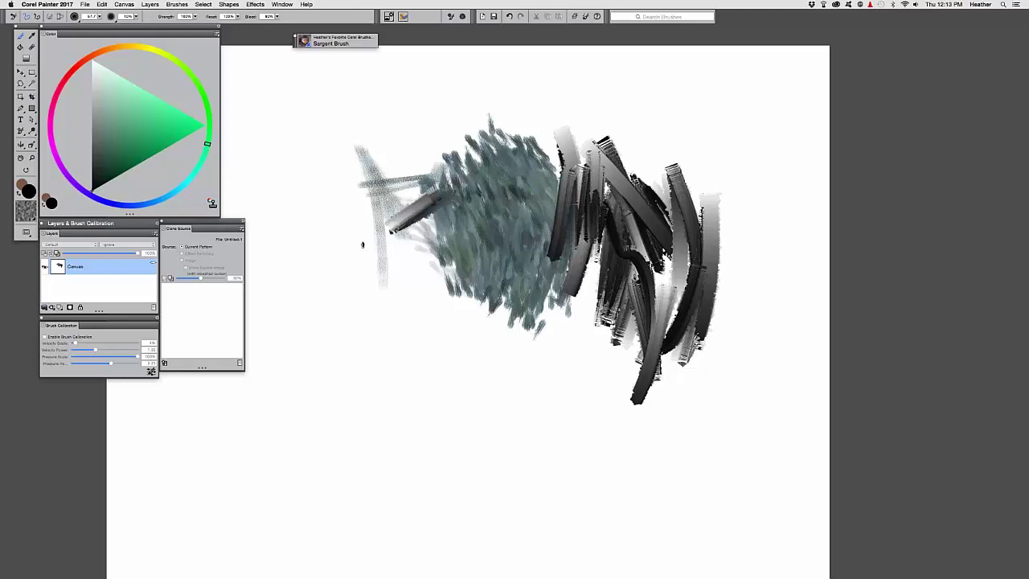
Step: Choose the Smeary Round brush and smear long horizontal strokes between the dabbed patch and the blank canvas to its left
click(305, 42)
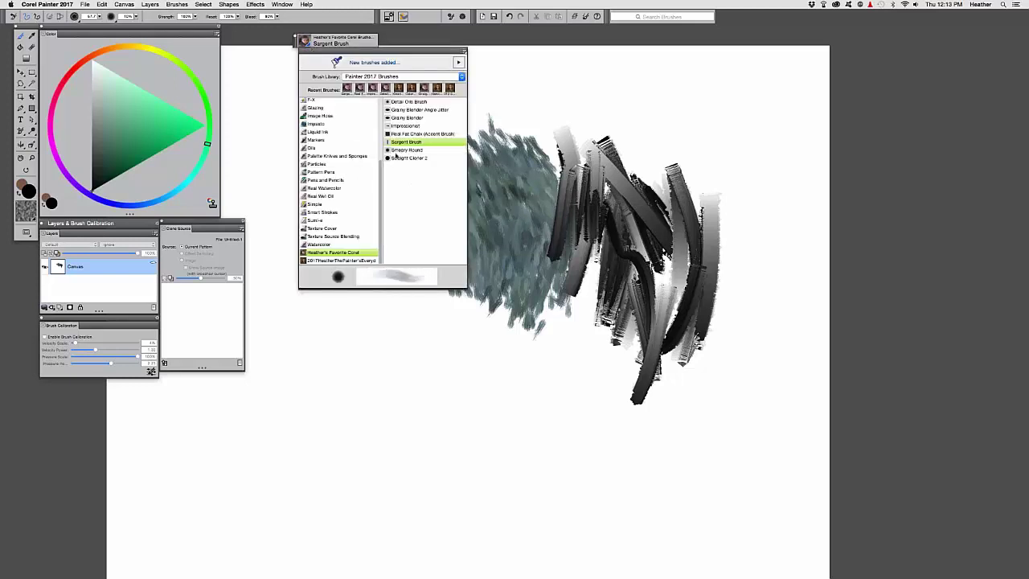
click(390, 148)
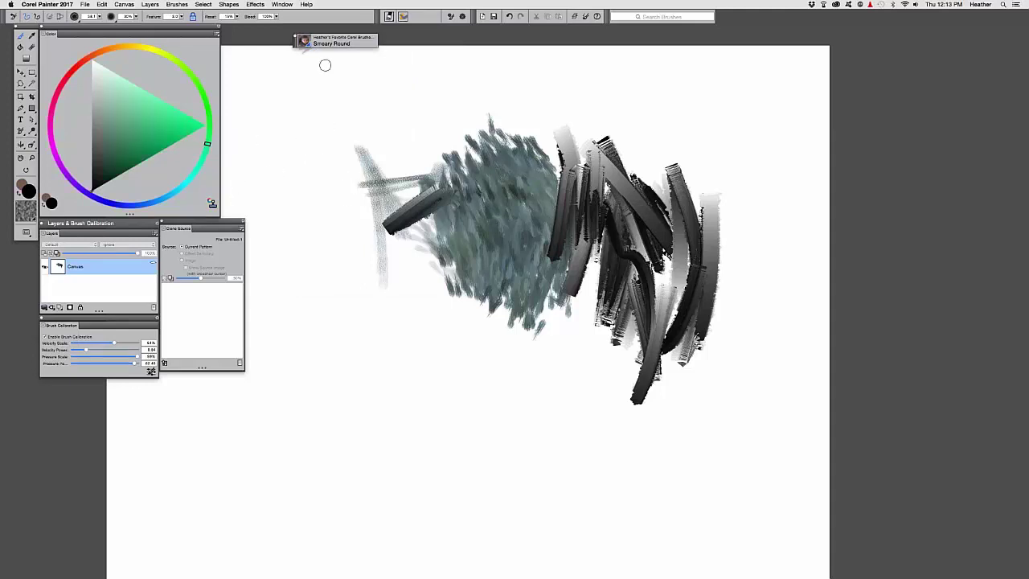
mouse_move(467, 178)
mouse_down()
mouse_move(377, 188)
mouse_move(487, 200)
mouse_up()
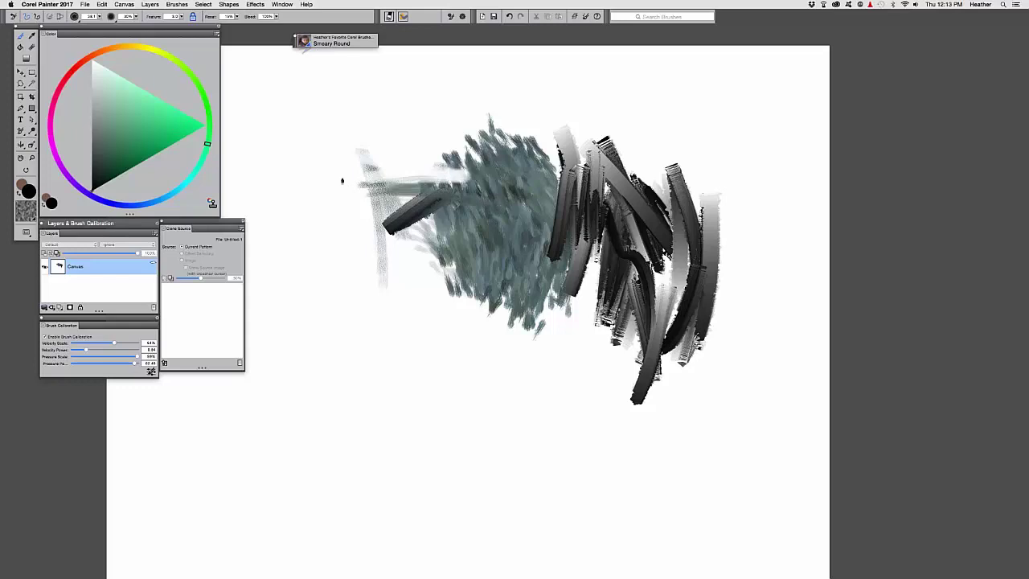
mouse_move(344, 178)
mouse_down()
mouse_move(518, 188)
mouse_move(342, 153)
mouse_up()
Step: Choose the Straight Cloner 2 brush and paint a round area of the succulent pattern over the patch's lower-left part
click(310, 43)
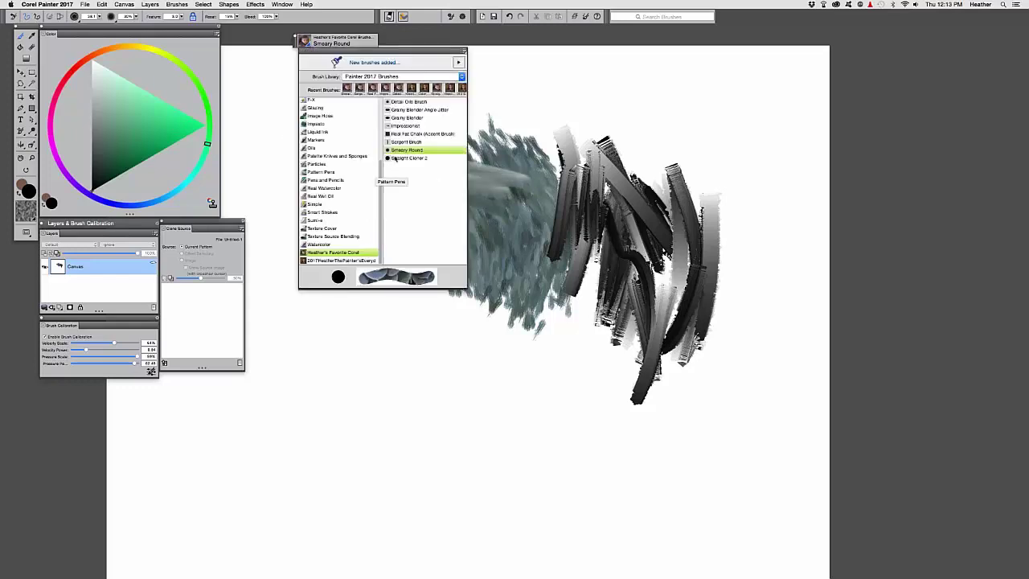
click(422, 160)
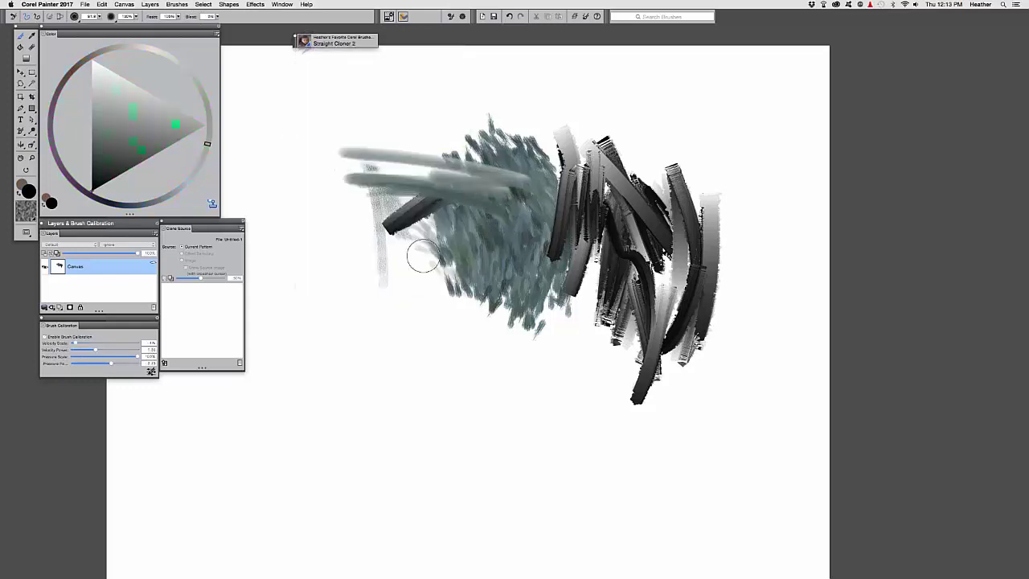
mouse_move(425, 253)
mouse_down()
mouse_move(450, 268)
mouse_move(414, 257)
mouse_move(458, 278)
mouse_move(410, 294)
mouse_move(474, 290)
mouse_move(406, 241)
mouse_up()
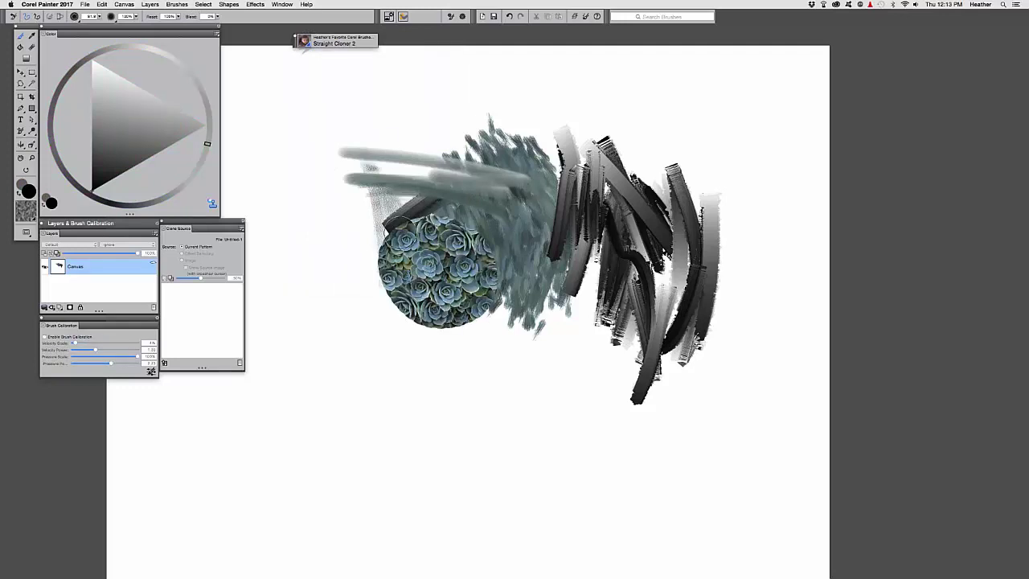
Step: Look through the first brush categories of the Painter 2017 Brushes library
click(304, 42)
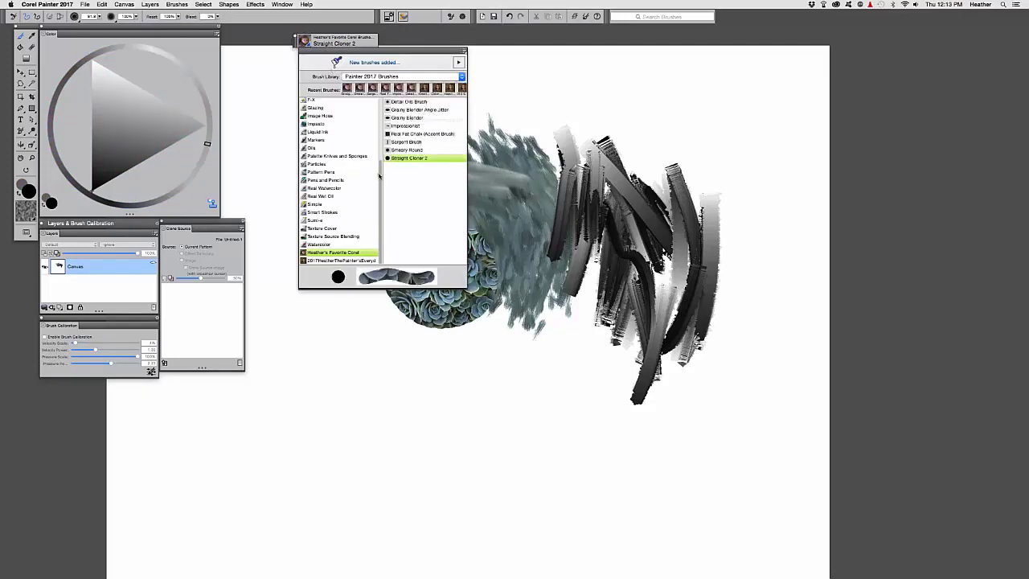
drag(380, 177, 379, 102)
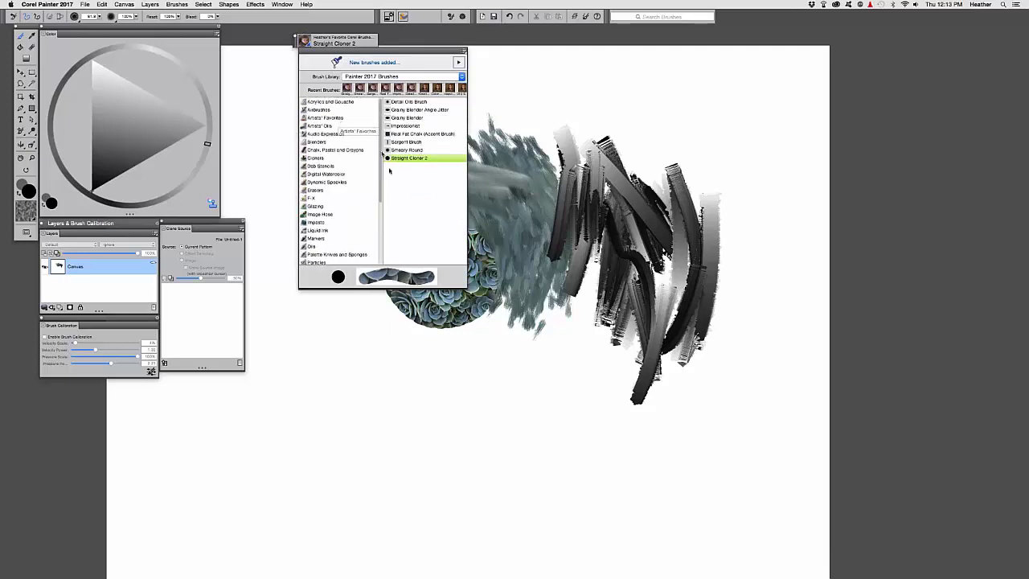
click(506, 336)
Step: Clear the canvas of all sample strokes made with the favorite brushes
key(super+a)
key(BackSpace)
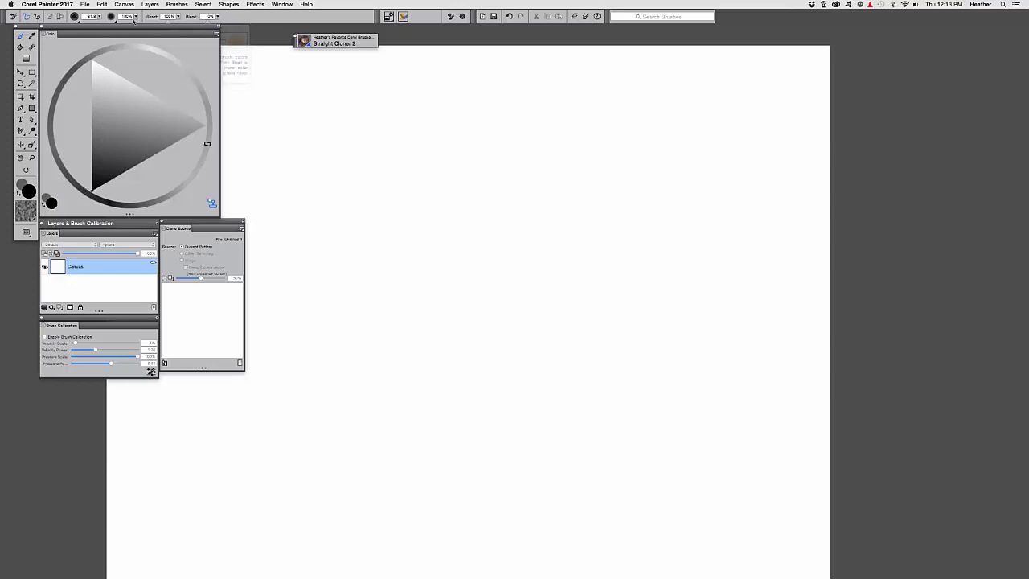
Step: Choose the Smeary Round brush from the favorite Corel brushes and reset it to its default settings
click(306, 43)
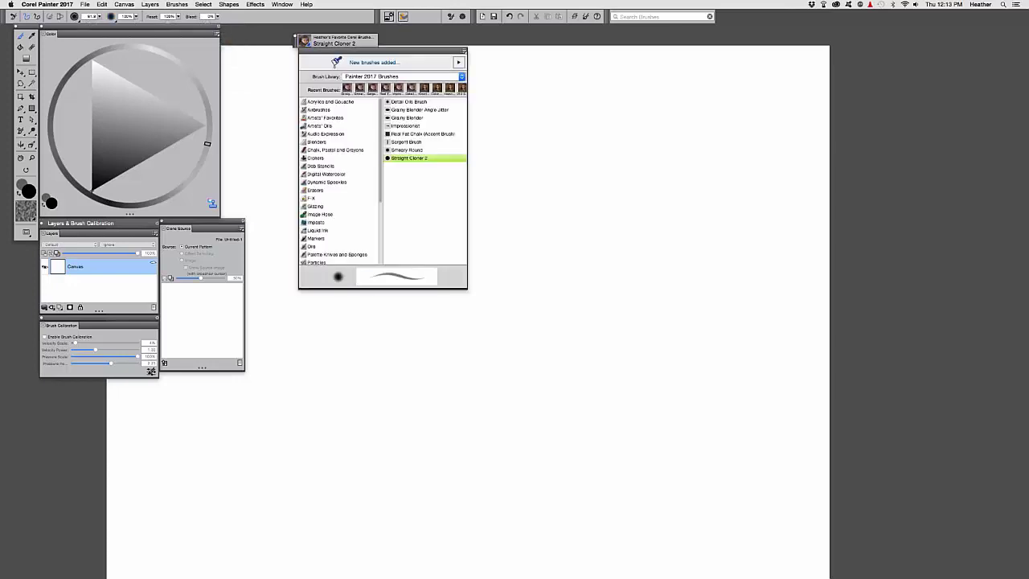
click(407, 151)
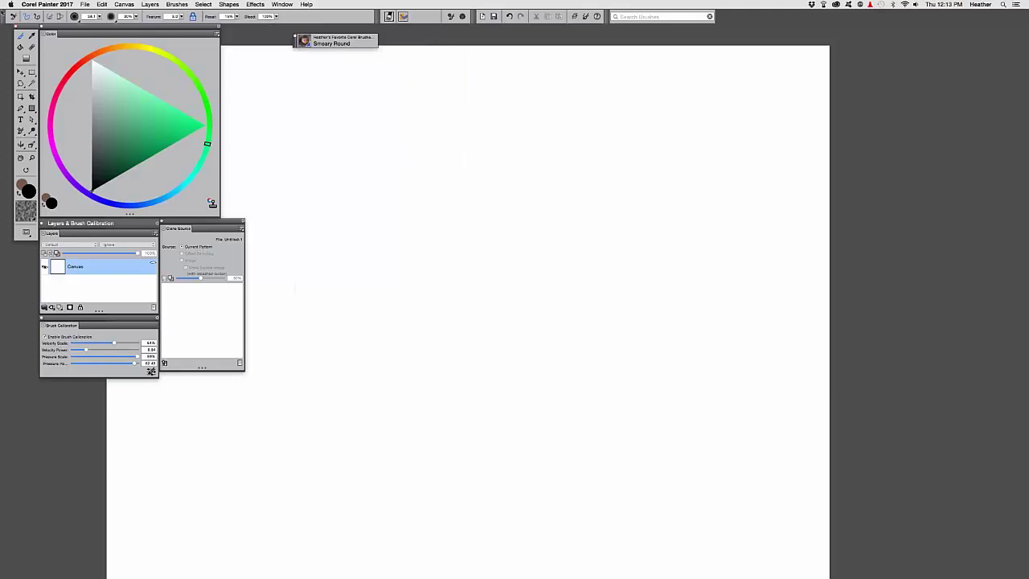
click(14, 16)
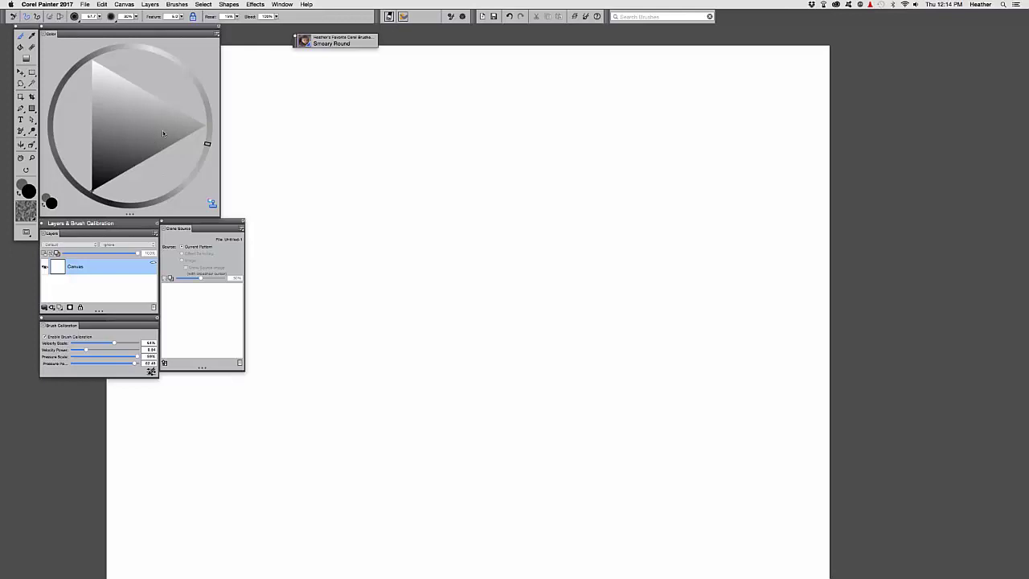
Step: Paint a round grey-blue patch in the canvas's upper-left area and a round green patch directly beneath it
mouse_move(273, 121)
mouse_down()
mouse_move(300, 126)
mouse_move(284, 155)
mouse_move(258, 142)
mouse_up()
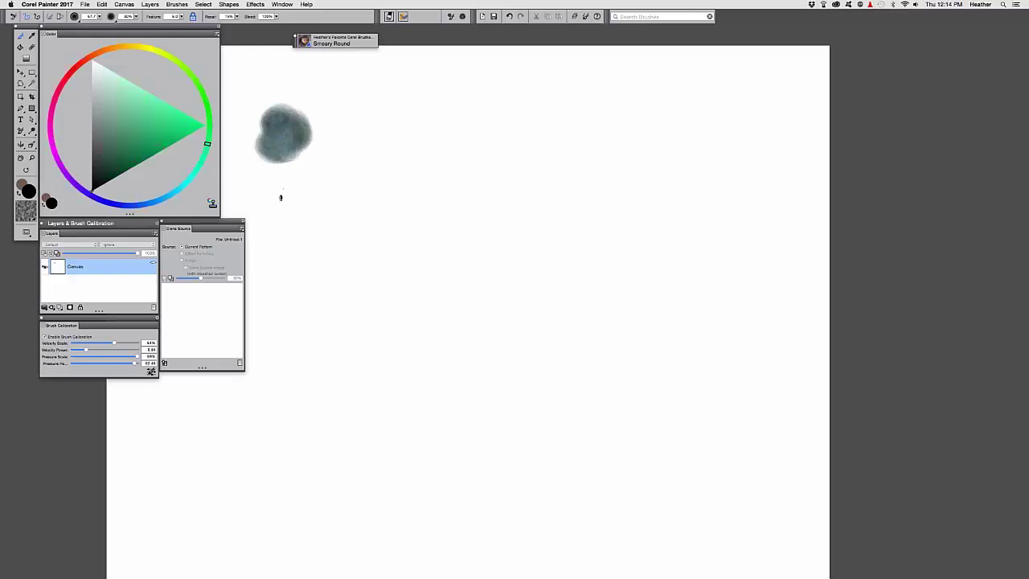
drag(141, 127, 179, 141)
mouse_move(270, 177)
mouse_down()
mouse_move(303, 187)
mouse_move(296, 211)
mouse_move(279, 193)
mouse_up()
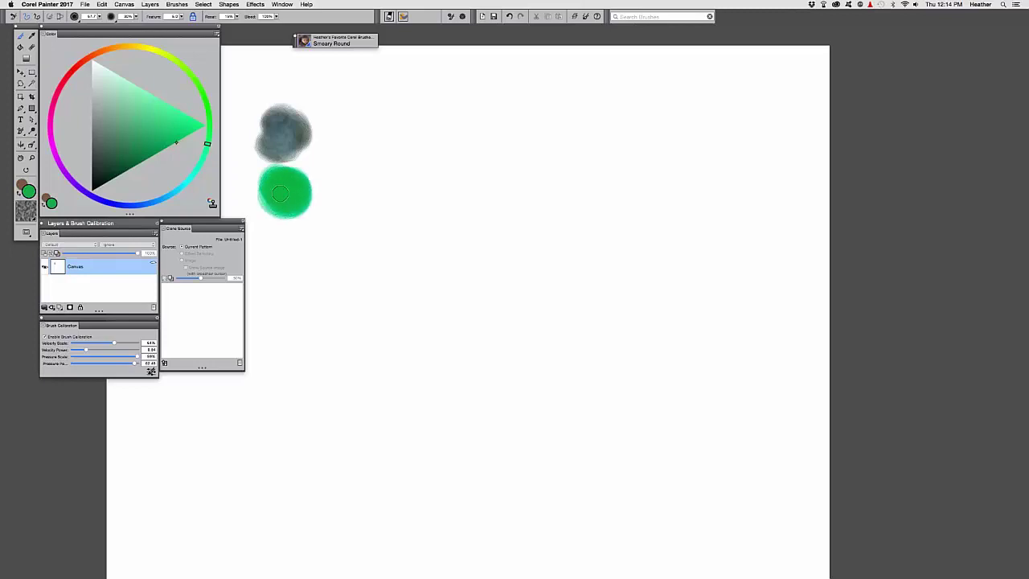
mouse_move(272, 121)
mouse_down()
mouse_move(291, 119)
mouse_move(276, 131)
mouse_up()
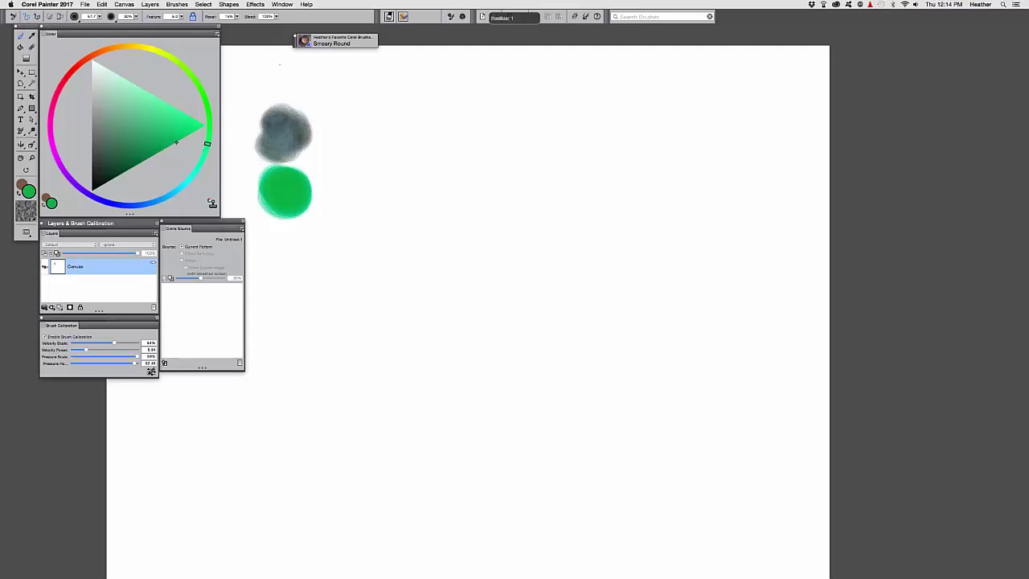
Step: Using a much smaller brush size, draw a thin green wavy line and a zigzag of connected straight lines beside the patches
mouse_move(283, 69)
mouse_down()
mouse_move(319, 105)
mouse_move(364, 146)
mouse_up()
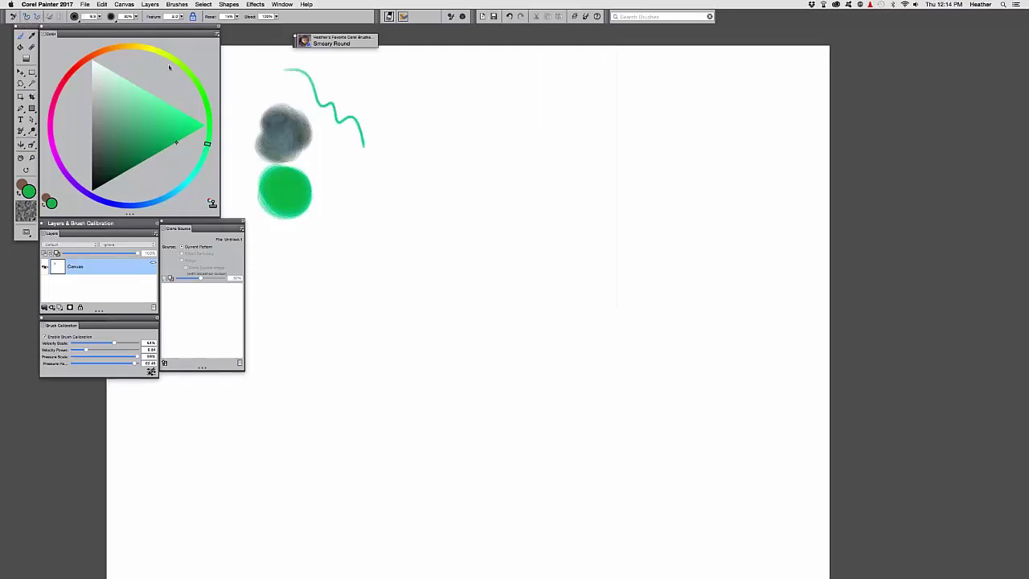
click(319, 148)
click(352, 170)
click(435, 160)
click(366, 212)
click(319, 169)
drag(323, 175, 332, 226)
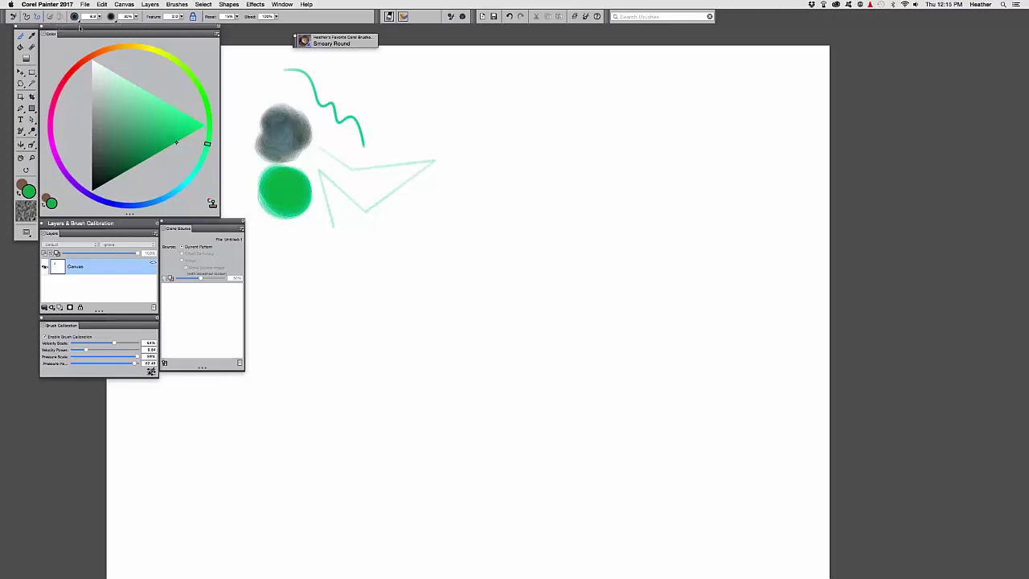
Step: Move the Color panel down to clear the property bar and view the brush's Size and Opacity controls
drag(82, 32, 105, 124)
click(79, 22)
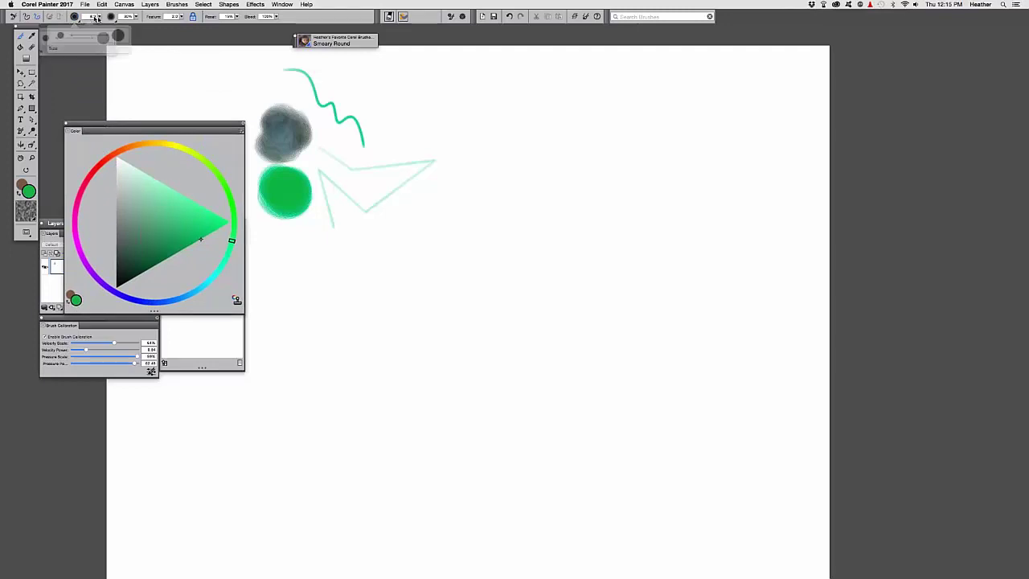
click(122, 18)
click(134, 17)
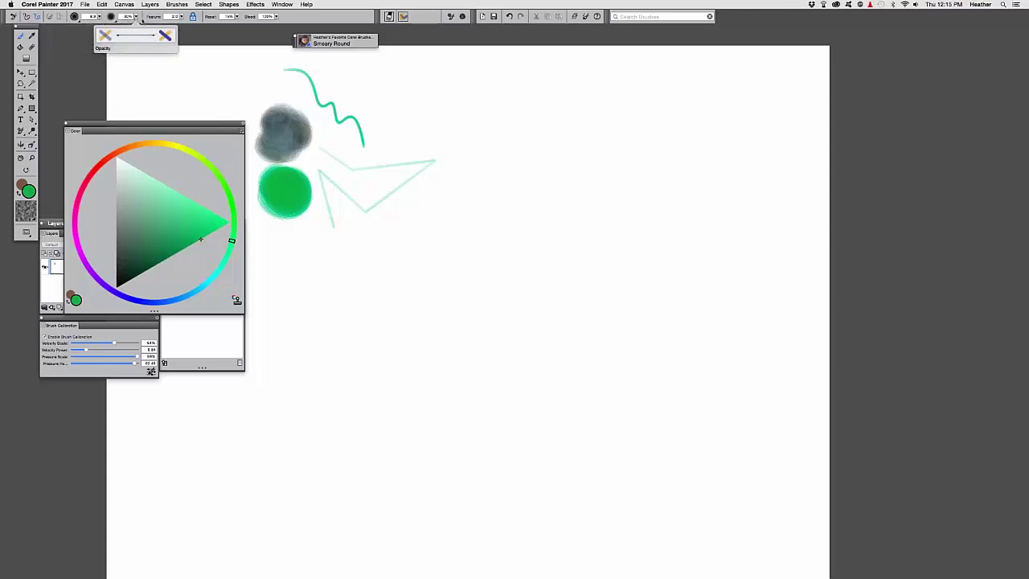
click(168, 128)
drag(150, 126, 138, 44)
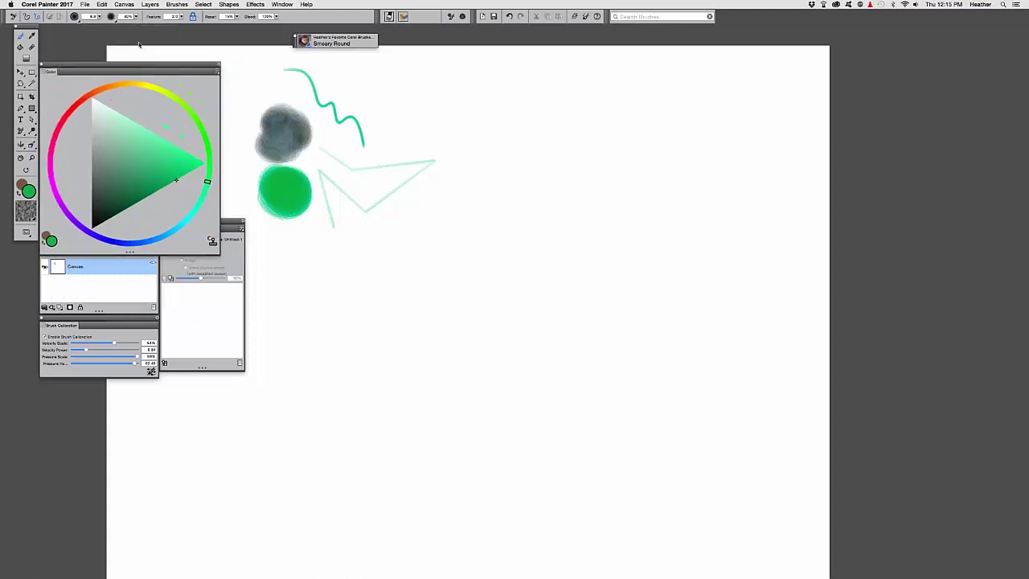
click(137, 18)
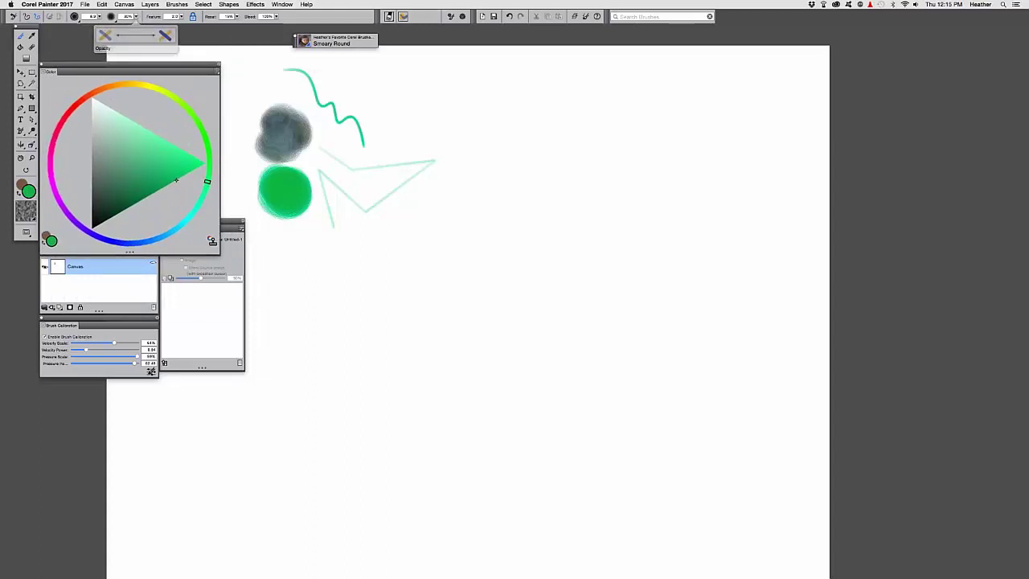
Step: Clear all sample strokes from the canvas and choose a dark blue-violet paint color
key(super+a)
key(BackSpace)
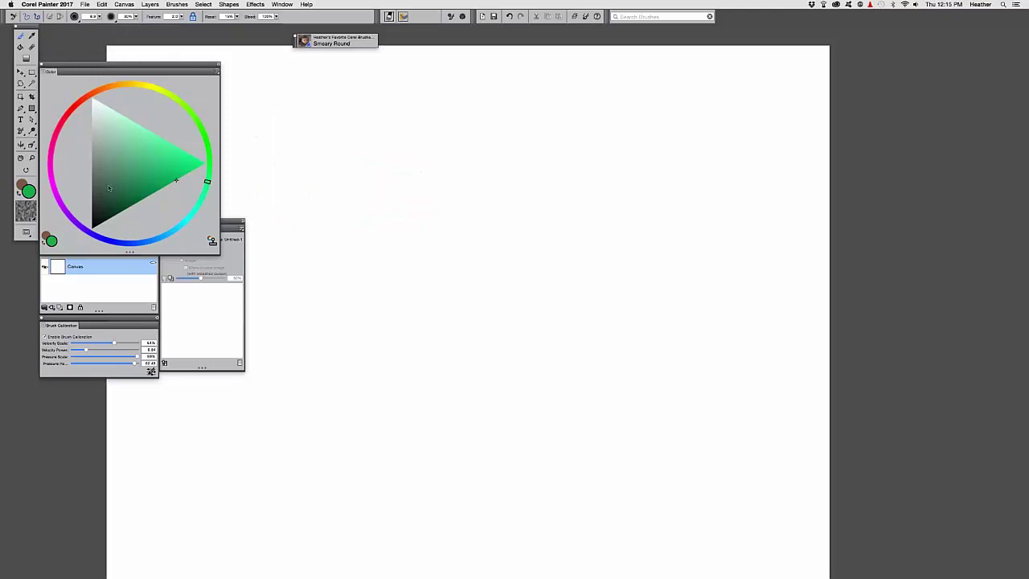
drag(102, 239, 90, 234)
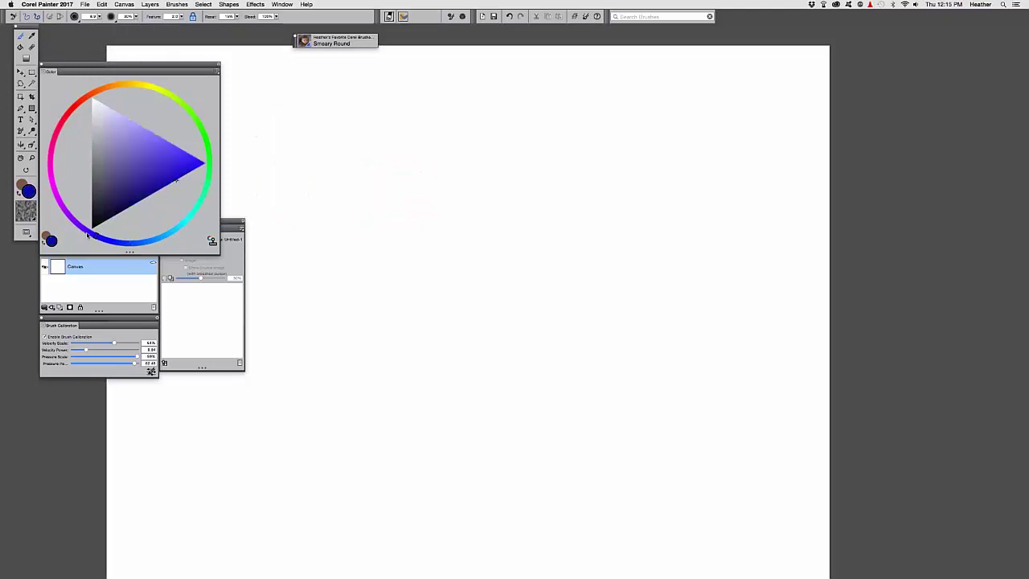
click(127, 207)
Step: Paint a thick vertical dark violet stroke at 100% opacity and a fainter one to its right at reduced opacity
drag(361, 192, 452, 229)
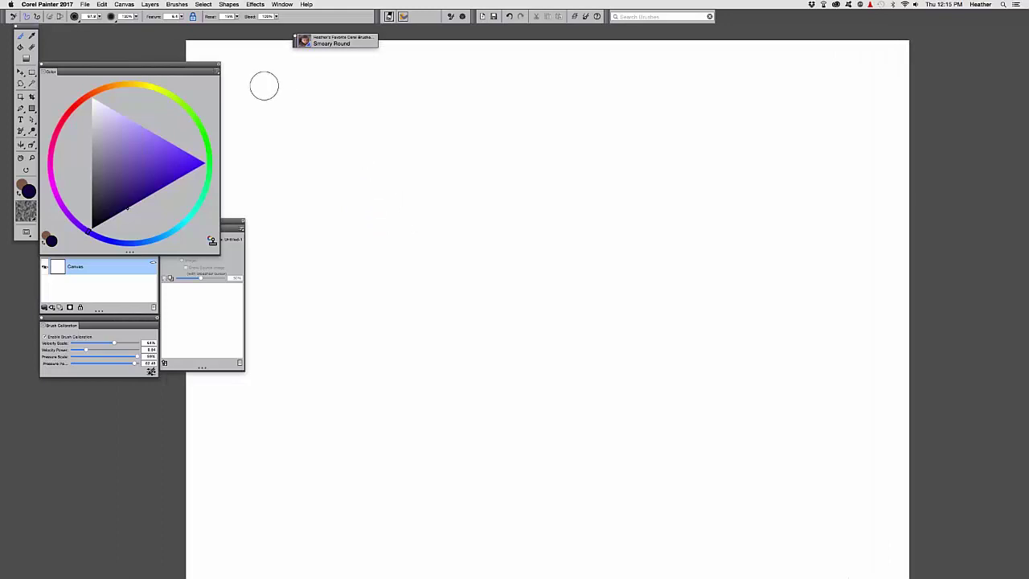
key(0)
mouse_move(343, 188)
mouse_down()
mouse_move(345, 302)
mouse_move(370, 144)
mouse_move(393, 168)
mouse_move(389, 305)
mouse_move(385, 137)
mouse_move(361, 246)
mouse_up()
key(1)
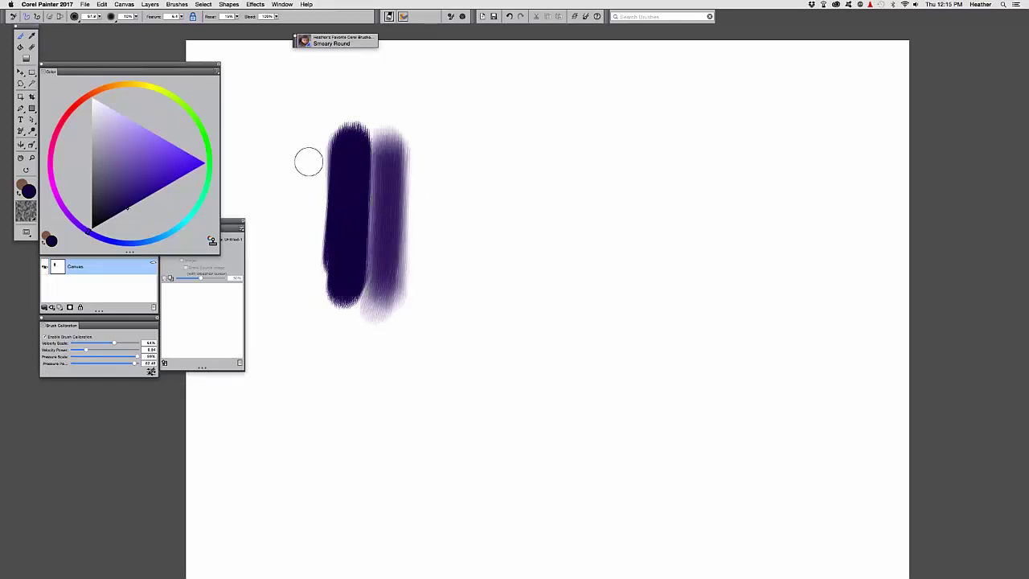
click(134, 16)
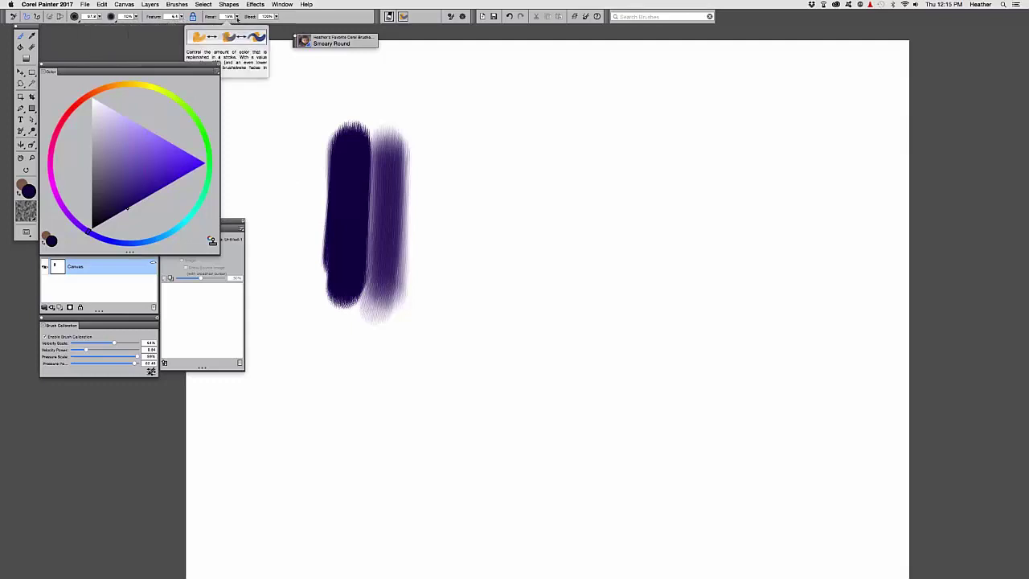
Step: Set the brush's Resat to 100% and paint a vertical dark teal stroke to the right of the violet strokes
click(237, 18)
drag(238, 22, 275, 23)
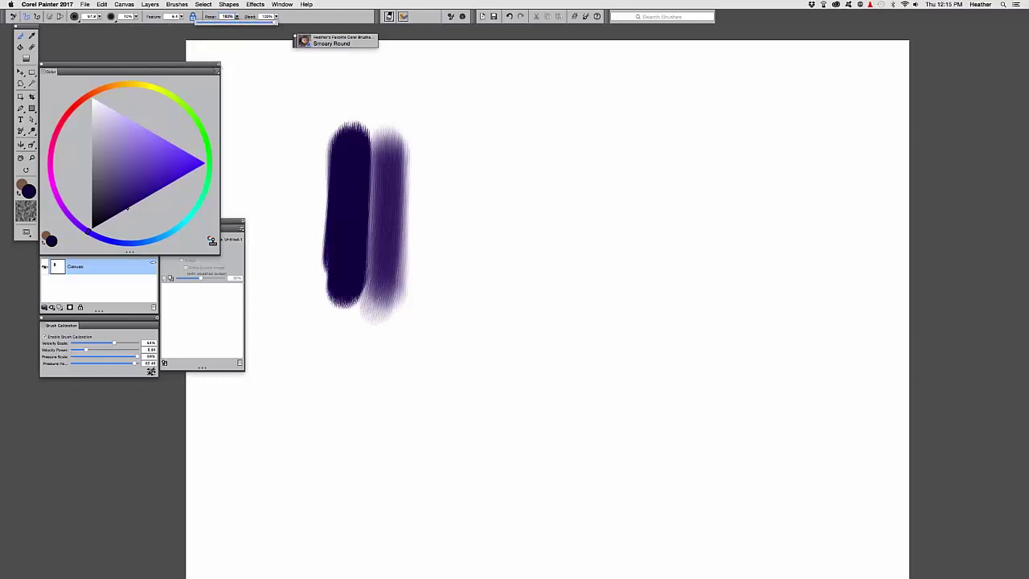
click(164, 239)
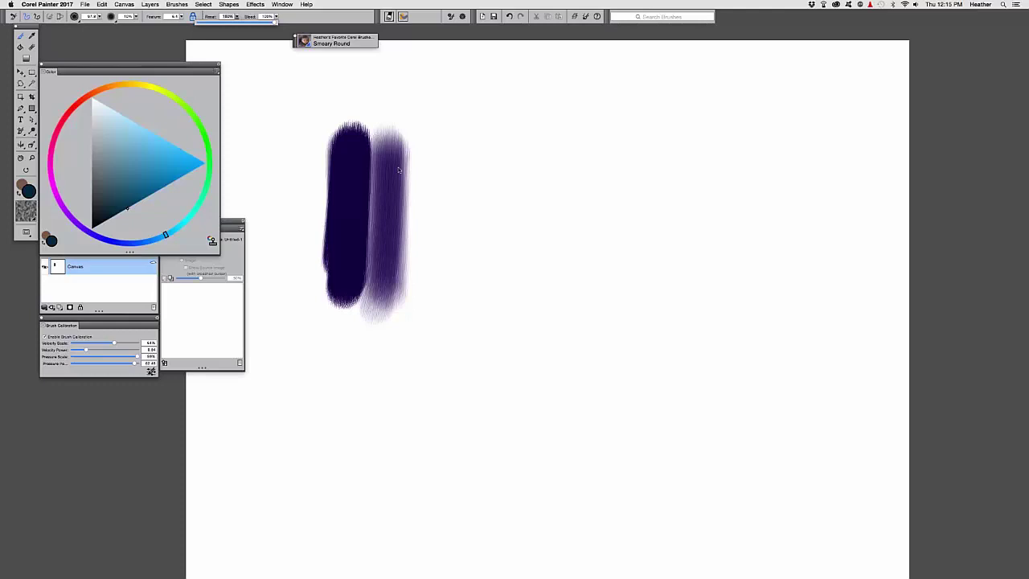
mouse_move(422, 159)
mouse_down()
mouse_move(422, 295)
mouse_move(435, 193)
mouse_move(422, 283)
mouse_up()
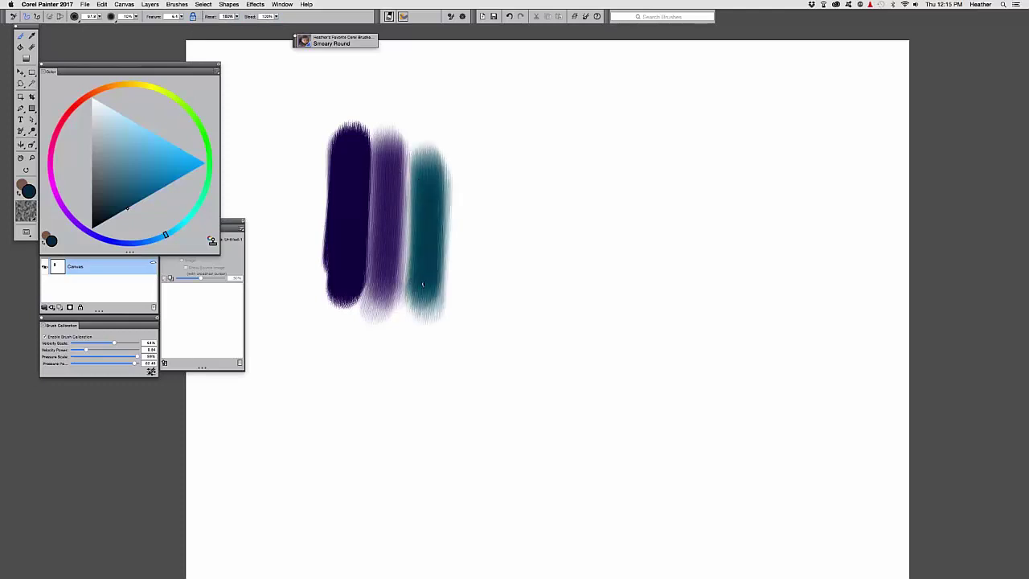
Step: Add two bright blue vertical strokes and one bright cyan stroke to the right of the dark teal stroke
click(194, 169)
mouse_move(471, 191)
mouse_down()
mouse_move(466, 241)
mouse_move(482, 197)
mouse_up()
click(165, 150)
click(182, 149)
mouse_move(498, 147)
mouse_down()
mouse_move(505, 280)
mouse_move(505, 185)
mouse_move(538, 319)
mouse_move(547, 282)
mouse_up()
click(193, 211)
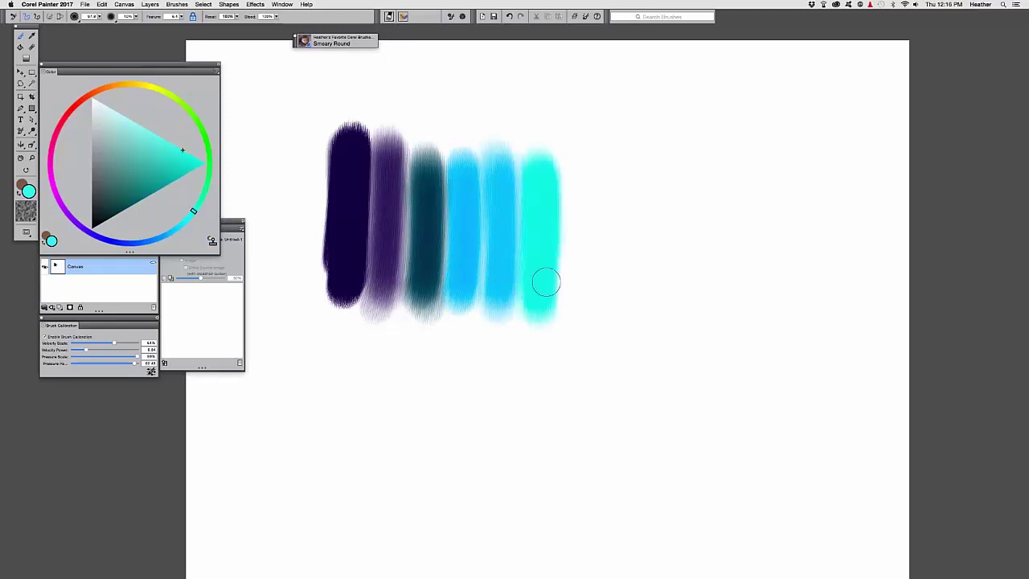
Step: Set the brush's Resat to 0% and undo the trial smear across the color strokes
double_click(226, 16)
text(02)
key(Return)
drag(289, 136, 293, 140)
mouse_move(345, 161)
mouse_down()
mouse_move(514, 164)
mouse_move(378, 162)
mouse_up()
key(super+z)
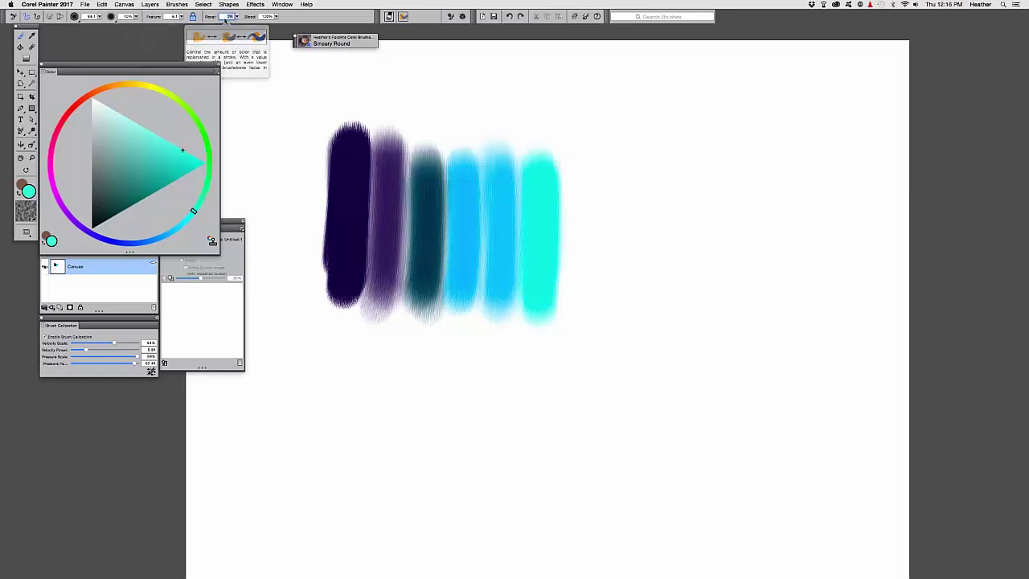
key(Return)
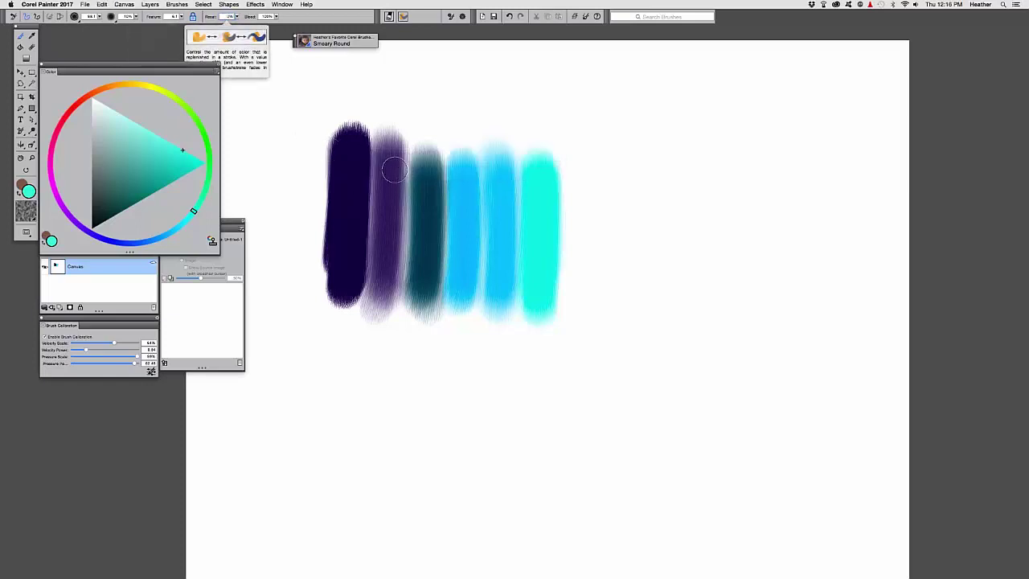
Step: Blend the row of color strokes by smearing horizontally, vertically and diagonally across them without adding new paint
drag(538, 160, 362, 157)
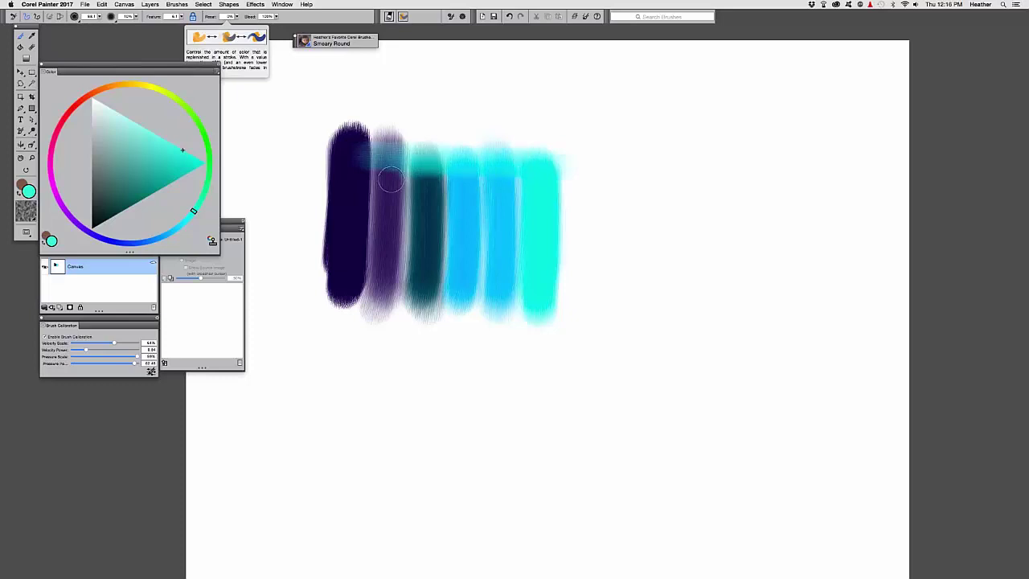
mouse_move(377, 179)
mouse_down()
mouse_move(508, 209)
mouse_move(386, 211)
mouse_up()
drag(432, 235, 533, 241)
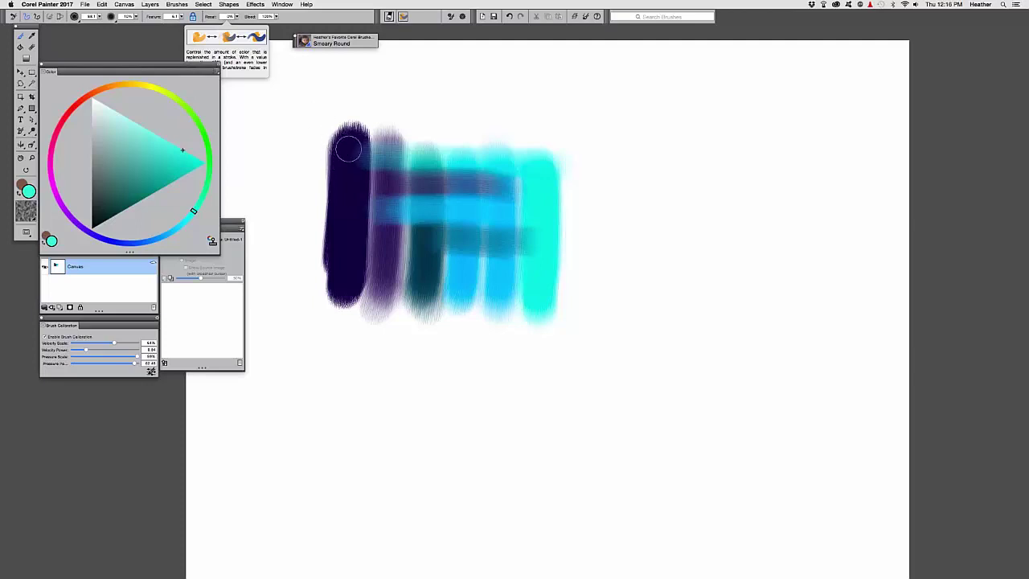
mouse_move(394, 165)
mouse_down()
mouse_move(406, 195)
mouse_move(422, 176)
mouse_move(428, 123)
mouse_move(441, 206)
mouse_move(456, 164)
mouse_move(450, 197)
mouse_move(501, 157)
mouse_move(513, 203)
mouse_move(528, 227)
mouse_move(533, 217)
mouse_move(507, 212)
mouse_move(519, 229)
mouse_move(499, 242)
mouse_move(480, 228)
mouse_move(537, 339)
mouse_move(504, 306)
mouse_move(538, 349)
mouse_move(565, 340)
mouse_move(518, 353)
mouse_move(433, 284)
mouse_move(487, 308)
mouse_up()
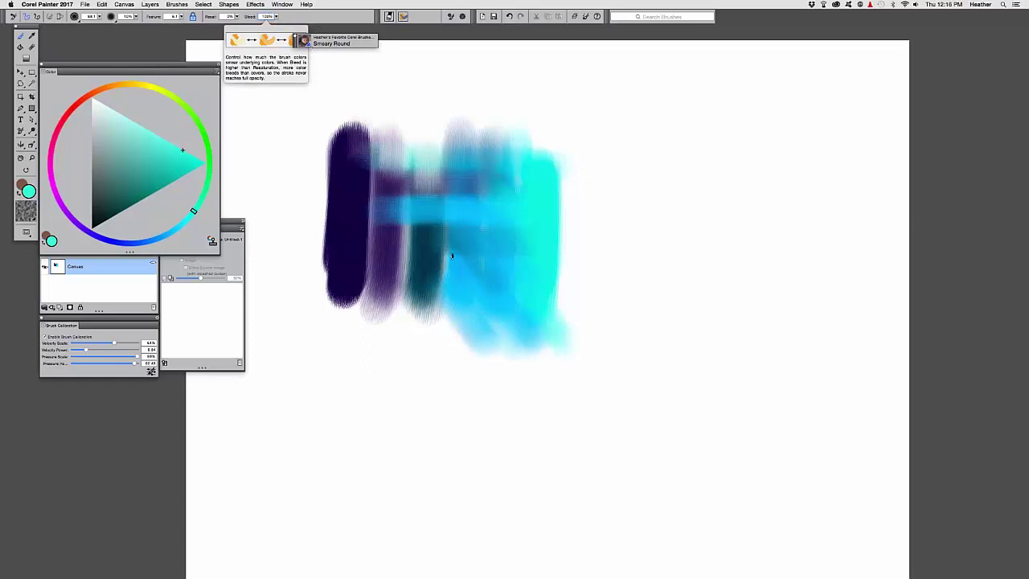
drag(421, 252, 433, 213)
mouse_move(433, 261)
mouse_down()
mouse_move(445, 235)
mouse_move(455, 317)
mouse_move(454, 294)
mouse_up()
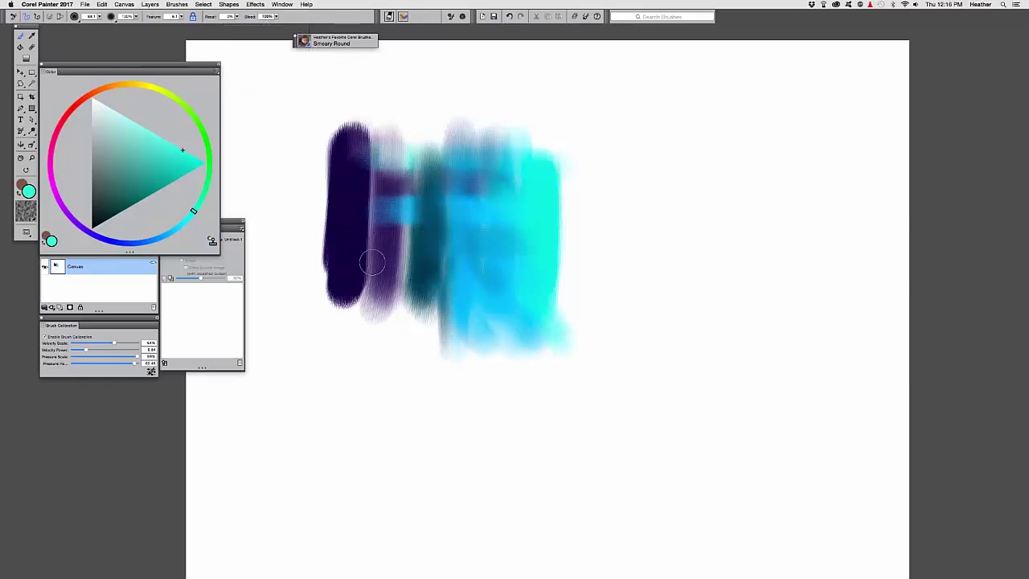
Step: At 100% opacity, pull dark violet rightward, cyan leftward and blue downward across the blended strokes
drag(370, 273, 534, 273)
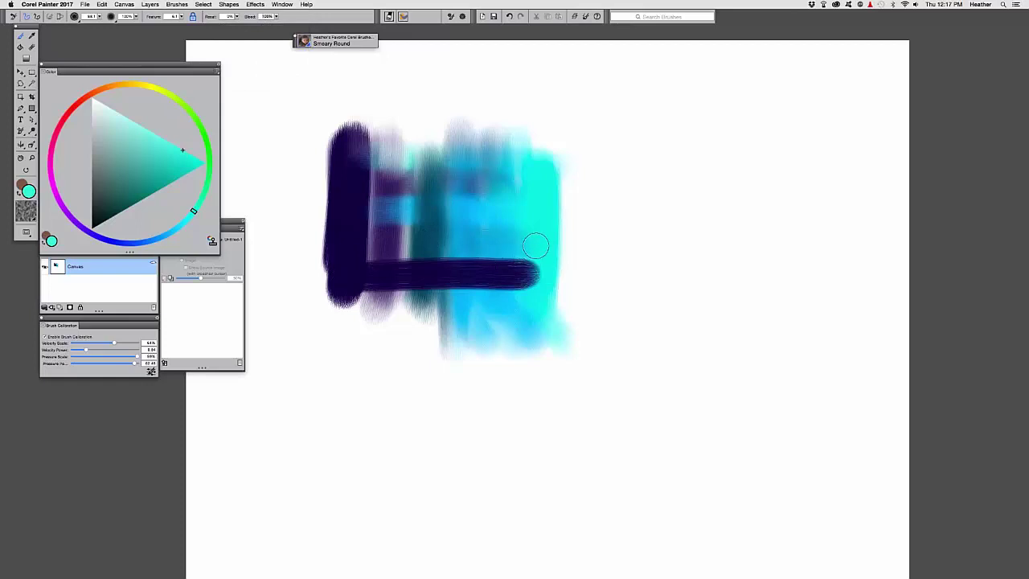
drag(539, 249, 310, 249)
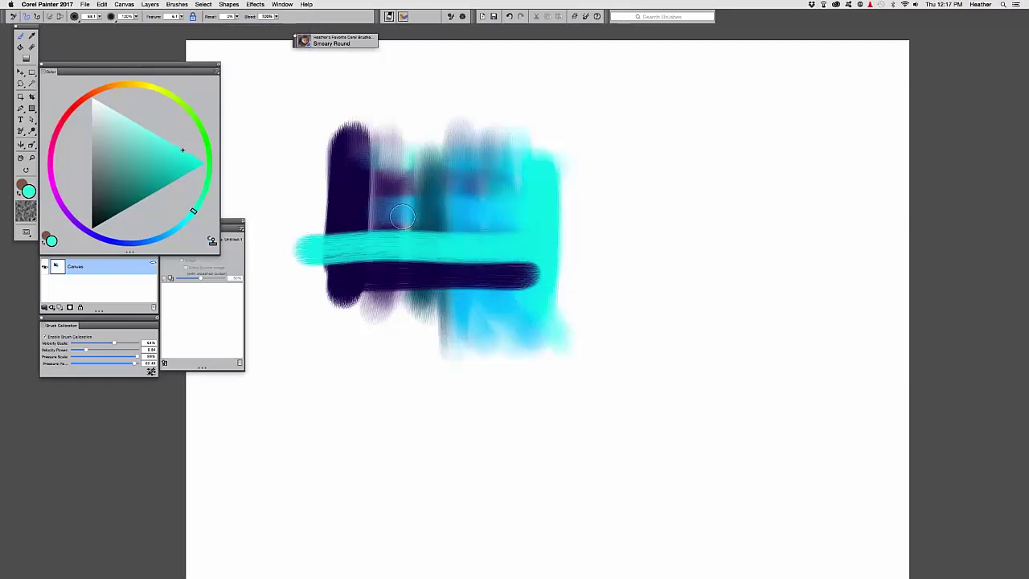
drag(397, 210, 392, 384)
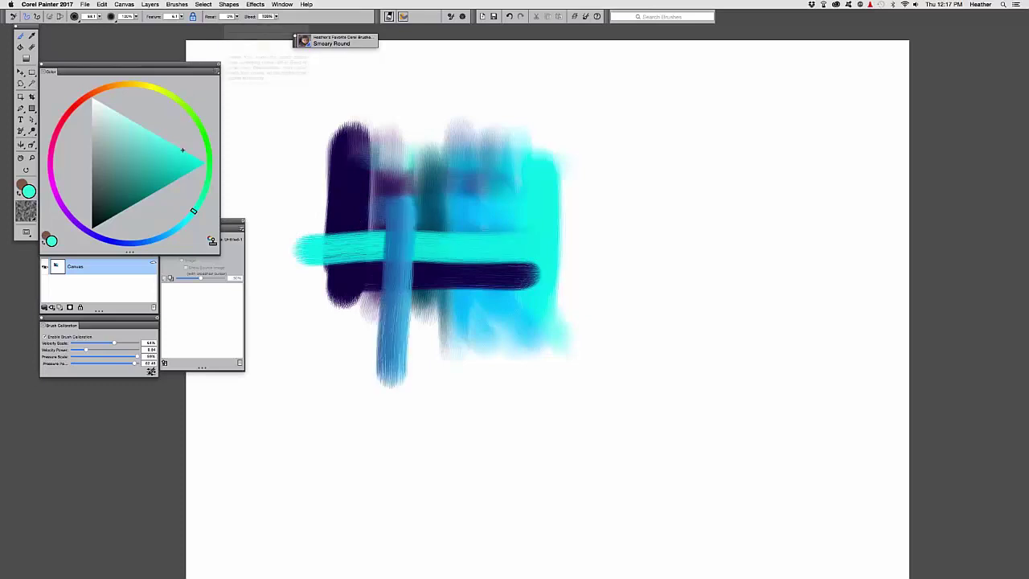
Step: Set the brush's Bleed to 0% and pull the violet, teal, blue and cyan colors downward in separate strokes
click(267, 16)
text(0)
key(Return)
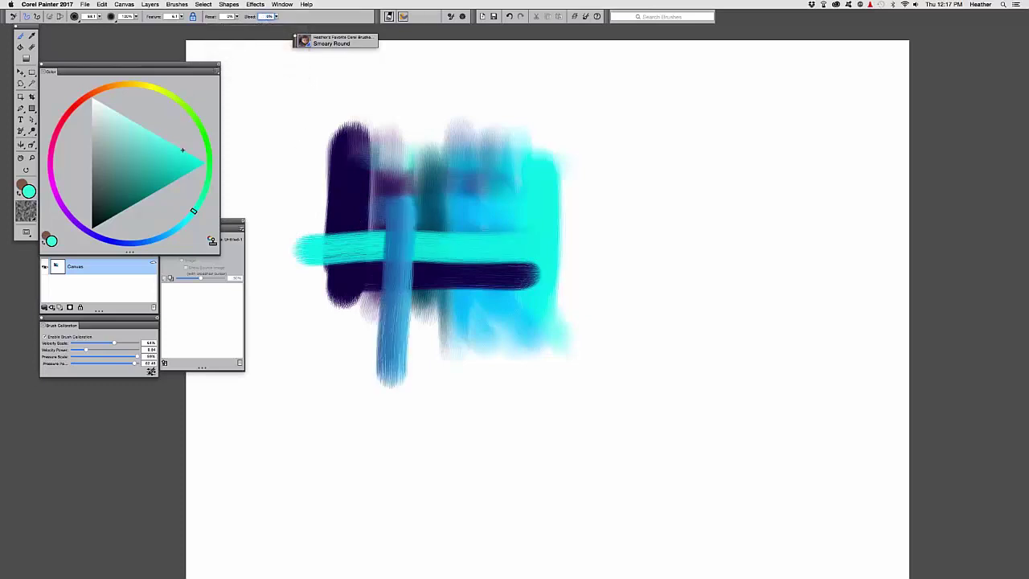
drag(376, 178, 361, 384)
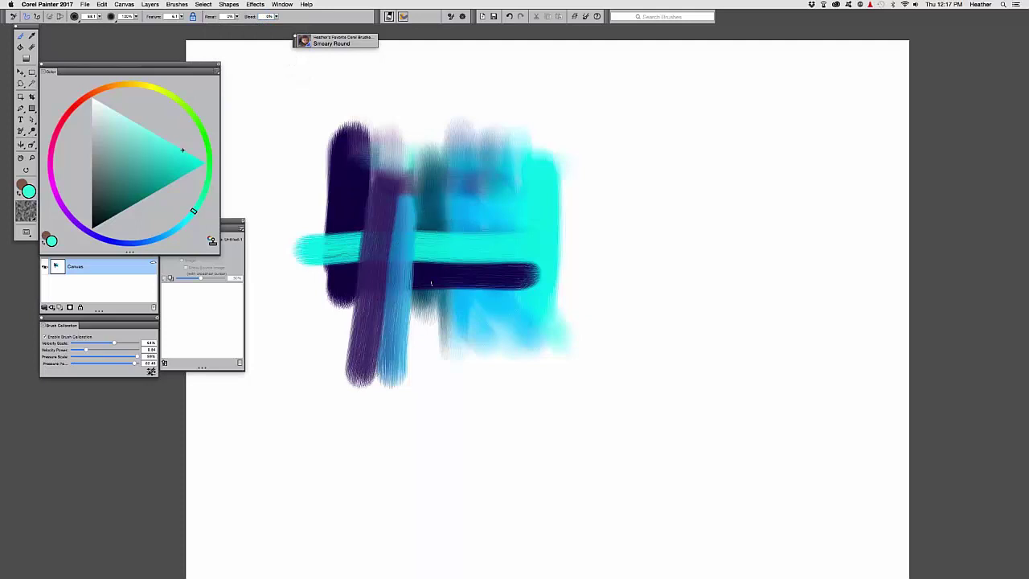
drag(434, 216, 423, 393)
drag(462, 225, 458, 398)
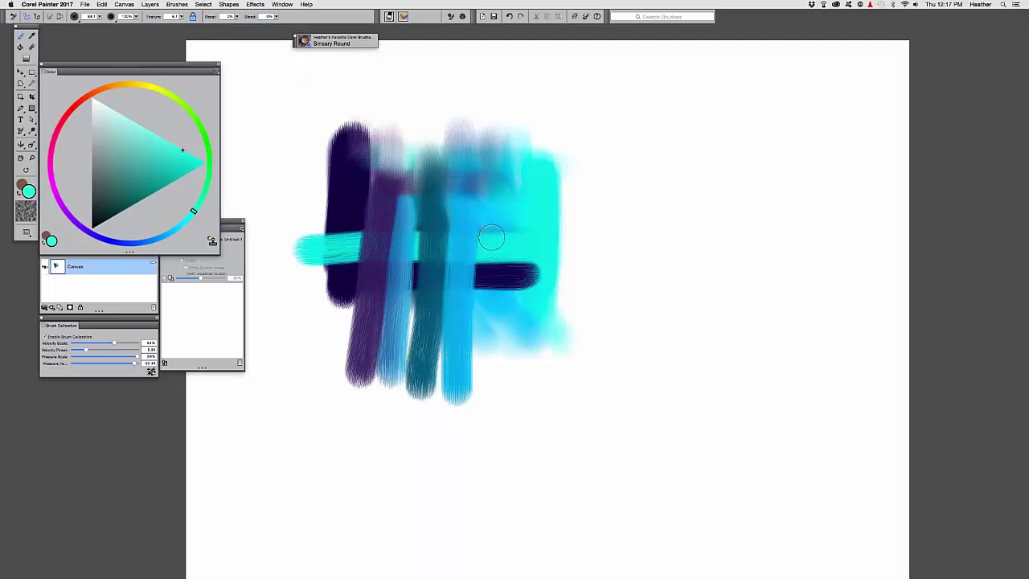
drag(493, 213, 492, 375)
mouse_move(523, 241)
mouse_down()
mouse_move(525, 362)
mouse_move(489, 126)
mouse_move(501, 130)
mouse_move(549, 269)
mouse_up()
Step: Drag the existing colors in diagonal strokes along the upper part of the sample, working from cyan to dark violet
drag(527, 145, 565, 251)
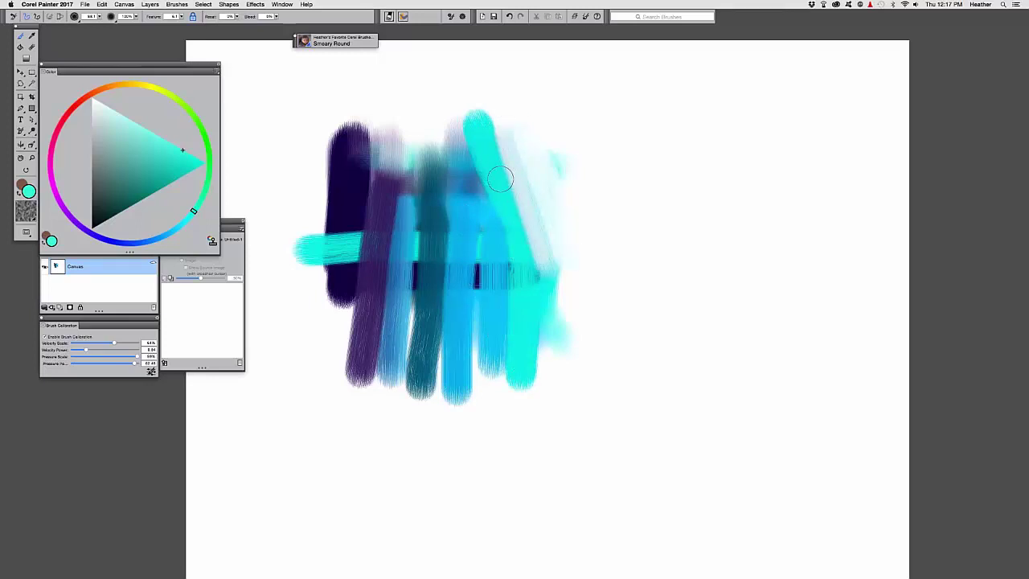
drag(461, 146, 492, 230)
drag(448, 199, 413, 108)
drag(416, 181, 384, 109)
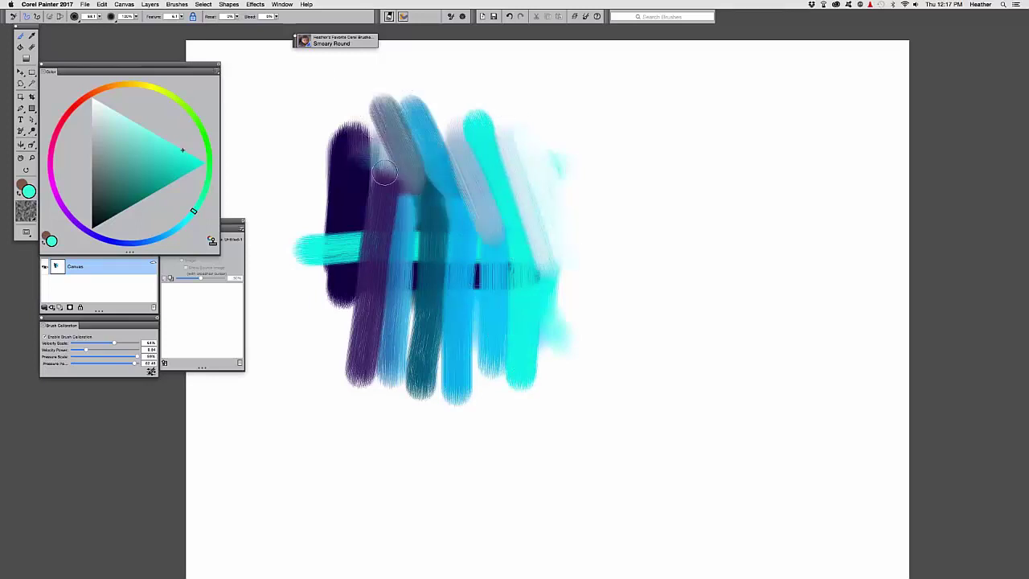
mouse_move(385, 173)
mouse_down()
mouse_move(332, 76)
mouse_move(361, 181)
mouse_move(329, 131)
mouse_up()
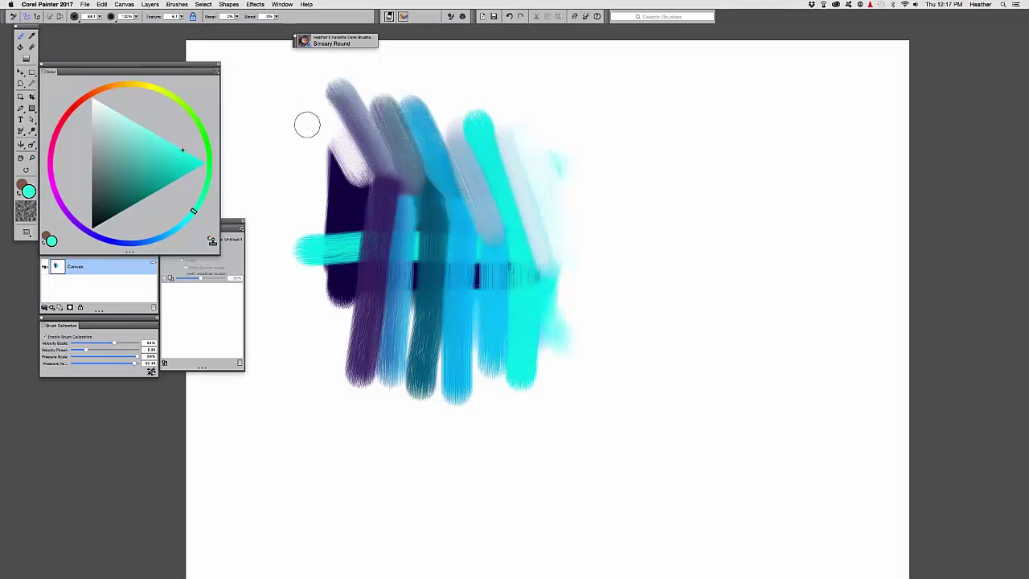
drag(342, 186, 294, 91)
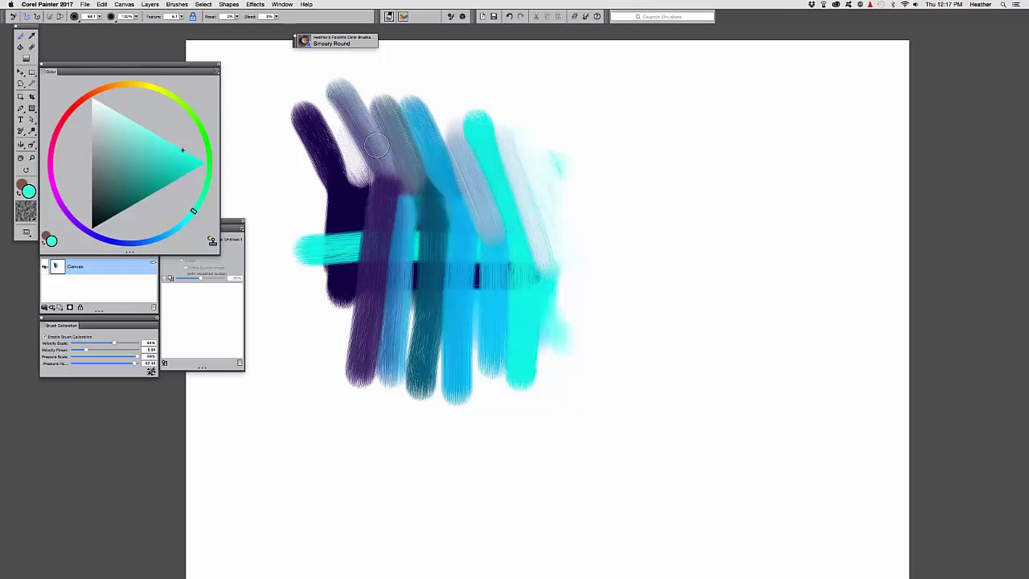
Step: Set Smeary Round's Bleed to 100%, reduce its opacity to 30%, and smear the violet, blue and cyan strokes together into a soft blend
click(266, 17)
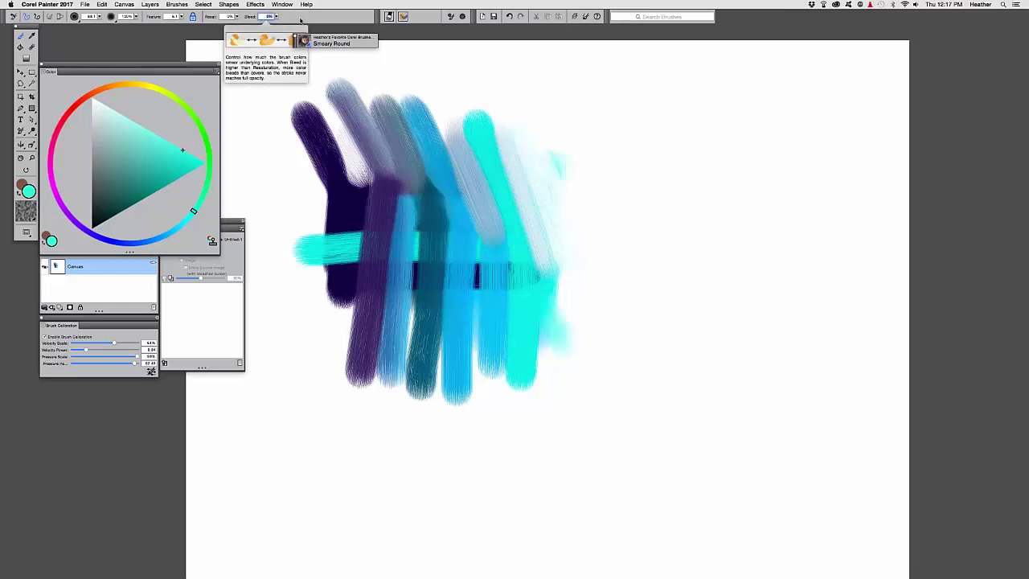
text(100)
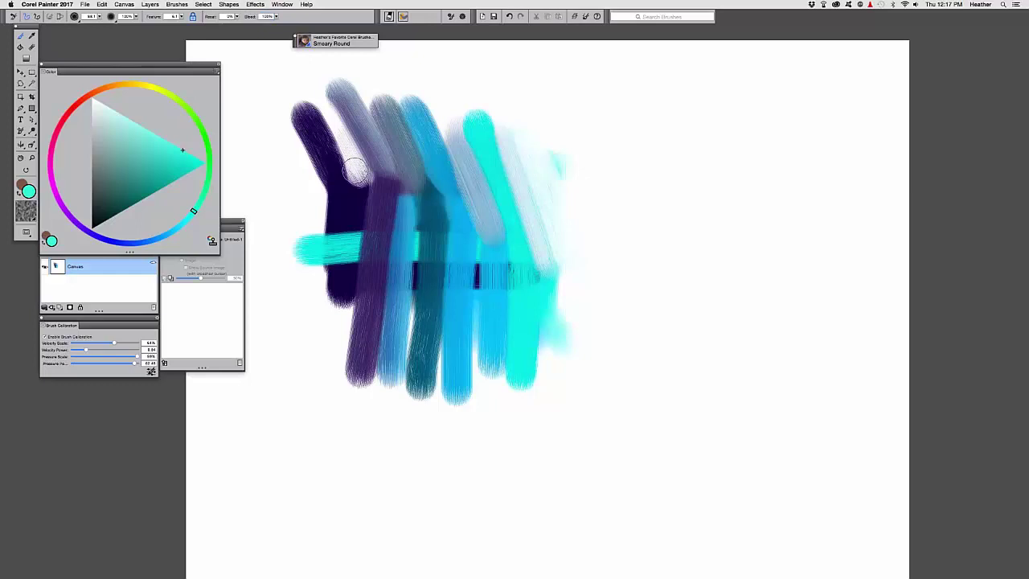
mouse_move(379, 203)
mouse_down()
mouse_move(356, 169)
mouse_move(379, 187)
mouse_move(363, 153)
mouse_up()
key(super+z)
mouse_move(412, 213)
mouse_down()
mouse_move(397, 189)
mouse_move(476, 211)
mouse_move(522, 177)
mouse_move(544, 227)
mouse_move(476, 208)
mouse_move(481, 252)
mouse_move(411, 249)
mouse_move(358, 191)
mouse_up()
mouse_move(537, 287)
mouse_down()
mouse_move(513, 302)
mouse_move(492, 301)
mouse_move(468, 276)
mouse_move(448, 294)
mouse_move(396, 280)
mouse_up()
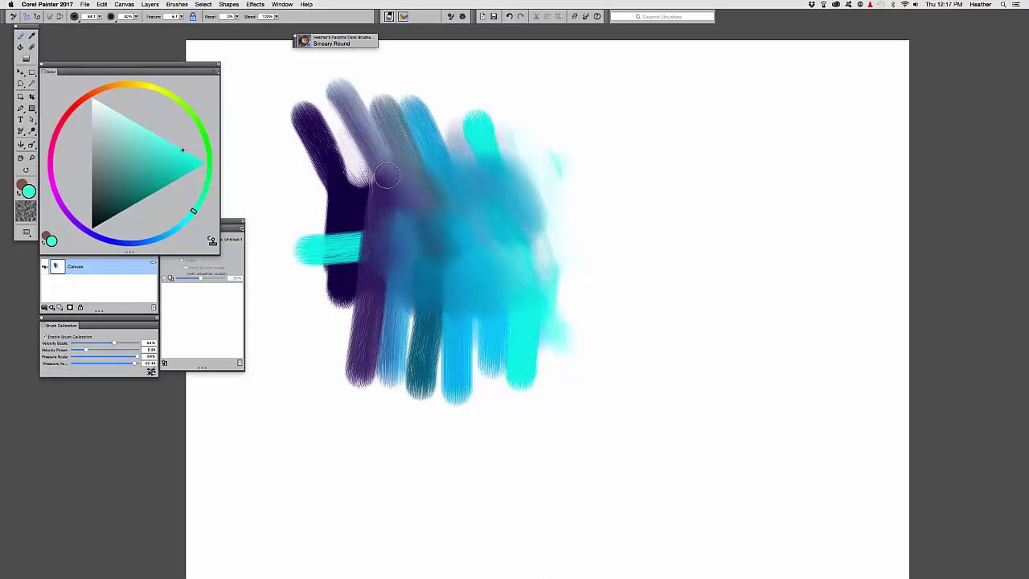
mouse_move(538, 242)
mouse_down()
mouse_move(553, 307)
mouse_move(528, 235)
mouse_move(484, 272)
mouse_move(473, 247)
mouse_up()
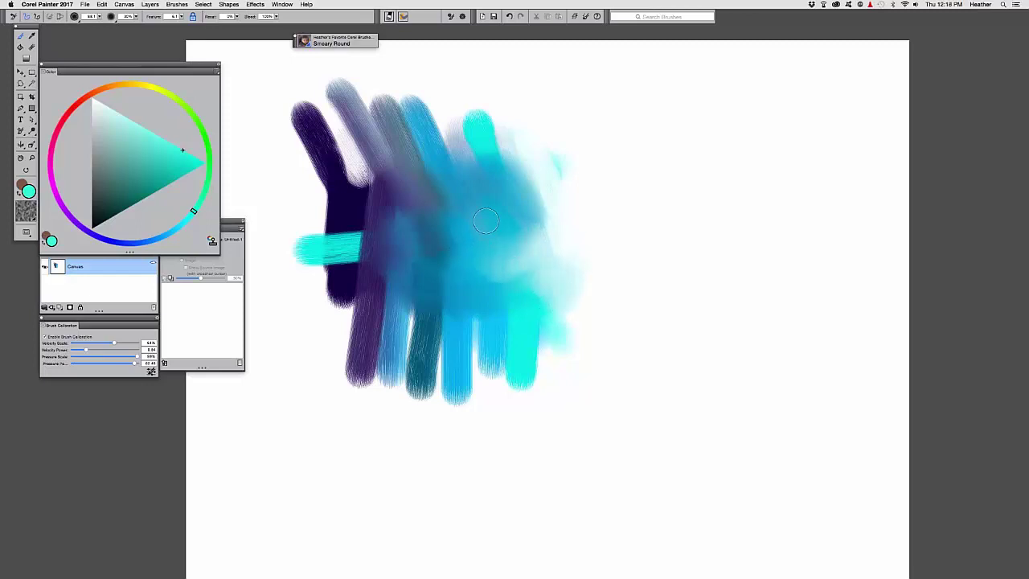
mouse_move(389, 289)
mouse_down()
mouse_move(352, 305)
mouse_move(350, 294)
mouse_move(329, 307)
mouse_up()
Step: Set Bleed to 0% and pull existing colors across the lower strokes and diagonally out from the sample's dark violet side
drag(258, 16, 285, 17)
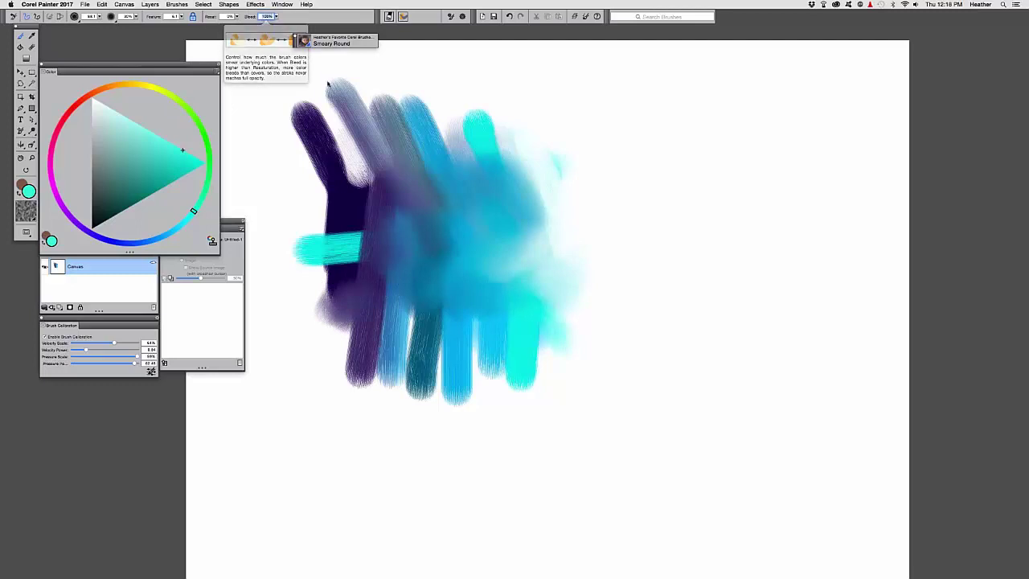
text(0)
mouse_move(457, 344)
mouse_down()
mouse_move(363, 341)
mouse_move(499, 366)
mouse_move(353, 363)
mouse_up()
drag(384, 312, 481, 414)
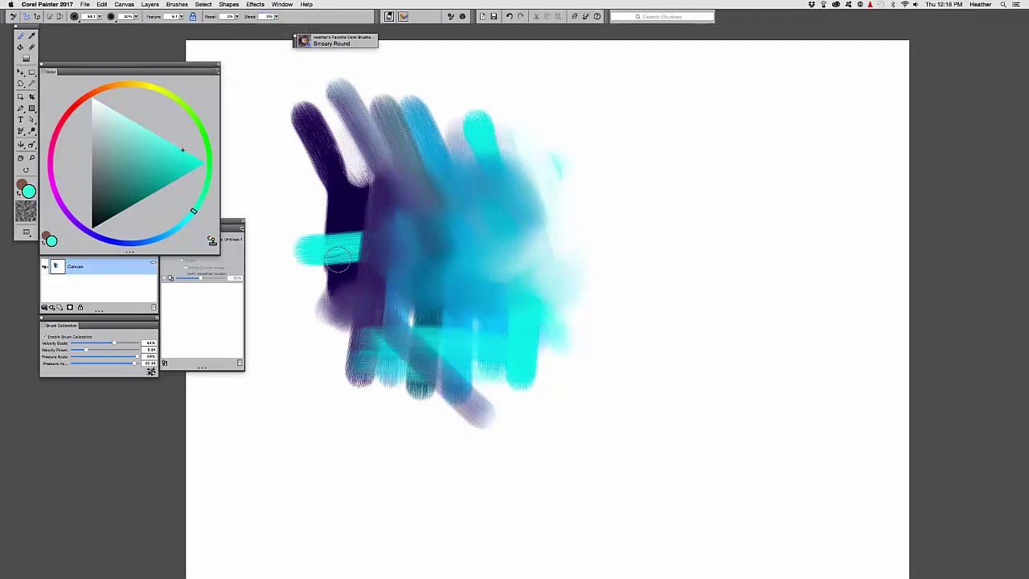
drag(356, 223, 283, 145)
Step: Set Resat to 100% with full opacity, test a cyan dab above the sample, and choose a saturated hot pink
scroll(358, 266, down, 1)
scroll(358, 266, up, 1)
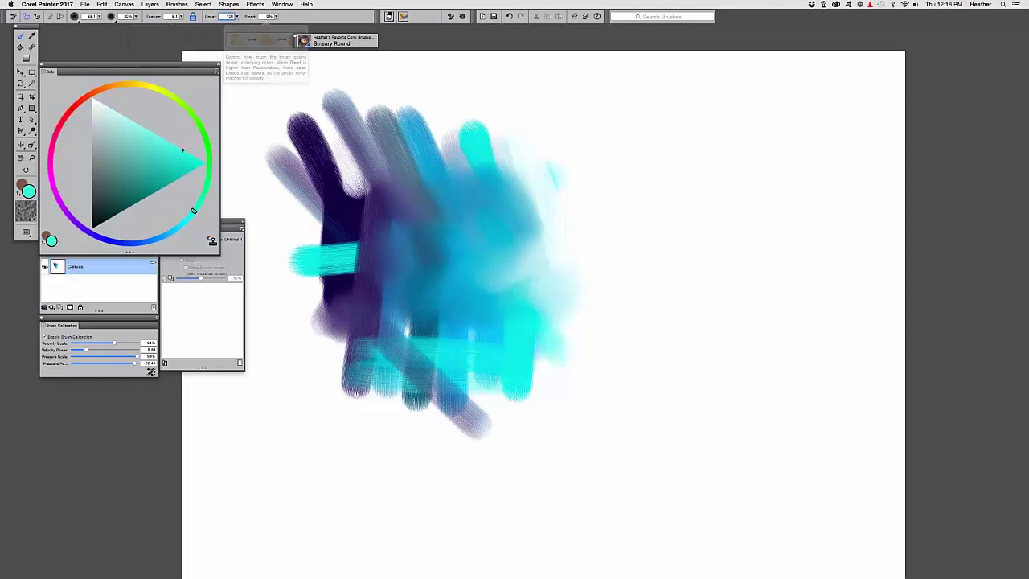
click(277, 91)
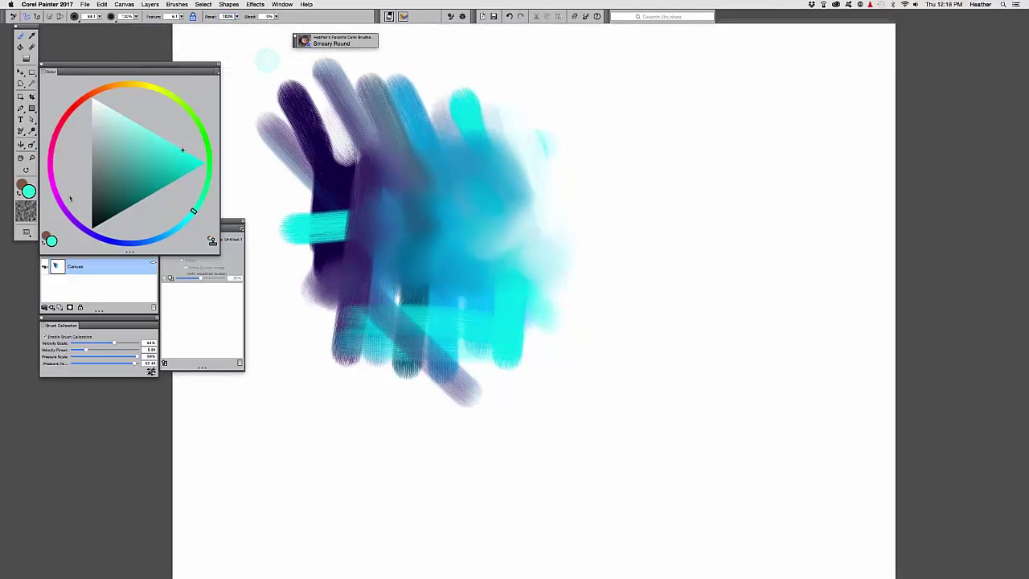
click(54, 144)
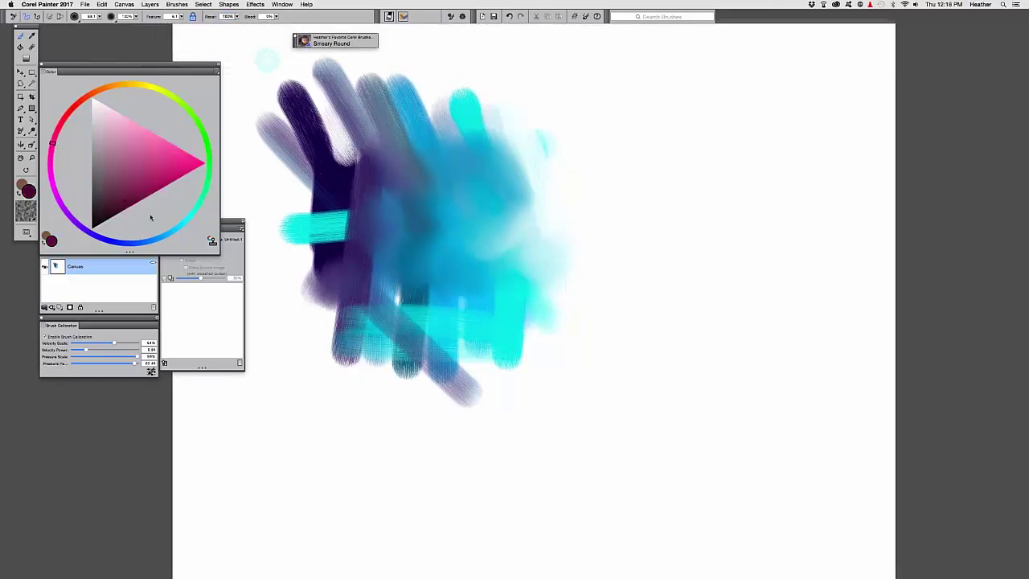
click(157, 169)
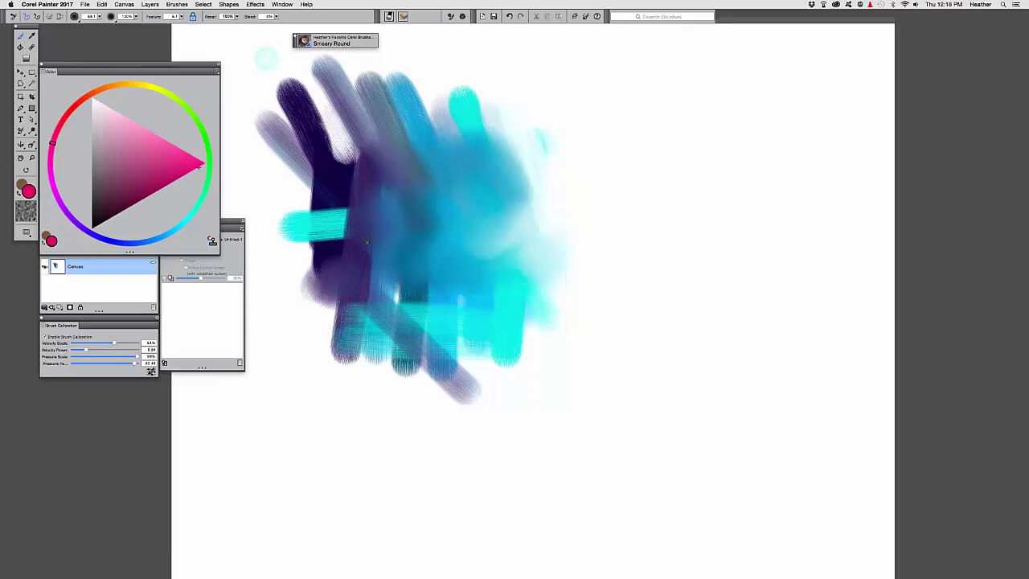
Step: Set the brush's Feature to 22, enlarge the brush, and paint a pink dab and horizontal stroke beside the blended sample
scroll(401, 284, down, 2)
scroll(401, 283, right, 2)
click(171, 18)
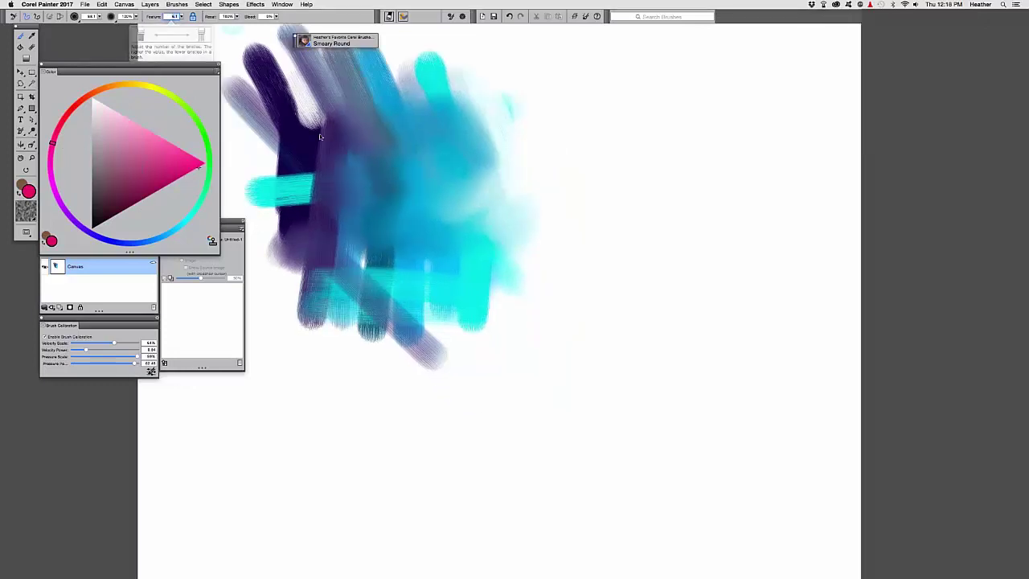
text(22)
key(Return)
drag(540, 173, 467, 239)
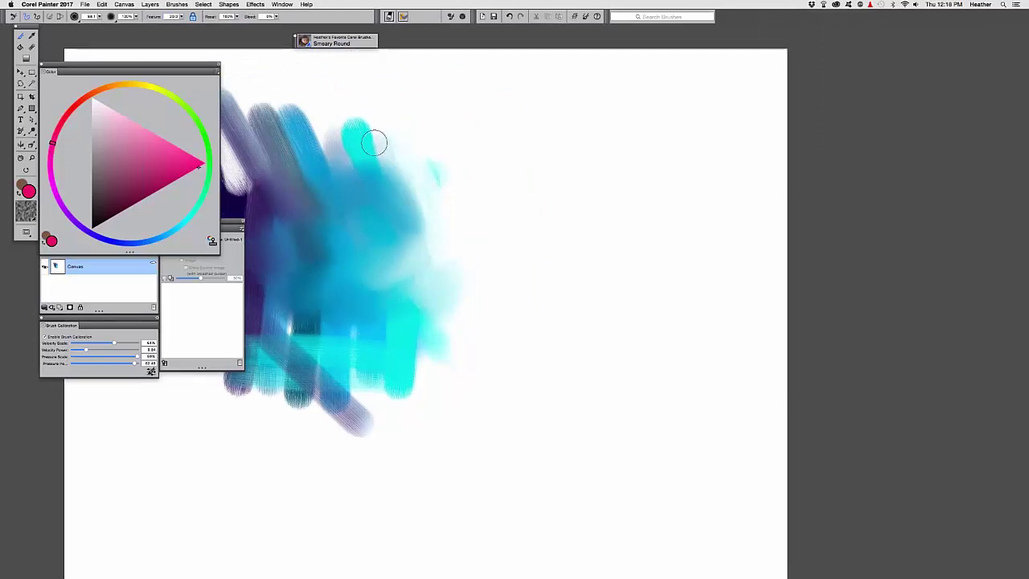
drag(439, 192, 462, 169)
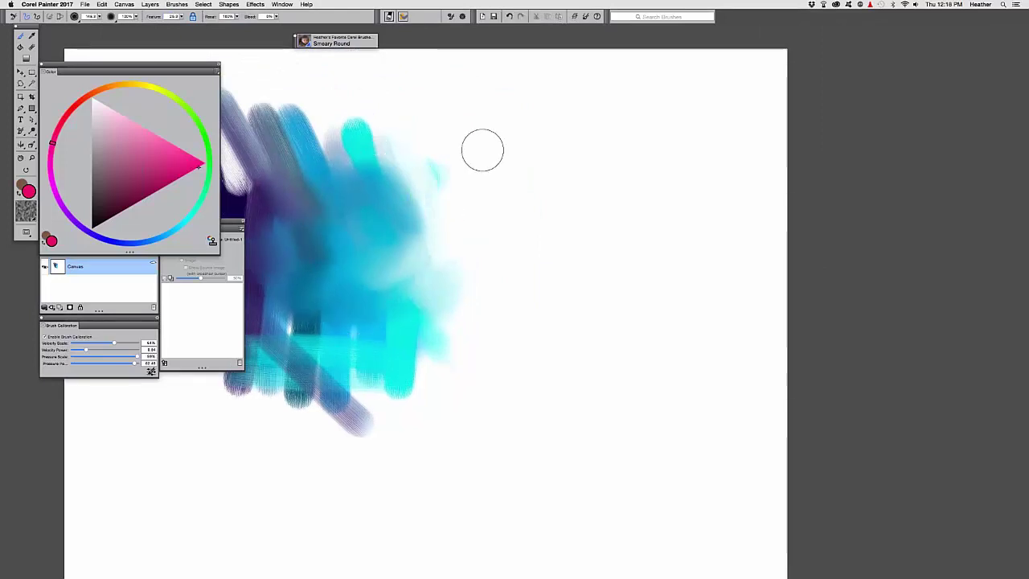
click(478, 149)
drag(556, 149, 658, 146)
Step: Disable Brush Calibration, undo the pink dab and stroke, and paint both again in the same place
click(45, 337)
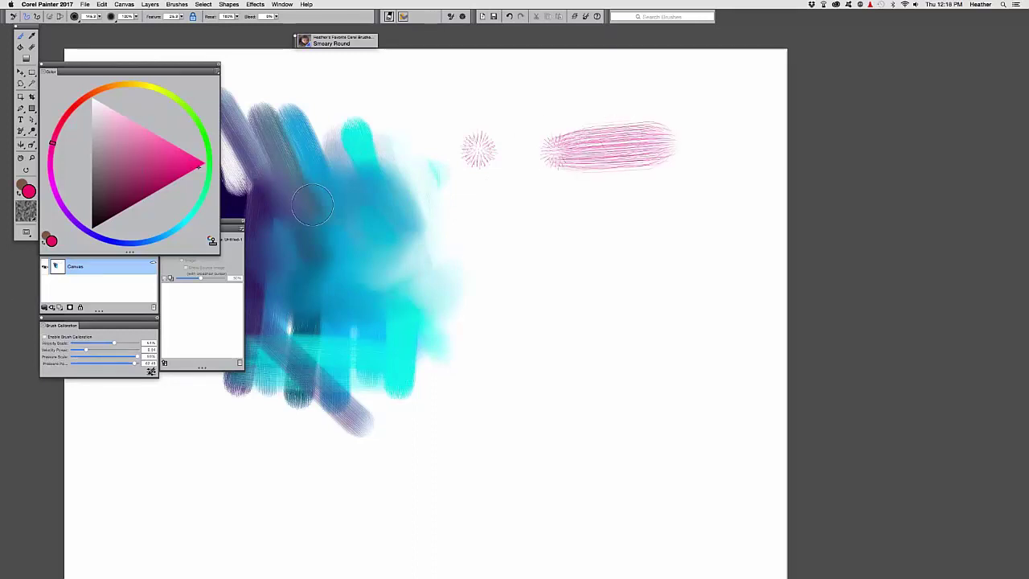
key(super+z)
key(super+z)
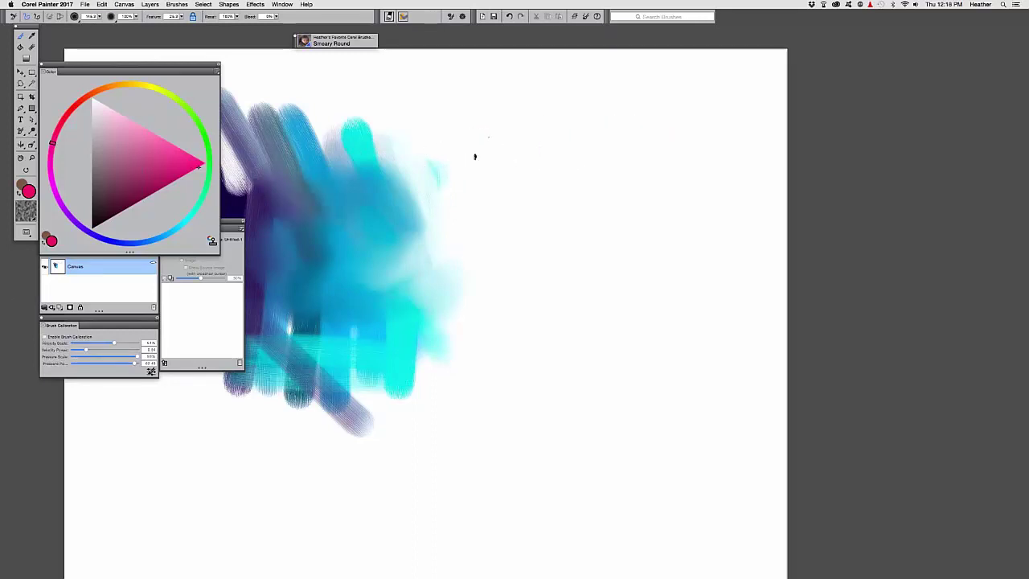
click(474, 152)
drag(554, 153, 680, 149)
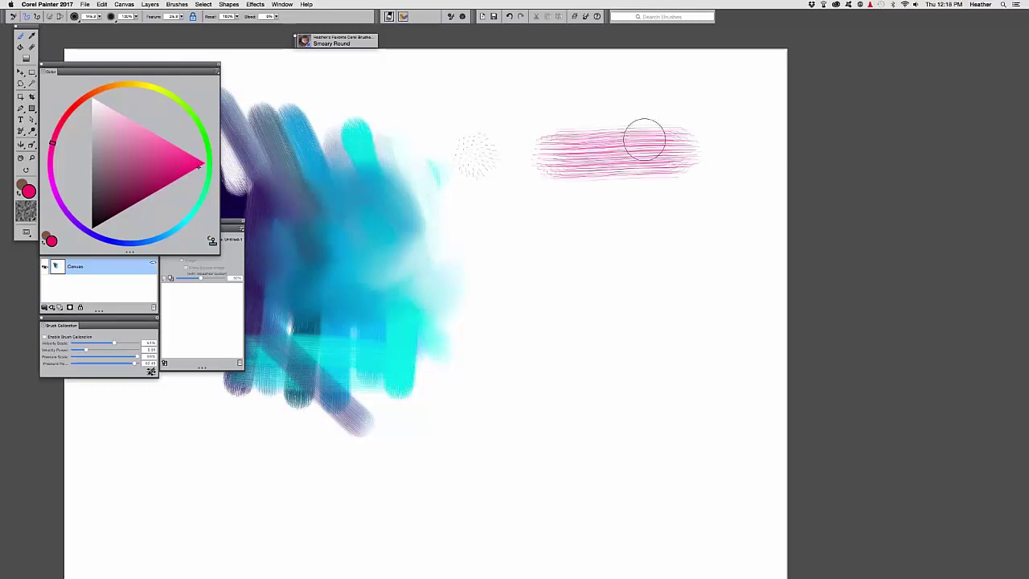
Step: Replace a second test dab after setting Feature to 25, and add a matching horizontal stroke below the first row
click(471, 226)
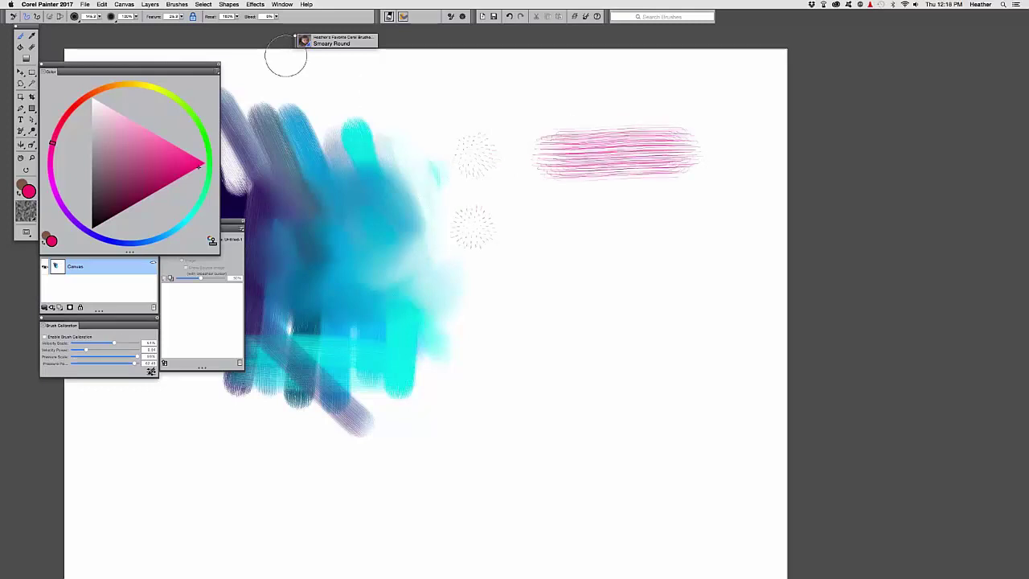
key(super+z)
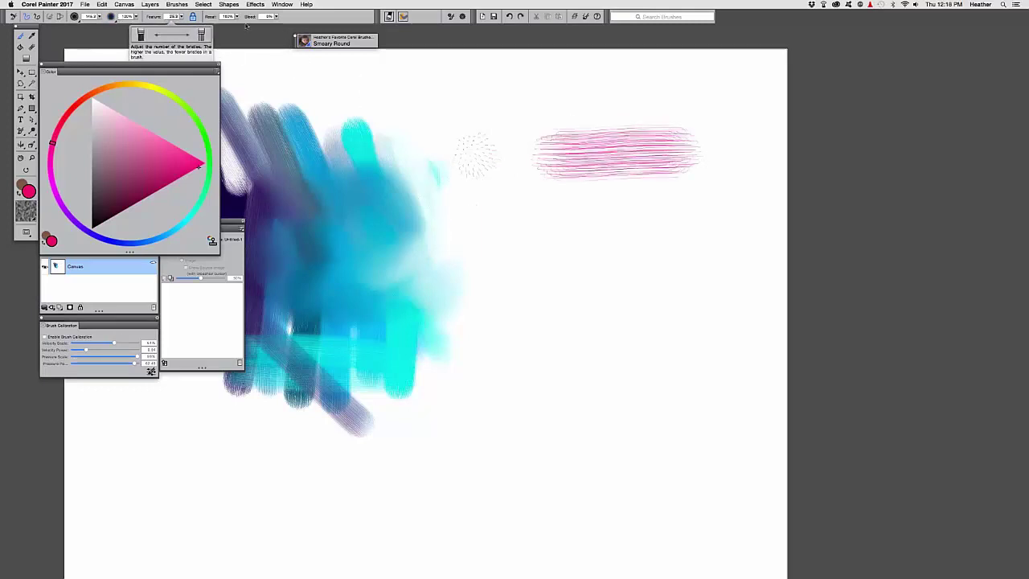
click(473, 235)
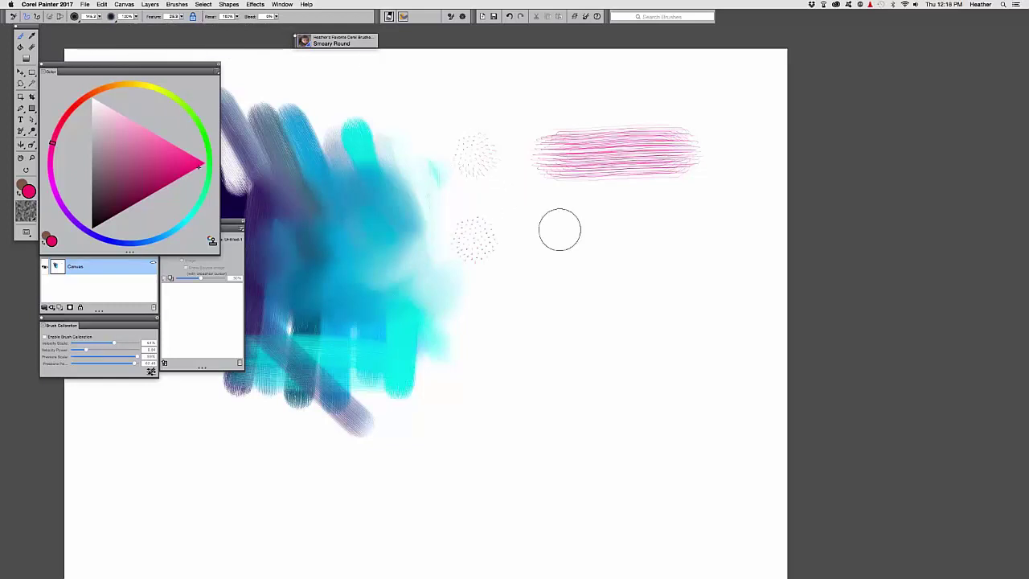
drag(560, 230, 675, 236)
Step: Set Feature to 10 and paint a pink dab and horizontal stroke as the third row
click(175, 16)
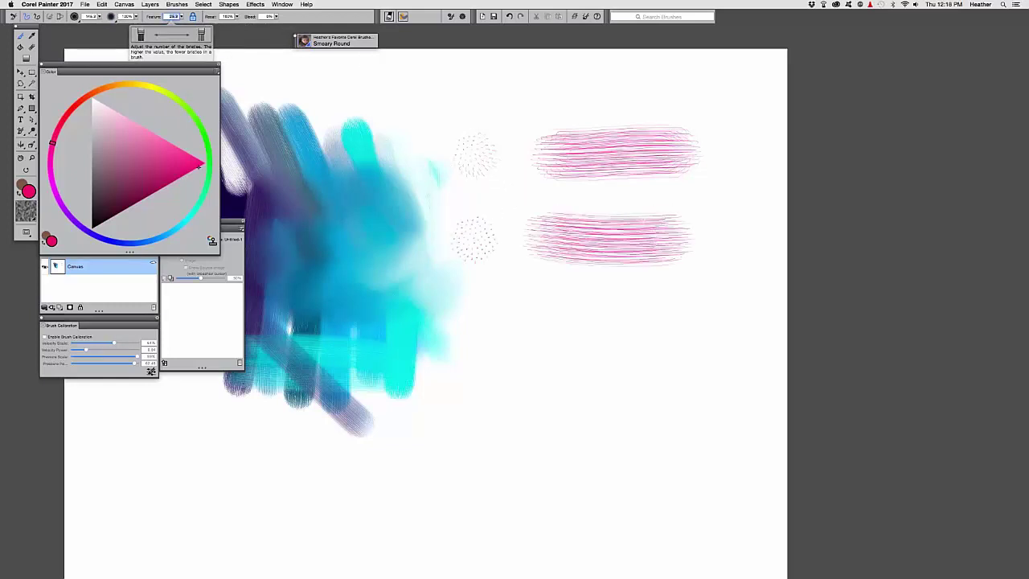
text(12)
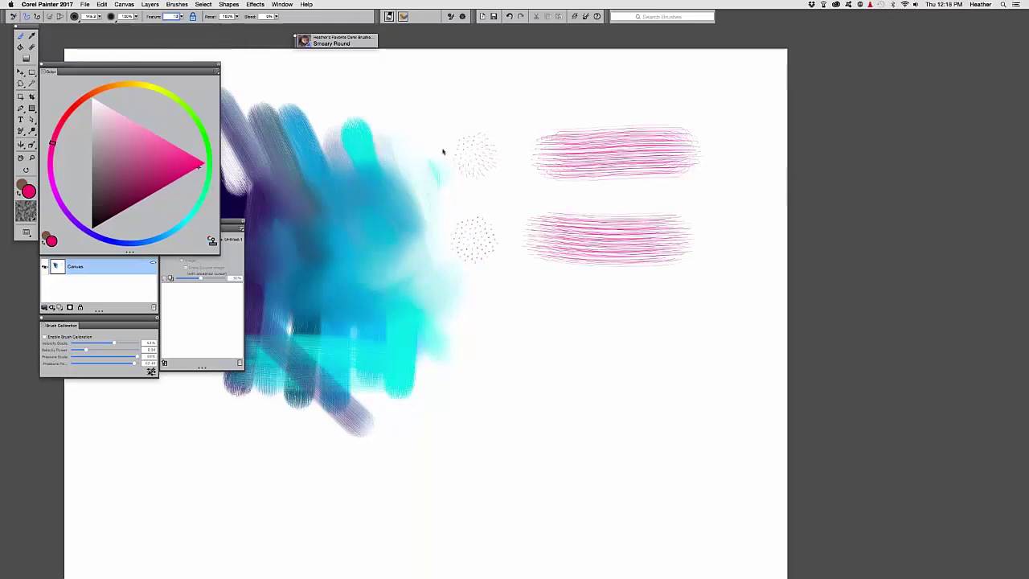
click(480, 314)
drag(542, 315, 717, 315)
Step: Set Feature to 5 and paint a pink dab and horizontal stroke as the fourth row
double_click(170, 16)
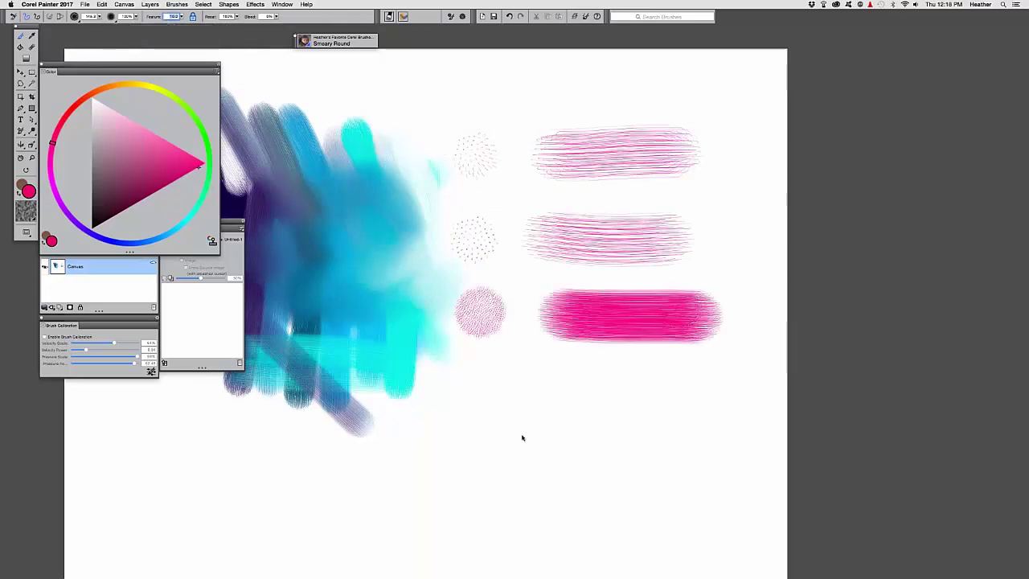
click(476, 382)
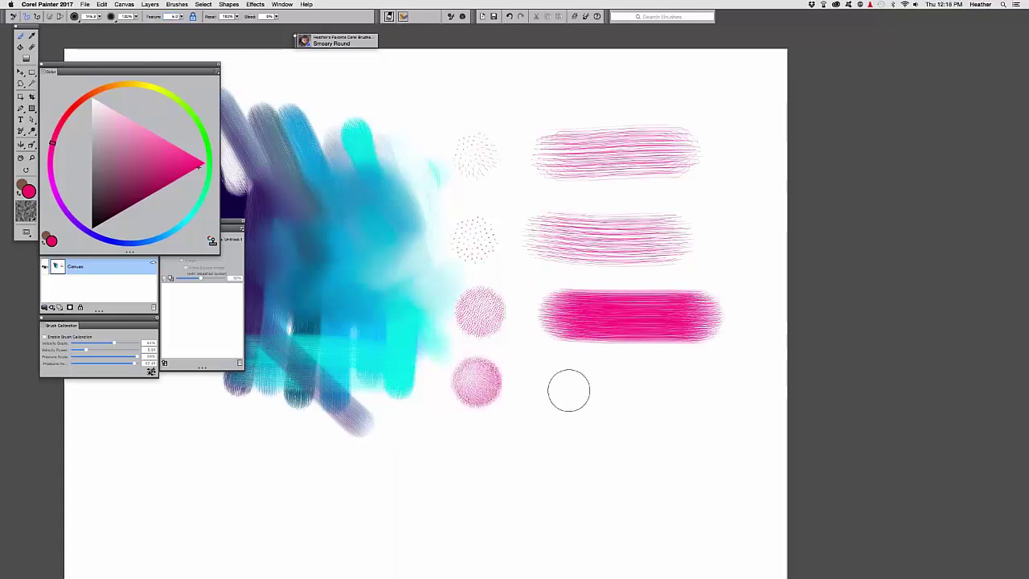
drag(568, 391, 700, 394)
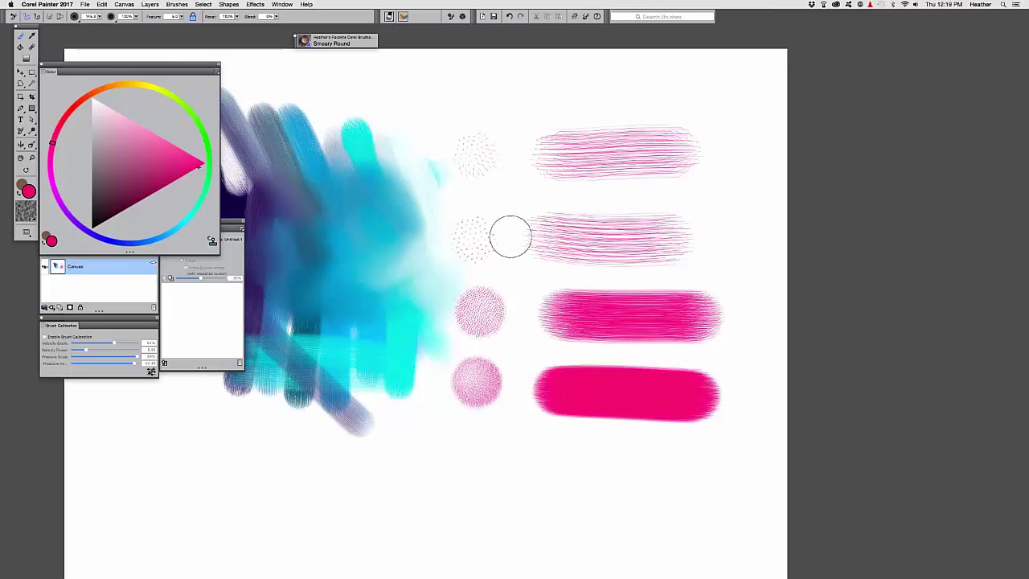
Step: With a small brush, handwrite the Feature values 25, 10 and 5 beside their matching rows of dabs
drag(466, 240, 489, 203)
mouse_move(415, 198)
mouse_down()
mouse_move(419, 229)
mouse_move(439, 230)
mouse_up()
drag(421, 272, 417, 306)
drag(448, 267, 451, 268)
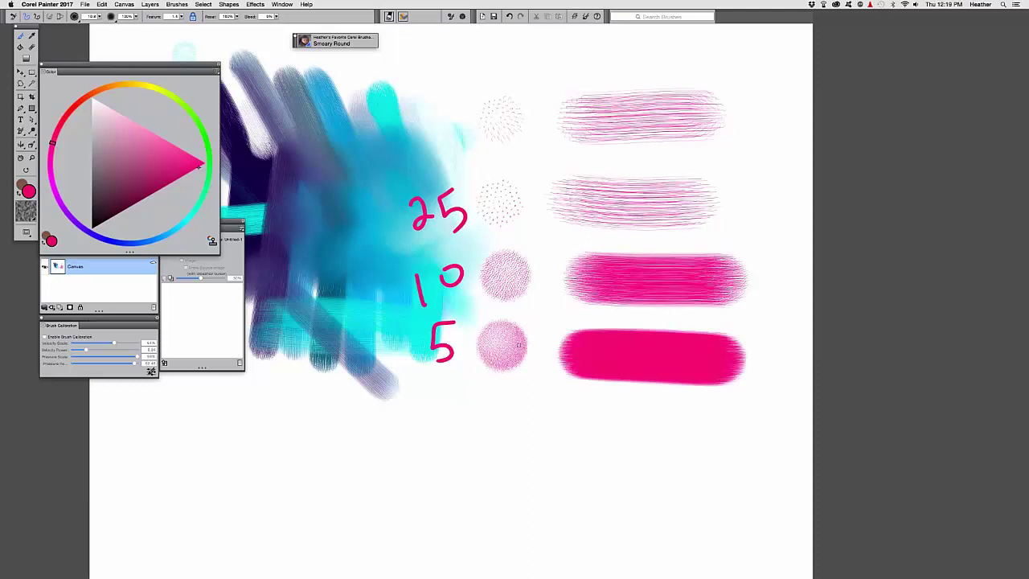
Step: Set Feature to 1, enlarge the brush again, and paint a solid pink dab and horizontal stroke below the Feature 5 row
click(172, 16)
text(1)
mouse_move(429, 374)
mouse_down()
mouse_move(496, 351)
mouse_move(487, 355)
mouse_up()
text(1)
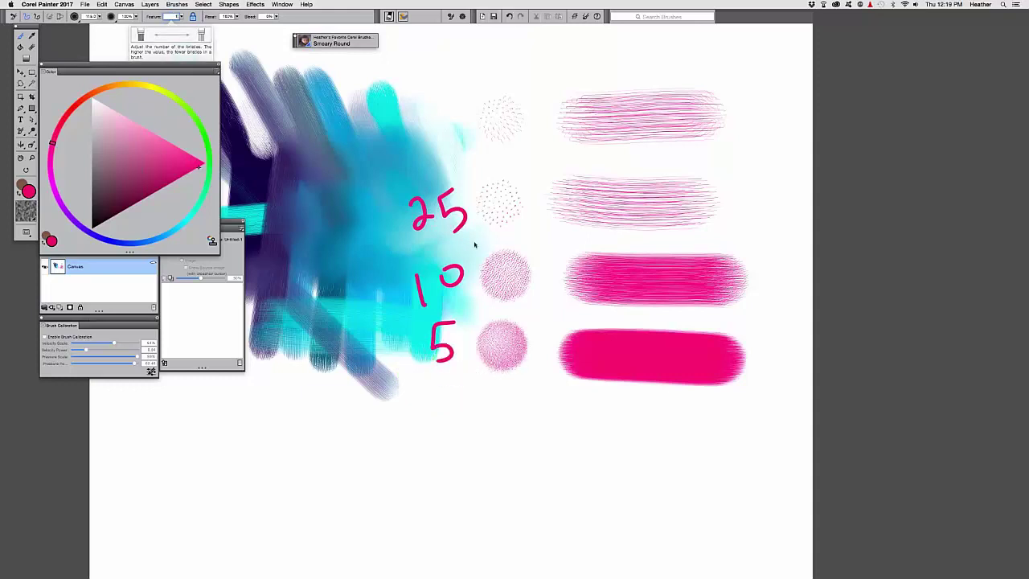
click(499, 418)
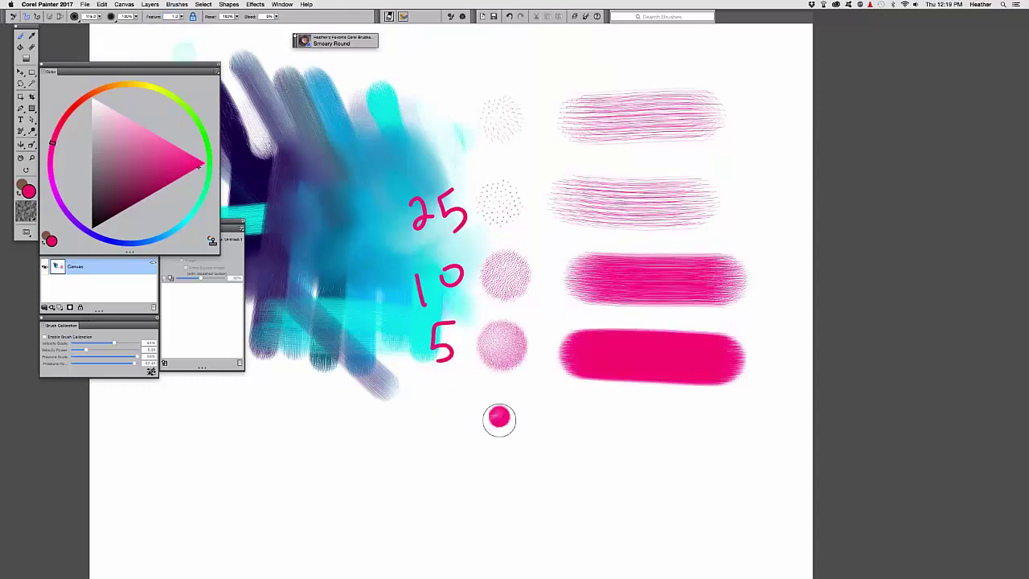
click(581, 418)
drag(582, 419, 732, 421)
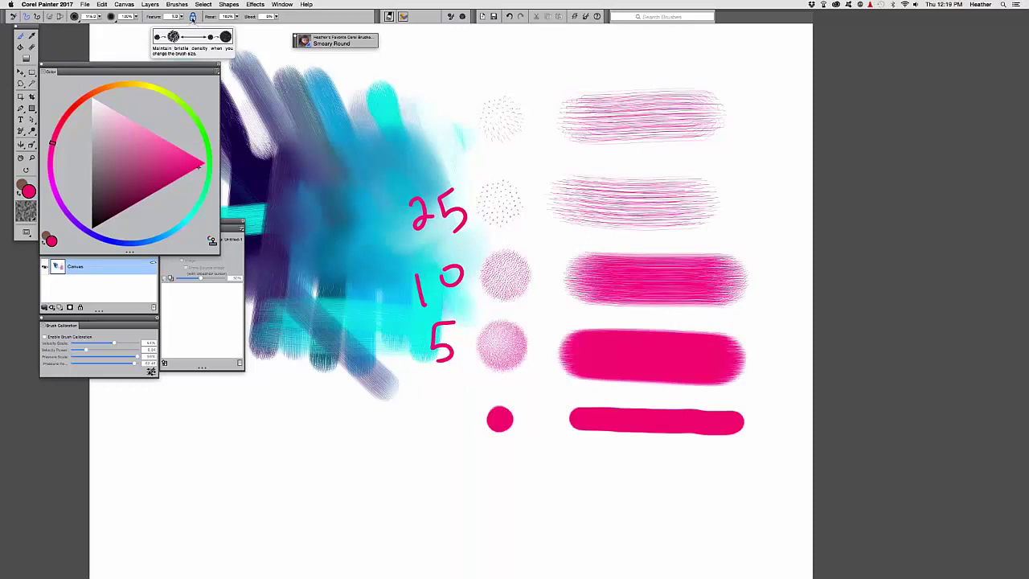
Step: Resize the brush smaller and paint a single solid pink dab in the blank area below the blended sample
drag(500, 288, 581, 271)
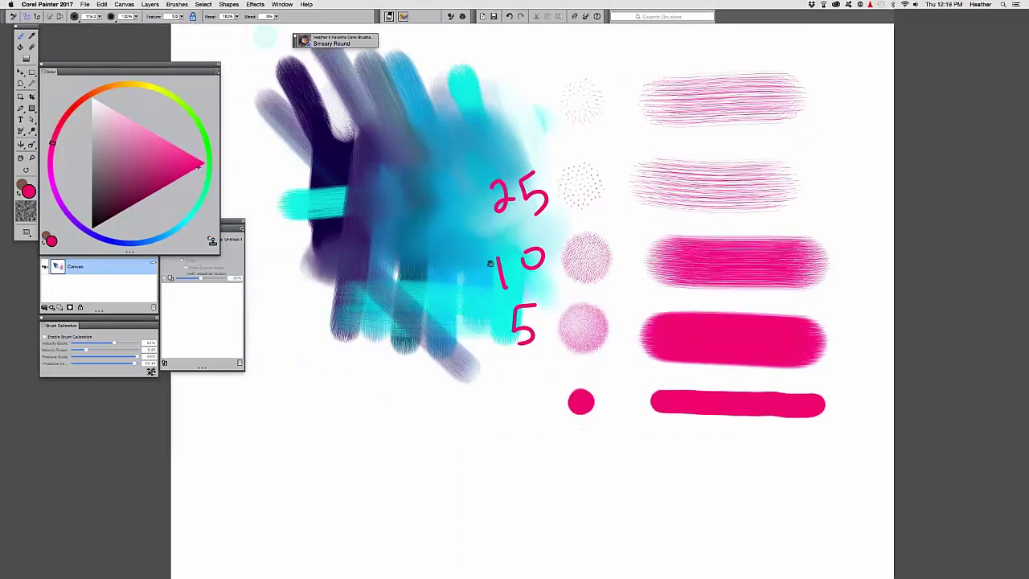
drag(490, 264, 504, 262)
drag(409, 260, 432, 260)
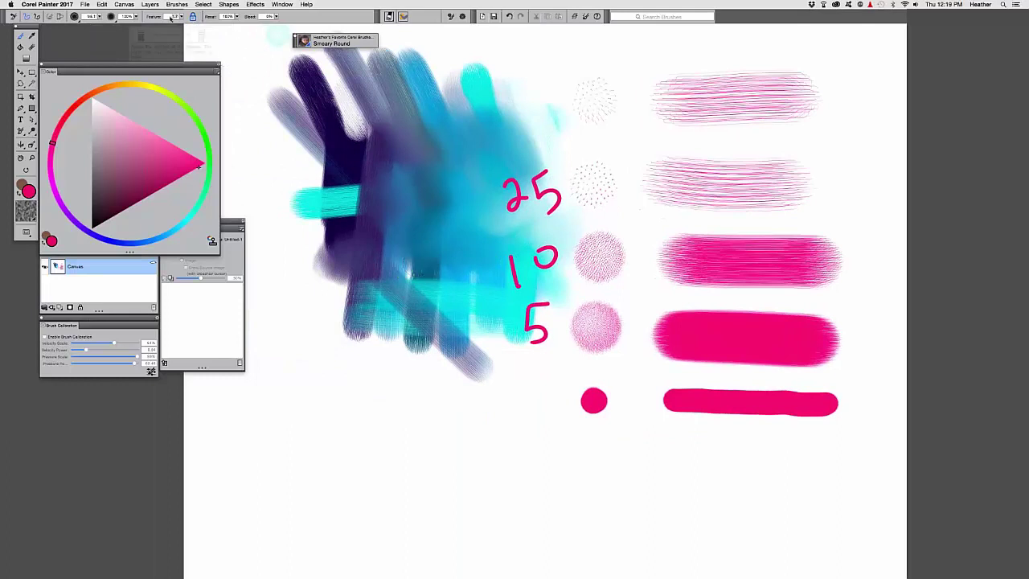
click(418, 416)
Step: Set Feature to 7 for the smaller brush and paint a dab and short horizontal stroke below the solid row
click(173, 16)
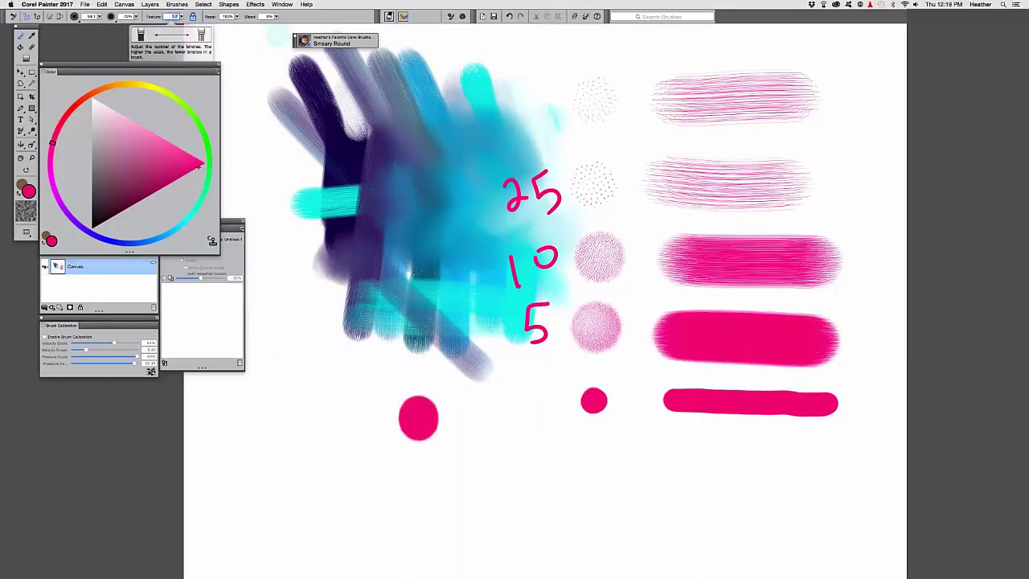
text(6)
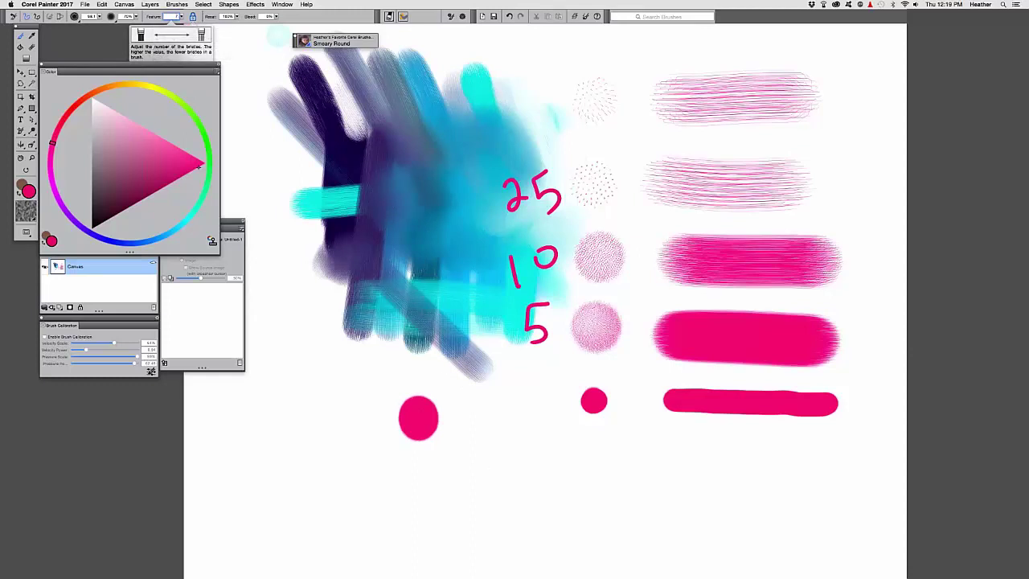
key(Return)
mouse_move(590, 462)
mouse_down()
mouse_move(530, 390)
mouse_move(700, 405)
mouse_up()
click(530, 399)
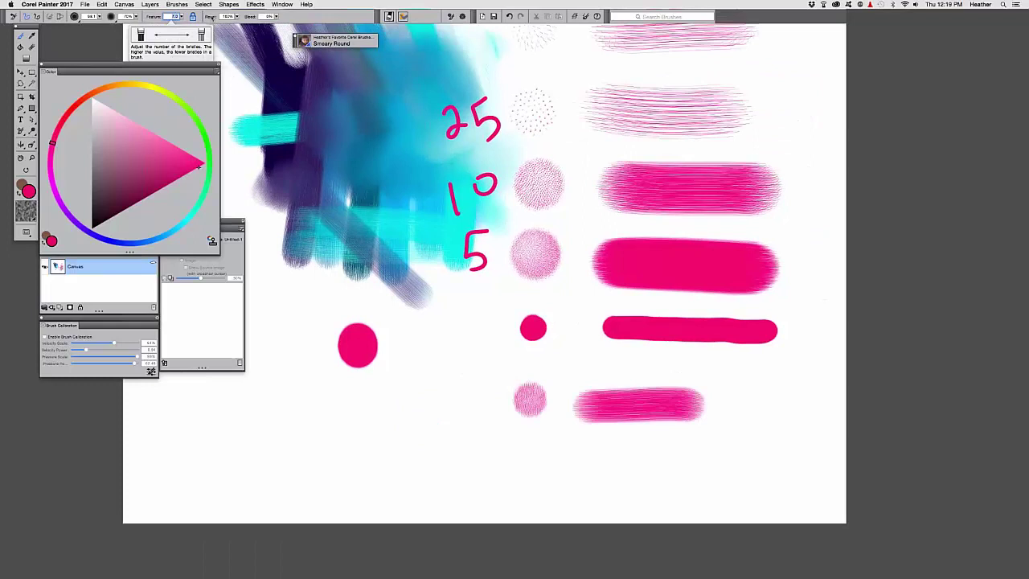
Step: Set Feature to 10 at the smaller brush size and paint another dab and horizontal stroke in a new bottom row
text(10)
click(530, 458)
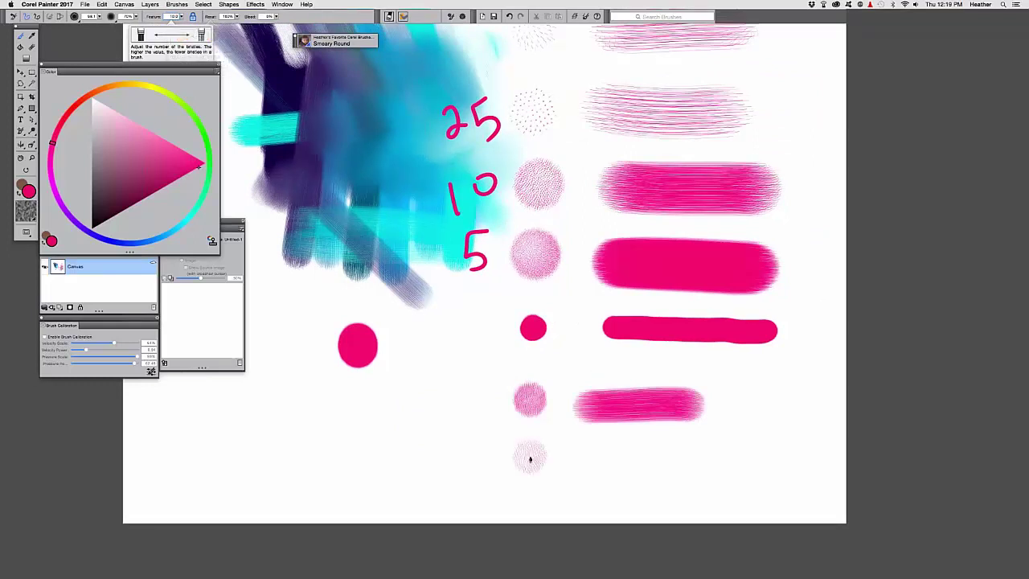
drag(577, 462, 744, 454)
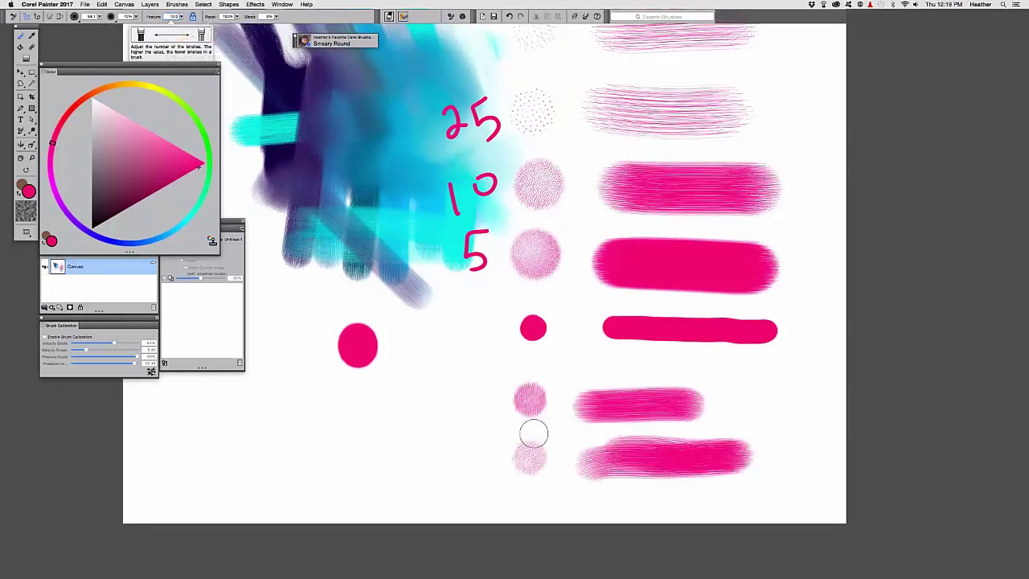
Step: Paint a row of slanted pink strokes at varying brush sizes in the blank area below the large solid dab
drag(560, 438, 593, 440)
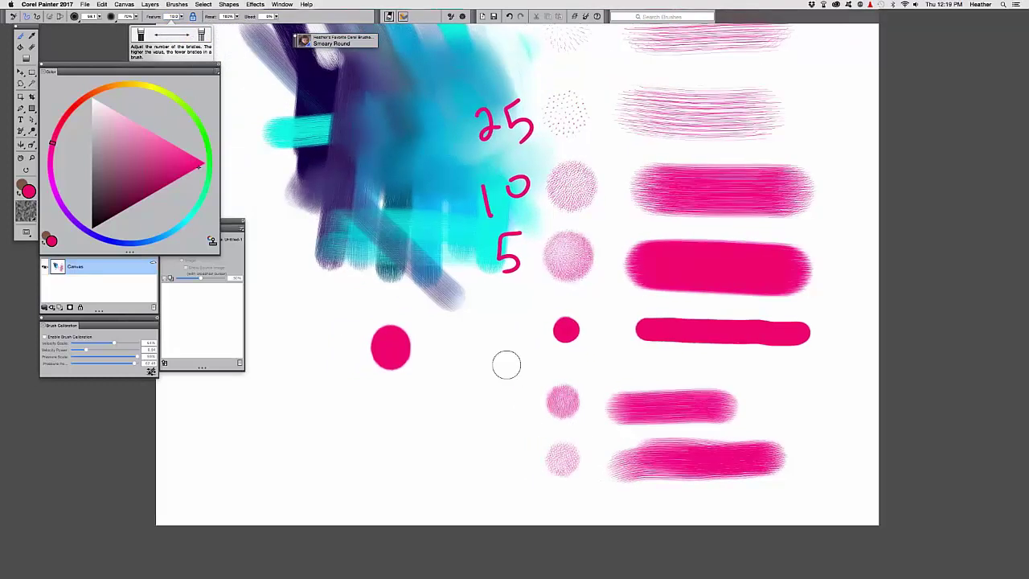
drag(487, 393, 455, 460)
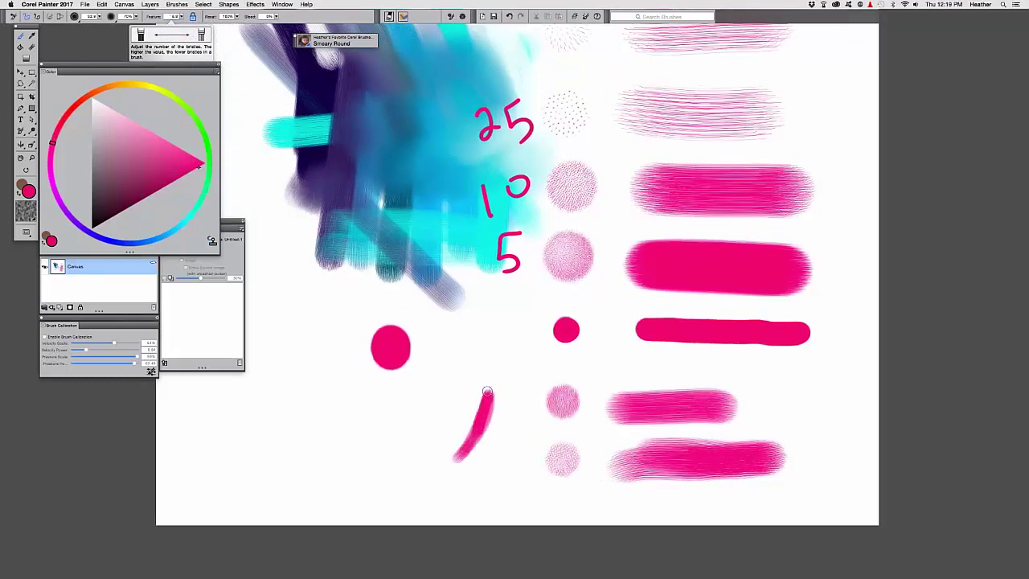
drag(458, 394, 428, 440)
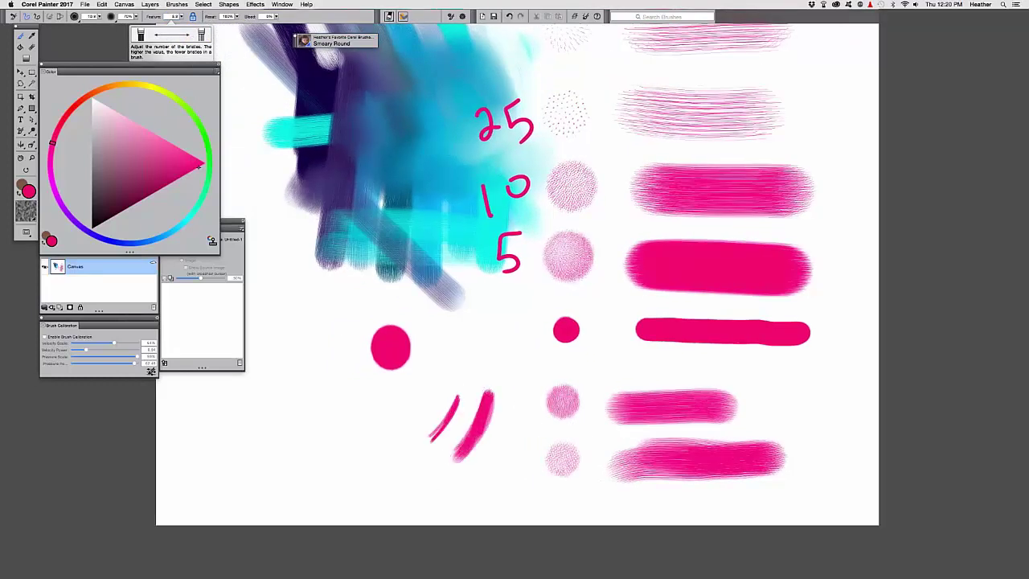
drag(373, 475, 430, 397)
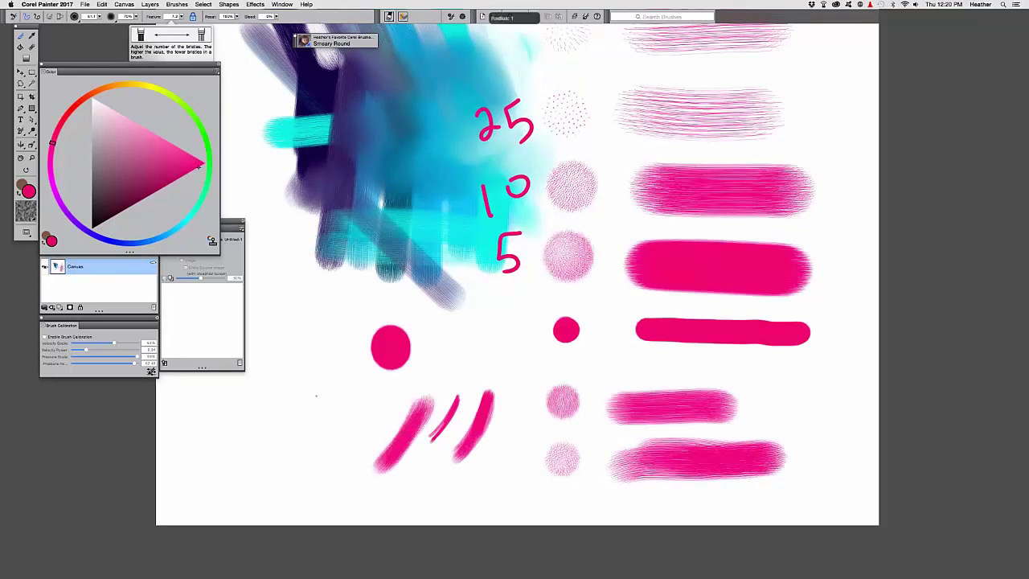
mouse_move(306, 489)
mouse_down()
mouse_move(367, 395)
mouse_move(313, 482)
mouse_up()
mouse_move(278, 377)
mouse_down()
mouse_move(292, 445)
mouse_move(277, 467)
mouse_move(284, 385)
mouse_up()
drag(349, 379, 367, 426)
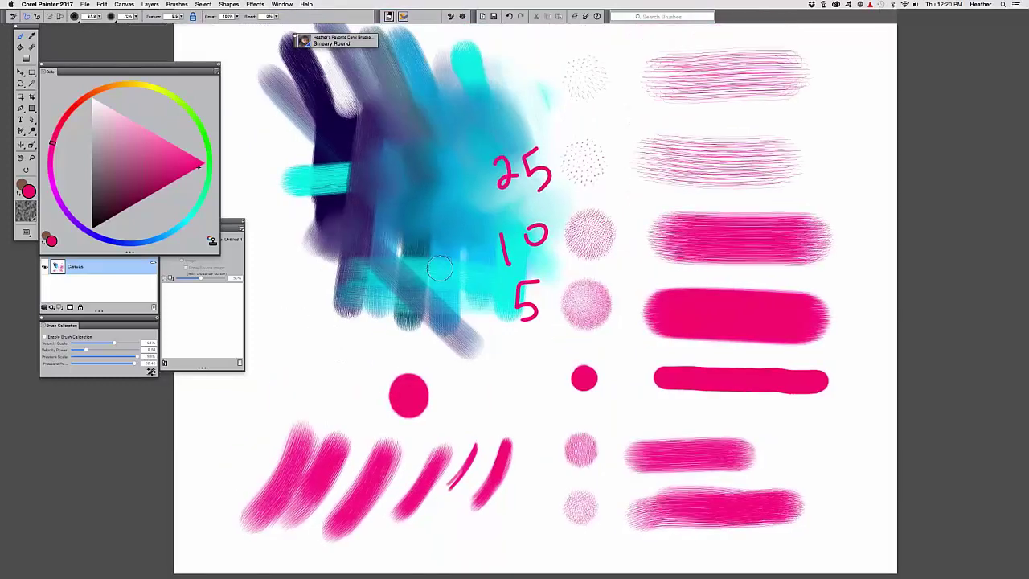
click(308, 44)
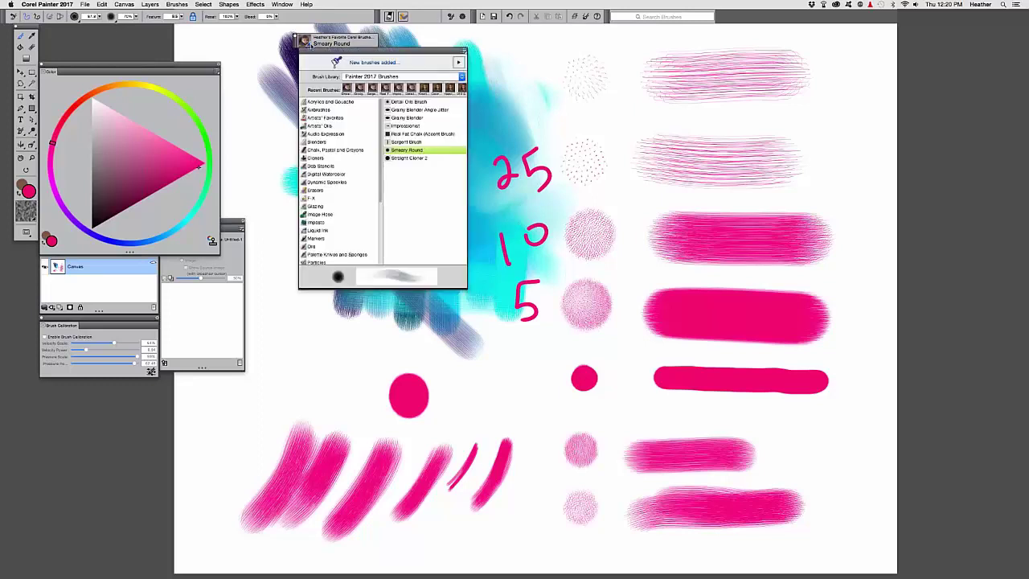
click(410, 392)
drag(410, 288, 434, 312)
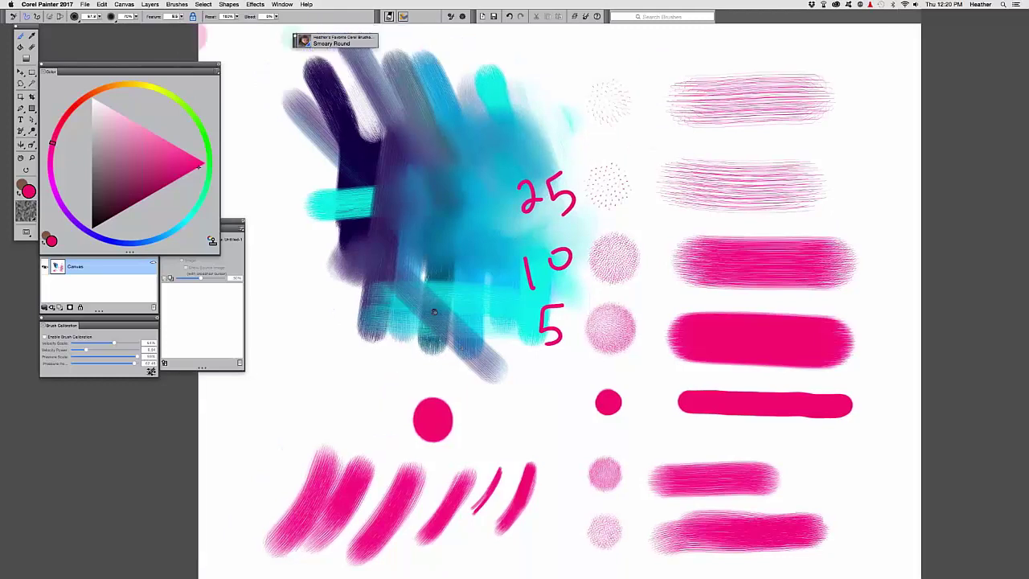
key(super+minus)
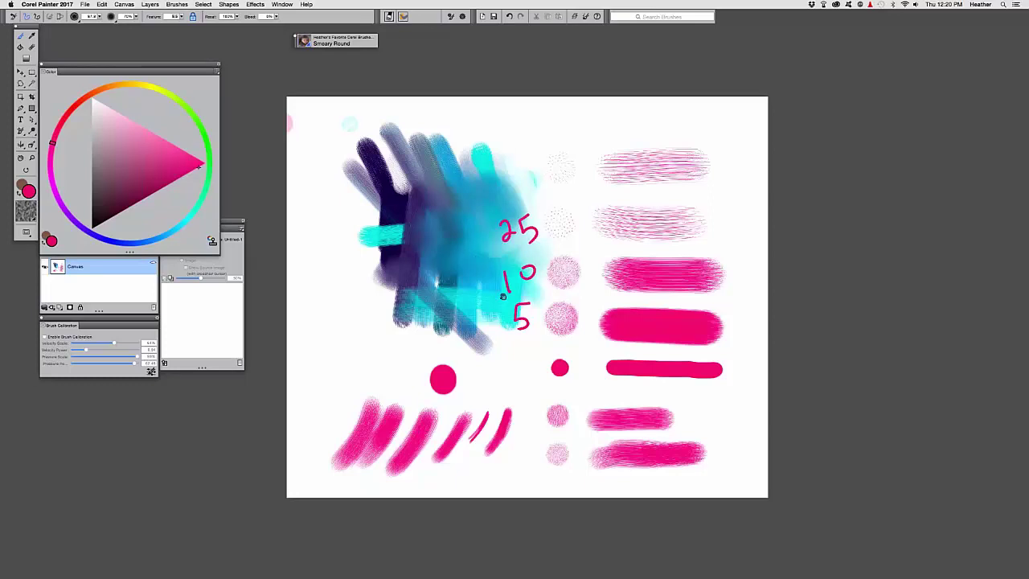
drag(502, 296, 484, 299)
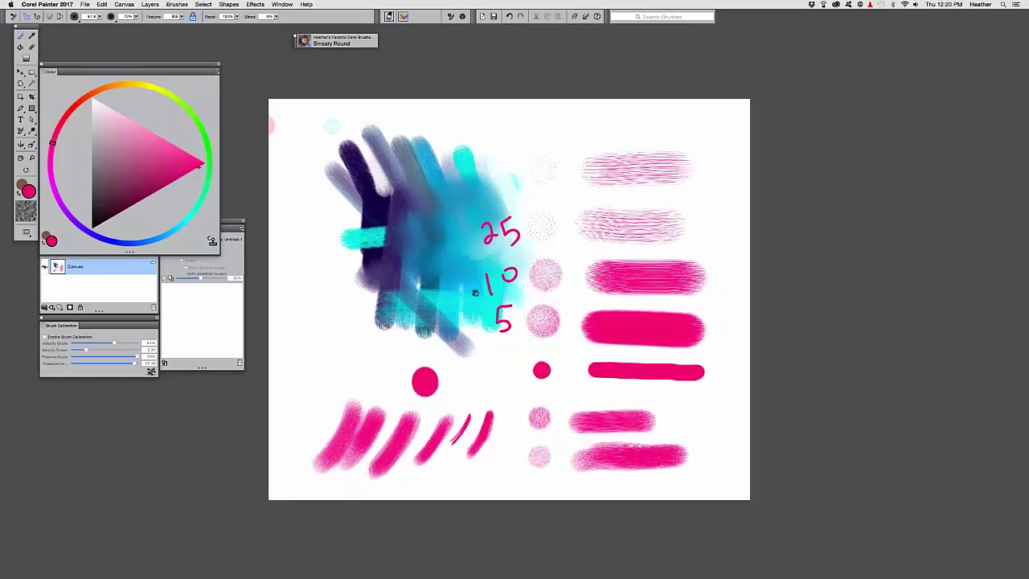
Step: Switch from Smeary Round to the Real Fat Chalk (Accent Brush) variant
click(306, 41)
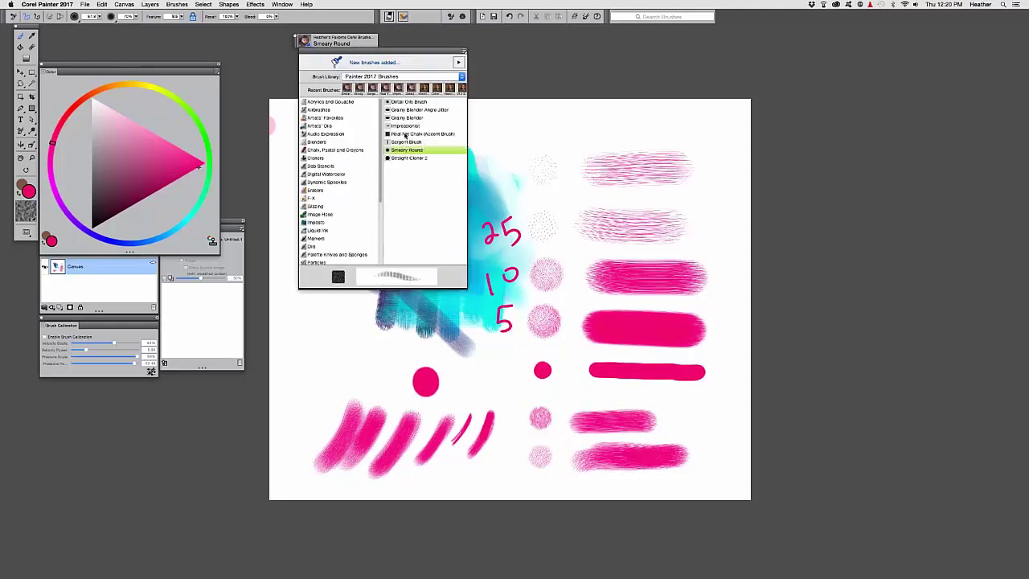
click(410, 133)
key(super+plus)
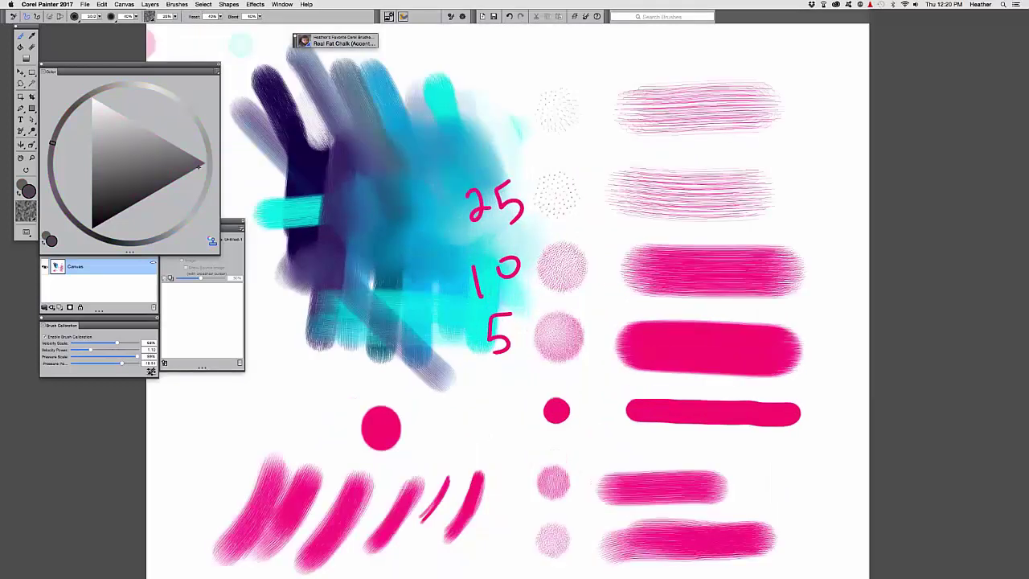
drag(402, 248, 552, 215)
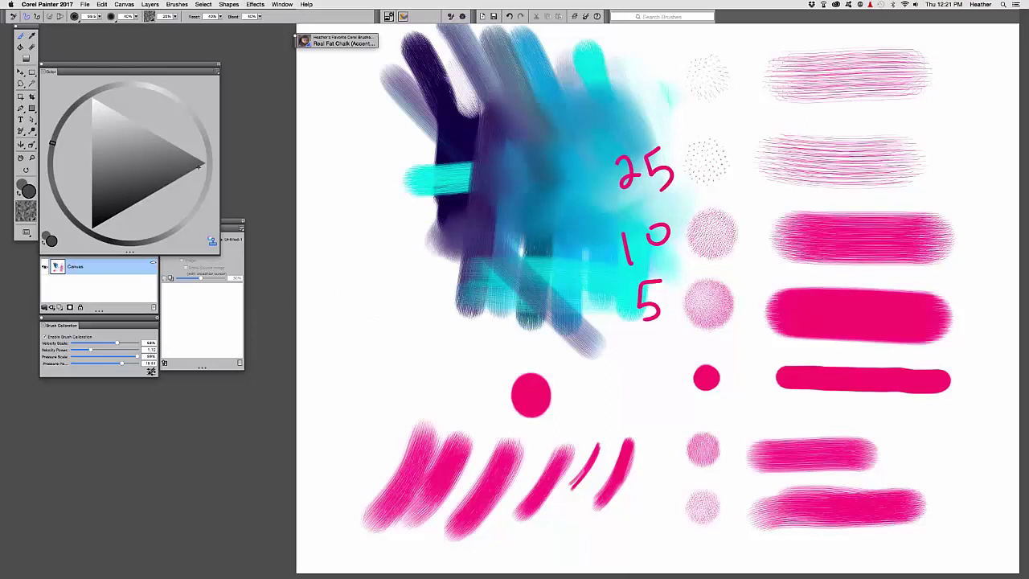
Step: Clear the entire canvas and paint a broad pink chalk swatch on its left half
key(super+a)
key(BackSpace)
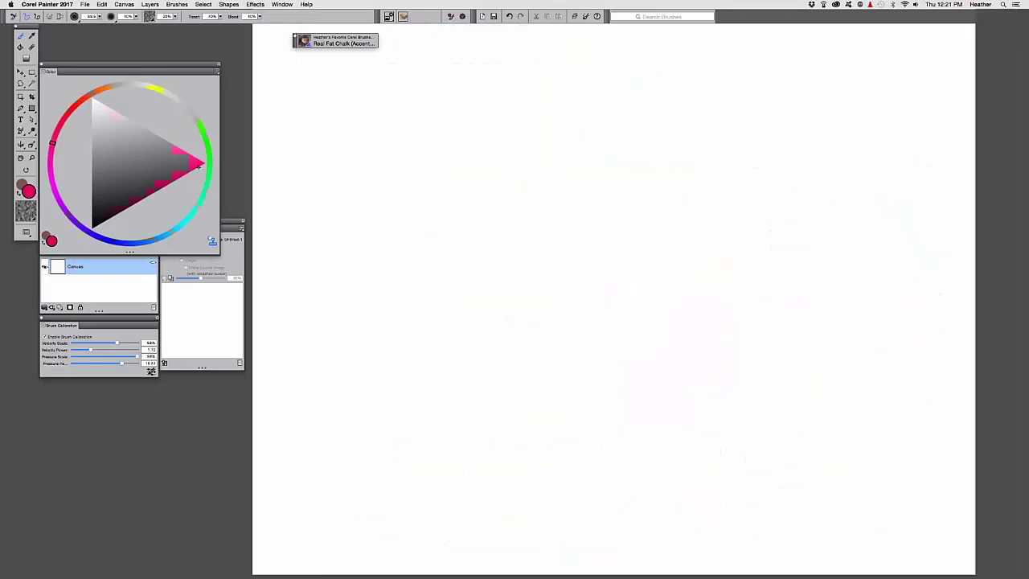
drag(114, 64, 138, 26)
drag(445, 211, 439, 238)
mouse_move(393, 206)
mouse_down()
mouse_move(416, 310)
mouse_move(446, 321)
mouse_move(502, 215)
mouse_move(397, 170)
mouse_move(472, 315)
mouse_move(370, 278)
mouse_move(501, 301)
mouse_move(484, 188)
mouse_move(394, 243)
mouse_move(436, 351)
mouse_move(459, 340)
mouse_up()
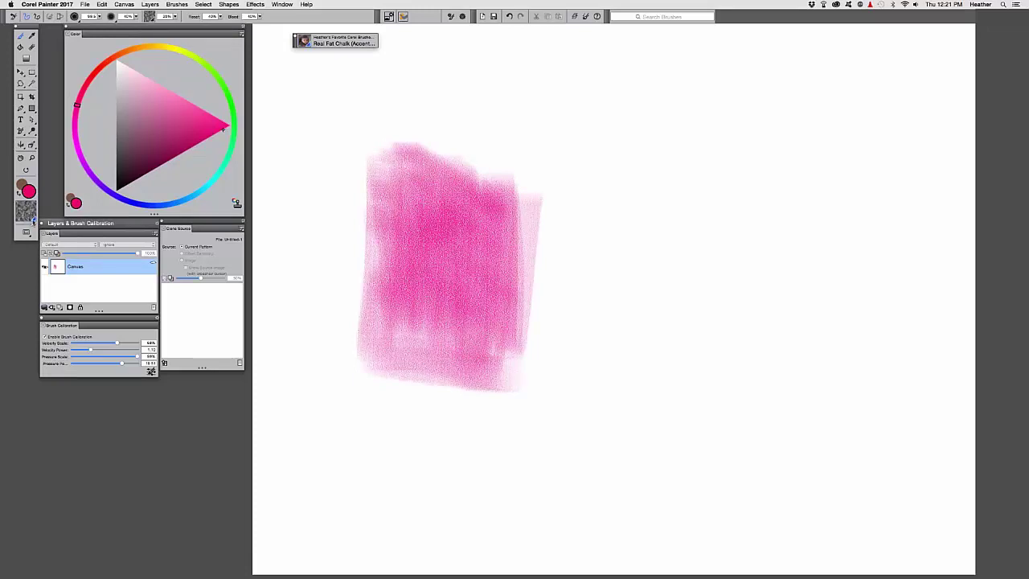
Step: Choose a woven paper texture and paint a narrower pink chalk swatch beside the first one
click(30, 217)
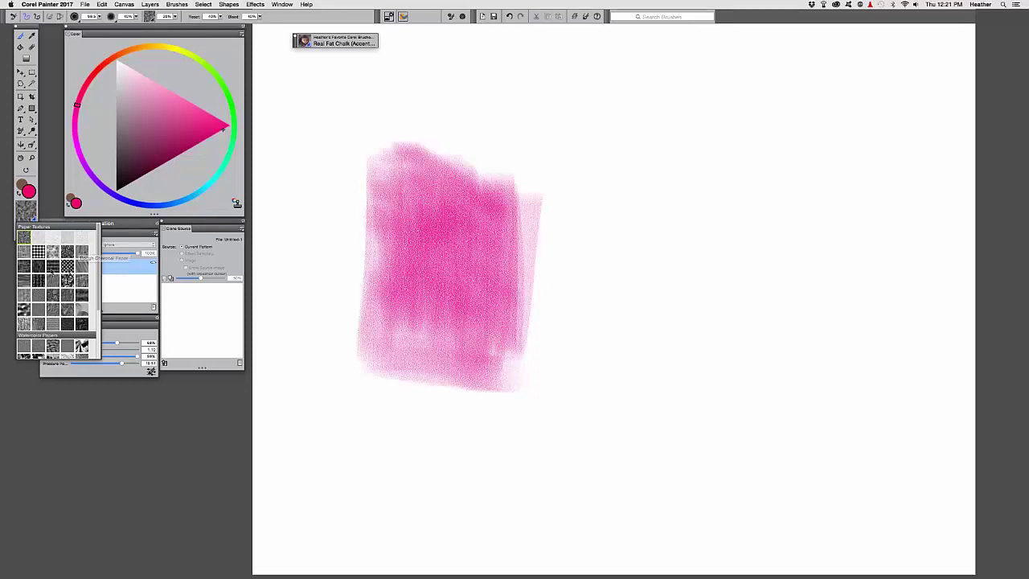
click(39, 284)
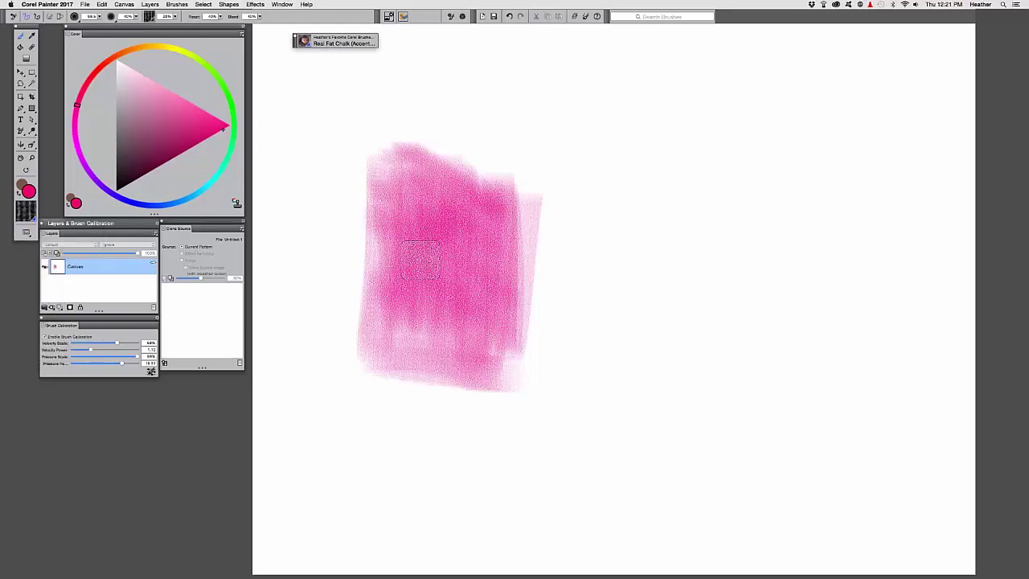
drag(579, 221, 581, 359)
mouse_move(595, 209)
mouse_down()
mouse_move(604, 333)
mouse_move(621, 350)
mouse_move(615, 207)
mouse_move(620, 343)
mouse_move(634, 361)
mouse_move(650, 280)
mouse_up()
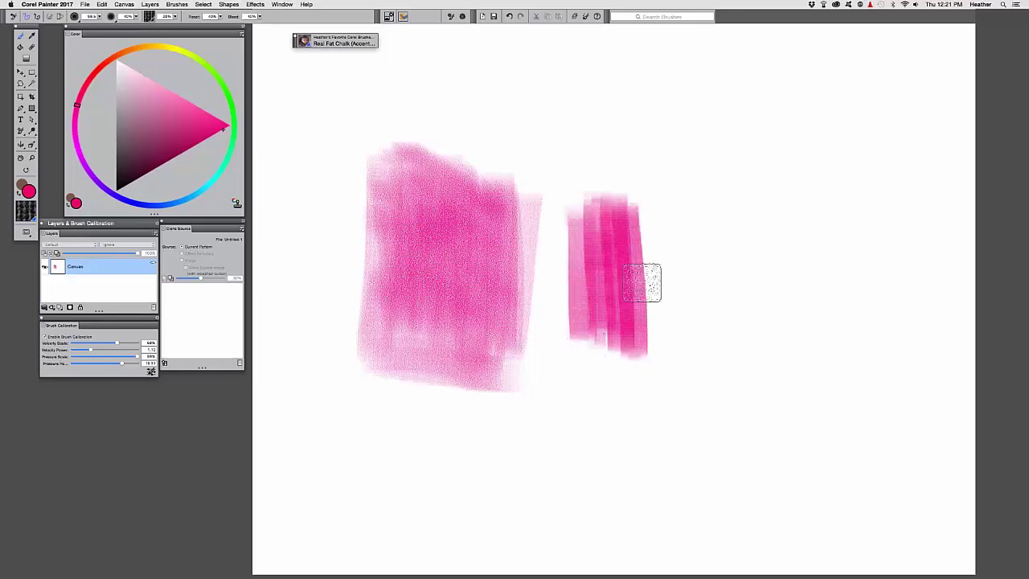
Step: Widen the woven-texture swatch with denser overlapping pink strokes along its right side
drag(545, 270, 482, 259)
key(super+equal)
key(super+equal)
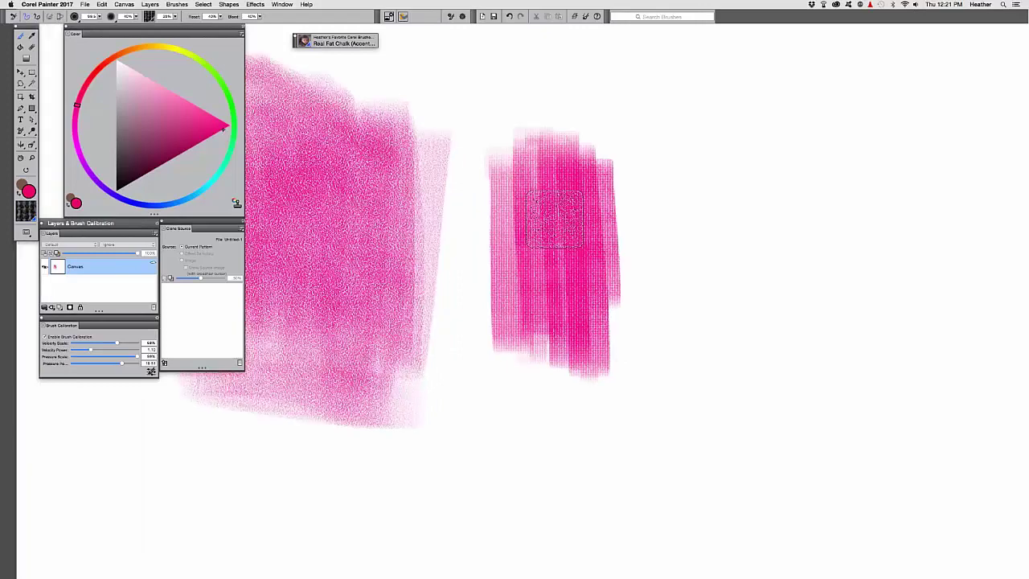
mouse_move(639, 265)
mouse_down()
mouse_move(655, 398)
mouse_move(632, 280)
mouse_move(660, 268)
mouse_up()
mouse_move(614, 205)
mouse_down()
mouse_move(537, 234)
mouse_move(591, 317)
mouse_move(636, 427)
mouse_move(613, 193)
mouse_move(643, 329)
mouse_up()
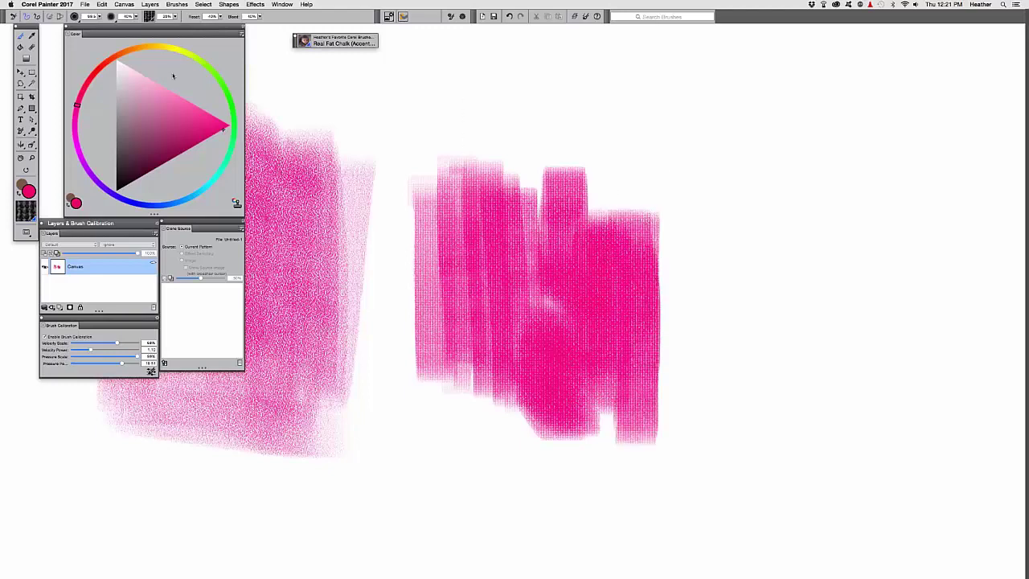
Step: Lower Grain to 7% and paint a separate pink swatch to the right of the dense woven one
click(174, 17)
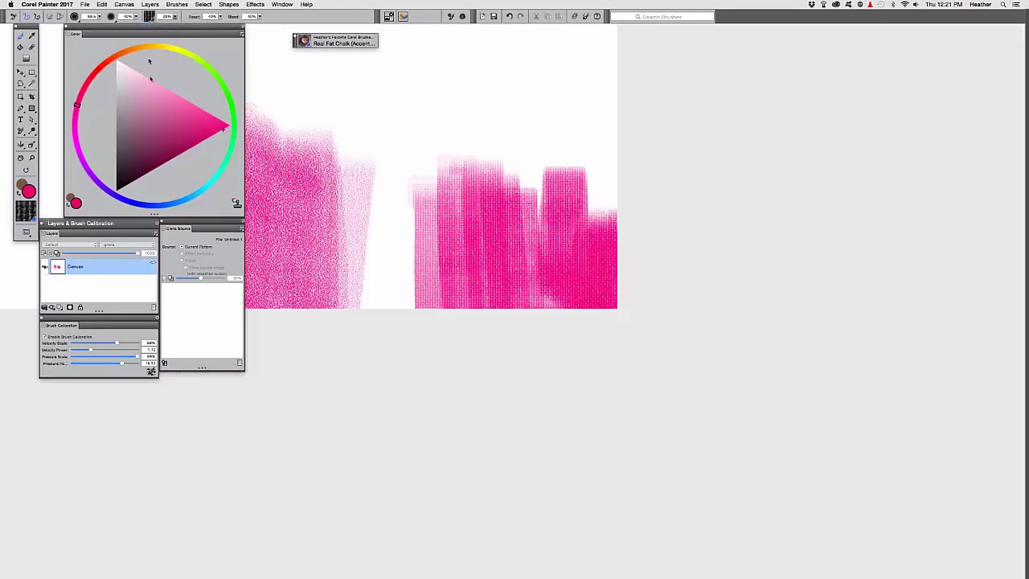
drag(141, 28, 147, 60)
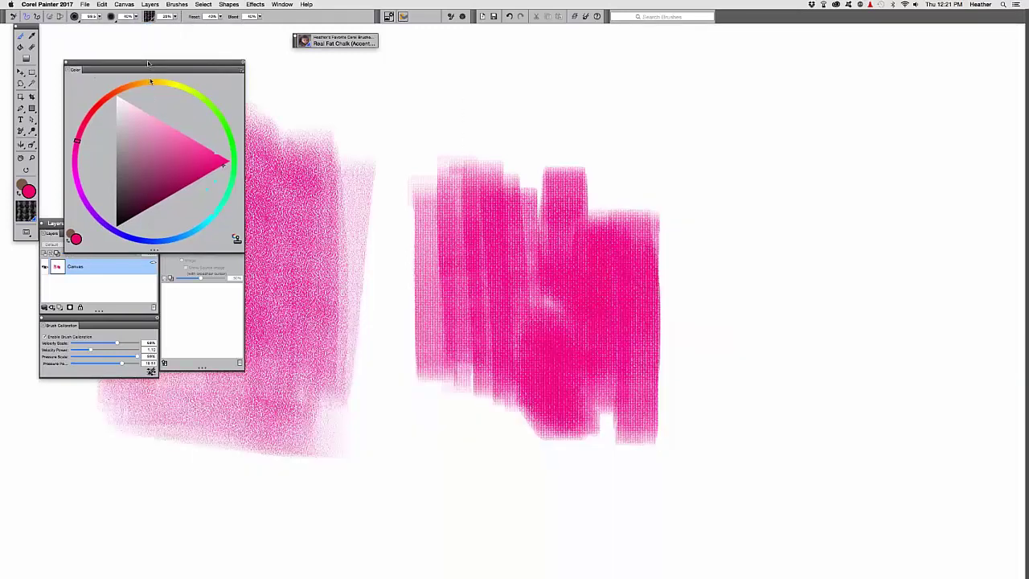
click(167, 18)
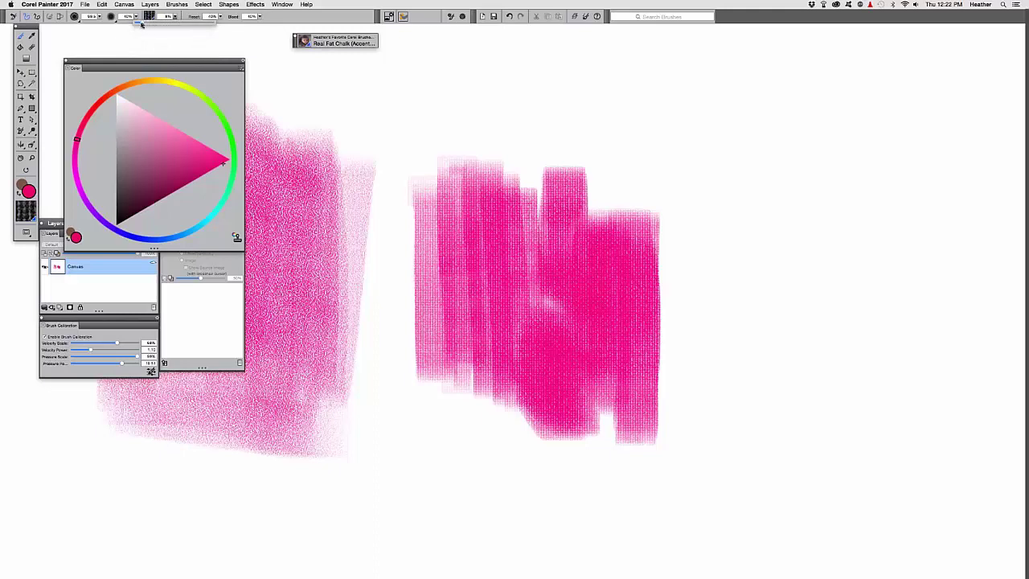
mouse_move(710, 230)
mouse_down()
mouse_move(726, 340)
mouse_move(751, 248)
mouse_move(786, 297)
mouse_up()
drag(712, 236, 655, 219)
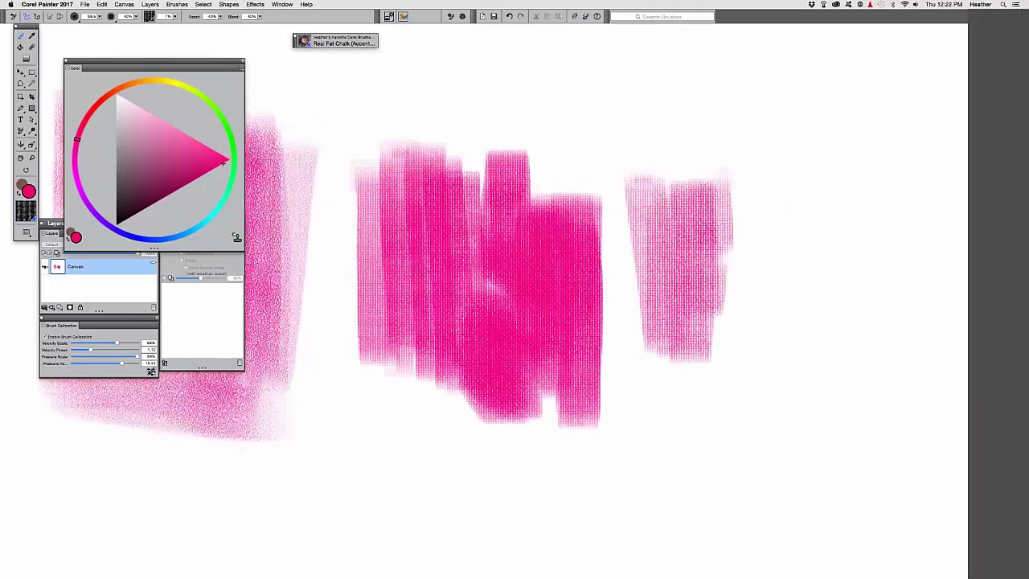
mouse_move(772, 197)
mouse_down()
mouse_move(751, 343)
mouse_move(732, 361)
mouse_move(727, 213)
mouse_up()
key(super+minus)
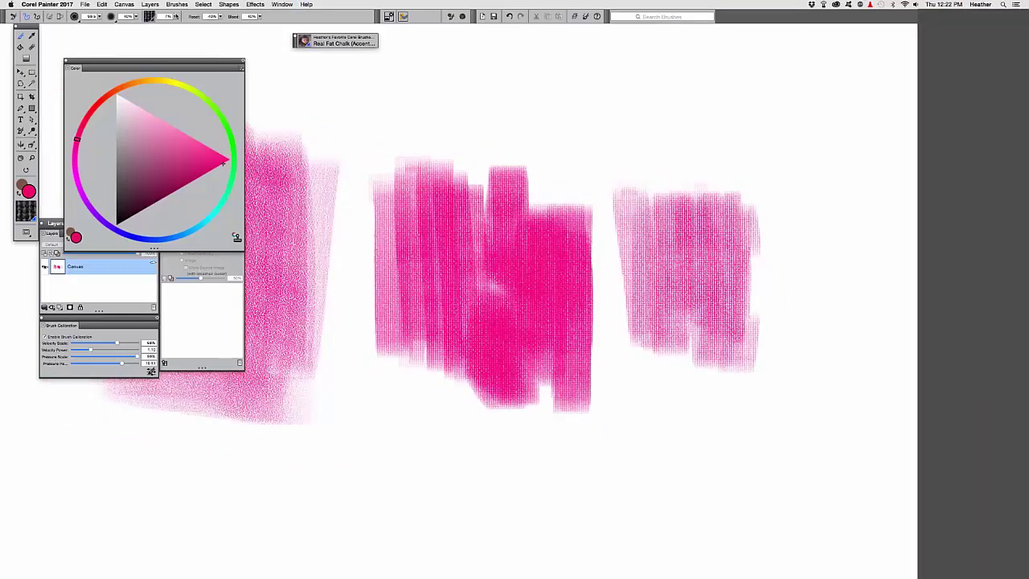
Step: Raise Grain to 100% and paint a solid pink block directly below the 7% swatch
drag(175, 18, 151, 25)
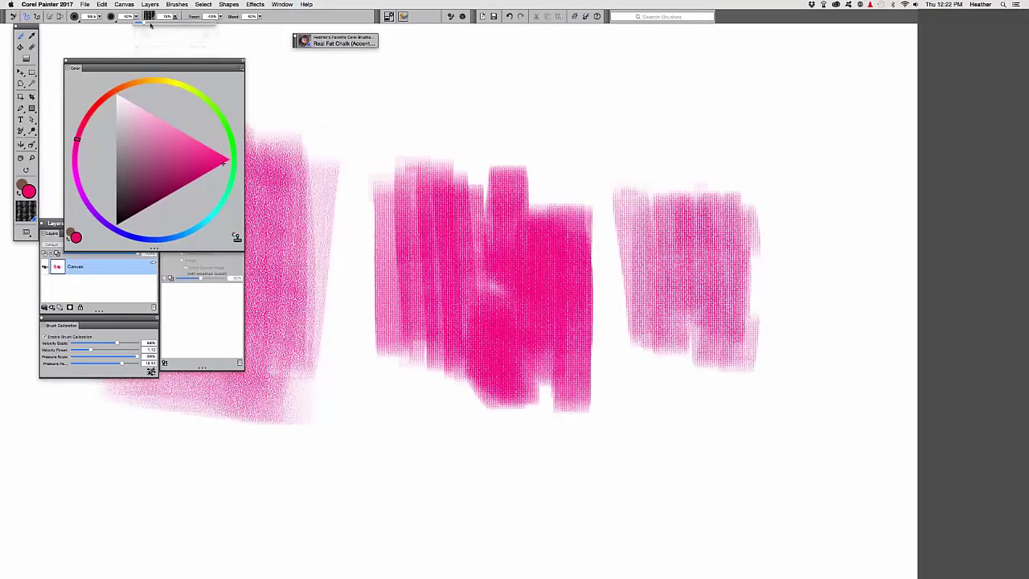
mouse_move(696, 384)
mouse_down()
mouse_move(661, 431)
mouse_move(731, 462)
mouse_move(700, 521)
mouse_move(705, 401)
mouse_move(635, 426)
mouse_move(675, 538)
mouse_move(744, 507)
mouse_move(697, 466)
mouse_move(644, 374)
mouse_move(639, 483)
mouse_move(616, 386)
mouse_up()
key(super+minus)
drag(511, 289, 492, 273)
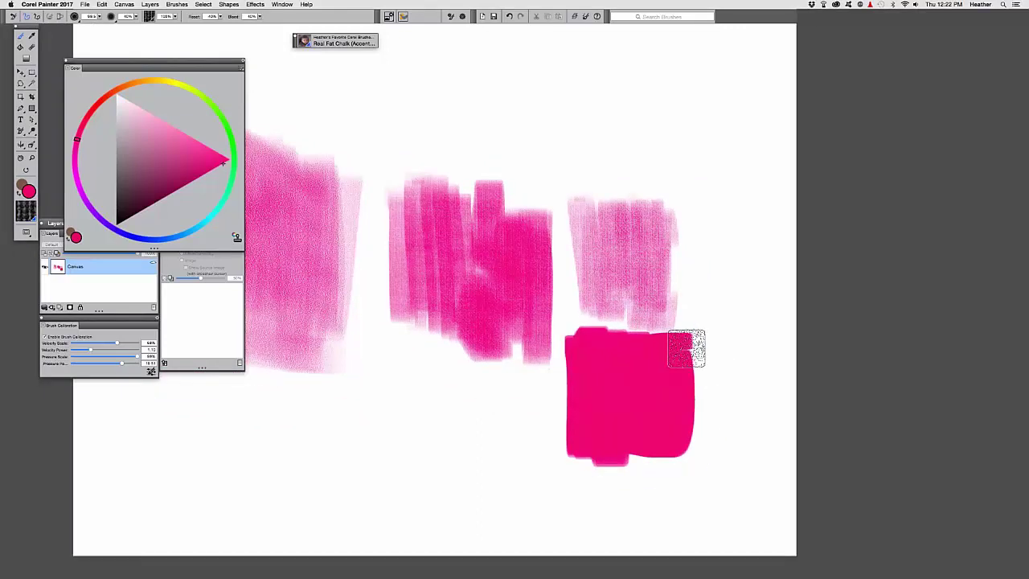
mouse_move(686, 349)
mouse_down()
mouse_move(613, 452)
mouse_move(682, 456)
mouse_up()
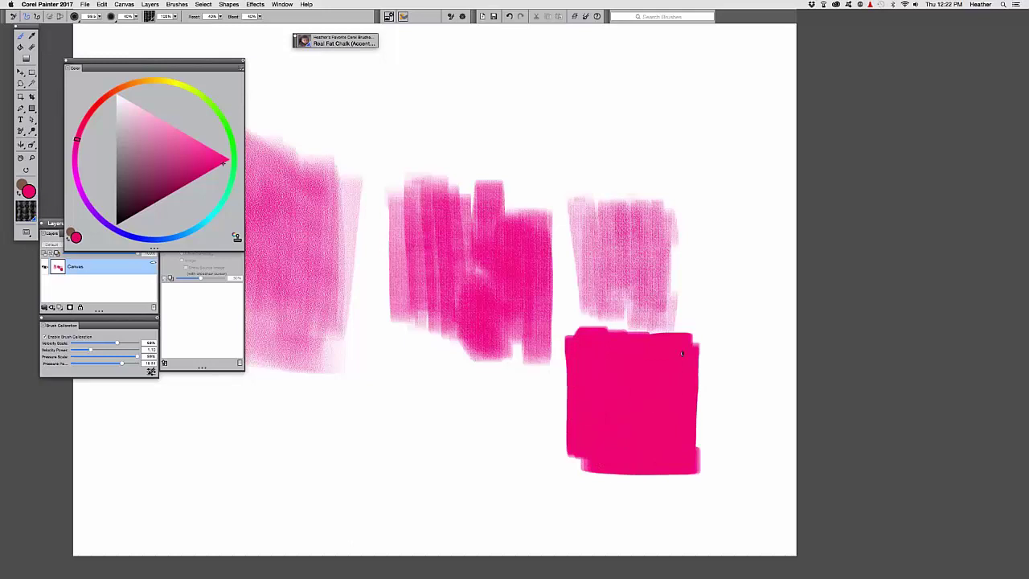
mouse_move(680, 357)
mouse_down()
mouse_move(689, 443)
mouse_move(588, 463)
mouse_up()
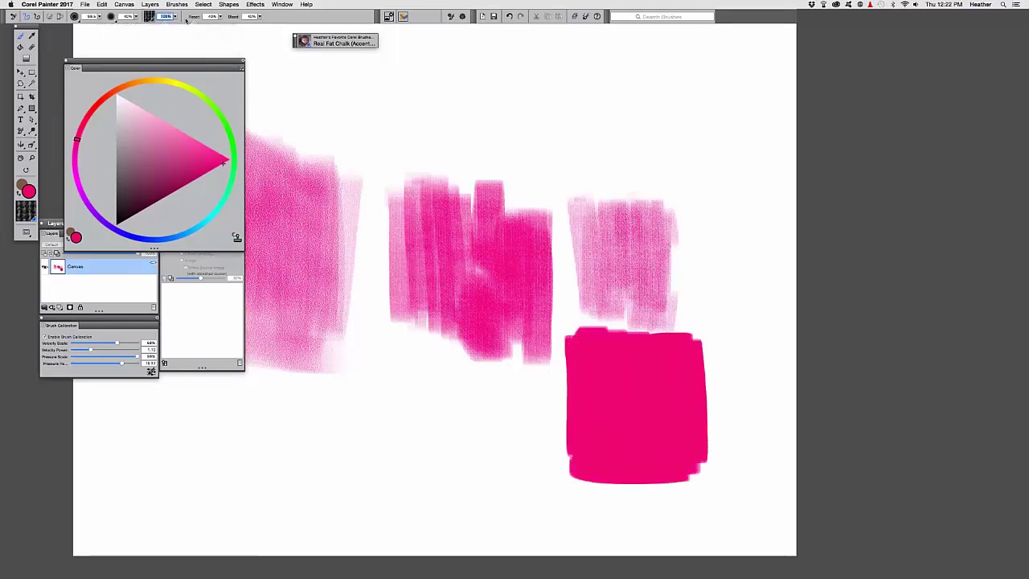
Step: Reduce Grain and paint a textured swatch beside the earlier 7% one, plus another above it at 7% Grain
text(12)
scroll(599, 186, up, 1)
mouse_move(599, 186)
mouse_down()
mouse_move(687, 258)
mouse_move(721, 218)
mouse_move(752, 314)
mouse_move(765, 303)
mouse_move(712, 310)
mouse_up()
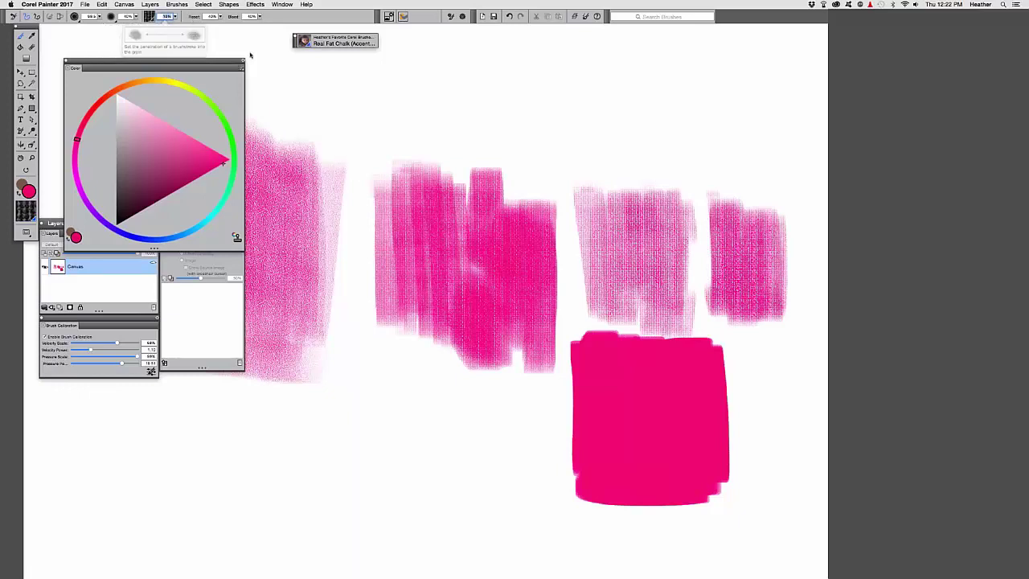
mouse_move(680, 165)
mouse_down()
mouse_move(725, 161)
mouse_move(773, 179)
mouse_up()
mouse_move(642, 180)
mouse_down()
mouse_move(708, 195)
mouse_move(732, 230)
mouse_up()
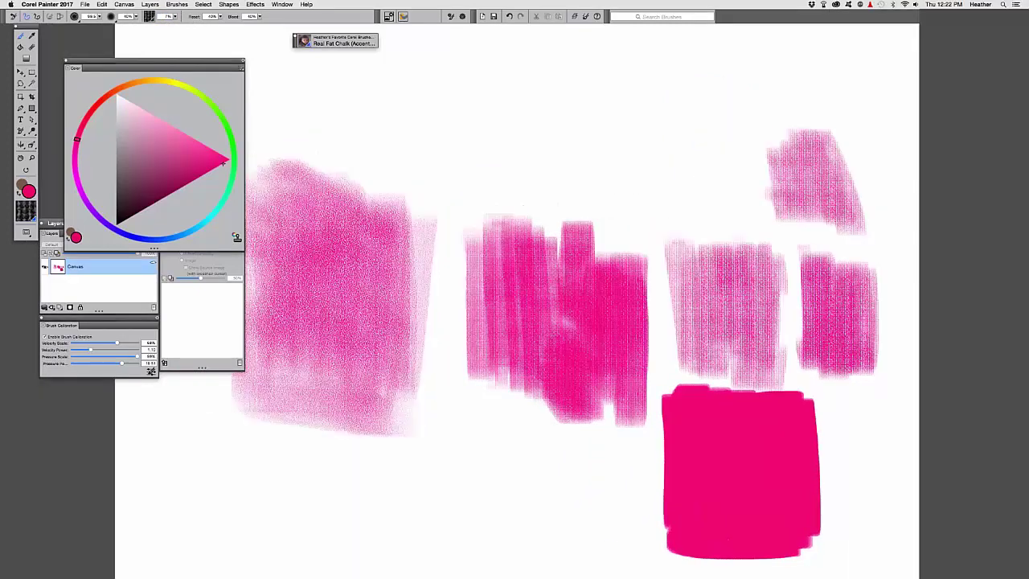
Step: Choose a dotted paper texture and set the main color to dark blue
click(27, 211)
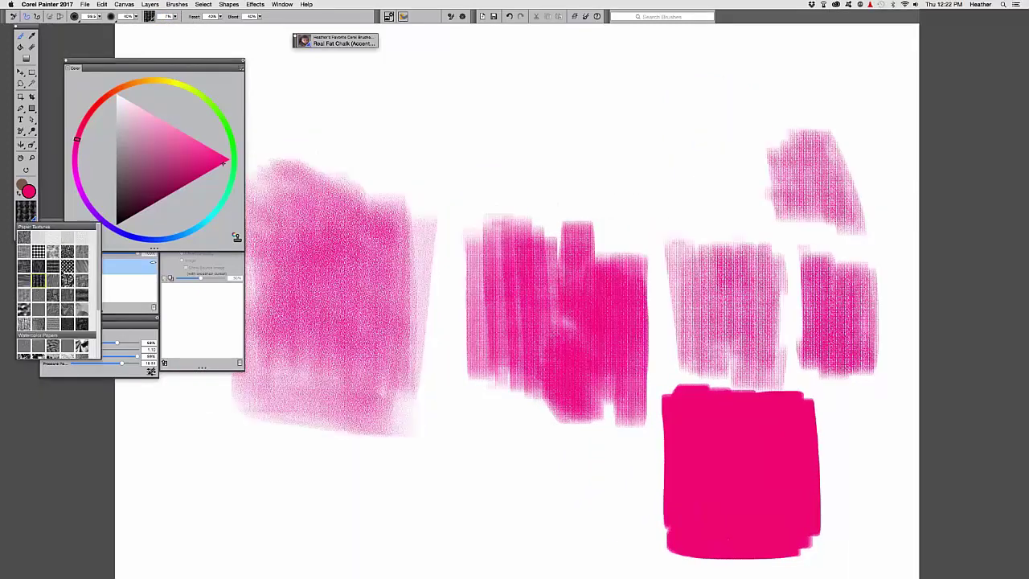
click(68, 274)
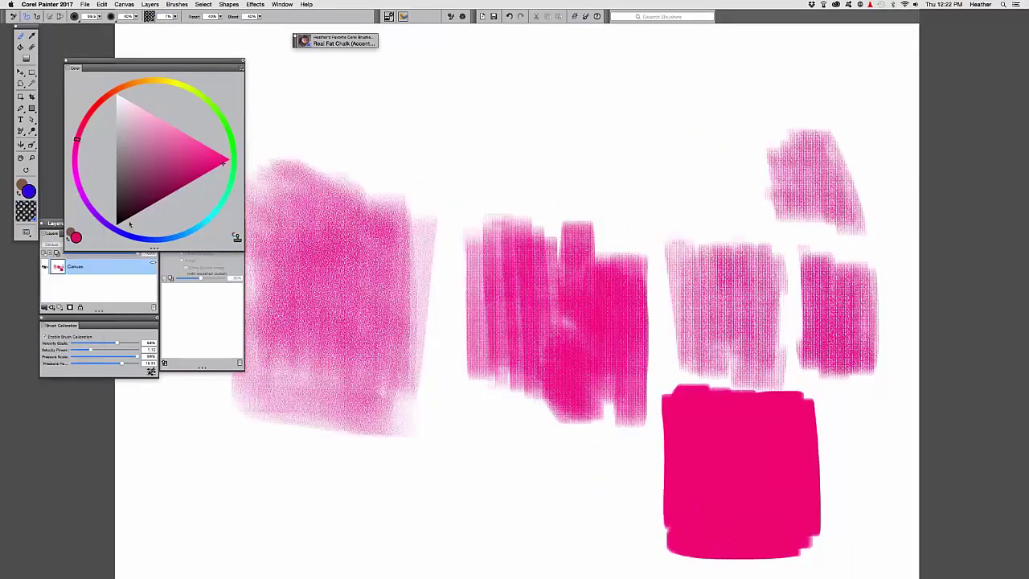
click(126, 233)
click(142, 207)
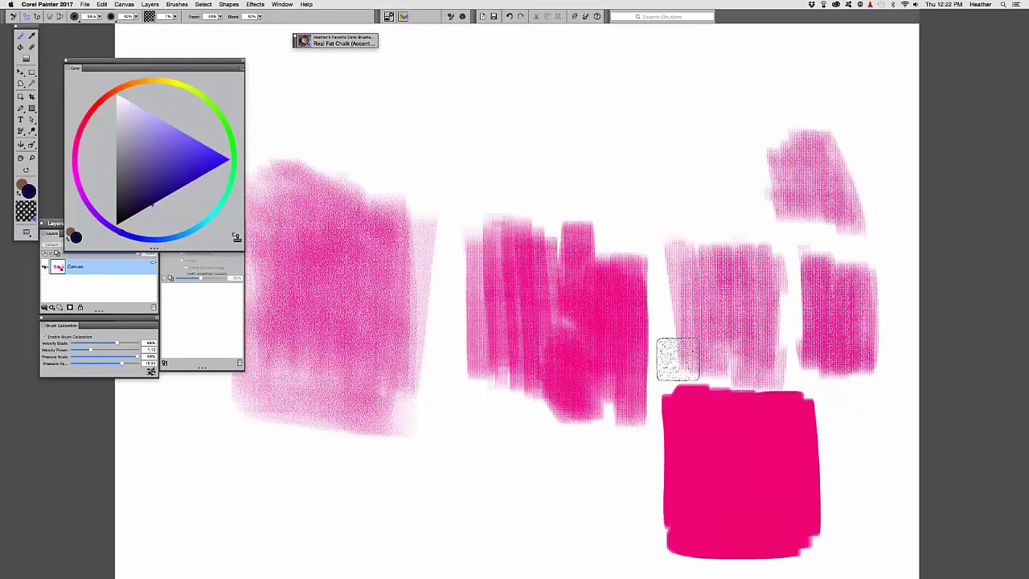
Step: Paint dark blue dotted texture over the solid pink block, covering most of it
drag(542, 284, 540, 280)
mouse_move(675, 426)
mouse_down()
mouse_move(517, 262)
mouse_move(537, 266)
mouse_move(562, 357)
mouse_move(595, 366)
mouse_move(619, 394)
mouse_up()
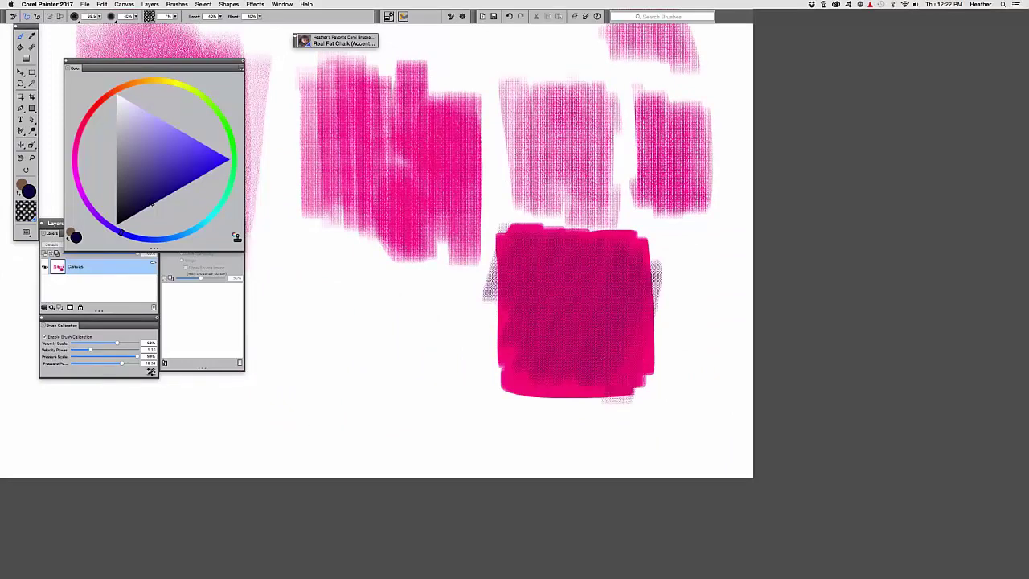
key(super+plus)
scroll(568, 280, up, 1)
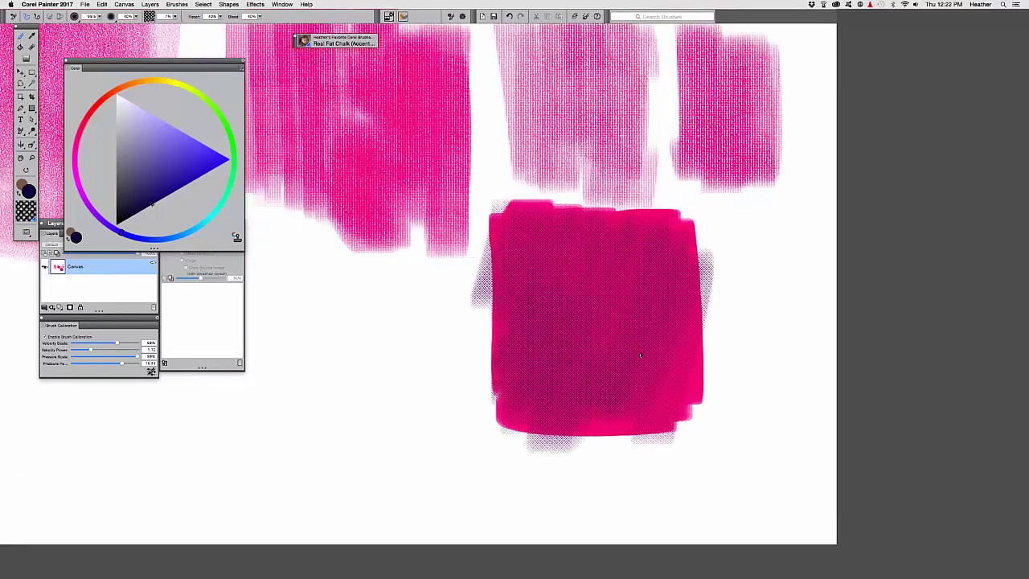
Step: Choose light violet and the third Watercolor Papers texture, and paint this texture over the dark blue dots on the pink block
click(142, 127)
click(150, 122)
click(26, 210)
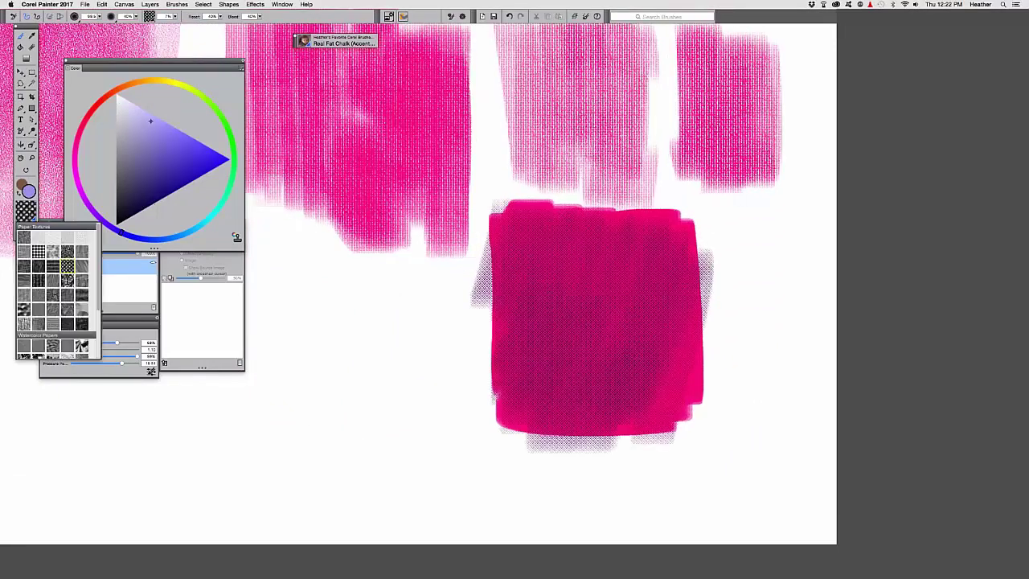
click(53, 345)
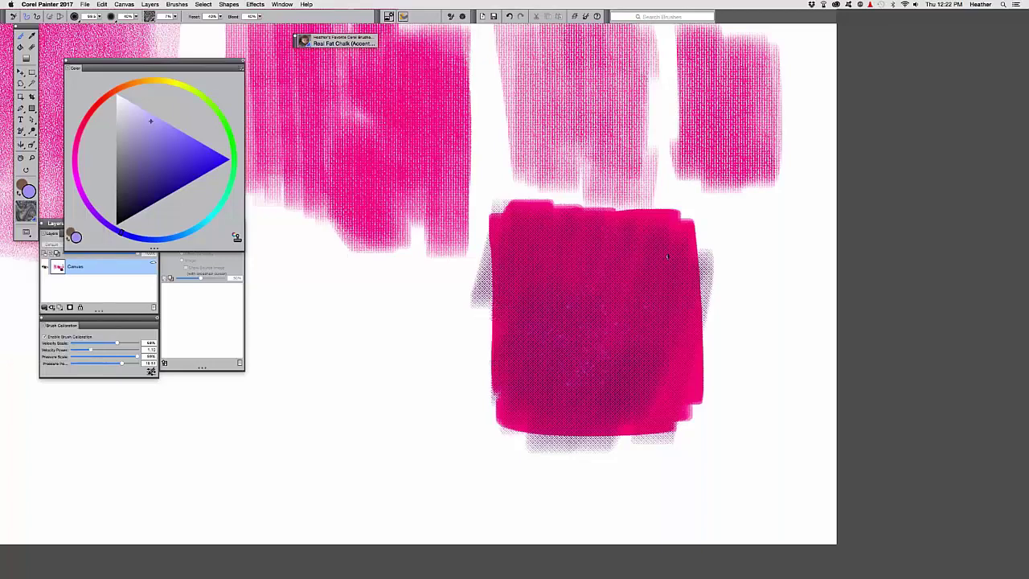
click(523, 257)
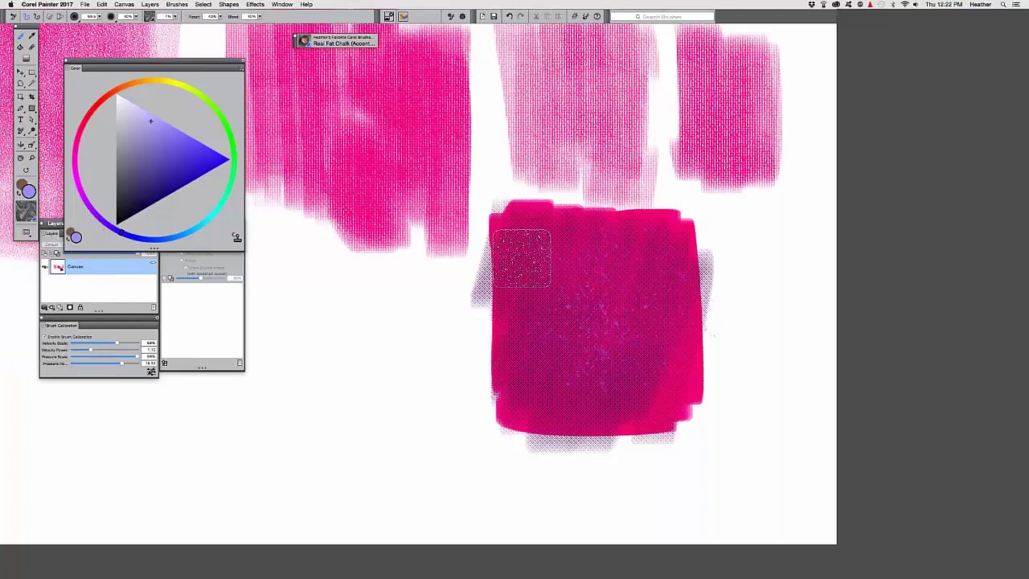
scroll(518, 281, up, 2)
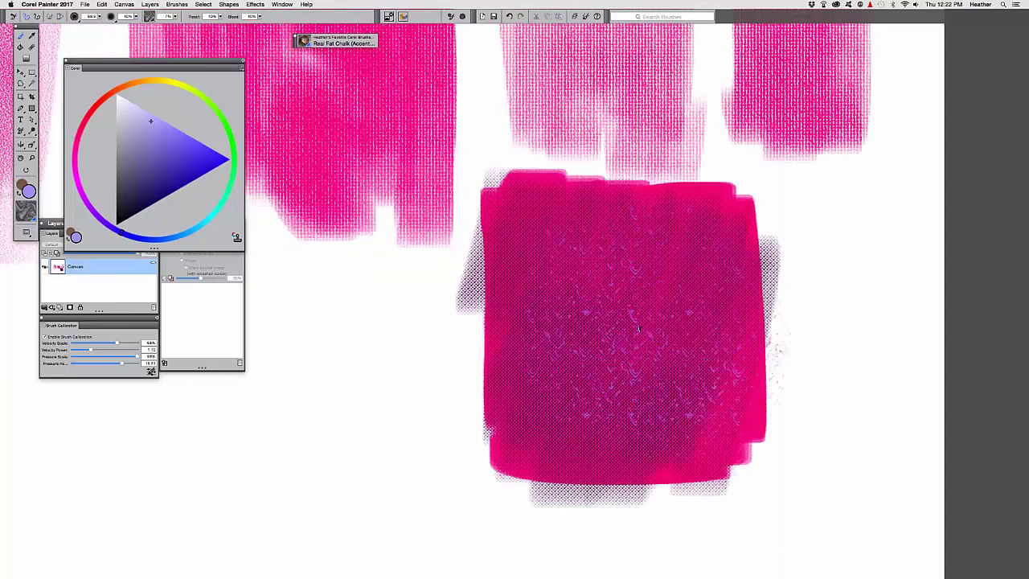
drag(500, 413, 595, 318)
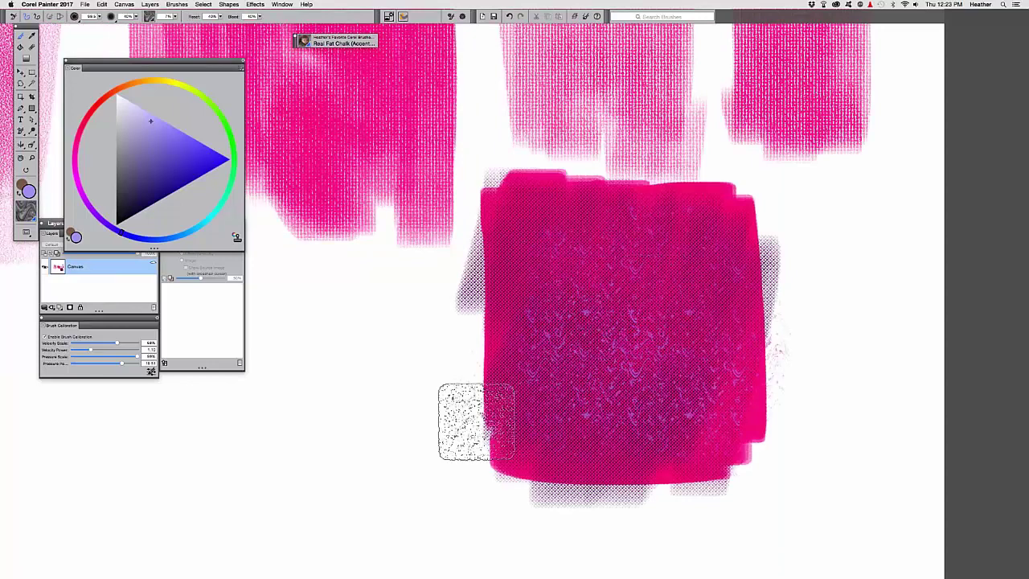
Step: Close the untitled swatch document without saving its changes
key(super+minus)
key(super+0)
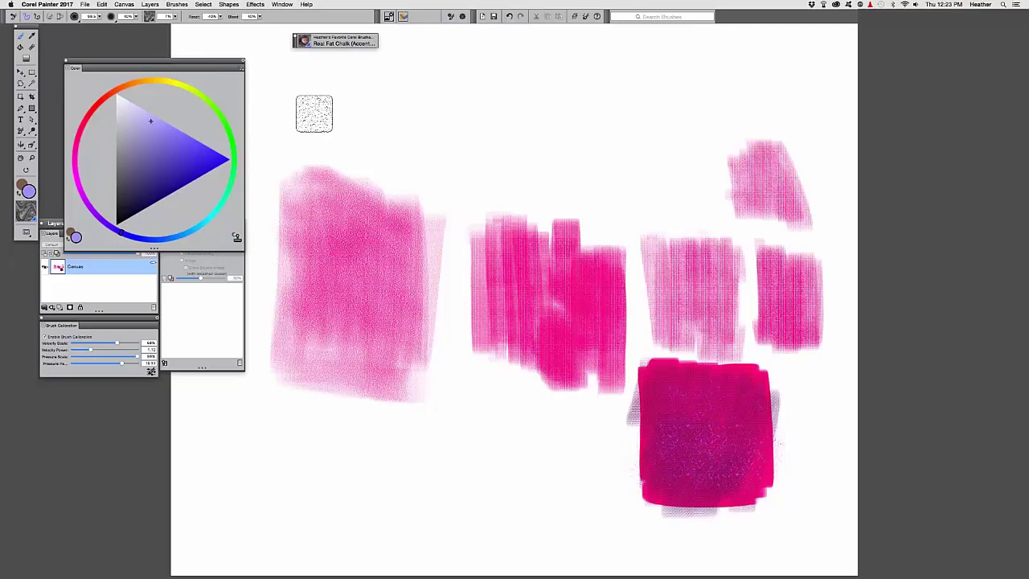
click(308, 46)
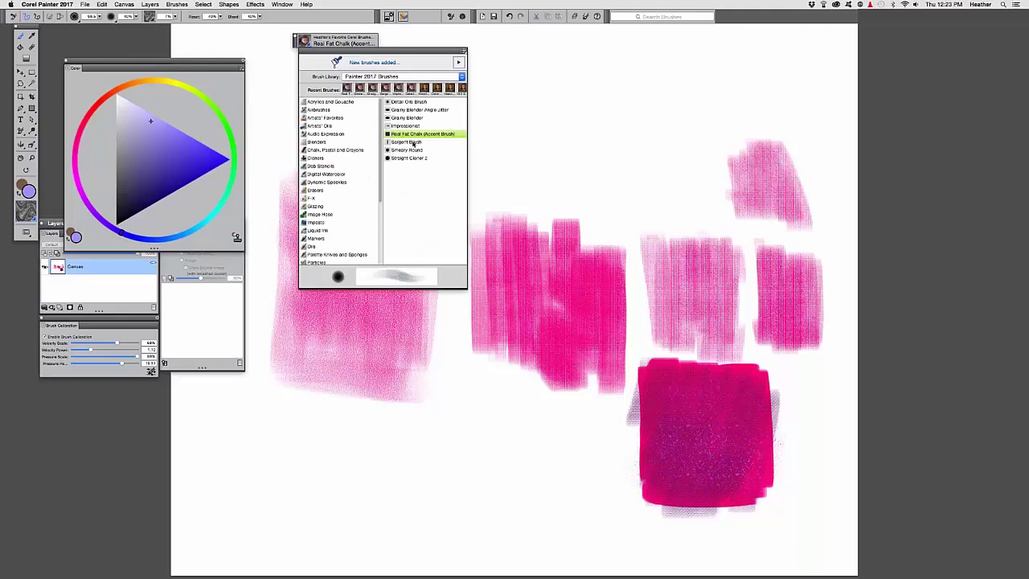
click(451, 374)
key(super+minus)
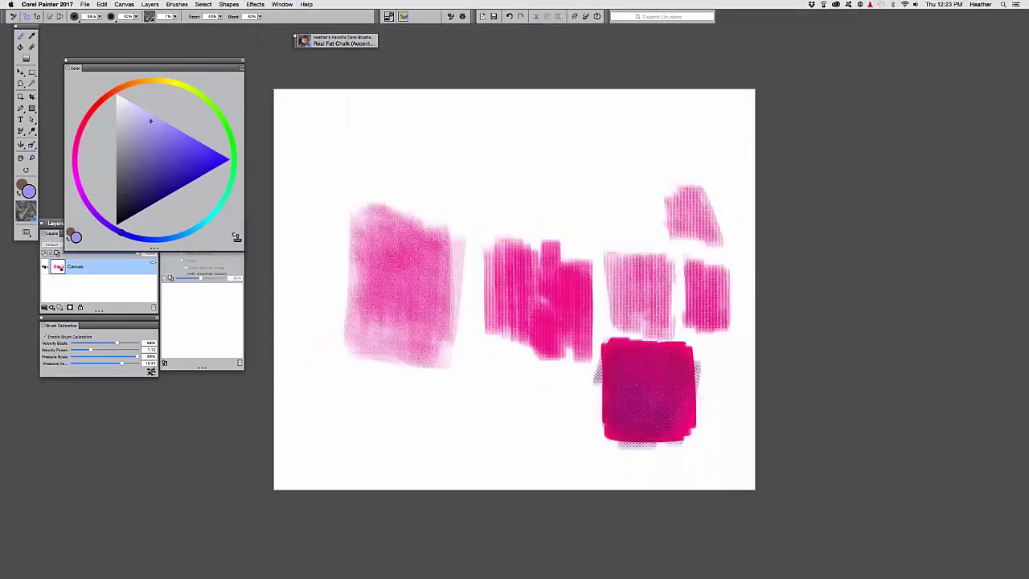
click(85, 4)
key(super+w)
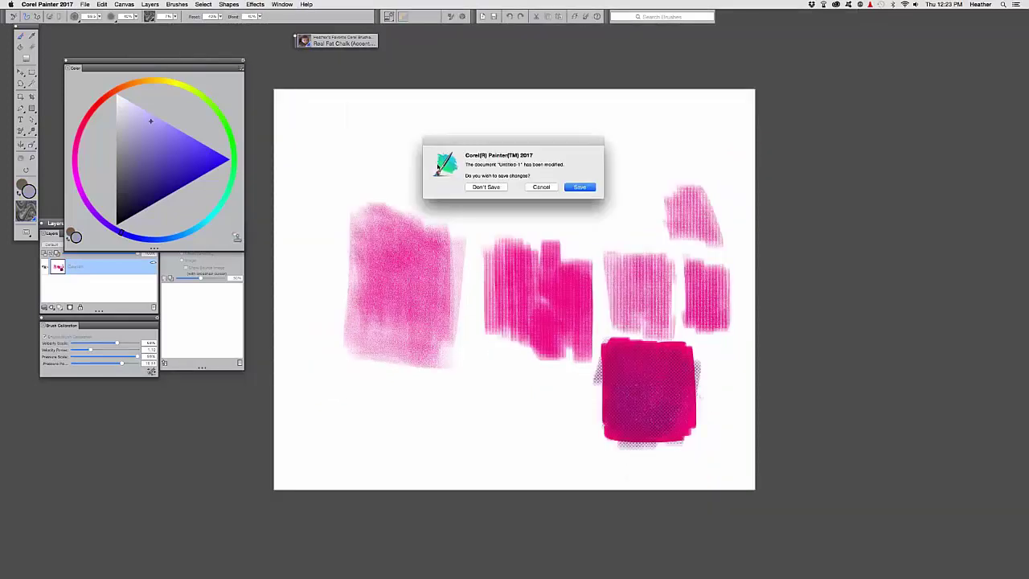
click(485, 187)
Step: Open the layered CP Demo portrait PSD and show it in full-screen view
key(super+o)
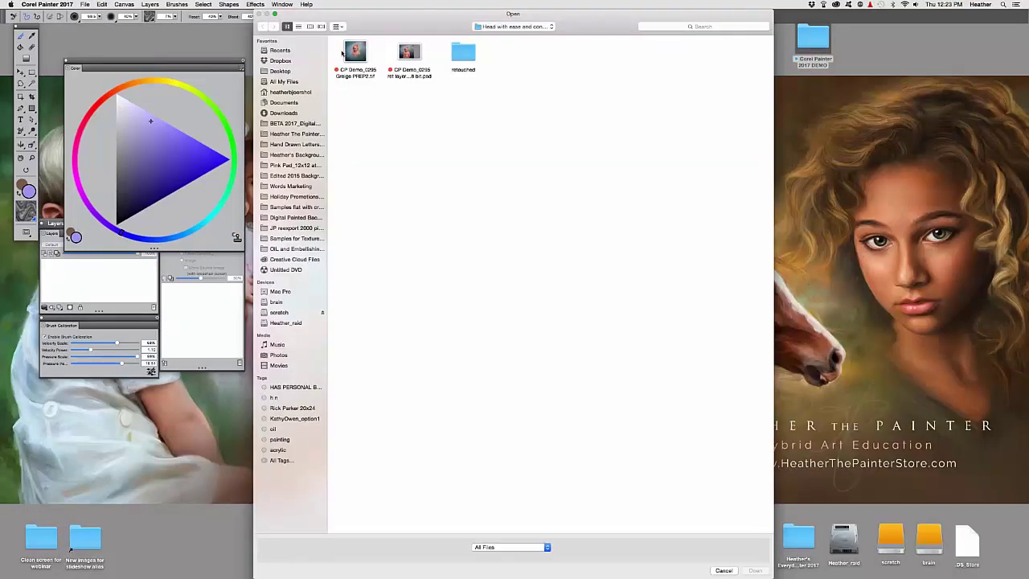
click(409, 54)
key(Return)
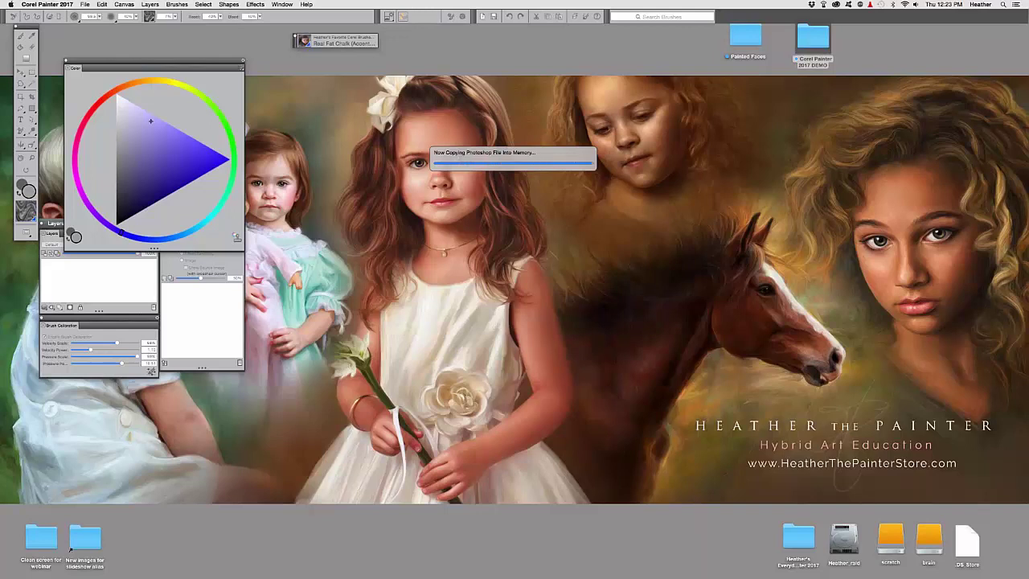
key(super+m)
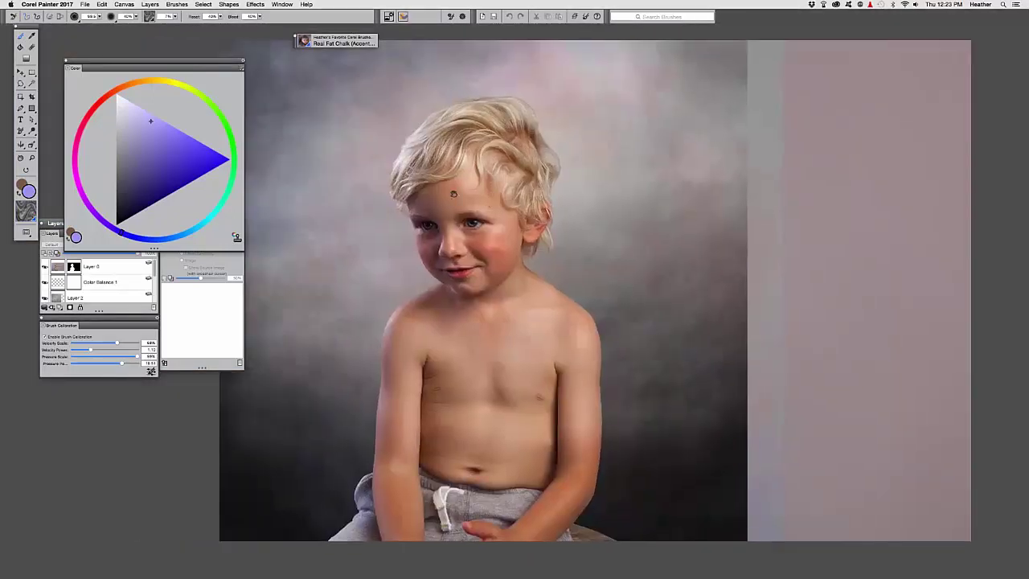
Step: Place the Layers panel beside the Color panel and hide every layer above Layer 3
drag(53, 223, 274, 100)
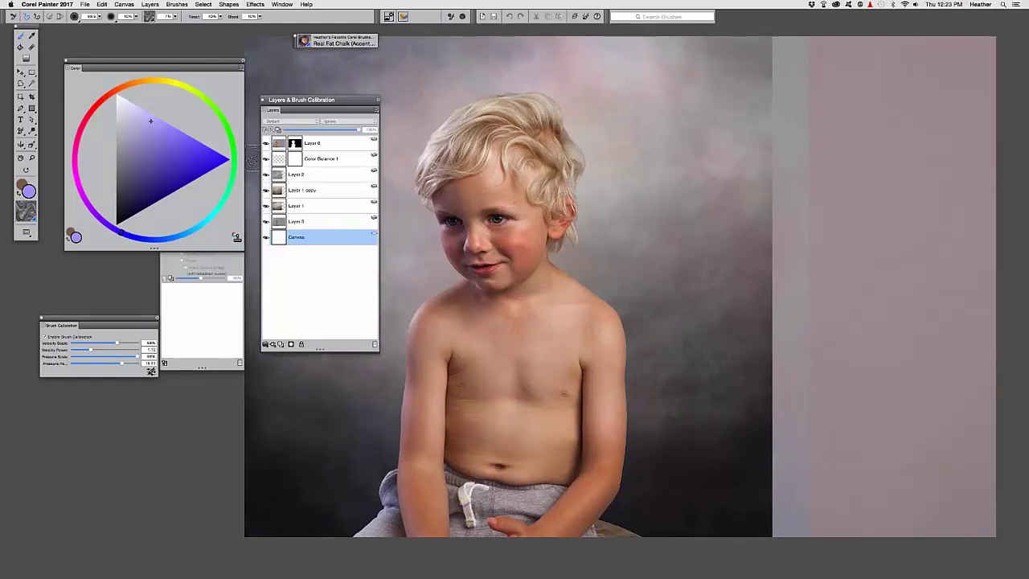
click(266, 176)
click(266, 191)
click(266, 206)
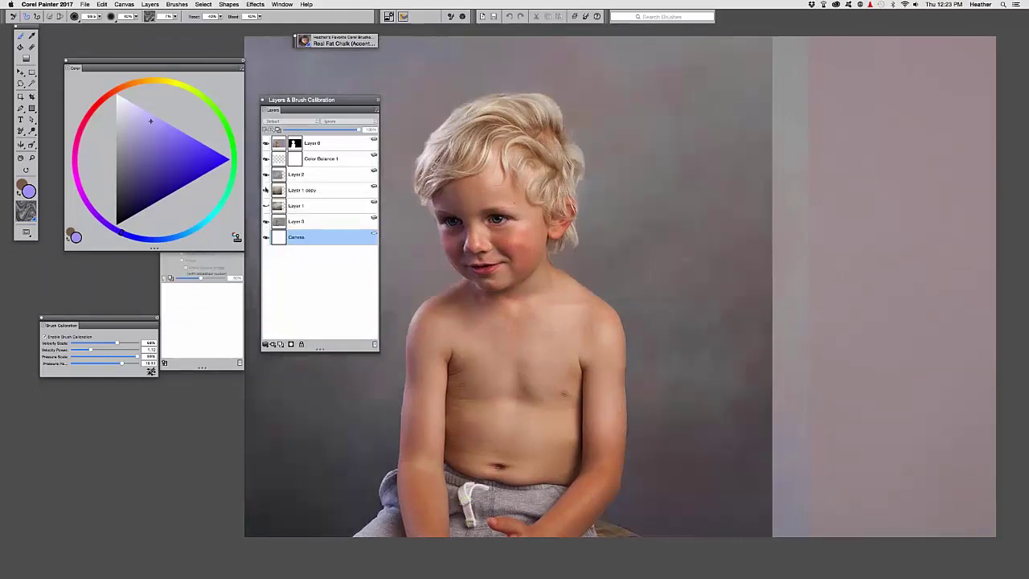
click(267, 143)
click(266, 159)
click(266, 143)
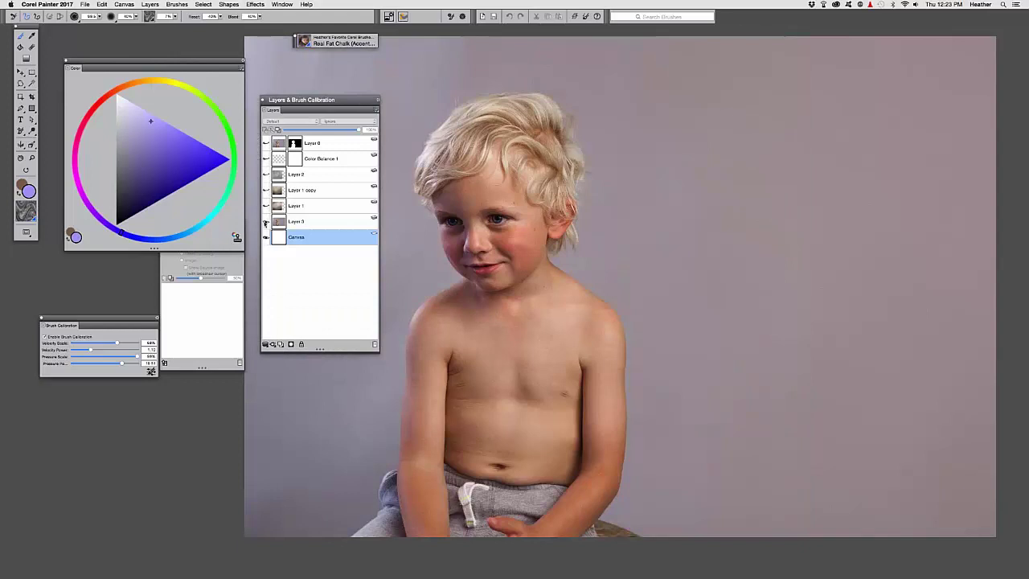
drag(516, 254, 604, 256)
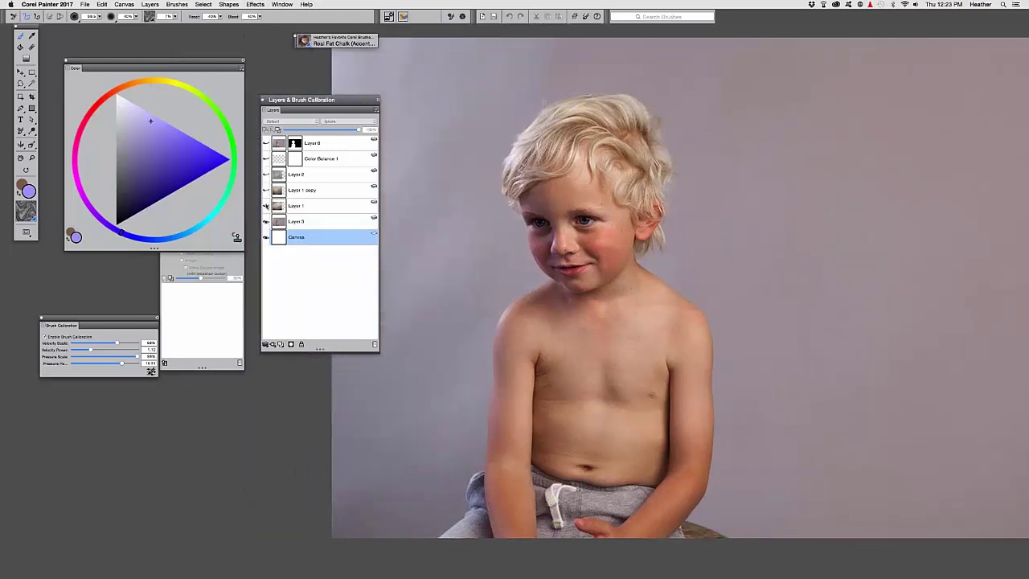
Step: Toggle the masked Layer 0 on and off to compare the boy's portrait with and without it, leaving it visible
click(266, 143)
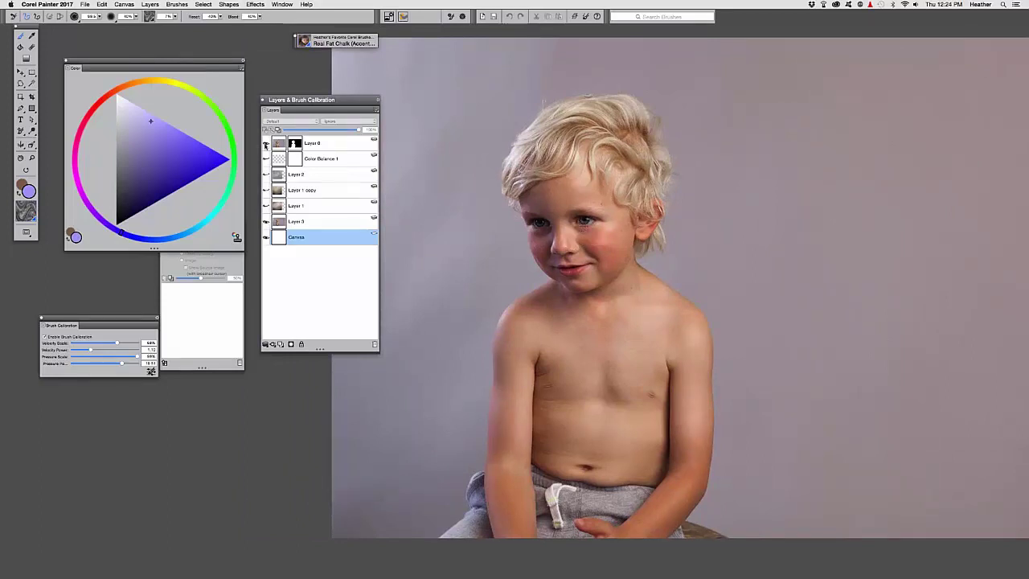
click(267, 144)
click(270, 146)
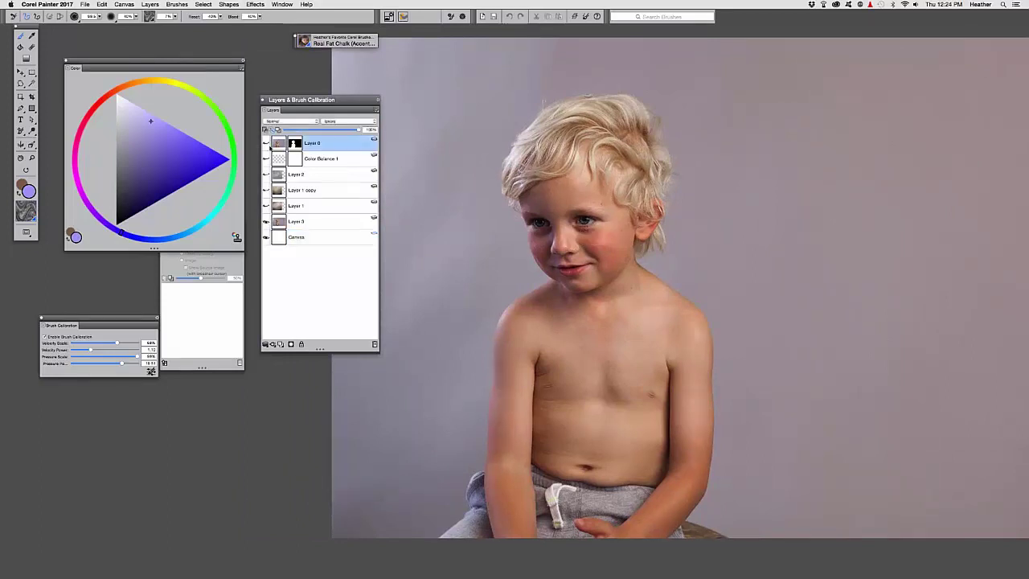
click(266, 145)
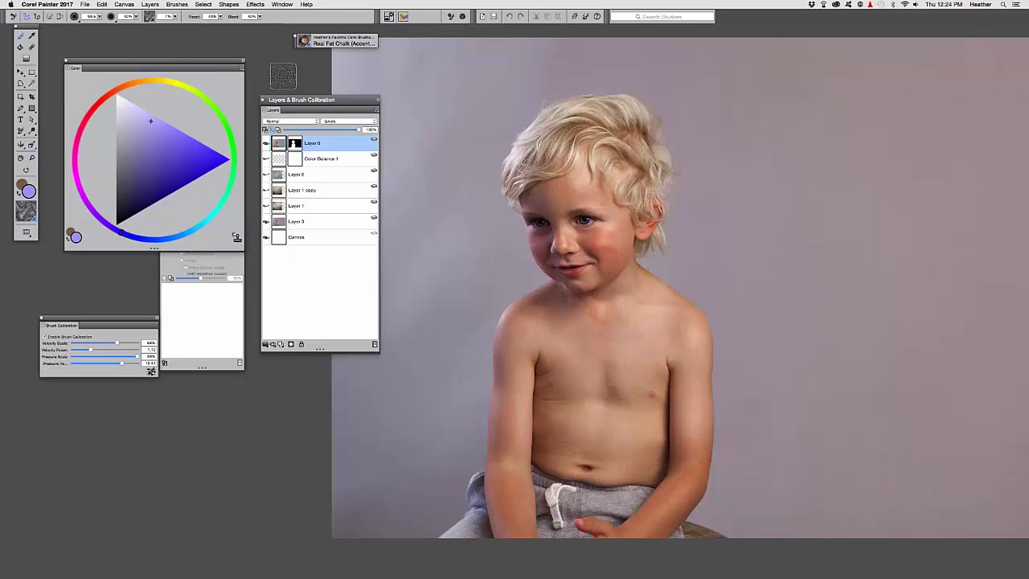
click(266, 143)
click(266, 144)
click(266, 144)
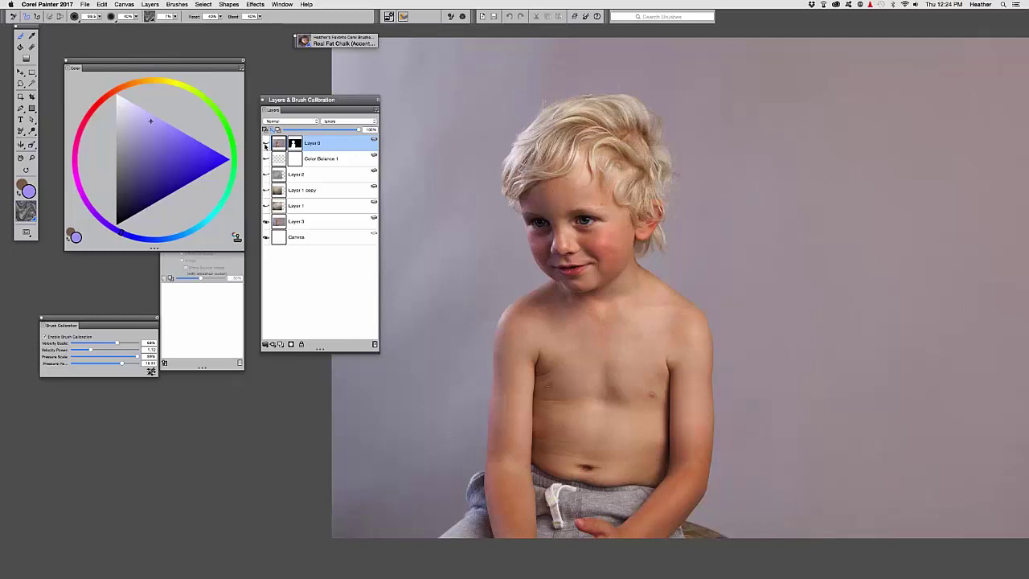
click(266, 145)
click(267, 145)
click(266, 145)
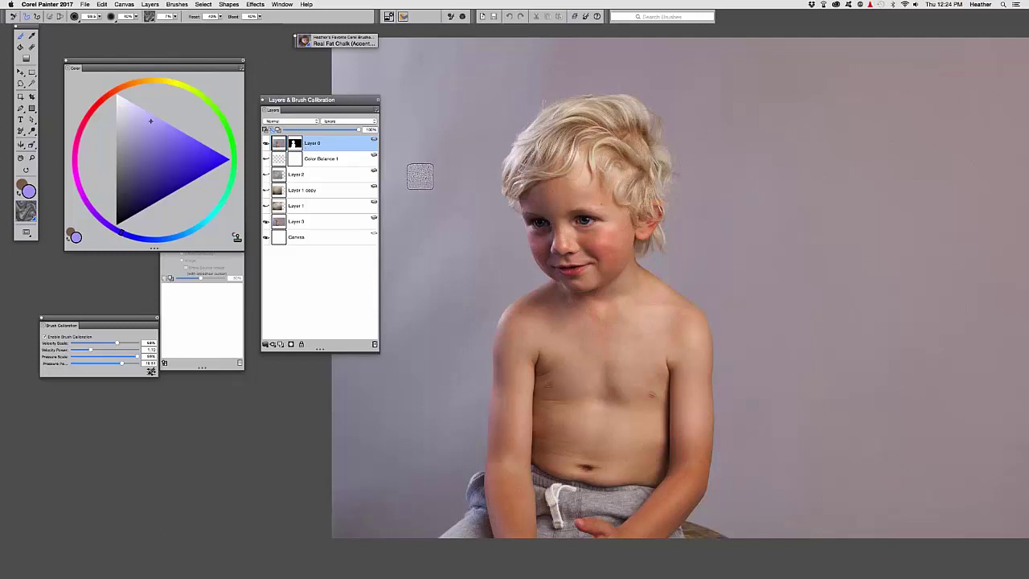
Step: Show Layer 1, Layer 1 copy, Layer 2 and Color Balance 1 one by one to review the background build-up
click(266, 206)
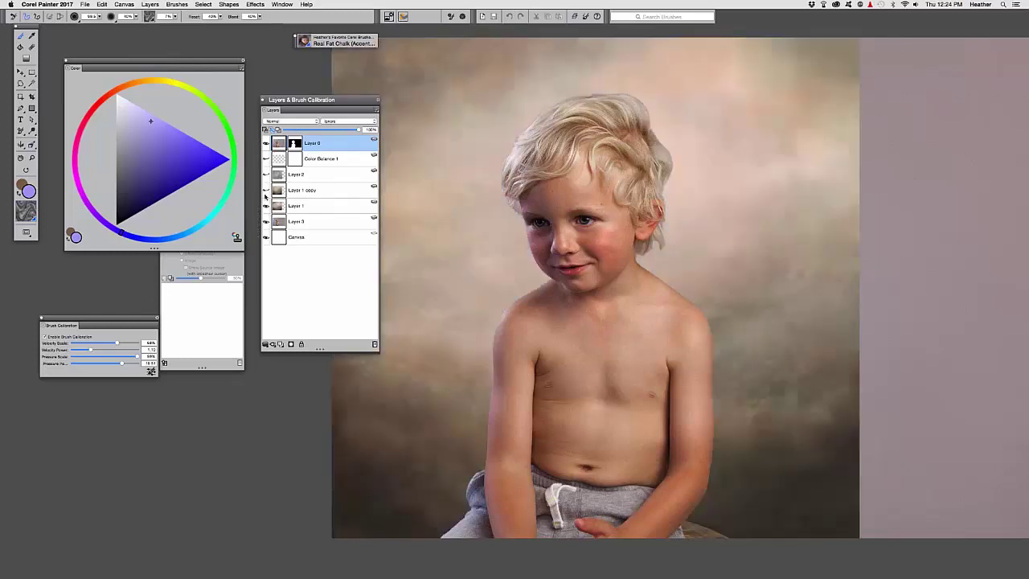
click(266, 191)
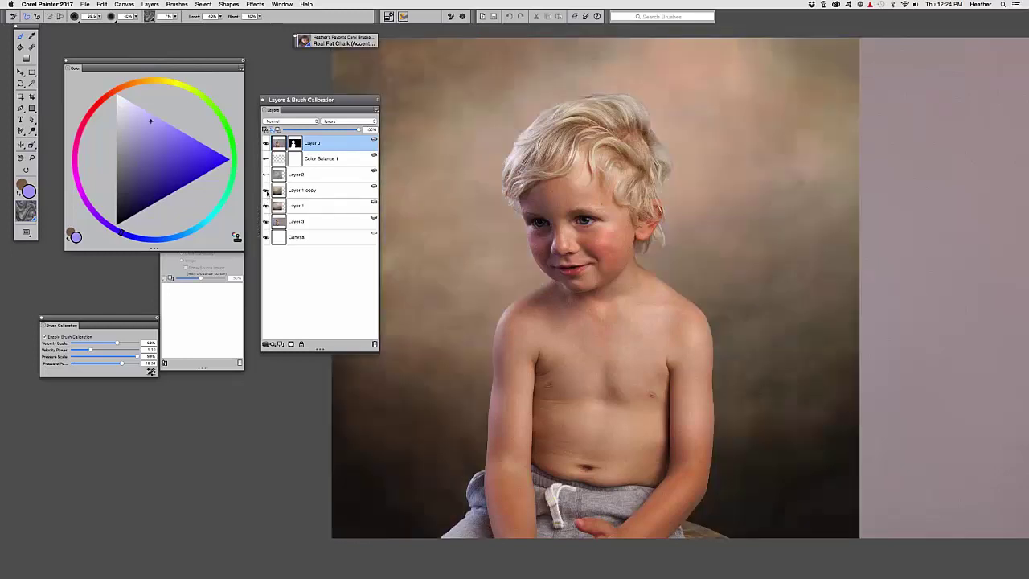
click(266, 174)
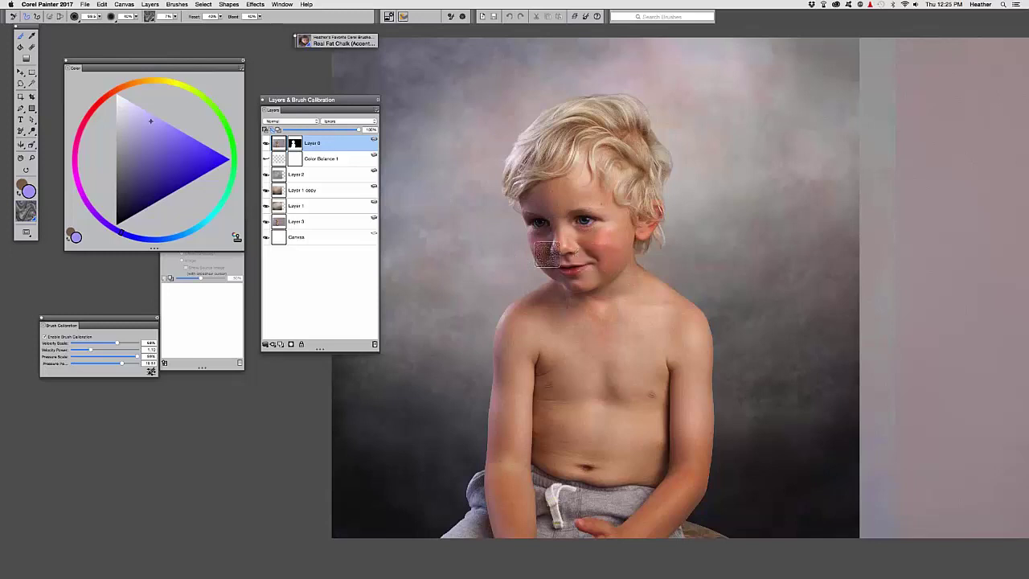
click(266, 159)
Step: Close the layered portrait without saving and open the CP Demo Greige PREP2 TIFF file
key(super+s)
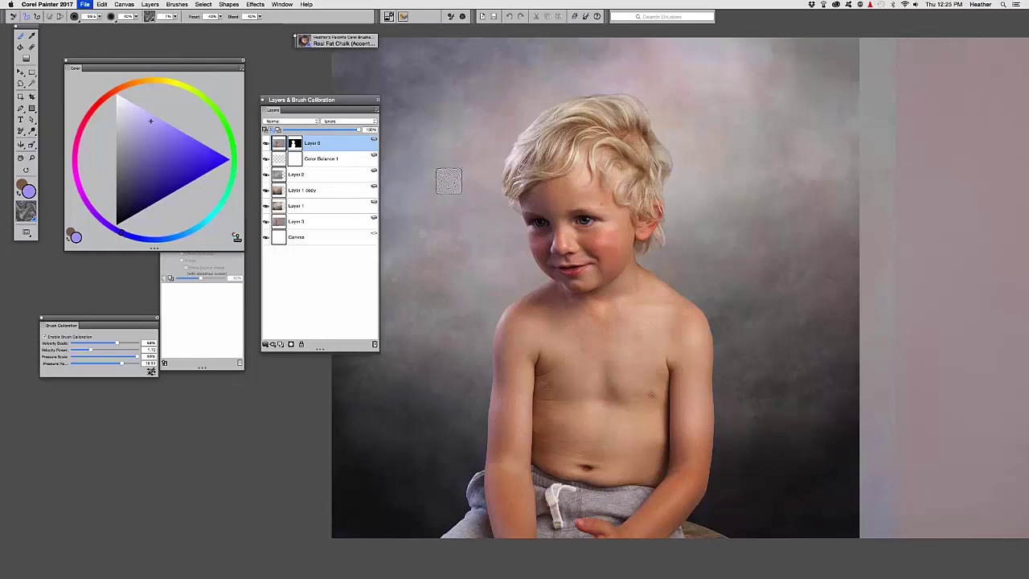
click(475, 191)
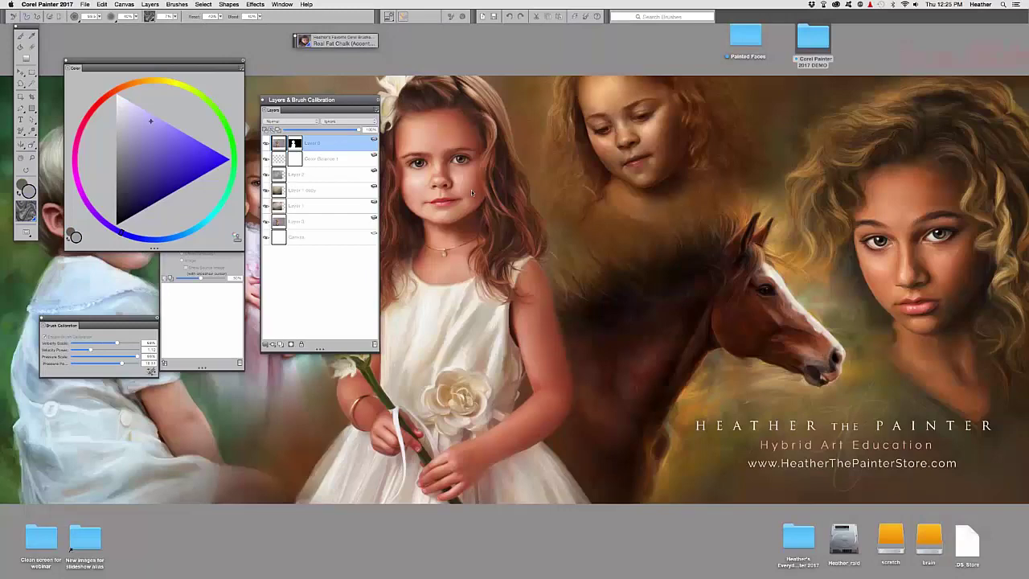
key(super+o)
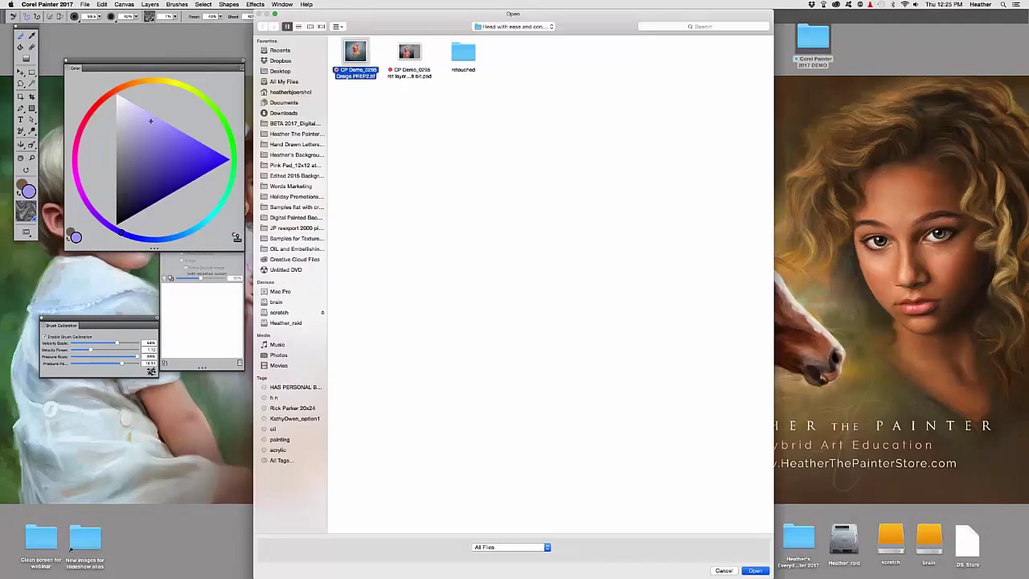
key(Return)
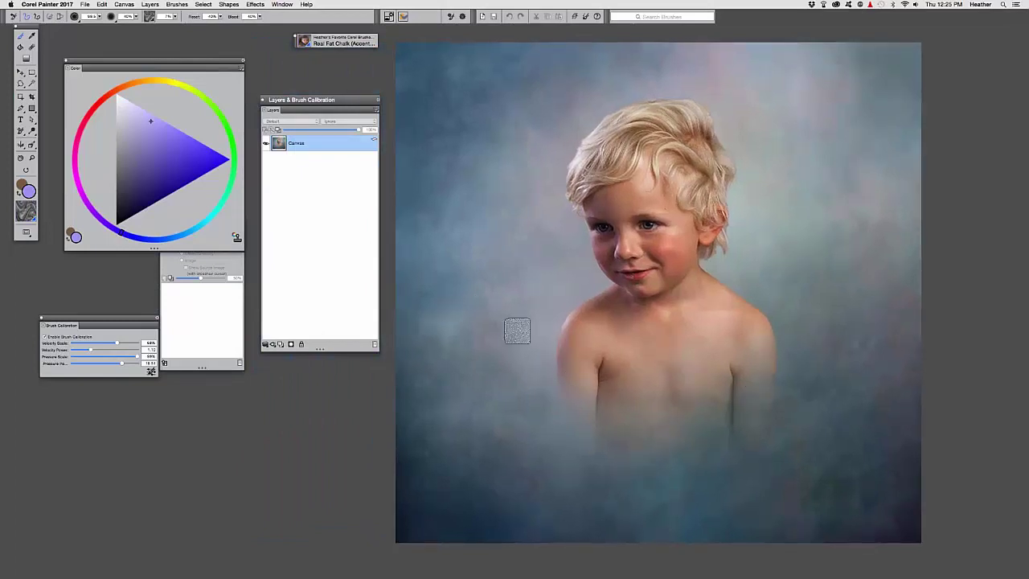
Step: Move the Color panel up against the property bar and shorten the Layers panel
drag(489, 310, 482, 325)
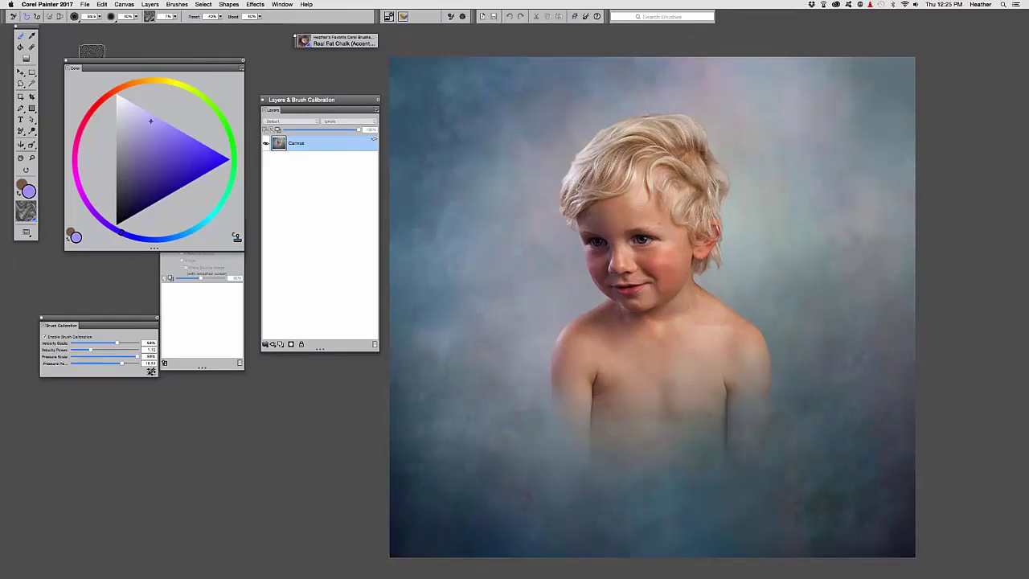
mouse_move(91, 61)
mouse_down()
mouse_move(82, 25)
mouse_move(91, 26)
mouse_up()
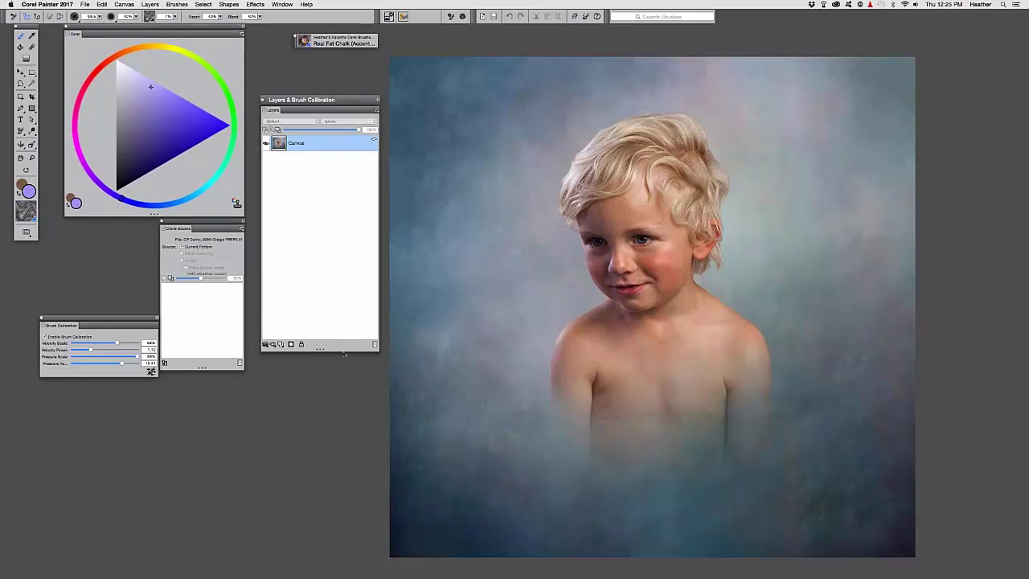
drag(344, 353, 343, 225)
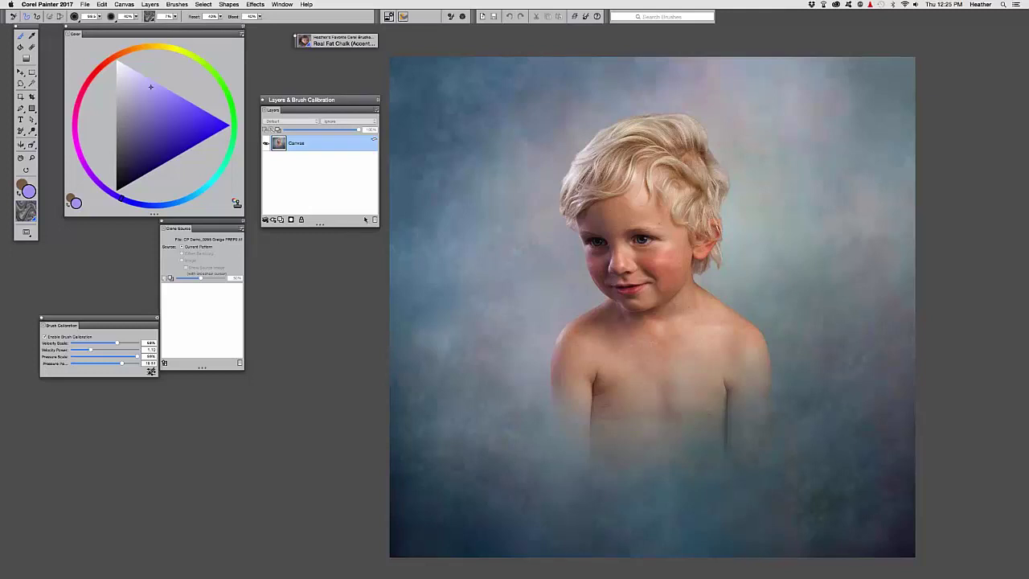
Step: Arrange the Layers and Clone Source panels side by side below the Color panel, with Brush Calibration directly under Layers
drag(105, 325, 105, 360)
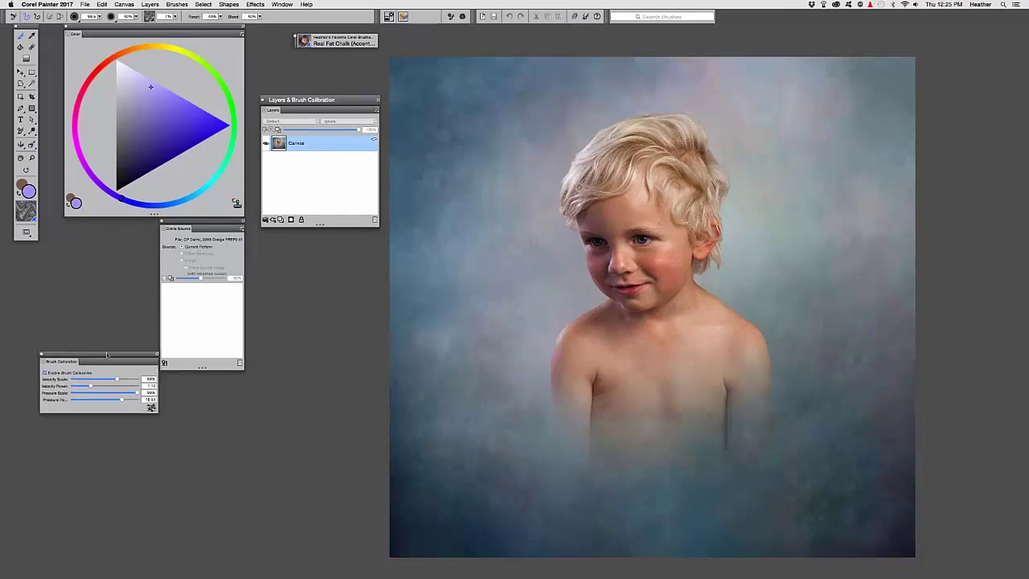
drag(299, 101, 94, 231)
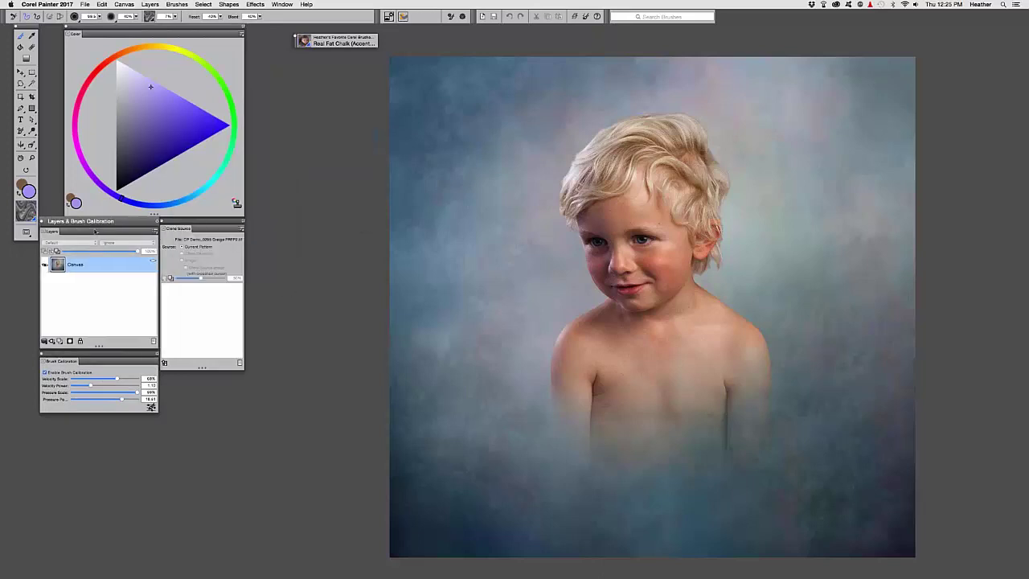
drag(102, 367, 102, 389)
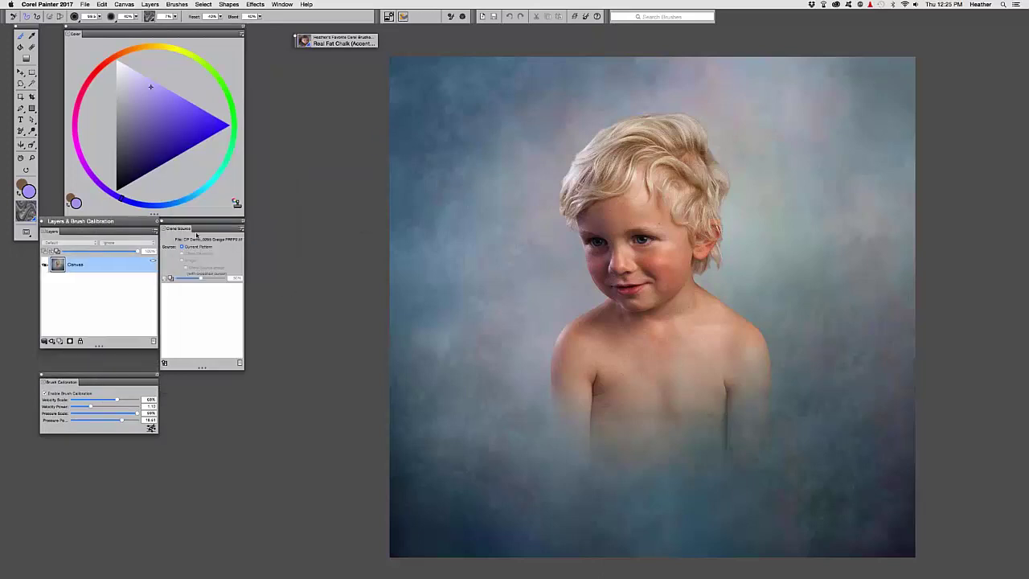
drag(188, 221, 196, 235)
drag(131, 222, 131, 243)
drag(192, 235, 182, 242)
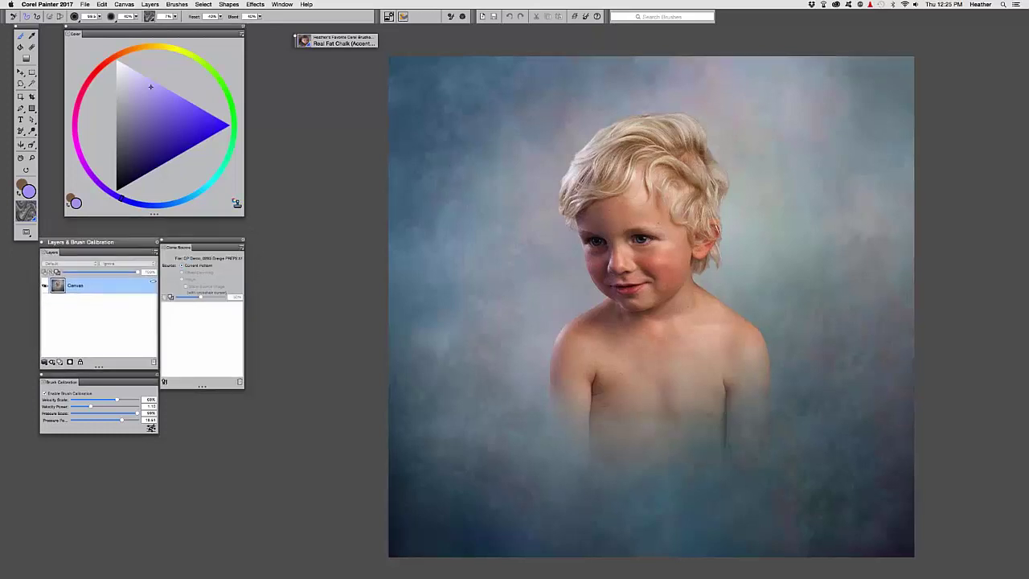
Step: Clone the prepared portrait and display the clone in full-screen mode
drag(462, 204, 398, 202)
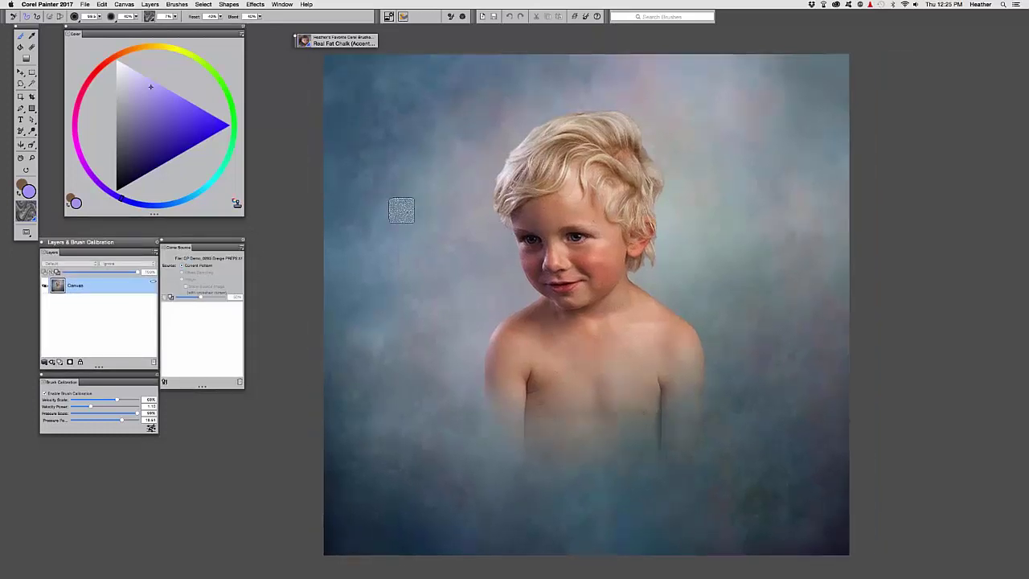
click(84, 4)
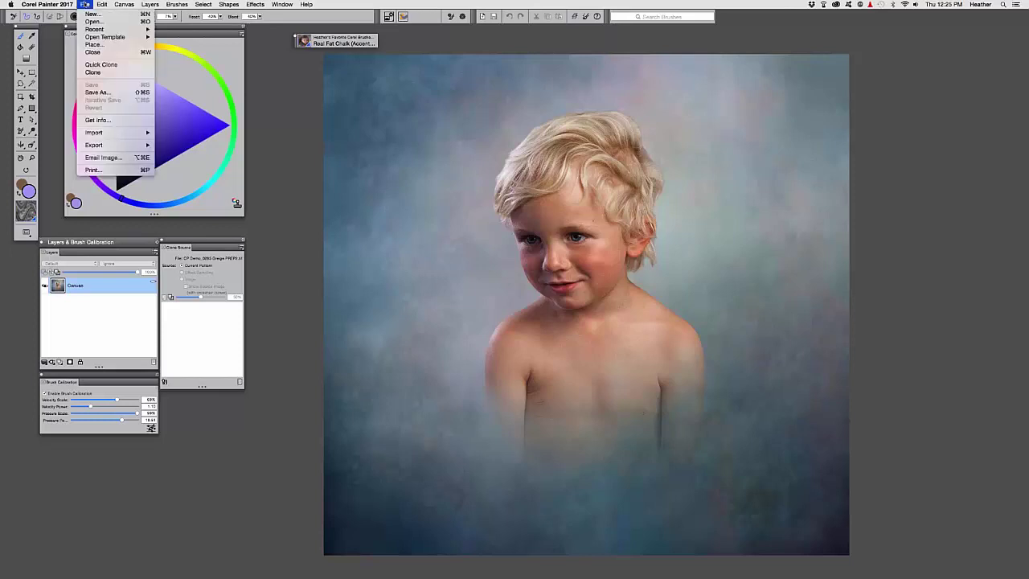
click(313, 120)
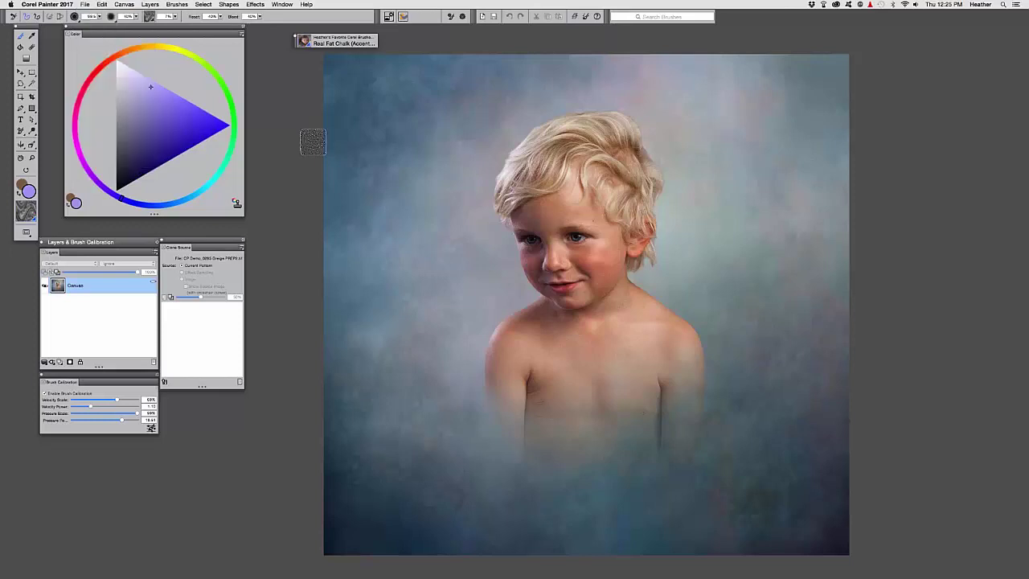
click(85, 5)
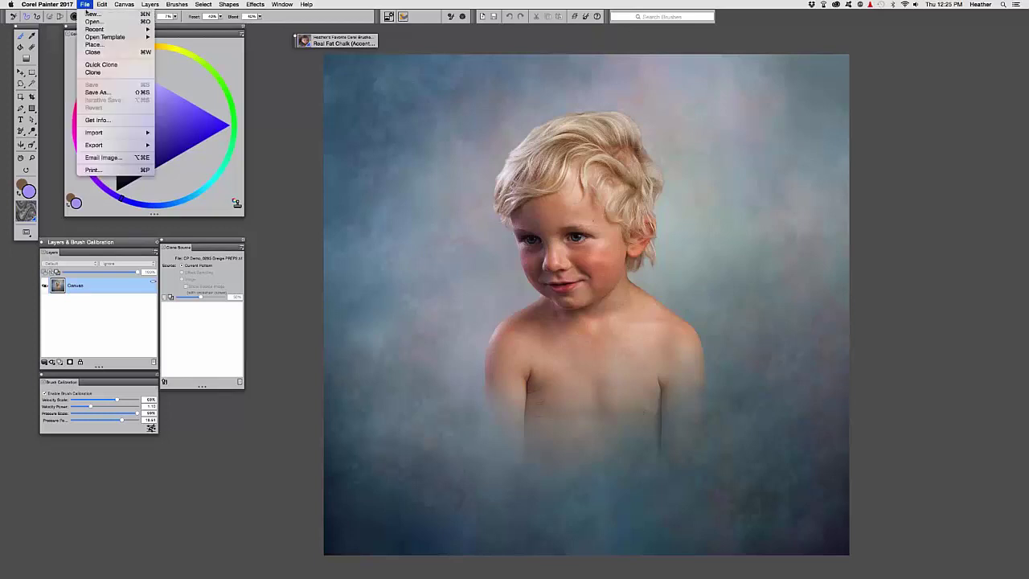
click(105, 73)
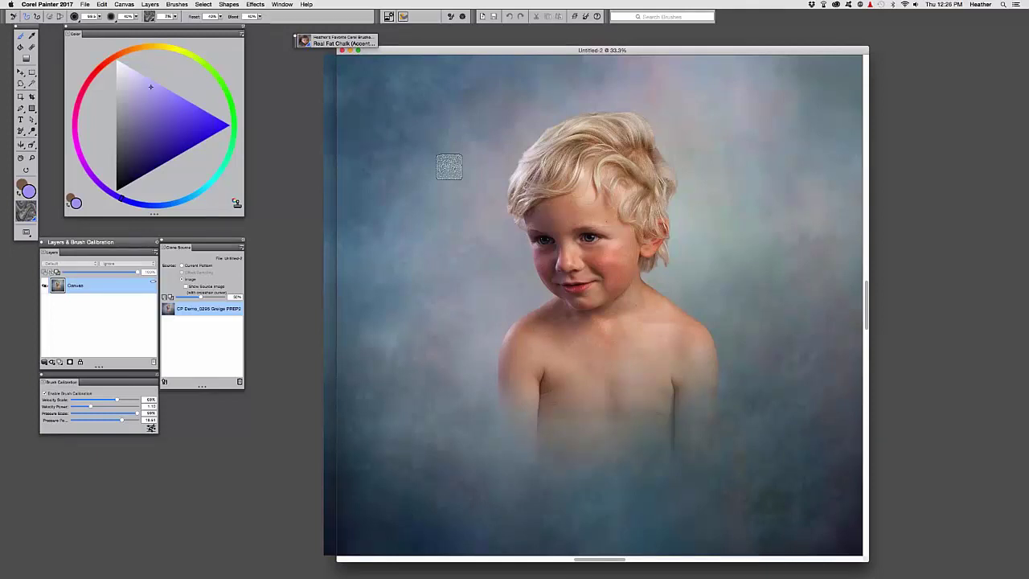
key(super+m)
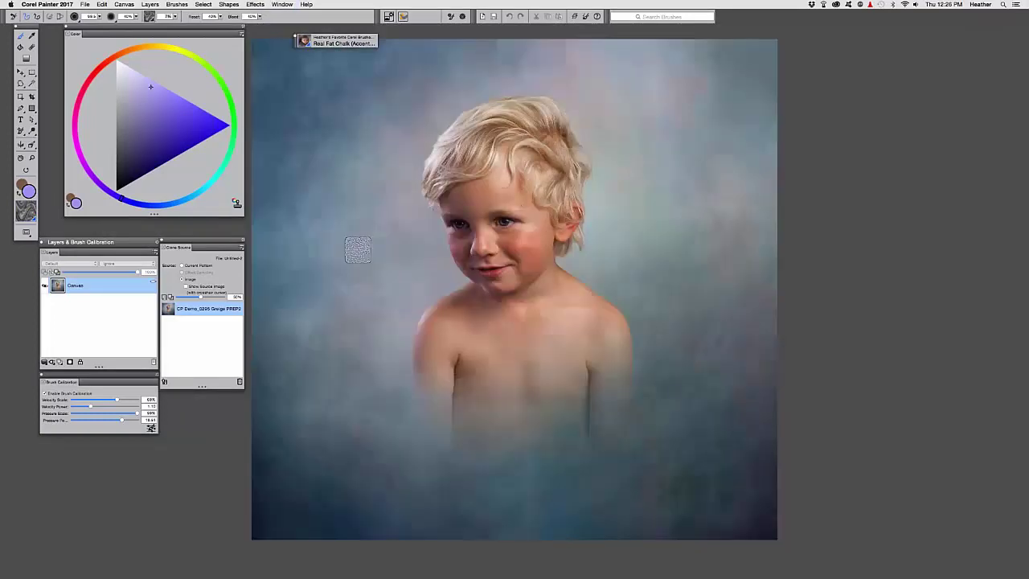
Step: Set the tracing paper opacity to 0% in the clone source settings
mouse_move(388, 296)
mouse_down()
mouse_move(453, 301)
mouse_move(453, 291)
mouse_move(405, 293)
mouse_up()
drag(399, 283, 430, 275)
key(super+plus)
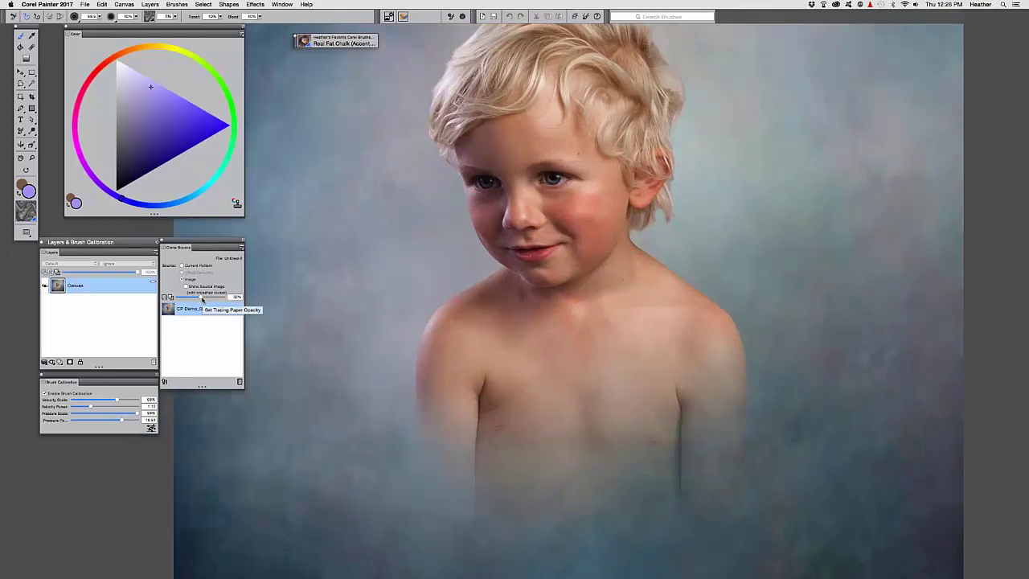
drag(199, 298, 173, 299)
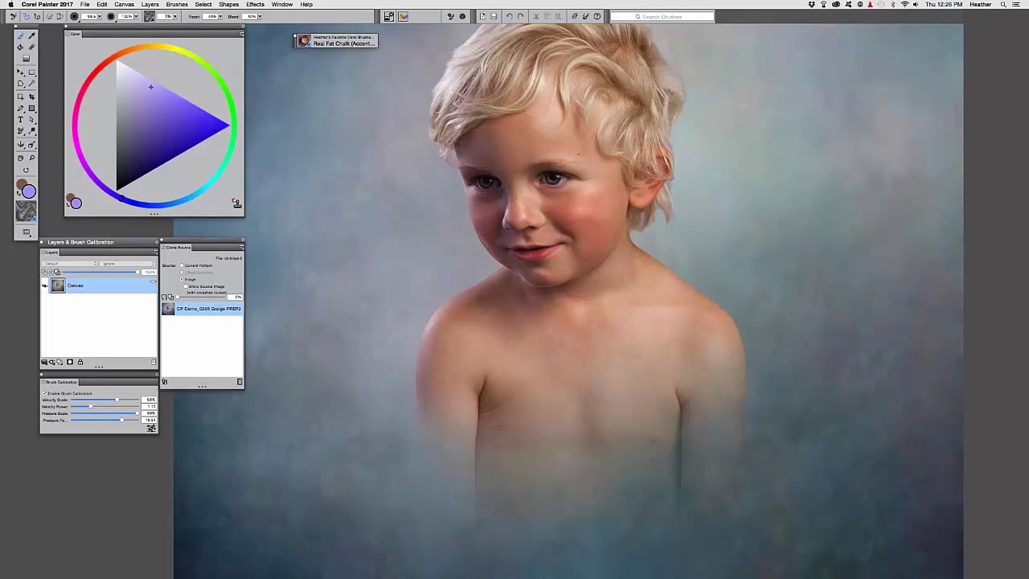
Step: Pick a lighter lavender, scribble Real Fat Chalk over the boy's face, switch to a woven paper texture and scribble over the face again
click(142, 75)
mouse_move(563, 165)
mouse_down()
mouse_move(546, 181)
mouse_move(598, 239)
mouse_move(535, 261)
mouse_move(516, 291)
mouse_up()
click(26, 211)
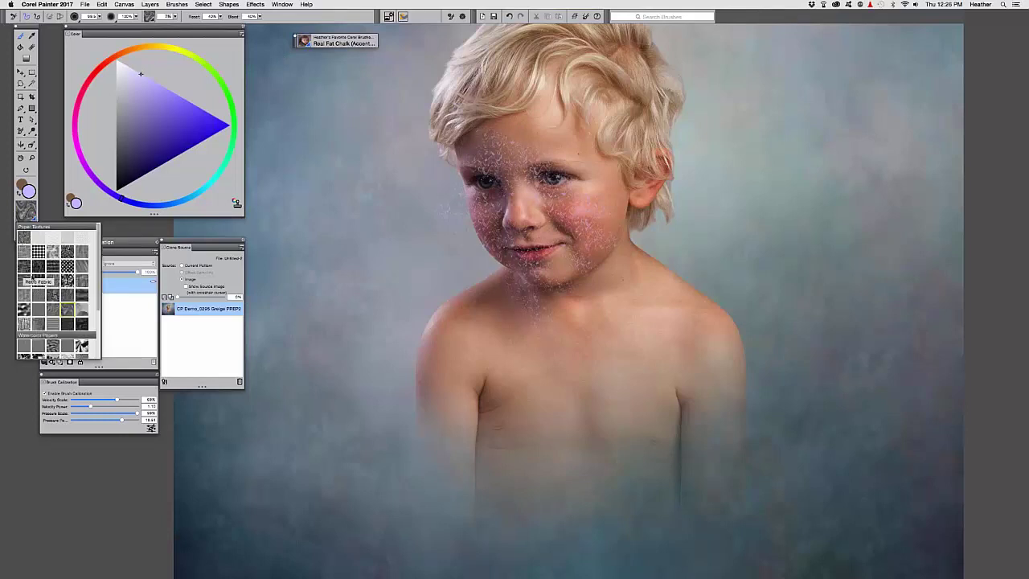
click(53, 266)
mouse_move(500, 165)
mouse_down()
mouse_move(574, 228)
mouse_move(553, 278)
mouse_move(567, 228)
mouse_move(595, 201)
mouse_move(474, 196)
mouse_move(519, 314)
mouse_move(573, 239)
mouse_move(470, 164)
mouse_up()
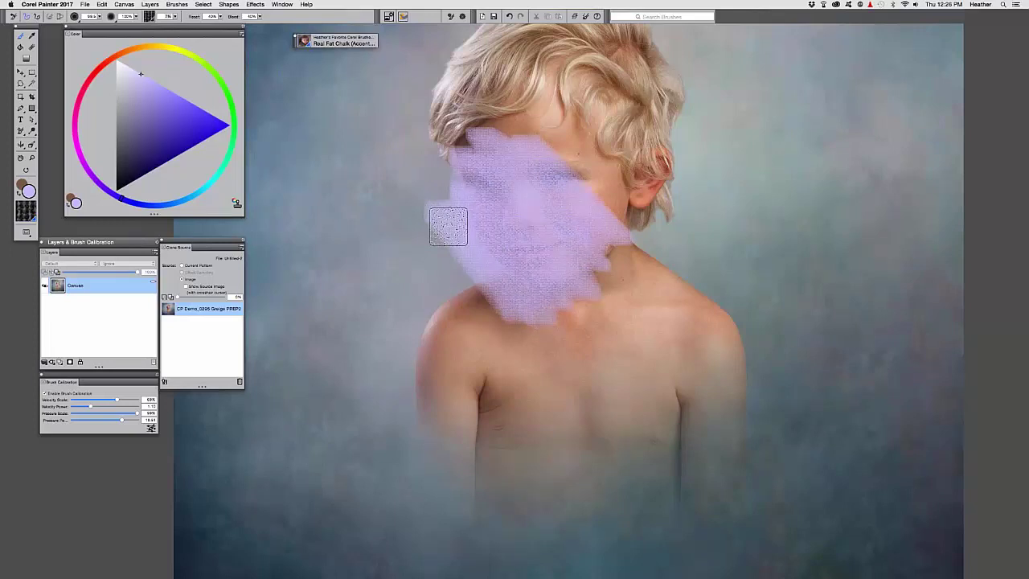
Step: Toggle the tracing paper on and off repeatedly to compare the chalked clone with its source image
key(super+t)
key(super+t)
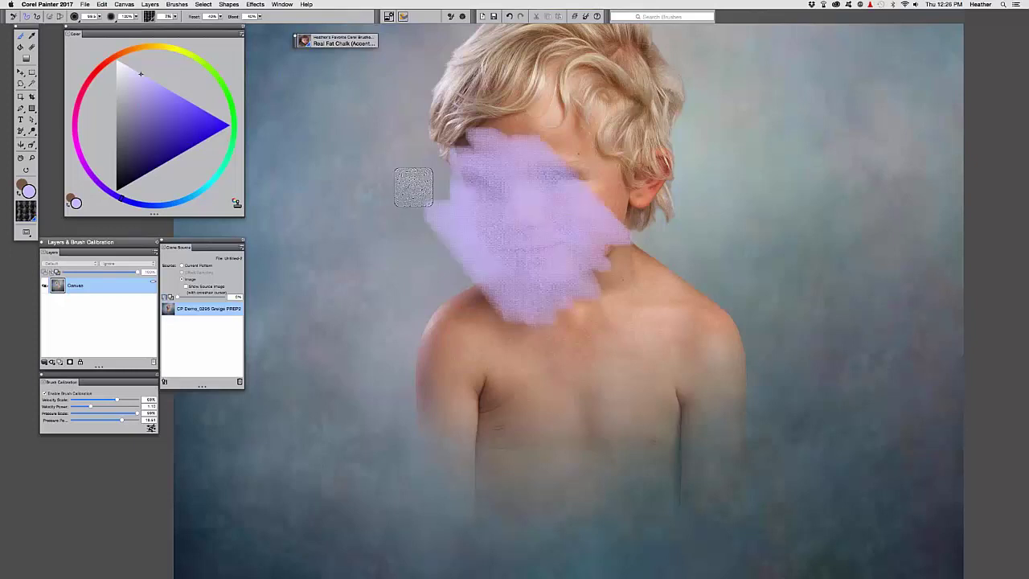
key(super+t)
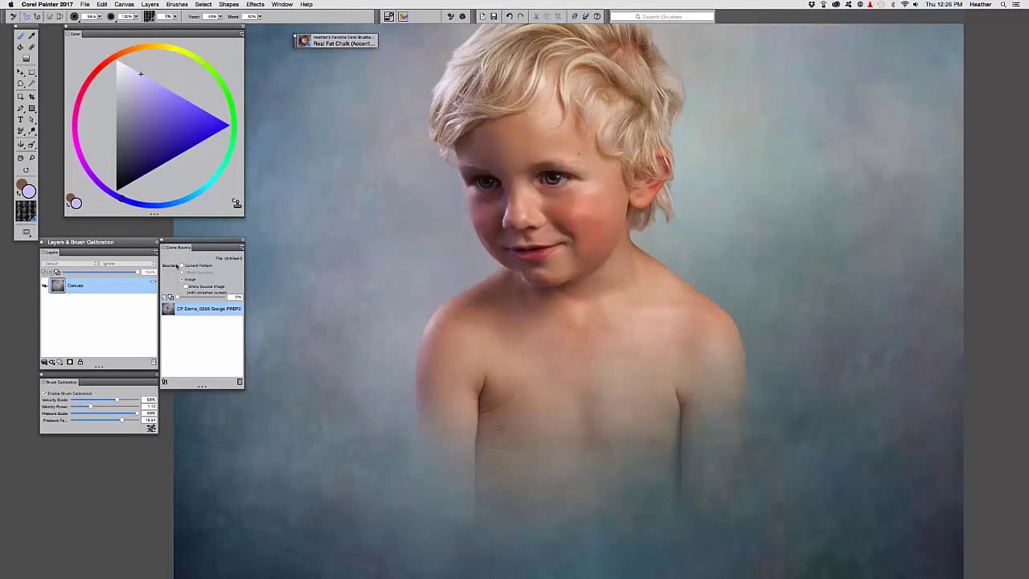
key(super+t)
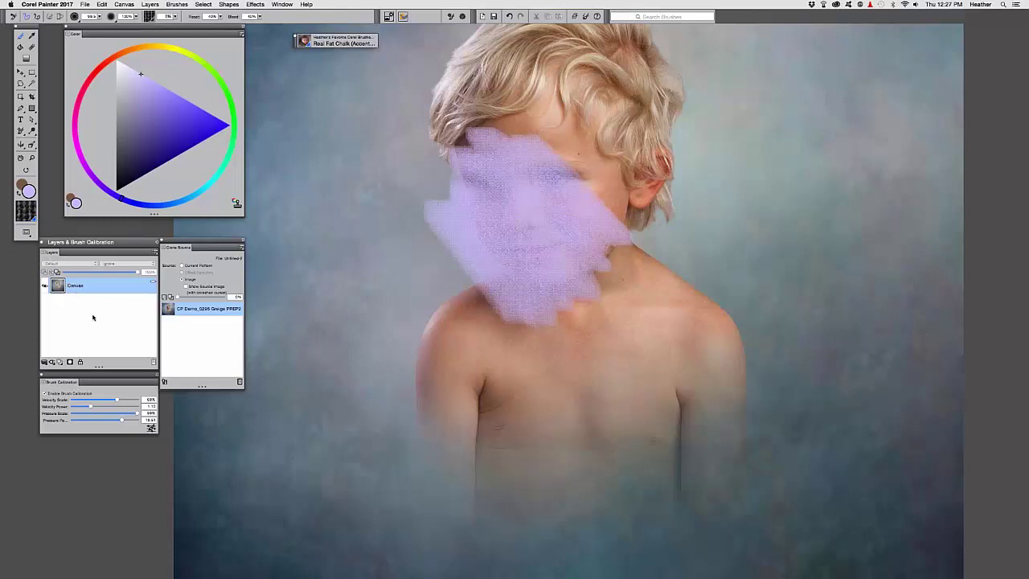
key(super+t)
key(super+t)
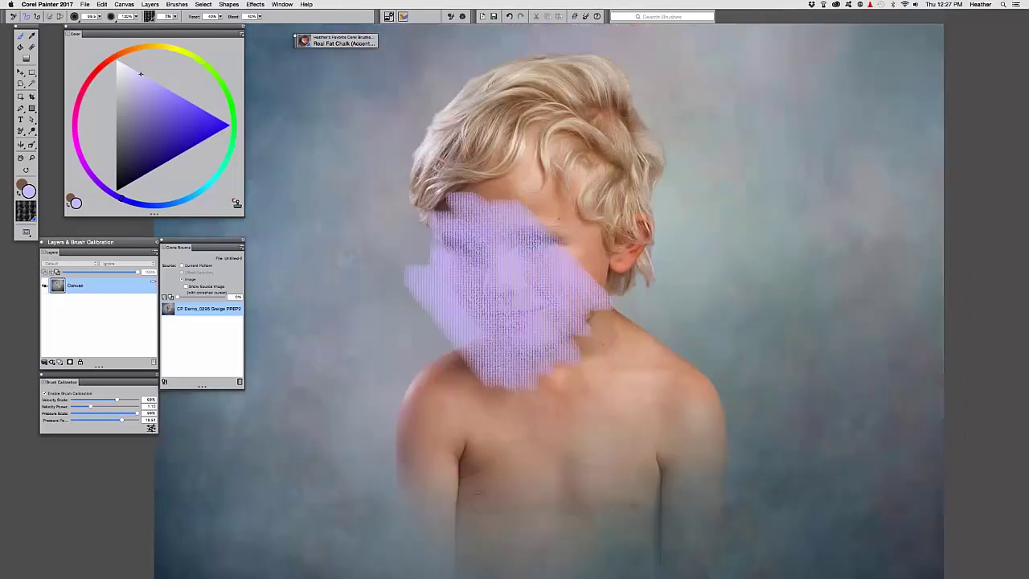
key(super+t)
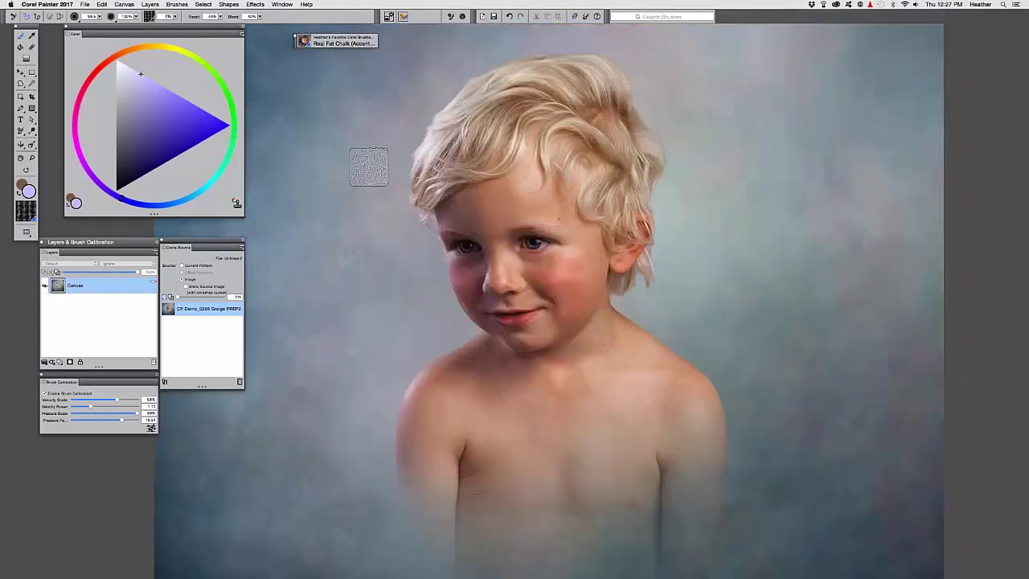
key(super+t)
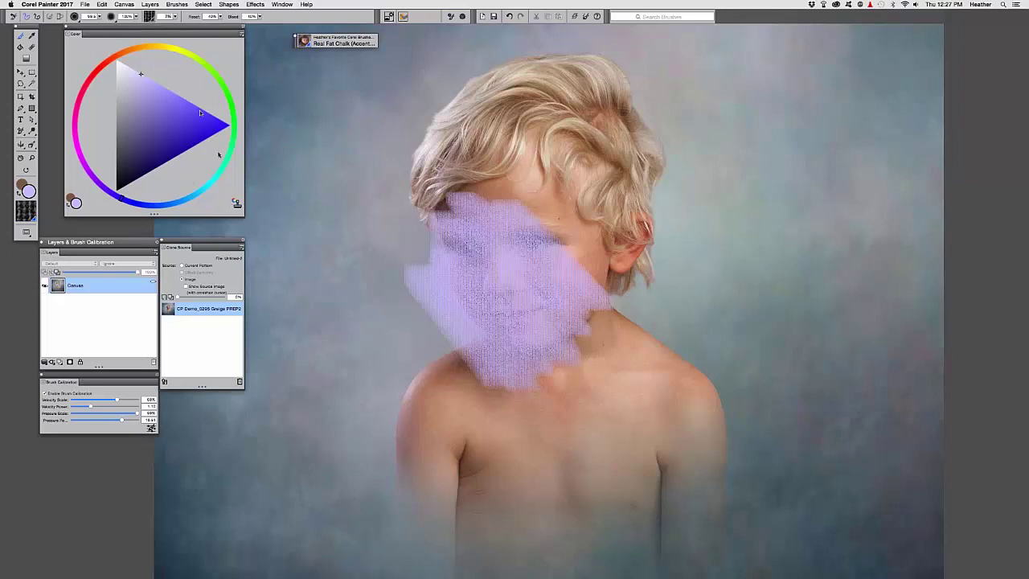
Step: Turn Clone Color on and back off, and toggle the tracing paper on and off once more
click(236, 203)
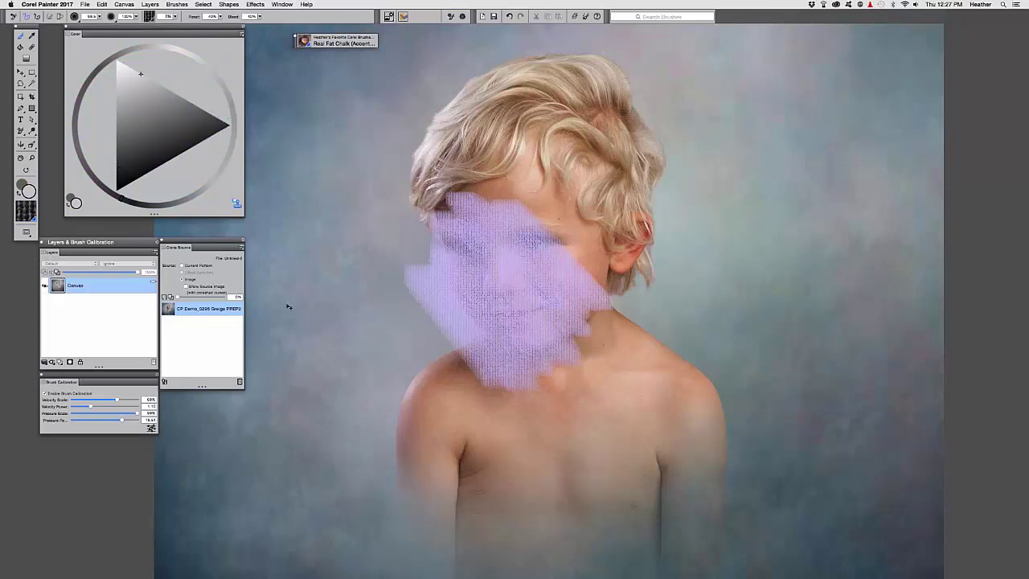
click(236, 203)
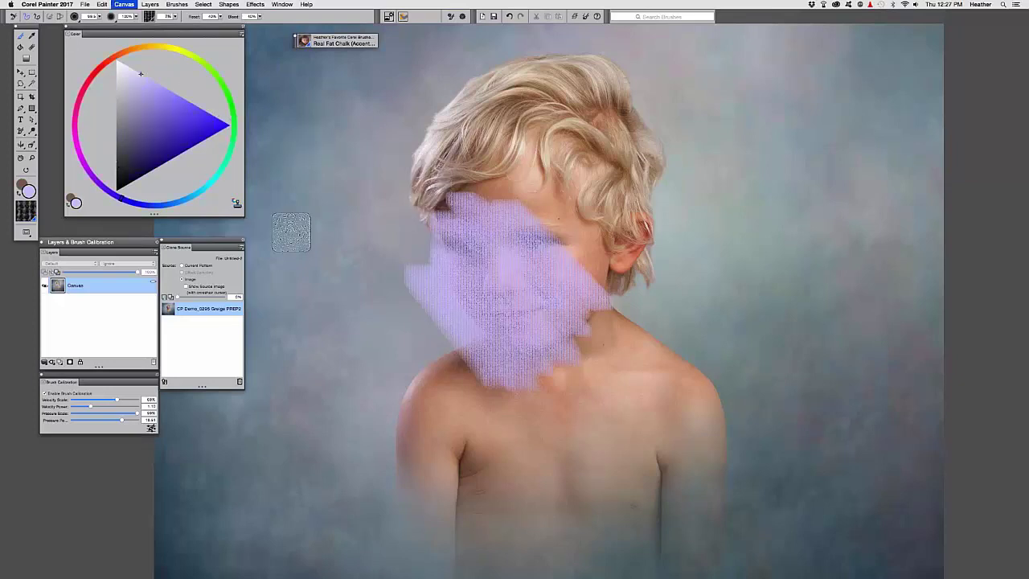
key(super+t)
key(super+t)
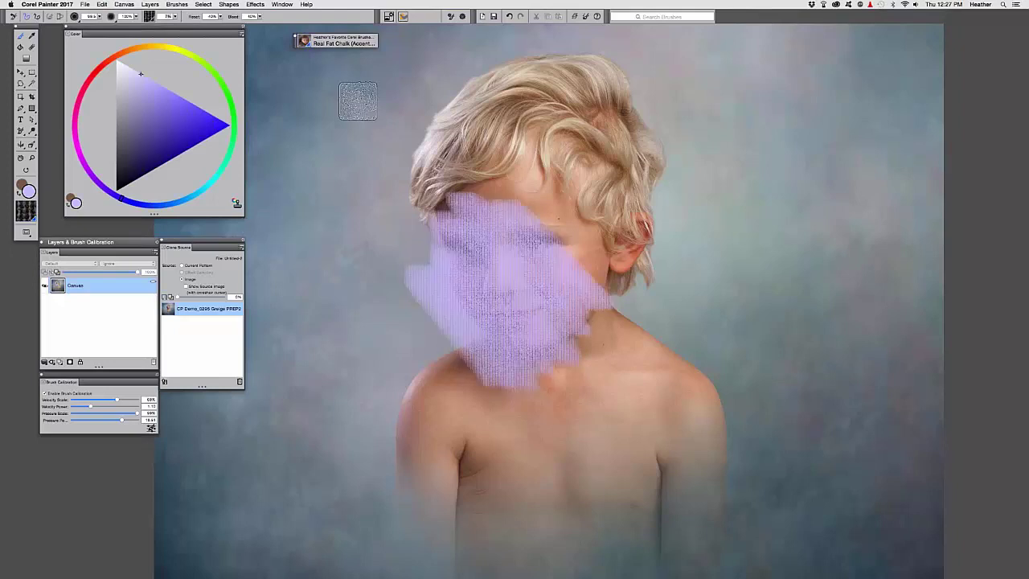
Step: Choose the Straight Cloner 2 brush and paint the source image back over the lavender chalk on the face
key(super+plus)
click(335, 41)
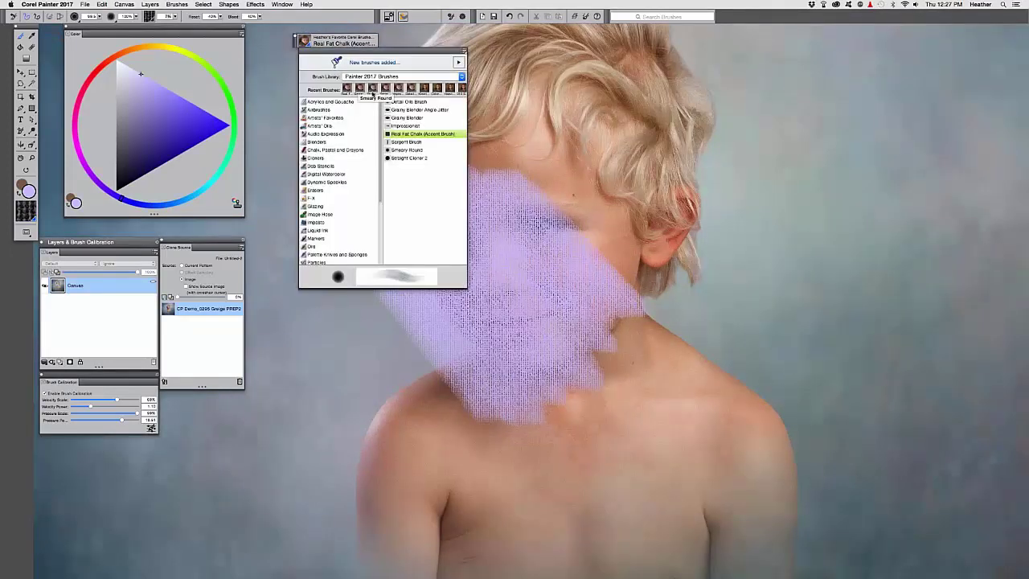
click(402, 150)
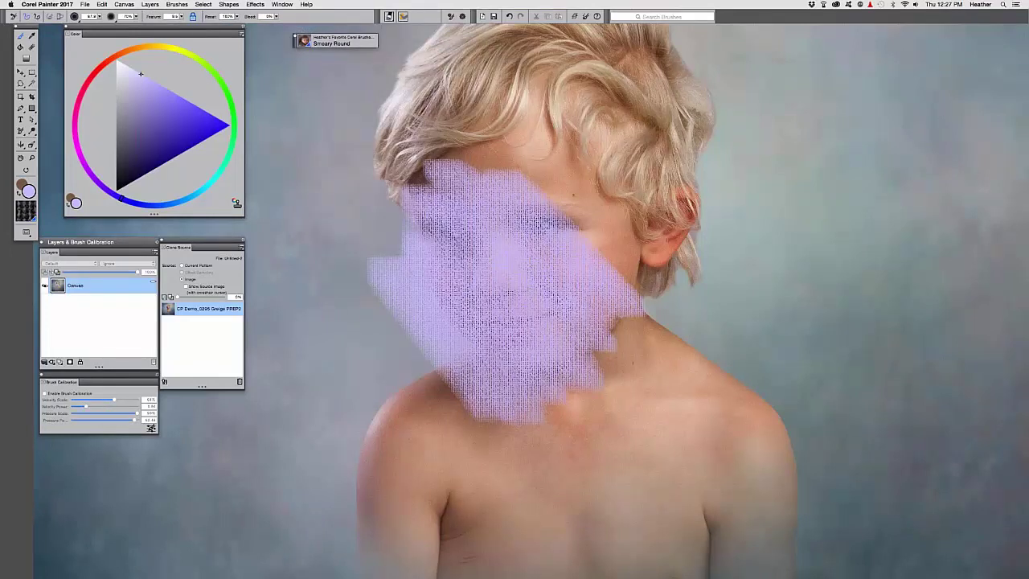
click(330, 42)
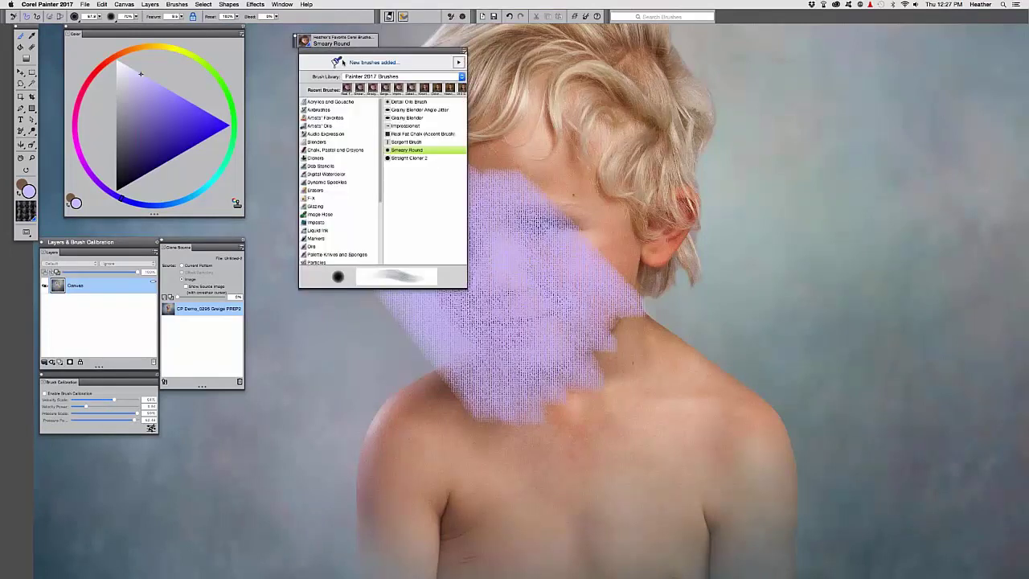
click(402, 157)
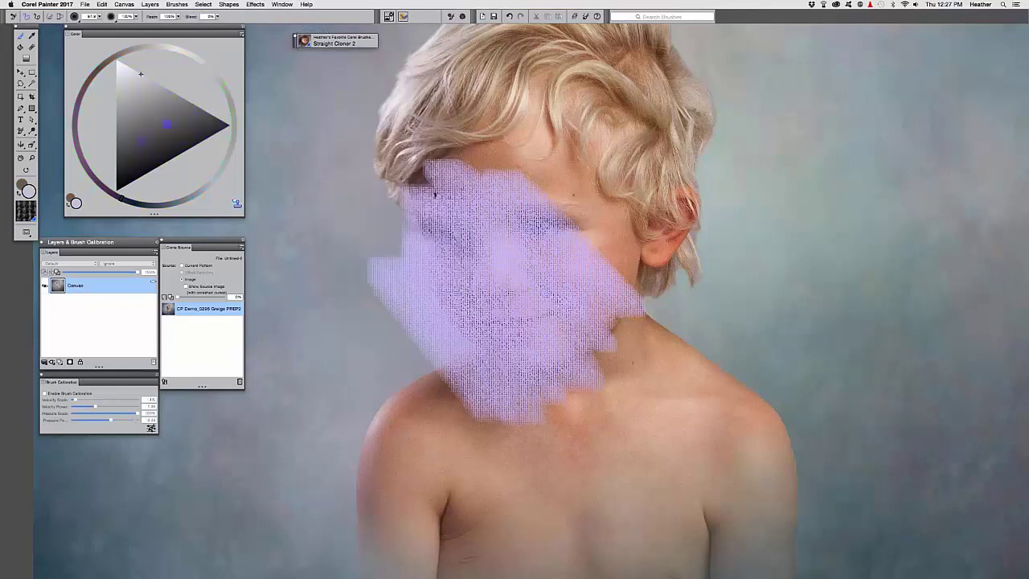
mouse_move(434, 193)
mouse_down()
mouse_move(393, 269)
mouse_move(450, 378)
mouse_move(520, 409)
mouse_move(483, 241)
mouse_move(579, 273)
mouse_move(616, 340)
mouse_move(631, 270)
mouse_up()
Step: Select the Smeary Round brush and reset it to its default settings
click(329, 44)
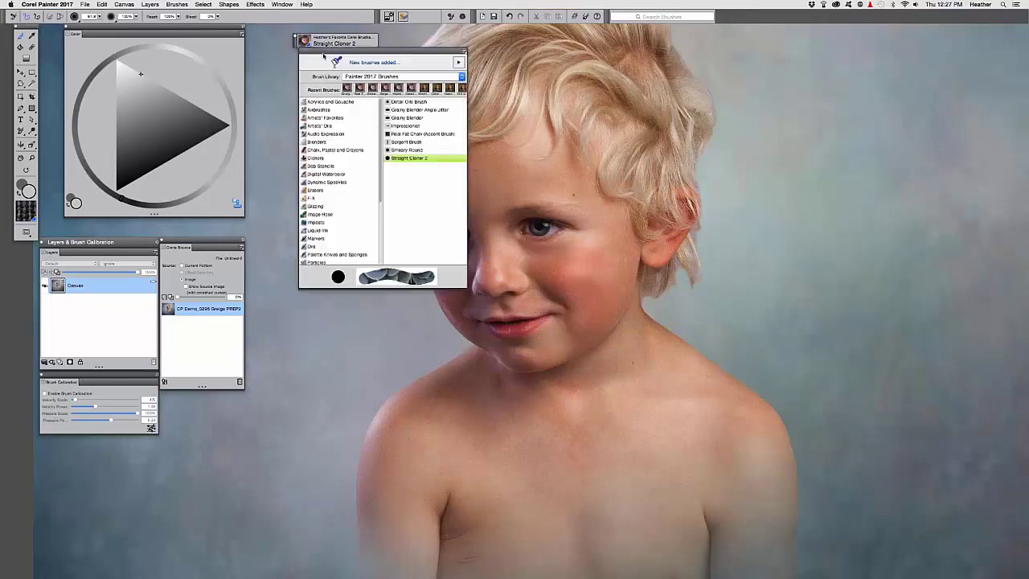
click(407, 149)
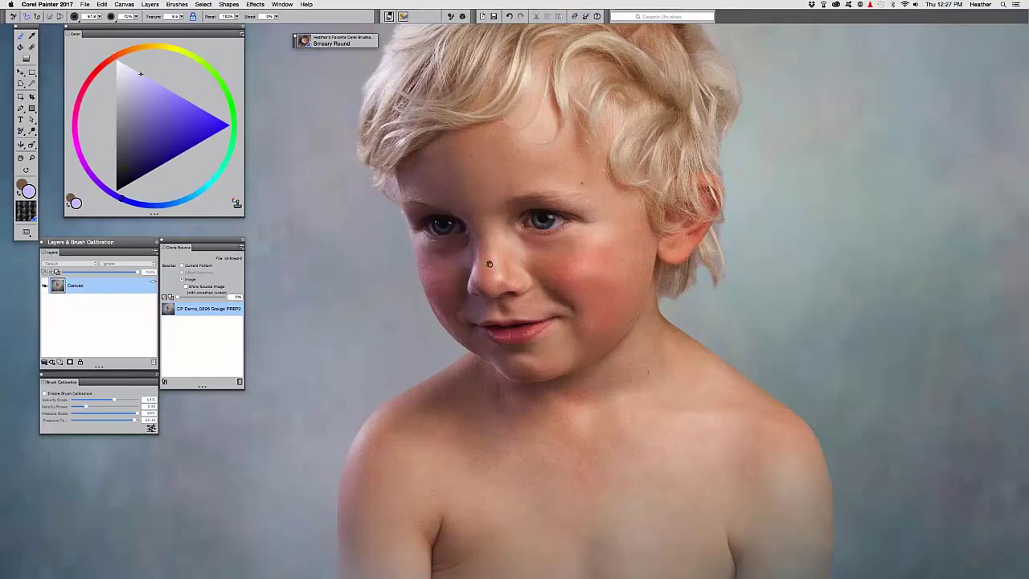
drag(489, 257, 510, 273)
key(super+plus)
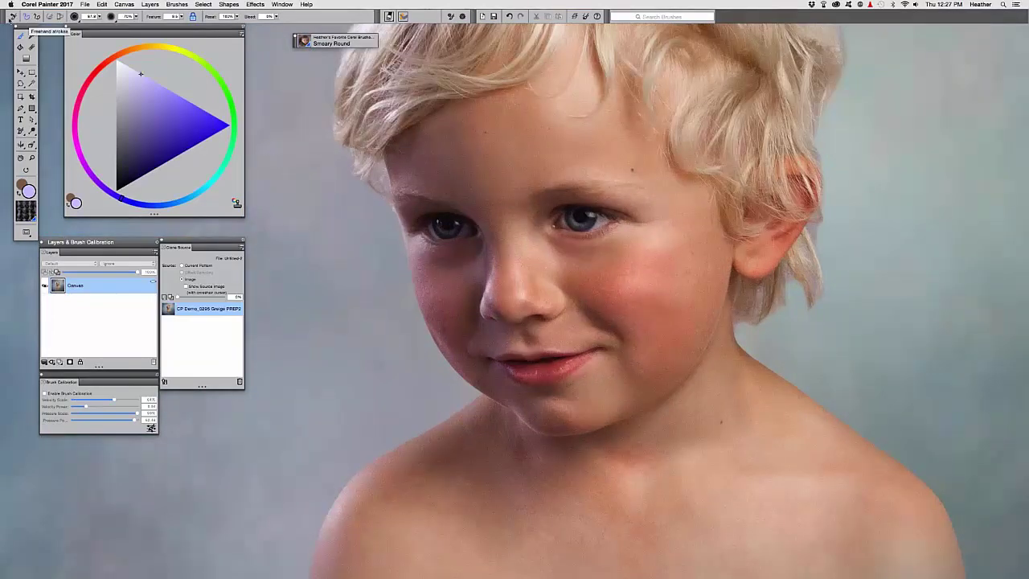
click(13, 17)
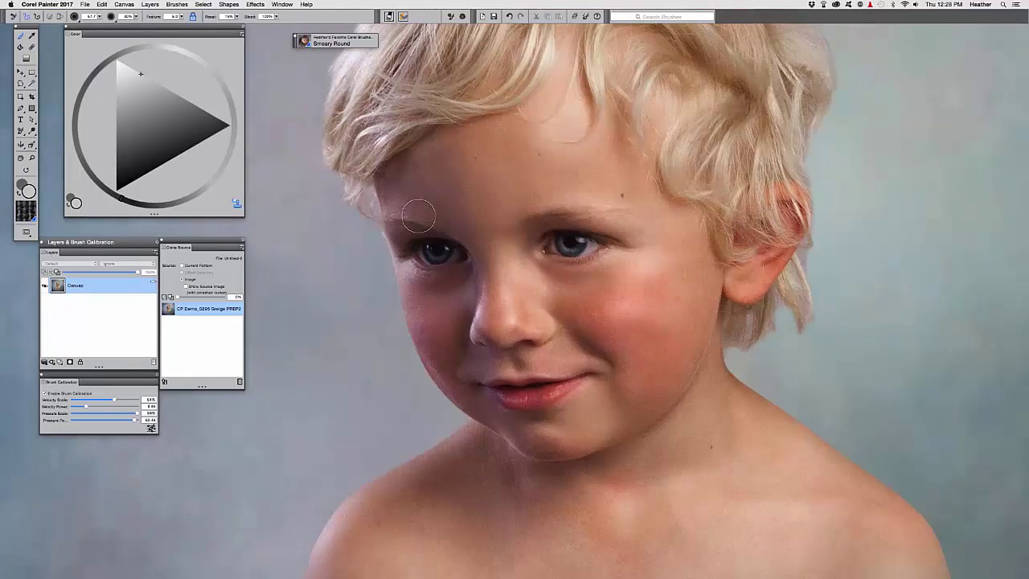
Step: Move the Color panel slightly down so there is a gap between it and the property bar
key(super+equal)
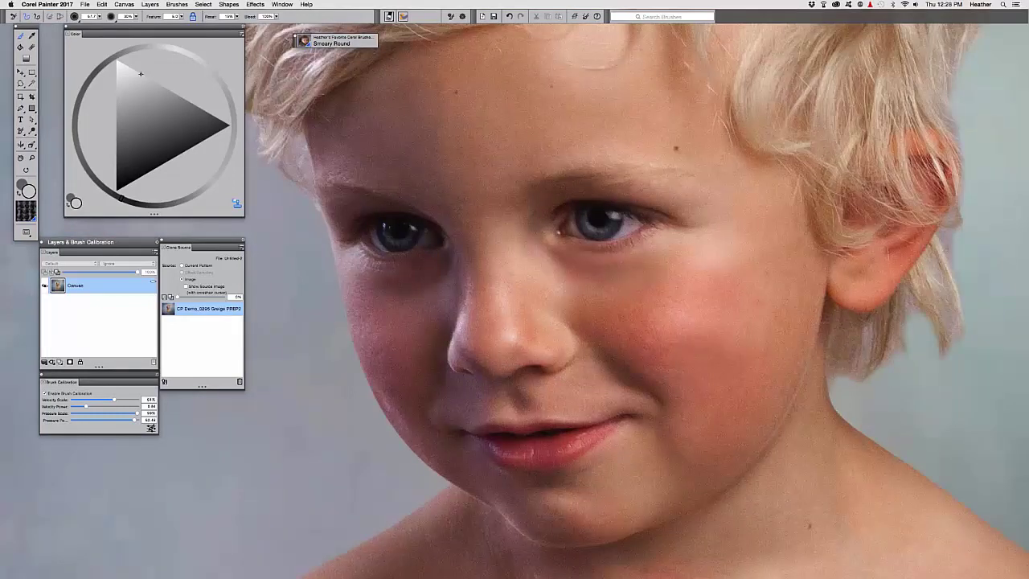
drag(501, 186, 517, 183)
drag(455, 117, 471, 100)
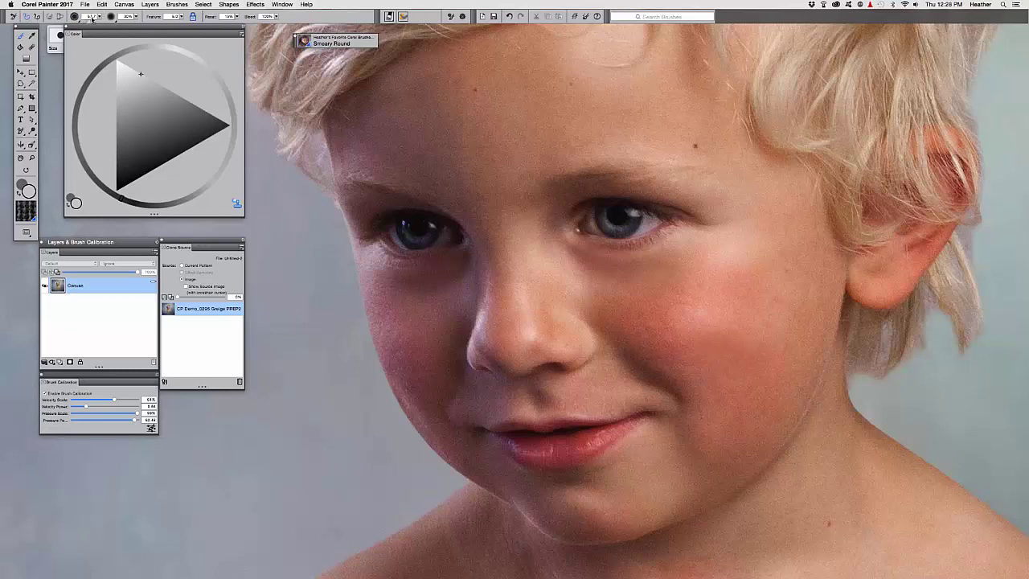
drag(111, 27, 111, 46)
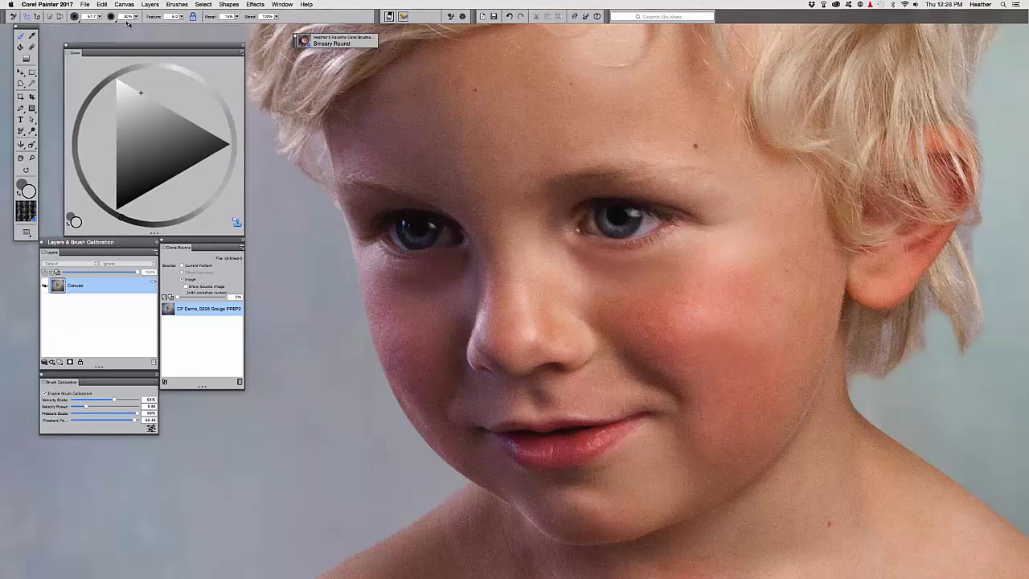
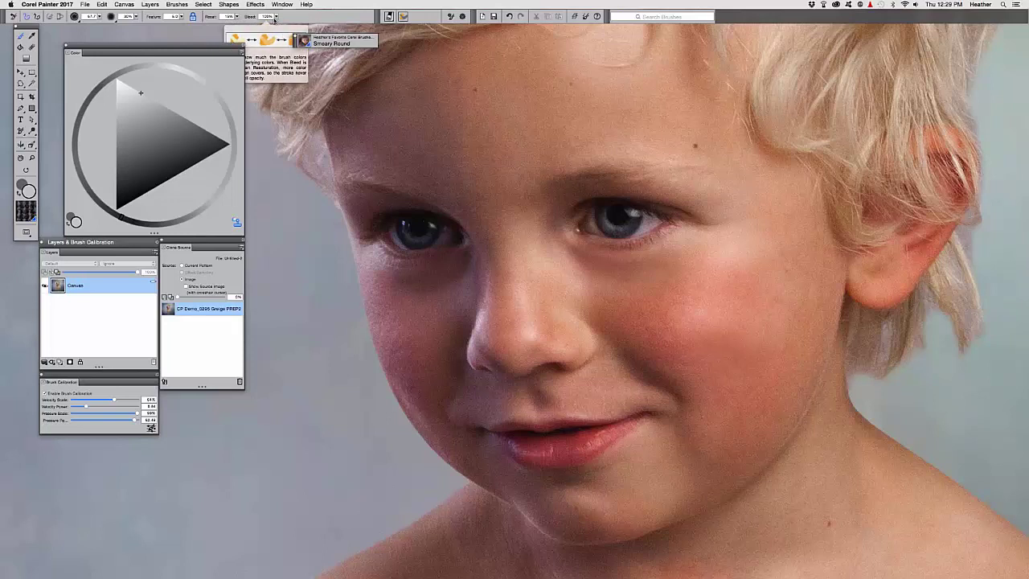
Step: Try broad Smeary Round strokes diagonally across the boy's face and undo them
key(super+minus)
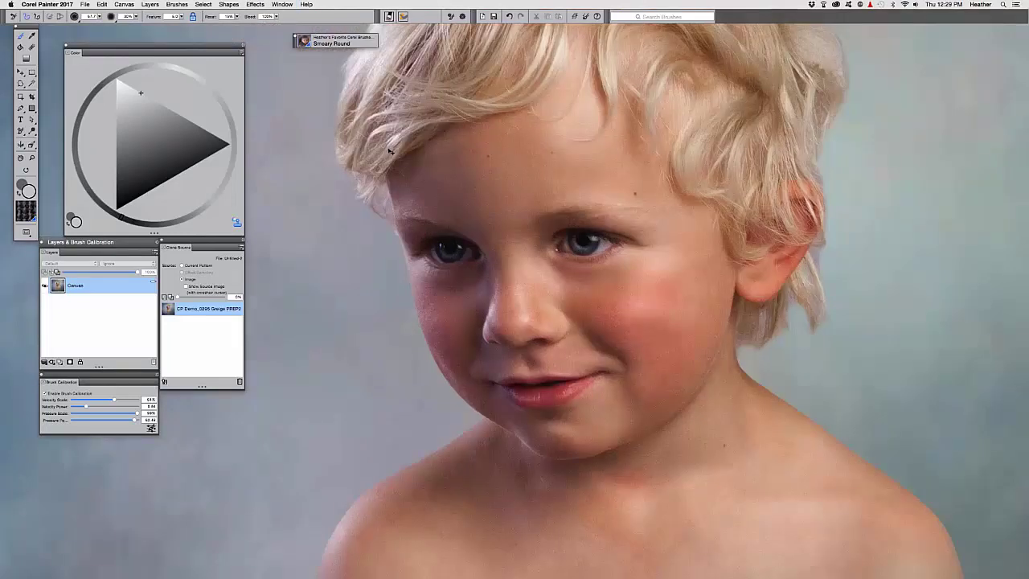
mouse_move(709, 232)
mouse_down()
mouse_move(643, 327)
mouse_move(645, 356)
mouse_move(754, 377)
mouse_move(654, 305)
mouse_move(708, 402)
mouse_move(673, 420)
mouse_move(470, 301)
mouse_move(386, 235)
mouse_move(625, 416)
mouse_move(402, 200)
mouse_move(499, 270)
mouse_up()
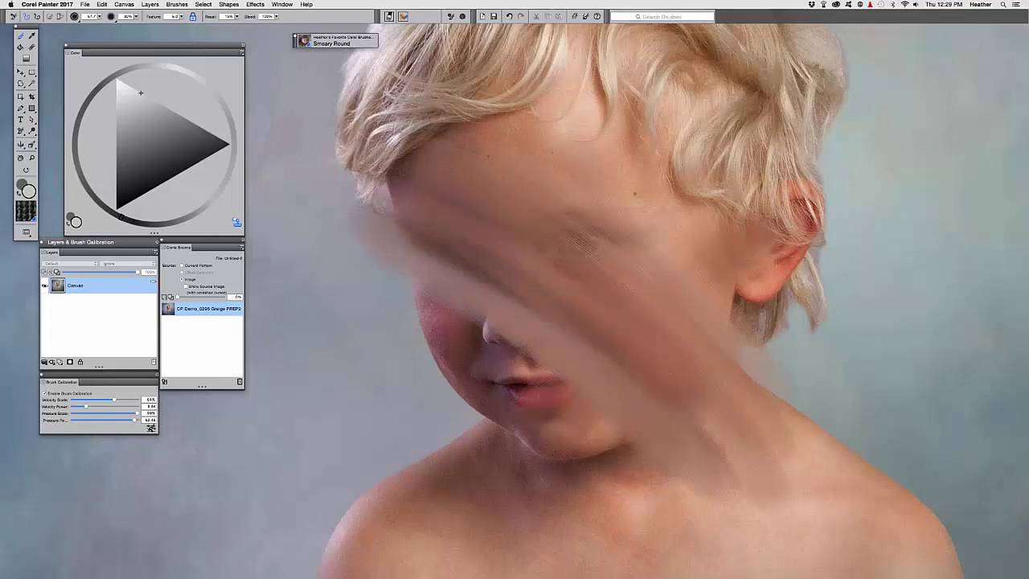
mouse_move(402, 206)
mouse_down()
mouse_move(446, 298)
mouse_move(442, 370)
mouse_move(435, 301)
mouse_move(455, 370)
mouse_move(468, 283)
mouse_move(475, 367)
mouse_move(470, 267)
mouse_up()
key(super+z)
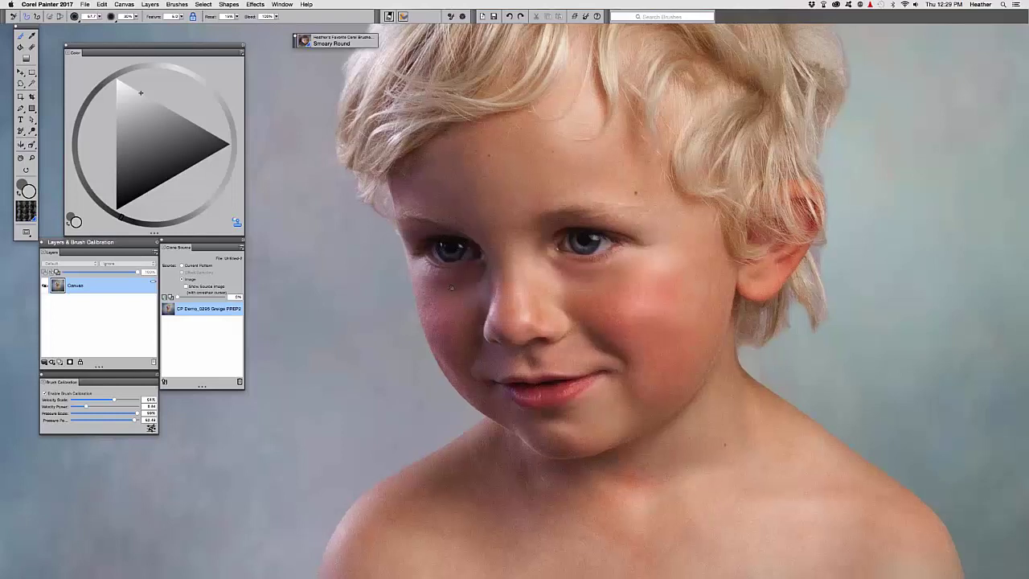
drag(451, 287, 463, 283)
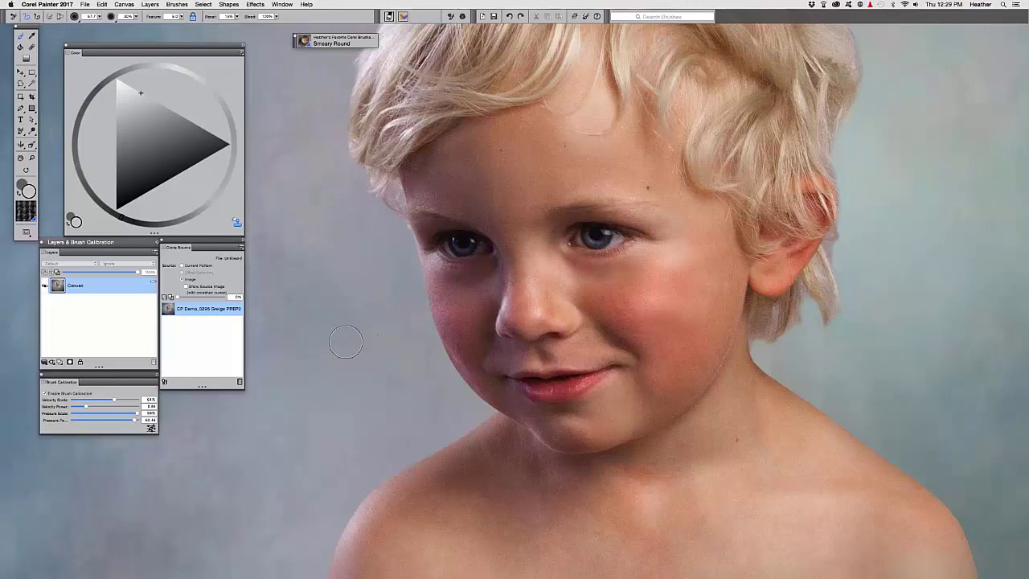
drag(340, 266, 322, 159)
mouse_move(394, 311)
mouse_down()
mouse_move(421, 346)
mouse_move(423, 316)
mouse_up()
key(super+z)
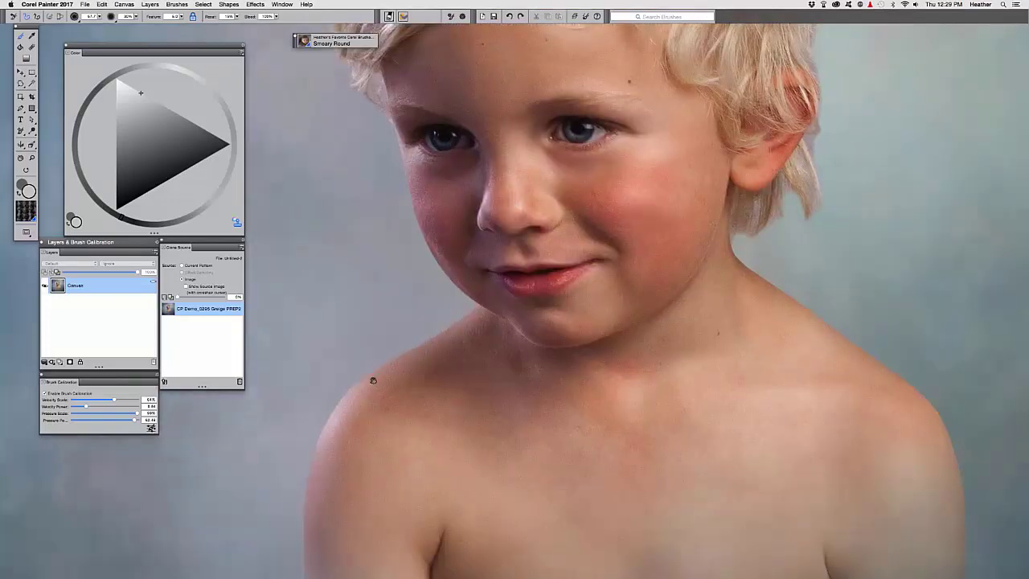
Step: Add a new layer, reduce the brush size, turn off clone color and choose a very dark blue
scroll(373, 381, up, 5)
key(super+shift+n)
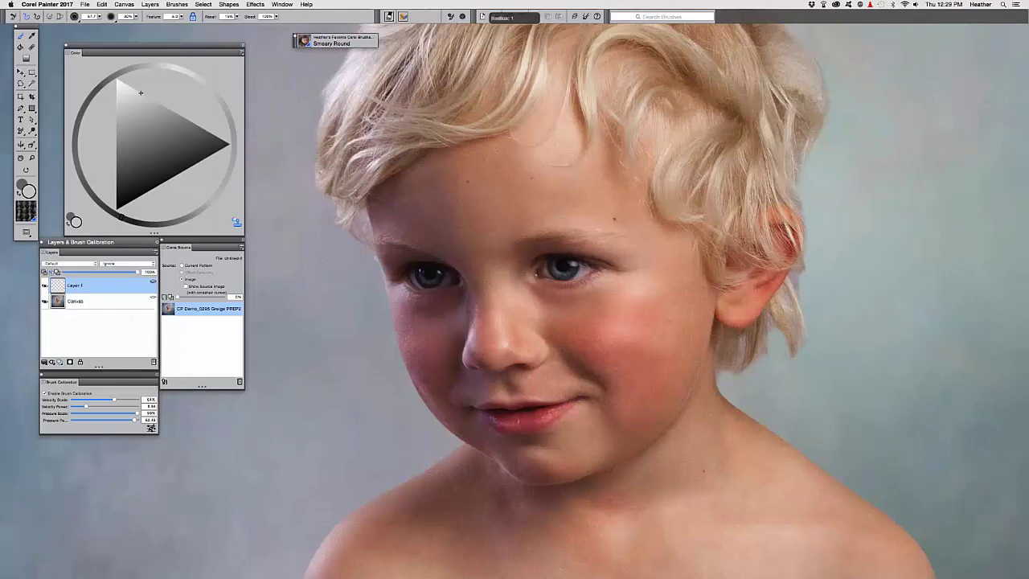
key(bracketleft)
click(238, 222)
click(139, 164)
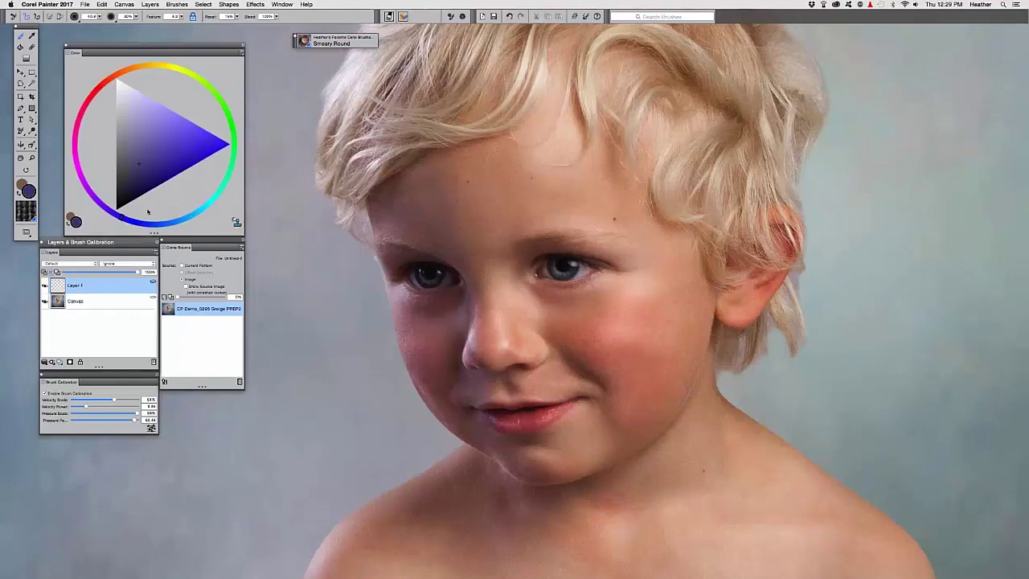
drag(148, 211, 148, 217)
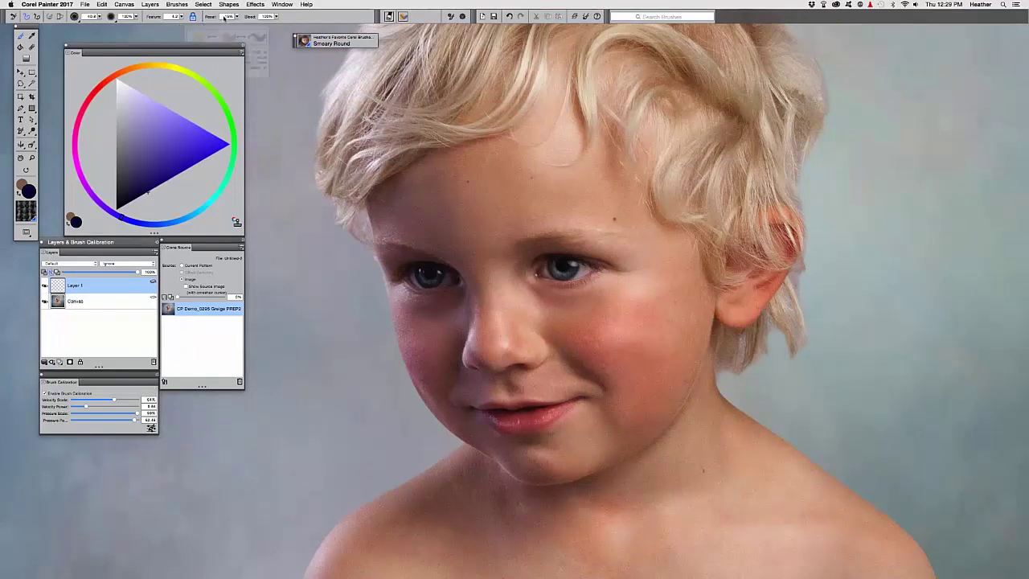
Step: Set the brush to 100% resaturation and 0% bleed so that it lays down solid color
key(Tab)
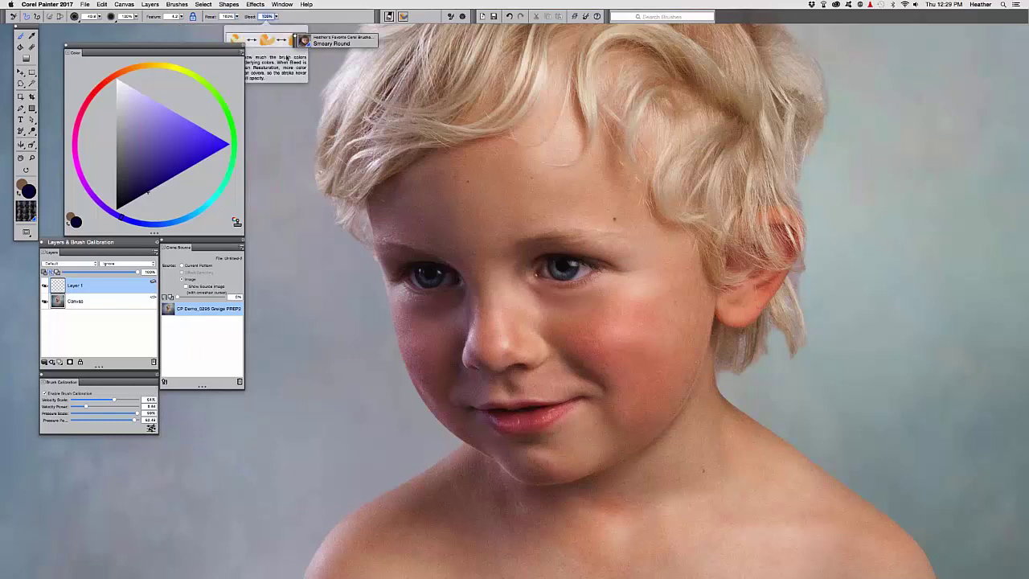
text(0)
key(Return)
key(super+plus)
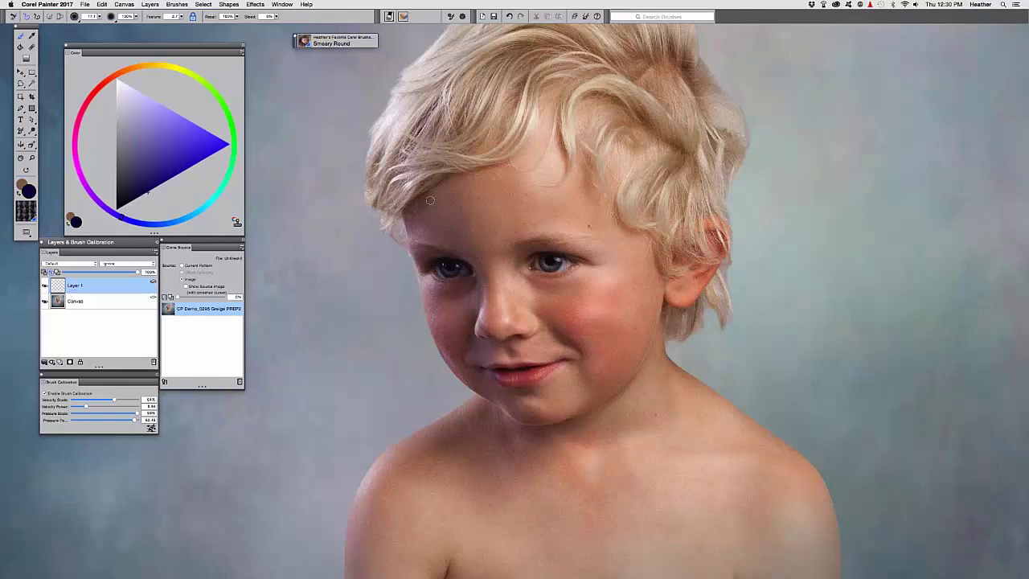
Step: Outline the darkest shadow shapes in dark blue at the temple, shaded eye, nose, smile crease and mouth corner
mouse_move(433, 186)
mouse_down()
mouse_move(439, 180)
mouse_move(405, 212)
mouse_up()
mouse_move(412, 252)
mouse_down()
mouse_move(467, 260)
mouse_move(441, 288)
mouse_move(463, 291)
mouse_move(459, 339)
mouse_move(445, 347)
mouse_move(470, 357)
mouse_move(476, 300)
mouse_move(493, 337)
mouse_up()
drag(505, 346, 510, 351)
drag(553, 326, 584, 352)
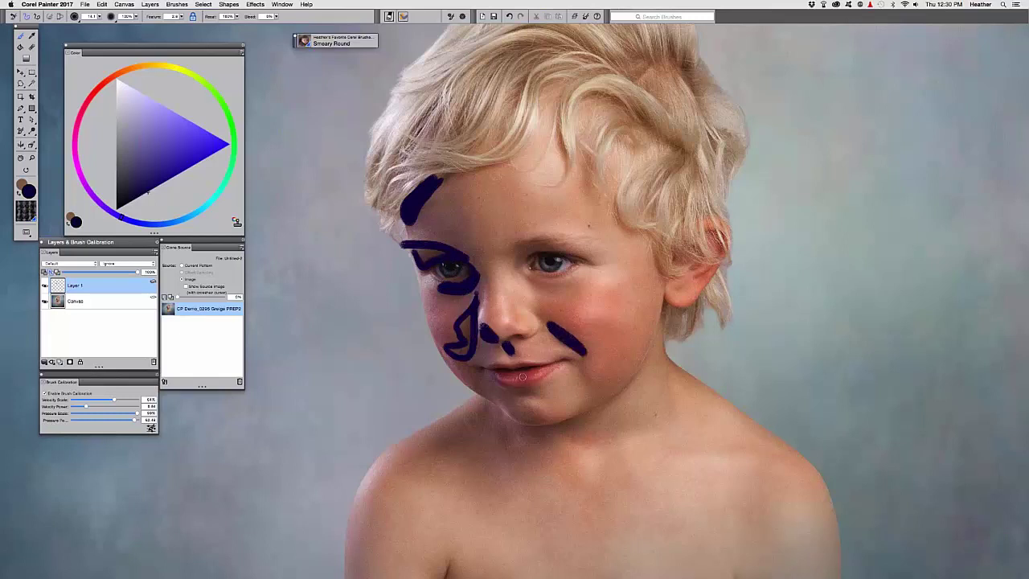
mouse_move(522, 376)
mouse_down()
mouse_move(517, 422)
mouse_move(456, 373)
mouse_move(505, 372)
mouse_up()
mouse_move(540, 324)
mouse_down()
mouse_move(538, 305)
mouse_move(569, 333)
mouse_up()
Step: Choose a slightly lighter blue and map the remaining planes of the forehead, nose, cheeks, jaw and chin
click(147, 169)
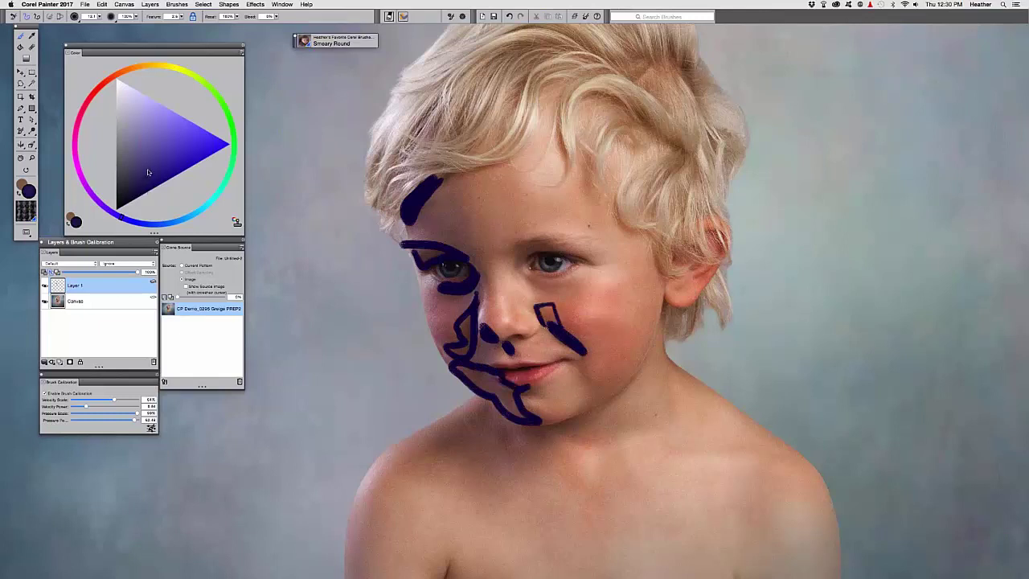
mouse_move(436, 187)
mouse_down()
mouse_move(464, 180)
mouse_move(479, 269)
mouse_up()
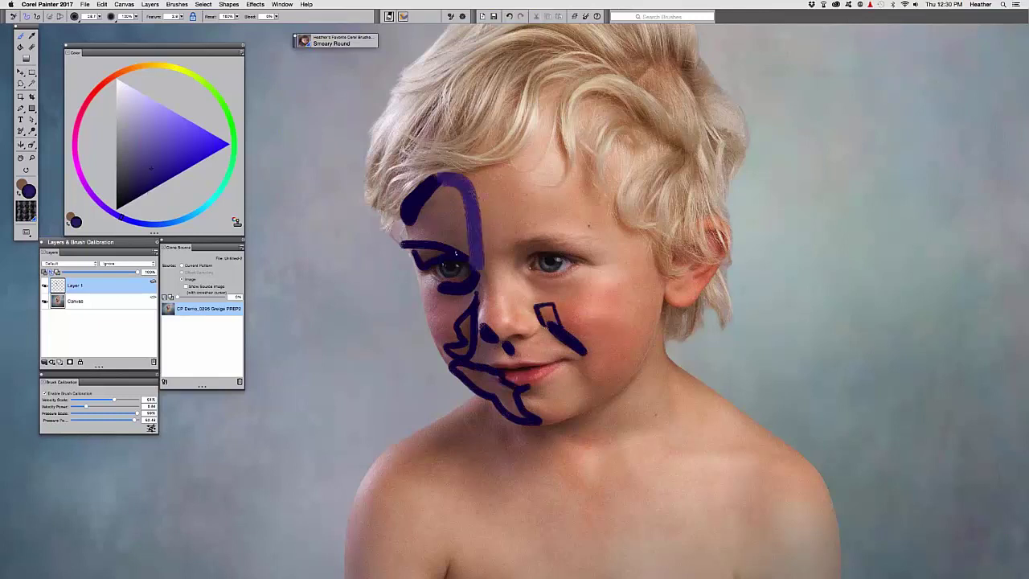
drag(395, 219, 438, 245)
mouse_move(441, 288)
mouse_down()
mouse_move(447, 353)
mouse_move(481, 348)
mouse_move(493, 357)
mouse_up()
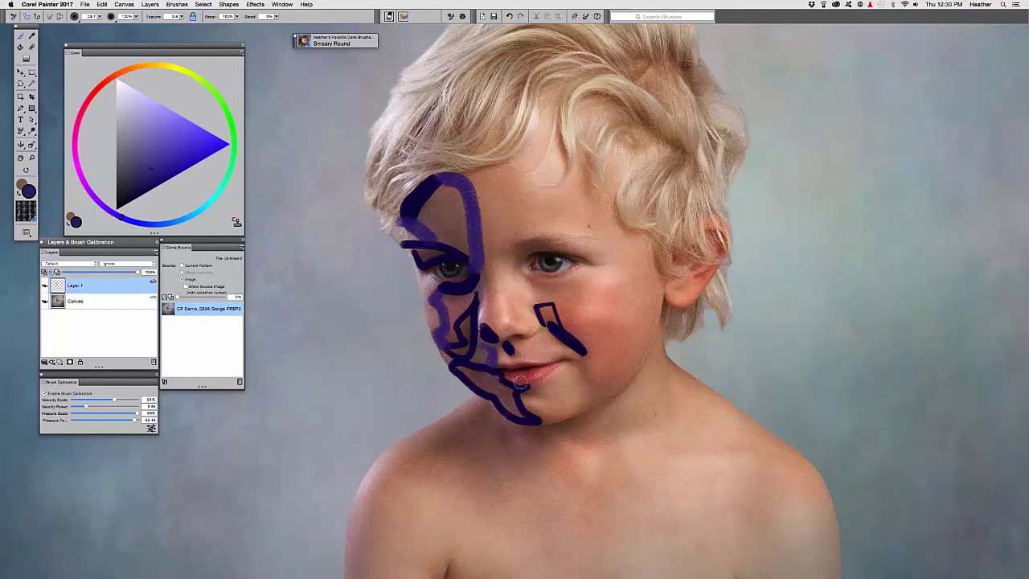
drag(529, 413, 563, 416)
mouse_move(570, 366)
mouse_down()
mouse_move(582, 411)
mouse_move(639, 375)
mouse_move(574, 406)
mouse_up()
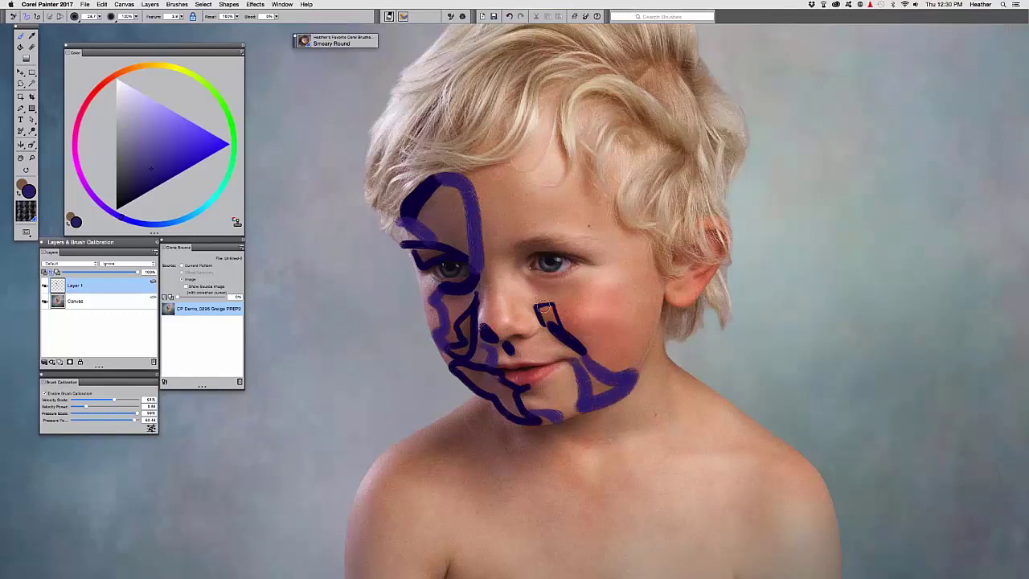
mouse_move(530, 283)
mouse_down()
mouse_move(581, 283)
mouse_move(596, 325)
mouse_move(624, 294)
mouse_move(659, 317)
mouse_move(631, 376)
mouse_move(518, 310)
mouse_move(529, 321)
mouse_move(492, 332)
mouse_move(484, 273)
mouse_move(526, 173)
mouse_move(548, 188)
mouse_move(593, 189)
mouse_up()
mouse_move(599, 235)
mouse_down()
mouse_move(537, 228)
mouse_move(627, 266)
mouse_move(619, 285)
mouse_move(579, 283)
mouse_move(632, 220)
mouse_up()
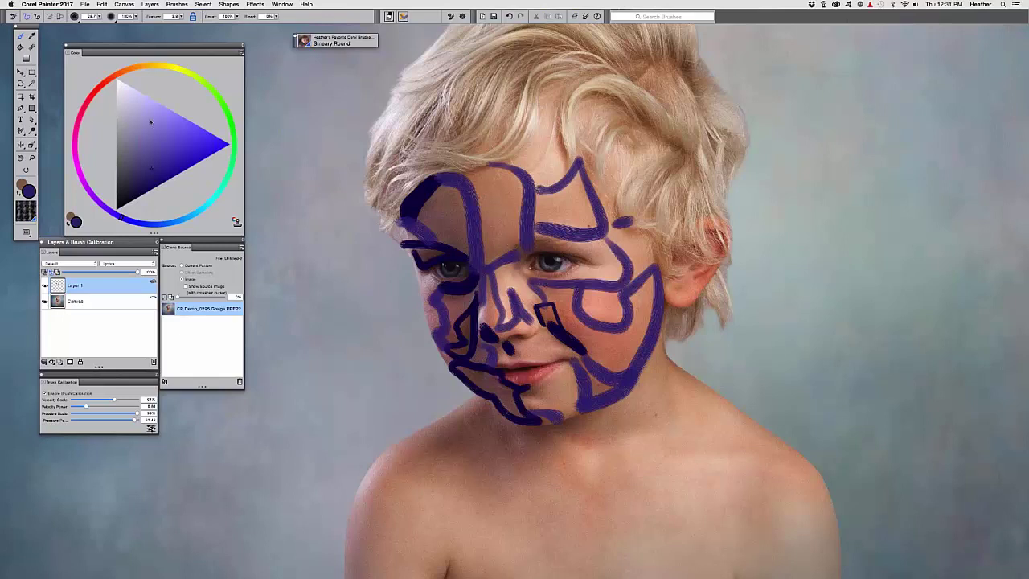
Step: Hide the Canvas and try wide brown arcs across the head on a new layer, undoing them
click(45, 302)
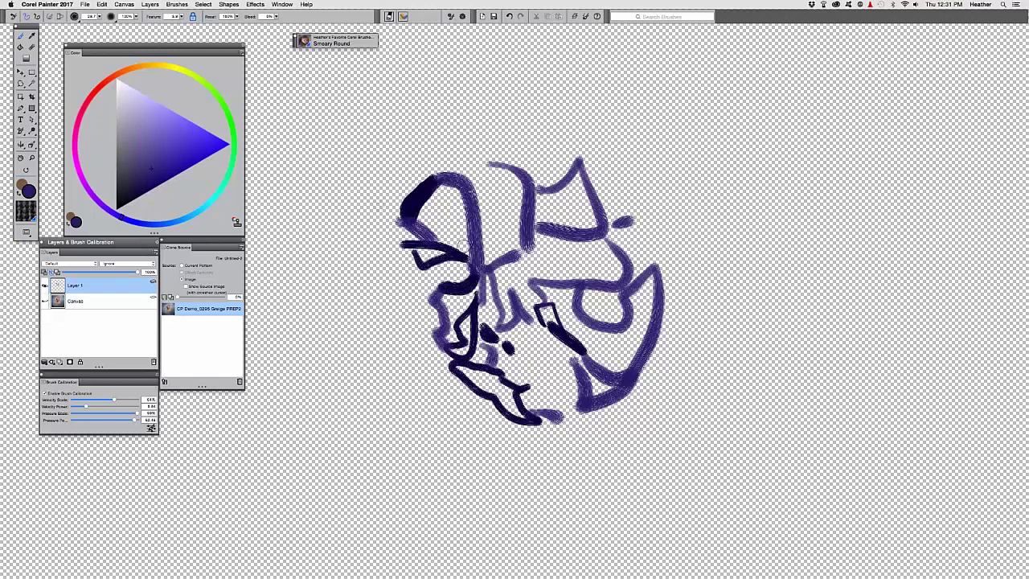
click(127, 70)
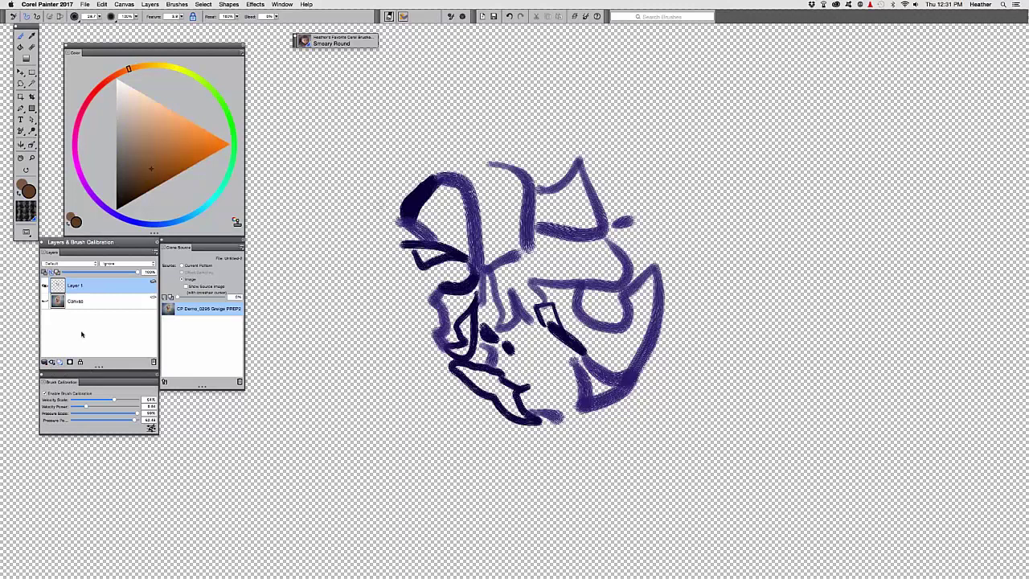
key(super+shift+n)
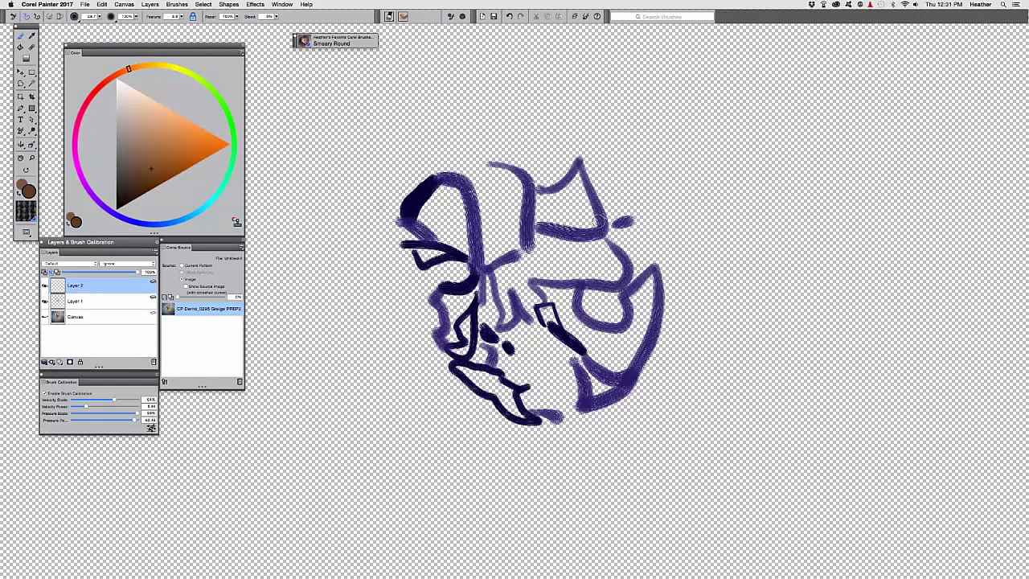
mouse_move(599, 222)
mouse_down()
mouse_move(397, 275)
mouse_move(580, 199)
mouse_move(360, 225)
mouse_move(631, 190)
mouse_move(367, 182)
mouse_move(356, 167)
mouse_move(672, 177)
mouse_move(343, 169)
mouse_move(304, 197)
mouse_up()
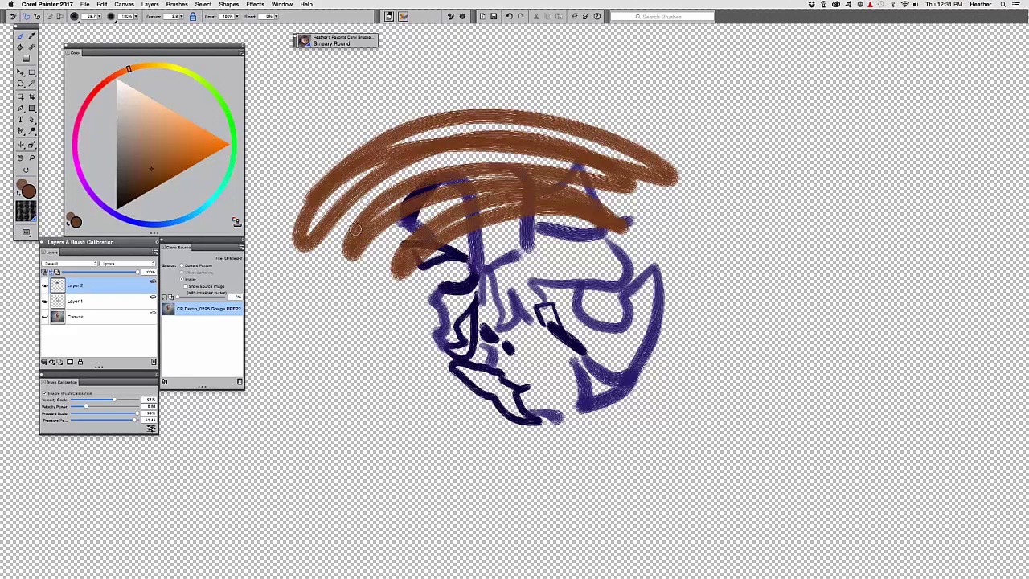
key(super+z)
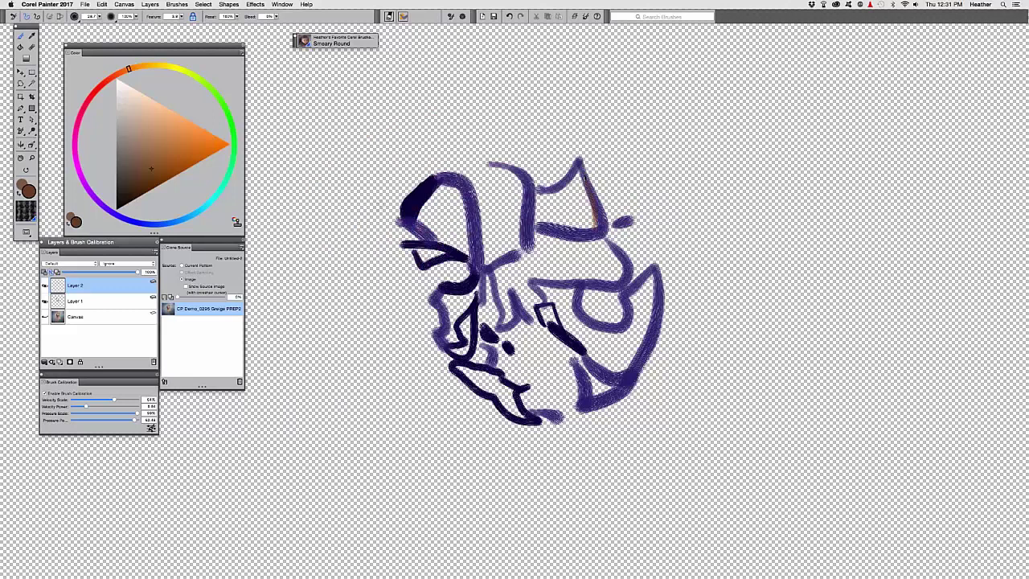
Step: Try brown hatching and bright orange strokes over the forehead shapes, and delete that layer
mouse_move(580, 167)
mouse_down()
mouse_move(593, 225)
mouse_move(578, 172)
mouse_move(585, 228)
mouse_move(572, 177)
mouse_move(568, 225)
mouse_move(553, 171)
mouse_move(555, 218)
mouse_move(534, 166)
mouse_move(527, 238)
mouse_move(519, 177)
mouse_up()
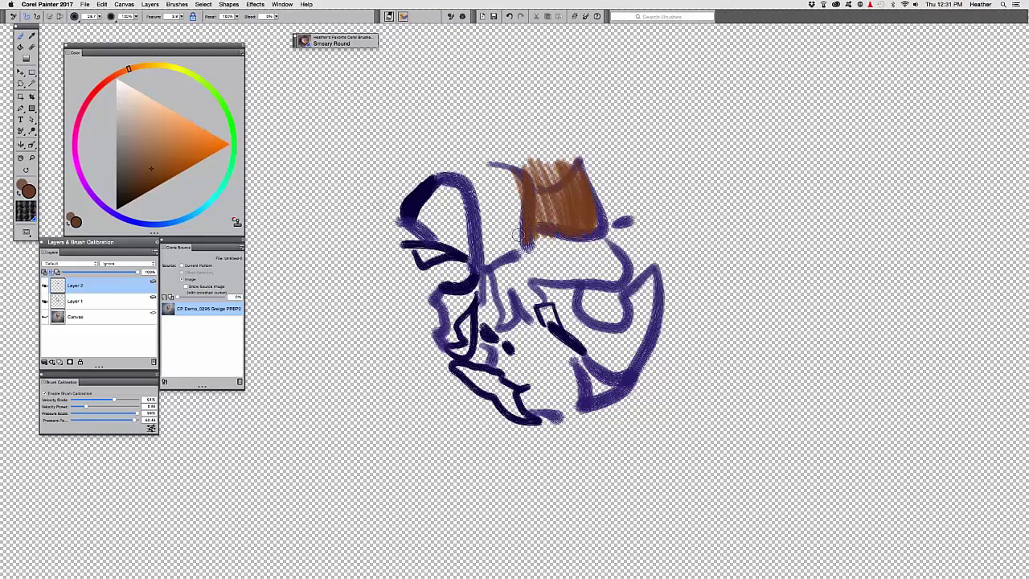
click(201, 146)
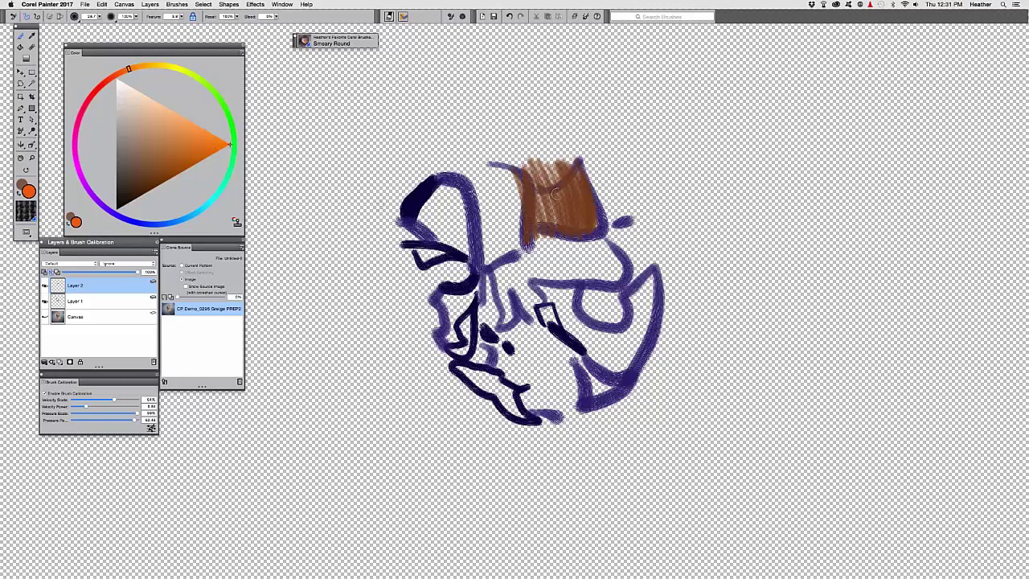
mouse_move(607, 224)
mouse_down()
mouse_move(512, 229)
mouse_move(448, 273)
mouse_up()
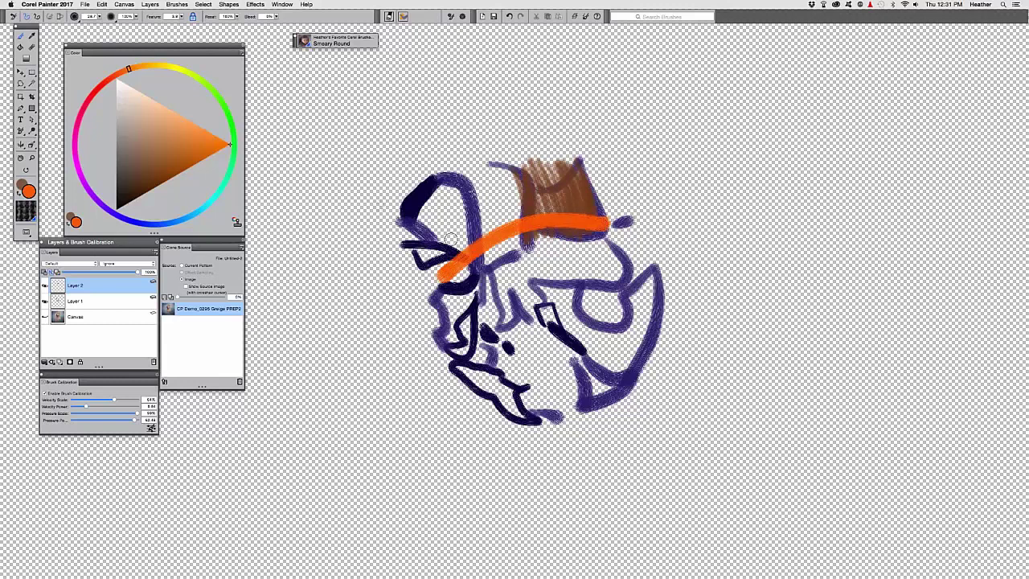
key(super+z)
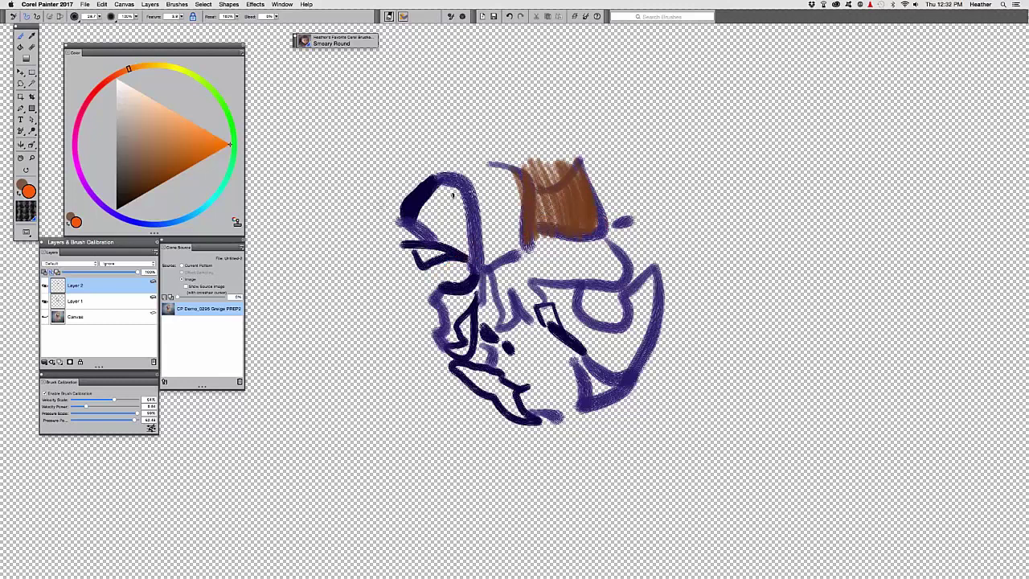
mouse_move(469, 189)
mouse_down()
mouse_move(452, 211)
mouse_move(483, 206)
mouse_move(461, 219)
mouse_move(475, 260)
mouse_up()
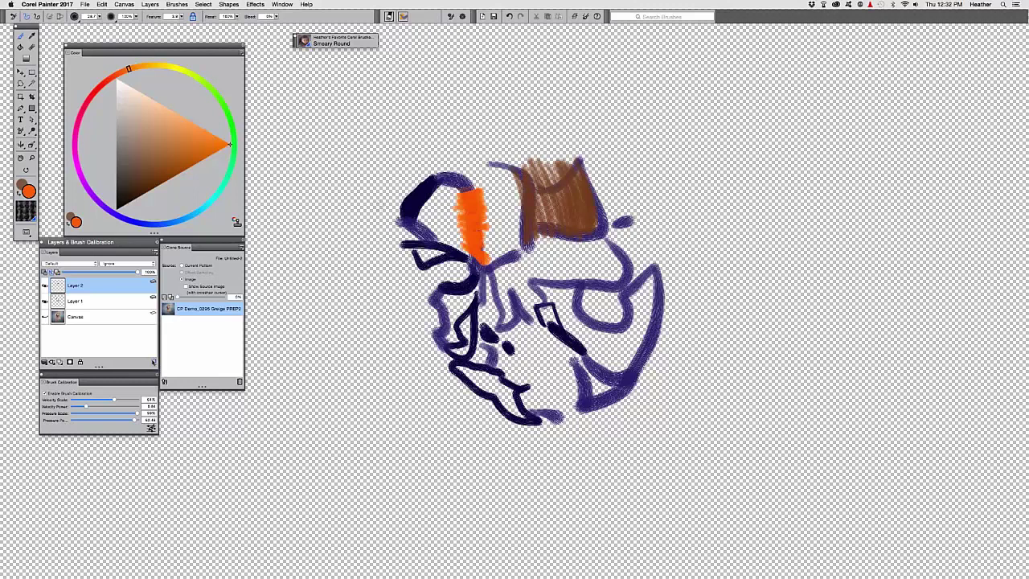
click(153, 362)
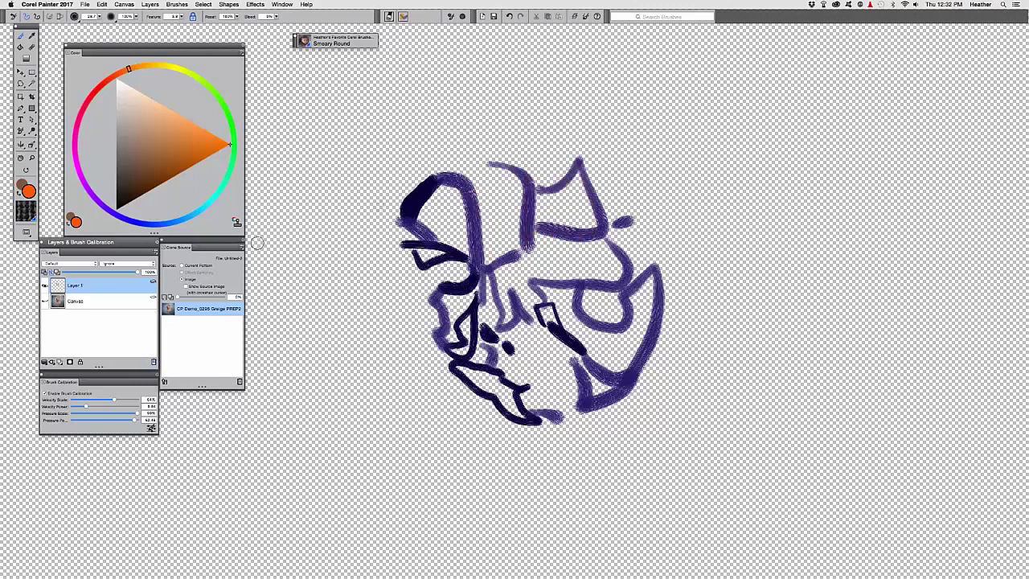
Step: Show the Canvas, hide the blue outline layer and add a new empty layer
click(45, 300)
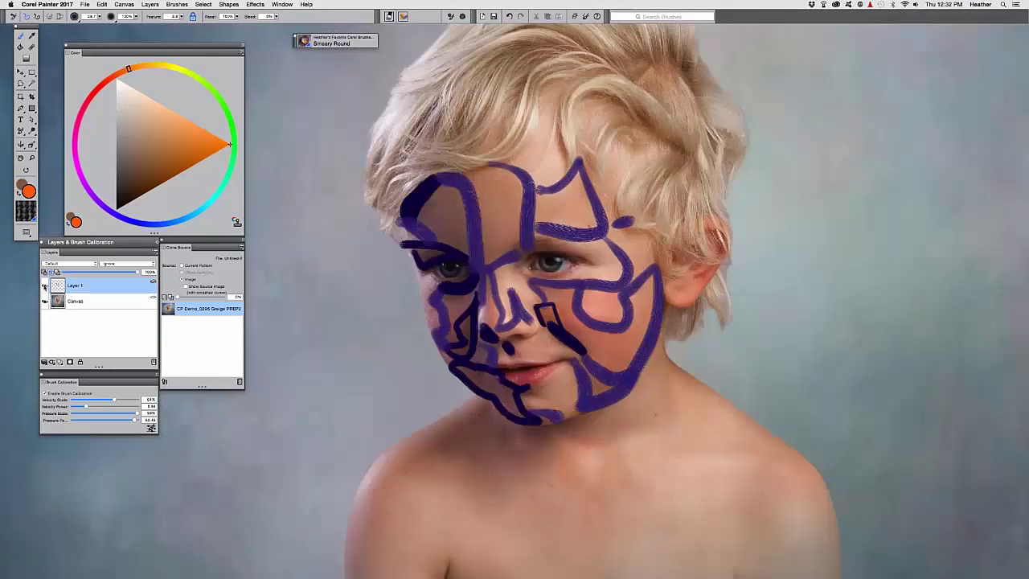
click(44, 287)
click(58, 361)
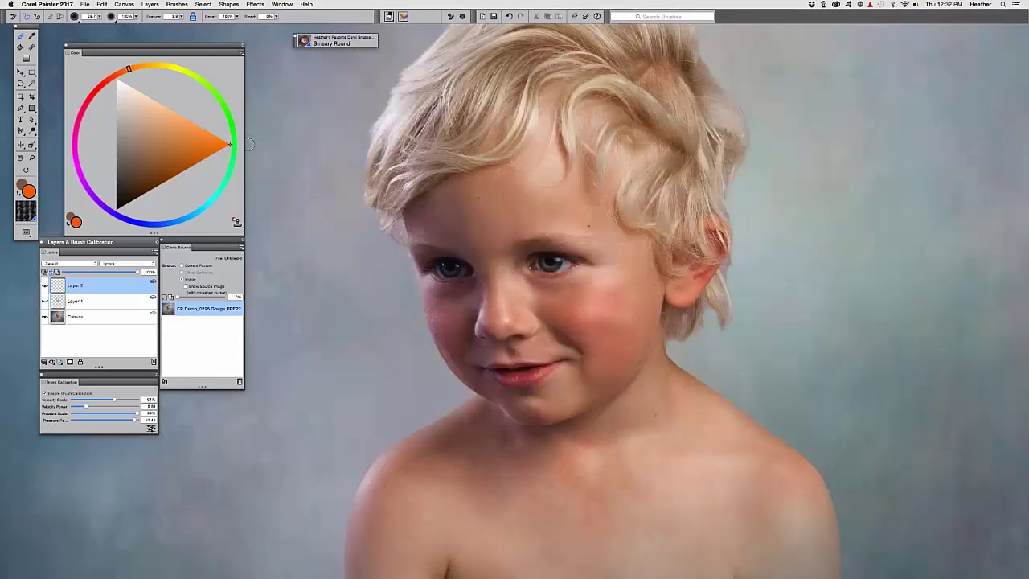
Step: Scribble broad orange strokes vertically and horizontally over the face and check them with the Canvas hidden
drag(507, 177, 508, 176)
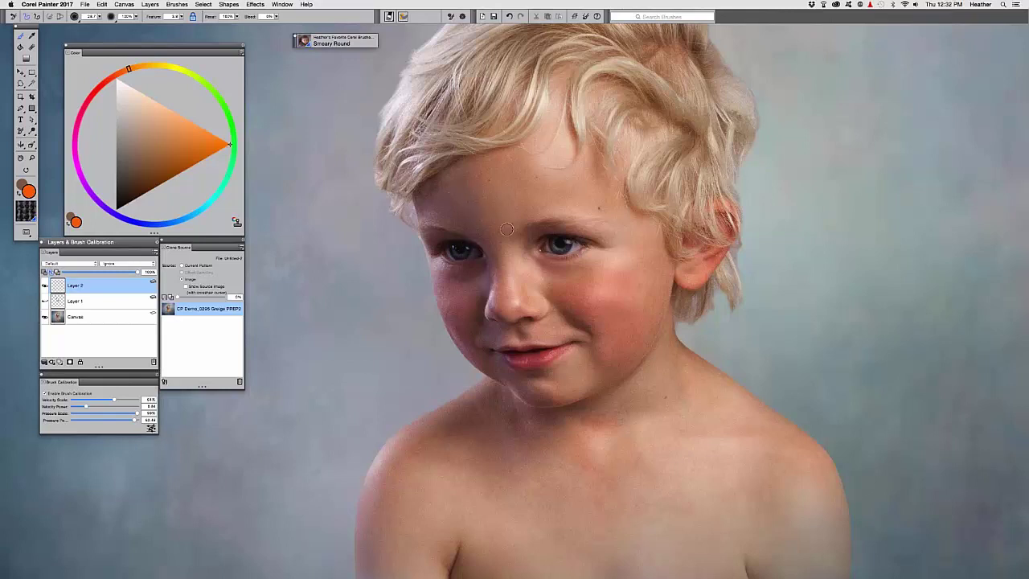
mouse_move(506, 230)
mouse_down()
mouse_move(521, 373)
mouse_move(531, 242)
mouse_move(555, 414)
mouse_move(606, 173)
mouse_move(631, 241)
mouse_move(647, 362)
mouse_up()
mouse_move(378, 225)
mouse_down()
mouse_move(494, 242)
mouse_move(507, 308)
mouse_move(361, 345)
mouse_move(511, 344)
mouse_up()
click(44, 317)
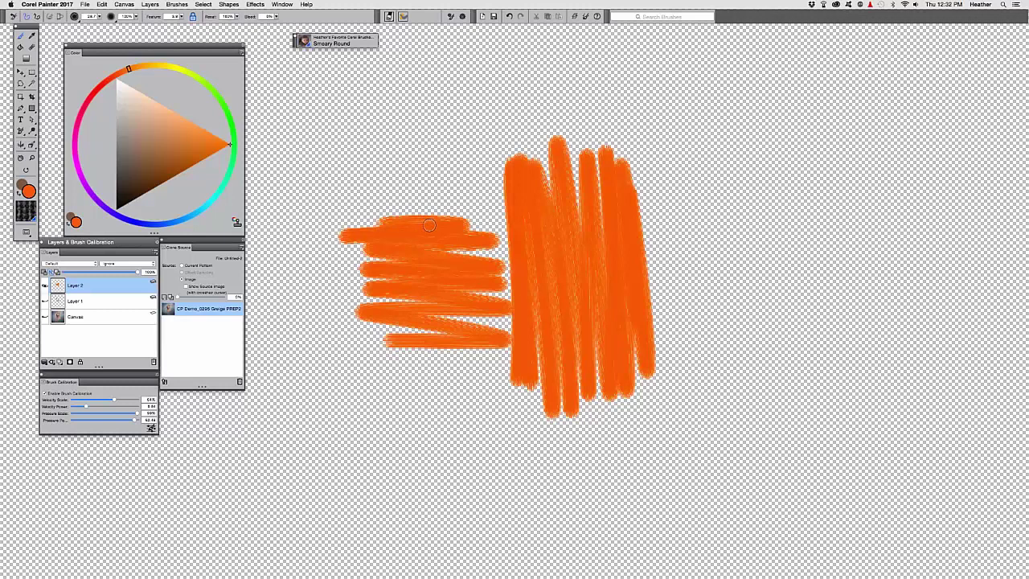
click(44, 317)
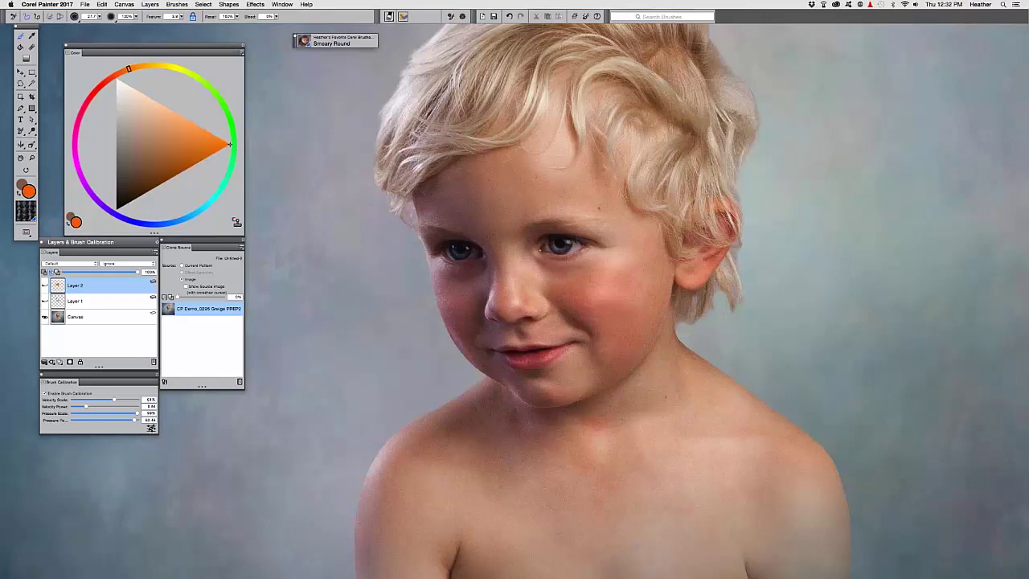
Step: Replace the orange scribble layer with a new empty layer and choose a neutral mid grey
click(45, 285)
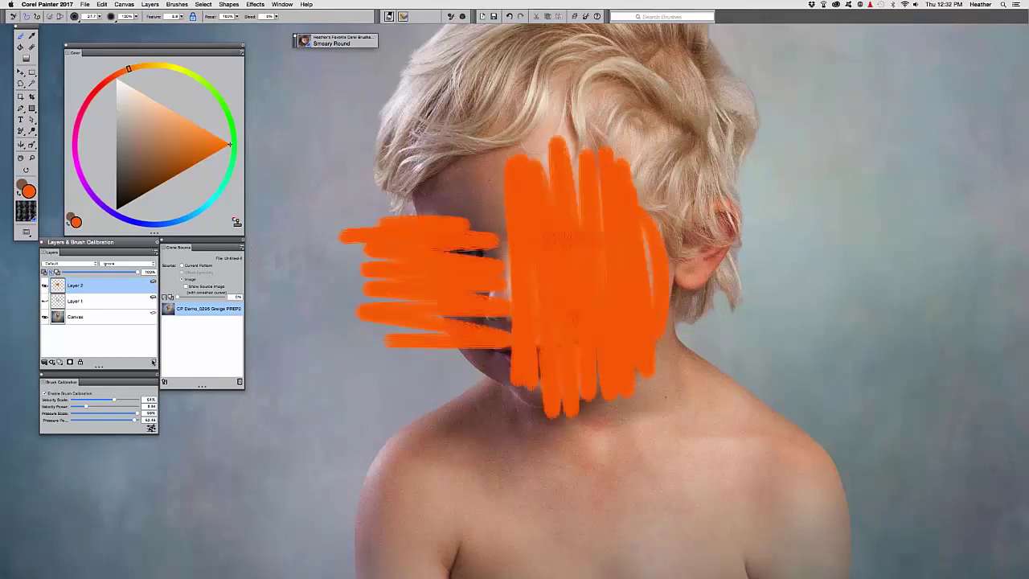
click(154, 362)
click(60, 362)
click(105, 158)
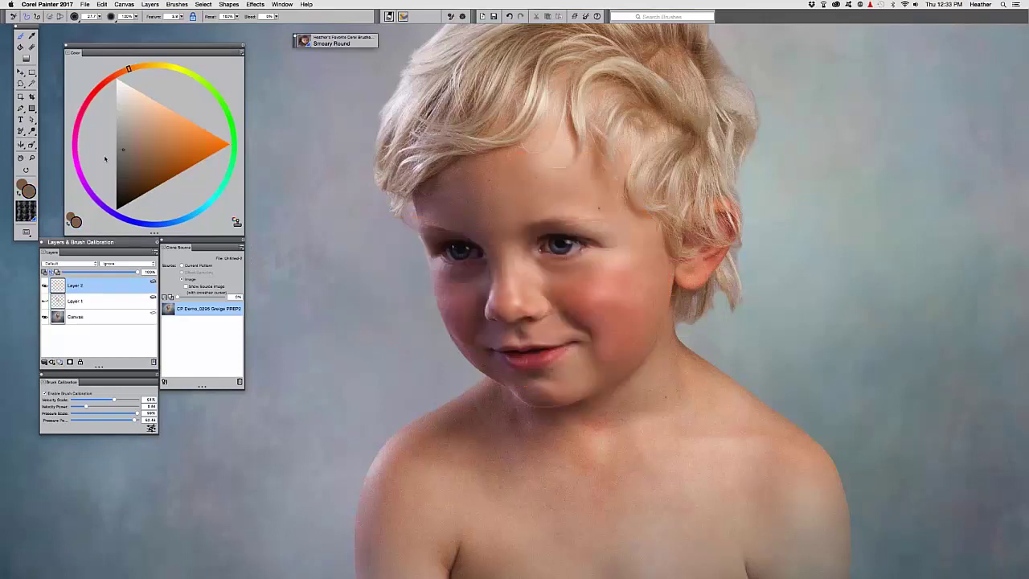
Step: Paint curved grey contour strokes down the cheek nearest the visible ear, the jaw and the chin
mouse_move(622, 234)
mouse_down()
mouse_move(617, 366)
mouse_move(635, 352)
mouse_up()
mouse_move(599, 240)
mouse_down()
mouse_move(608, 316)
mouse_move(603, 302)
mouse_move(595, 310)
mouse_up()
mouse_move(577, 267)
mouse_down()
mouse_move(580, 307)
mouse_move(564, 293)
mouse_up()
mouse_move(545, 268)
mouse_down()
mouse_move(606, 340)
mouse_move(591, 332)
mouse_move(609, 359)
mouse_up()
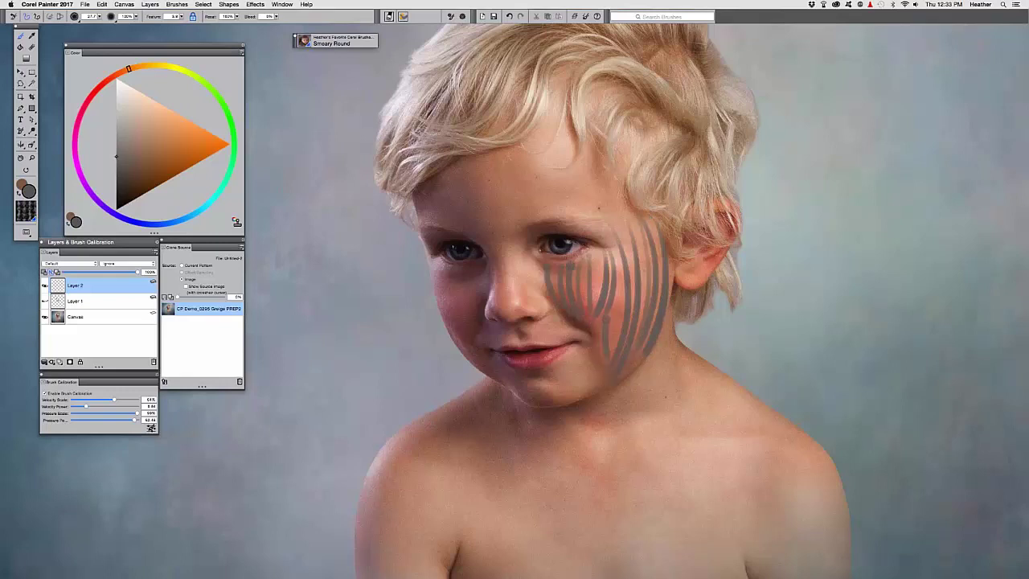
mouse_move(614, 300)
mouse_down()
mouse_move(617, 349)
mouse_move(577, 390)
mouse_up()
mouse_move(569, 349)
mouse_down()
mouse_move(562, 402)
mouse_move(551, 363)
mouse_move(525, 392)
mouse_up()
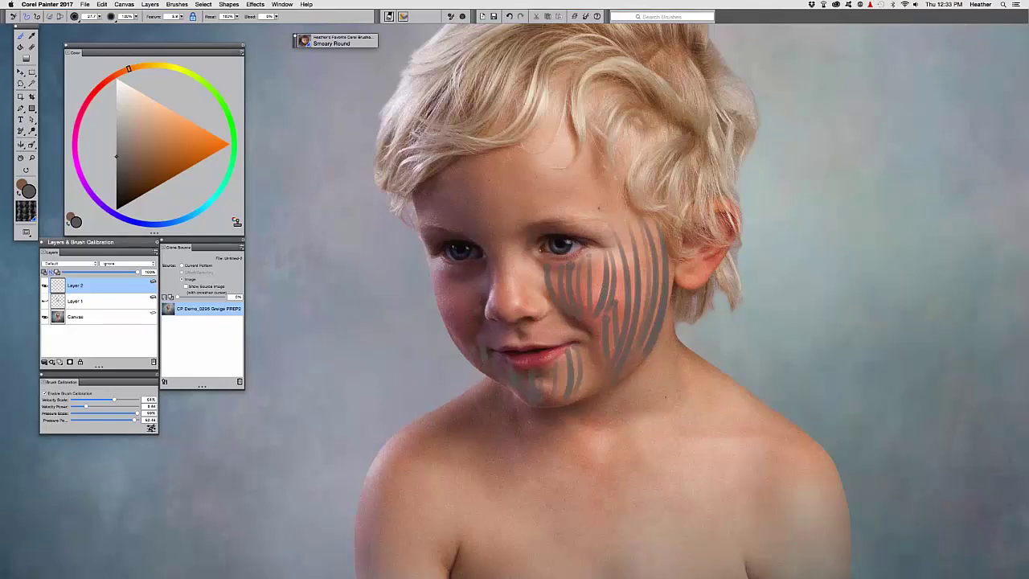
Step: Add short grey contour strokes down the shaded far cheek to the jawline
drag(476, 315, 475, 344)
drag(470, 317, 464, 346)
drag(447, 290, 447, 313)
drag(460, 342, 459, 355)
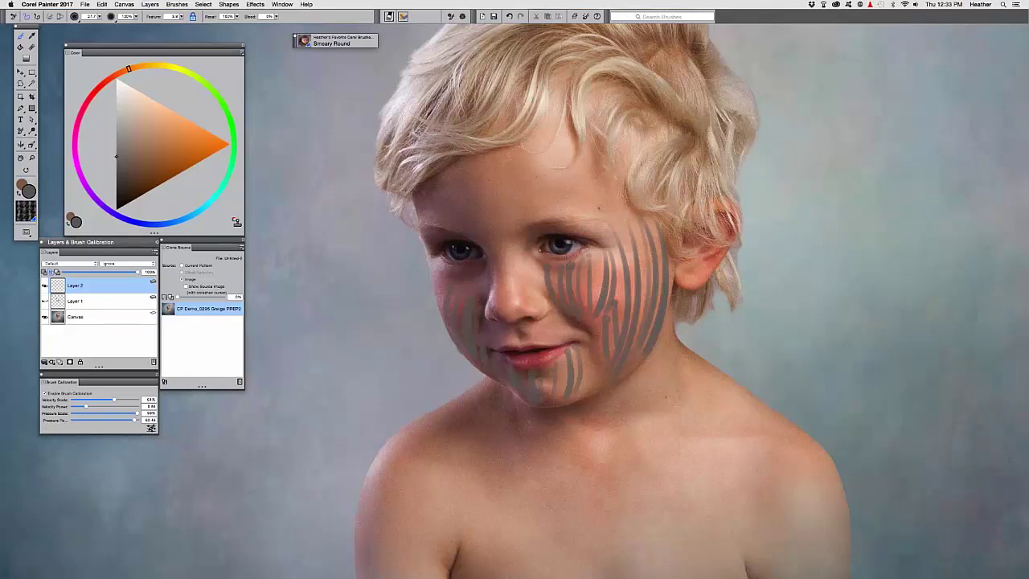
Step: Paint a row of vertical grey contour strokes across the forehead from temple to temple
drag(454, 168, 468, 233)
mouse_move(472, 164)
mouse_down()
mouse_move(476, 231)
mouse_move(506, 232)
mouse_up()
drag(515, 167, 525, 223)
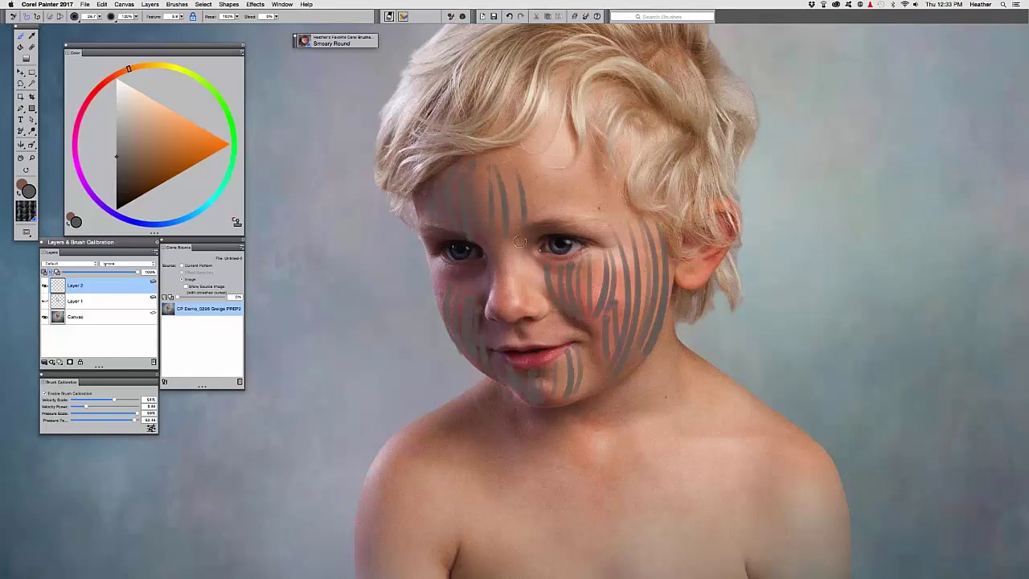
mouse_move(531, 150)
mouse_down()
mouse_move(540, 212)
mouse_move(555, 211)
mouse_up()
drag(563, 146, 573, 213)
drag(579, 151, 592, 221)
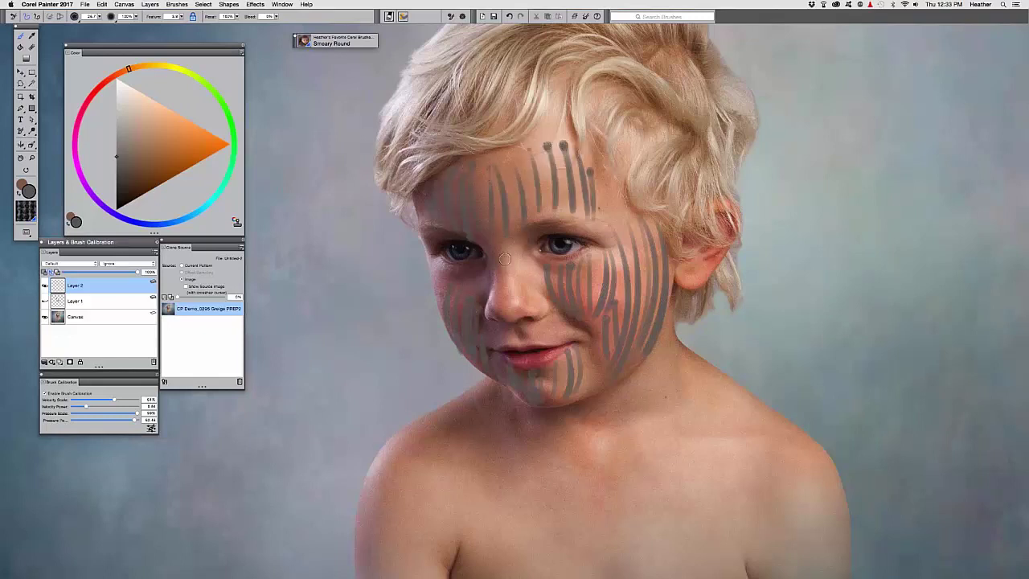
Step: Add short curved grey strokes across the nose bridge and cross-hatch the cheek nearest the visible ear
mouse_move(503, 254)
mouse_down()
mouse_move(526, 254)
mouse_move(524, 279)
mouse_up()
drag(503, 291, 523, 293)
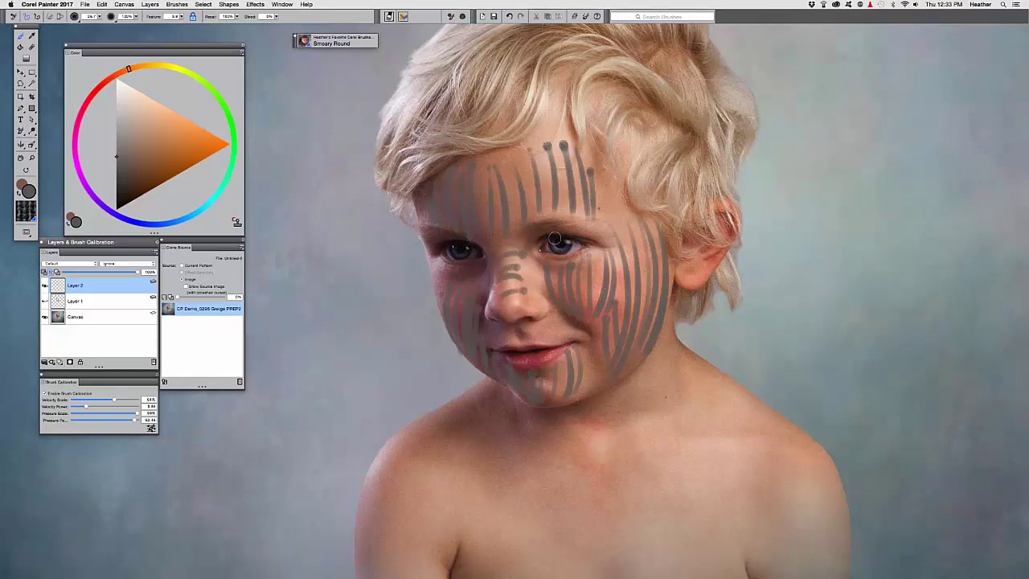
drag(576, 263, 632, 220)
drag(580, 288, 643, 266)
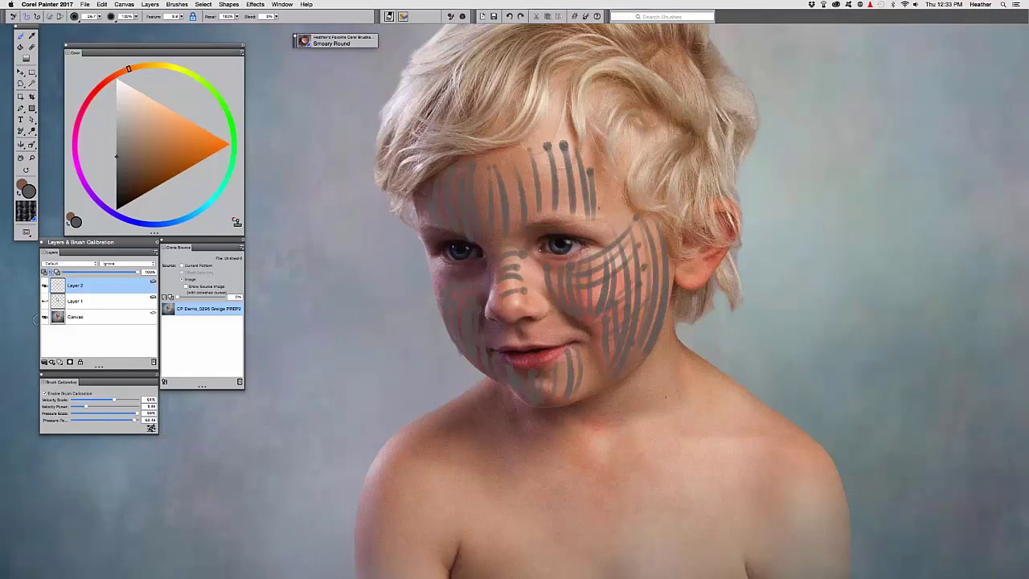
Step: Hide the Canvas and paint a cross-hatched grid of four vertical and four horizontal grey strokes beside the face
click(46, 317)
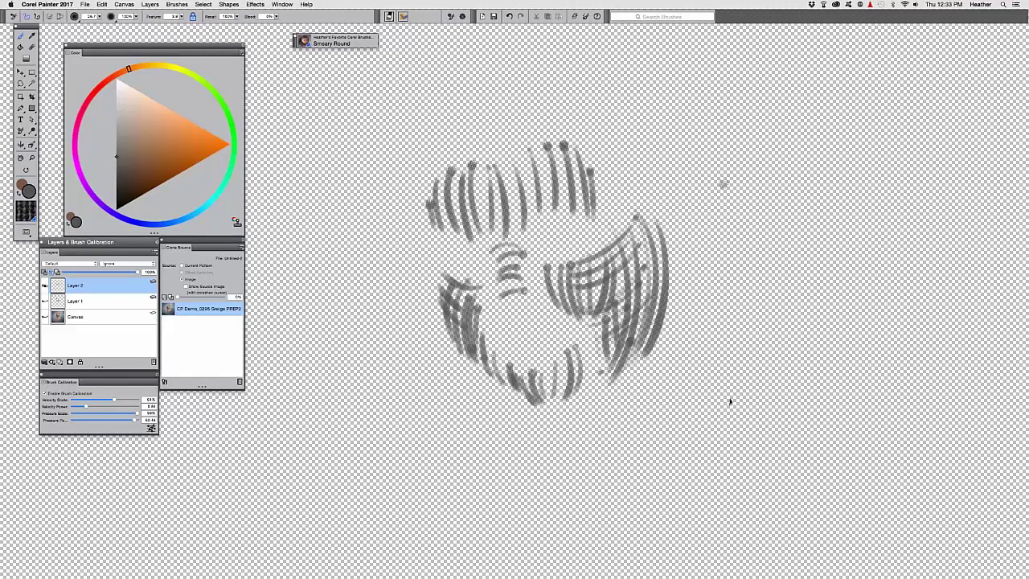
drag(723, 184, 728, 394)
mouse_move(749, 191)
mouse_down()
mouse_move(754, 400)
mouse_move(781, 394)
mouse_up()
drag(790, 185, 798, 408)
drag(821, 238, 685, 238)
mouse_move(735, 270)
mouse_down()
mouse_move(796, 270)
mouse_move(688, 267)
mouse_up()
drag(794, 292, 696, 292)
drag(808, 316, 682, 319)
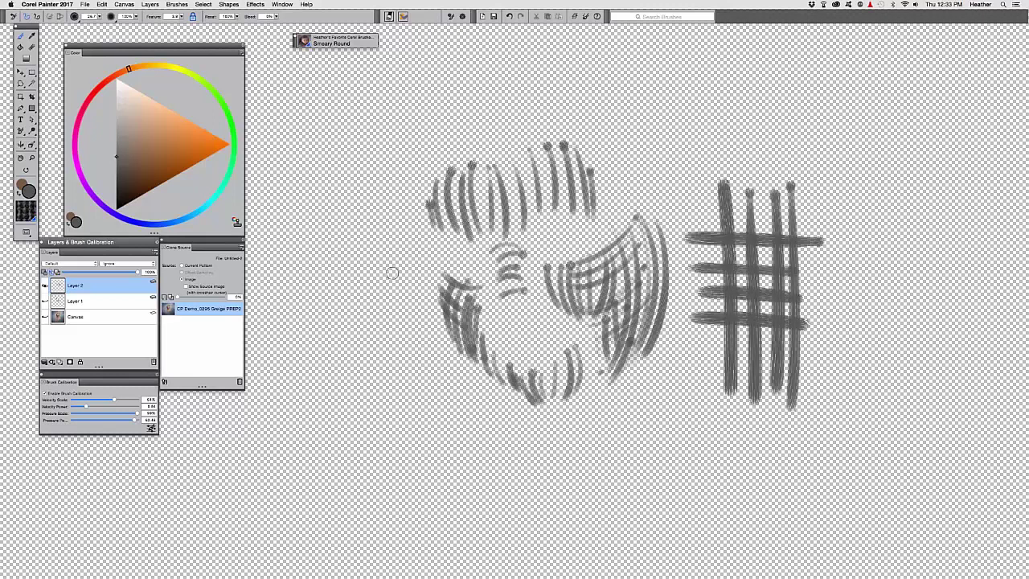
Step: Show the Canvas and Layer 1, and delete the two layers of drawn guide strokes above the Canvas
click(45, 316)
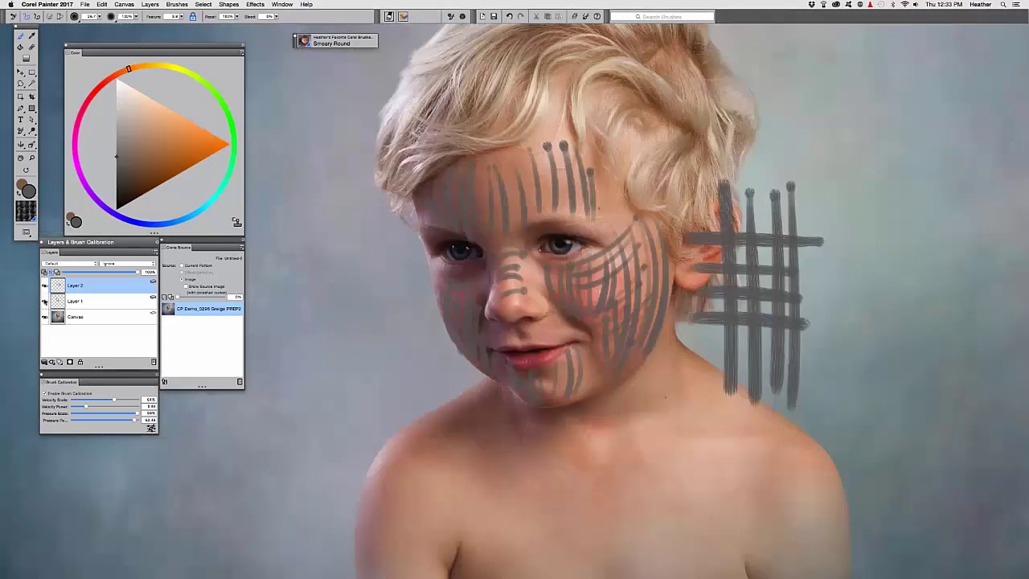
click(45, 300)
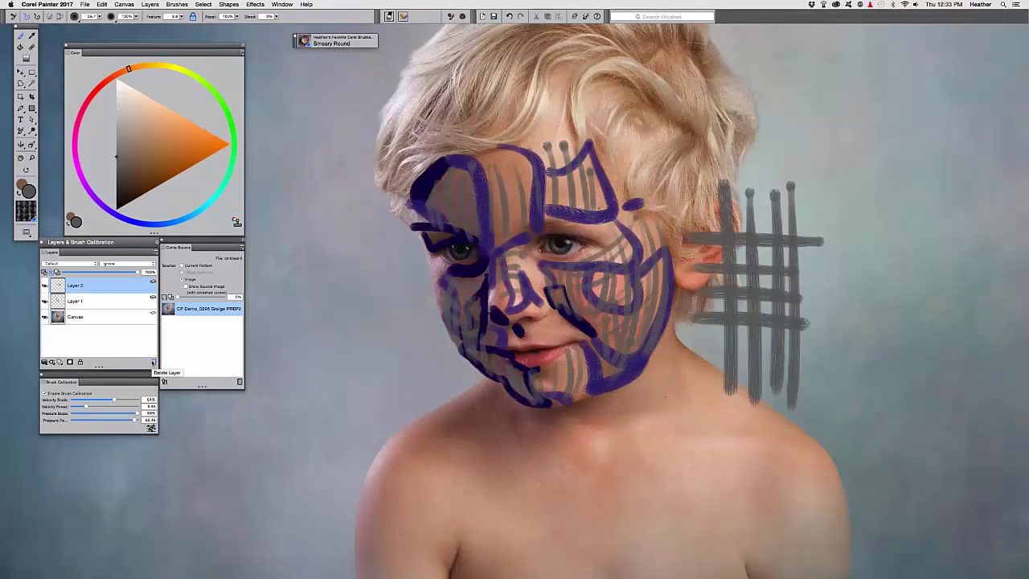
click(152, 362)
click(152, 362)
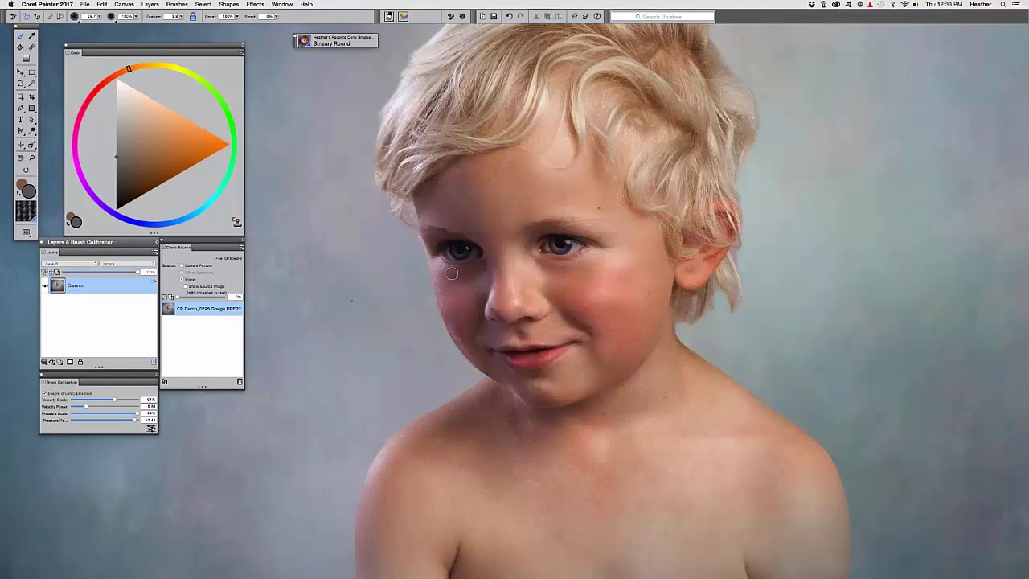
Step: Turn on clone color for the Smeary Round brush, with the boy's face framed more closely
key(super+plus)
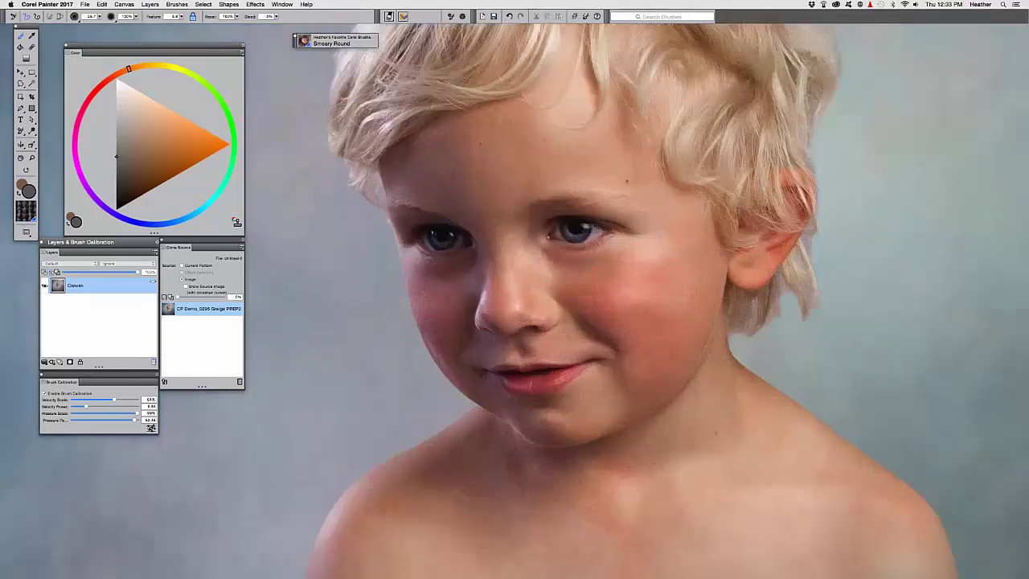
drag(279, 60, 262, 65)
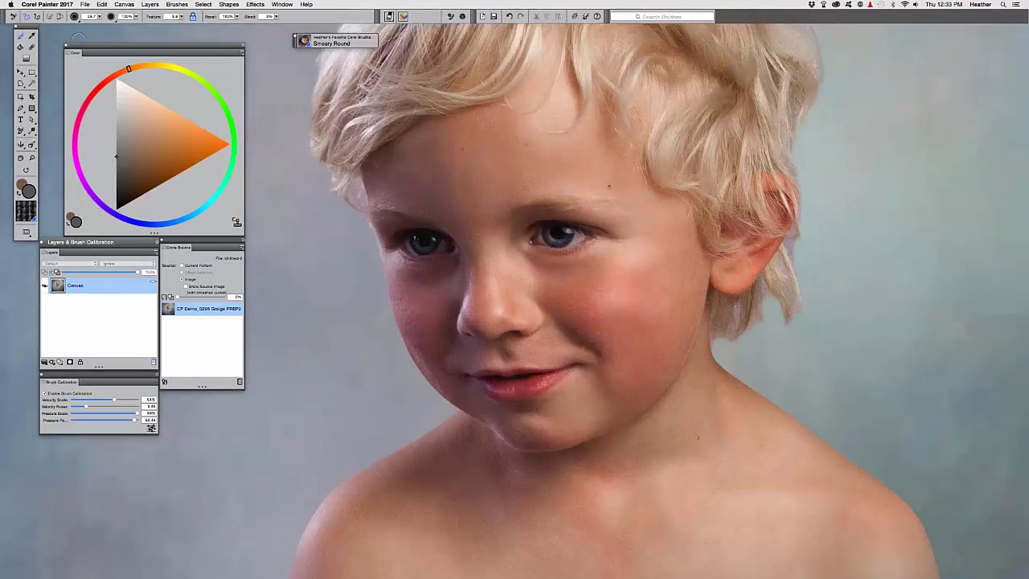
key(u)
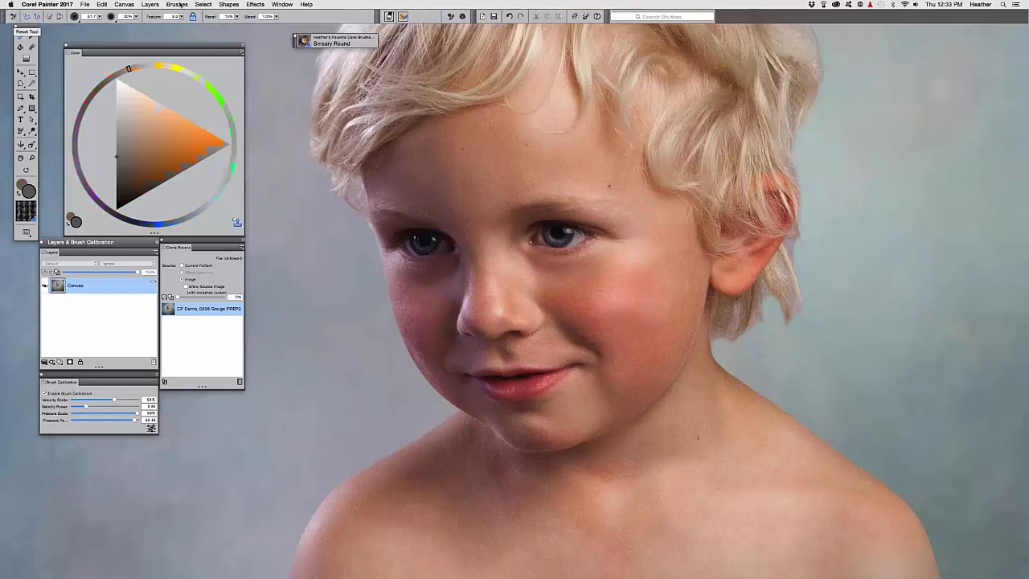
Step: Try broad smearing strokes from the cheek across the nose and one eye into the background, and undo them
drag(400, 163, 433, 93)
mouse_move(723, 227)
mouse_down()
mouse_move(423, 189)
mouse_move(708, 336)
mouse_move(354, 200)
mouse_up()
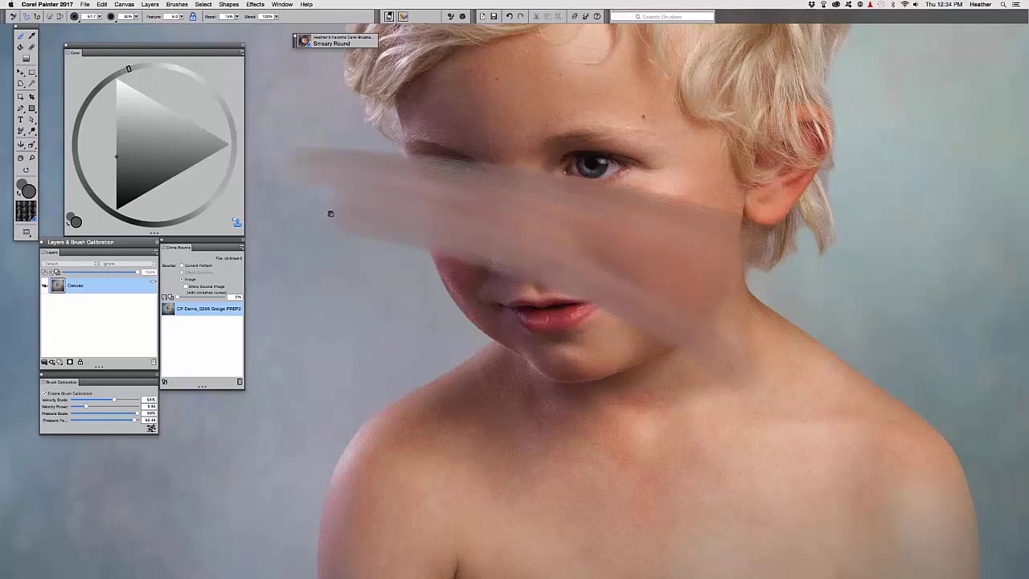
drag(342, 239, 348, 255)
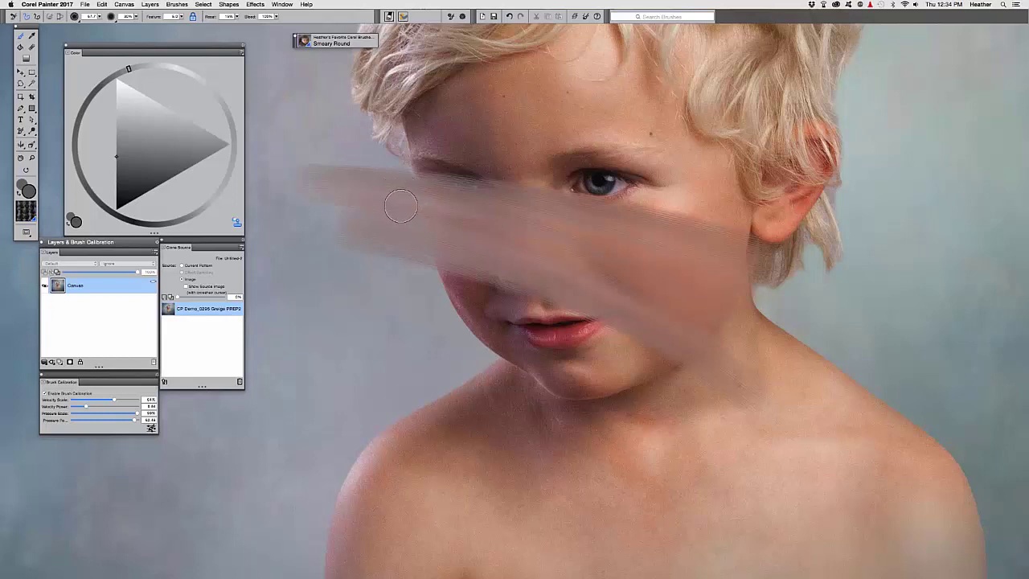
key(super+z)
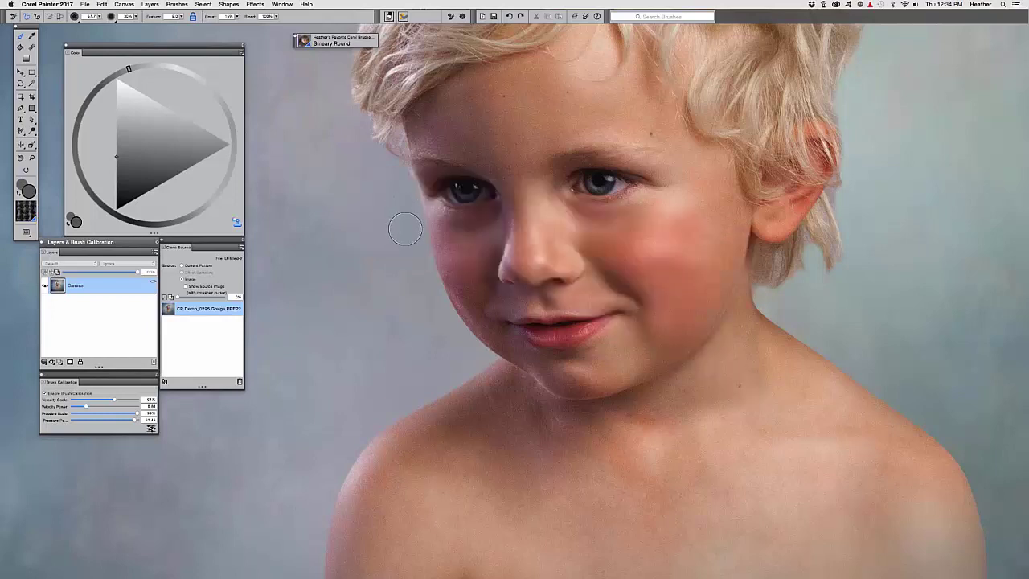
Step: Try blending strokes down the cheek edge beside the ear, and undo them
drag(430, 313, 432, 324)
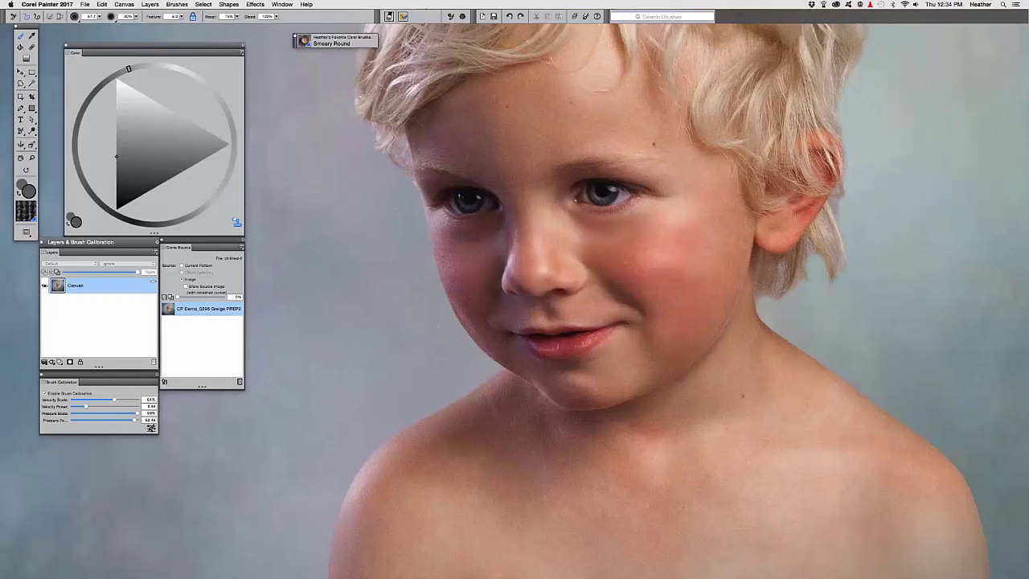
drag(400, 235, 408, 250)
drag(735, 200, 721, 373)
drag(635, 291, 590, 288)
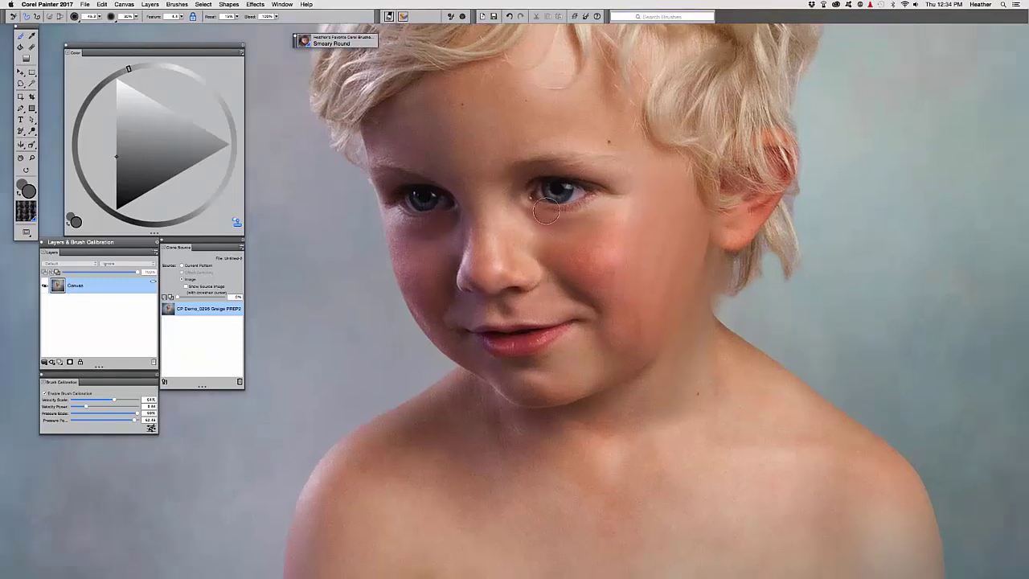
key(super+z)
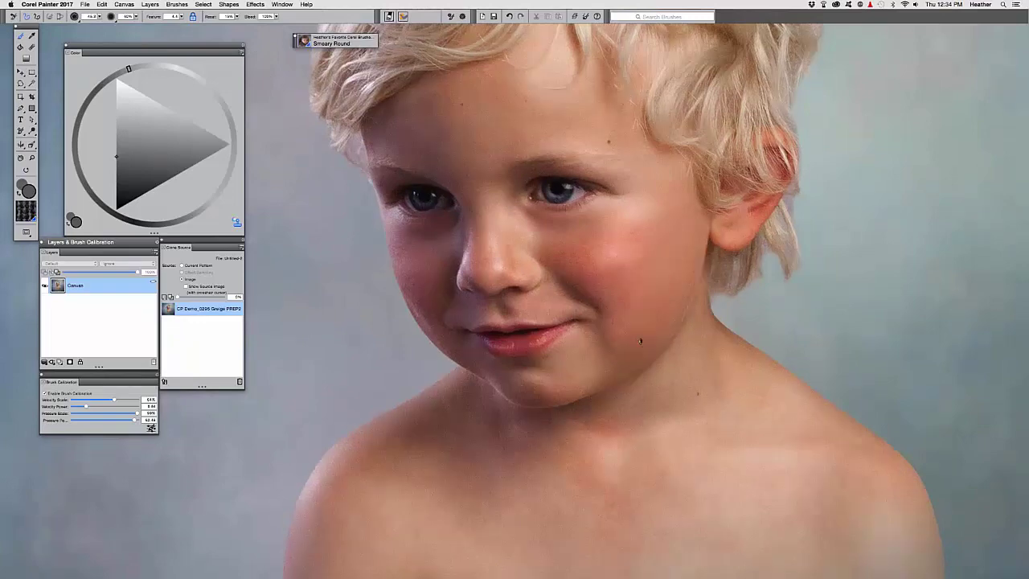
Step: Try diagonal smearing strokes across the face with different Feature settings, undoing them each time
mouse_move(462, 185)
mouse_down()
mouse_move(698, 345)
mouse_move(738, 398)
mouse_move(638, 313)
mouse_move(742, 426)
mouse_move(514, 334)
mouse_up()
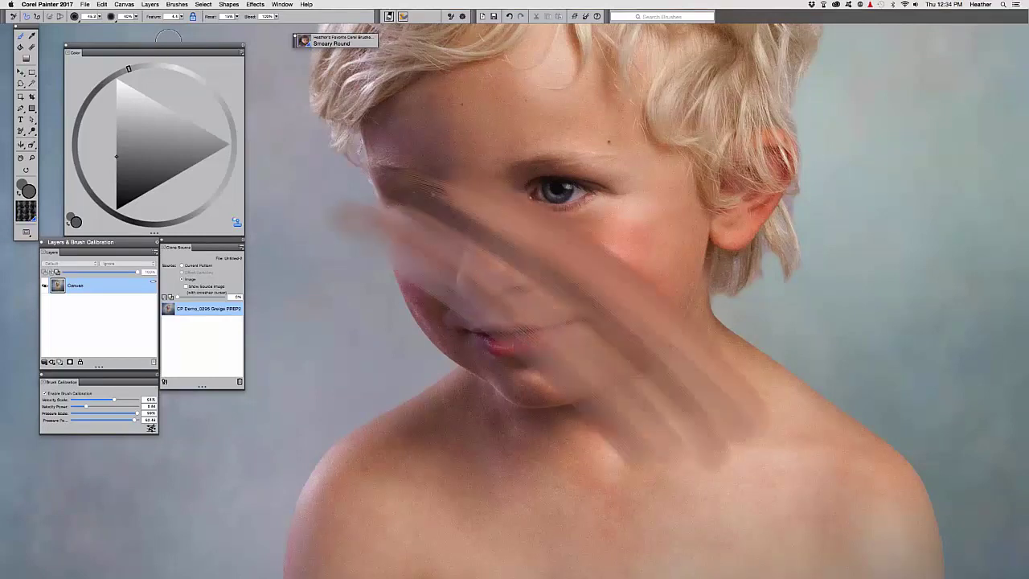
key(super+z)
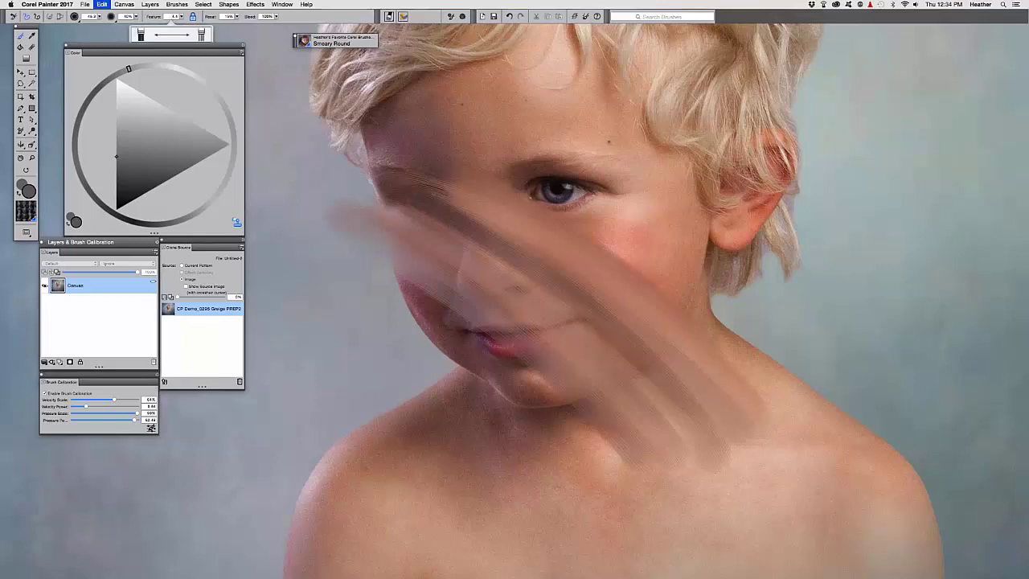
key(super+z)
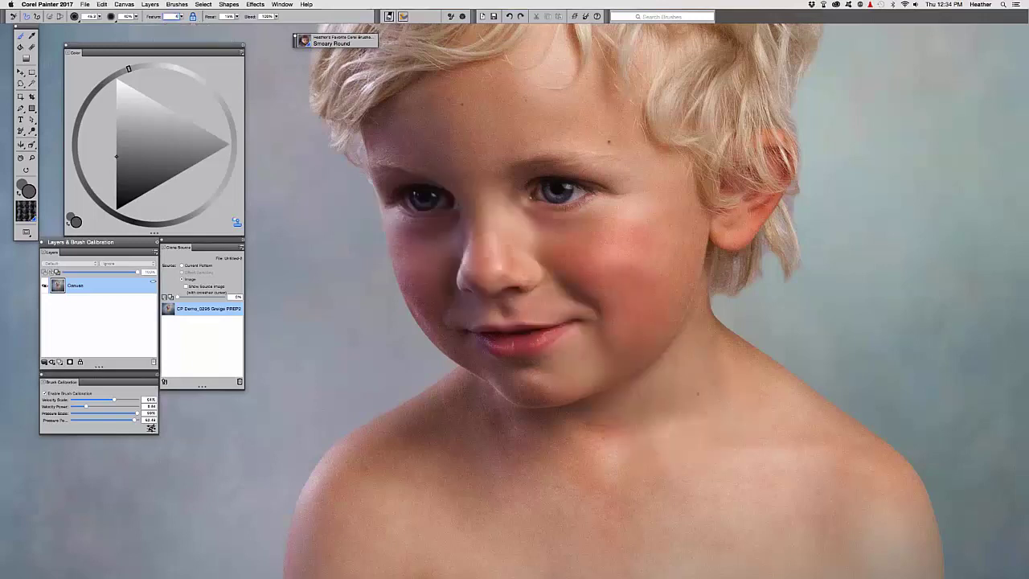
mouse_move(338, 221)
mouse_down()
mouse_move(568, 363)
mouse_move(515, 335)
mouse_move(508, 347)
mouse_move(355, 286)
mouse_move(525, 389)
mouse_move(622, 472)
mouse_up()
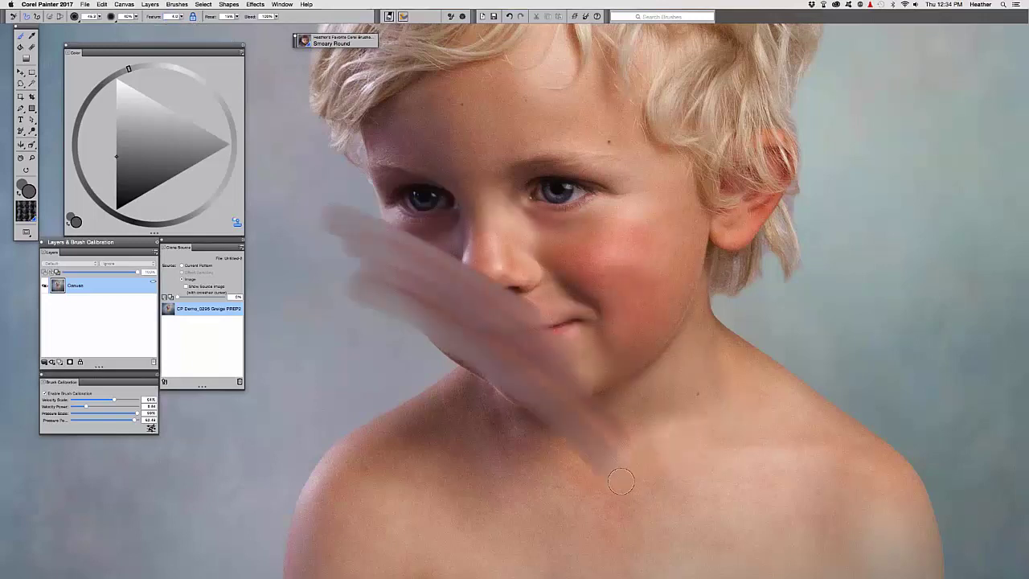
key(super+z)
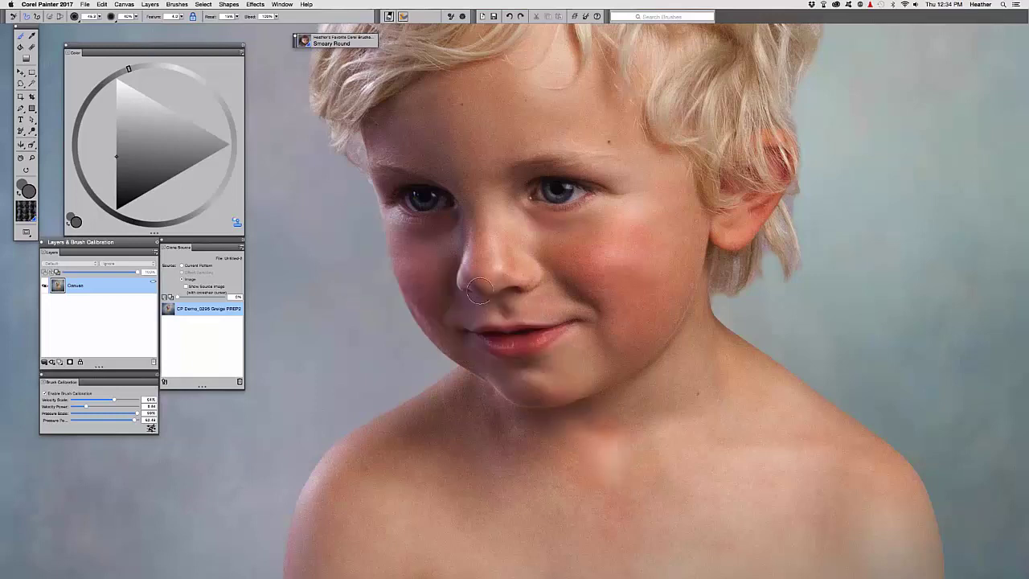
Step: Adjust the brush's Feature setting, try it with strokes over the nose and mouth, and undo them
click(181, 17)
drag(182, 35, 166, 35)
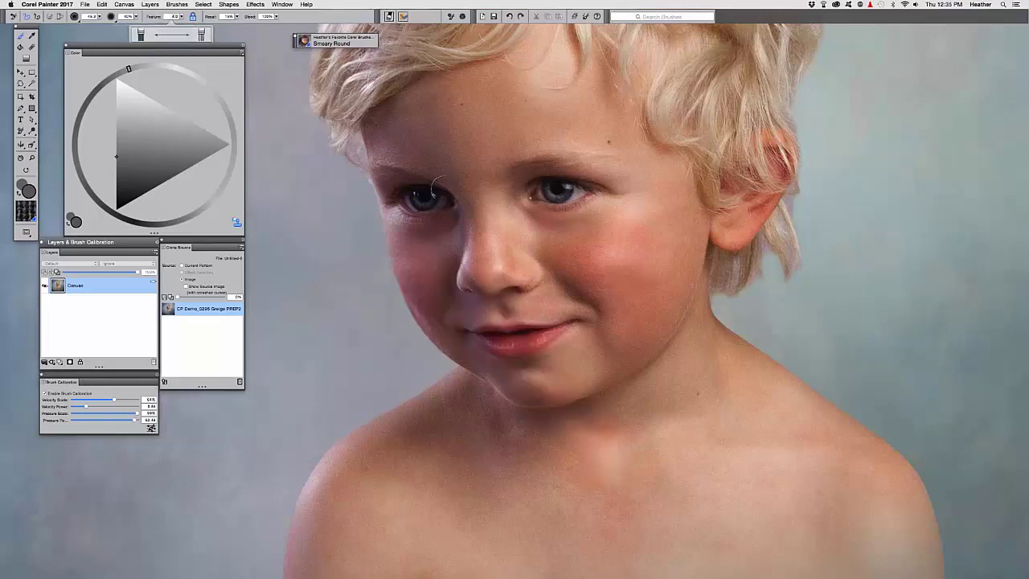
mouse_move(515, 291)
mouse_down()
mouse_move(535, 328)
mouse_move(430, 233)
mouse_move(515, 345)
mouse_up()
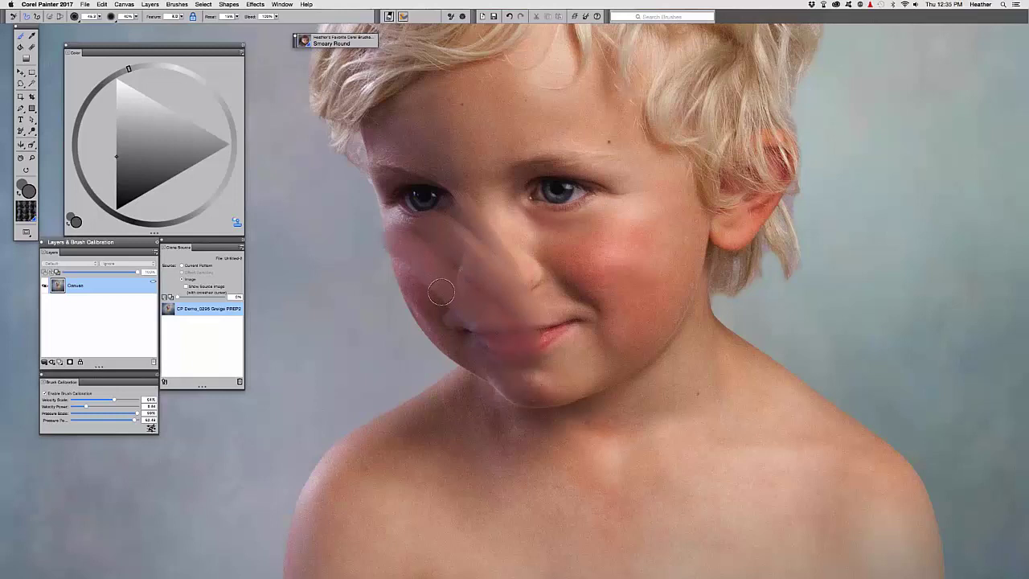
key(super+z)
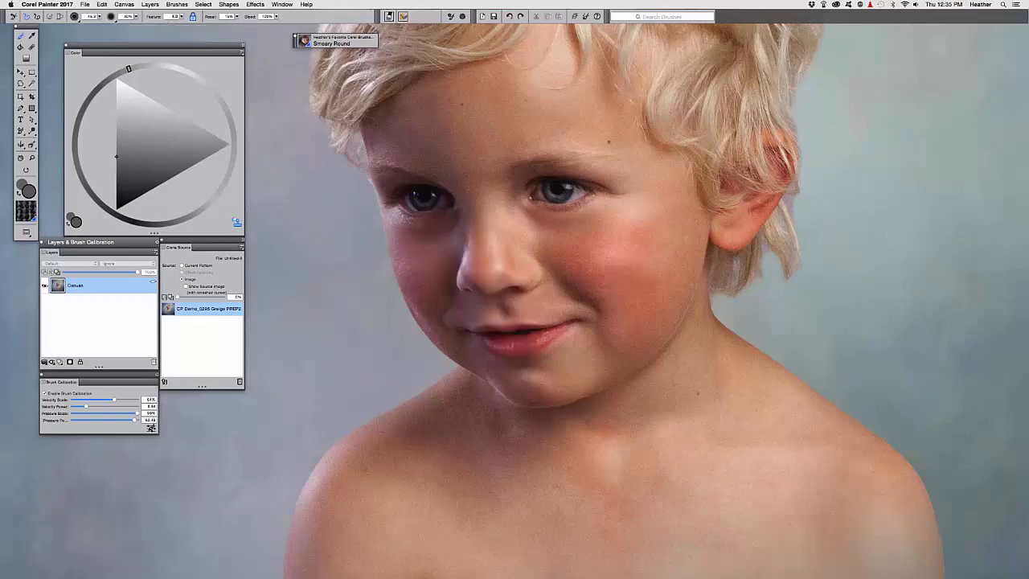
Step: Try brush strokes pulled from the nose and cheek out into the background, undoing each attempt
click(31, 145)
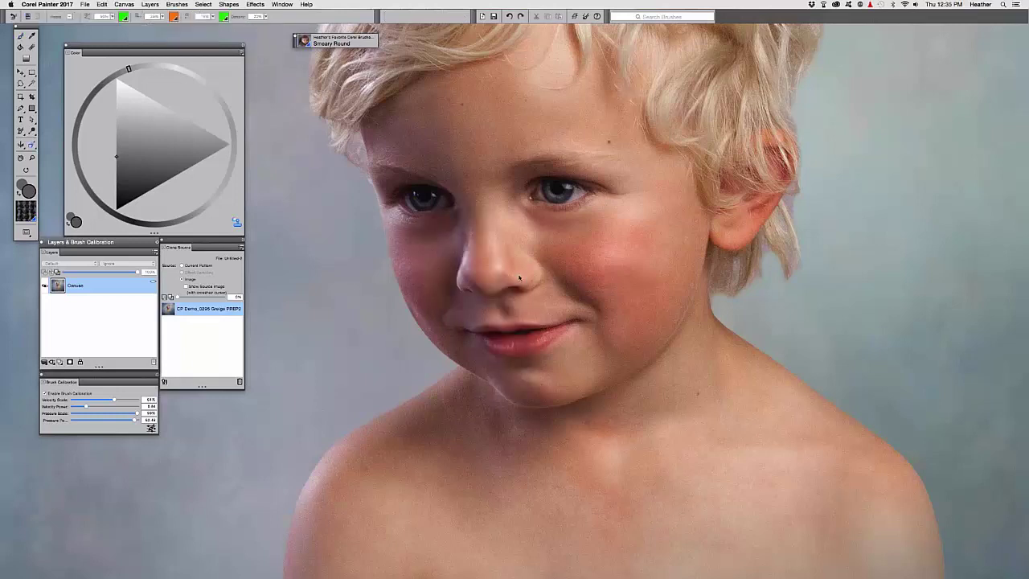
key(b)
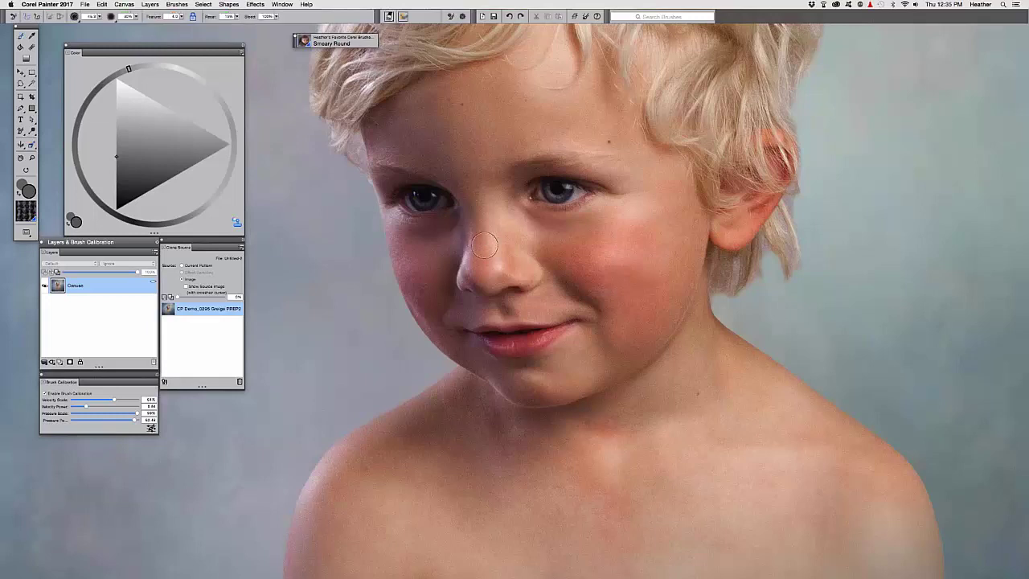
mouse_move(492, 240)
mouse_down()
mouse_move(356, 234)
mouse_move(495, 310)
mouse_move(303, 222)
mouse_up()
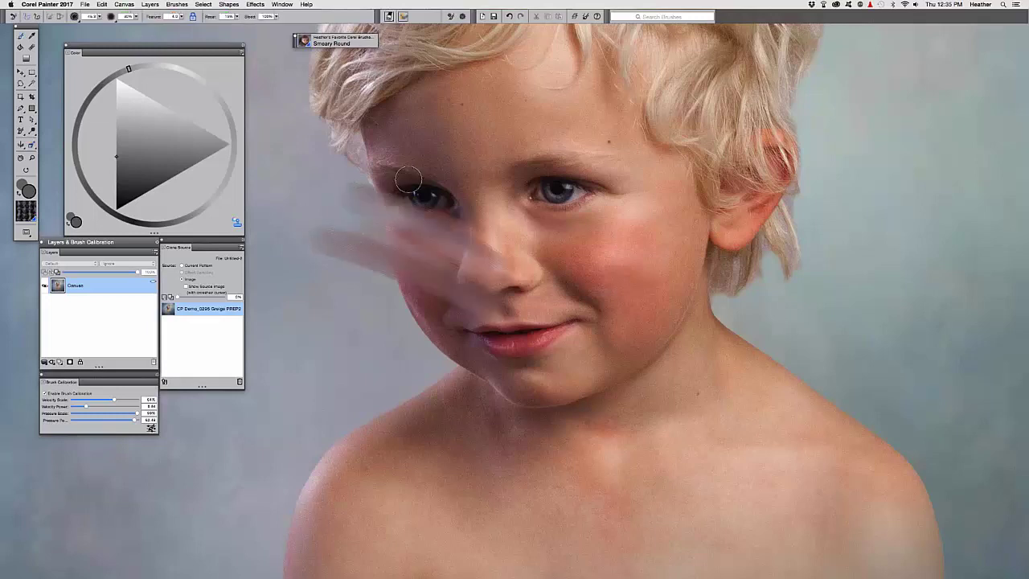
key(super+z)
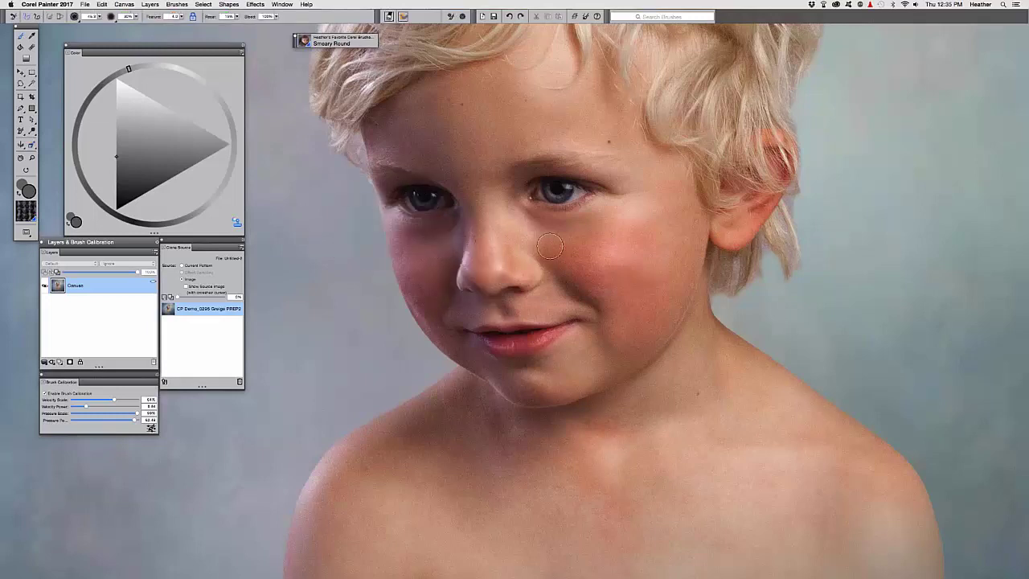
drag(546, 231, 309, 222)
drag(567, 269, 362, 270)
drag(405, 316, 315, 315)
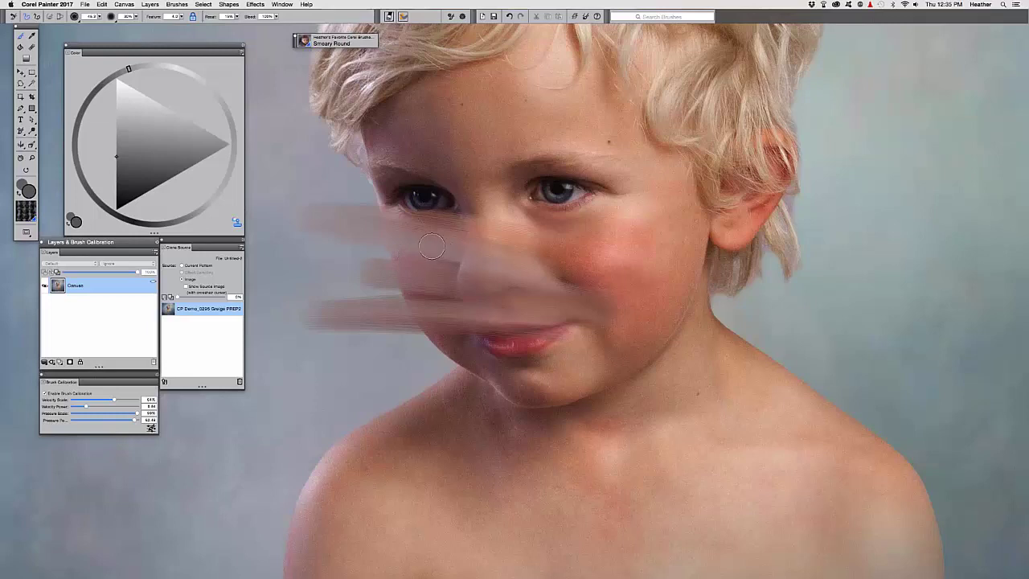
key(super+z)
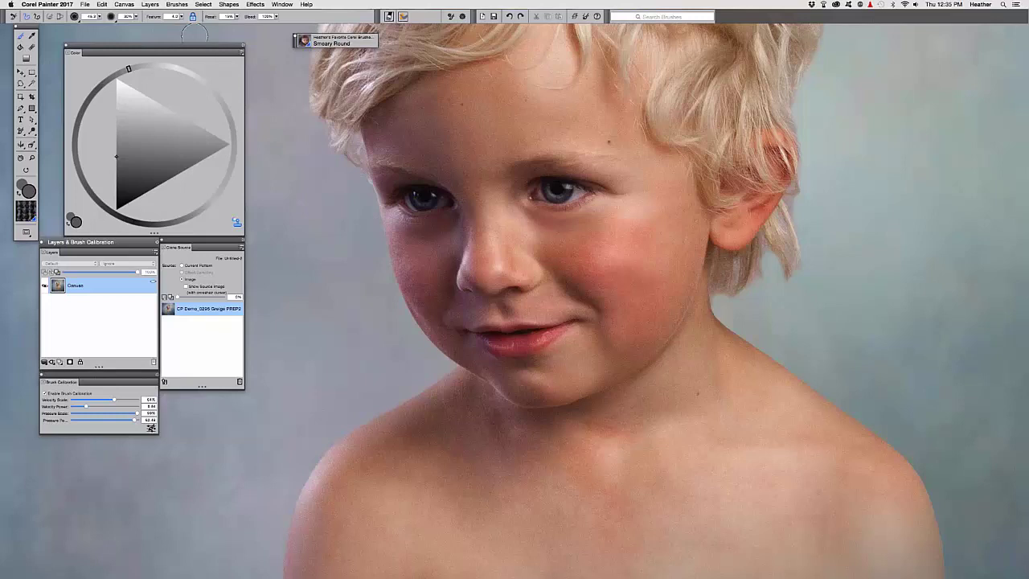
Step: Save the current brush as a variant named Basic Skin Cloner, and choose Smeary Round in the brush library
click(177, 4)
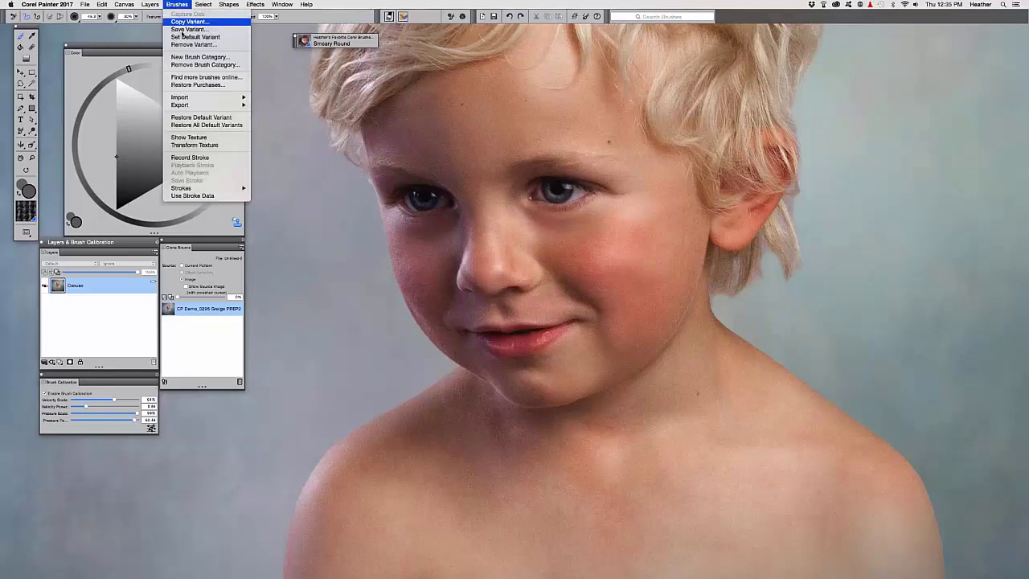
click(188, 29)
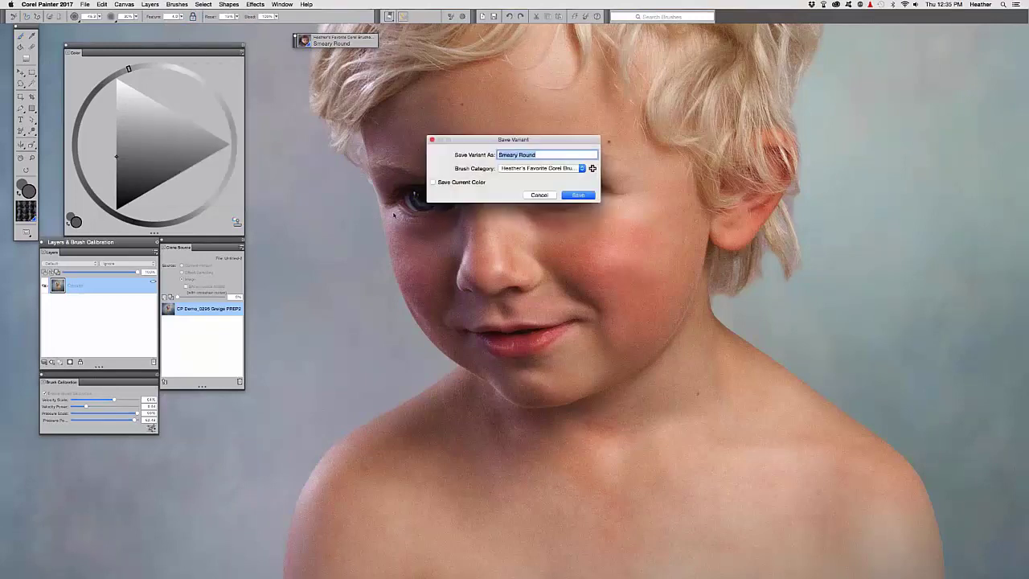
text(Basic Skin Cloner)
key(Return)
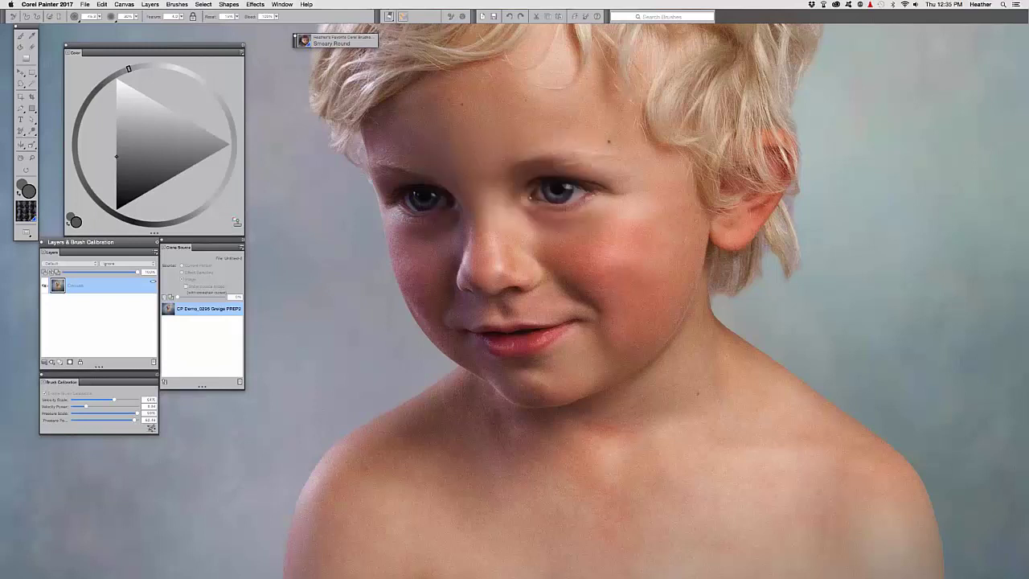
click(305, 41)
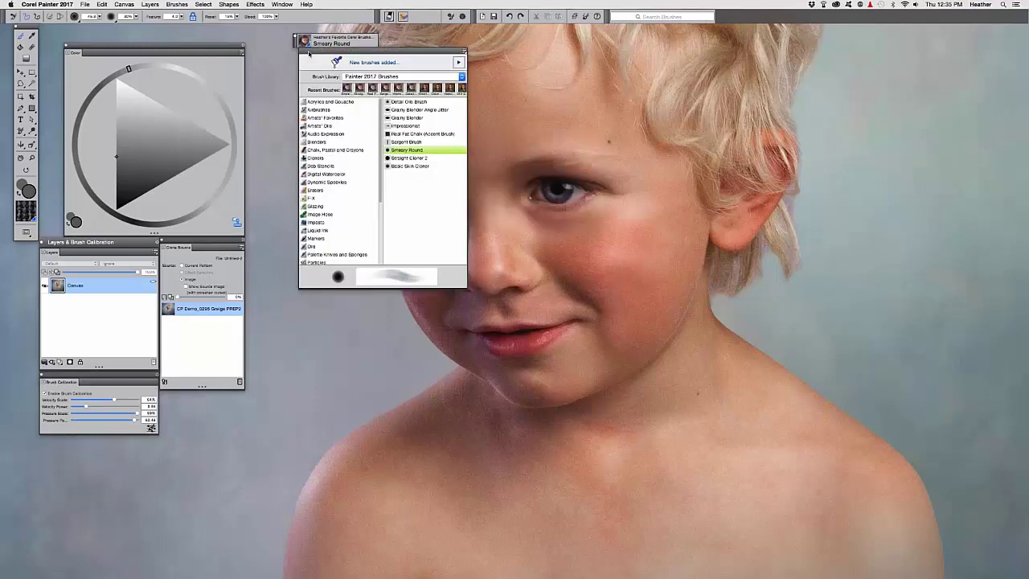
click(424, 150)
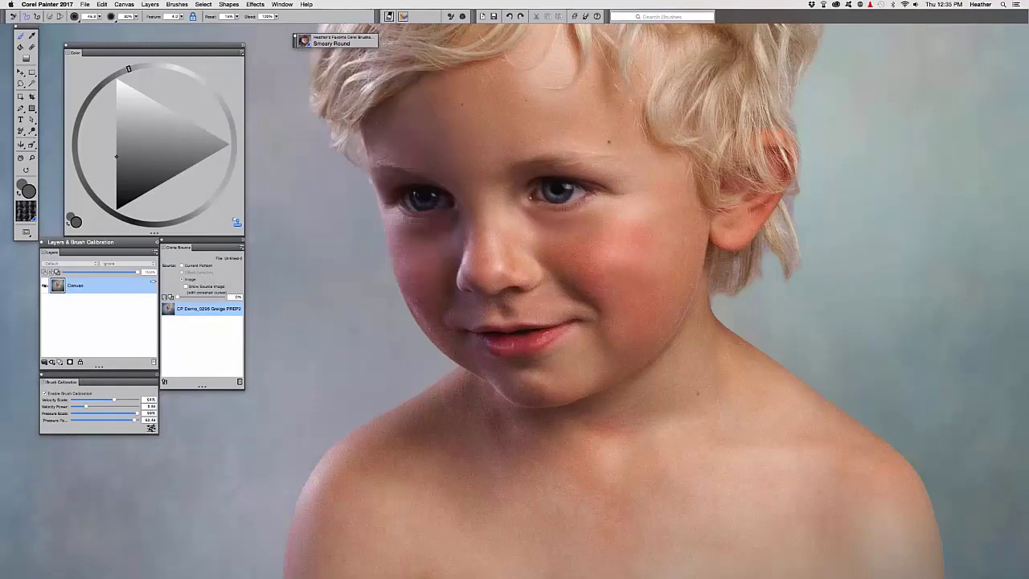
Step: Adjust the brush opacity and smooth the skin on the brightly lit cheek with blending strokes
key(super+plus)
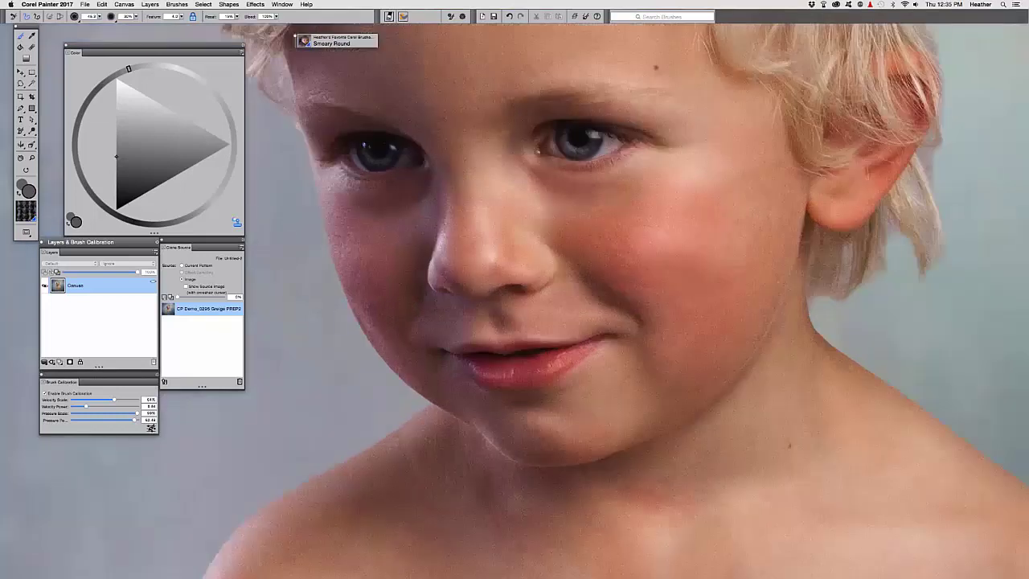
drag(440, 288, 423, 324)
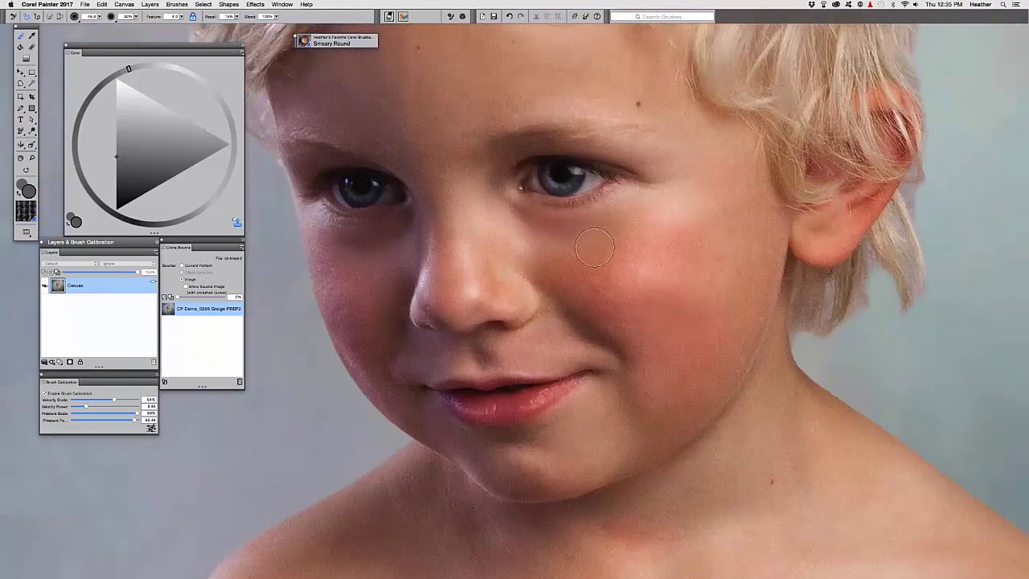
click(131, 16)
key(super+minus)
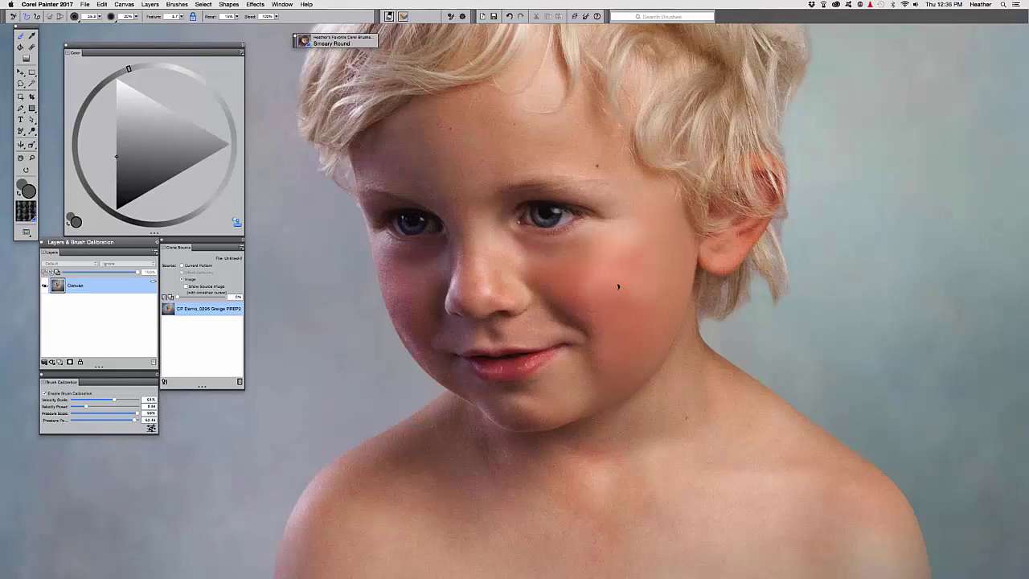
Step: Toggle Tracing Paper to compare the painted face with its clone source
key(super+t)
key(super+t)
key(super+t)
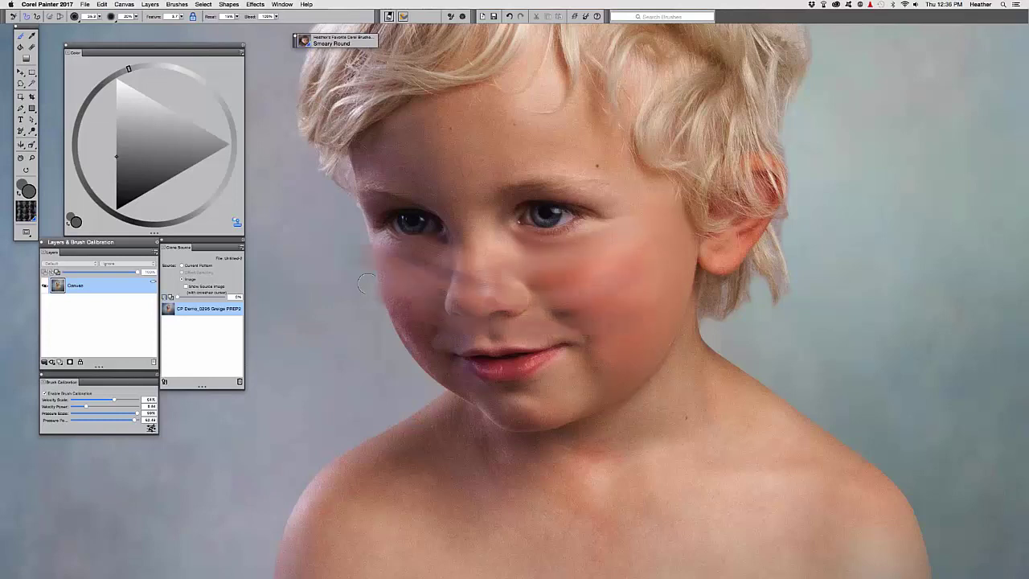
Step: Blend the skin between the nose and the brightly lit cheek, and compare it with the clone source using Tracing Paper
key(super+t)
mouse_move(572, 304)
mouse_down()
mouse_move(556, 296)
mouse_move(565, 266)
mouse_move(555, 299)
mouse_up()
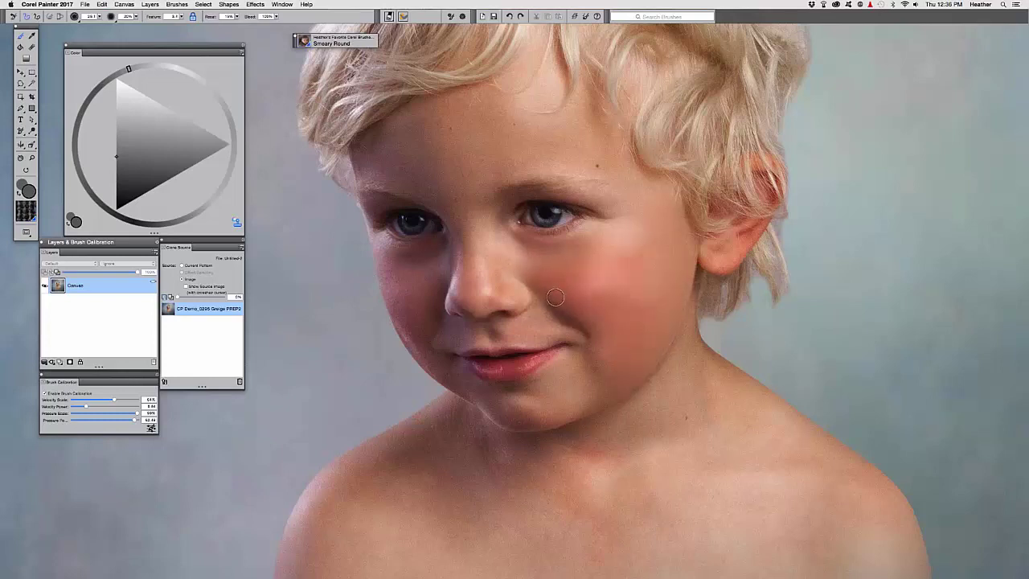
key(super+t)
key(super+t)
key(super+t)
key(super+t)
key(super+t)
Step: Try blending strokes on the neck and chin, with Clone Color on and off, and undo them
click(126, 18)
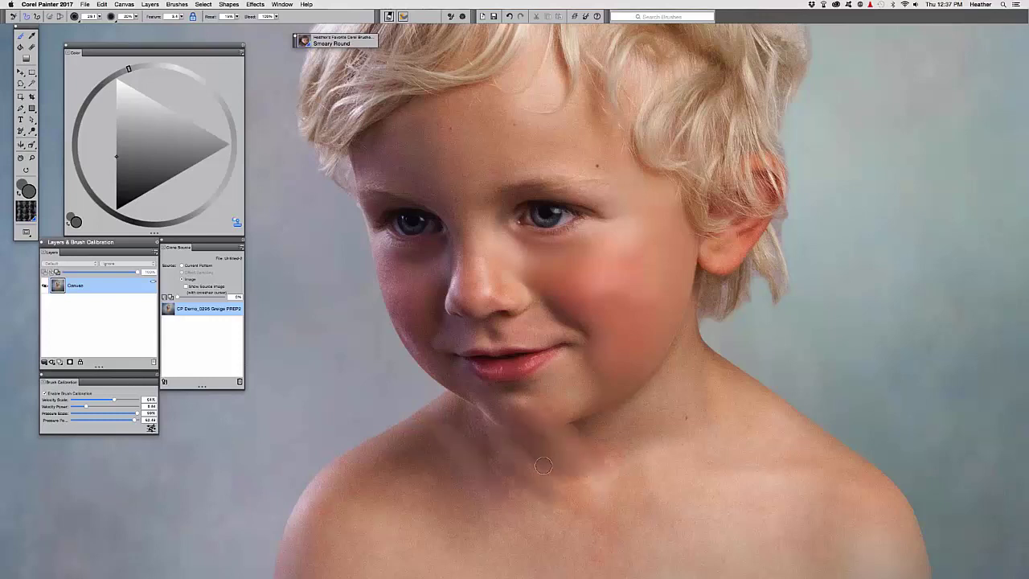
key(super+z)
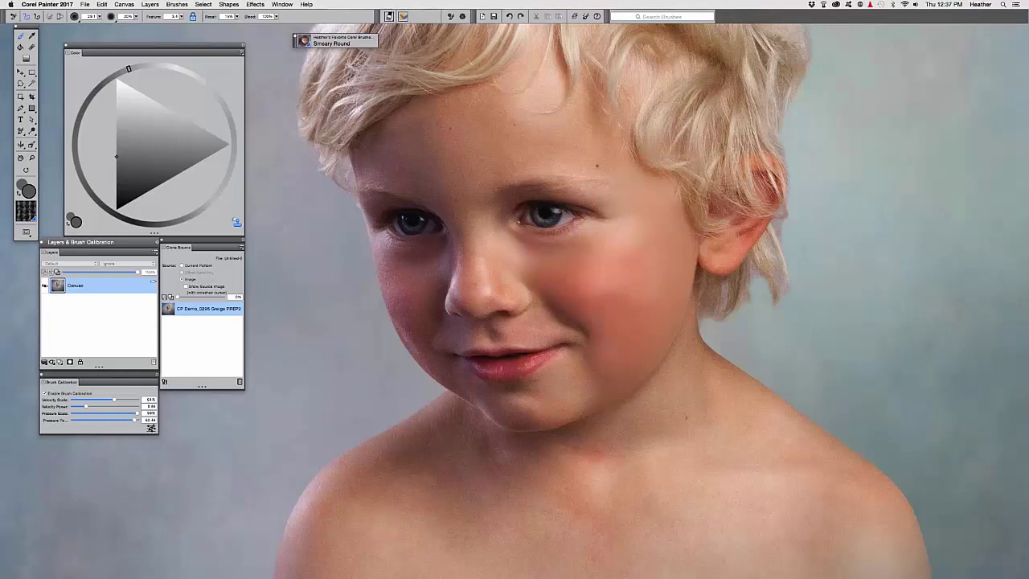
click(45, 394)
key(super+t)
key(u)
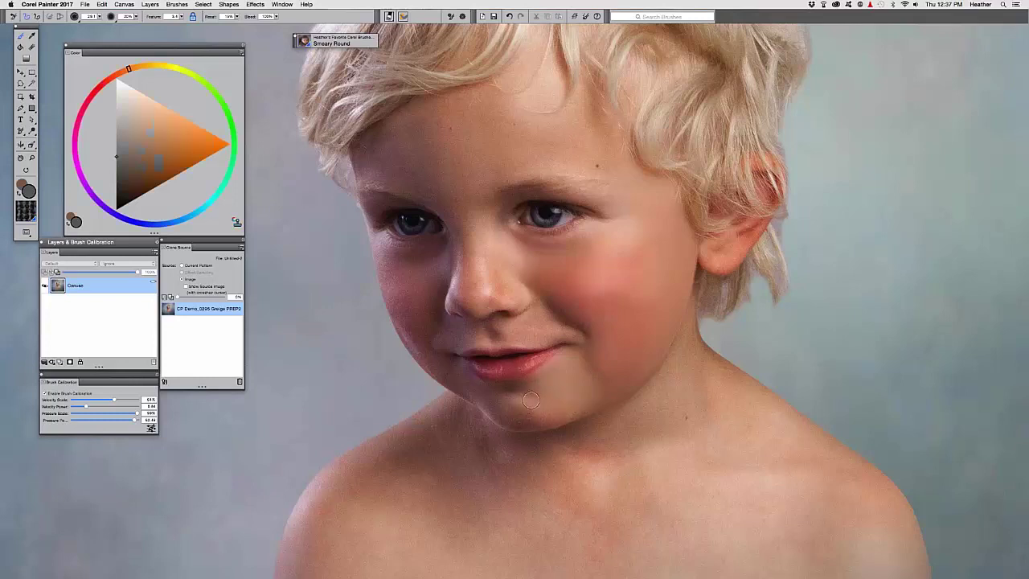
mouse_move(551, 417)
mouse_down()
mouse_move(533, 426)
mouse_move(504, 403)
mouse_move(555, 400)
mouse_up()
key(super+z)
key(u)
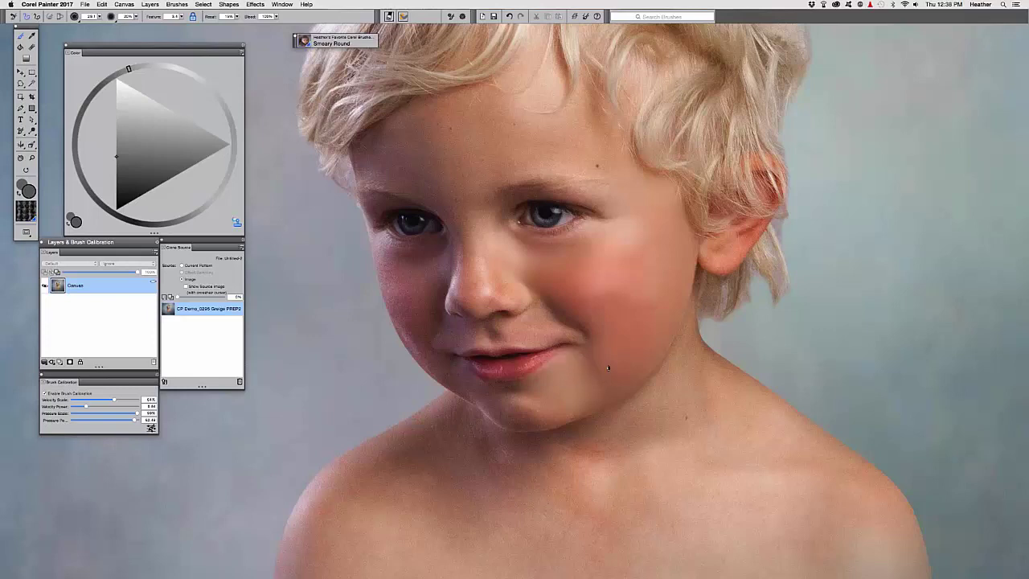
Step: Turn off Clone Color and choose a light pinkish skin tone as the painting color
drag(580, 338, 556, 372)
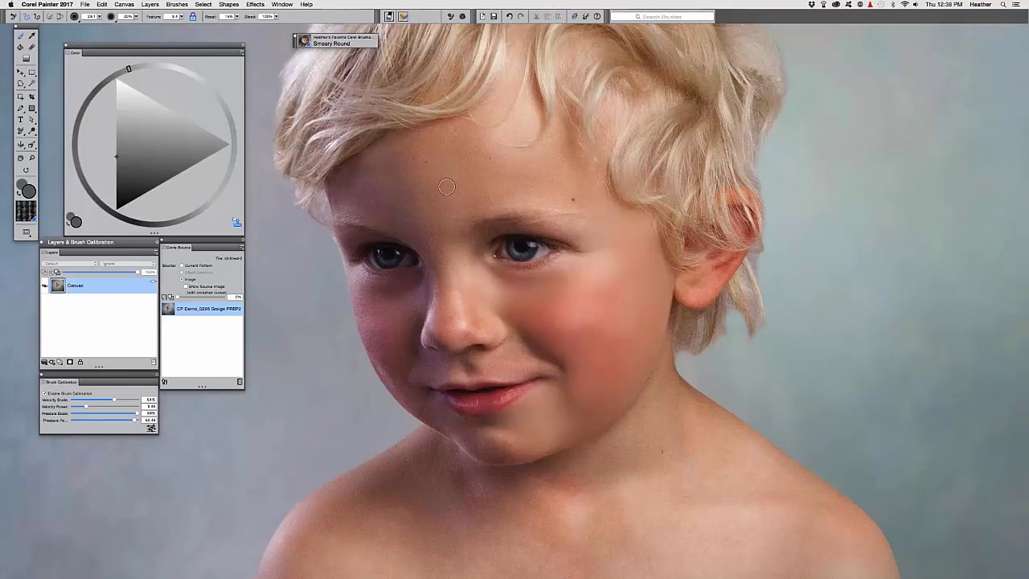
click(236, 224)
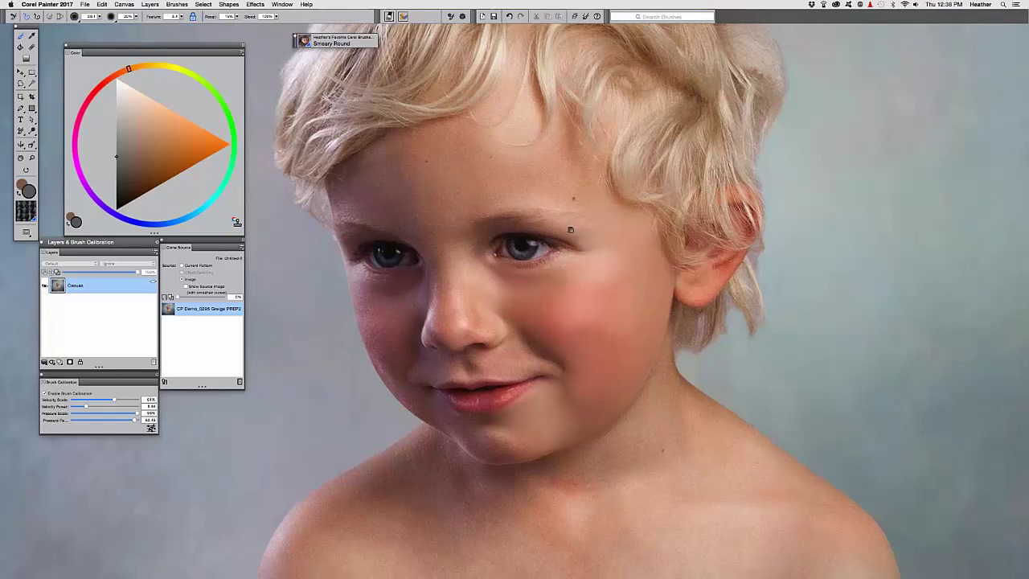
drag(571, 230, 576, 176)
drag(544, 274, 528, 298)
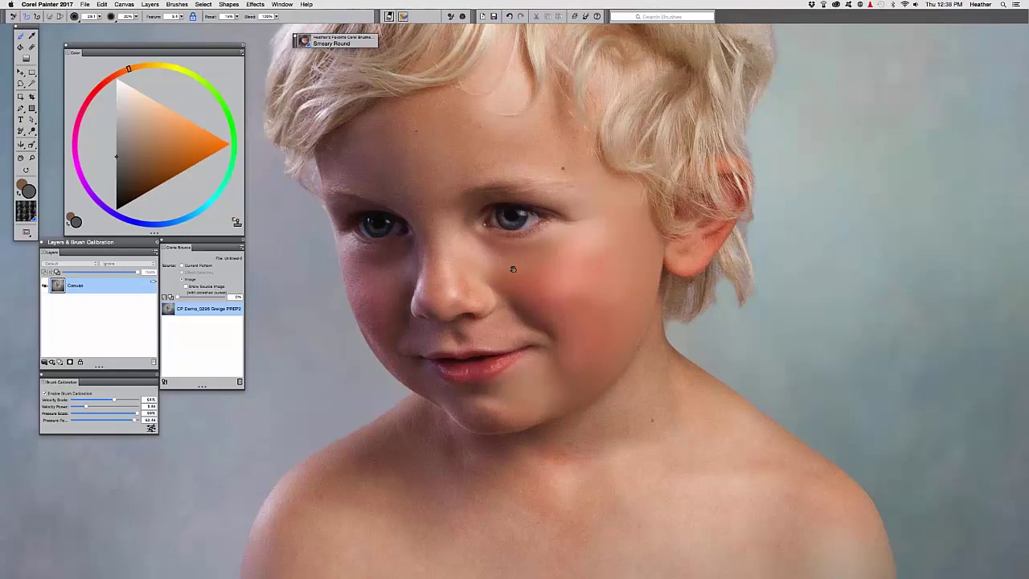
drag(518, 274, 524, 277)
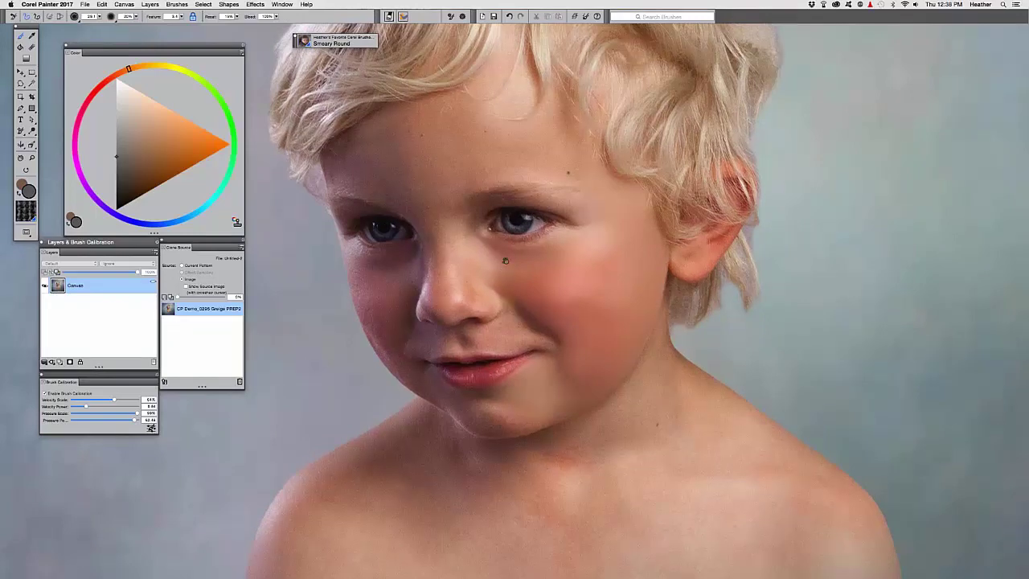
drag(506, 261, 509, 252)
click(148, 118)
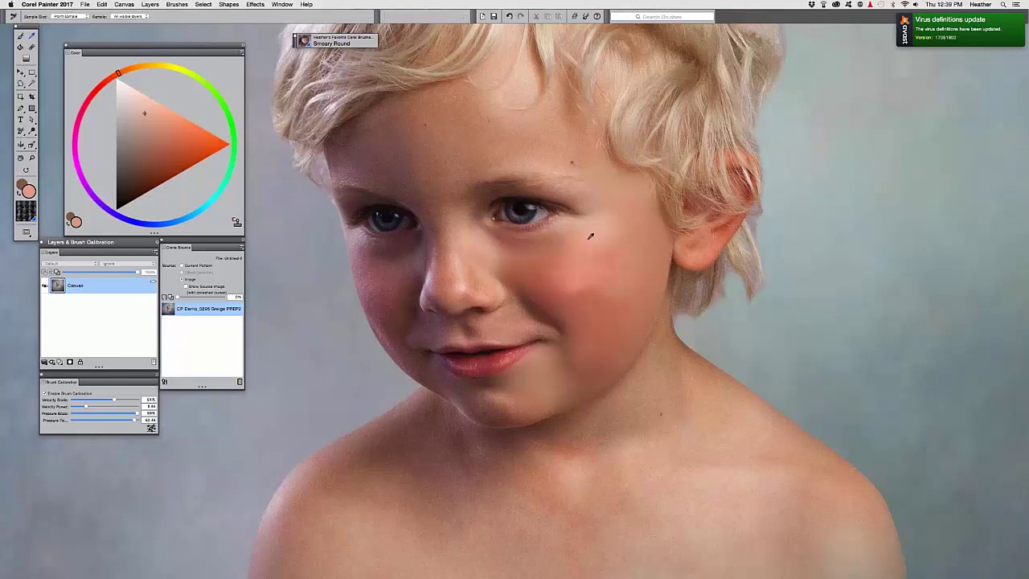
Step: Sample the lit cheek's highlight, pick a lighter tint of it, and brighten the highlight below the eye
alt+click(595, 233)
click(143, 104)
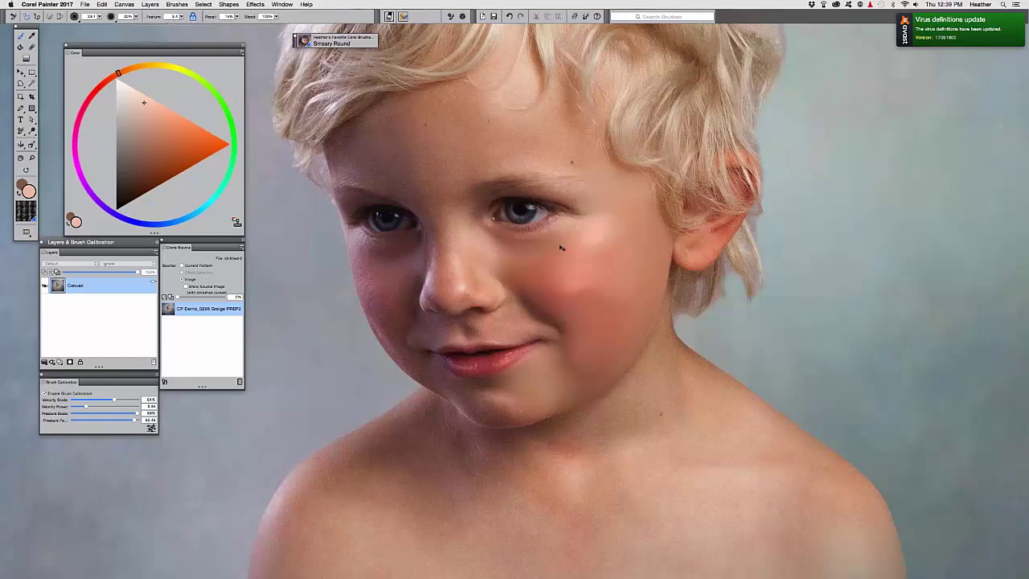
key(super+t)
key(super+t)
Step: Sample the lower cheek's skin color, try a stroke dragging the background onto the shoulder, and undo it
key(alt)
alt+click(614, 329)
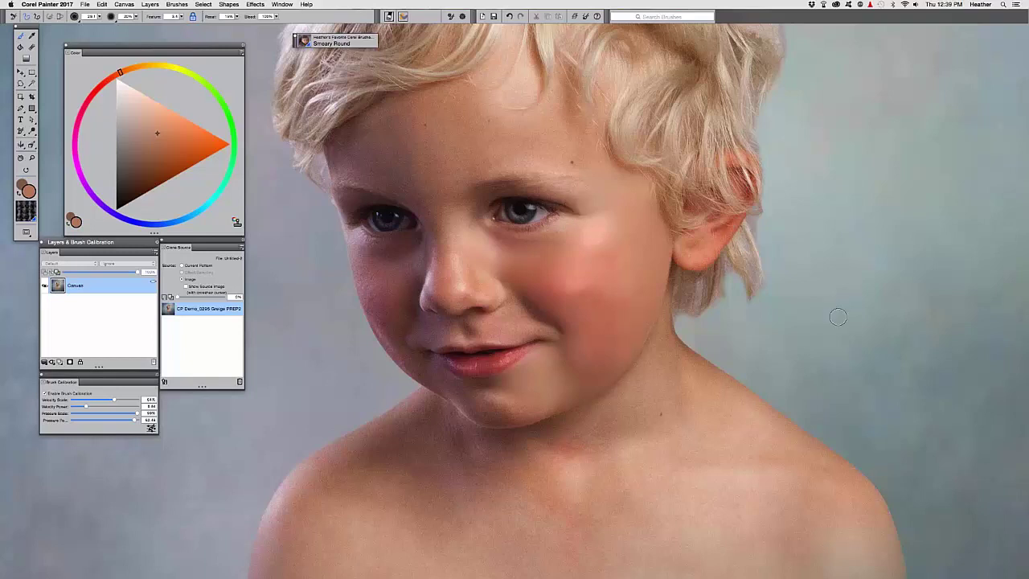
drag(717, 383, 716, 392)
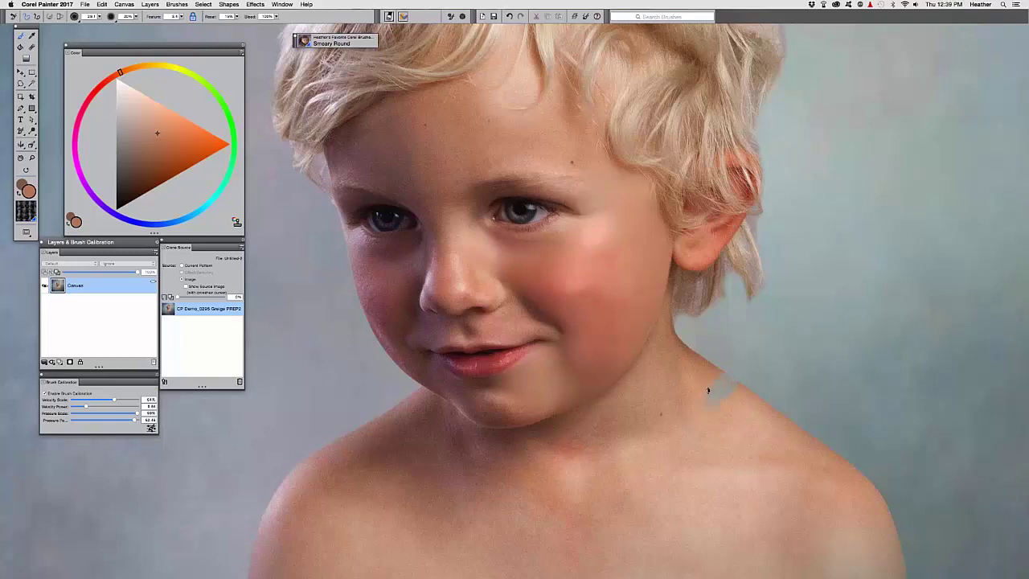
key(super+z)
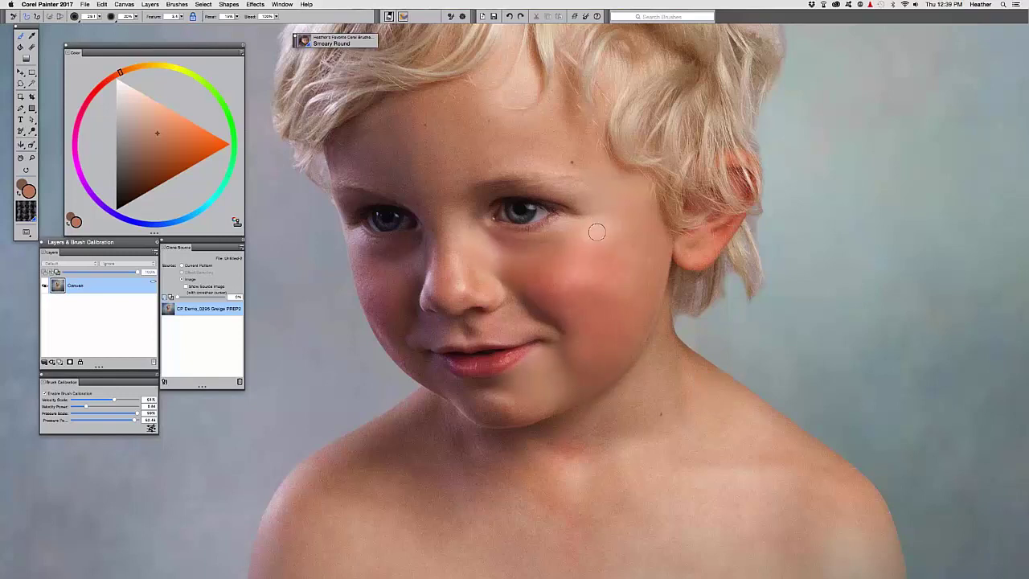
Step: Sample skin colors beside the nose and on the cheek, choose a more saturated coral red, and paint it onto the lit cheek
key(super+t)
alt+click(493, 246)
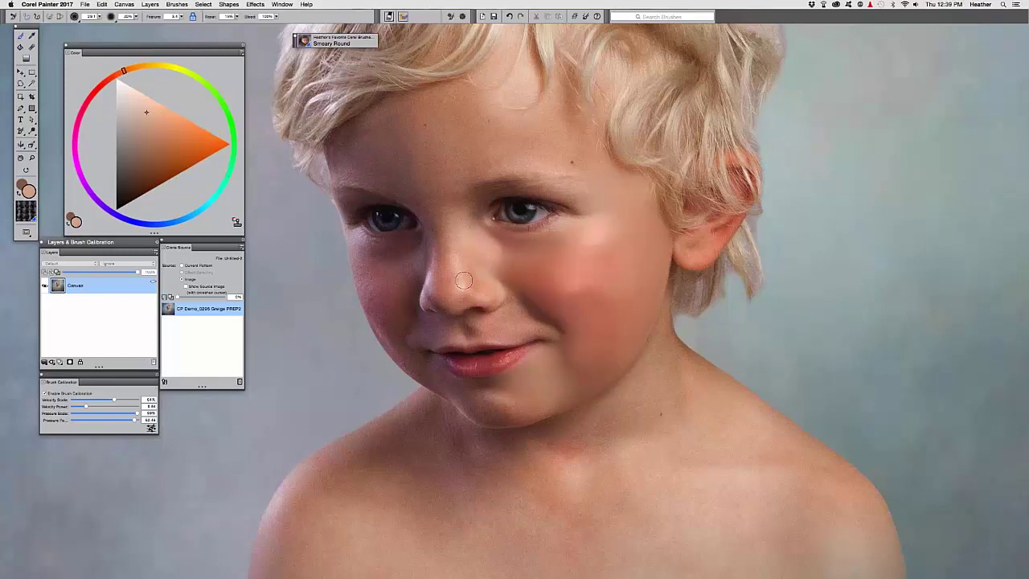
alt+click(538, 281)
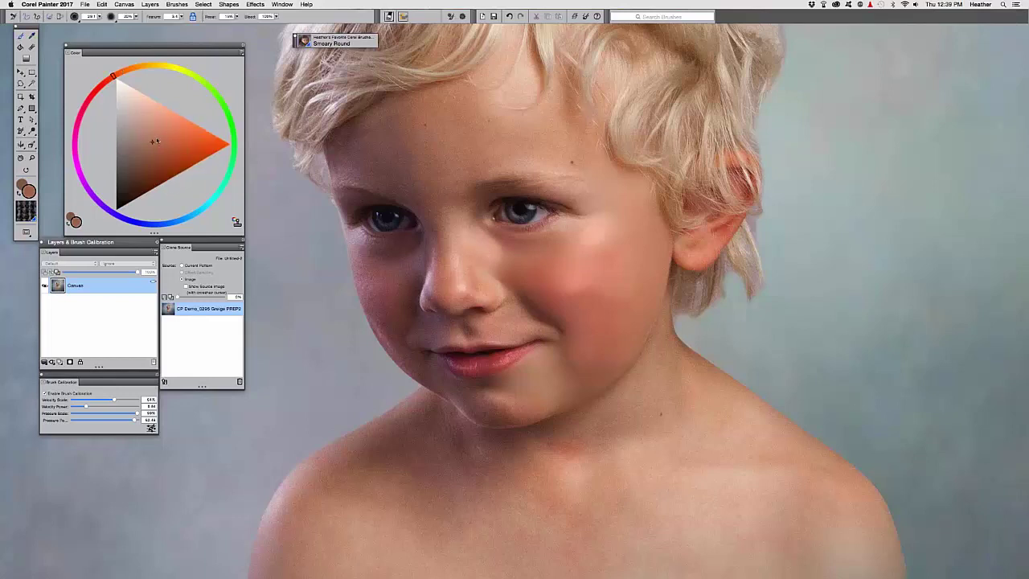
click(159, 139)
click(165, 129)
drag(165, 129, 166, 127)
key(alt)
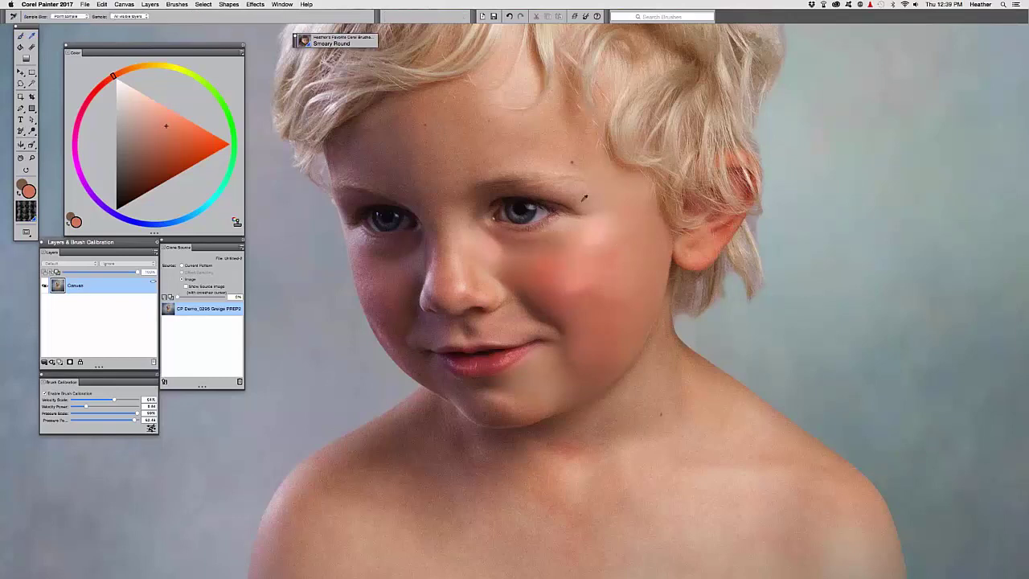
drag(577, 265, 587, 265)
Step: Return to the brush and set its Resat to 0%
key(super+minus)
key(super+minus)
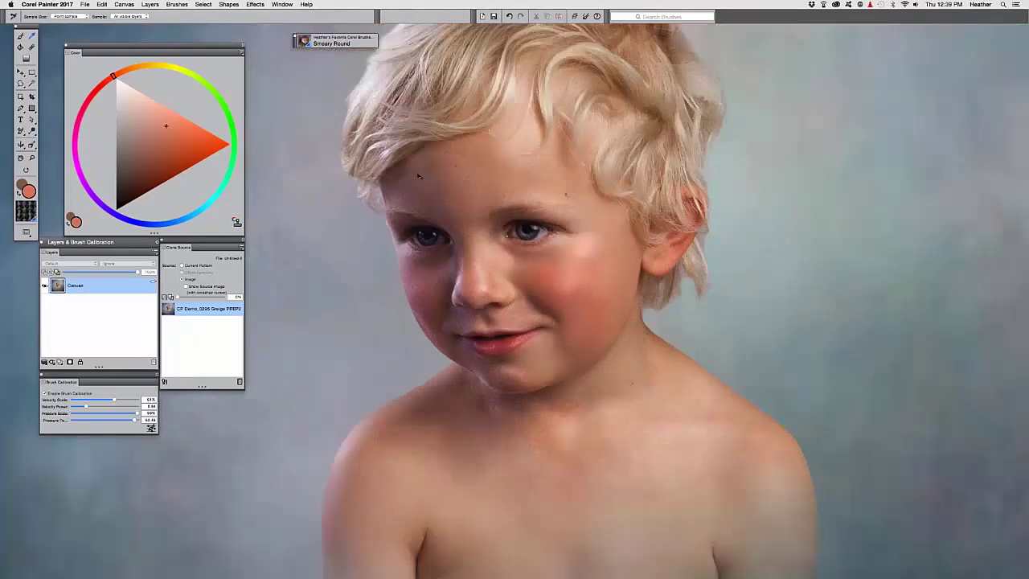
key(super+plus)
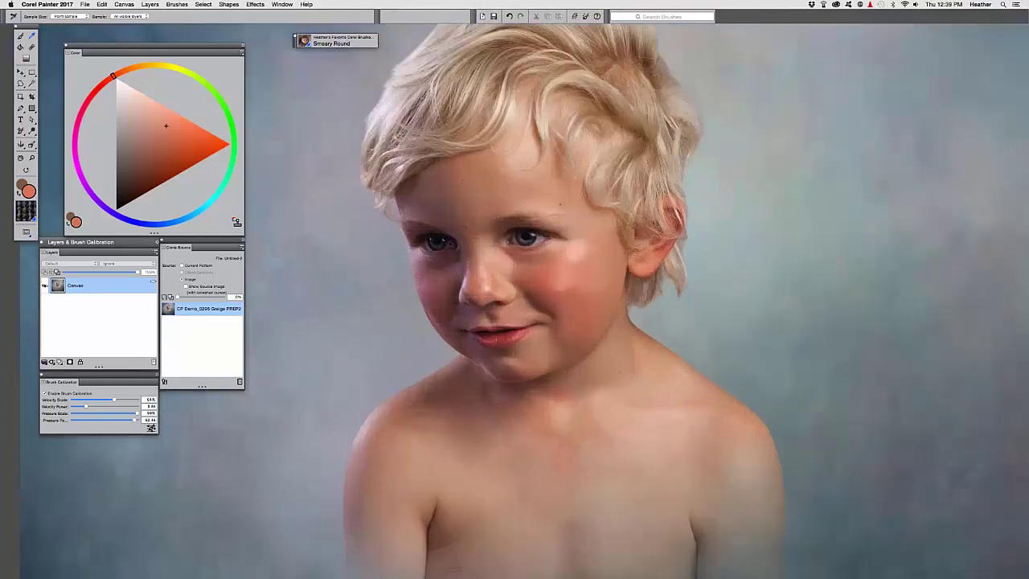
key(super+equal)
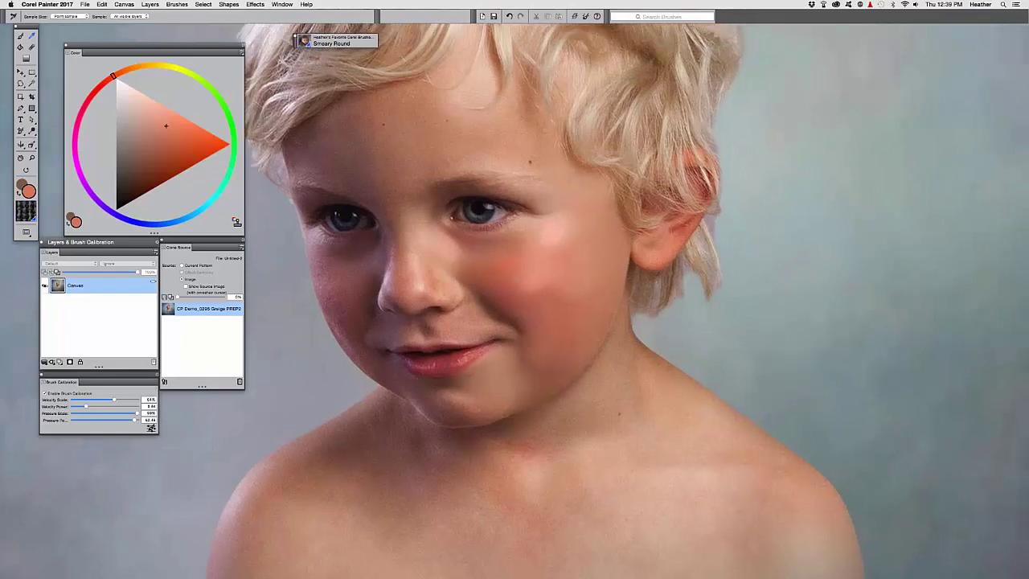
key(b)
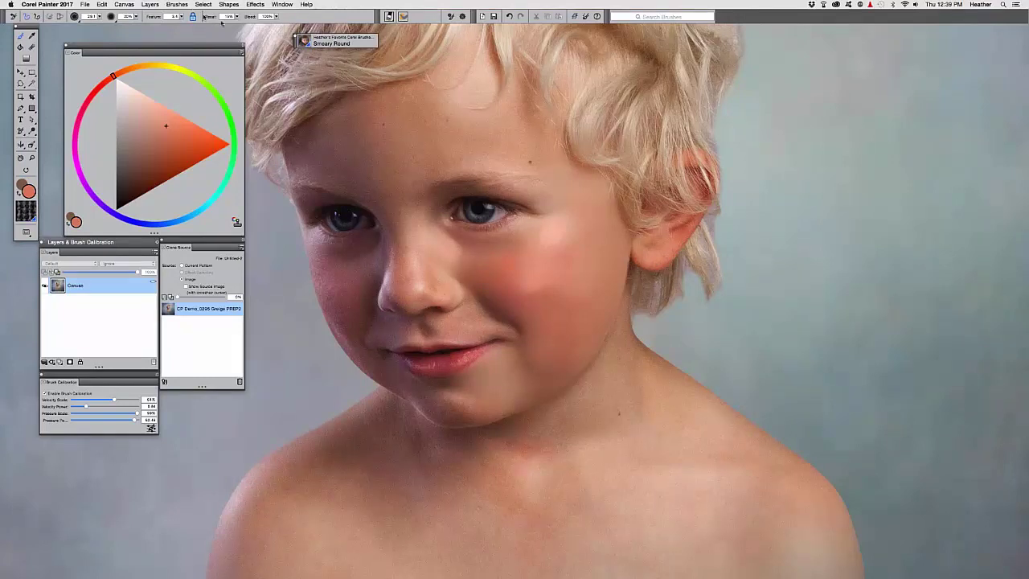
mouse_move(225, 20)
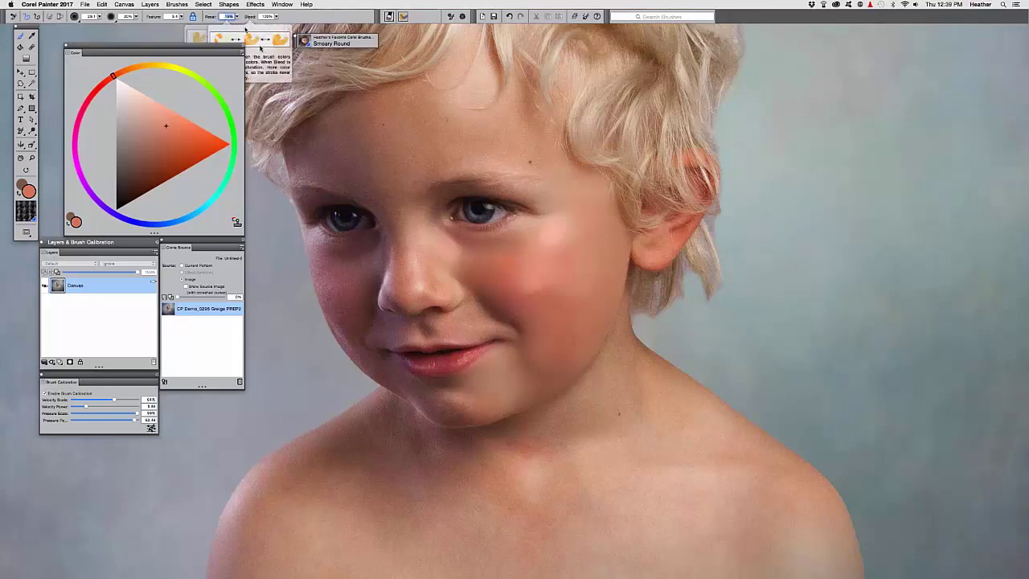
text(0)
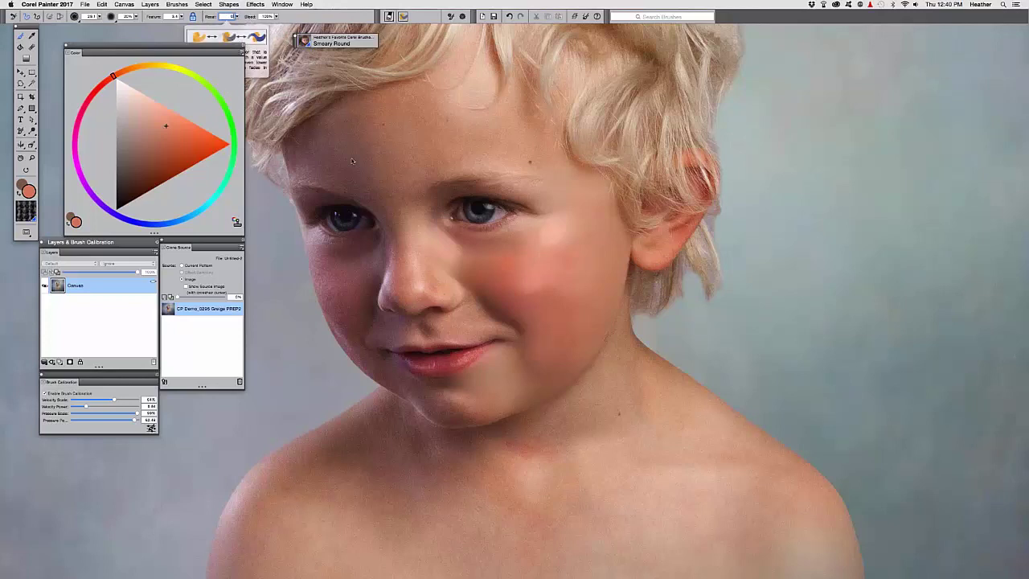
key(Return)
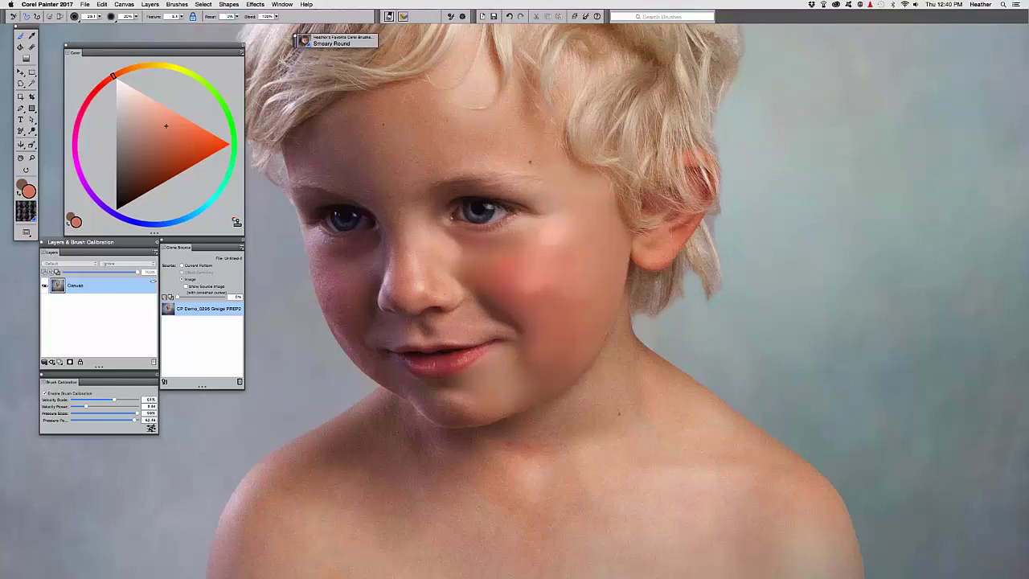
key(super+plus)
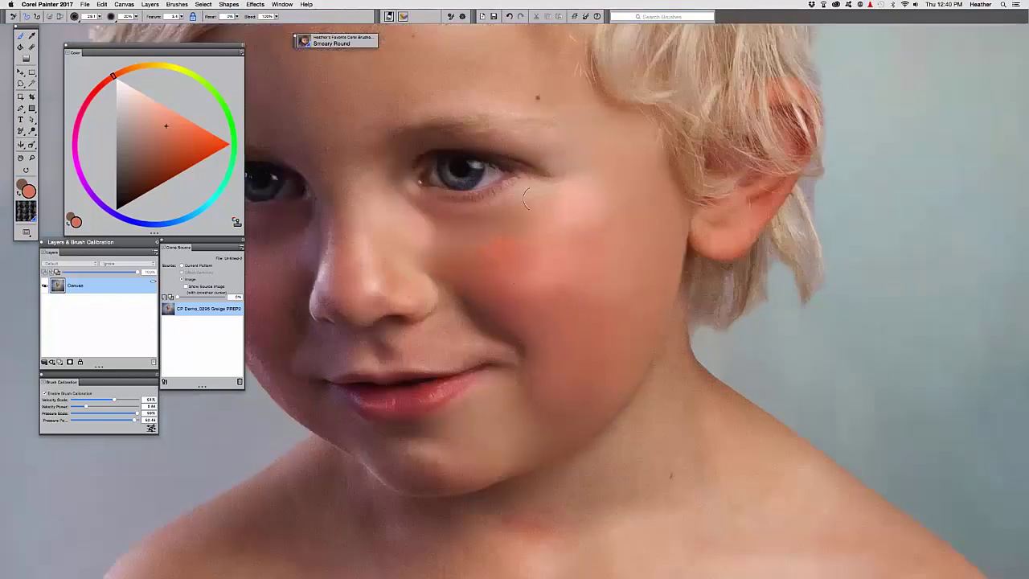
key(super+minus)
key(super+minus)
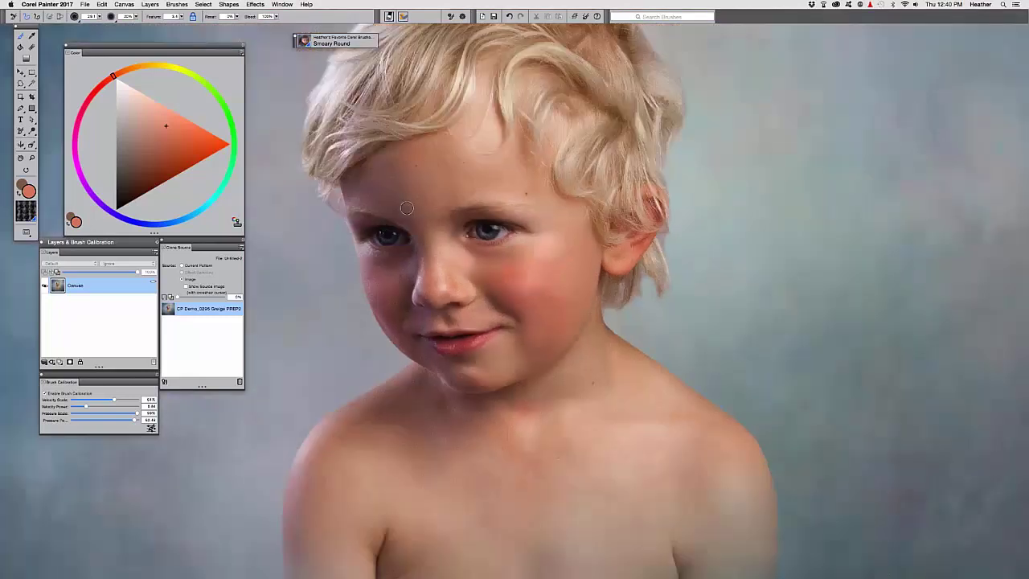
drag(403, 250, 390, 254)
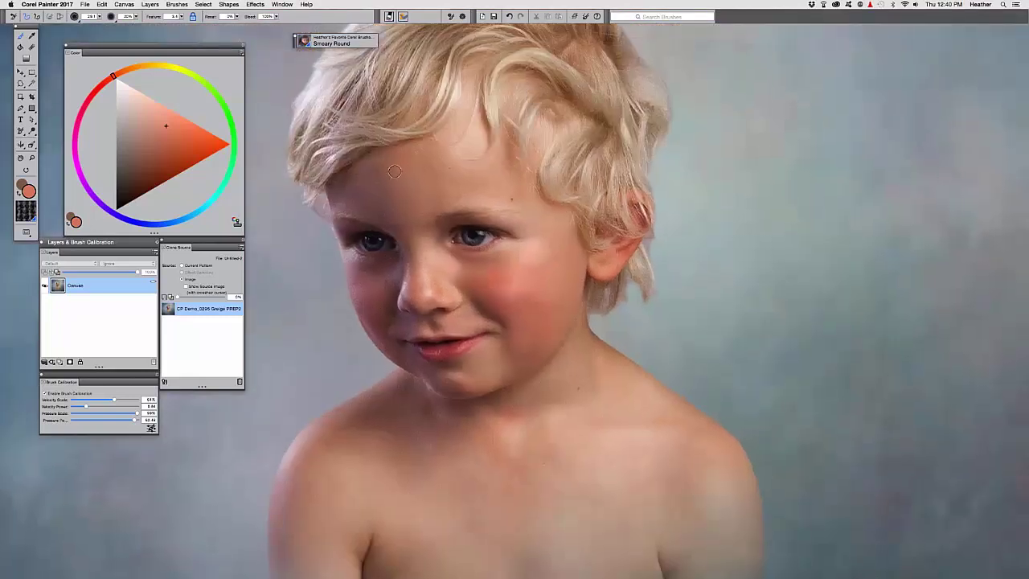
Step: Start saving the image as a new file in Corel Painter 2017 DEMO > Head with ease and contrl May 18 12 pm
click(85, 4)
click(123, 94)
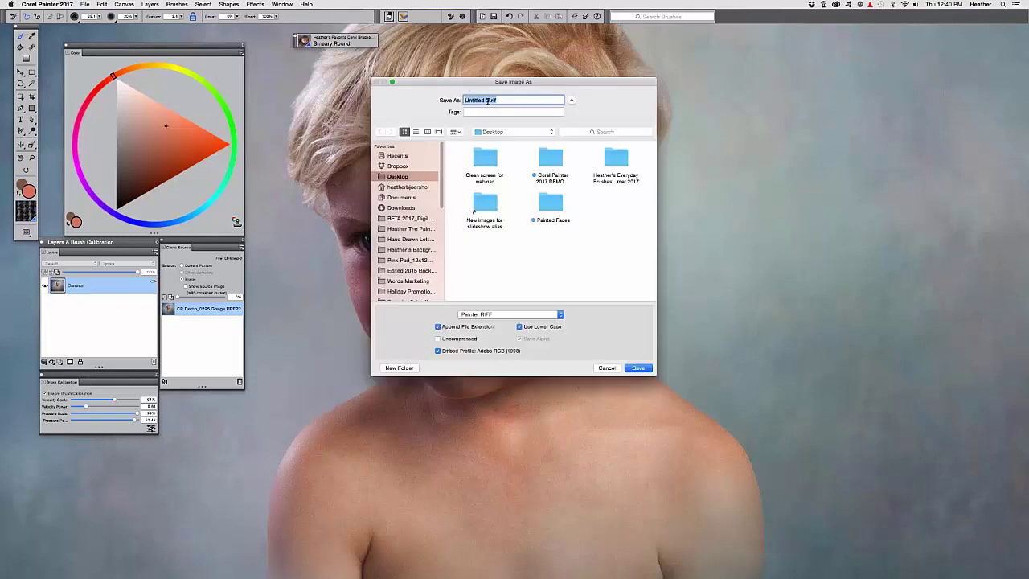
drag(500, 124, 498, 125)
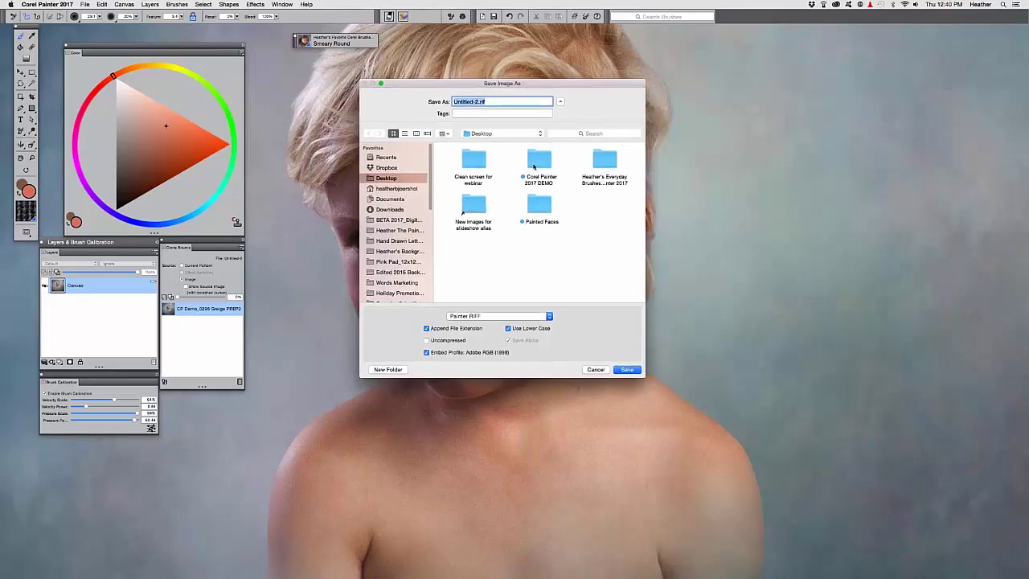
double_click(534, 163)
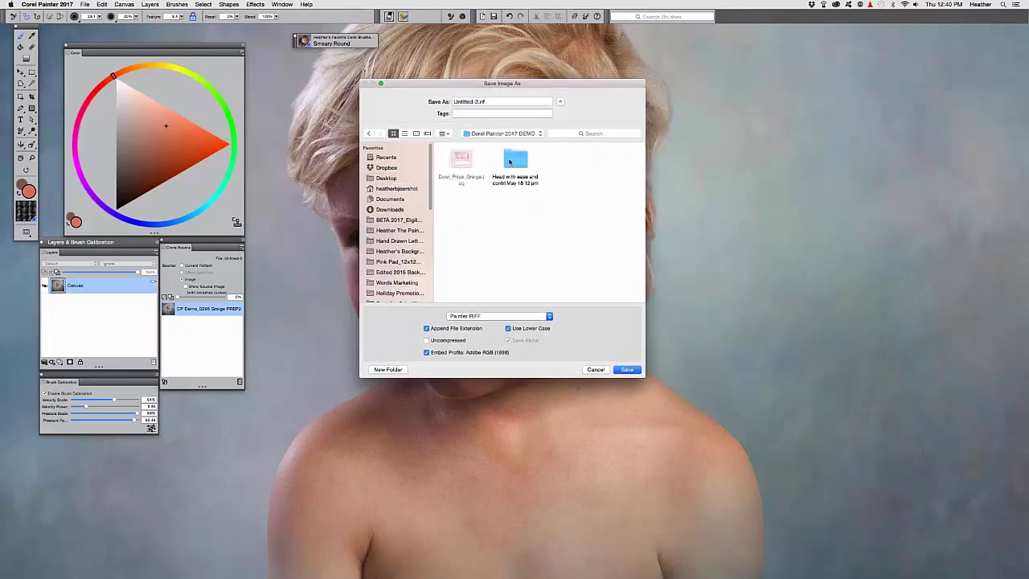
double_click(508, 162)
Step: Reuse the existing CP Demo_0295 Greige PREP2 file name and put 1 ptr in front of it
click(456, 159)
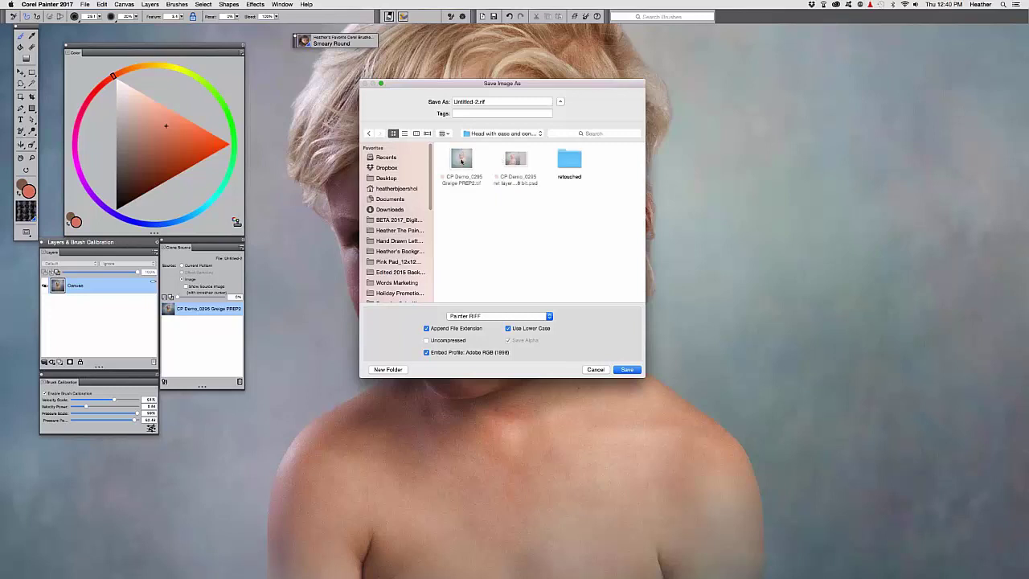
double_click(511, 102)
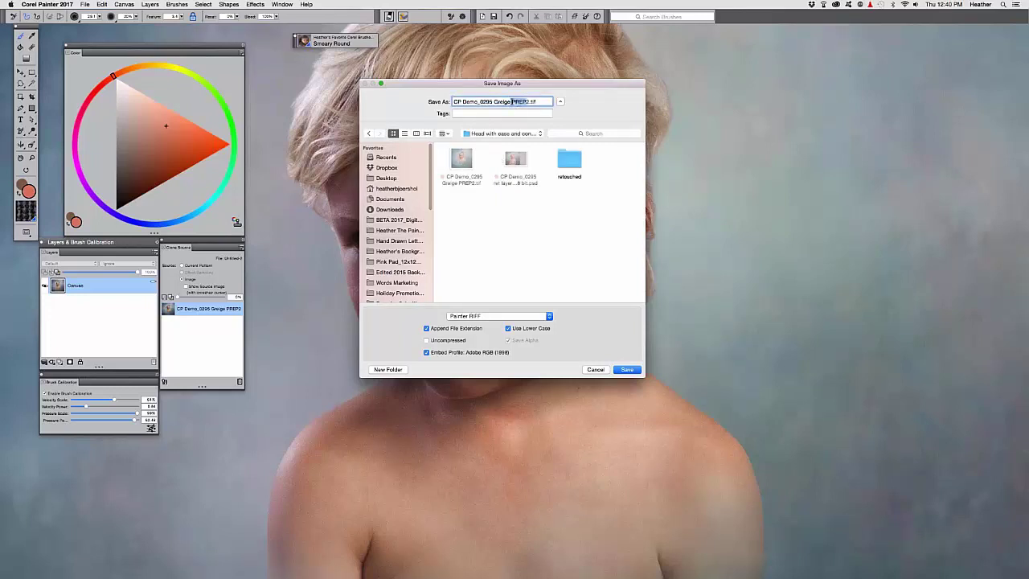
click(457, 101)
key(Up)
text(1 ptr)
Step: Save the copy in Photoshop format with the Uncompressed option on, accepting the loss of the clone source images
click(482, 316)
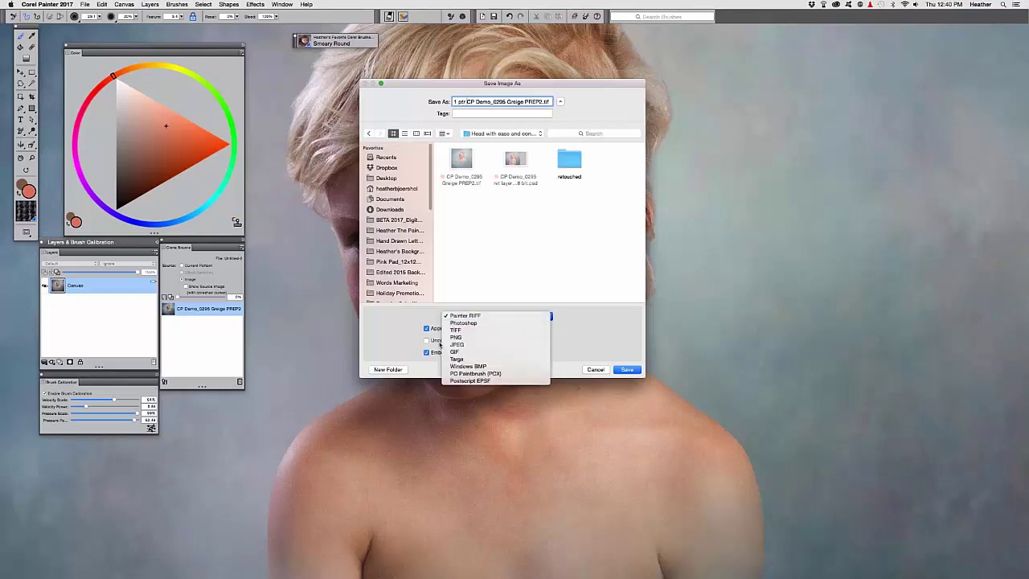
click(482, 325)
click(427, 340)
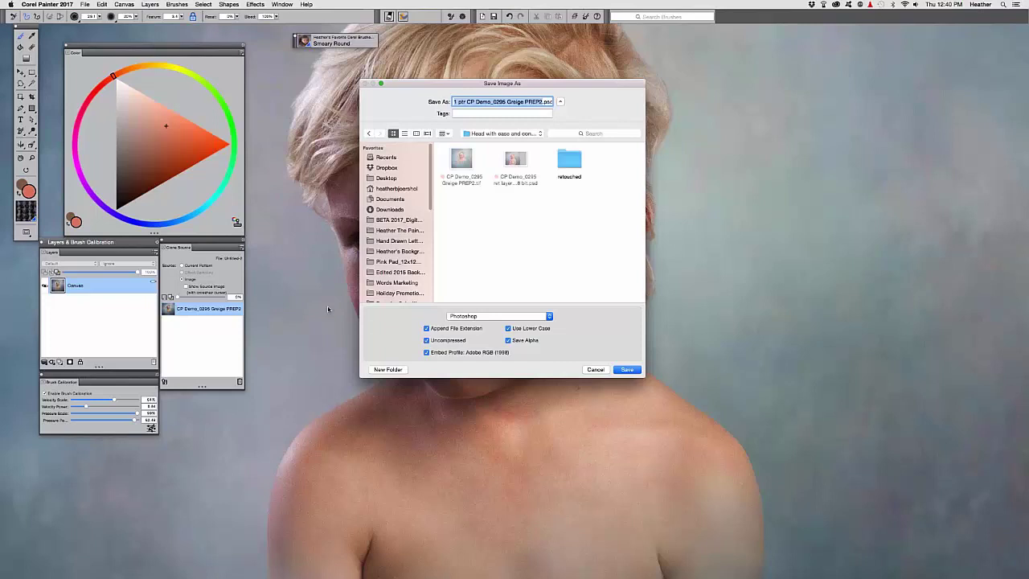
click(627, 369)
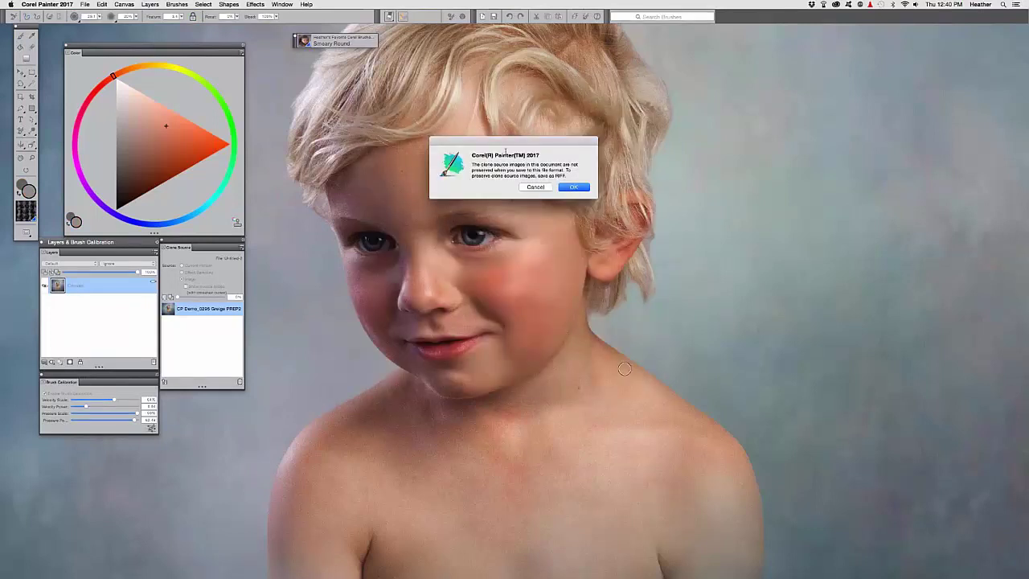
click(566, 190)
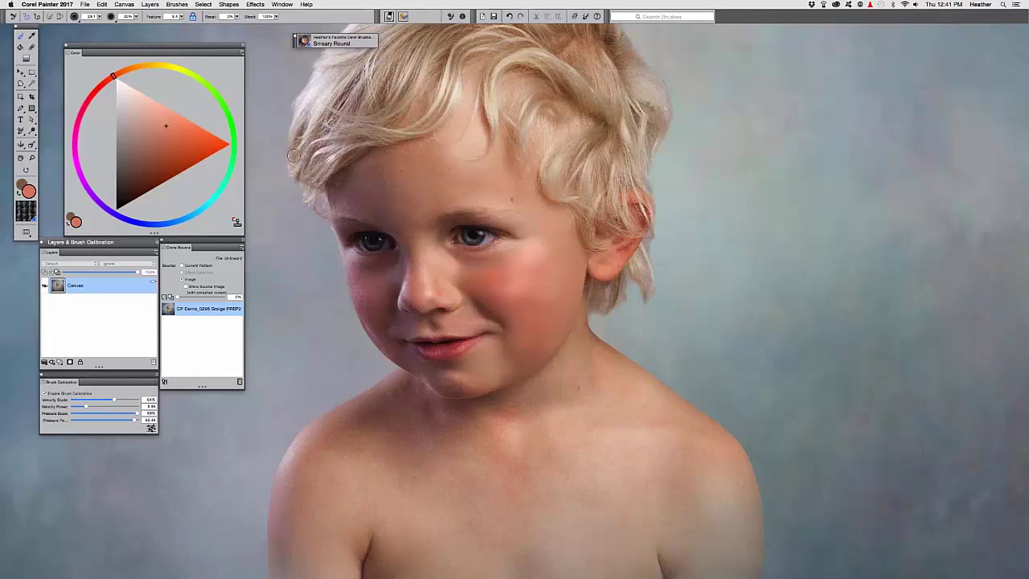
Step: Choose the Real Fat Chalk (Accent Brush) from the favorite brushes
key(super+plus)
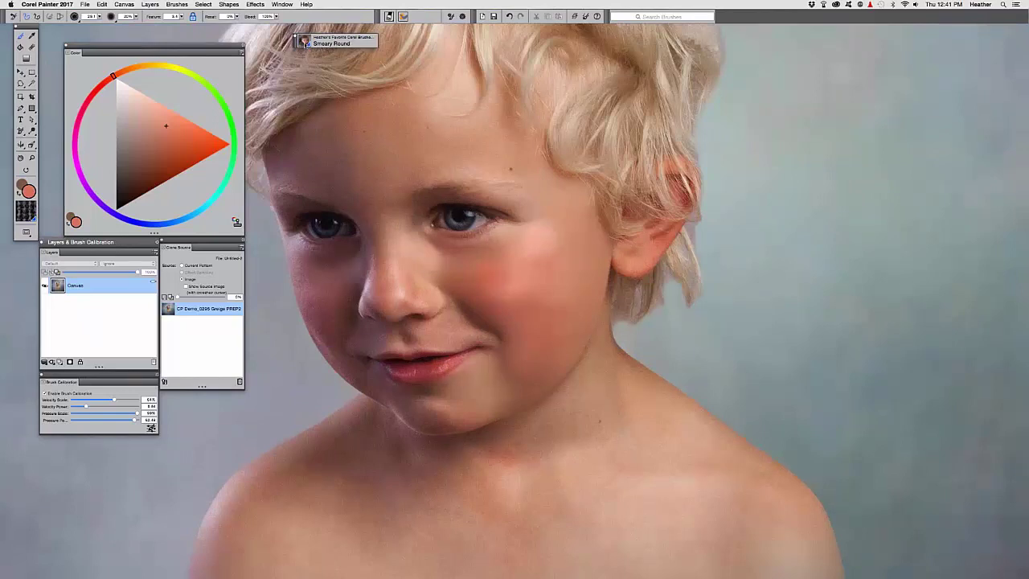
click(305, 45)
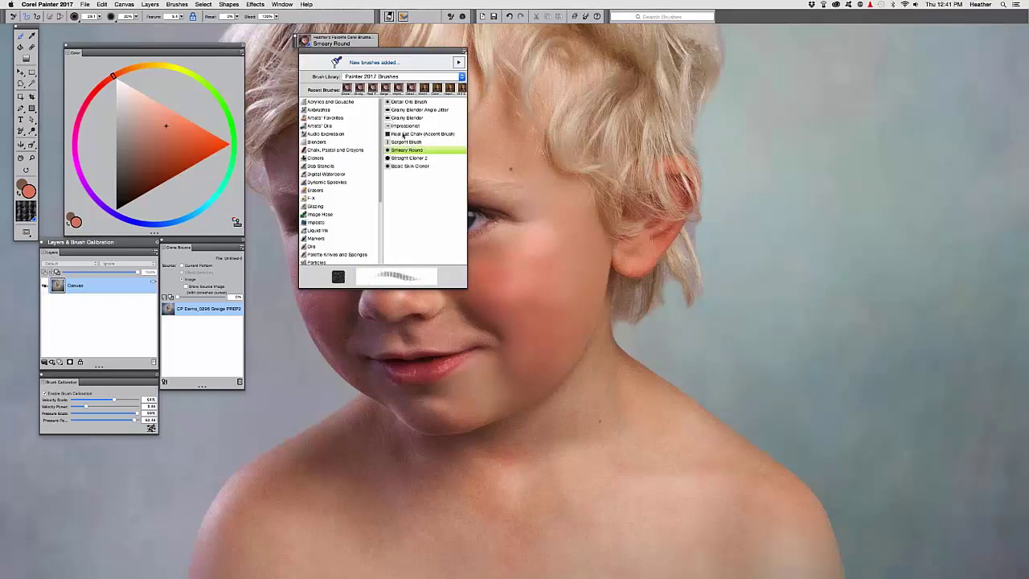
click(400, 139)
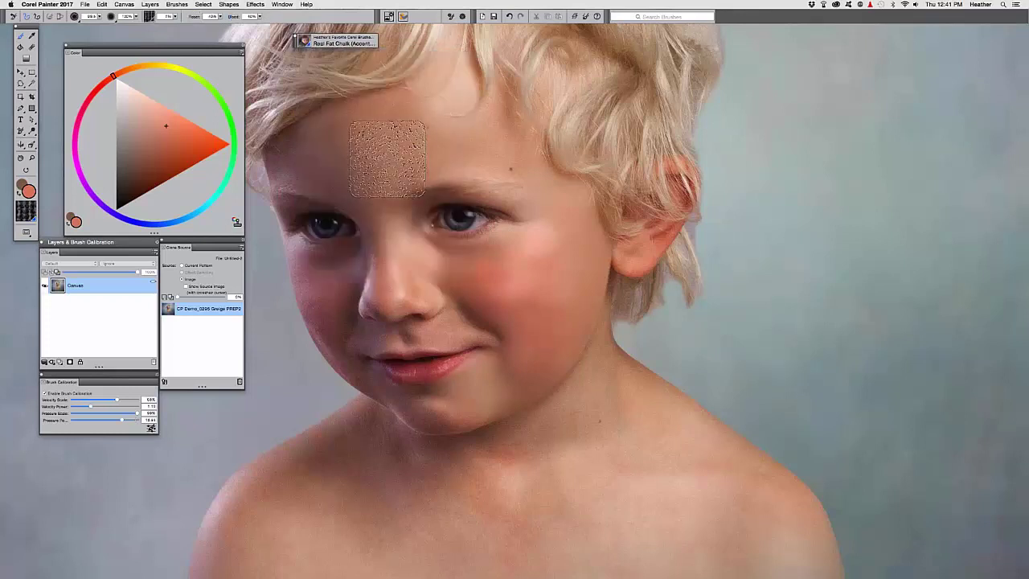
click(305, 40)
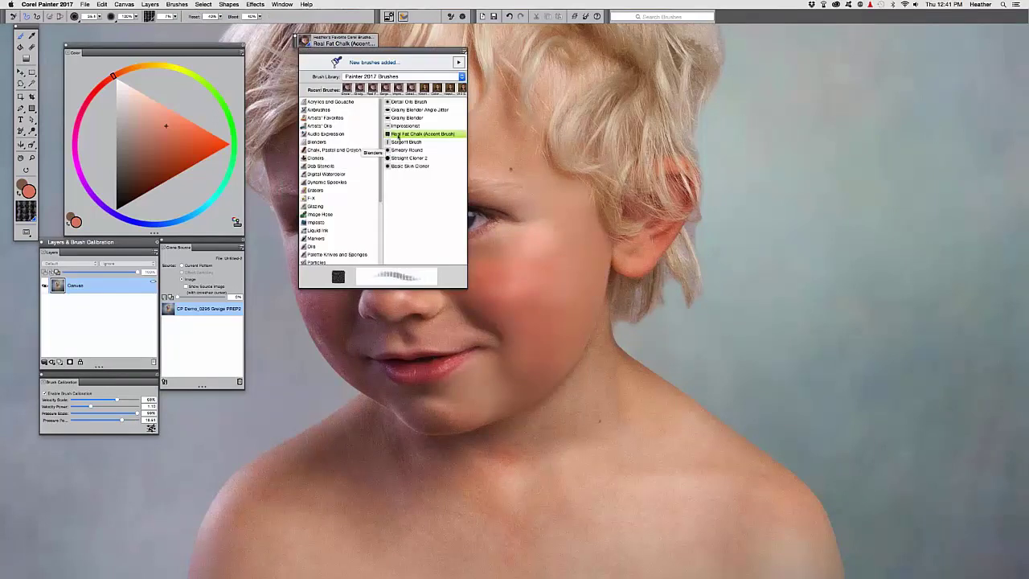
click(400, 135)
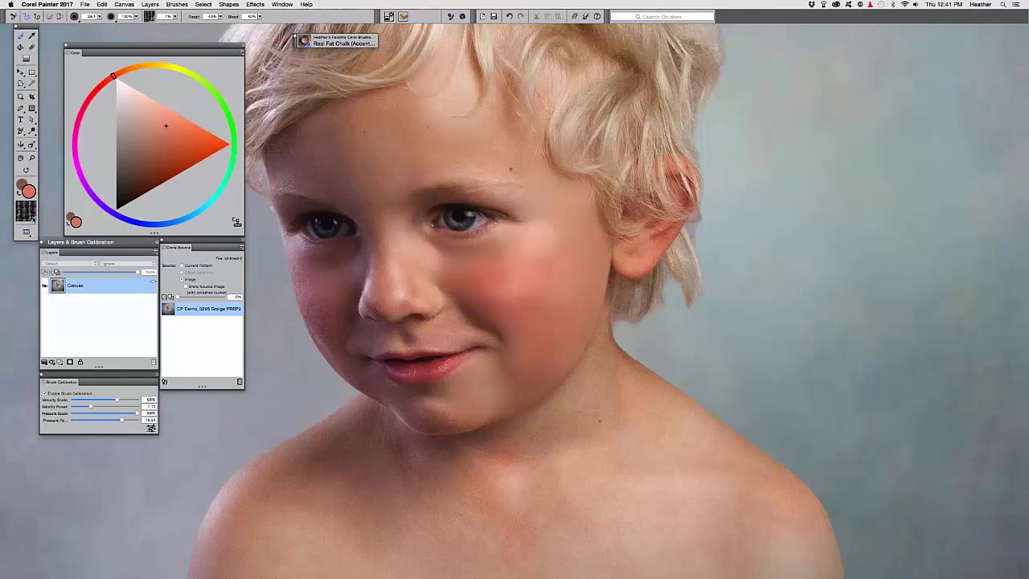
Step: Try the Basic Paper texture with the chalk brush and return to the Artists Canvas texture
click(30, 214)
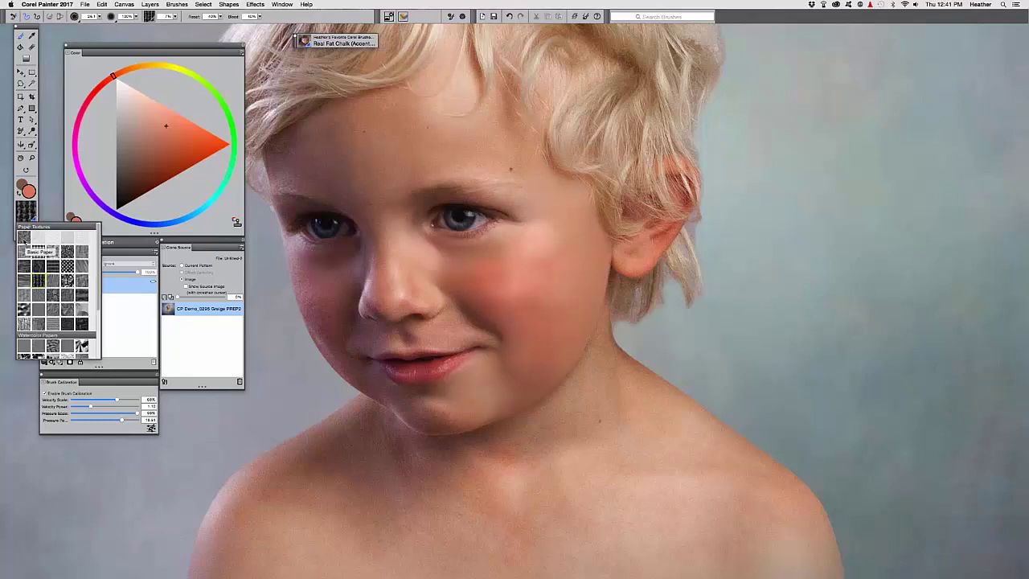
click(25, 239)
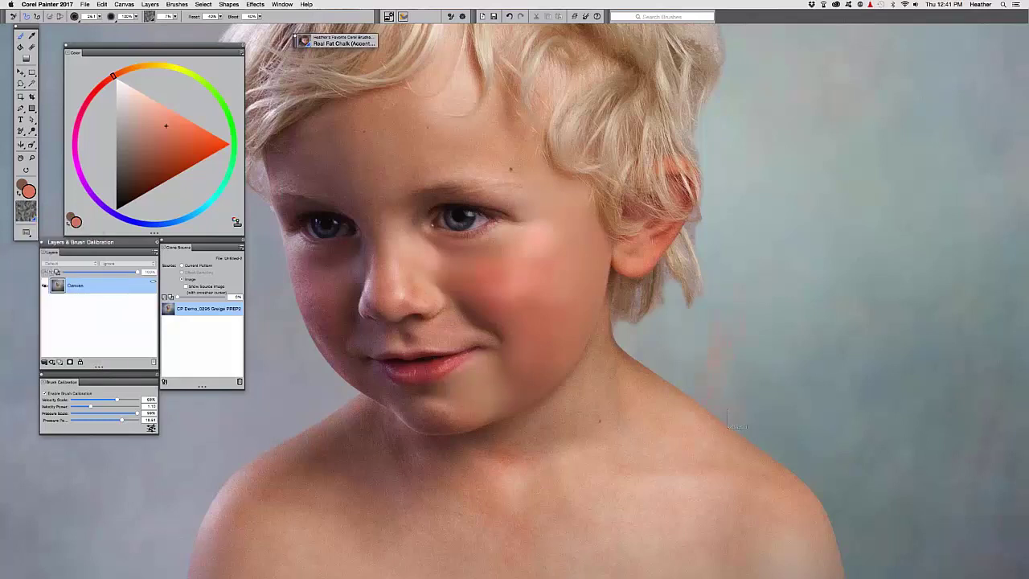
click(26, 211)
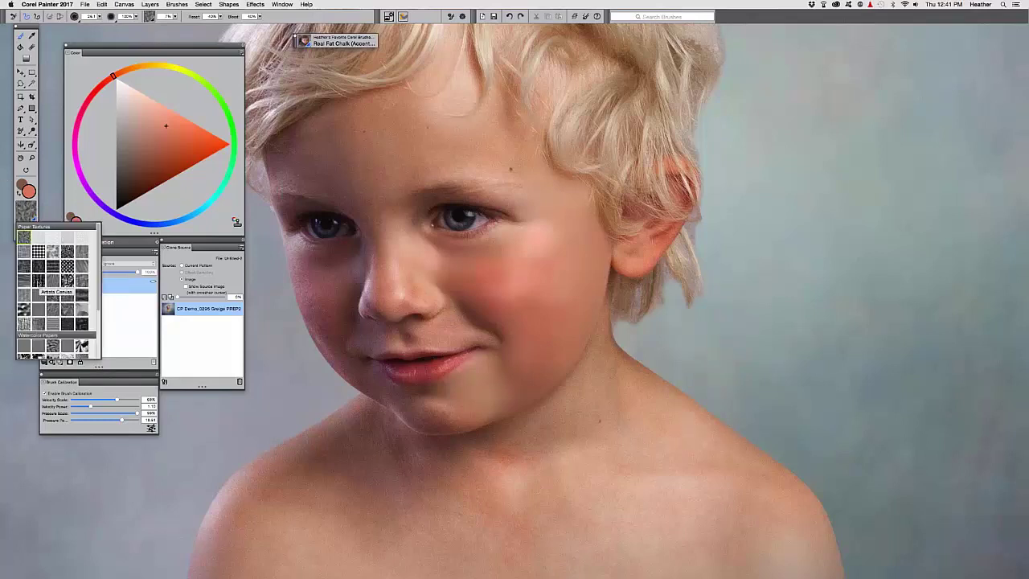
click(38, 282)
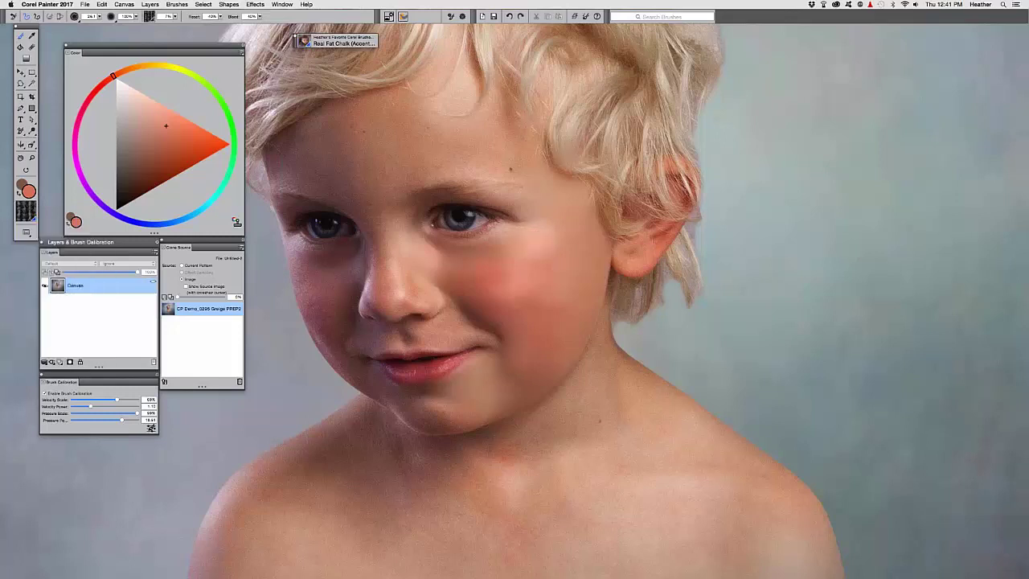
Step: Sample the light skin at the top of the lit cheek and choose a lighter, warmer peach
key(super+plus)
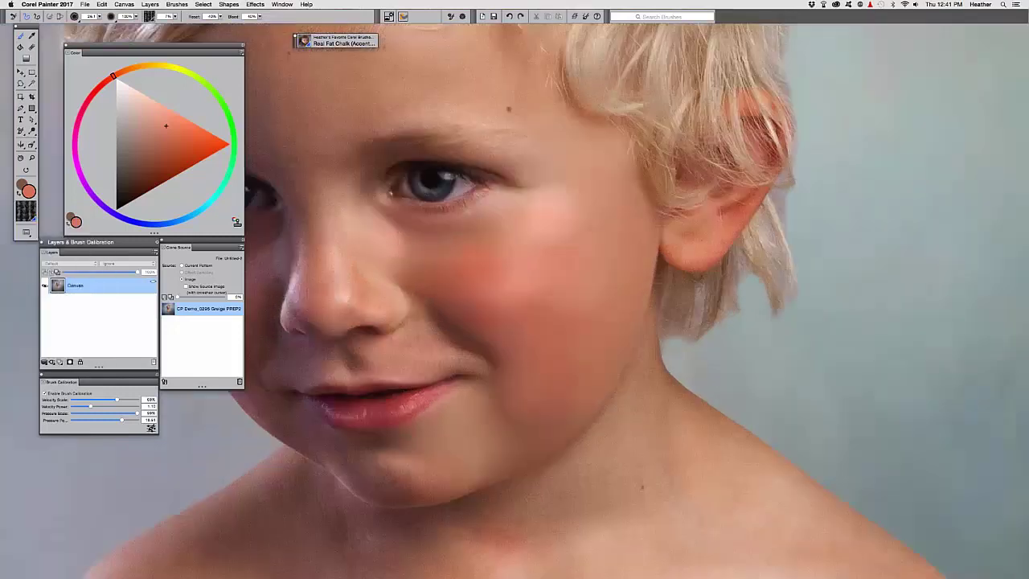
drag(553, 296, 606, 319)
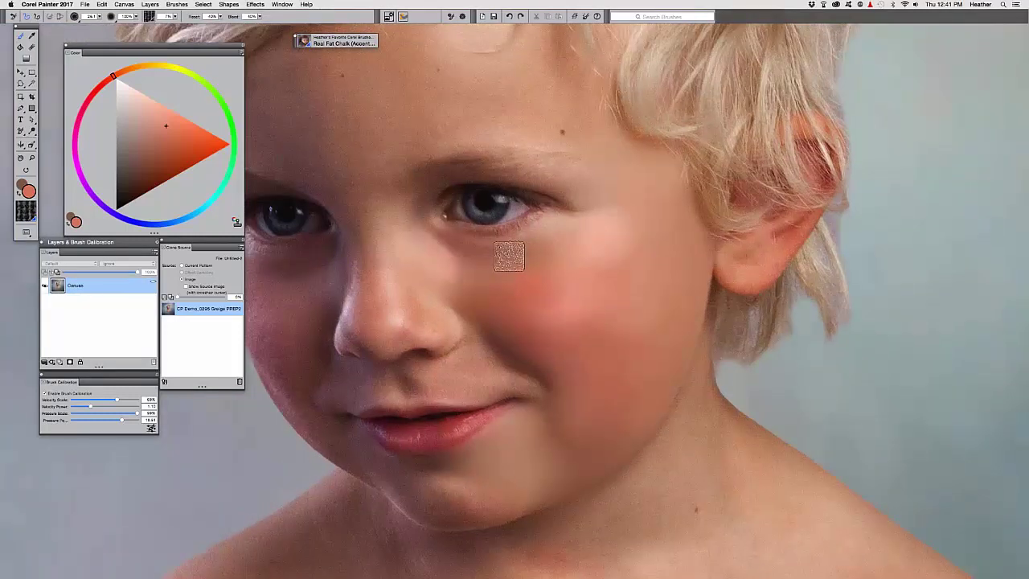
key(super+minus)
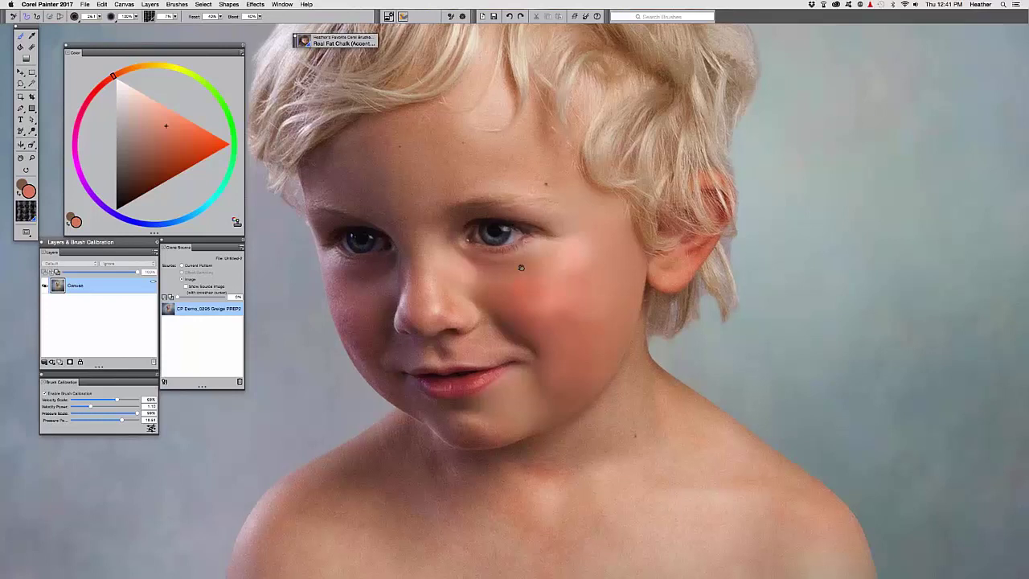
drag(521, 268, 509, 264)
alt+click(558, 253)
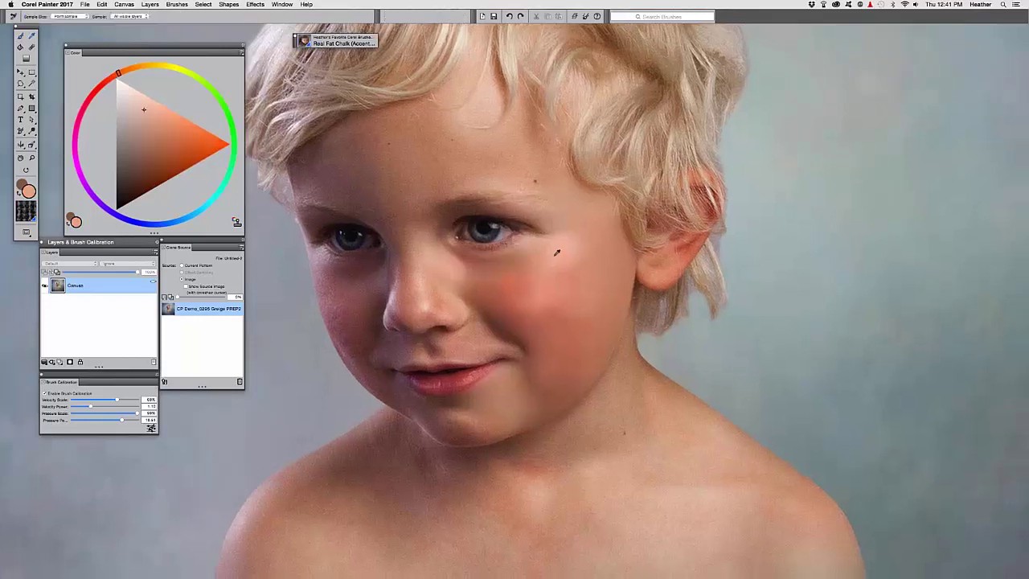
click(146, 103)
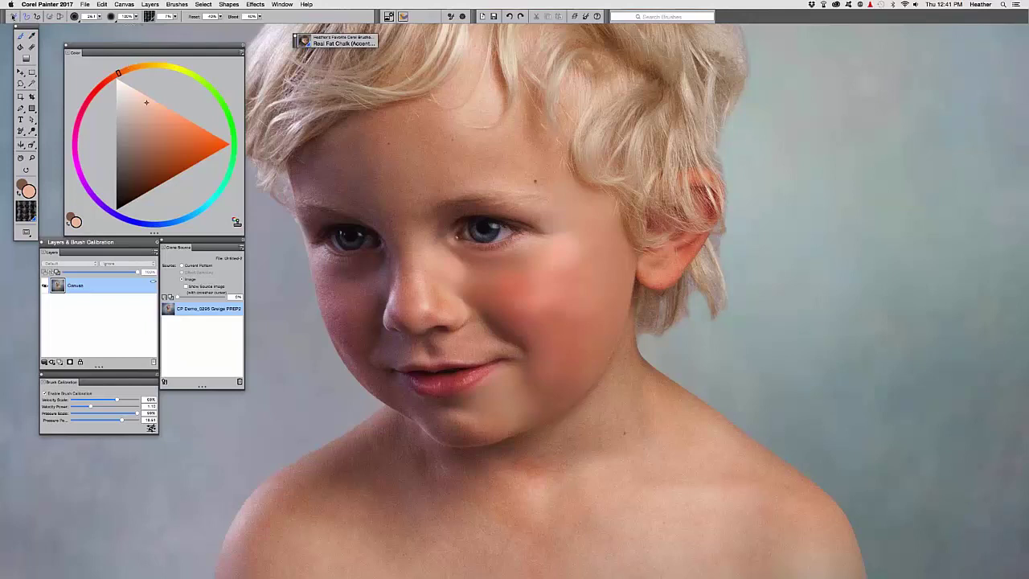
Step: Lower the chalk brush's opacity, raise its grain to 28%, and check its Resat and Bleed settings
click(13, 16)
click(127, 17)
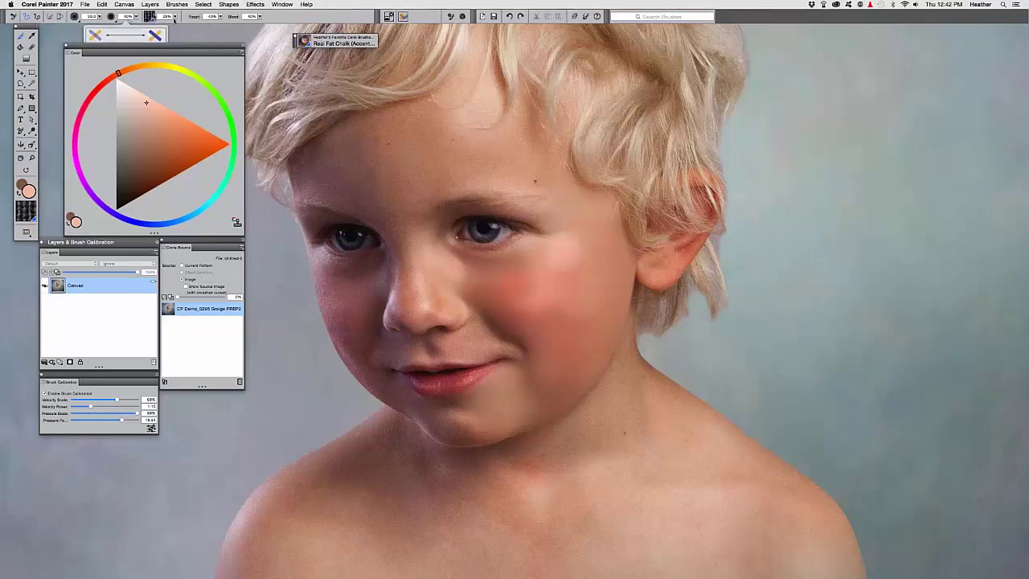
click(167, 17)
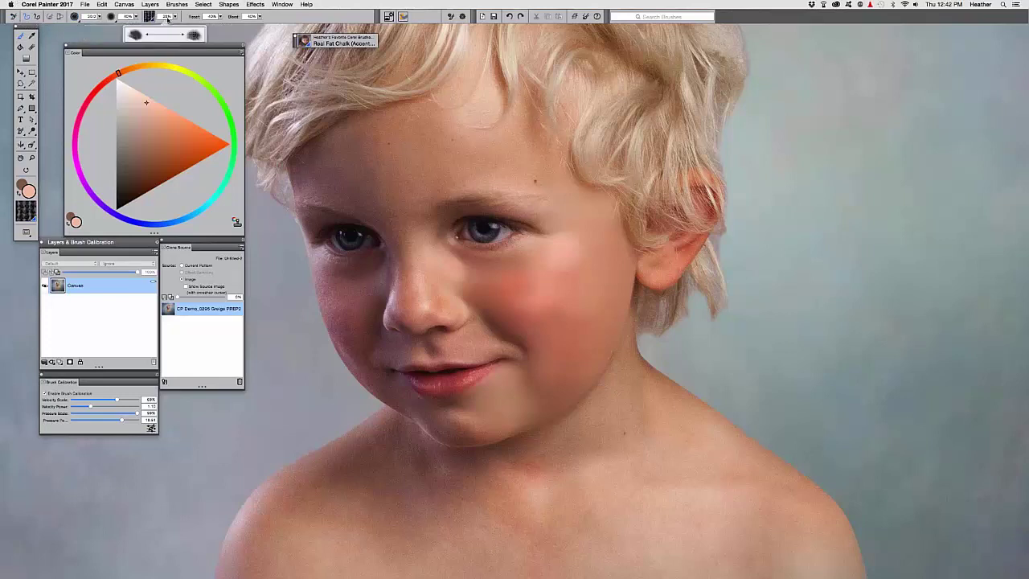
click(210, 17)
click(250, 17)
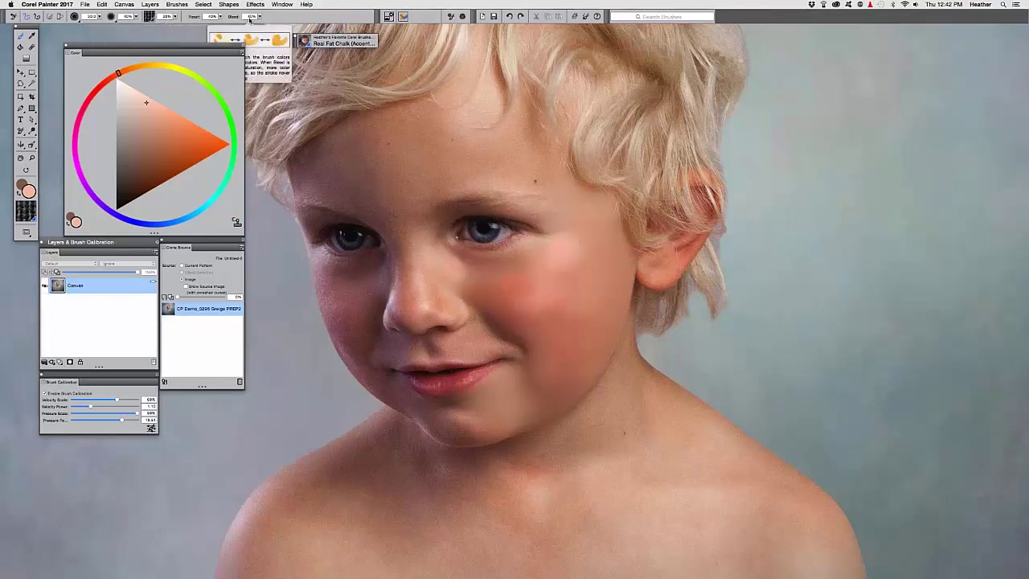
click(250, 20)
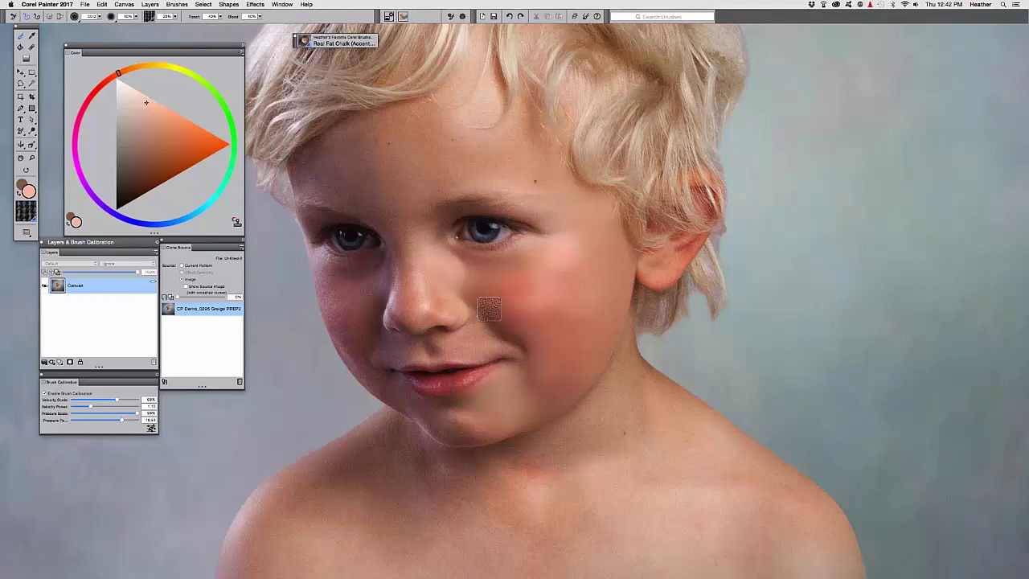
Step: Sample the pink of the lit cheek, choose a lighter tint of it, and chalk a highlight onto the cheek
drag(478, 282, 476, 284)
drag(553, 350, 560, 346)
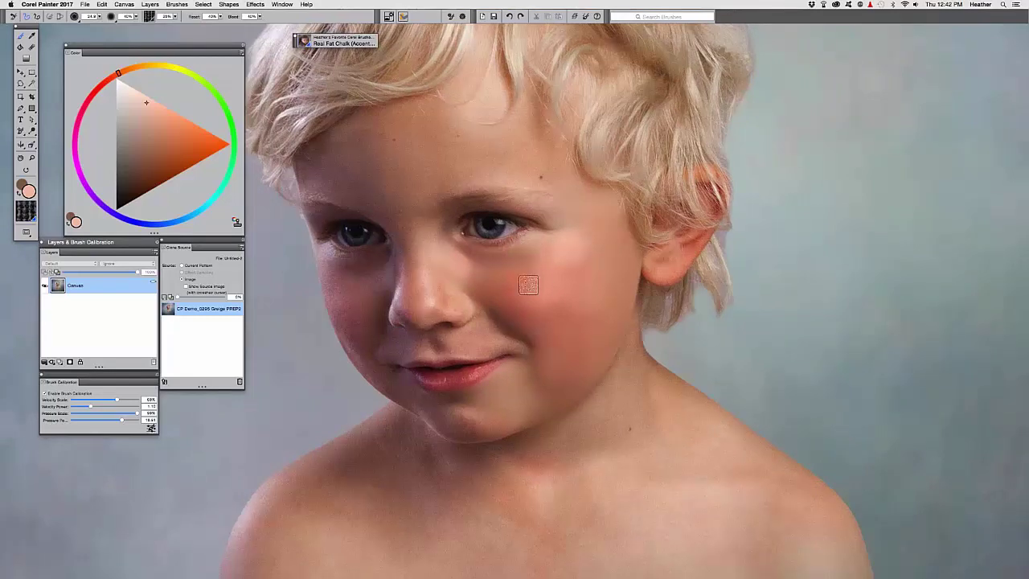
alt+click(552, 281)
click(153, 112)
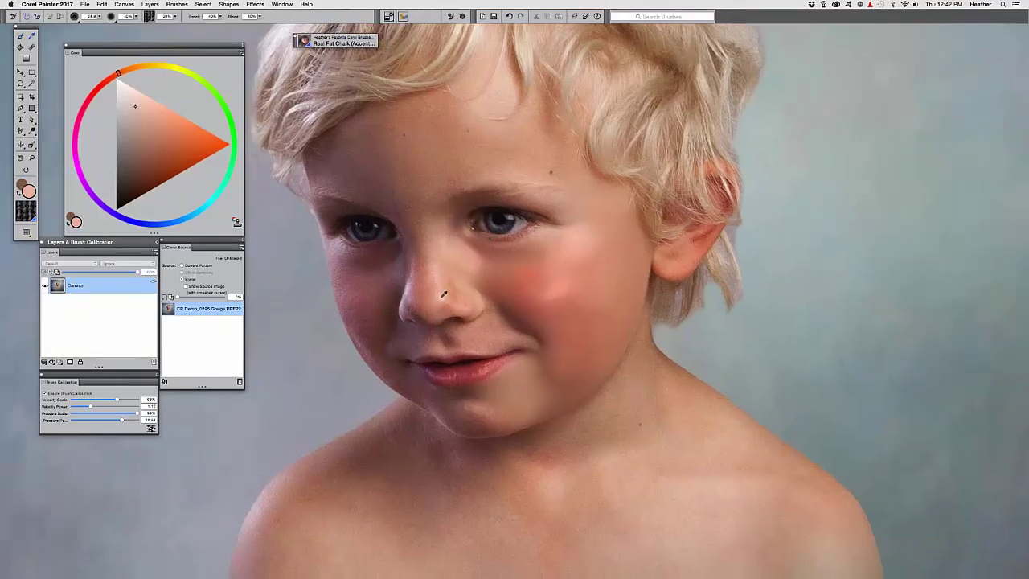
Step: Choose a paler pink, reduce the brush size, and chalk a highlight onto the nose
click(136, 104)
key(b)
key([)
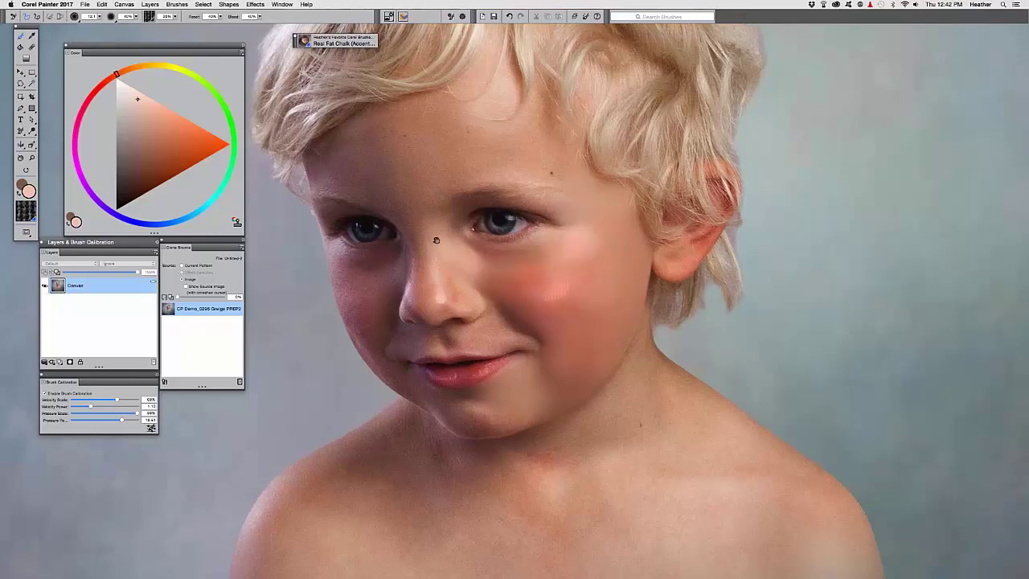
drag(436, 240, 448, 250)
Step: Sample a light peach from the upper part of the lit cheek for highlights around the eye
alt+click(602, 266)
alt+click(599, 259)
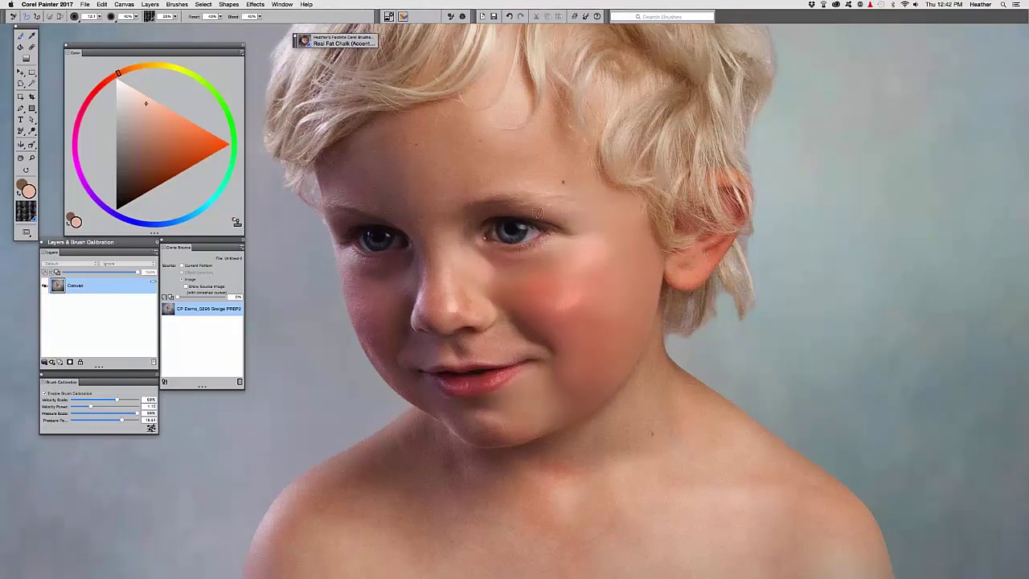
drag(568, 223, 579, 215)
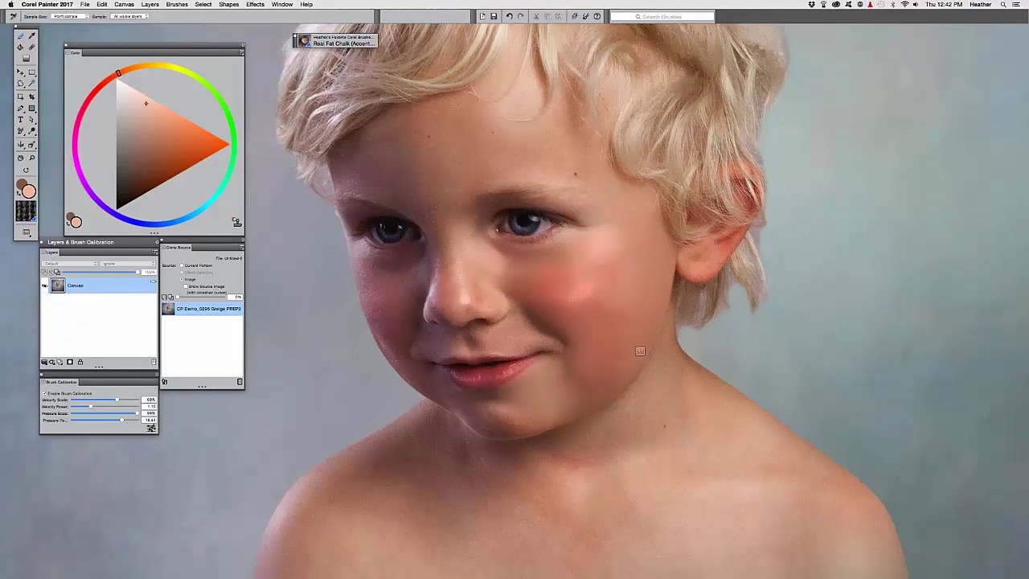
Step: Sample the skin along the lit jaw, choose a lighter tan, and chalk a thin reflected-light line along the jawline
alt+click(652, 343)
click(146, 129)
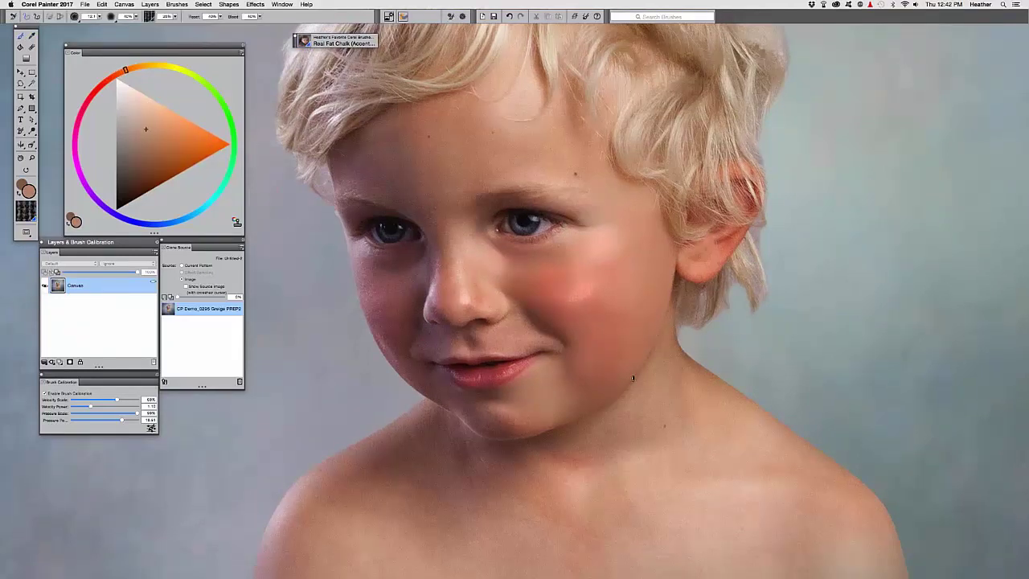
click(147, 116)
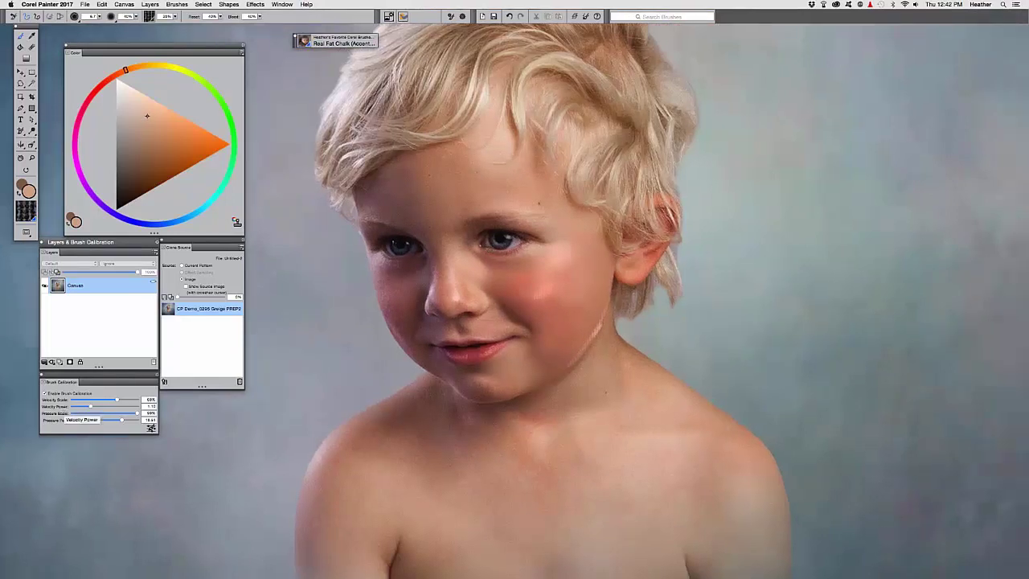
Step: Sketch demonstration strokes in light tan and near-black over the background beside the head, and undo them
drag(746, 279, 649, 360)
click(133, 200)
mouse_move(733, 214)
mouse_down()
mouse_move(724, 273)
mouse_move(747, 259)
mouse_move(750, 295)
mouse_move(686, 327)
mouse_move(722, 353)
mouse_move(735, 319)
mouse_move(729, 346)
mouse_move(751, 319)
mouse_move(822, 333)
mouse_move(799, 308)
mouse_up()
mouse_move(828, 319)
mouse_down()
mouse_move(778, 166)
mouse_move(795, 227)
mouse_move(768, 225)
mouse_move(741, 174)
mouse_move(768, 130)
mouse_move(751, 105)
mouse_up()
mouse_move(847, 104)
mouse_down()
mouse_move(842, 163)
mouse_move(881, 169)
mouse_move(857, 320)
mouse_move(872, 277)
mouse_up()
key(super+z)
key(super+z)
key(super+plus)
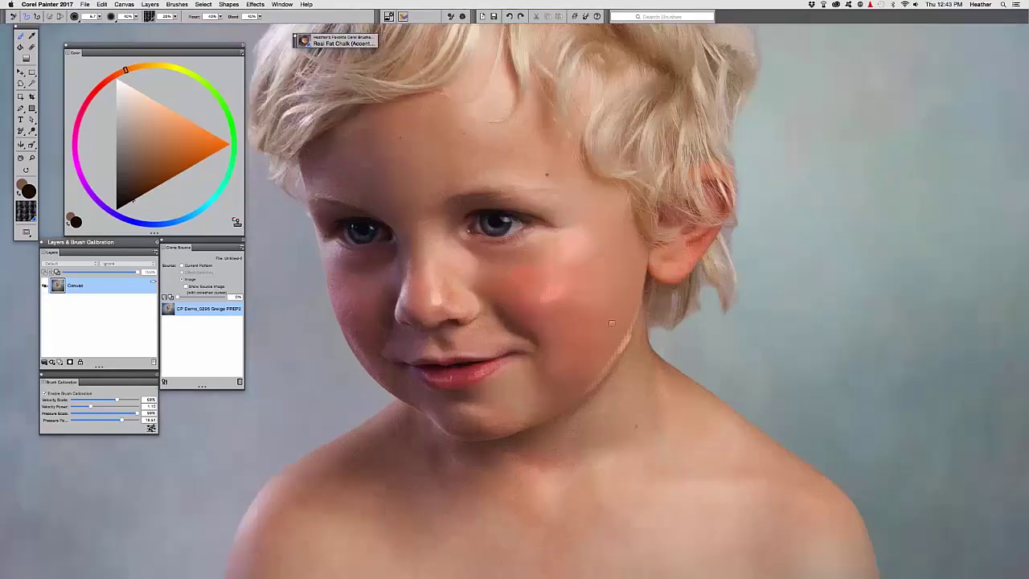
Step: Sample the skin tone just inside the lit jaw and break up the light jawline stroke with it
alt+click(618, 323)
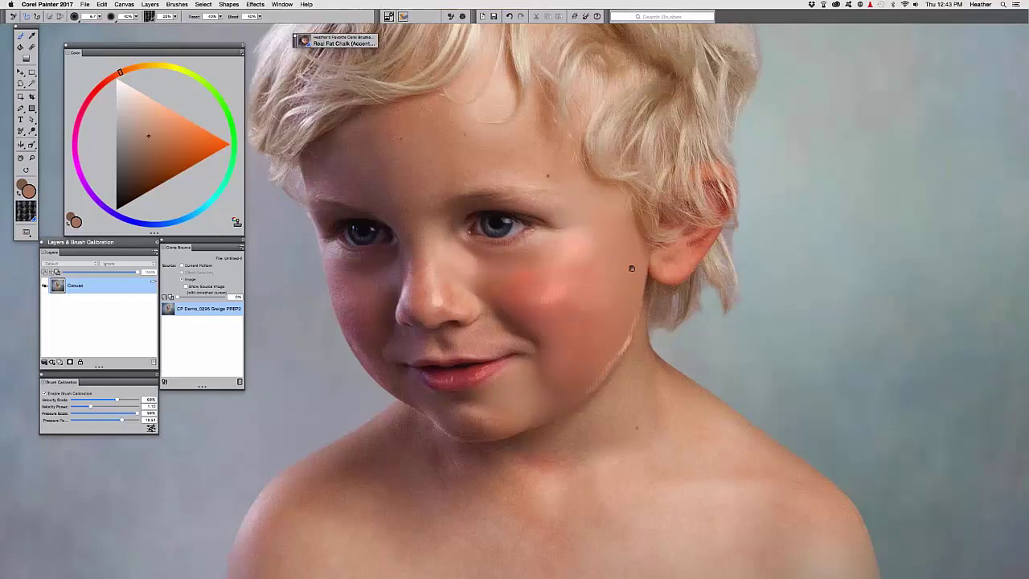
drag(604, 209, 629, 226)
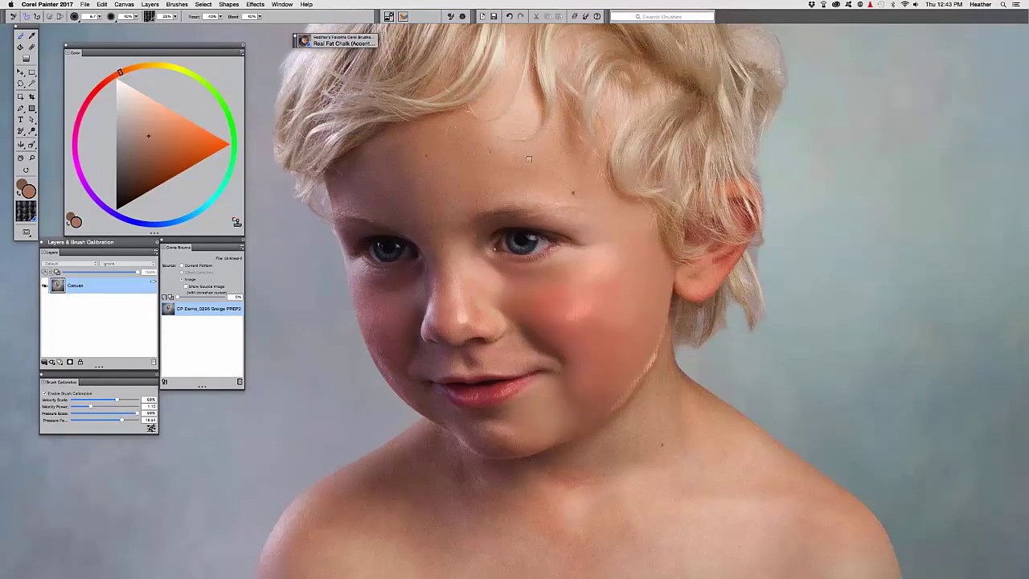
Step: Switch back to the Smeary Round brush from the brush library
key(super+minus)
scroll(463, 229, up, 1)
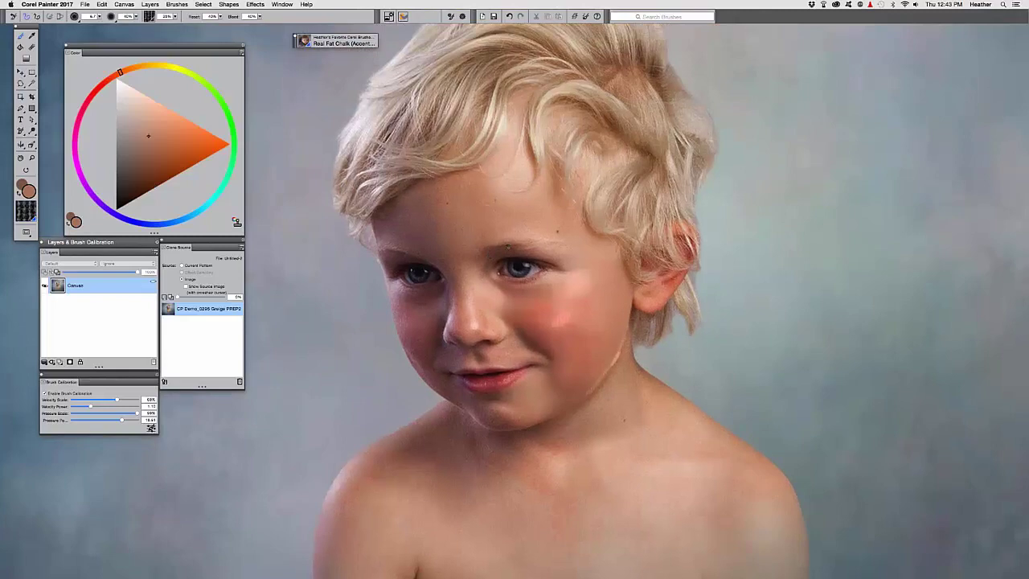
drag(500, 231, 533, 304)
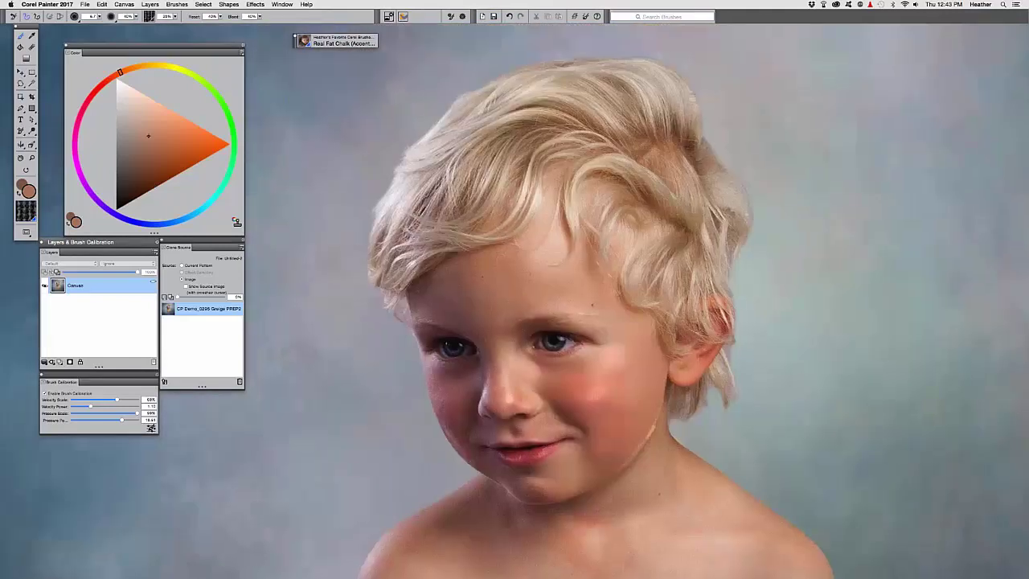
click(303, 42)
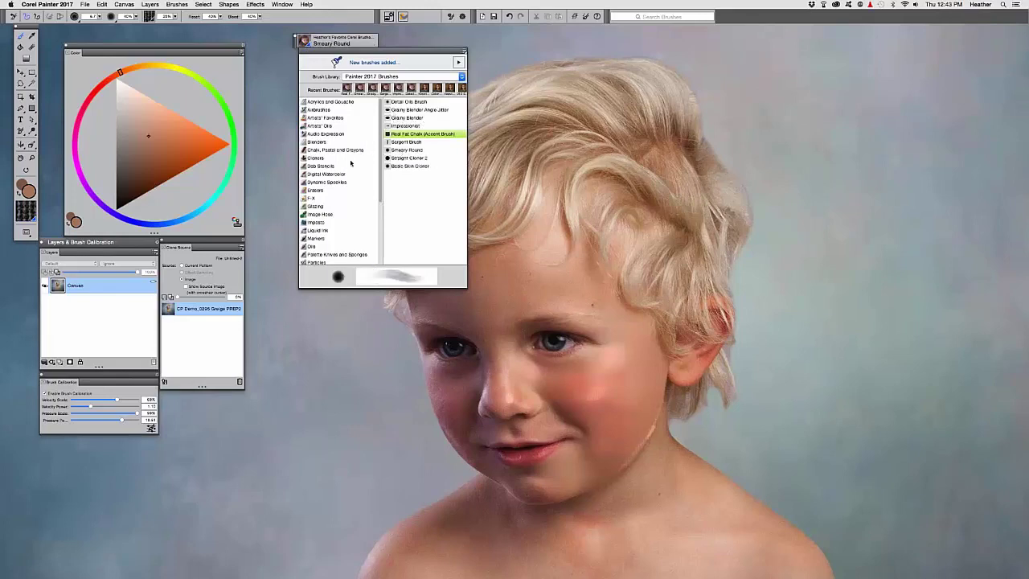
Step: Select the Smeary Round brush and, painting with clone color, smear the curls over the forehead and the lock above the ear
click(406, 150)
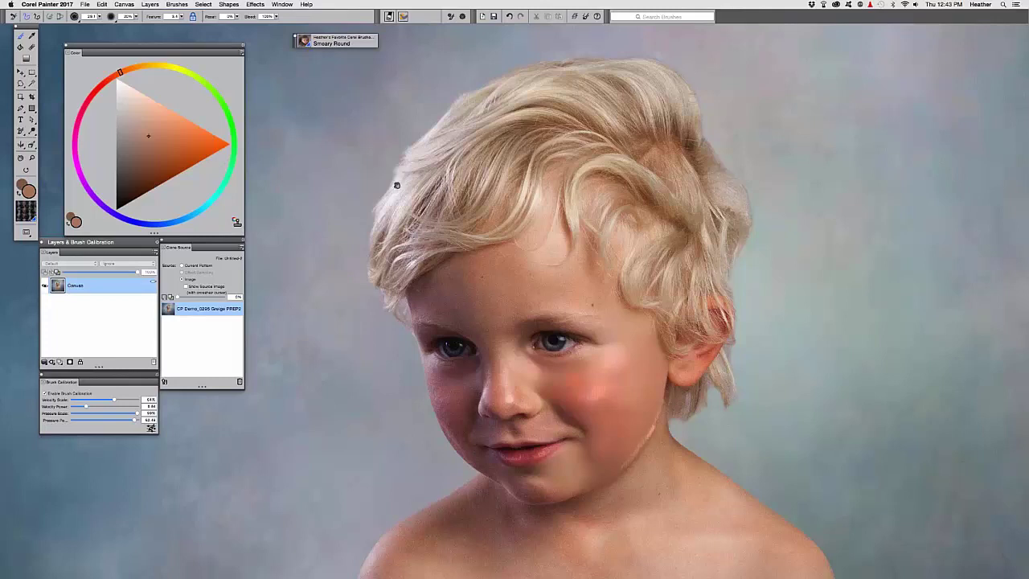
drag(361, 181, 324, 178)
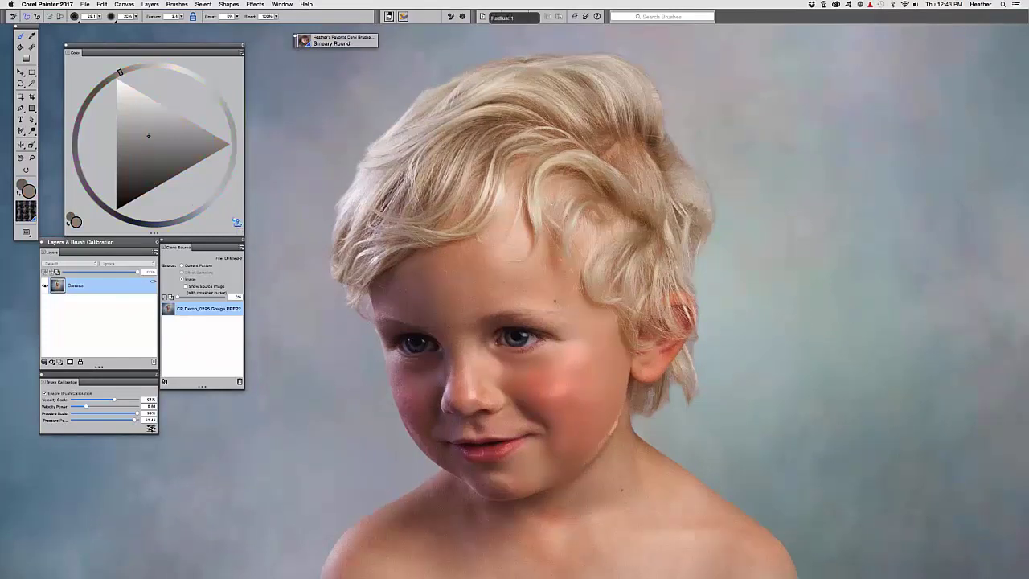
drag(553, 209, 563, 211)
mouse_move(632, 244)
mouse_down()
mouse_move(590, 276)
mouse_move(615, 297)
mouse_move(621, 263)
mouse_move(637, 255)
mouse_move(620, 213)
mouse_up()
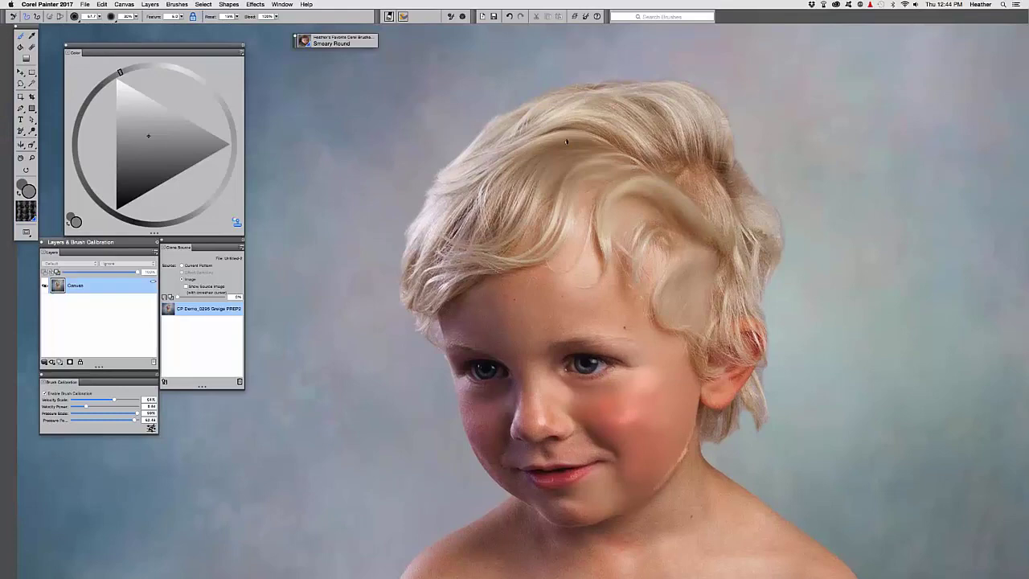
Step: Smear the front fringe from the swept parting down to the forehead, following the flow of the strands
mouse_move(567, 142)
mouse_down()
mouse_move(507, 238)
mouse_move(489, 239)
mouse_up()
mouse_move(496, 201)
mouse_down()
mouse_move(468, 252)
mouse_move(459, 233)
mouse_up()
drag(475, 137, 482, 147)
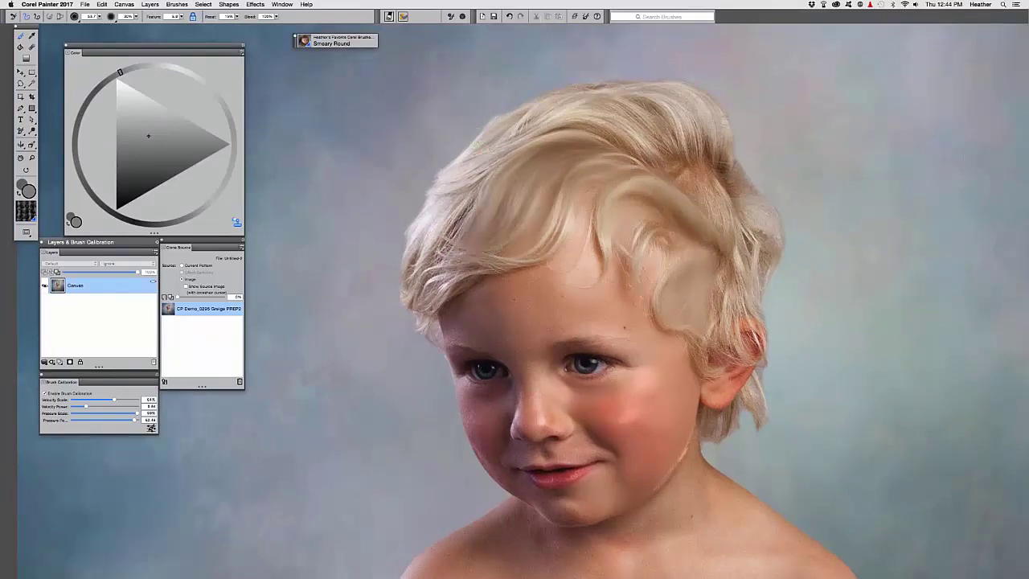
drag(555, 168, 527, 219)
drag(565, 153, 533, 187)
key(super+plus)
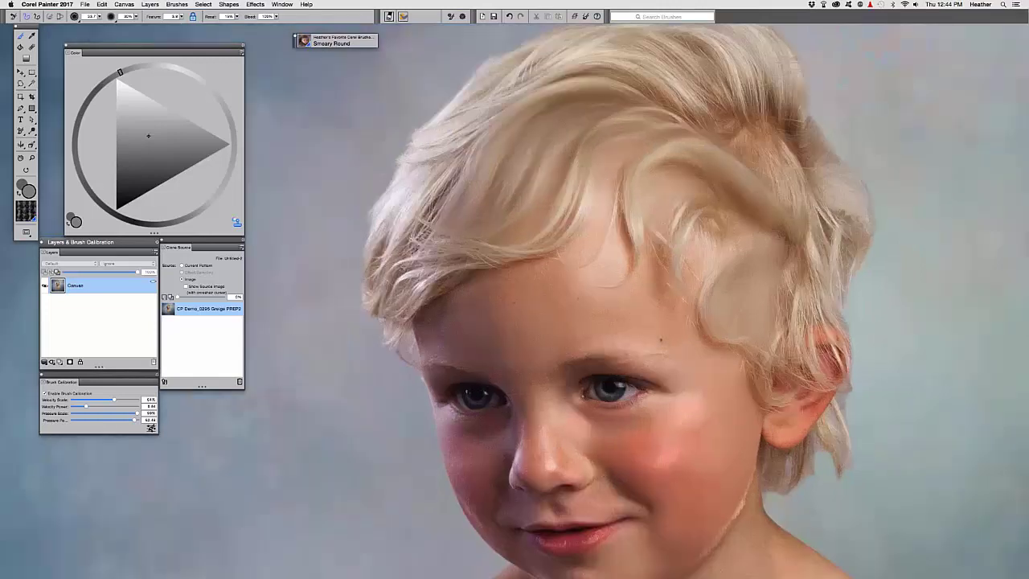
drag(566, 104, 564, 111)
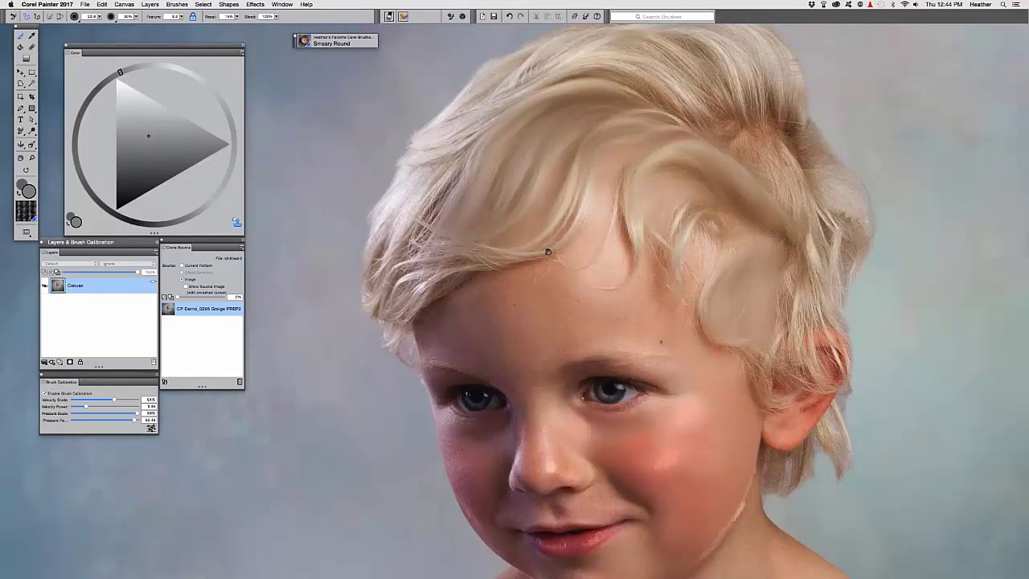
key(super+minus)
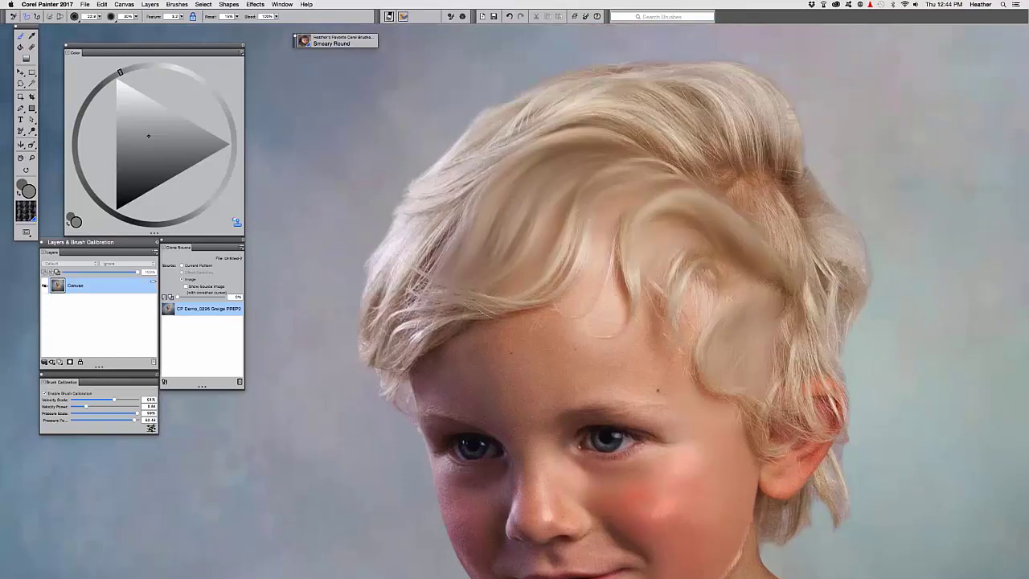
Step: Toggle the tracing paper repeatedly to compare the smeared fringe with the detailed hair of the clone source
key(super+t)
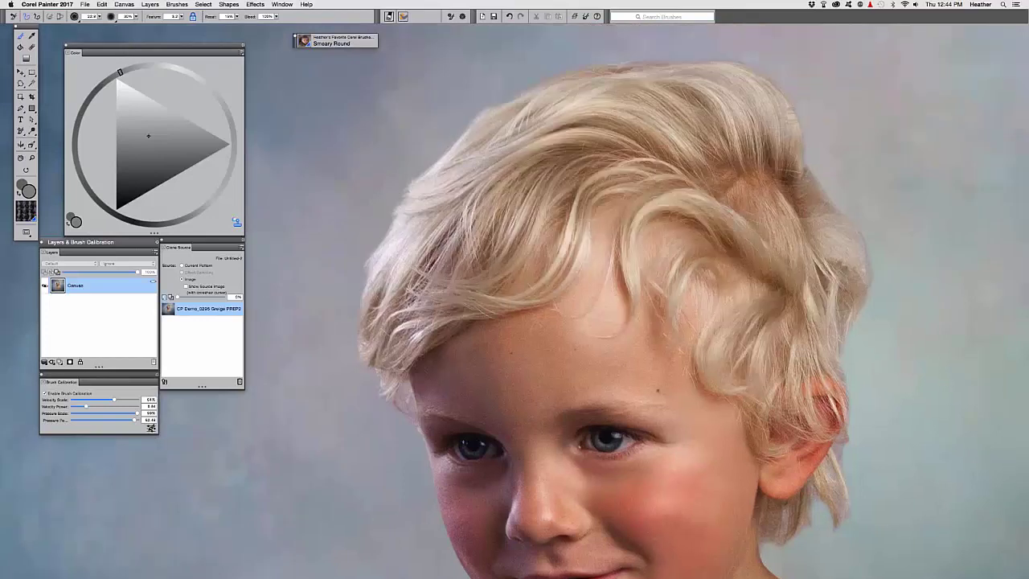
key(super+t)
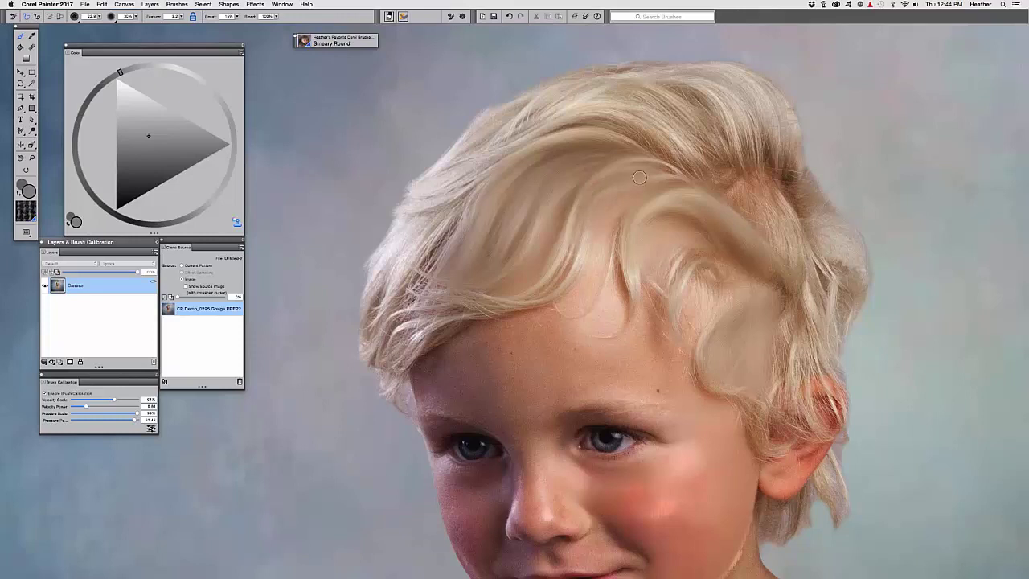
key(super+t)
key(super+t)
key(super+t)
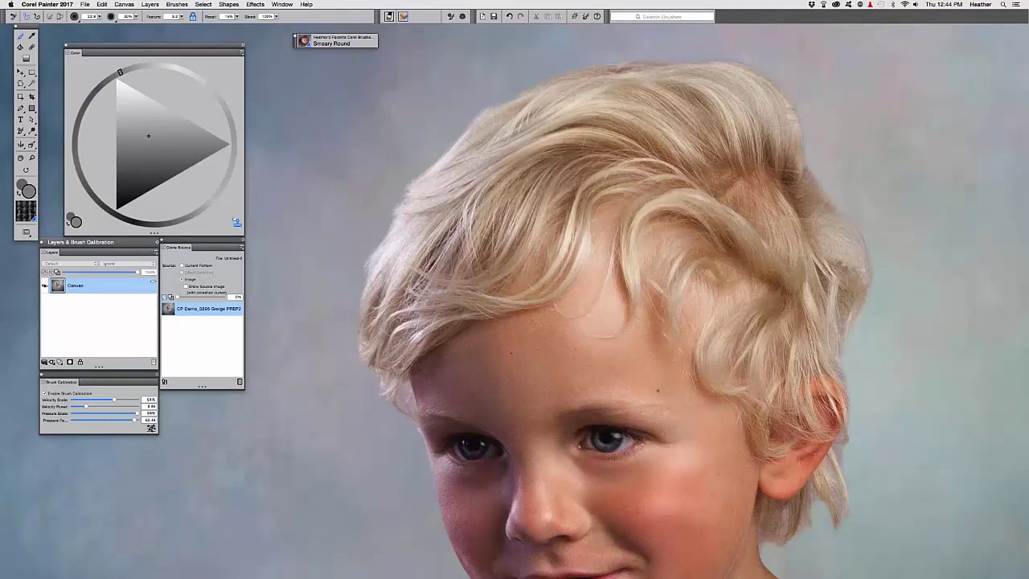
key(super+t)
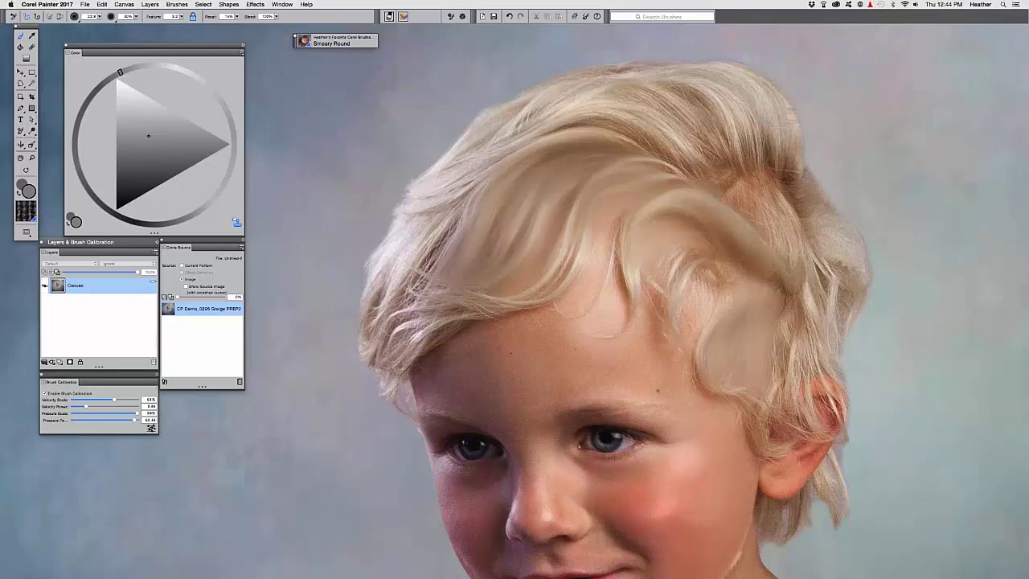
key(super+t)
key(super+t)
key(super+t)
key(super+t)
drag(554, 197, 593, 166)
key(super+t)
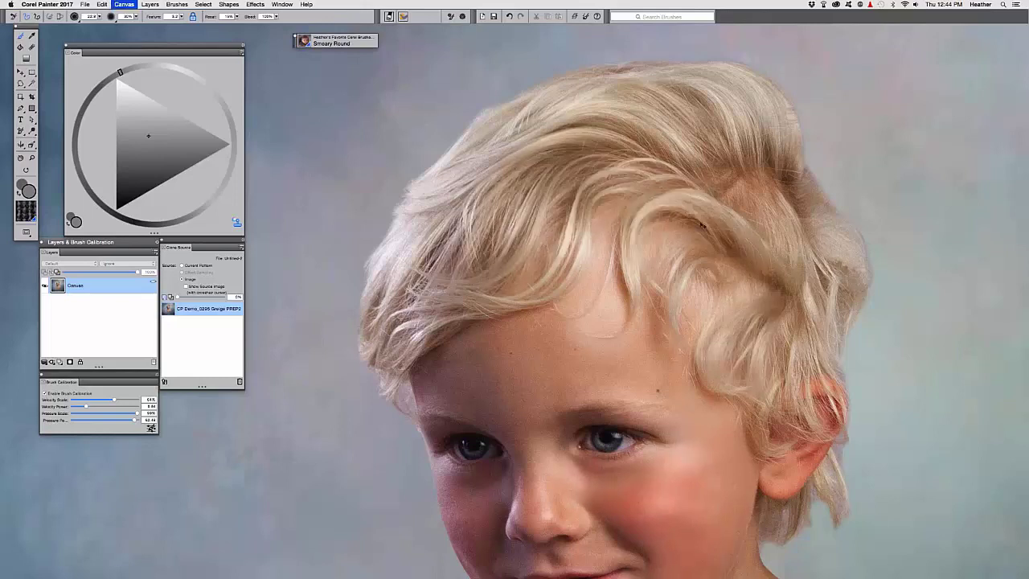
key(super+t)
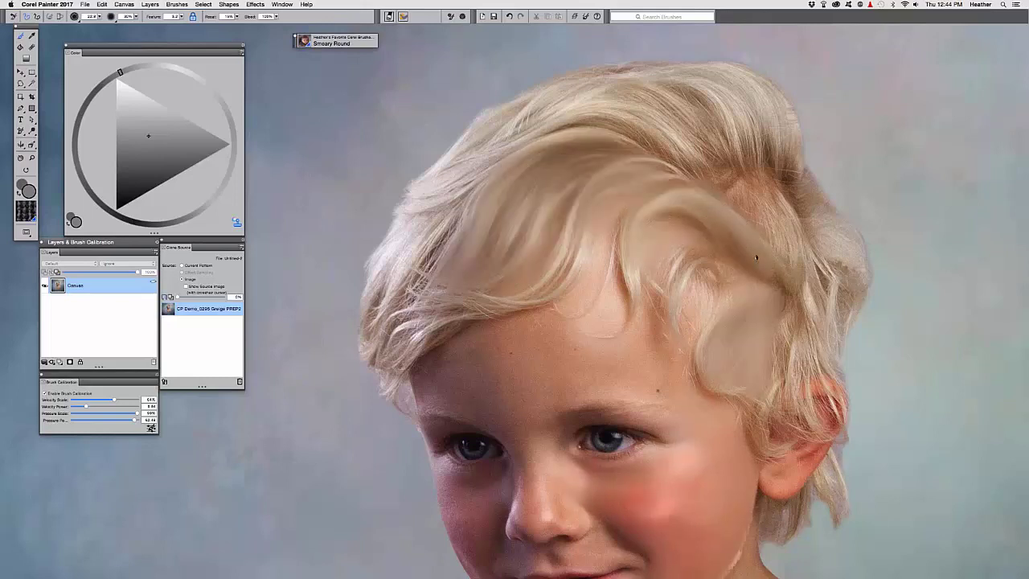
key(super+t)
key(super+t)
Step: Smooth the wispy hair at the shadowed temple, blending the fringe tips and the outer edge beside them
mouse_move(464, 274)
mouse_down()
mouse_move(437, 238)
mouse_move(398, 271)
mouse_move(402, 225)
mouse_move(434, 197)
mouse_move(396, 244)
mouse_up()
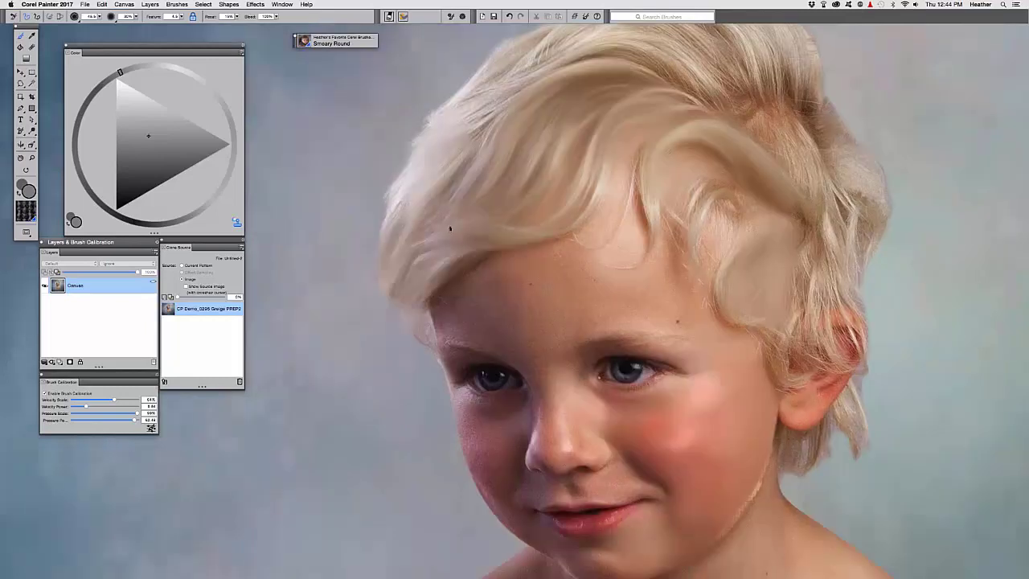
drag(450, 229, 473, 220)
drag(389, 214, 408, 157)
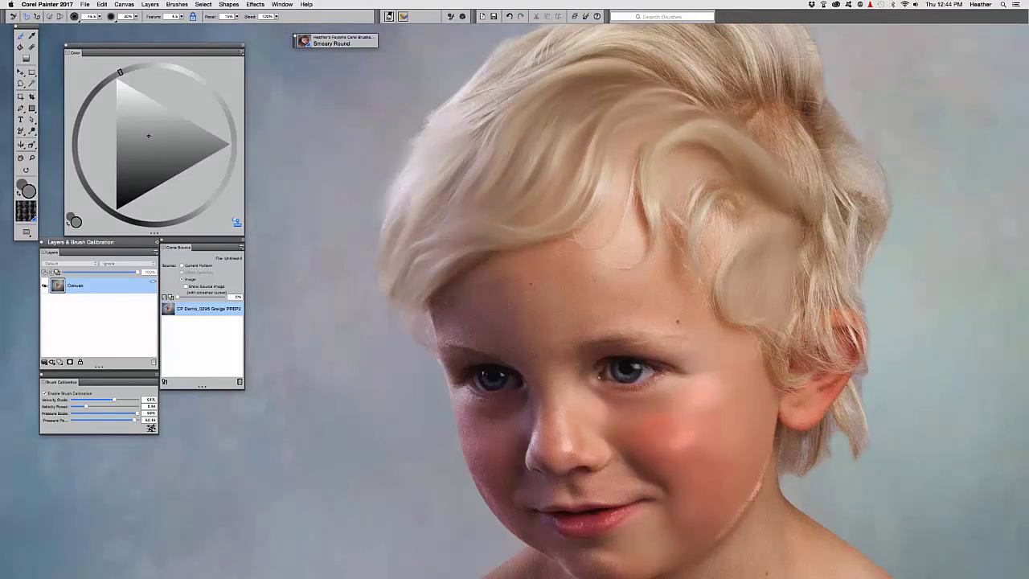
key(super+minus)
key(super+minus)
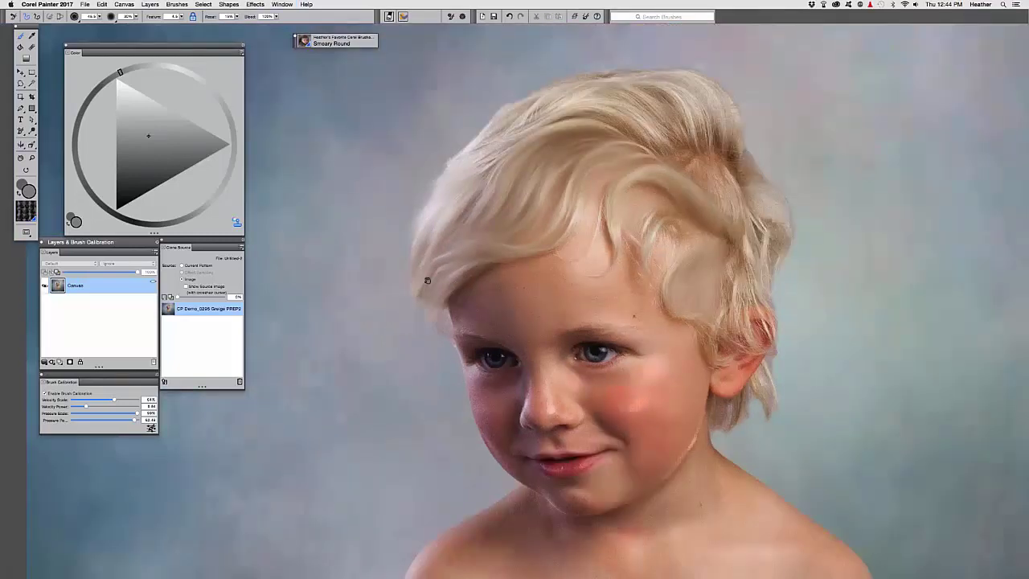
Step: Soften the hair's outer edge from the fringe up to the crown and compare it with the clone source
drag(428, 281, 397, 339)
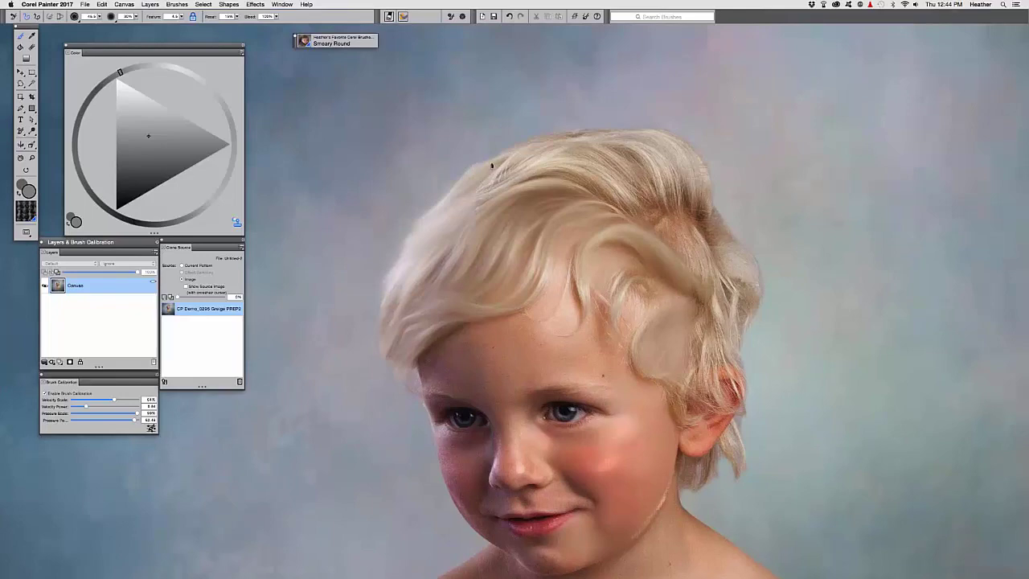
drag(502, 146, 550, 72)
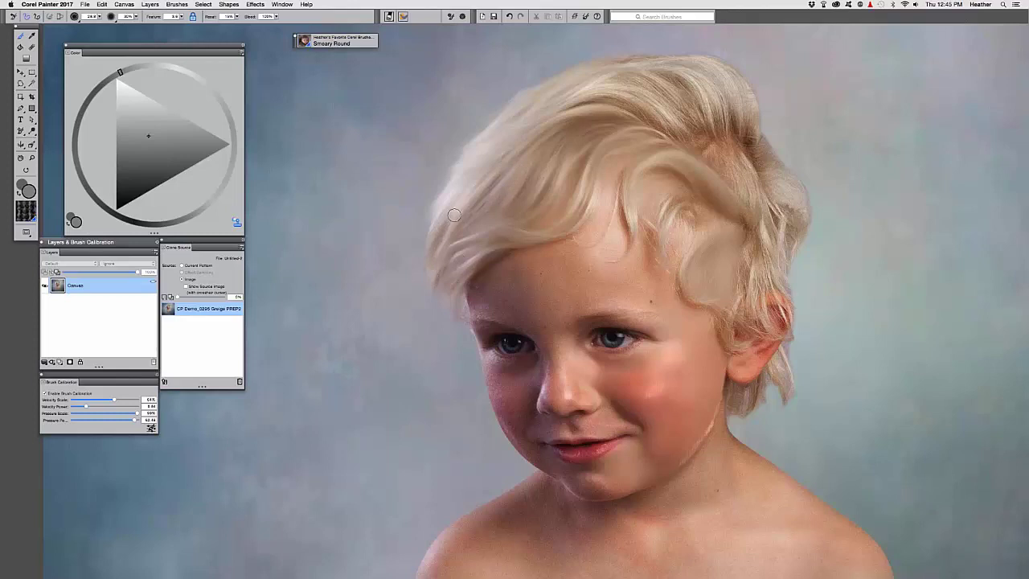
drag(424, 223, 361, 256)
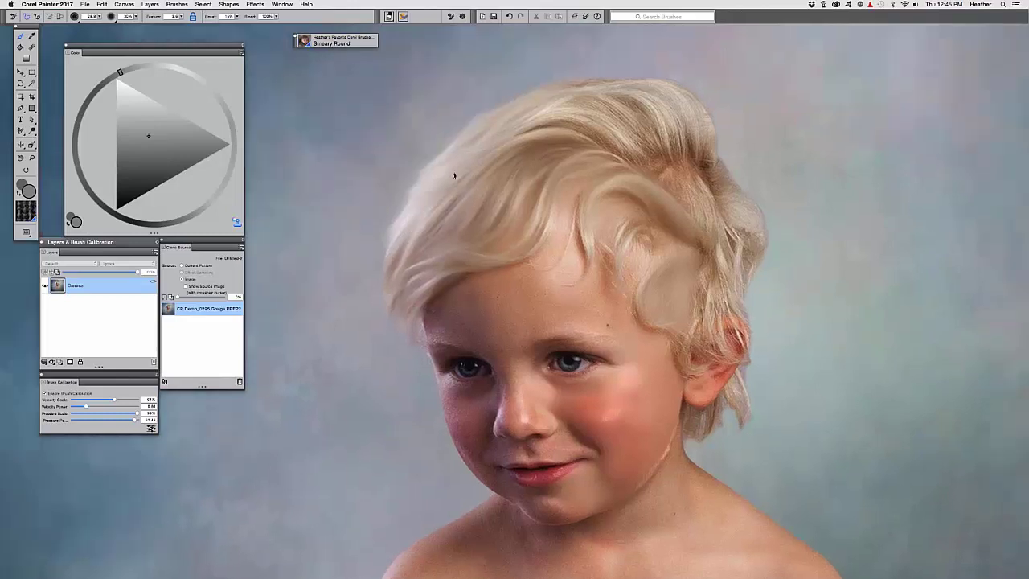
key(super+t)
key(super+t)
drag(474, 247, 469, 261)
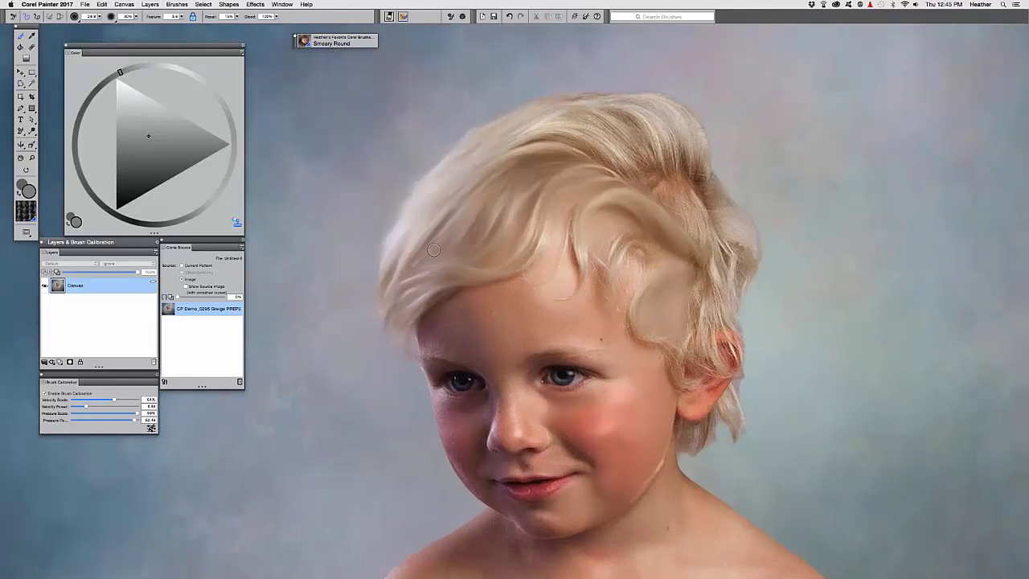
Step: Raise the brush's resaturation and rework the fringe and the thin curl over the forehead from the clone source
scroll(401, 142, left, 3)
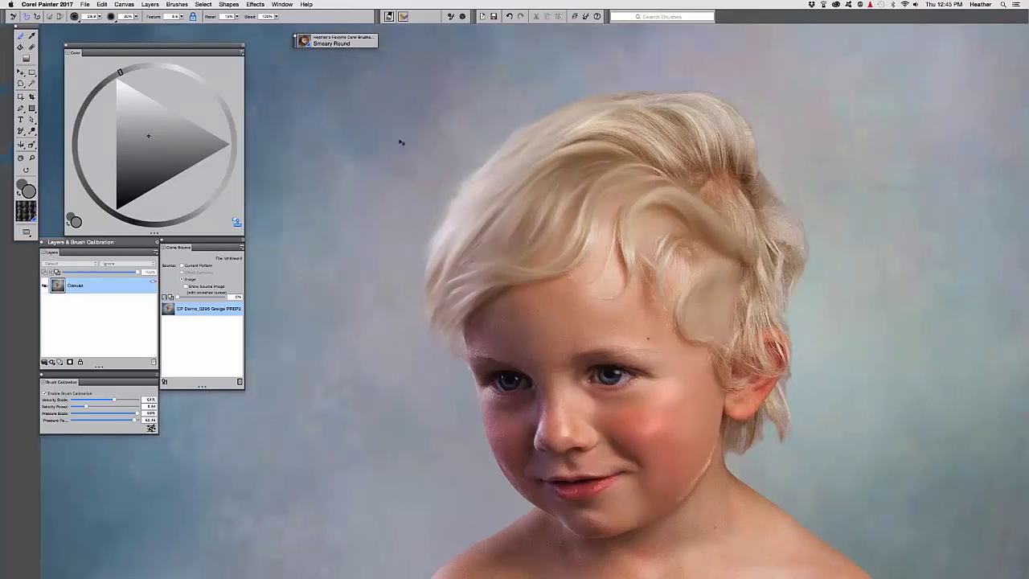
key(super+plus)
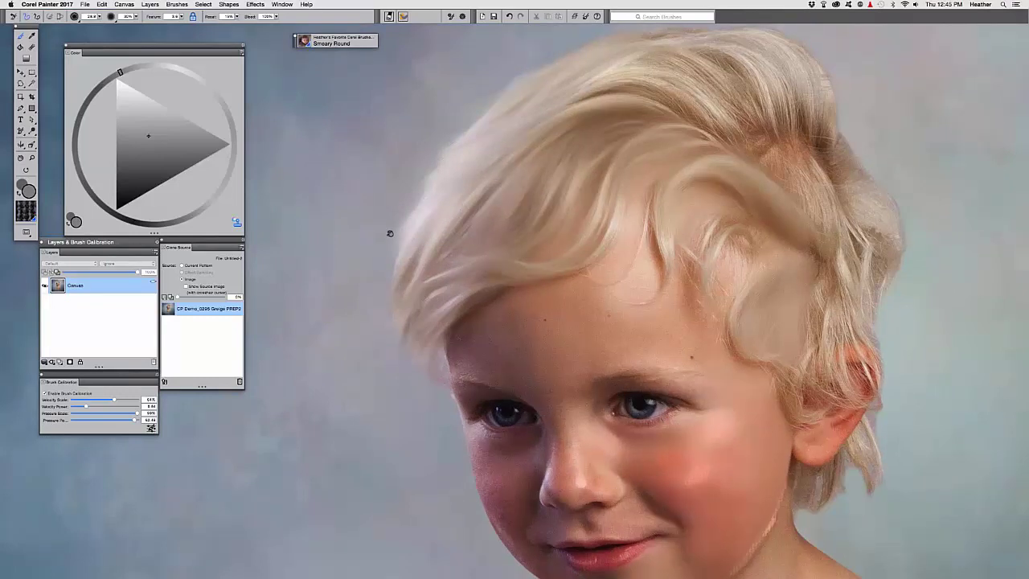
scroll(389, 233, up, 3)
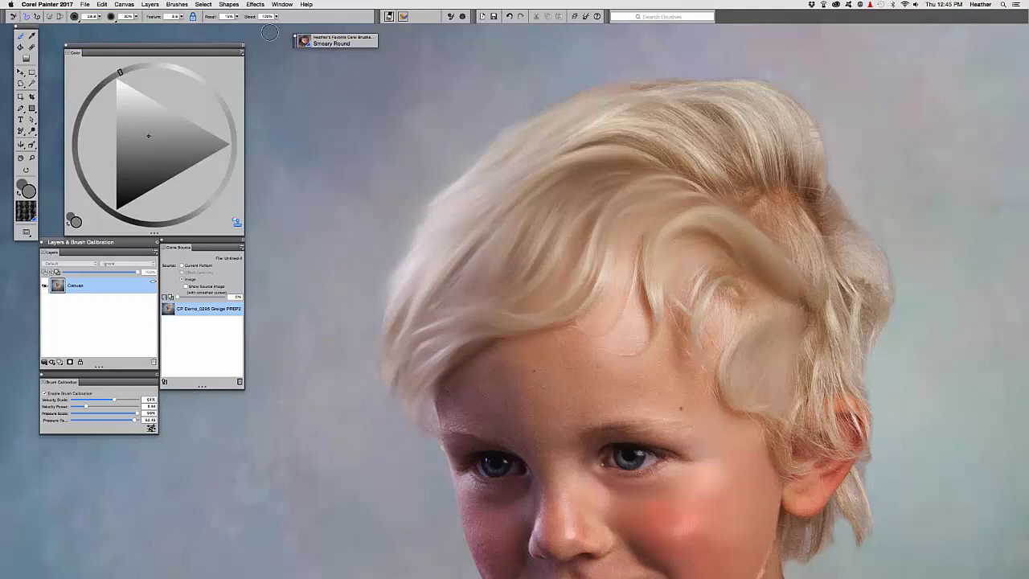
click(229, 16)
text(1)
key(Return)
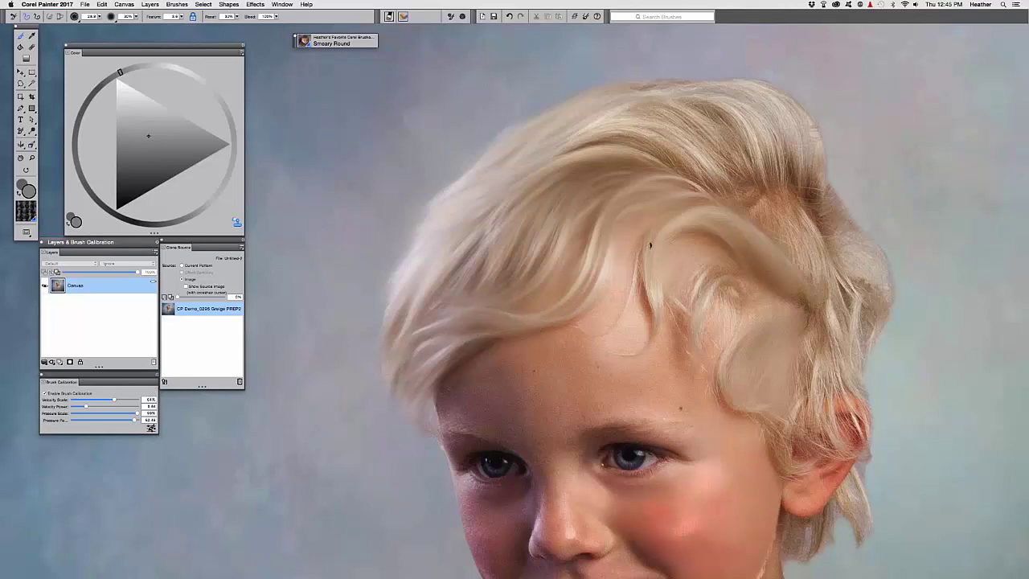
drag(650, 247, 649, 294)
drag(643, 341, 650, 292)
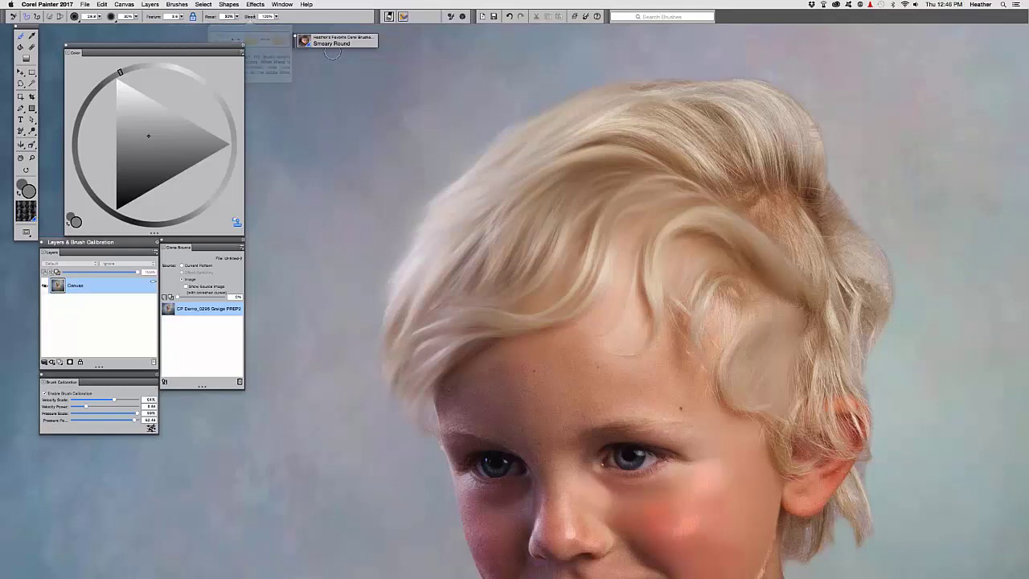
Step: Set the brush opacity to 100% and smooth the swept-back strands between the fringe and the crown
key(0)
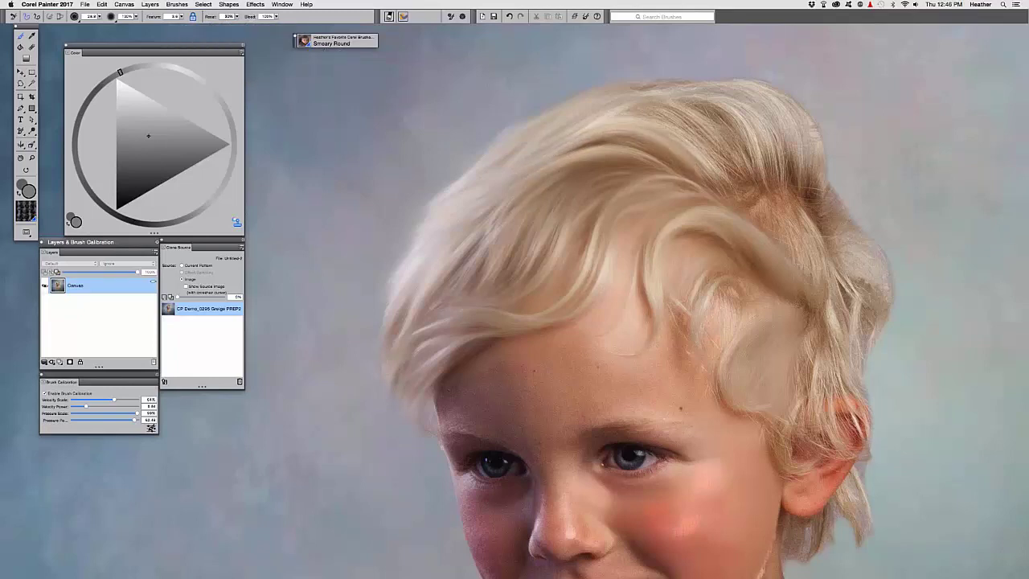
drag(655, 158, 559, 153)
drag(612, 109, 736, 181)
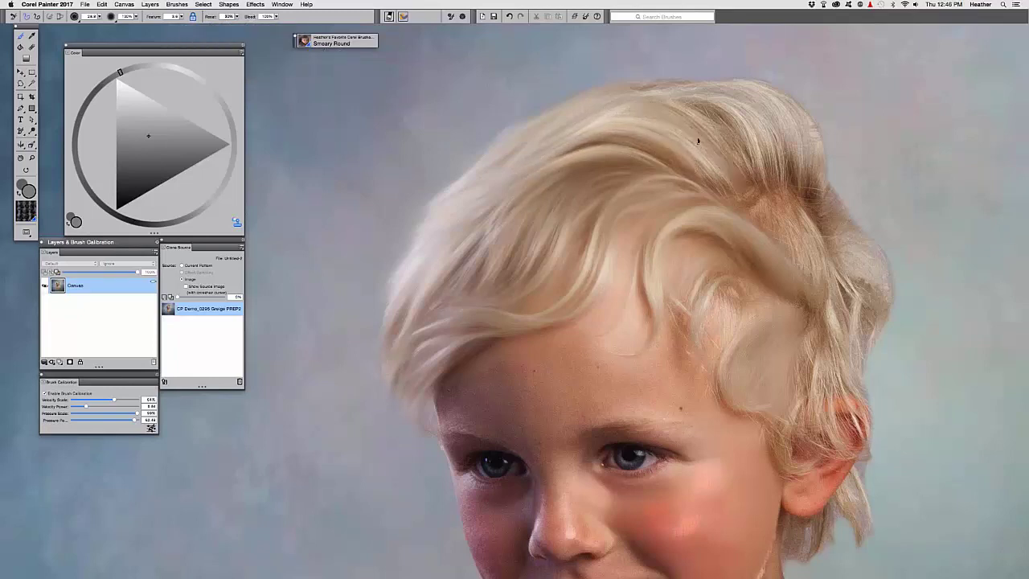
mouse_move(701, 140)
mouse_down()
mouse_move(642, 116)
mouse_move(745, 173)
mouse_up()
drag(645, 94, 751, 177)
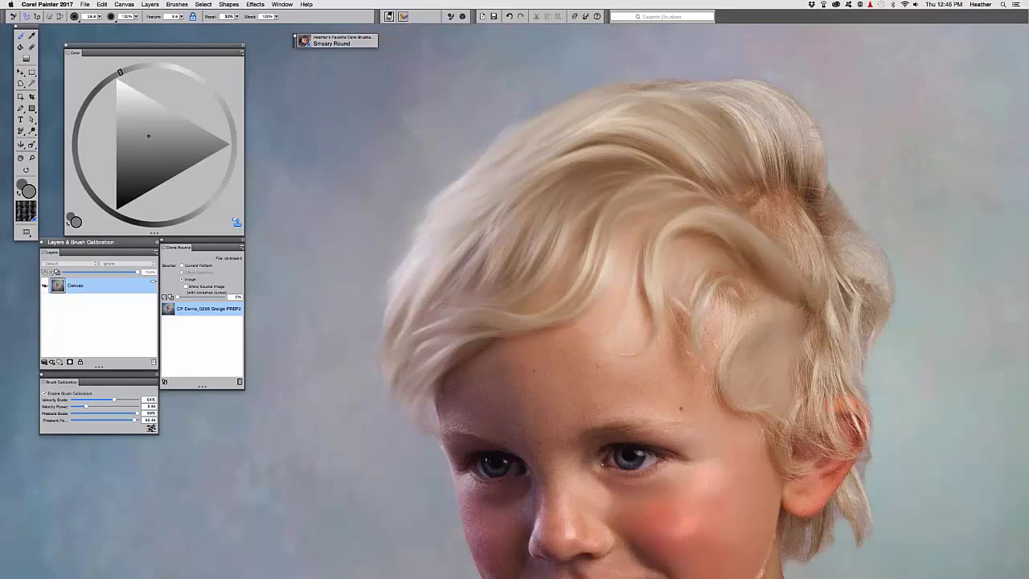
Step: Blend the crown hair in long strokes from the upper outline down to the swirl at the back of the head
drag(745, 116, 762, 176)
mouse_move(702, 101)
mouse_down()
mouse_move(770, 173)
mouse_move(787, 161)
mouse_move(779, 133)
mouse_move(816, 160)
mouse_up()
mouse_move(774, 98)
mouse_down()
mouse_move(818, 166)
mouse_move(809, 181)
mouse_move(803, 175)
mouse_up()
mouse_move(741, 90)
mouse_down()
mouse_move(769, 172)
mouse_move(701, 88)
mouse_move(633, 103)
mouse_move(684, 124)
mouse_move(648, 92)
mouse_move(724, 99)
mouse_move(717, 114)
mouse_up()
mouse_move(667, 87)
mouse_down()
mouse_move(721, 103)
mouse_move(757, 162)
mouse_up()
drag(716, 100, 765, 167)
drag(671, 90, 618, 94)
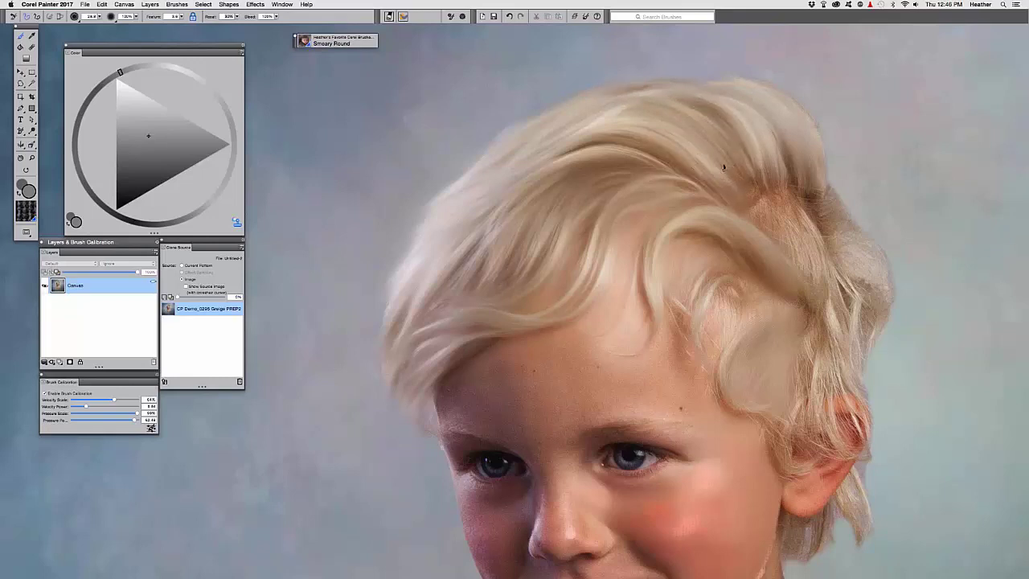
drag(755, 140, 778, 178)
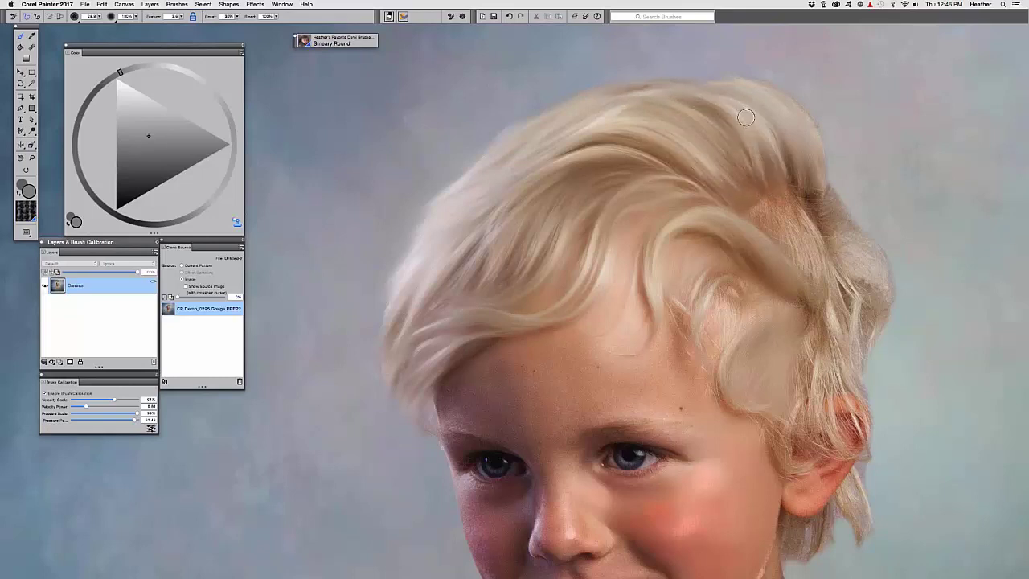
drag(748, 119, 784, 181)
mouse_move(775, 134)
mouse_down()
mouse_move(794, 180)
mouse_move(808, 181)
mouse_up()
Step: Check the painted hair at different magnifications and switch to the Detail Oils Brush
key(super+minus)
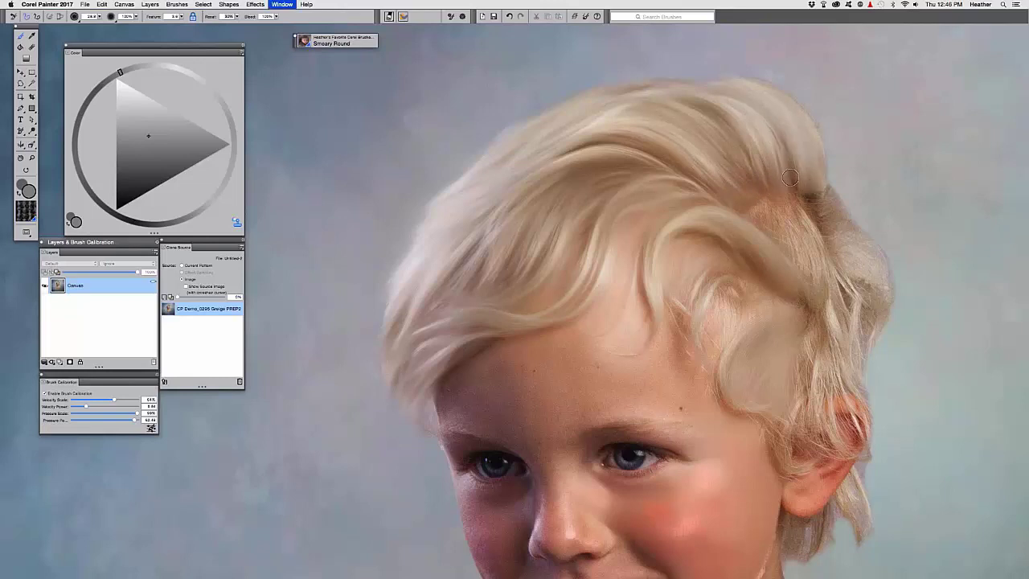
drag(475, 183, 412, 134)
key(super+minus)
key(super+equal)
key(super+equal)
key(super+equal)
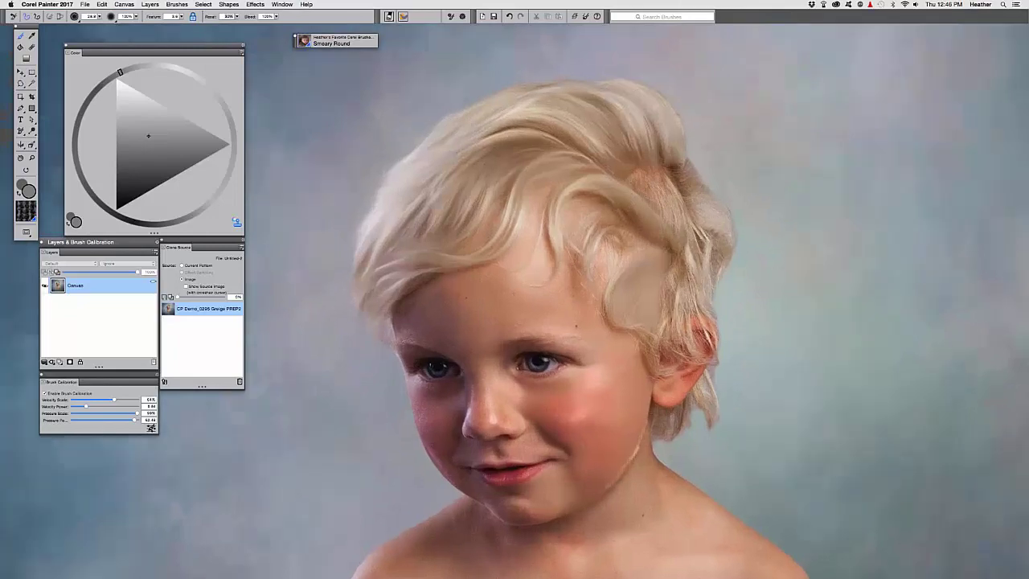
drag(479, 264, 566, 296)
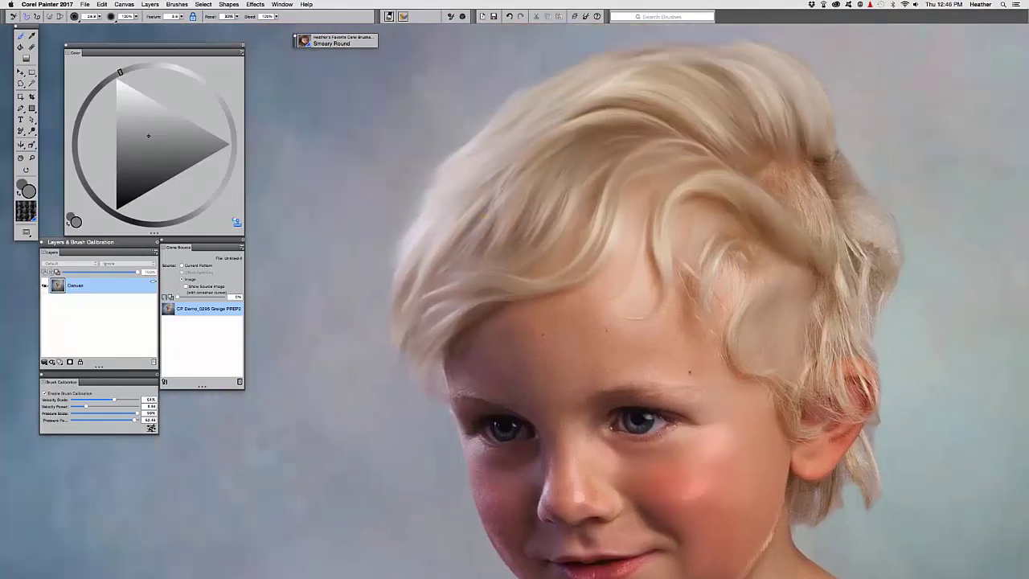
click(304, 42)
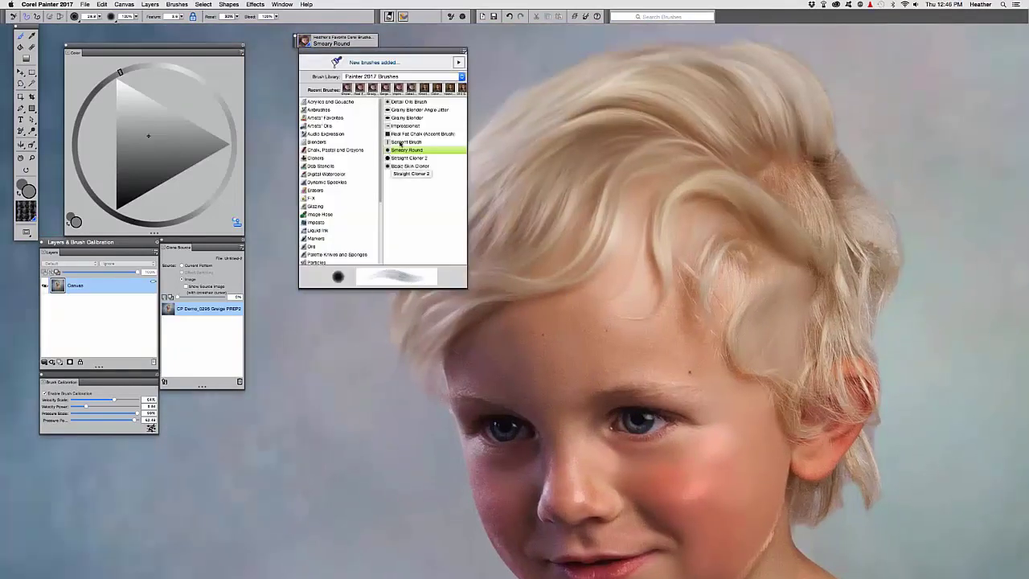
click(407, 101)
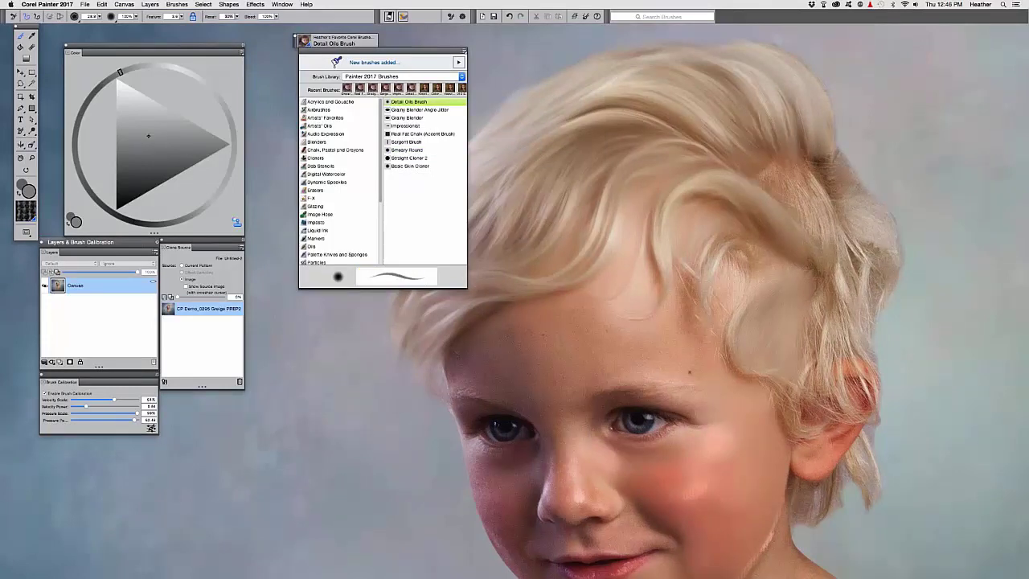
Step: Reset the Detail Oils Brush to its defaults and lower its opacity to 30% for detail work on the front of the hair
click(13, 17)
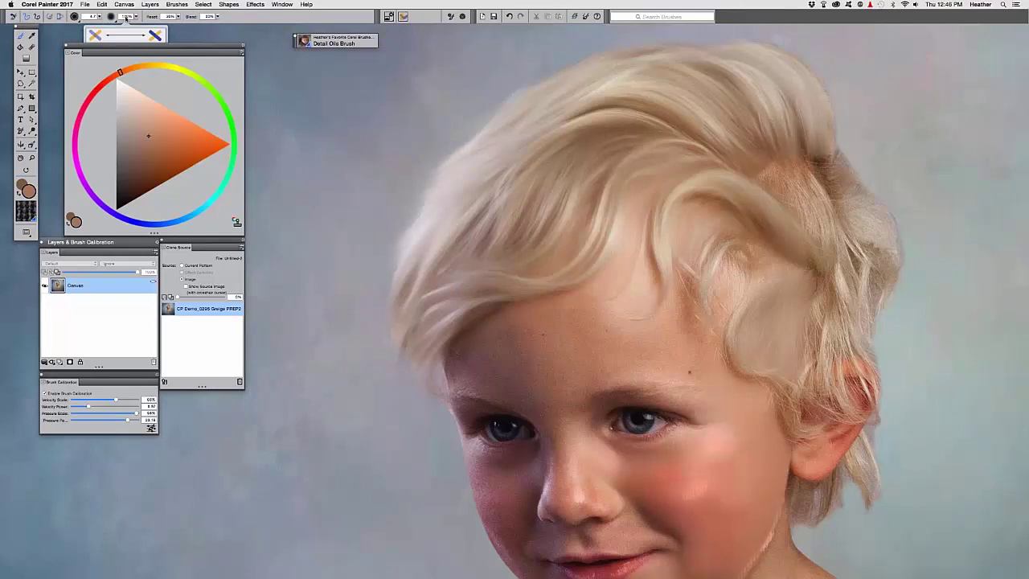
key(3)
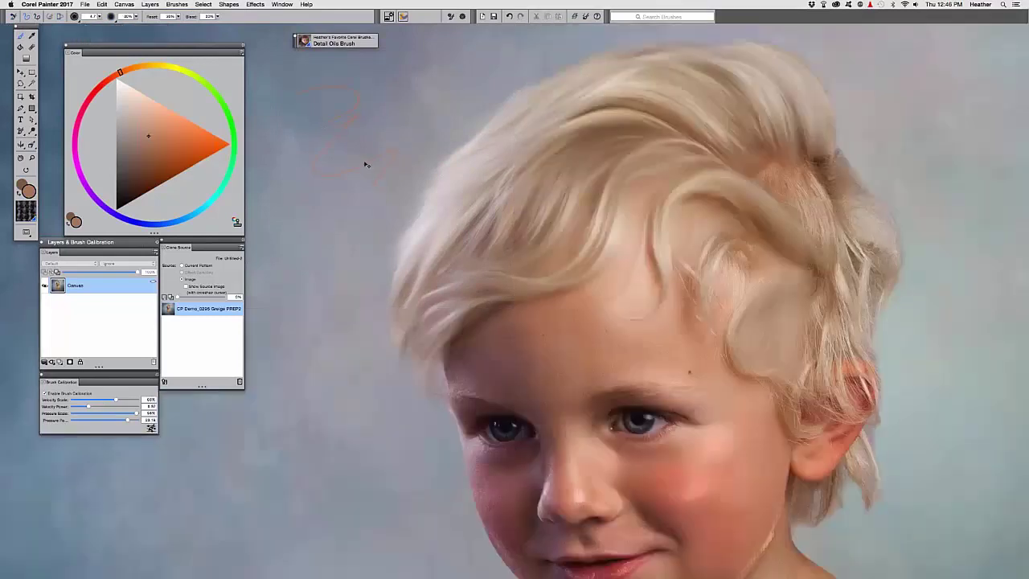
key(super+minus)
key(super+minus)
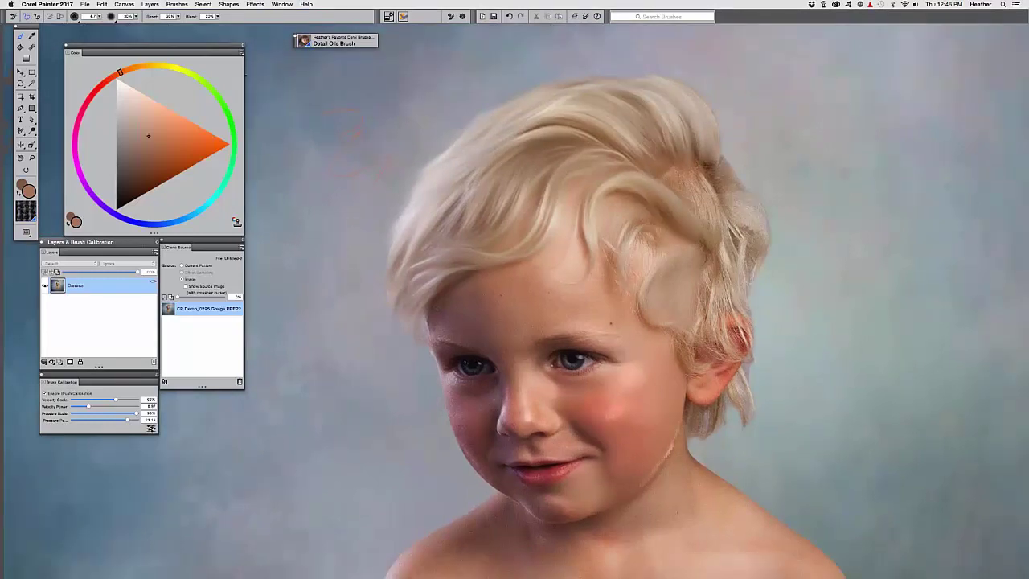
key(super+plus)
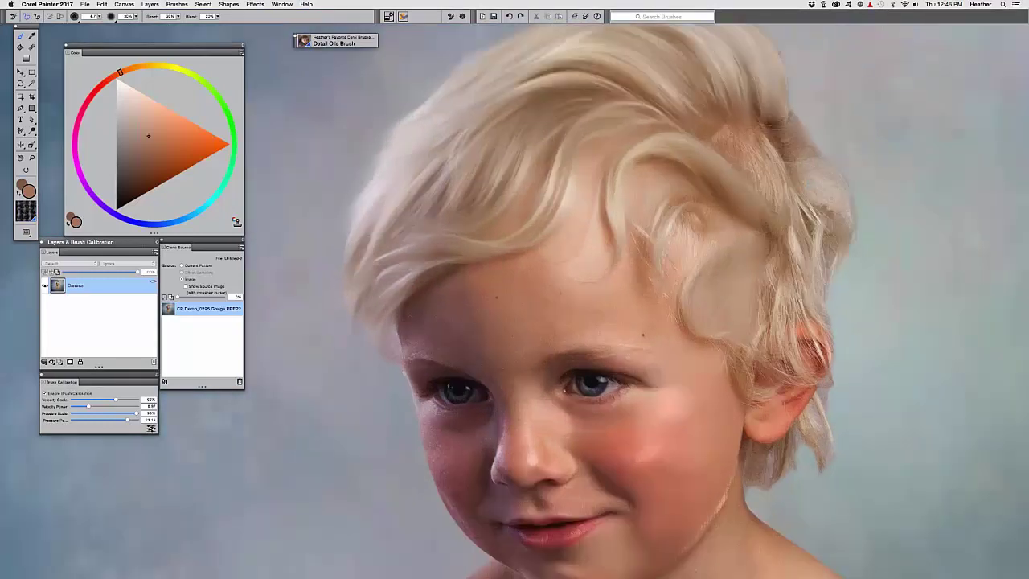
drag(396, 239, 491, 273)
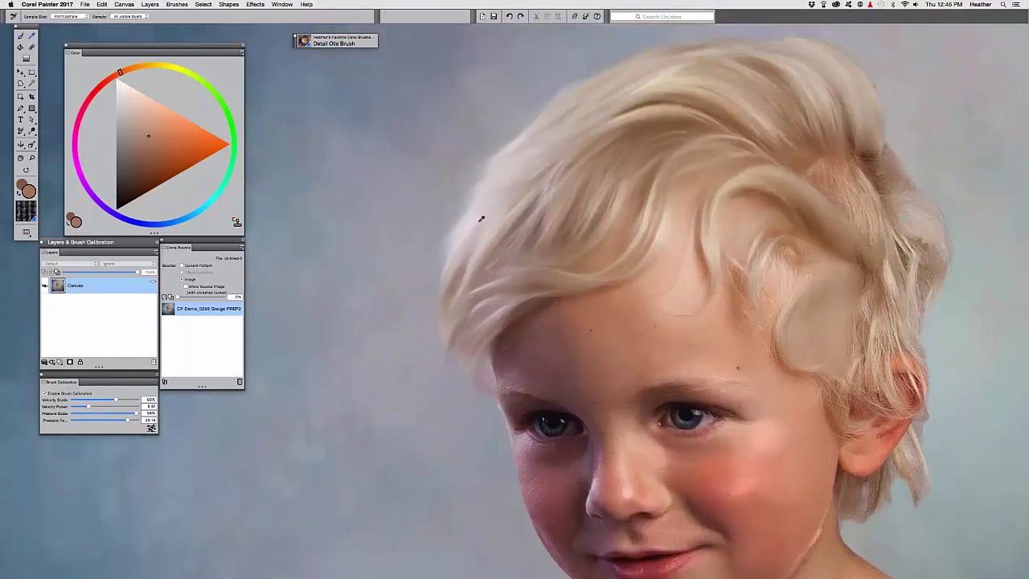
Step: Paint fine flyaway strands down the front outline of the hair in light and tan colours sampled from the neighbouring hair
alt+click(463, 221)
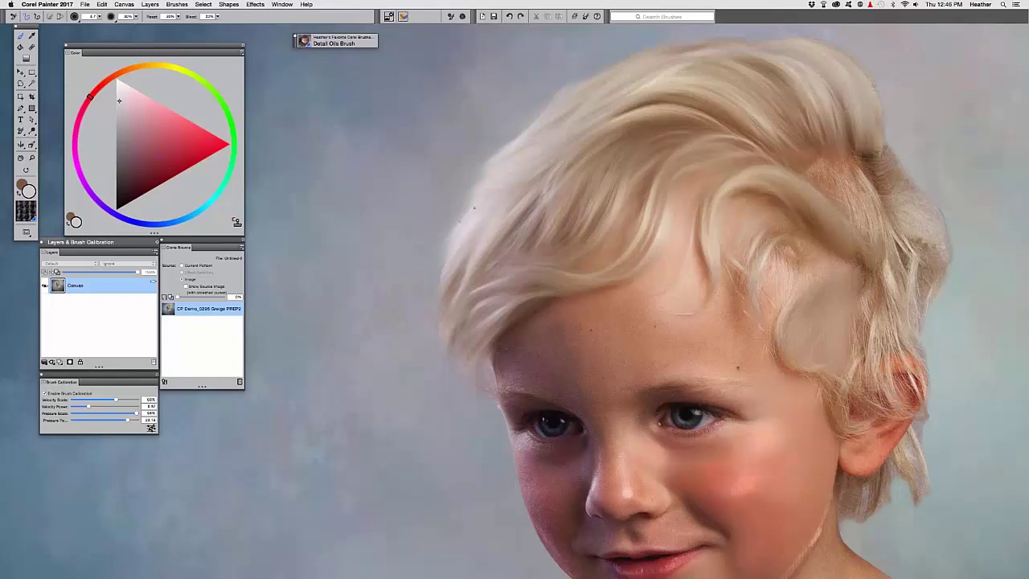
drag(461, 231, 427, 309)
alt+click(447, 253)
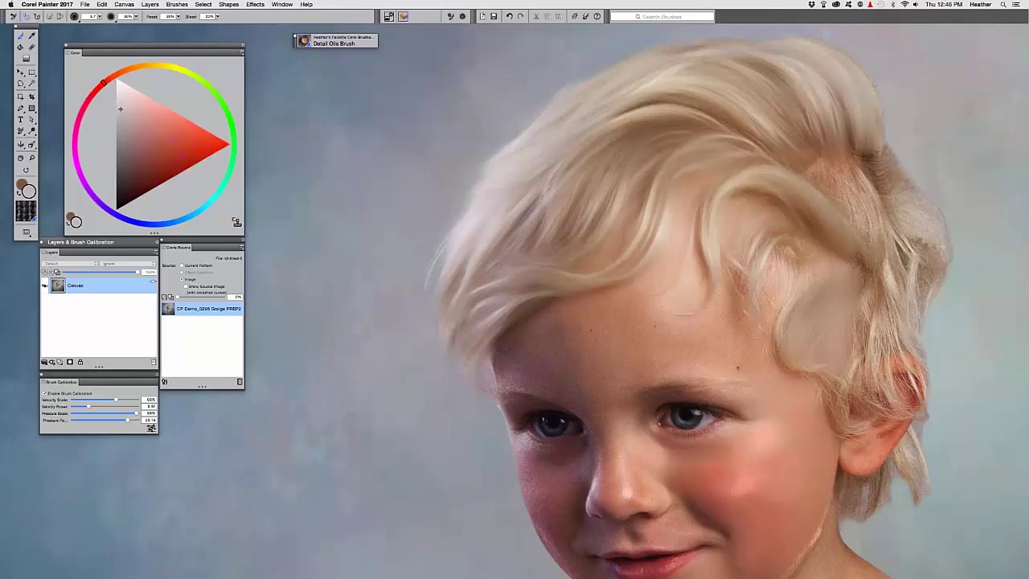
alt+click(451, 288)
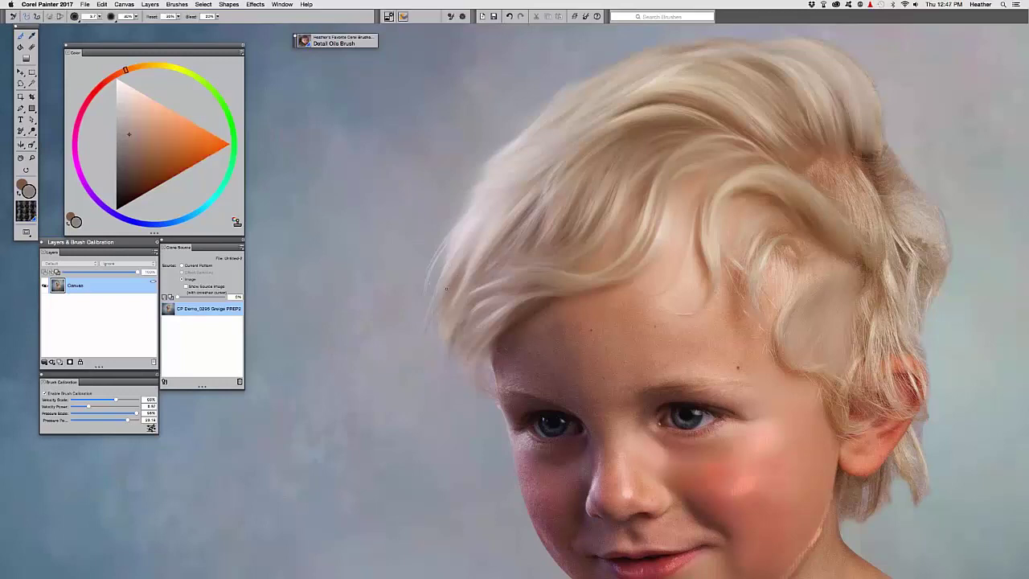
alt+click(446, 288)
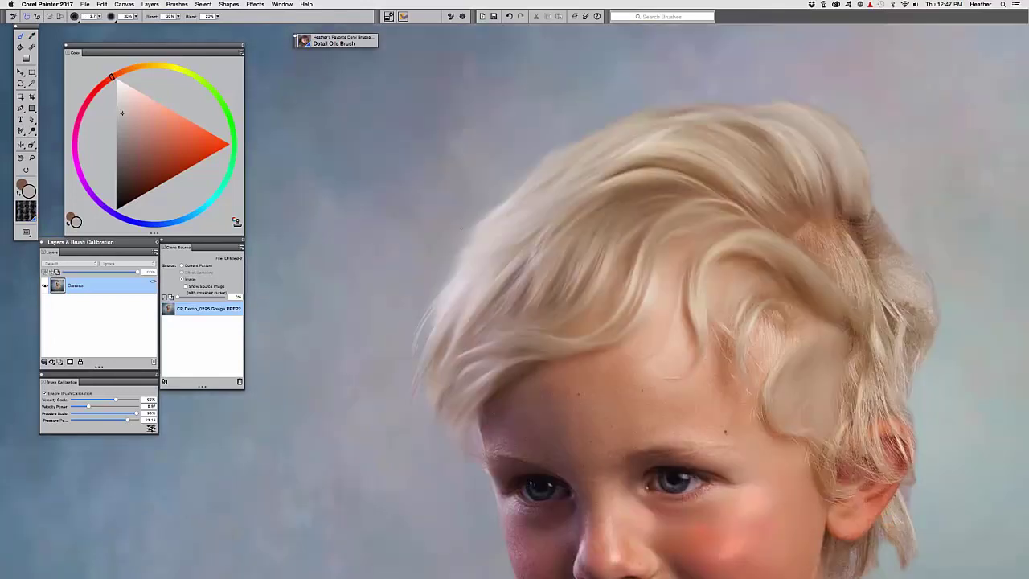
Step: Add thin light strands curving outward from the upper front outline, using pale tones sampled from the hair there
alt+click(479, 244)
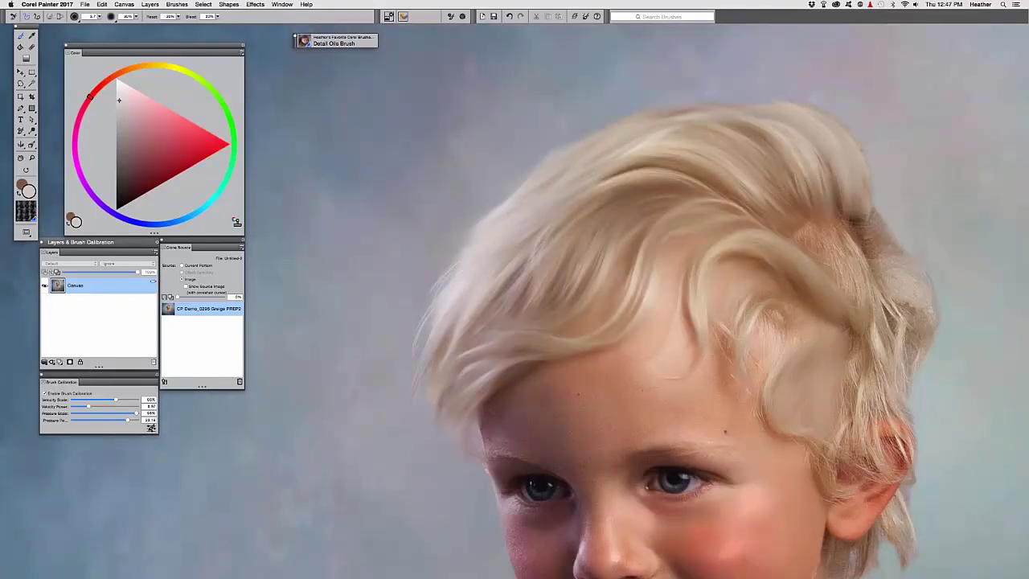
alt+click(487, 230)
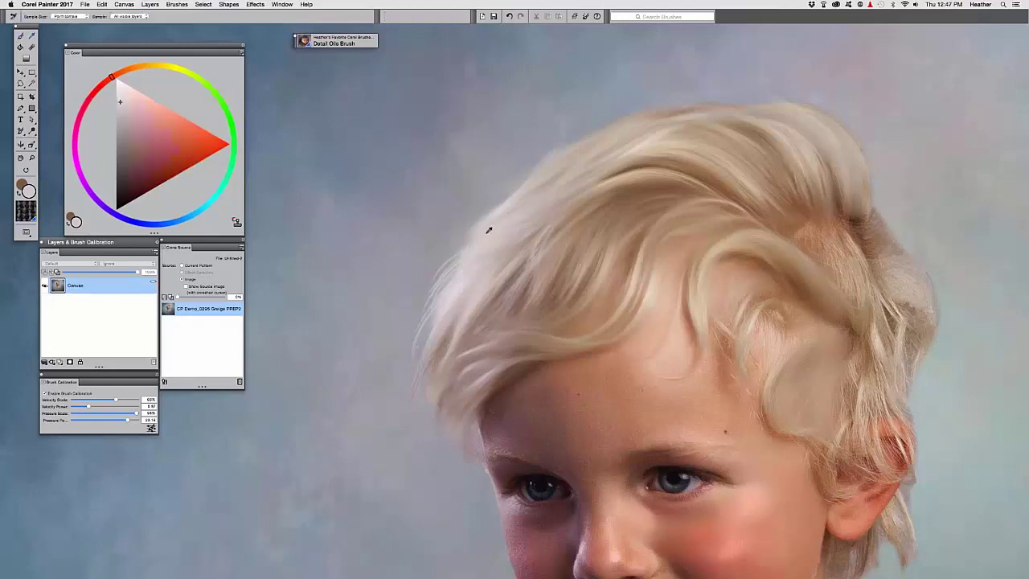
mouse_move(450, 249)
mouse_down()
mouse_move(408, 277)
mouse_move(437, 279)
mouse_move(410, 283)
mouse_up()
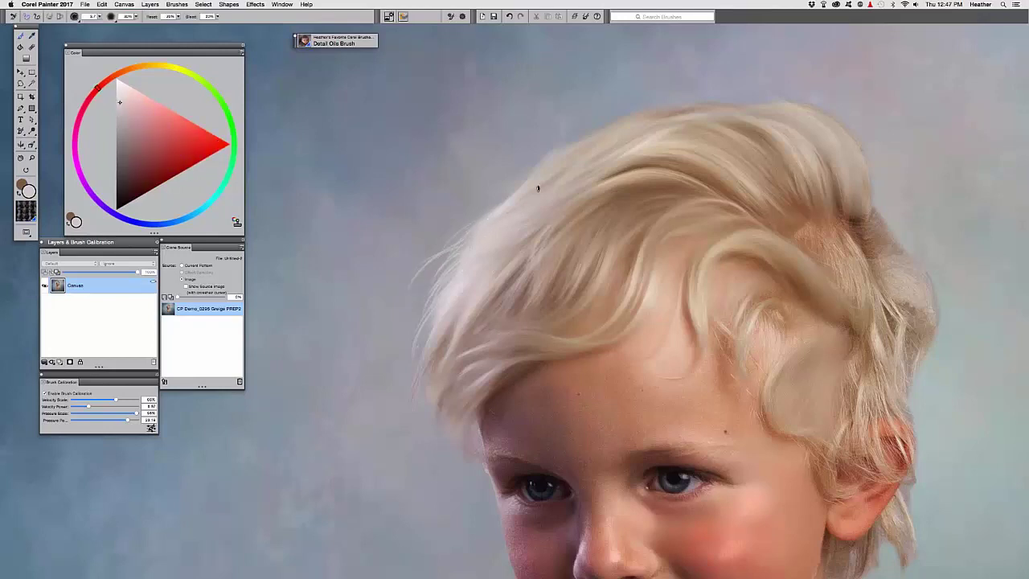
drag(443, 238, 423, 243)
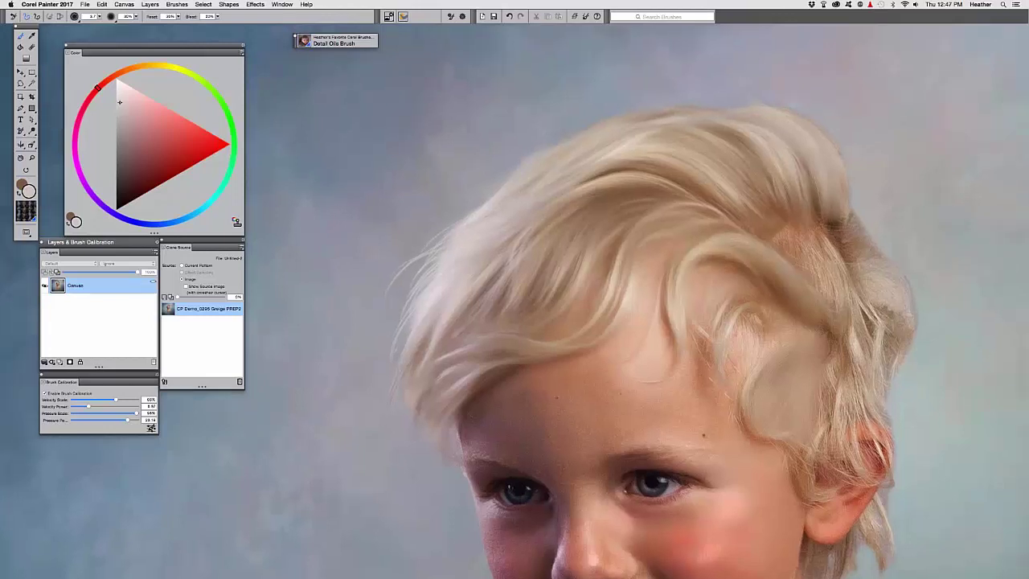
Step: Sample darker tan and lighter blond tones and paint thin loose strands around the front tips of the fringe
alt+click(460, 297)
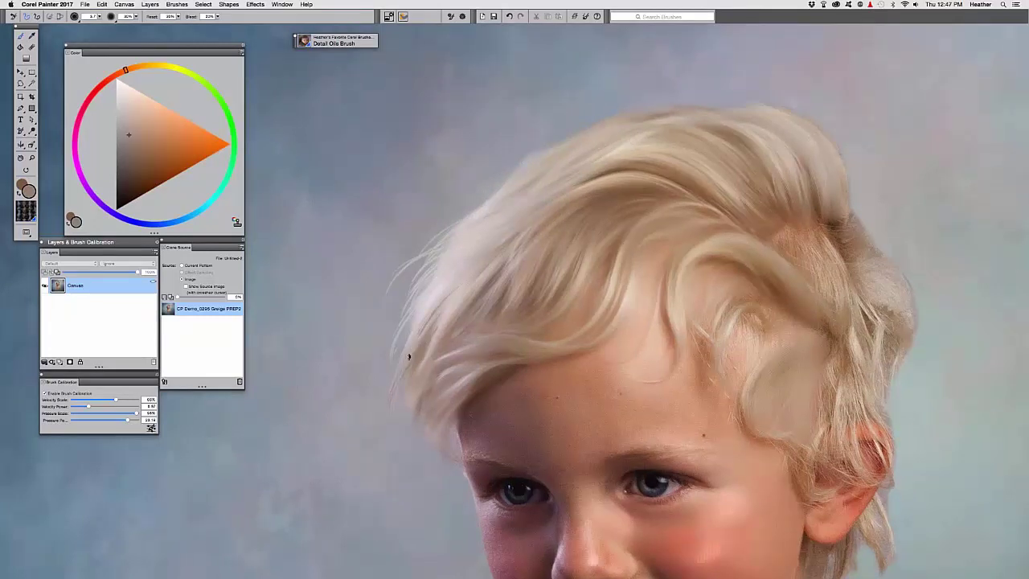
drag(461, 284, 419, 328)
alt+click(524, 278)
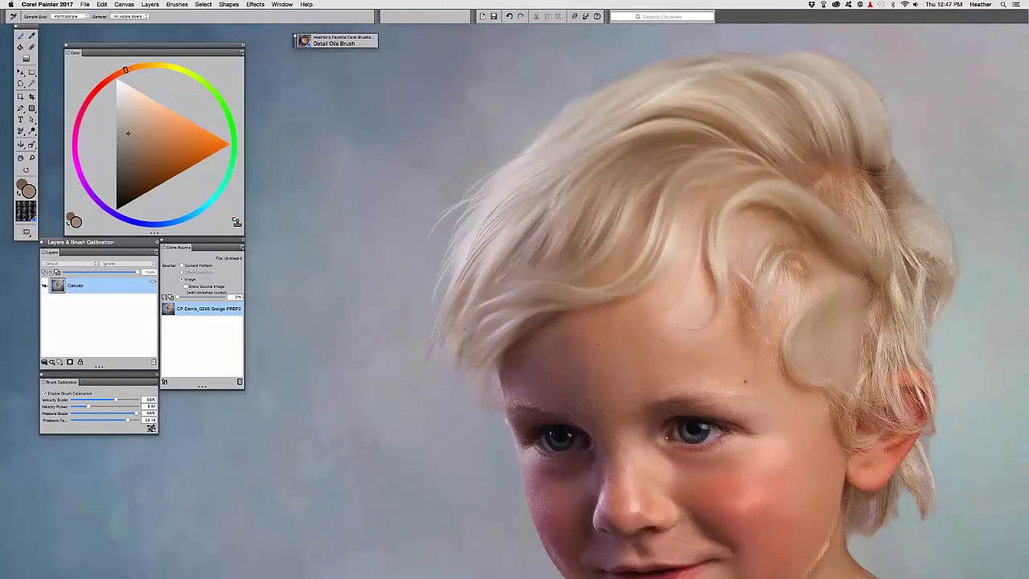
alt+click(443, 344)
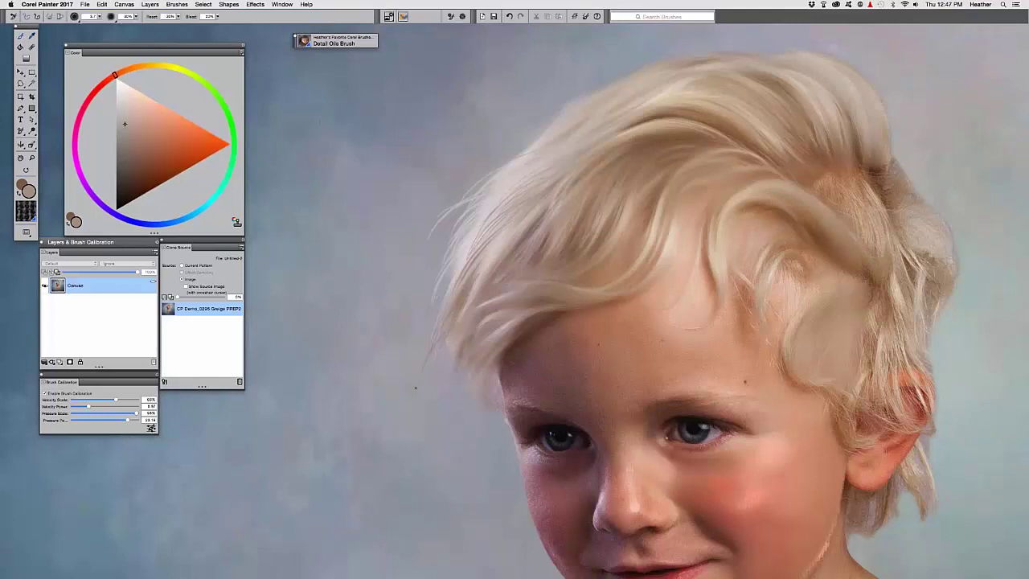
alt+click(455, 307)
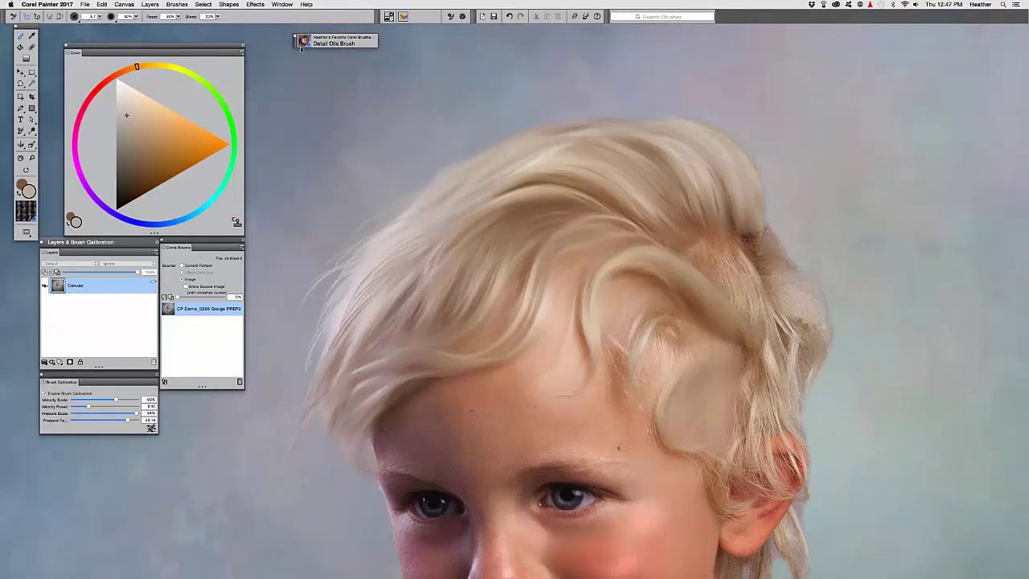
Step: Switch to Real Fat Chalk (Accent Brush) and stroke grainy strands along the upper front hair outline in a colour sampled from the hair
click(303, 41)
click(420, 133)
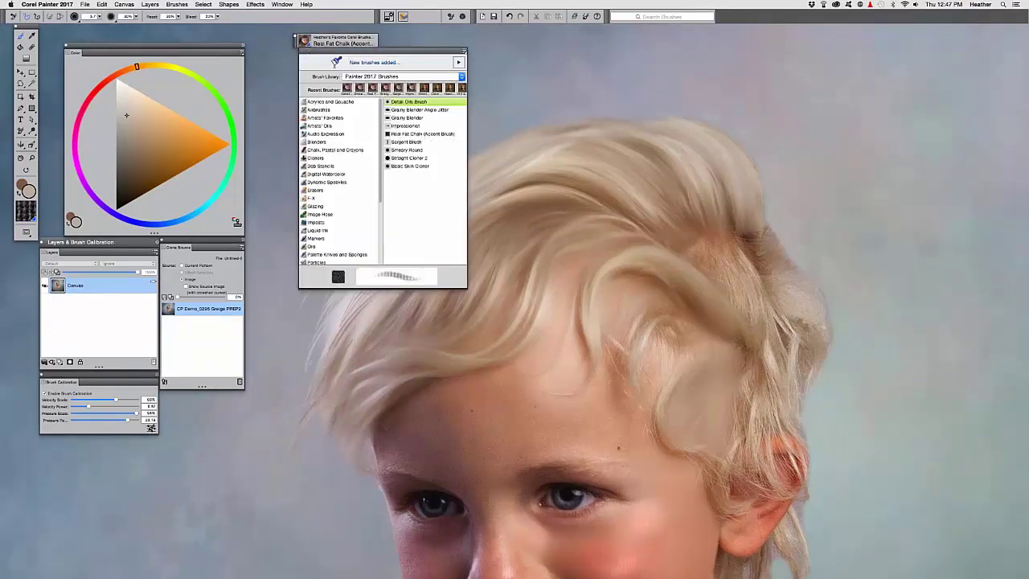
alt+click(429, 195)
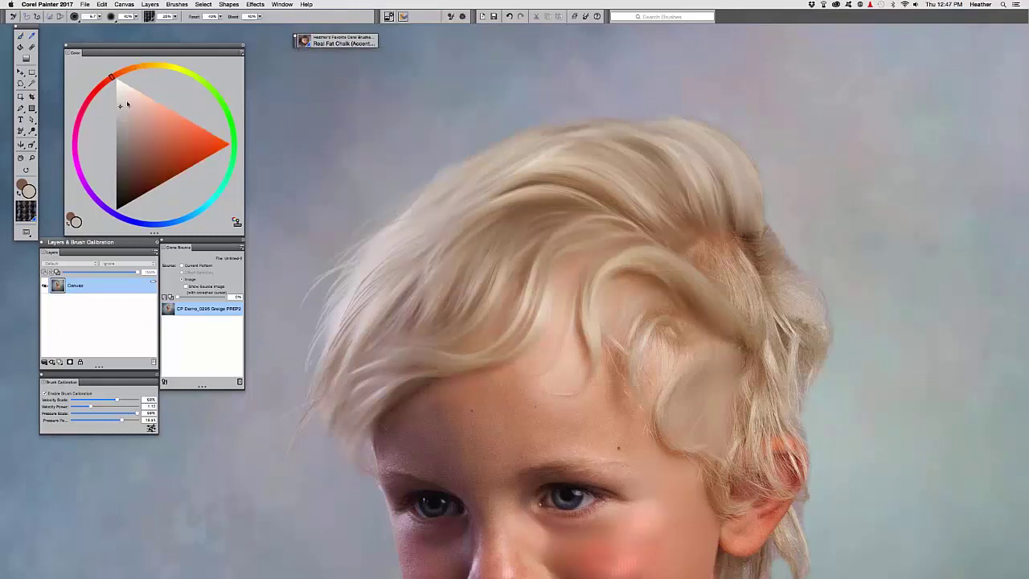
click(121, 101)
alt+click(463, 171)
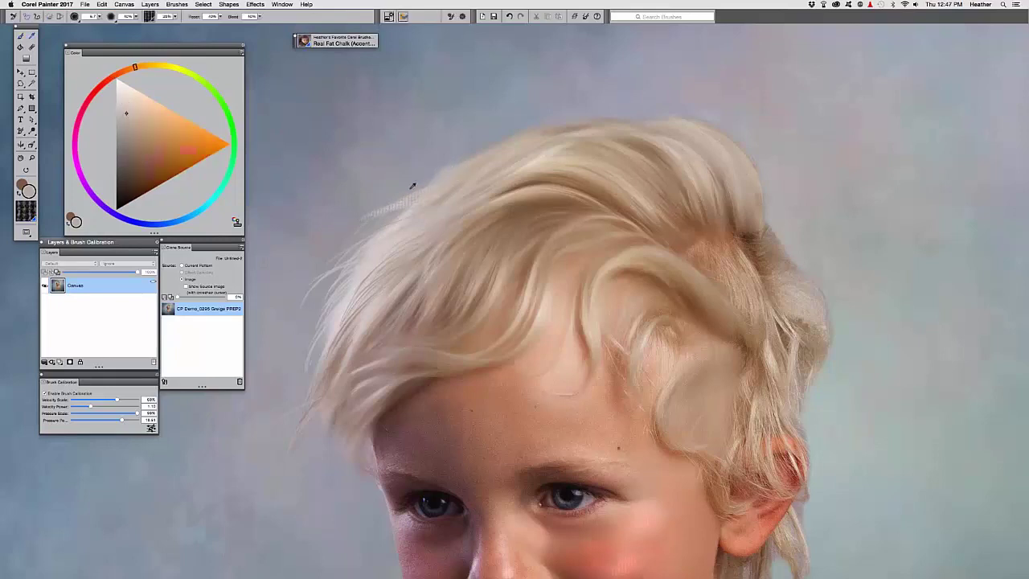
drag(351, 214, 368, 193)
Step: Lighten the chalk colour to a pale cream and add more grainy strands along the upper front outline of the hair
click(127, 92)
mouse_move(500, 168)
mouse_down()
mouse_move(438, 195)
mouse_move(459, 184)
mouse_up()
key(super+minus)
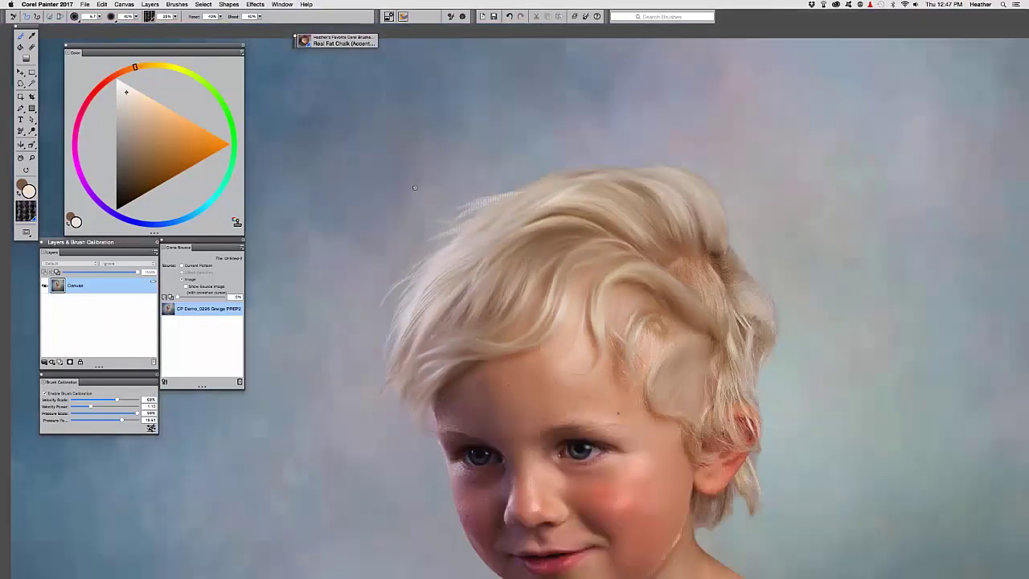
drag(414, 217, 433, 208)
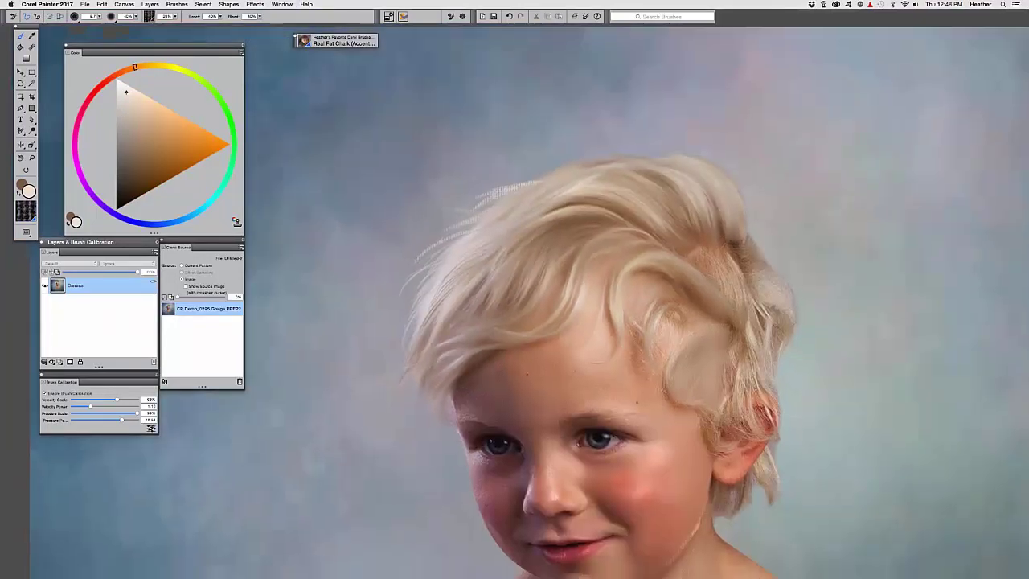
Step: Switch from the chalk to the Wispy Blender brush in the custom everyday brush category
click(308, 45)
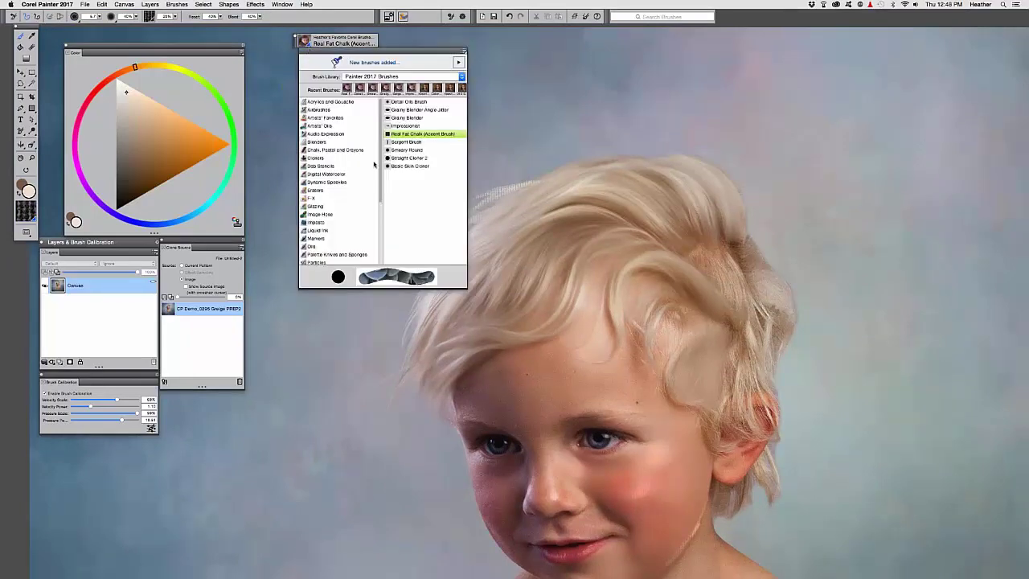
drag(380, 178, 379, 244)
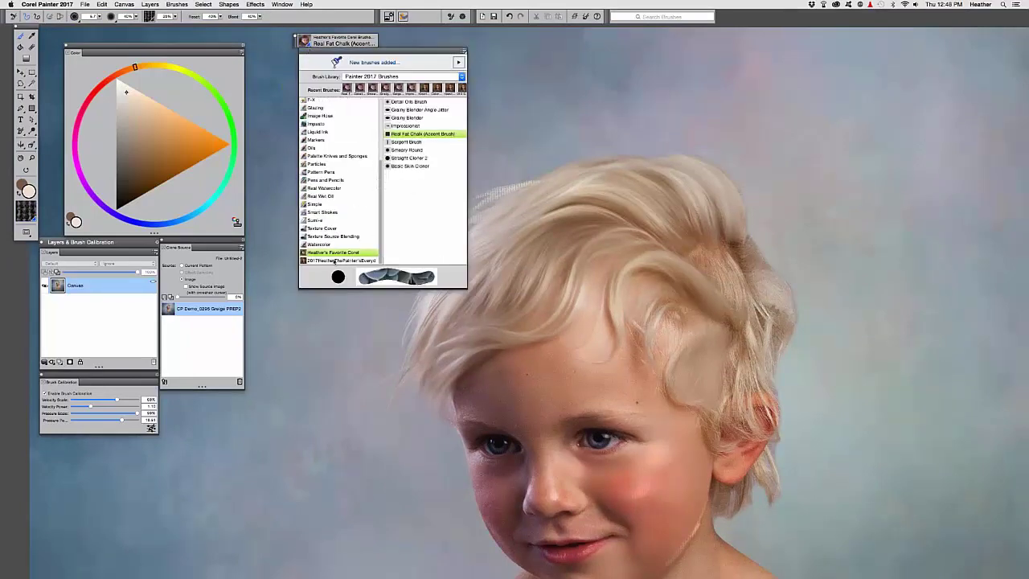
click(338, 260)
click(341, 261)
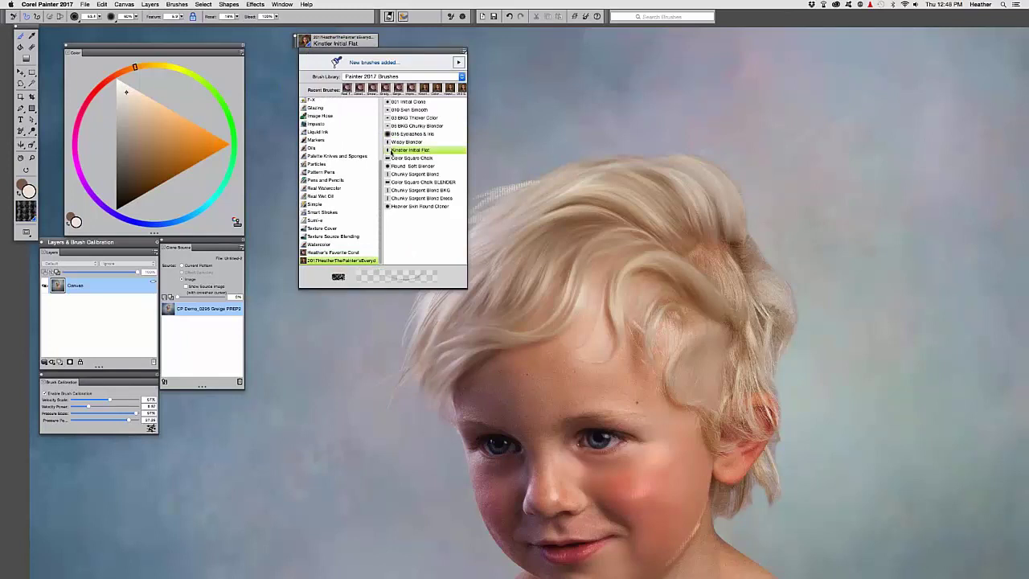
click(393, 142)
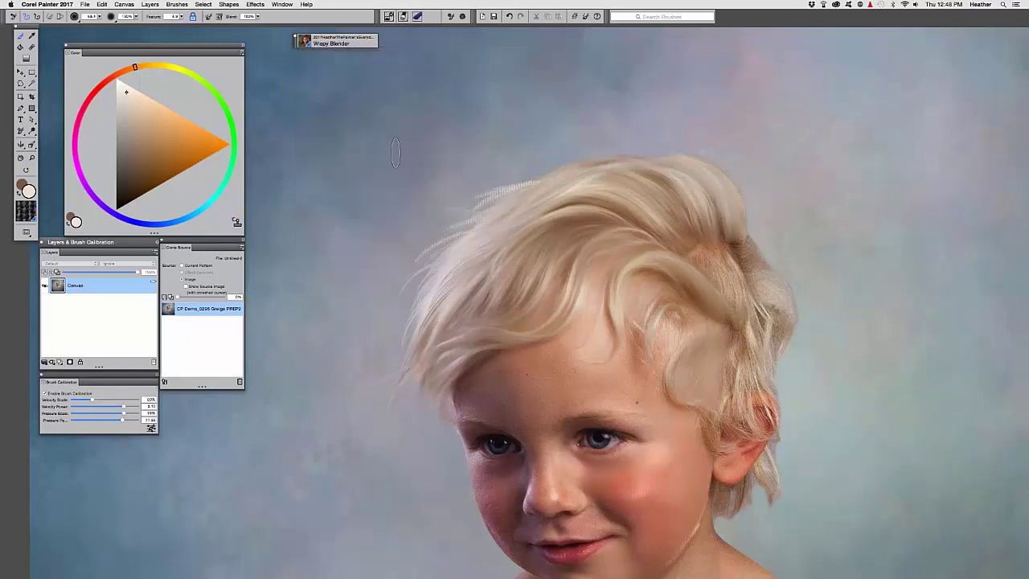
Step: Blend the grainy chalk strands along the upper front hair outline outward into the background
key(super+plus)
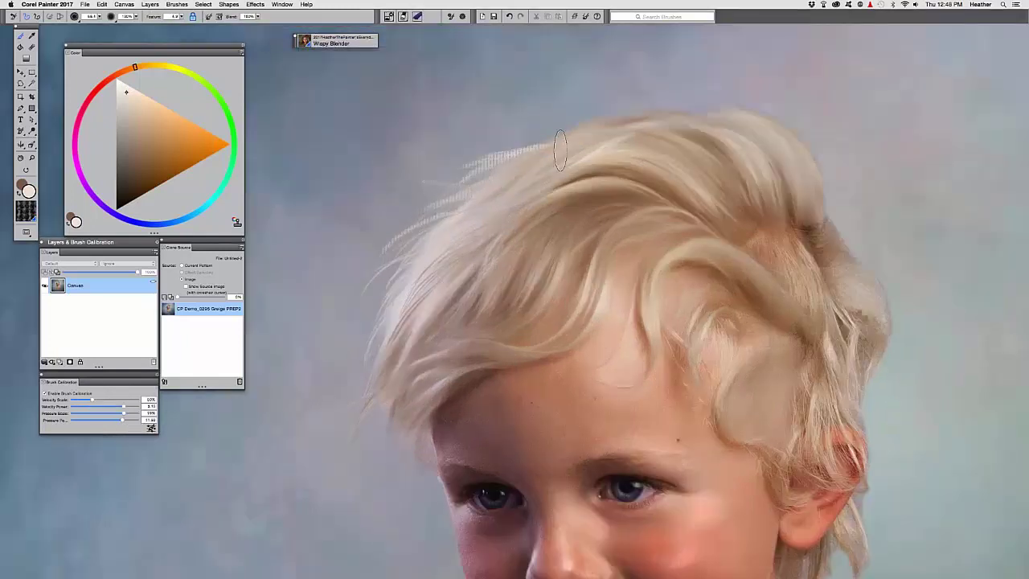
drag(431, 209, 381, 244)
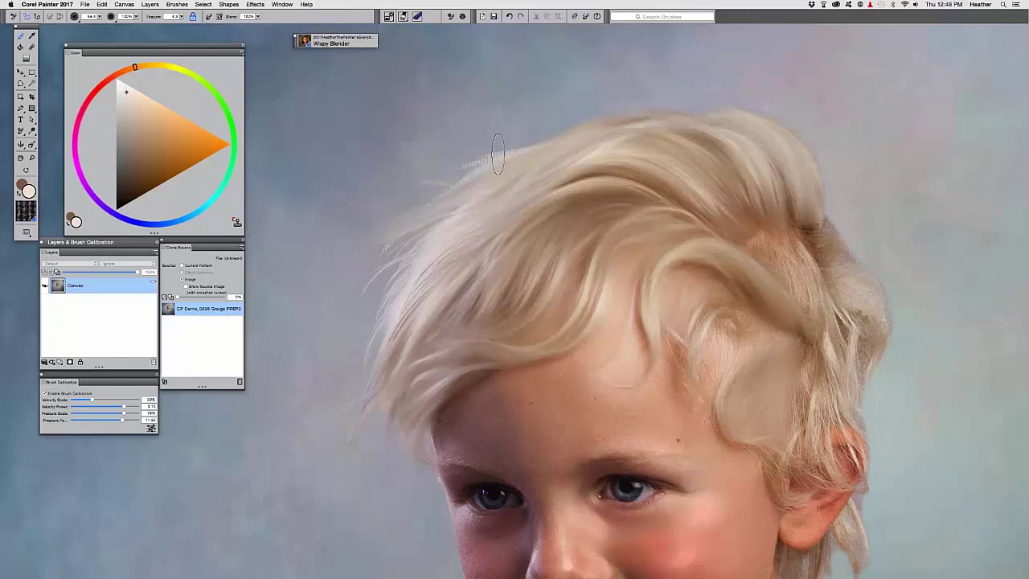
drag(496, 161, 377, 250)
drag(409, 191, 435, 146)
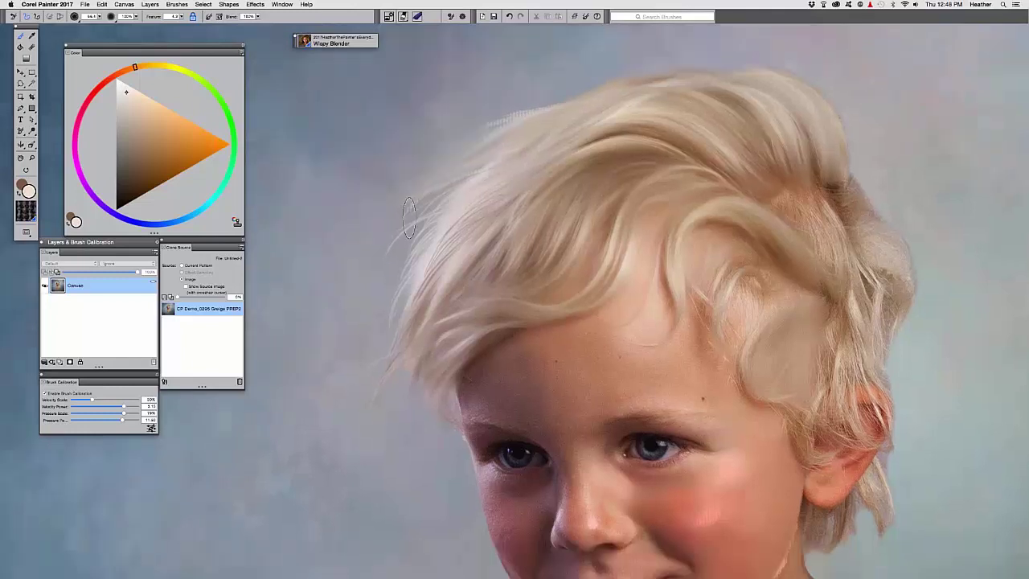
Step: Soften the front edge and tips of the fringe into wisps that fade into the background
scroll(445, 223, down, 2)
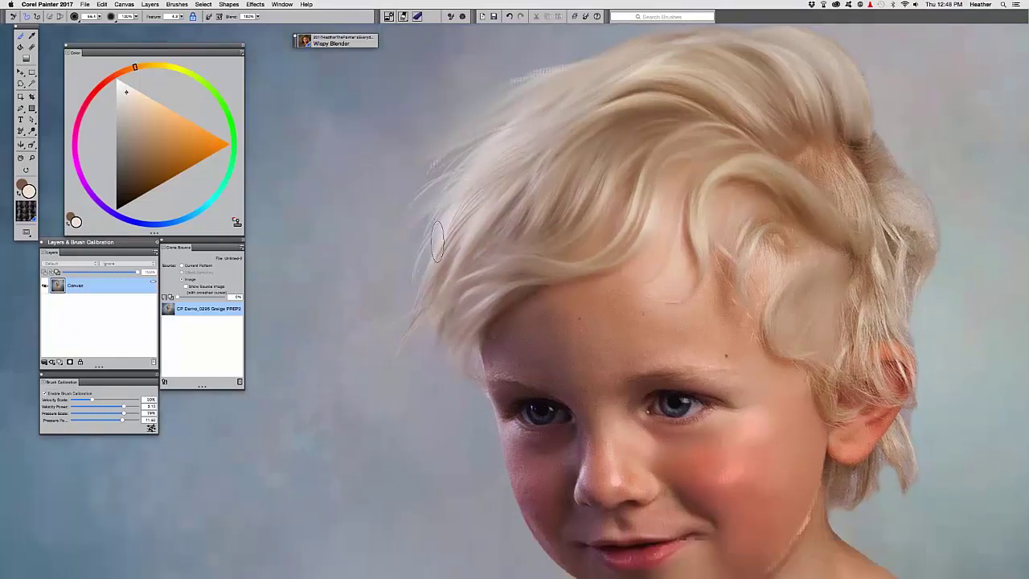
mouse_move(437, 241)
mouse_down()
mouse_move(407, 273)
mouse_move(430, 288)
mouse_up()
key(super+minus)
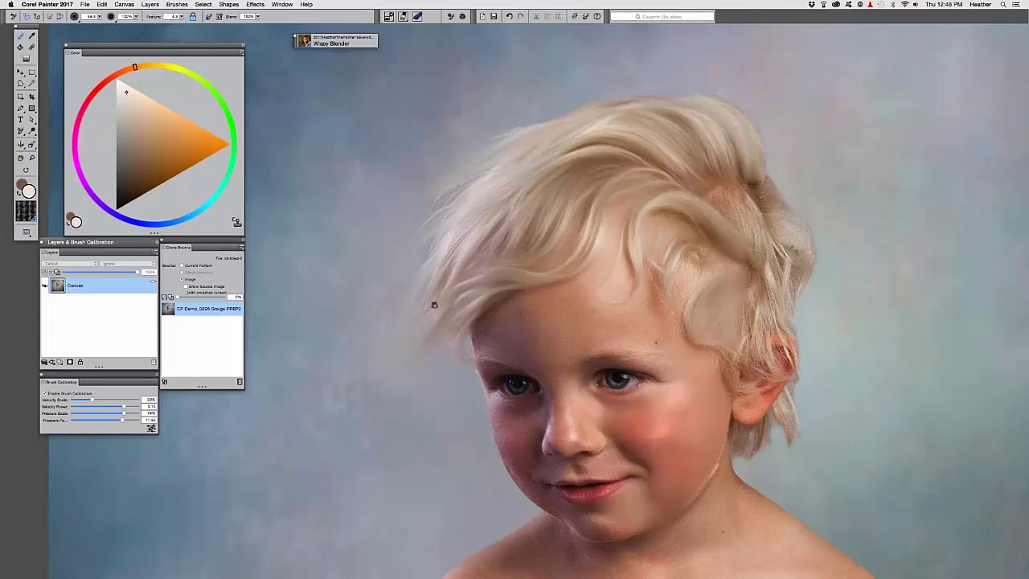
drag(434, 303, 413, 305)
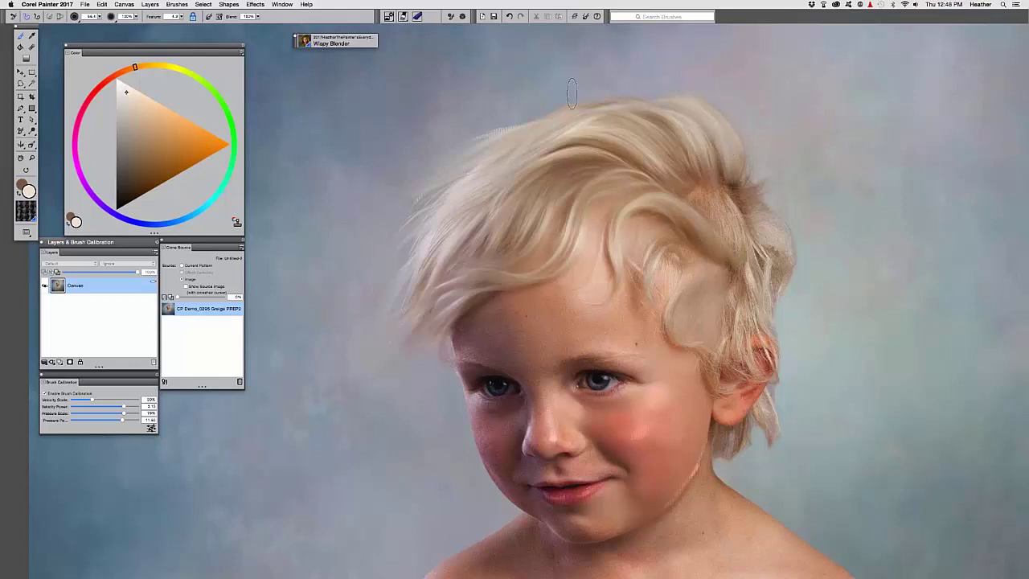
Step: Blend the hair below the crown swirl and the small curls at the temple into soft strands
key(super+minus)
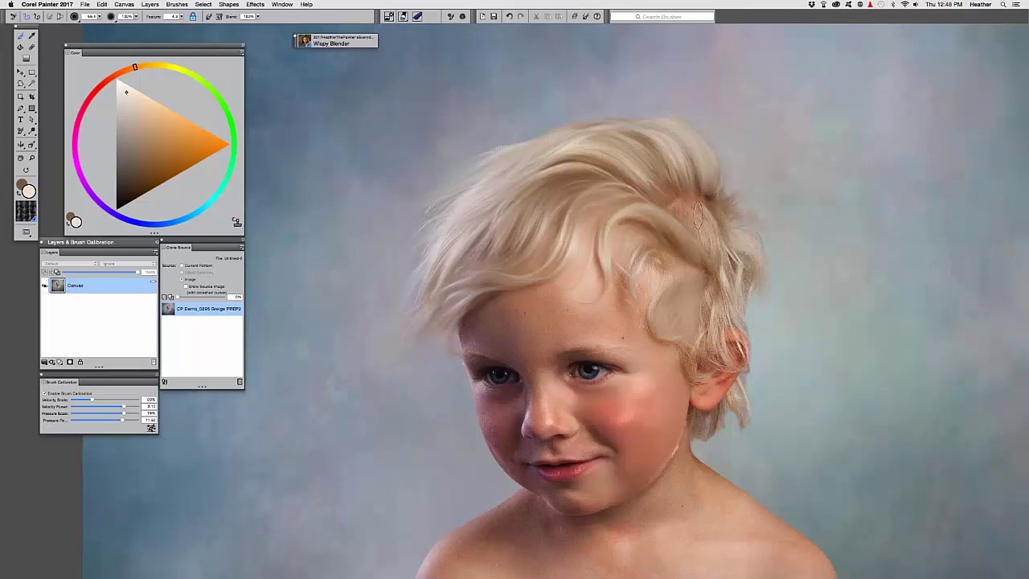
drag(682, 216, 718, 270)
mouse_move(653, 296)
mouse_down()
mouse_move(669, 274)
mouse_move(641, 334)
mouse_move(639, 308)
mouse_move(624, 293)
mouse_move(650, 250)
mouse_move(632, 274)
mouse_move(659, 267)
mouse_move(653, 293)
mouse_up()
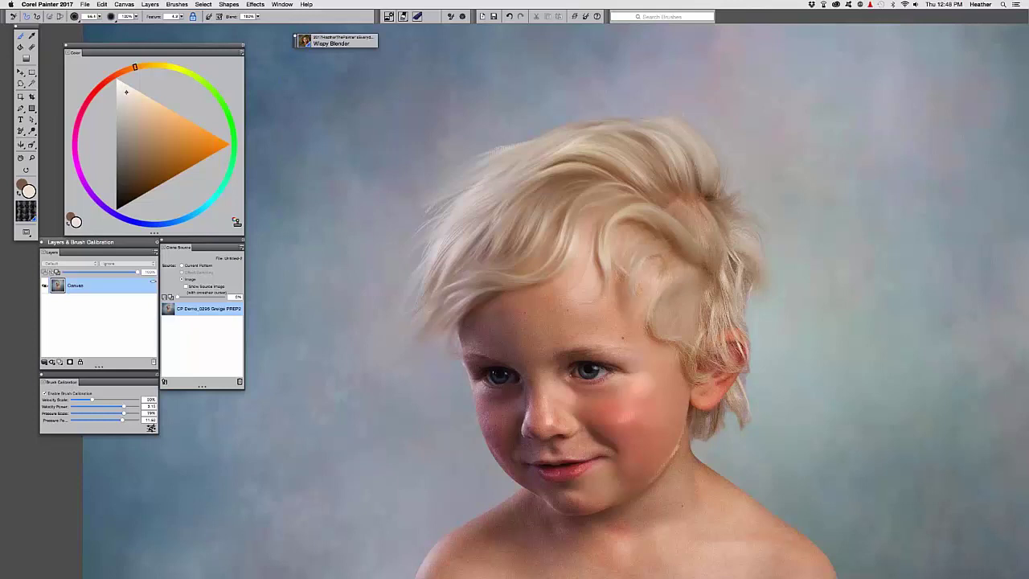
mouse_move(651, 244)
mouse_down()
mouse_move(689, 286)
mouse_move(683, 301)
mouse_move(631, 286)
mouse_up()
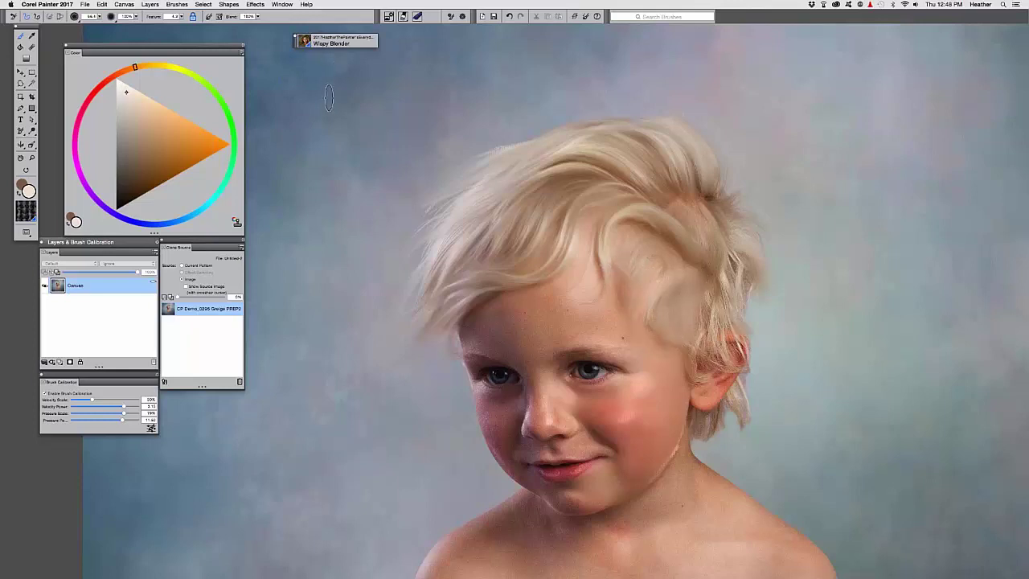
Step: Save the painting as a new Photoshop file, changing the leading number of the file name to 2
key(super+shift+s)
key(Left)
key(Right)
key(BackSpace)
text(2)
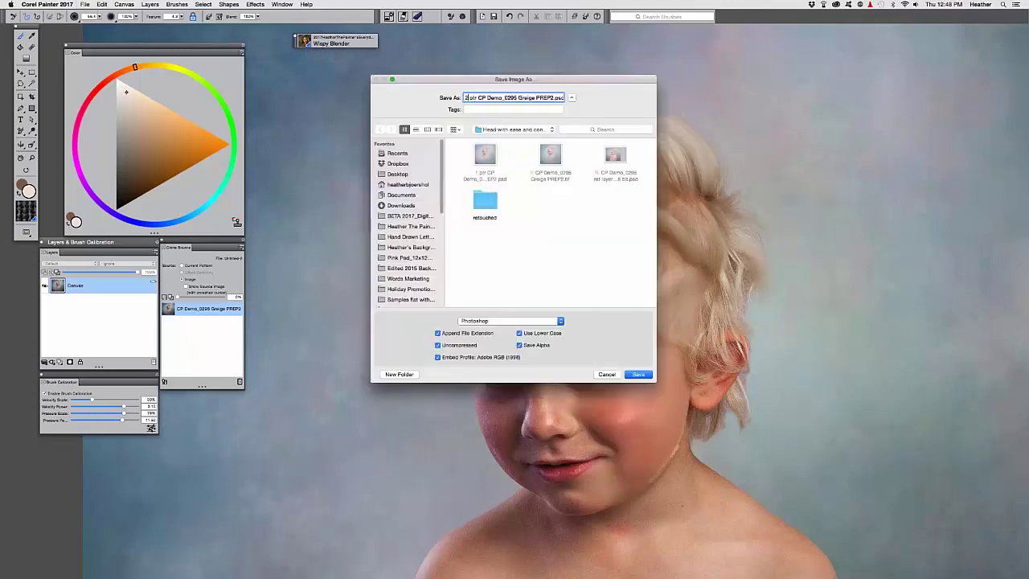
key(Return)
key(Return)
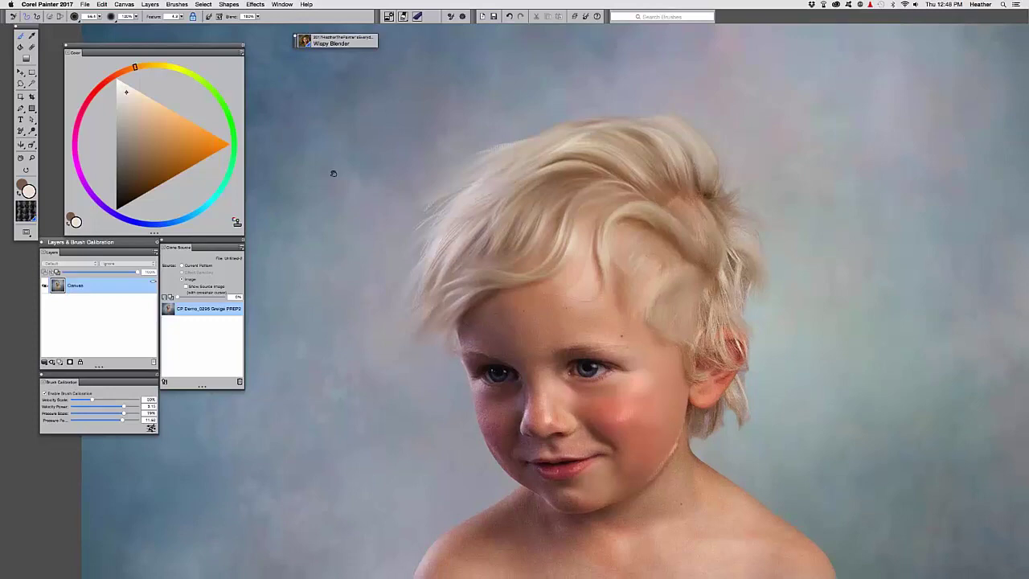
Step: Blend the back hair above the ear into soft strands that fade into the background
drag(334, 174, 282, 123)
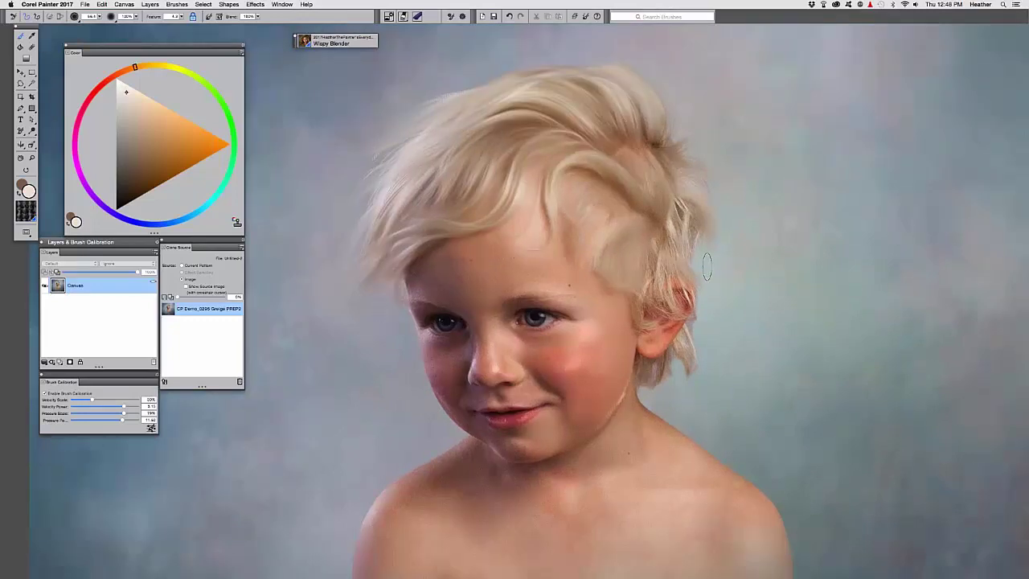
drag(689, 230, 672, 264)
mouse_move(675, 211)
mouse_down()
mouse_move(688, 240)
mouse_move(709, 230)
mouse_move(709, 249)
mouse_up()
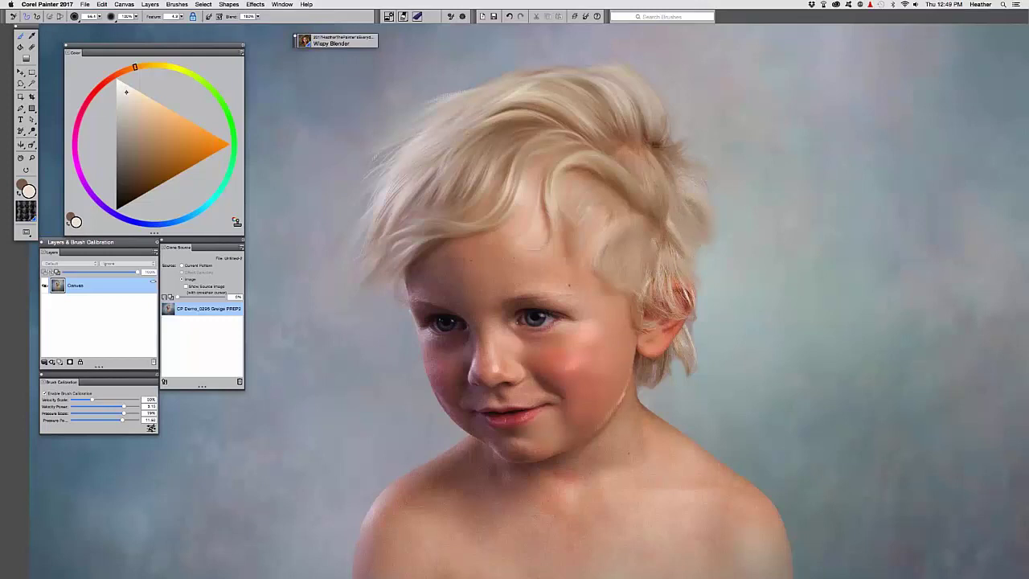
Step: Switch from the Wispy Blender to the Impressionist brush in the custom favourite Corel brushes category
click(304, 40)
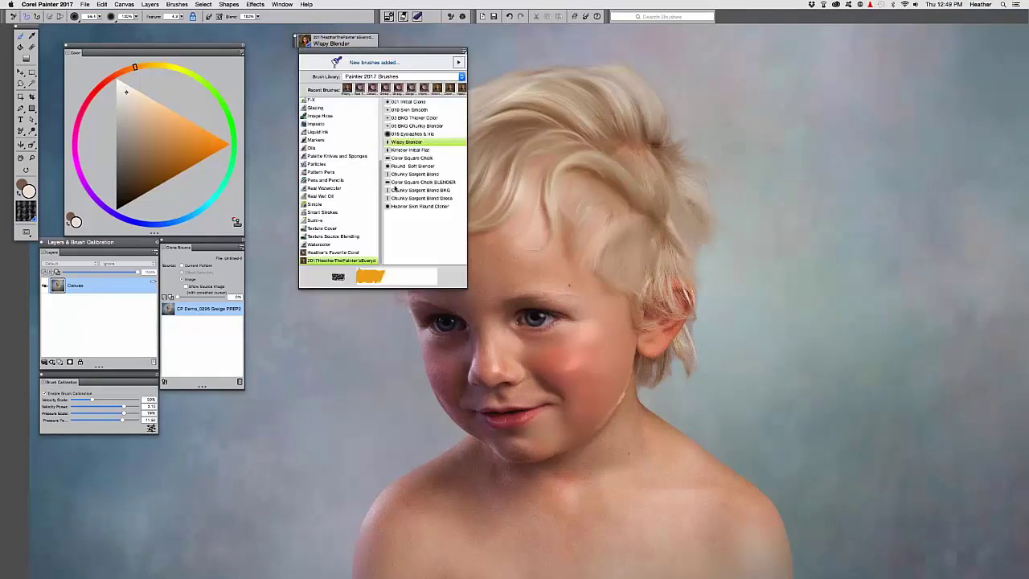
click(337, 253)
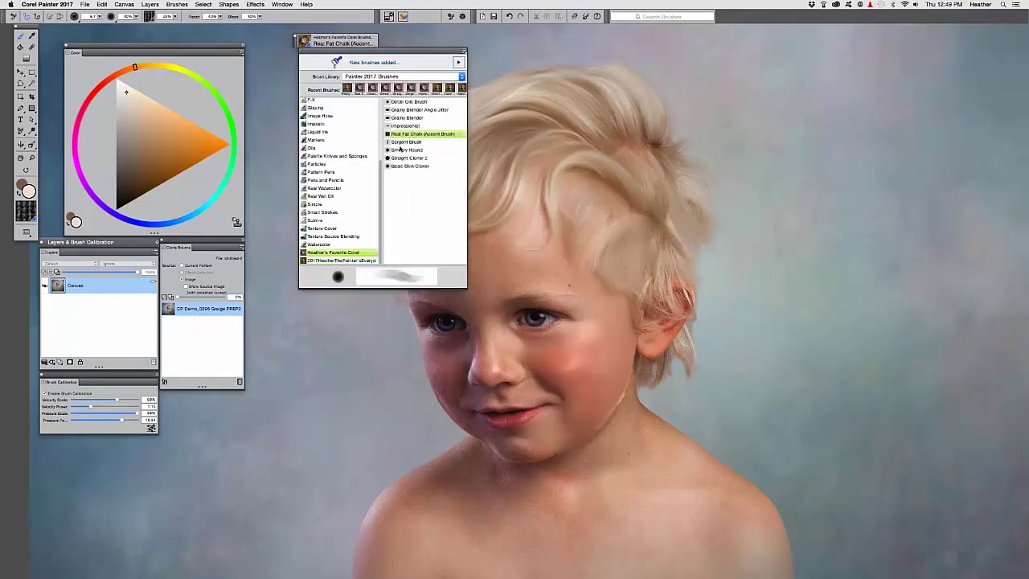
click(406, 142)
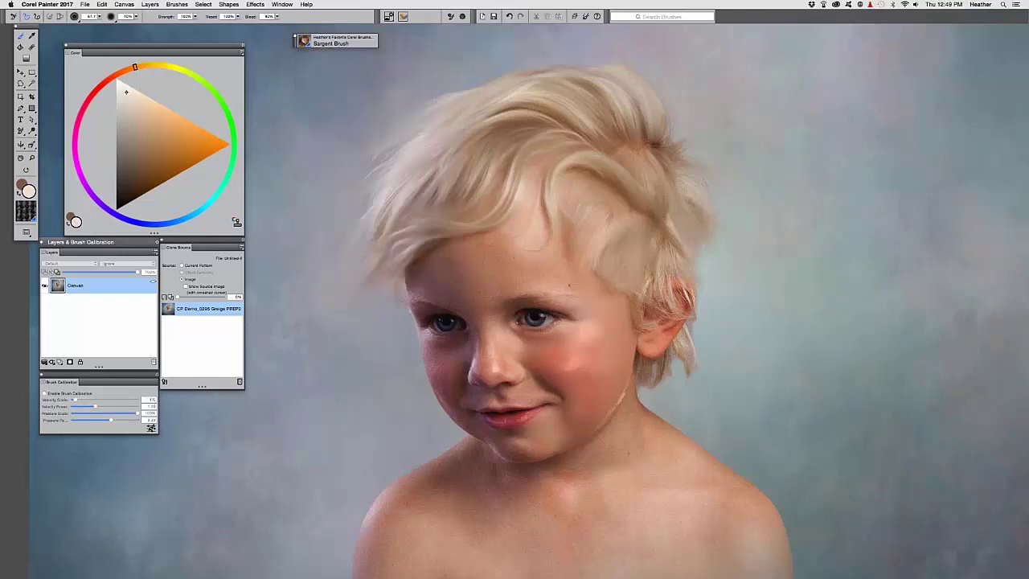
click(305, 40)
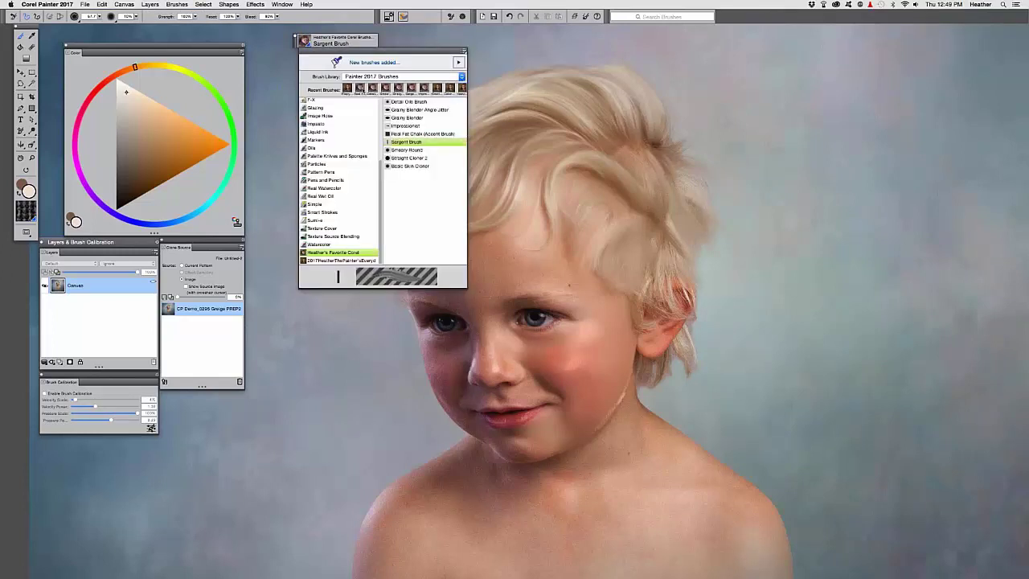
click(406, 125)
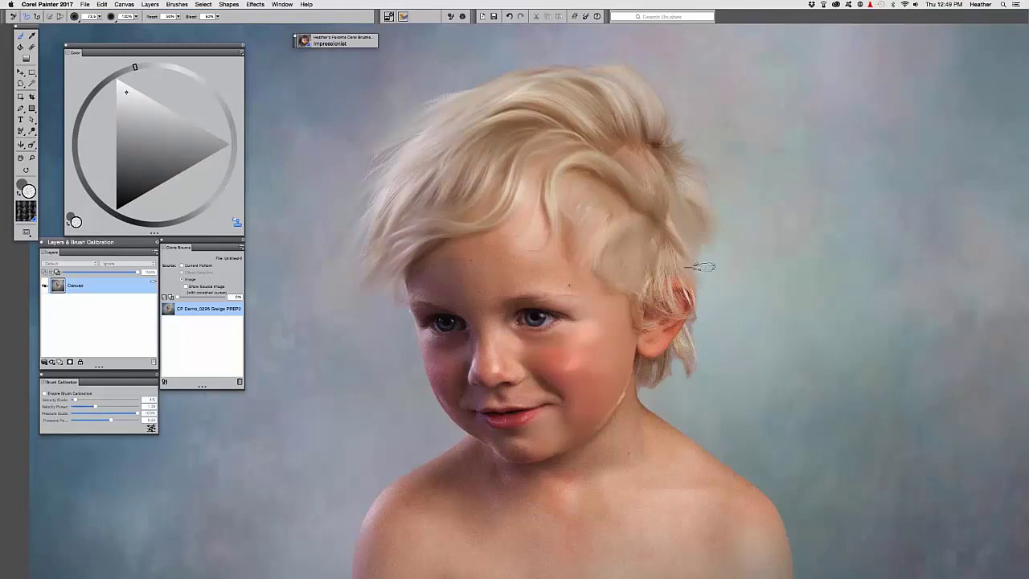
Step: Turn off clone color, choose a pale green and paint the first Impressionist strokes in the background beside the ear
alt+click(703, 266)
click(236, 223)
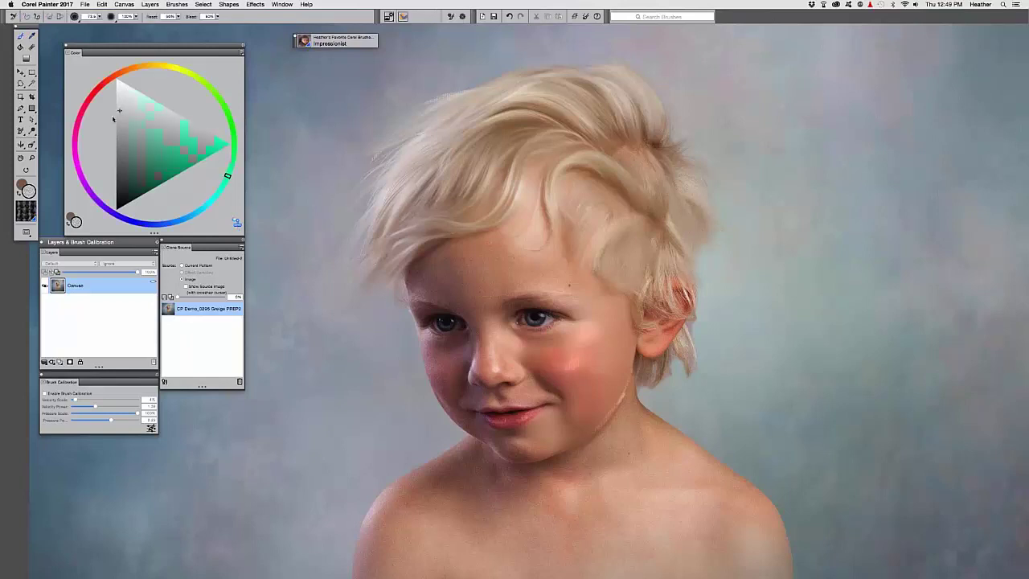
click(131, 111)
drag(727, 328, 719, 291)
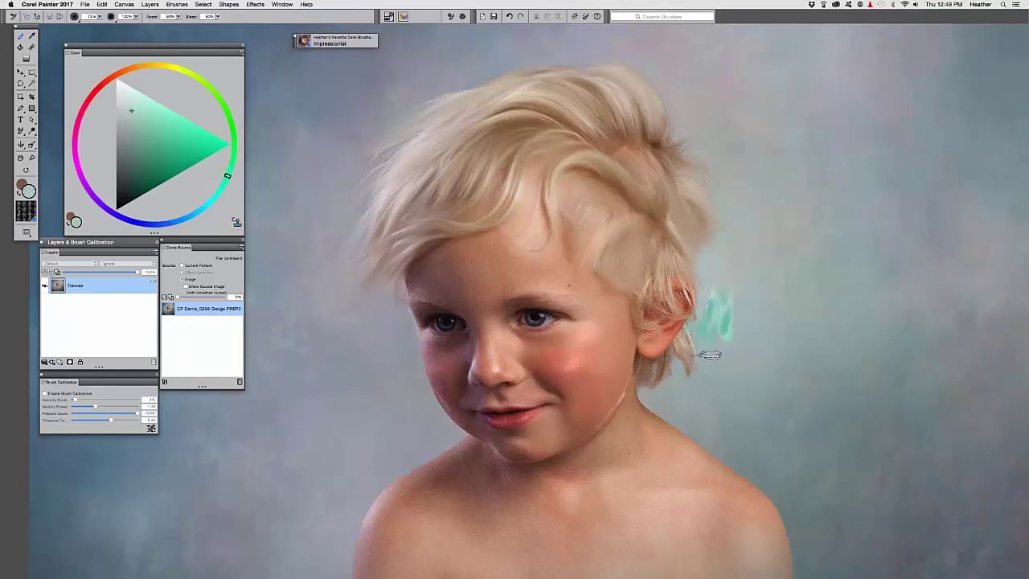
drag(692, 361, 669, 367)
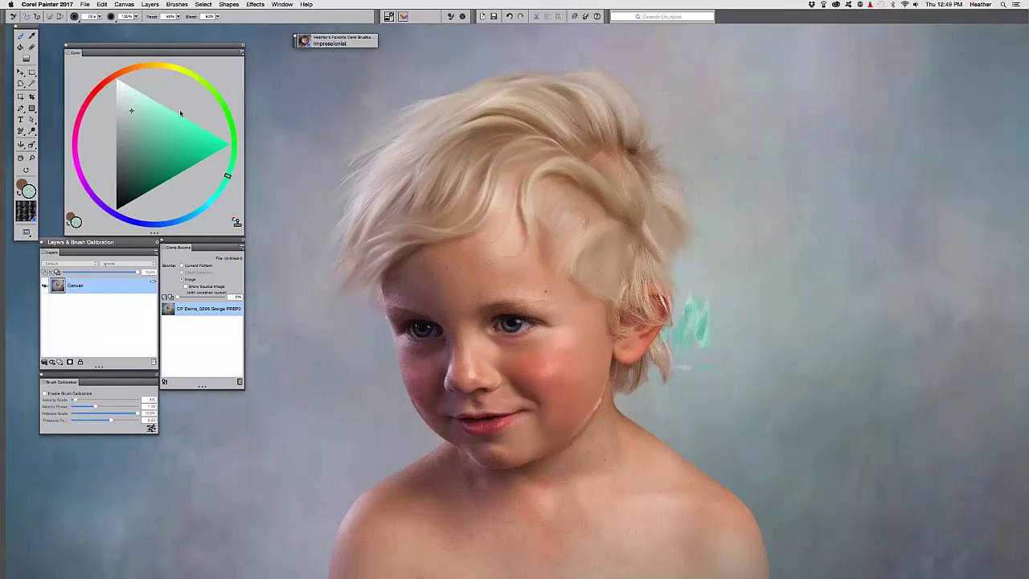
Step: Lower the brush opacity to 30% and scatter faint green and turquoise strokes across the background behind the head
key(3)
mouse_move(689, 277)
mouse_down()
mouse_move(715, 298)
mouse_move(716, 229)
mouse_move(729, 221)
mouse_move(729, 295)
mouse_up()
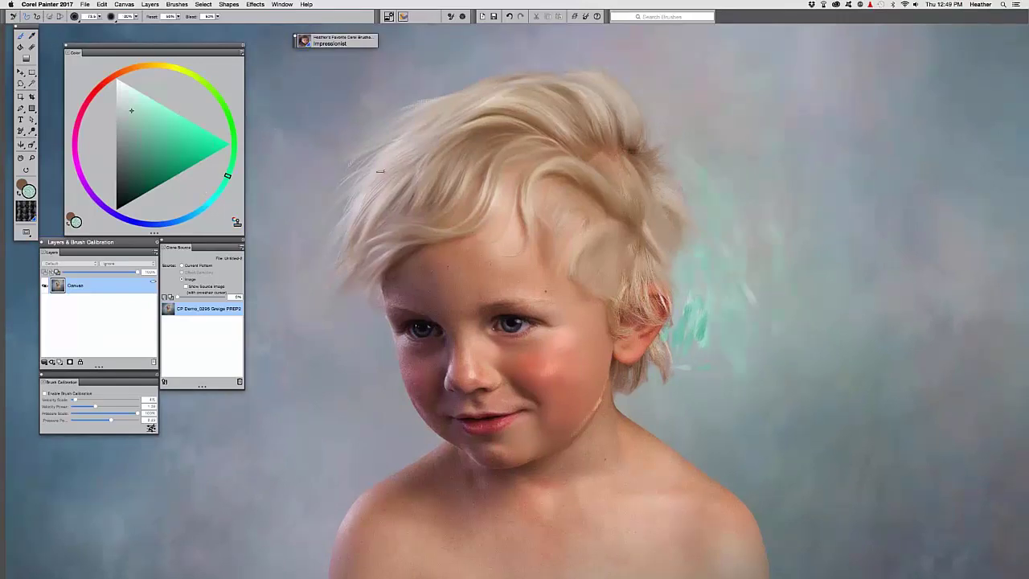
click(206, 206)
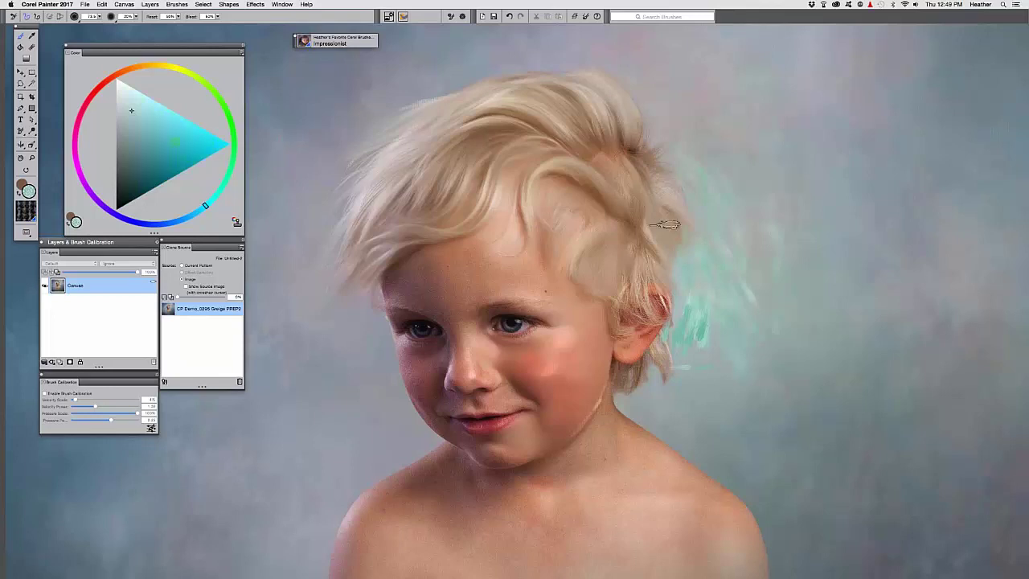
drag(749, 320, 714, 304)
mouse_move(816, 286)
mouse_down()
mouse_move(822, 218)
mouse_move(802, 213)
mouse_up()
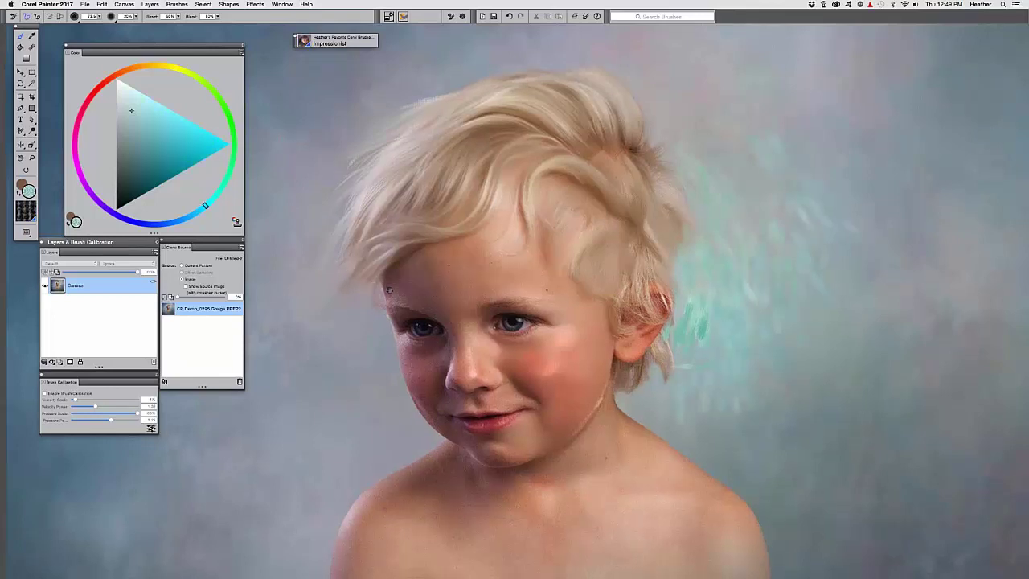
Step: Paint pale turquoise strokes in the background in front of the face, using a slightly lighter tint
drag(389, 290, 454, 261)
mouse_move(421, 310)
mouse_down()
mouse_move(392, 349)
mouse_move(402, 308)
mouse_up()
drag(326, 262, 292, 325)
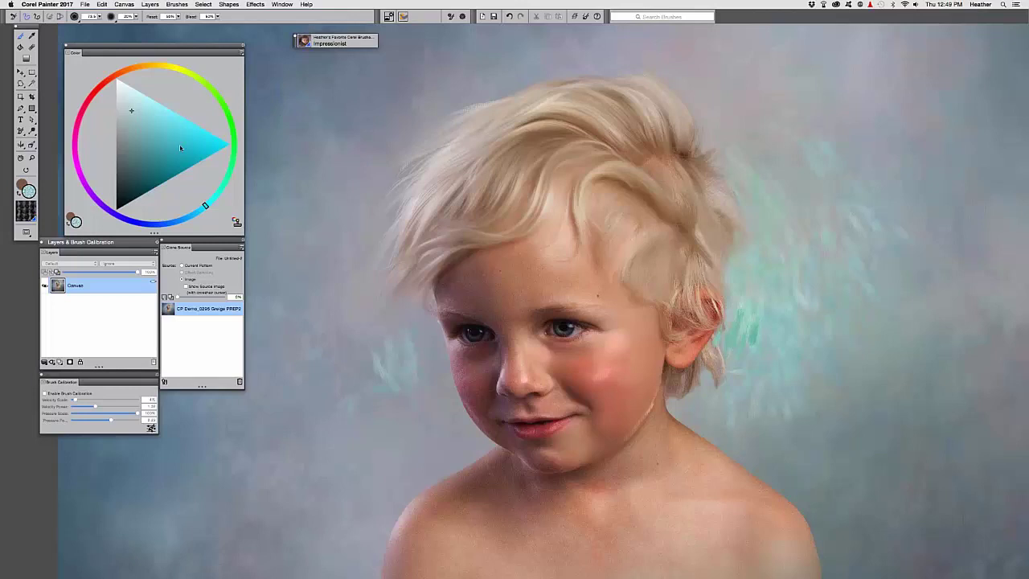
click(132, 105)
drag(388, 345, 380, 389)
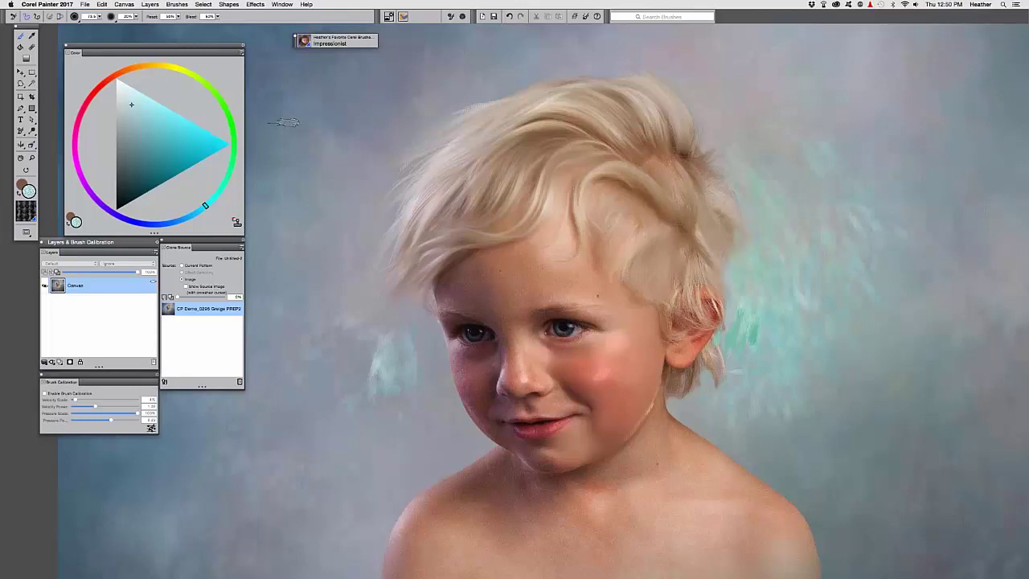
Step: Check the canvas's current width and height in pixels
click(124, 4)
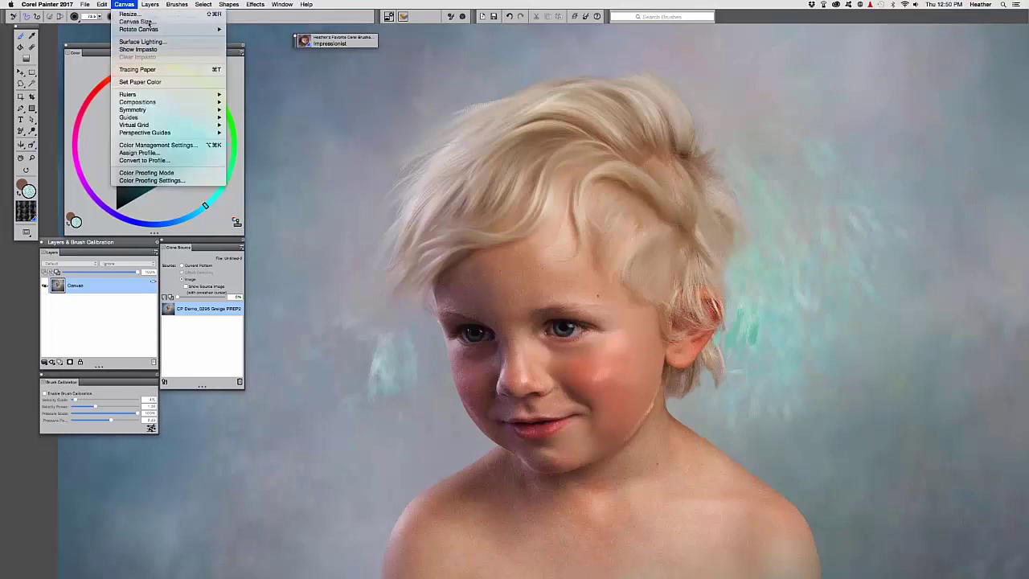
click(137, 22)
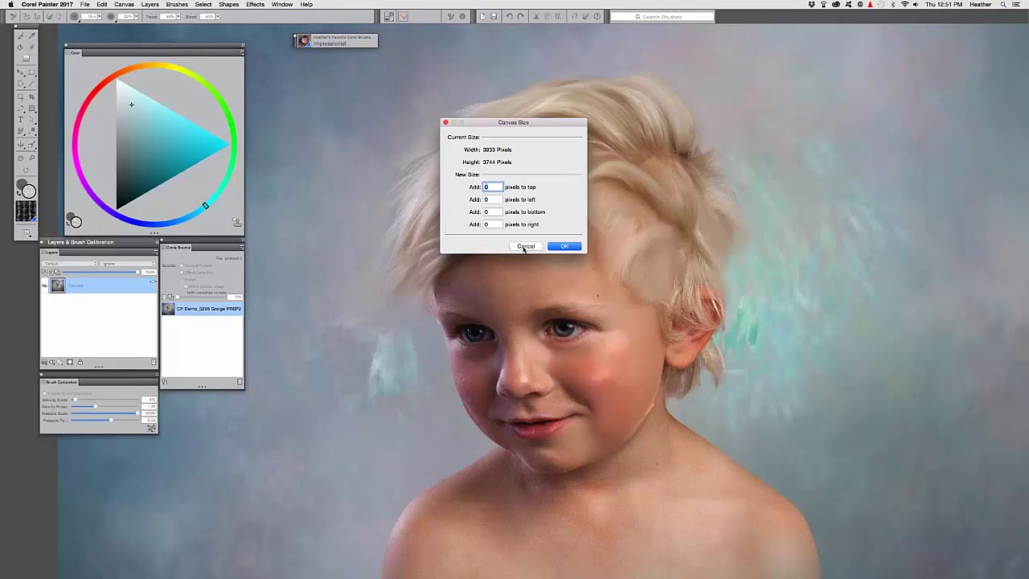
click(524, 247)
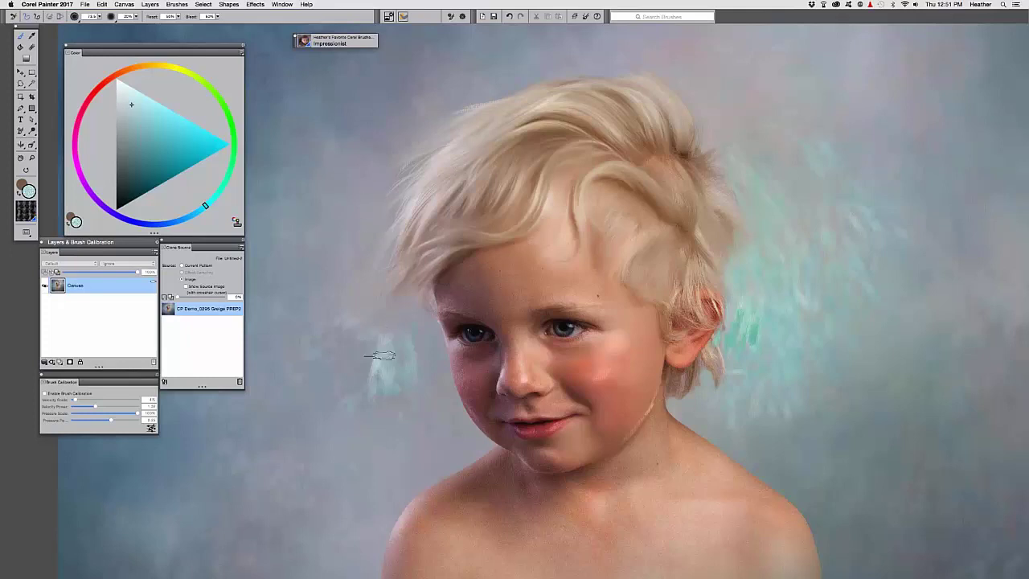
Step: Extend the background strokes in front of the face and shift the paint hue to blue for further strokes
mouse_move(349, 338)
mouse_down()
mouse_move(416, 323)
mouse_move(450, 335)
mouse_move(459, 321)
mouse_up()
key(super+minus)
click(183, 218)
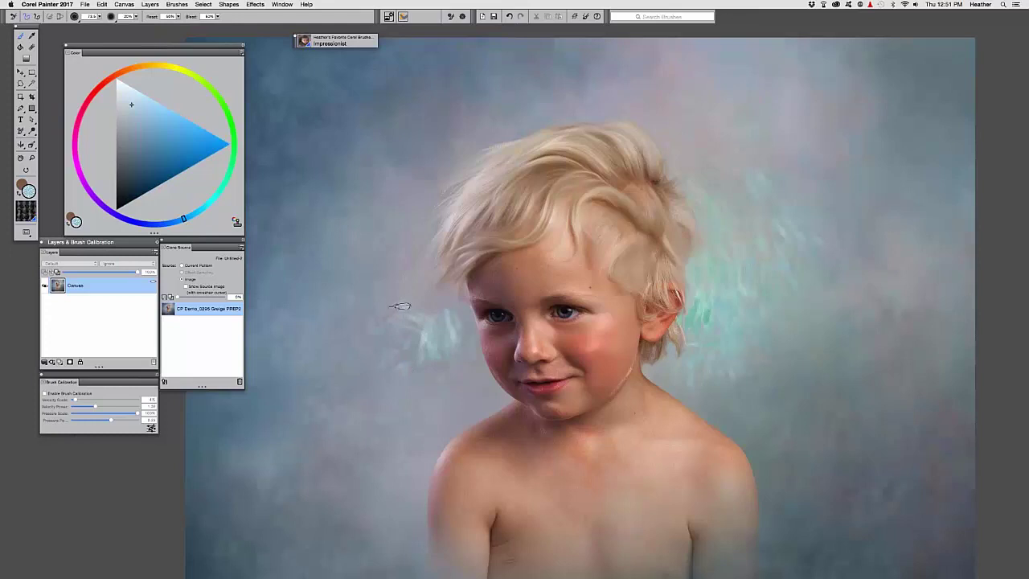
drag(391, 229, 393, 229)
key(super+plus)
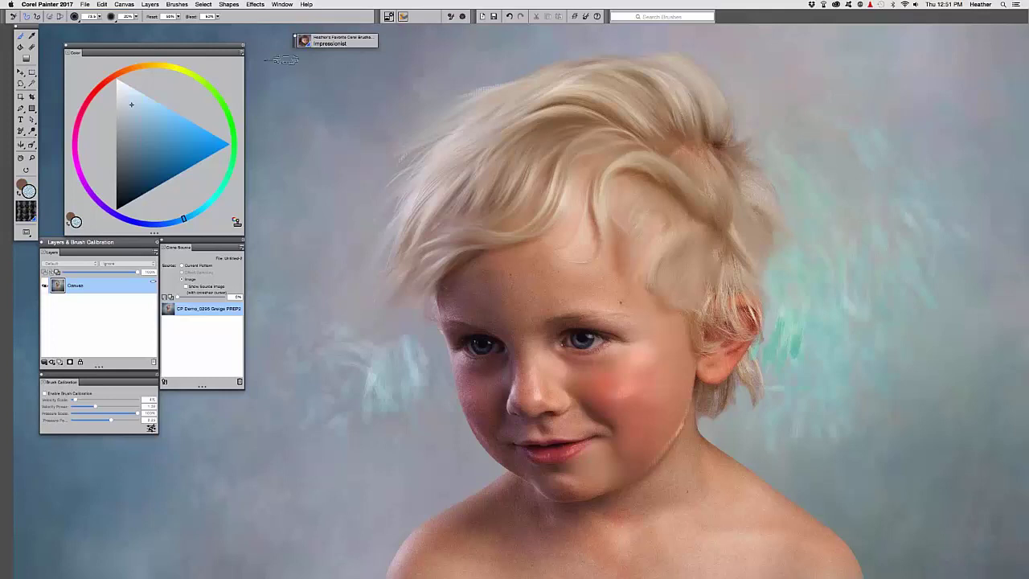
Step: Switch back to the Wispy Blender and blend the hair over the top of the ear into soft strands
click(304, 40)
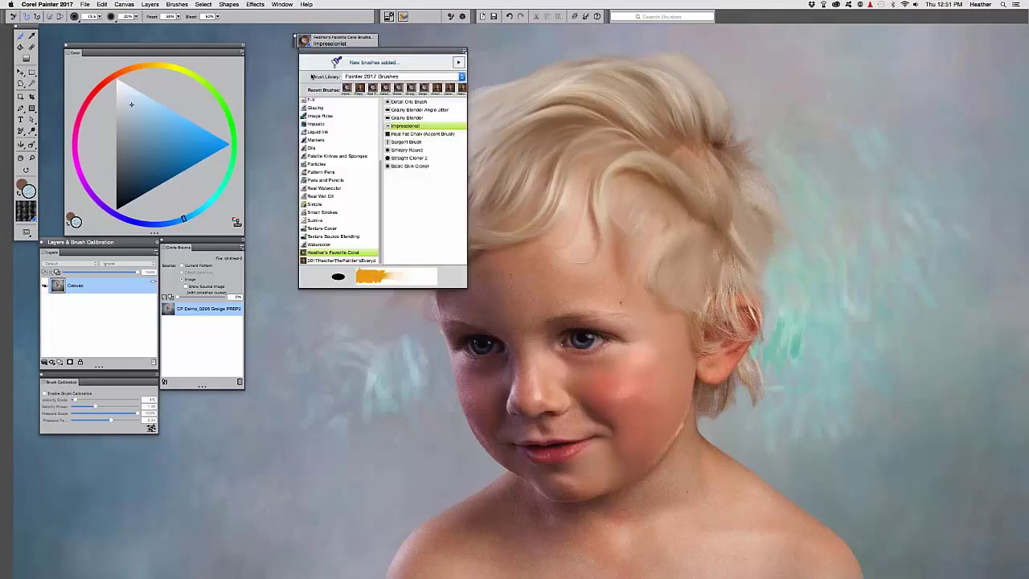
click(345, 261)
click(414, 143)
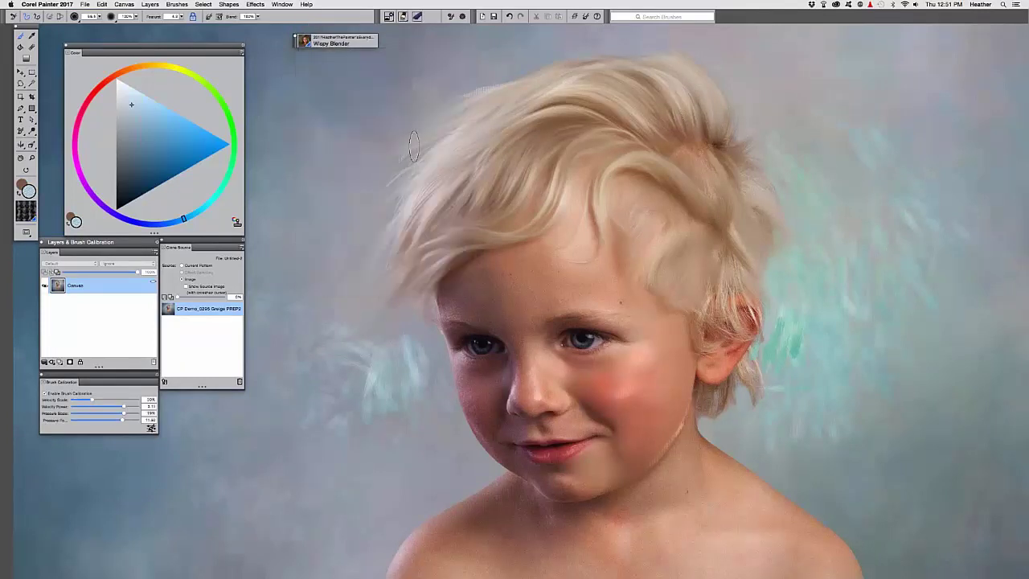
mouse_move(725, 301)
mouse_down()
mouse_move(738, 330)
mouse_move(774, 352)
mouse_move(752, 312)
mouse_move(773, 337)
mouse_move(777, 326)
mouse_move(749, 361)
mouse_up()
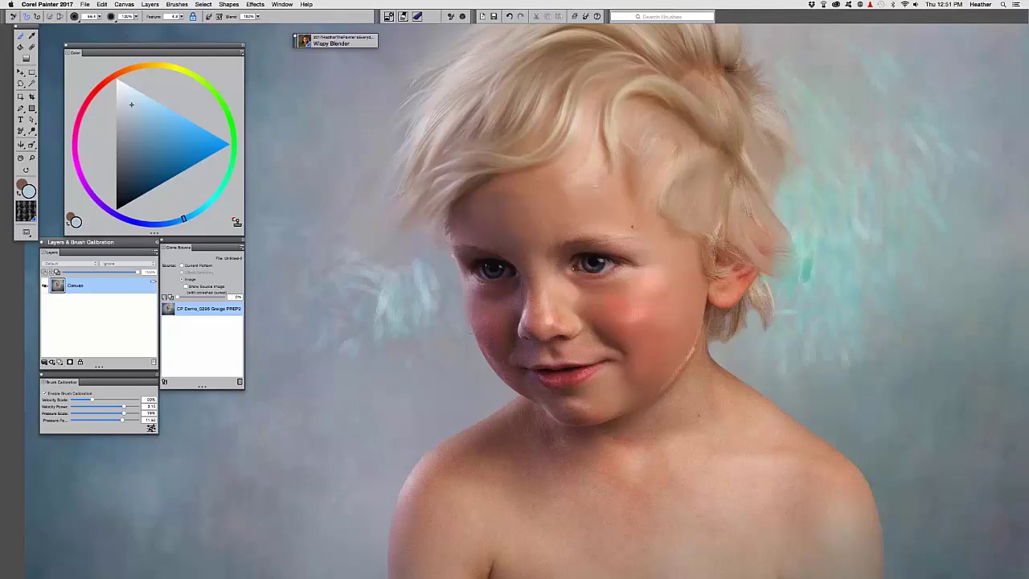
Step: Soften the outer cheek and jaw edge, the nape hair and the shoulder line into the background
drag(481, 354, 483, 345)
scroll(492, 359, down, 2)
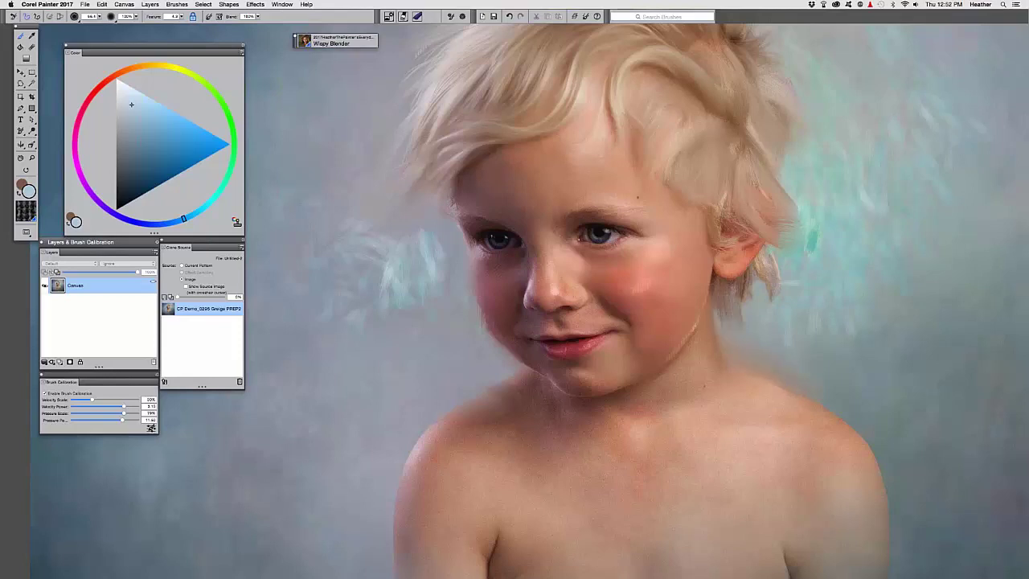
drag(745, 291, 705, 344)
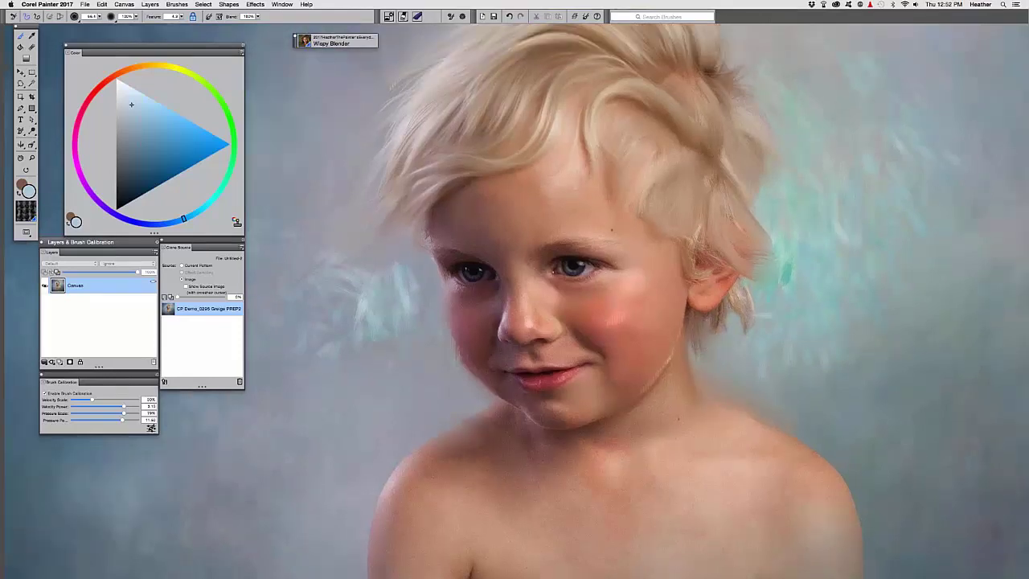
Step: Use the 03 BKG Thicker Color brush to loosen the hair around the ear and soften the neck and shoulder edges
click(305, 40)
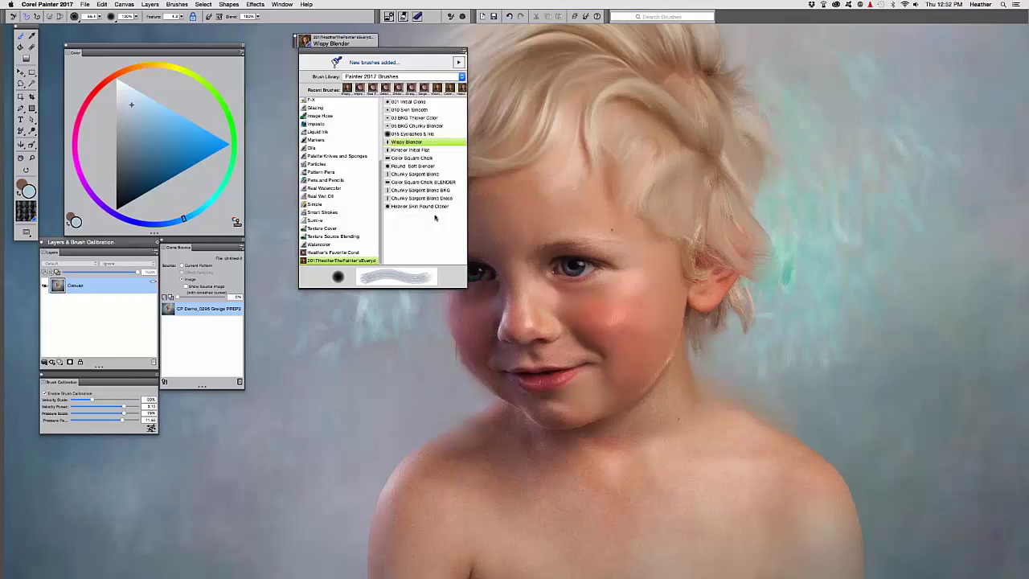
click(406, 117)
mouse_move(748, 296)
mouse_down()
mouse_move(748, 334)
mouse_move(712, 314)
mouse_move(767, 237)
mouse_move(760, 218)
mouse_up()
drag(713, 437, 755, 412)
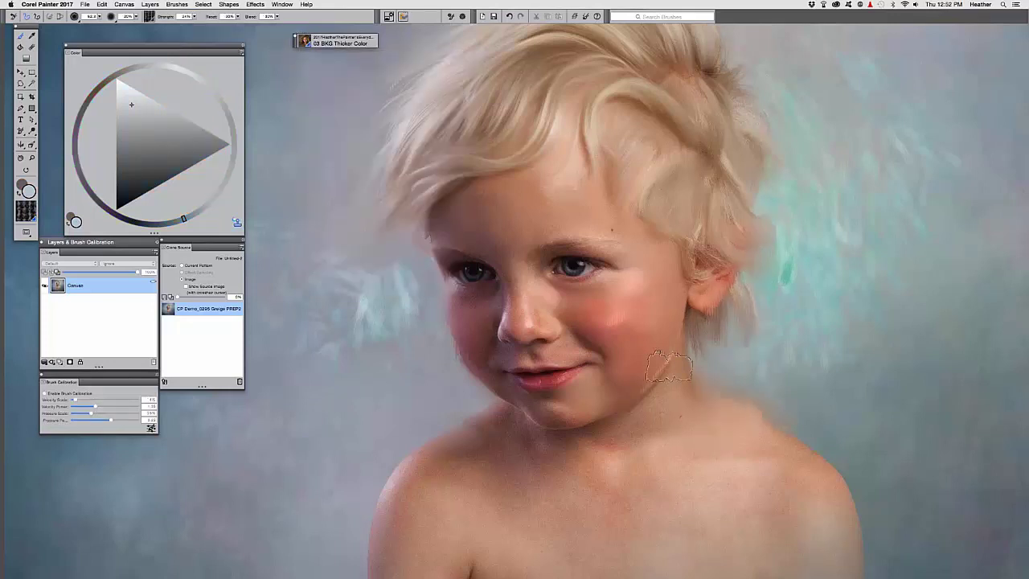
mouse_move(440, 457)
mouse_down()
mouse_move(378, 513)
mouse_move(438, 460)
mouse_up()
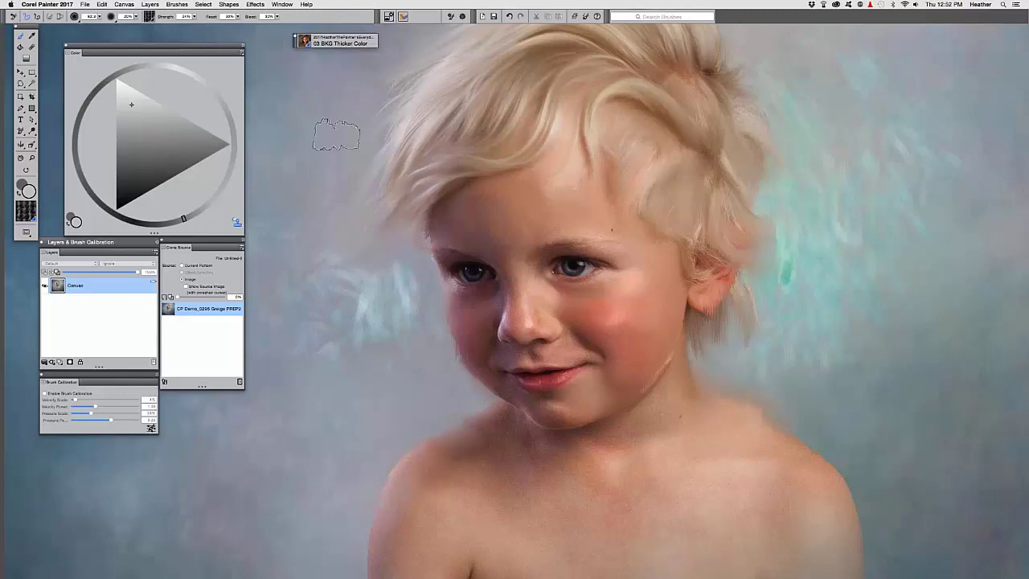
Step: Switch to the 010 Skin Smooth brush and smooth away the dark spot on the forehead, checking against the tracing of the source photo
click(336, 42)
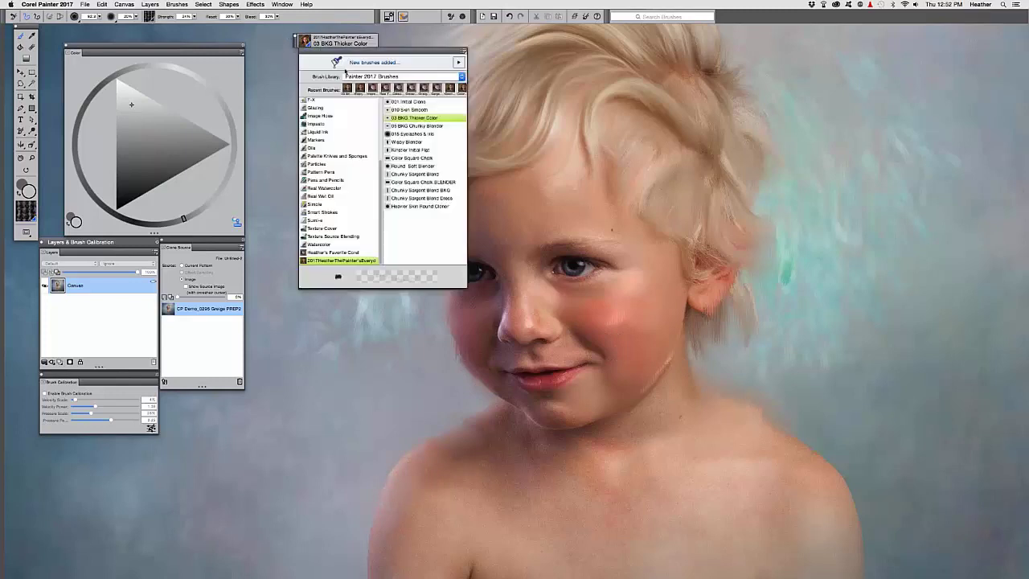
click(406, 109)
key(super+plus)
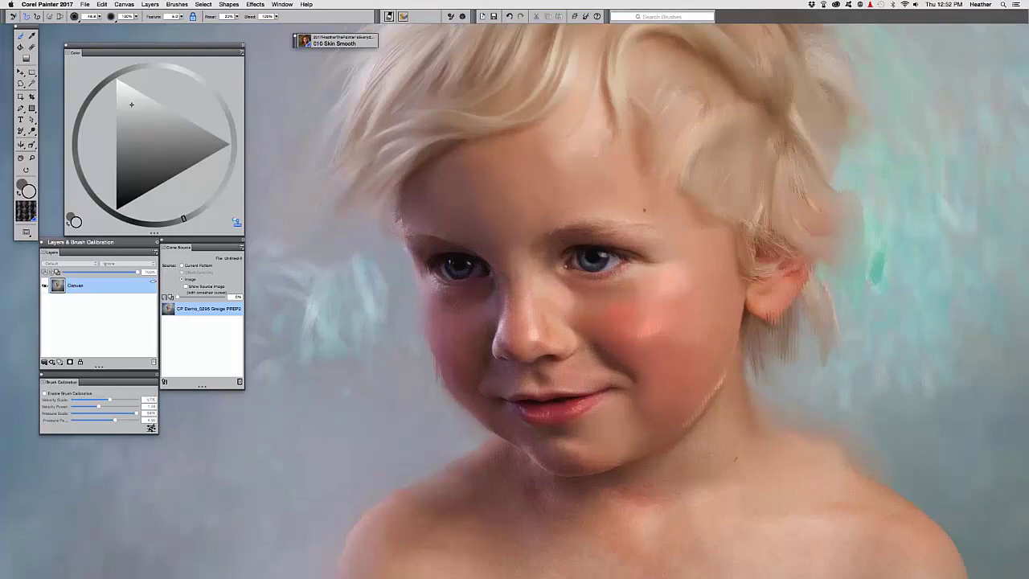
key(super+t)
key(super+t)
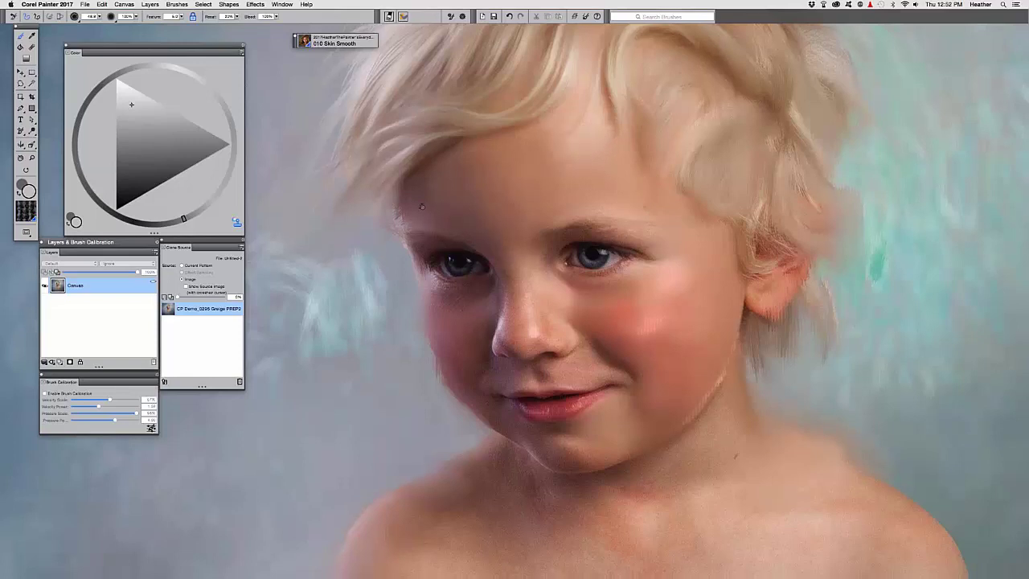
scroll(421, 207, down, 3)
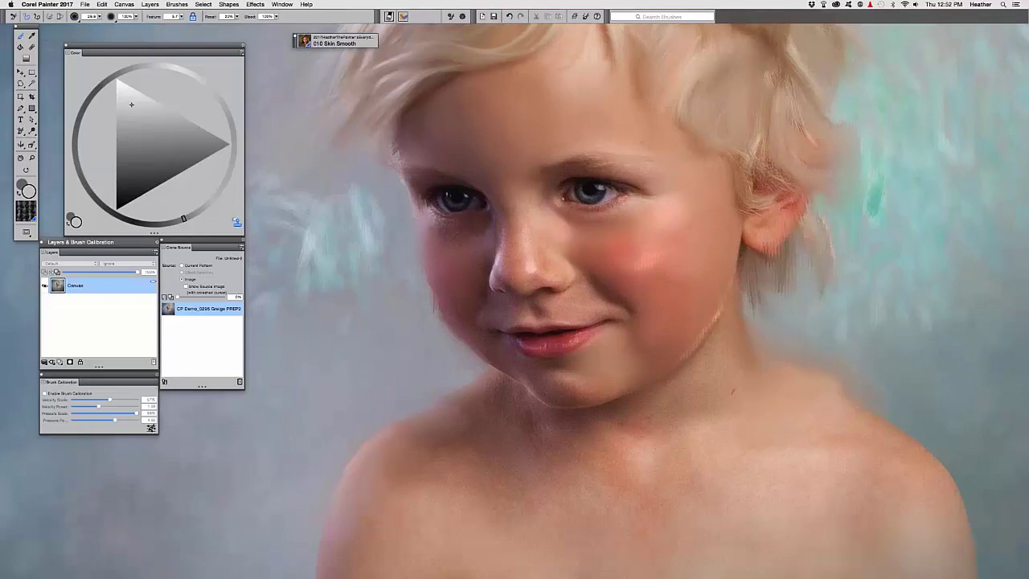
Step: Compare the painting with the source photo tracing while smoothing the skin along the temple and the far edge of the face
key(super+t)
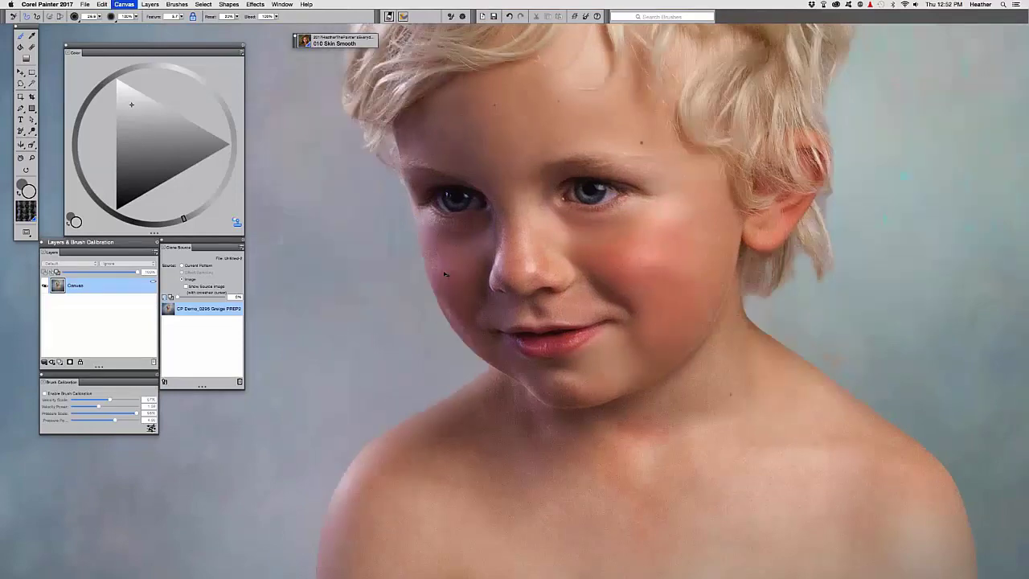
key(super+t)
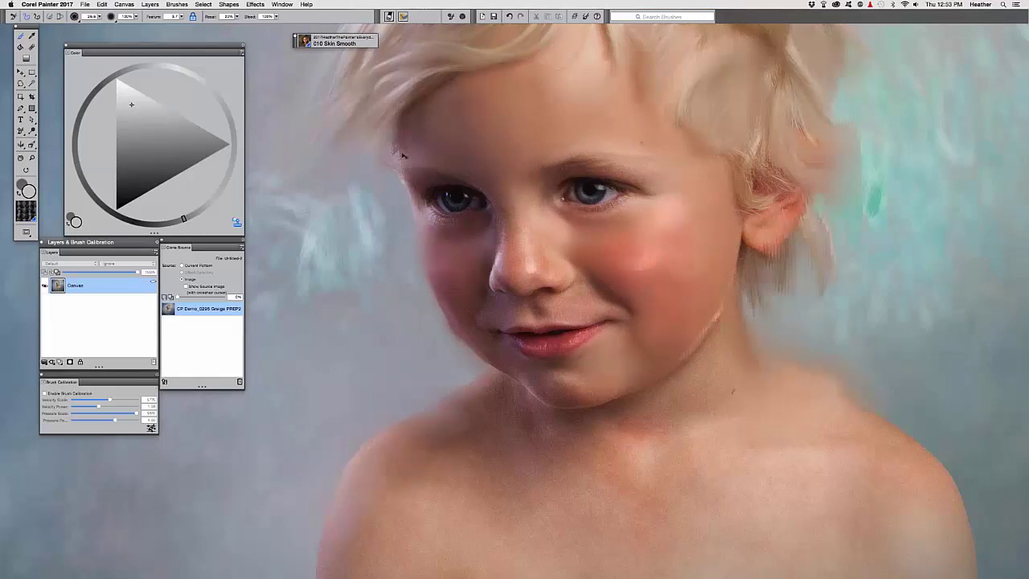
key(super+t)
key(super+t)
key(super+t)
key(super+t)
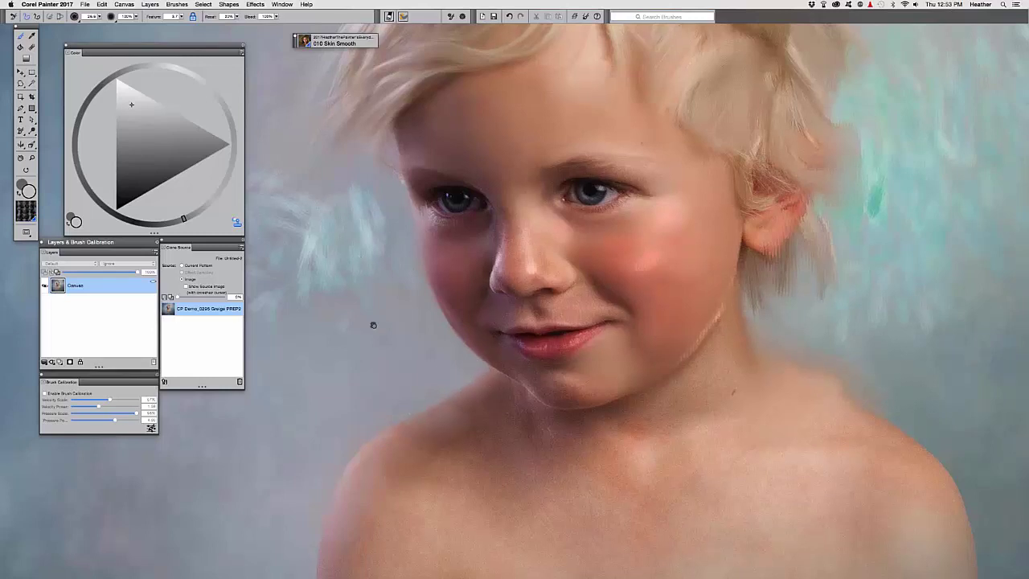
scroll(373, 325, up, 2)
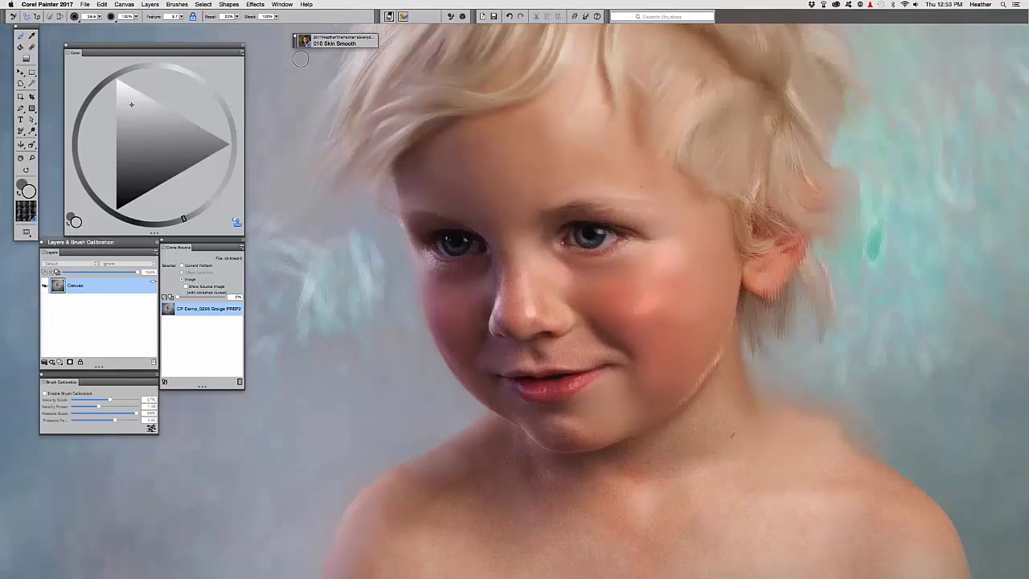
key(super+minus)
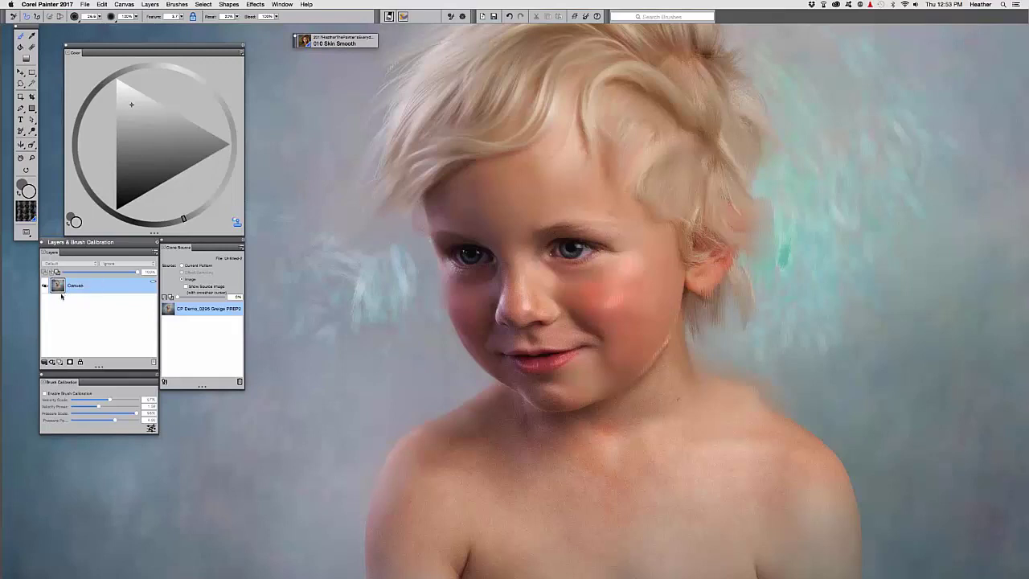
Step: Add an empty layer above the canvas with Pick Up Underlying Color enabled
click(58, 362)
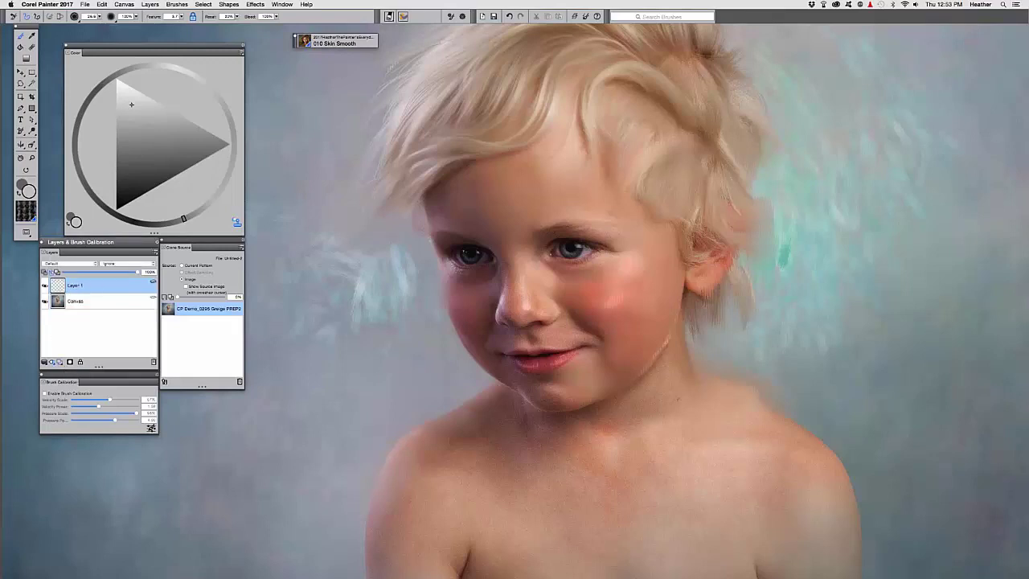
click(52, 274)
click(154, 363)
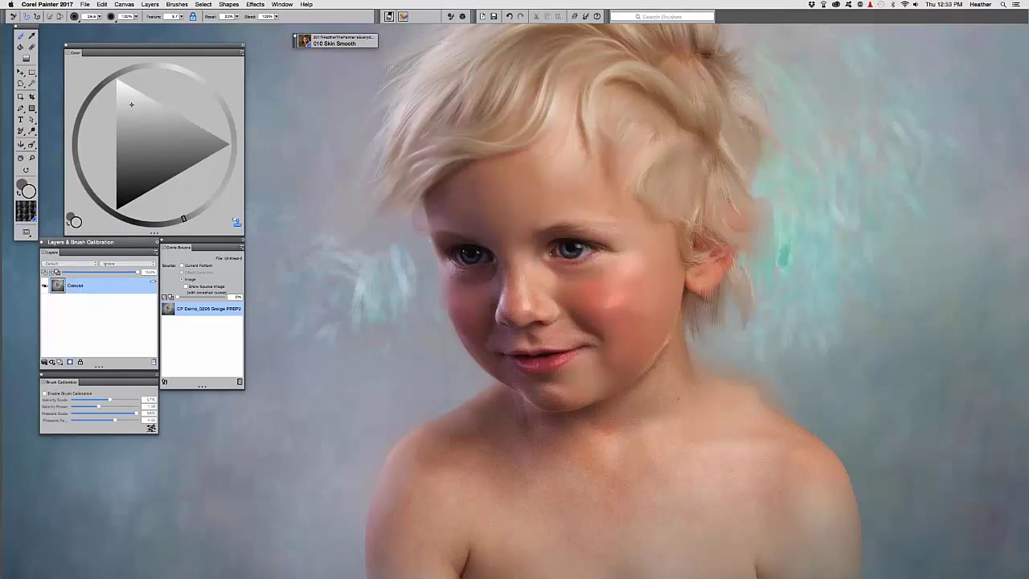
click(60, 362)
Step: Switch to the Detail Oils Brush and sample a near-black lash colour from the eye
key(super+plus)
click(306, 42)
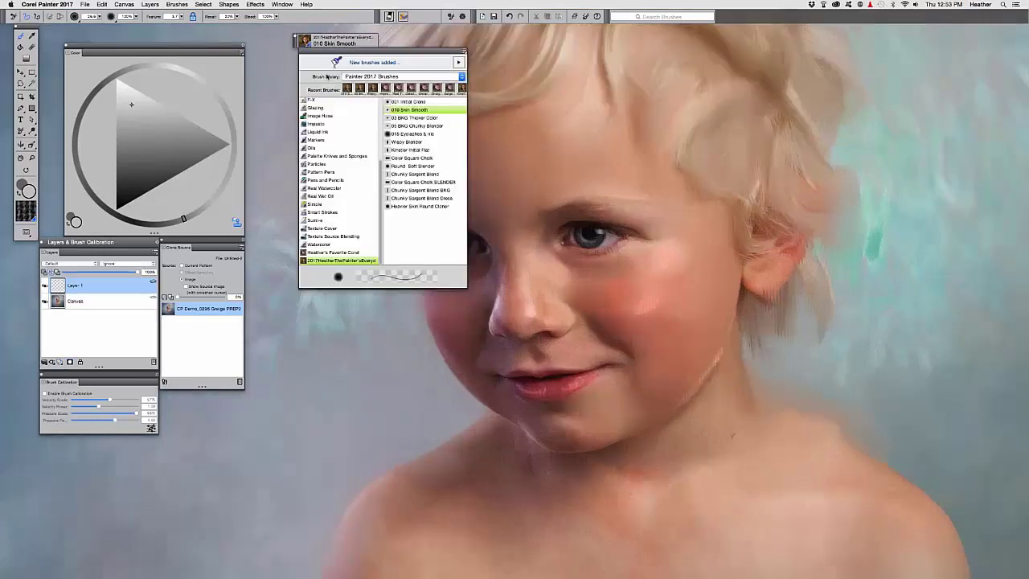
click(356, 253)
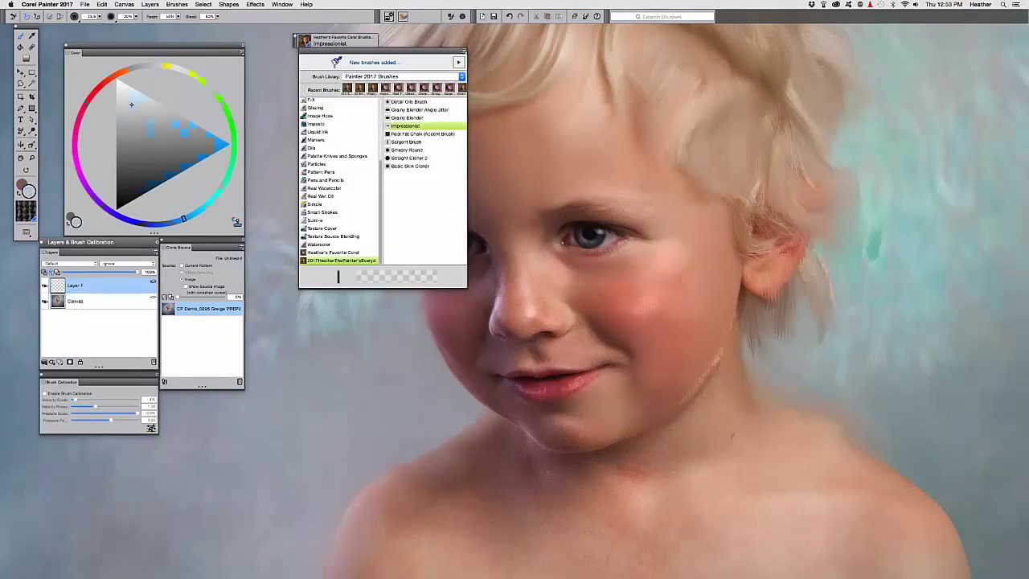
click(409, 102)
key(super+plus)
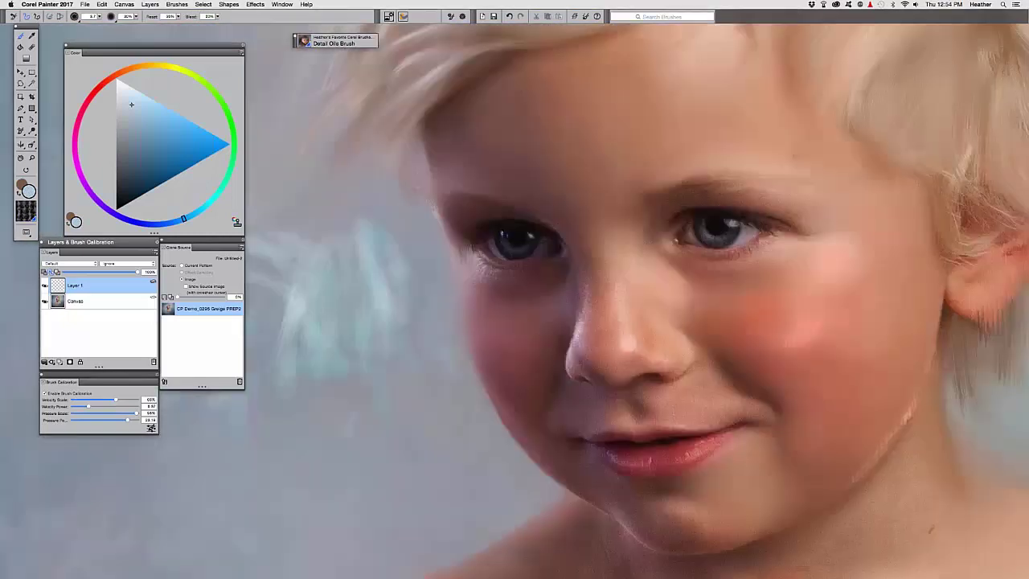
drag(515, 289, 548, 283)
alt+click(754, 222)
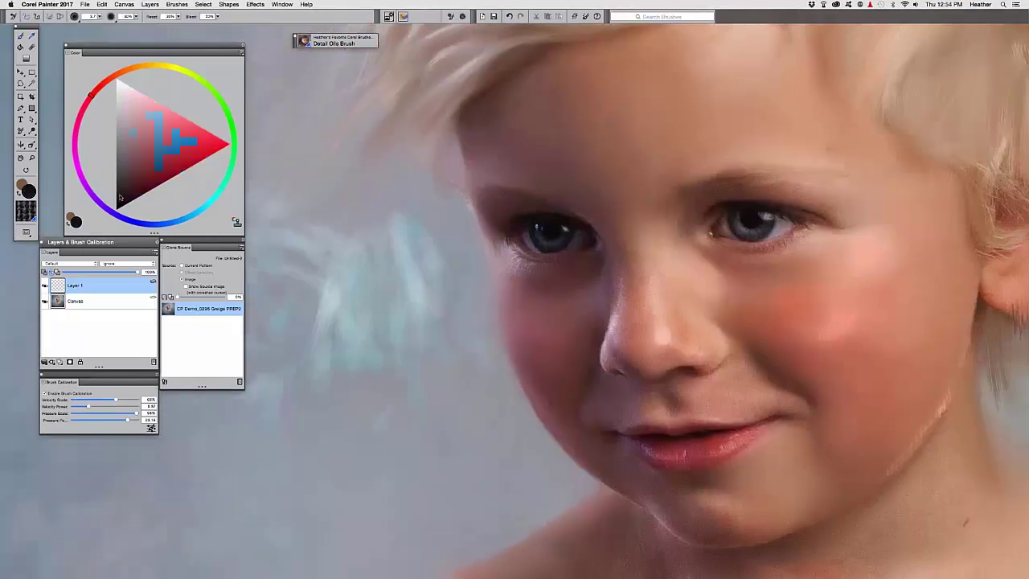
Step: Calibrate the brush's pressure and velocity tracking and paint dark lashes at the outer corner of the far eye
click(151, 427)
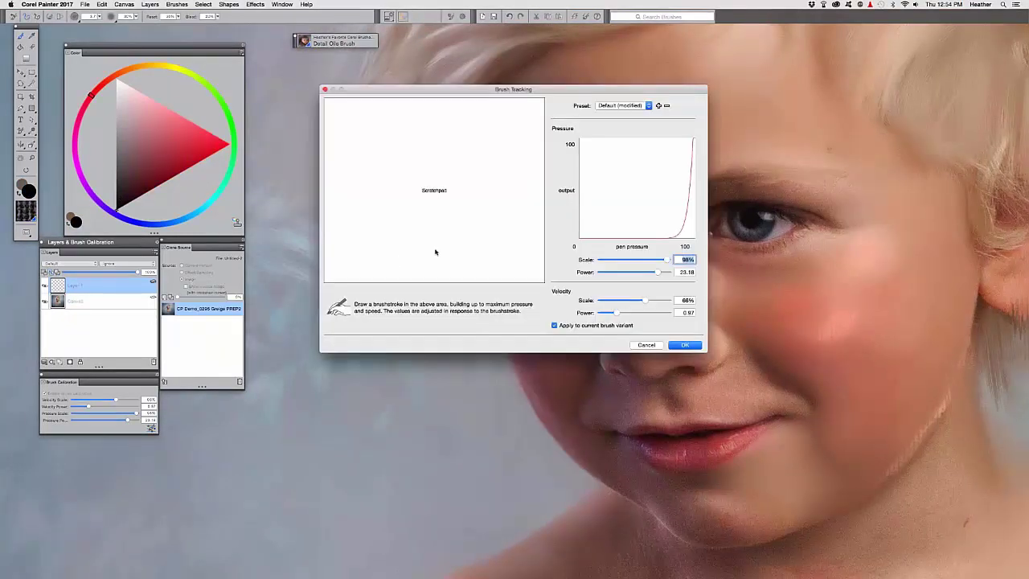
click(685, 345)
mouse_move(437, 252)
mouse_down()
mouse_move(482, 209)
mouse_move(480, 236)
mouse_up()
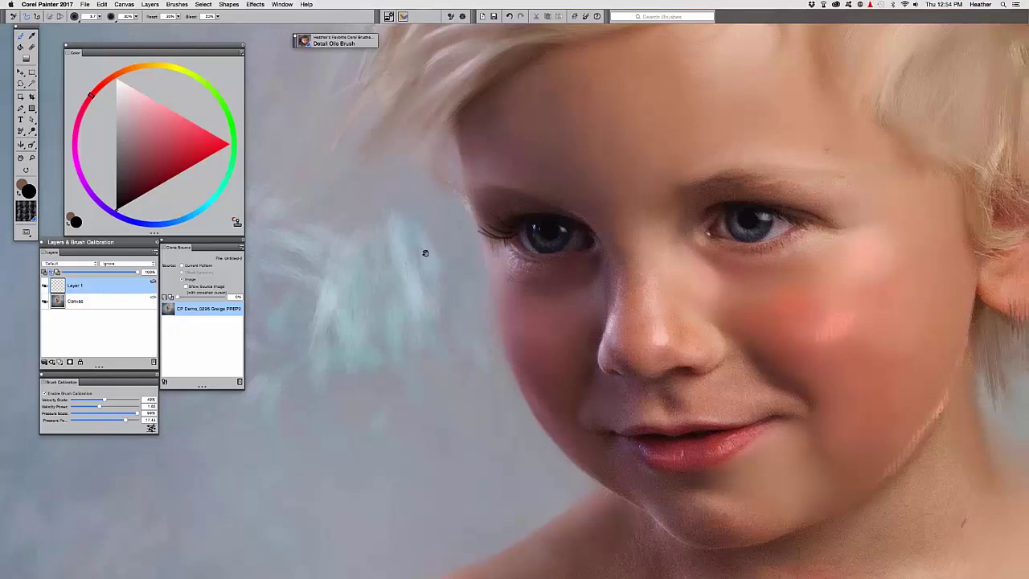
drag(425, 253, 364, 258)
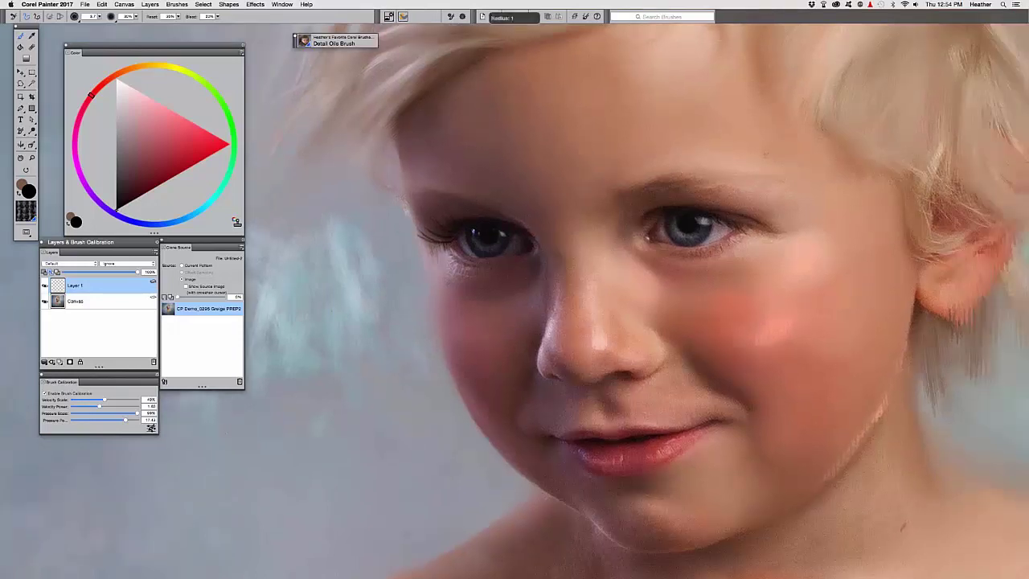
drag(330, 313, 358, 290)
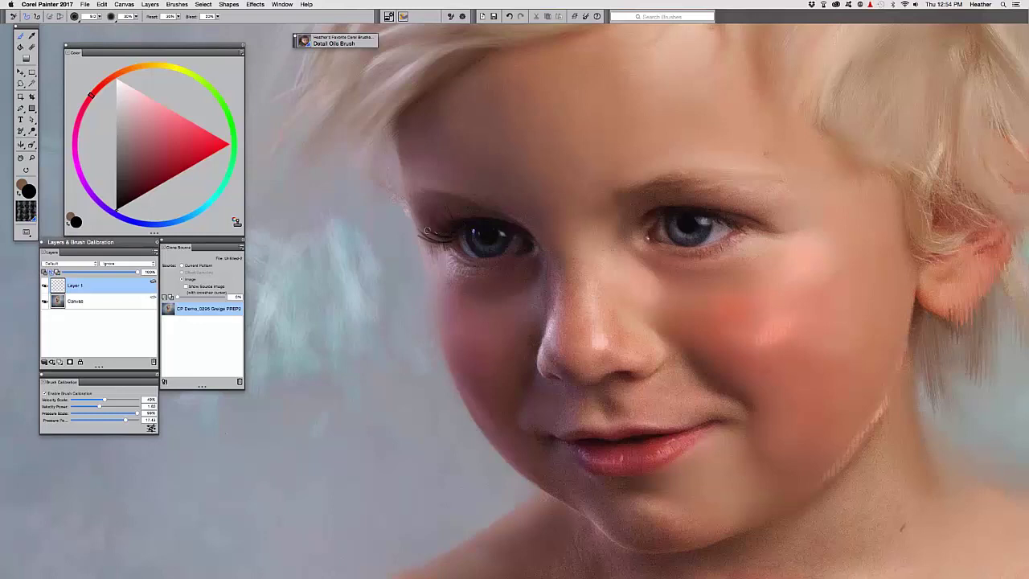
Step: Pick a pale pink skin tone beside the far eye and erase the excess lash strokes at its outer corner
alt+click(425, 233)
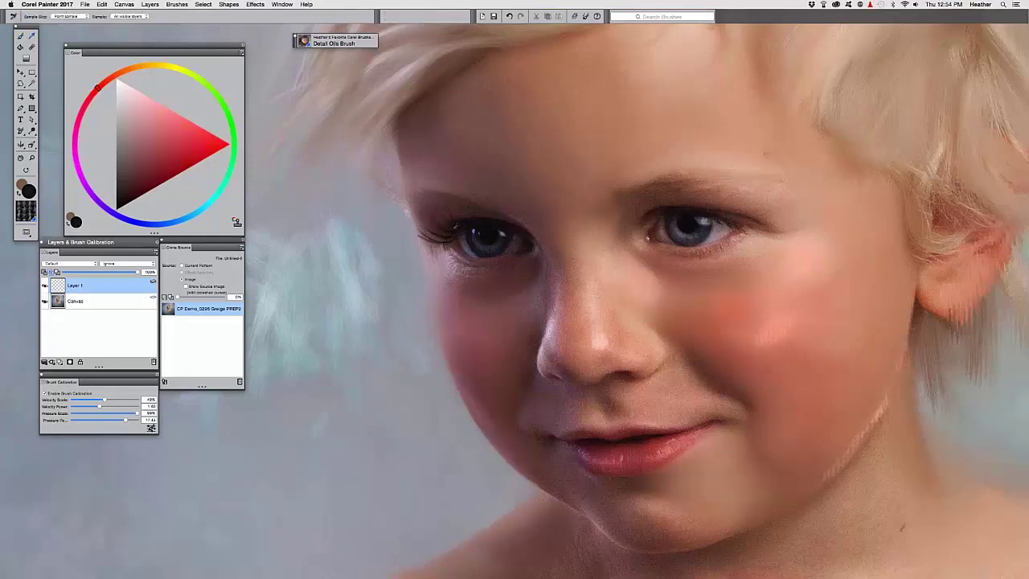
alt+click(444, 250)
click(125, 104)
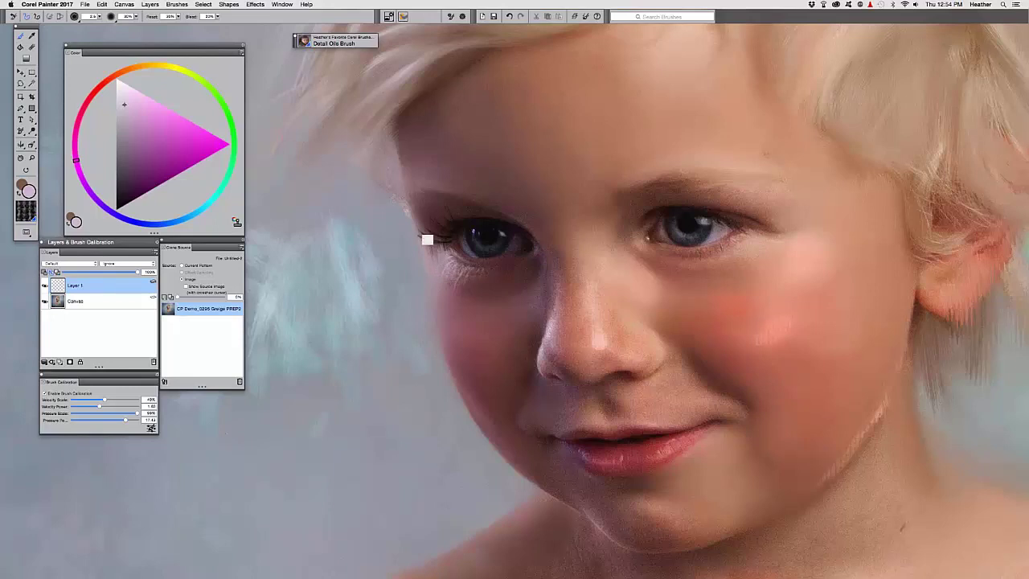
click(32, 47)
drag(418, 232, 434, 241)
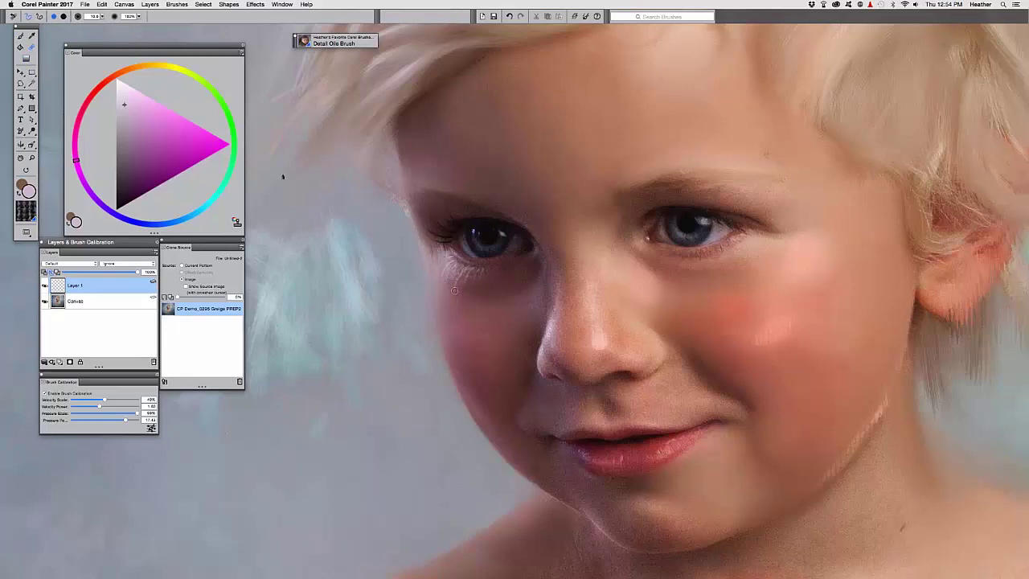
Step: Lower the opacity of the lash layer slightly and view the whole portrait
key(super+minus)
key(super+minus)
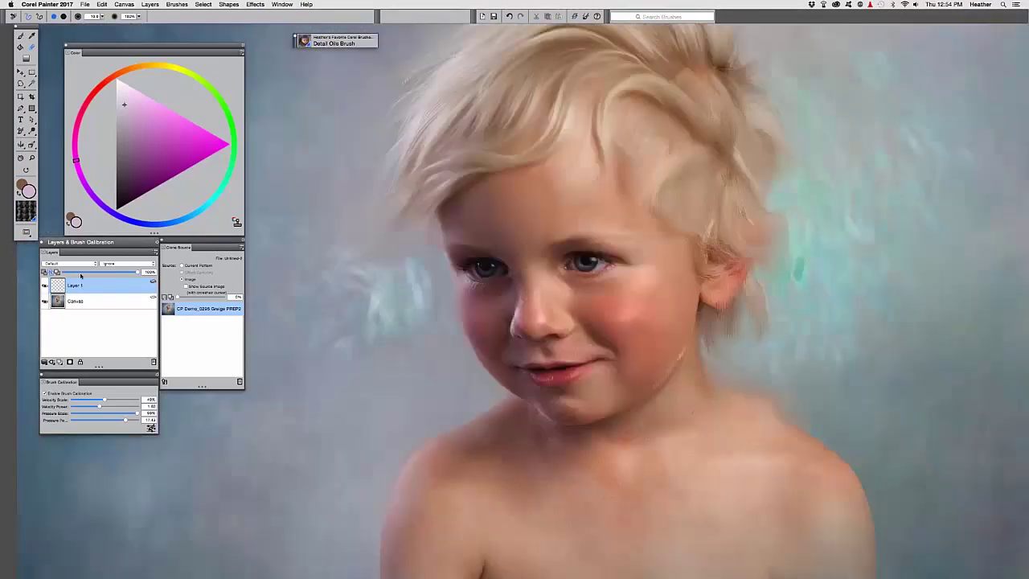
click(121, 273)
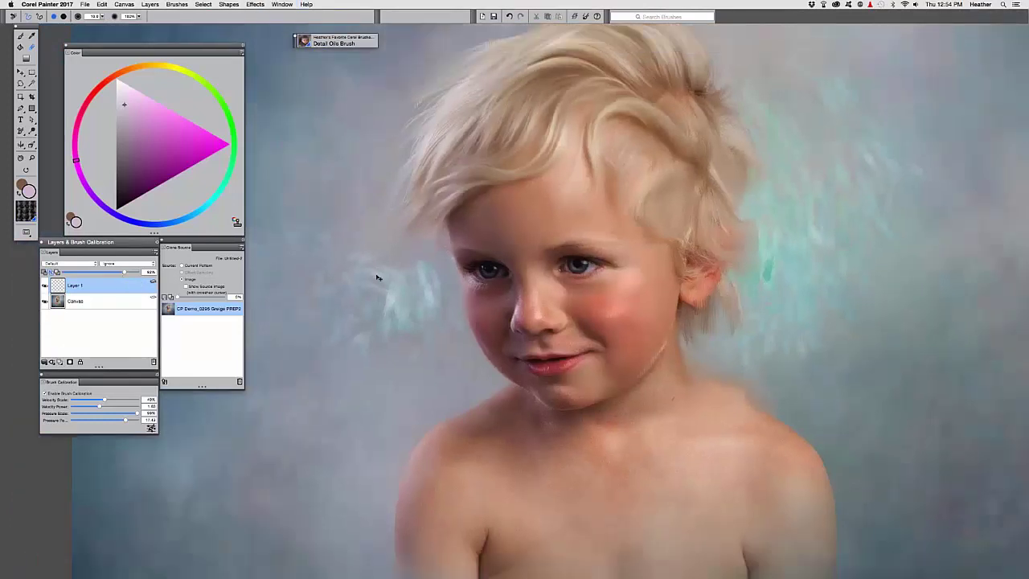
key(super+minus)
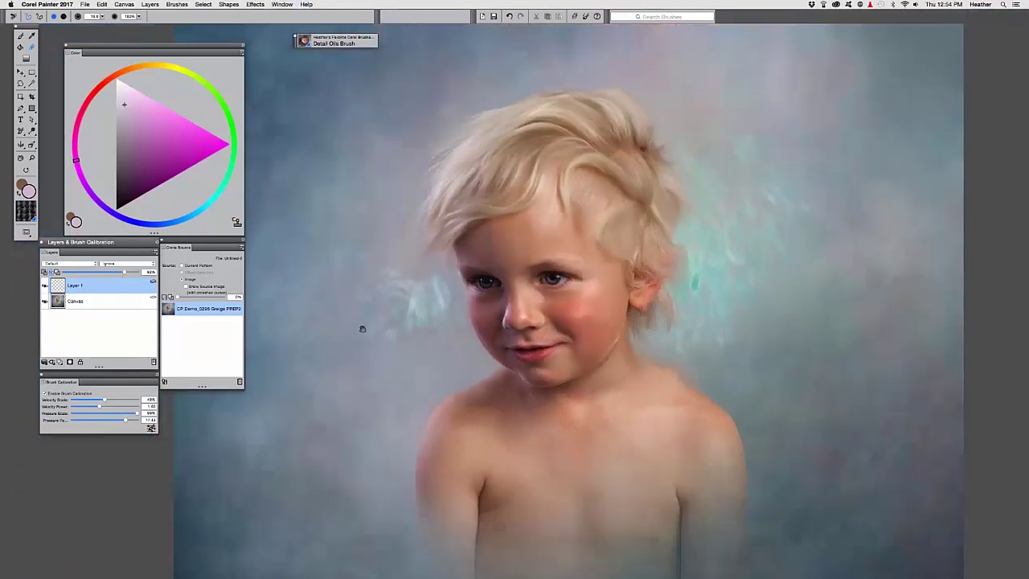
key(super+minus)
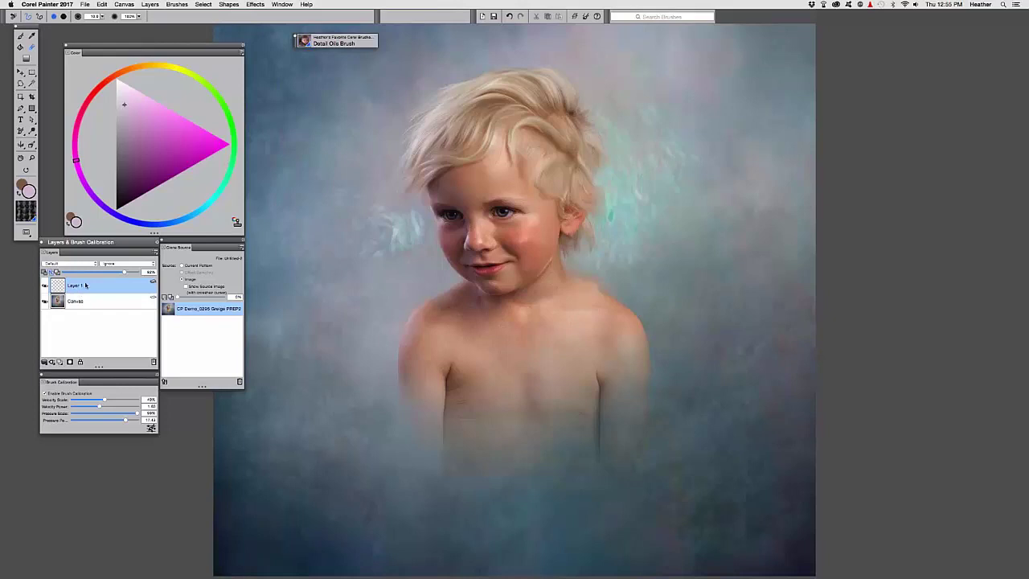
Step: Open the layered CP Demo_0295 8 bit PSD without its unsupported effects and fit it to the screen
key(super+o)
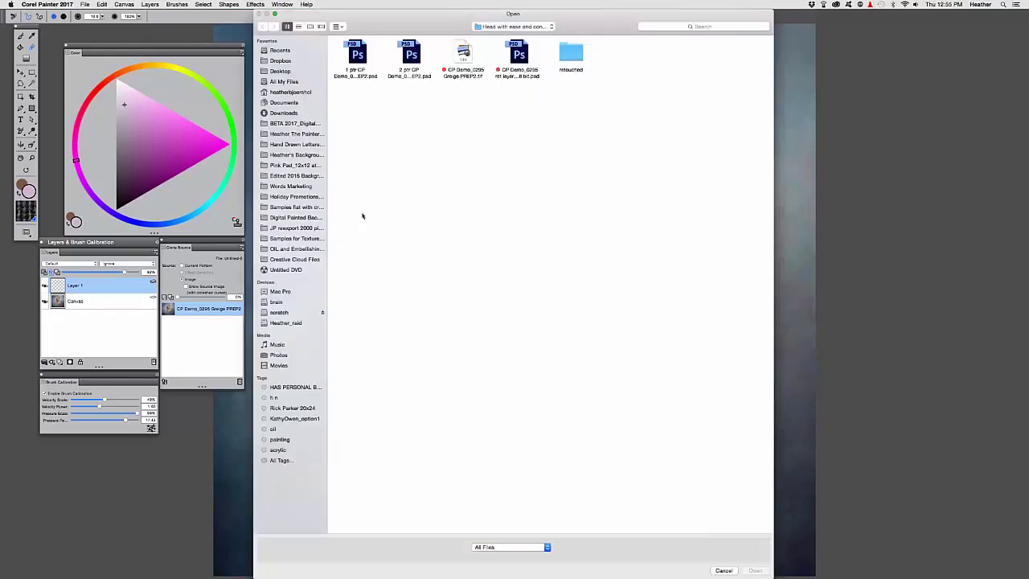
double_click(518, 51)
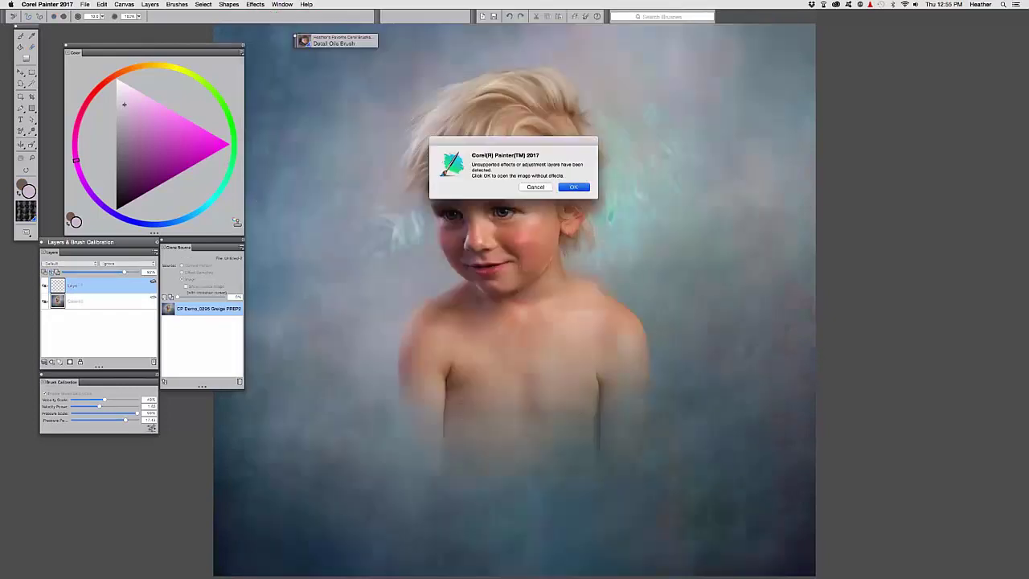
key(Return)
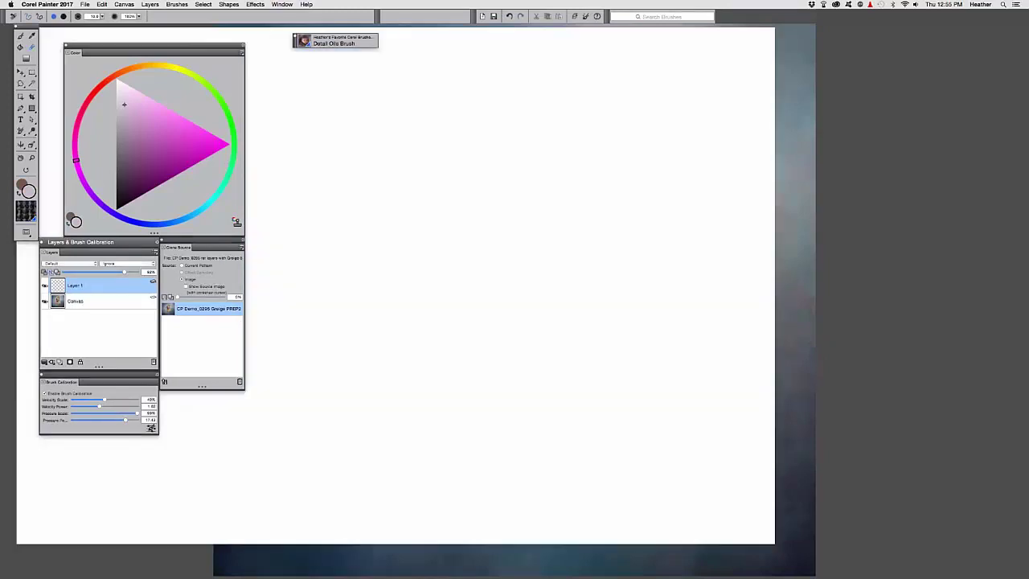
key(super+0)
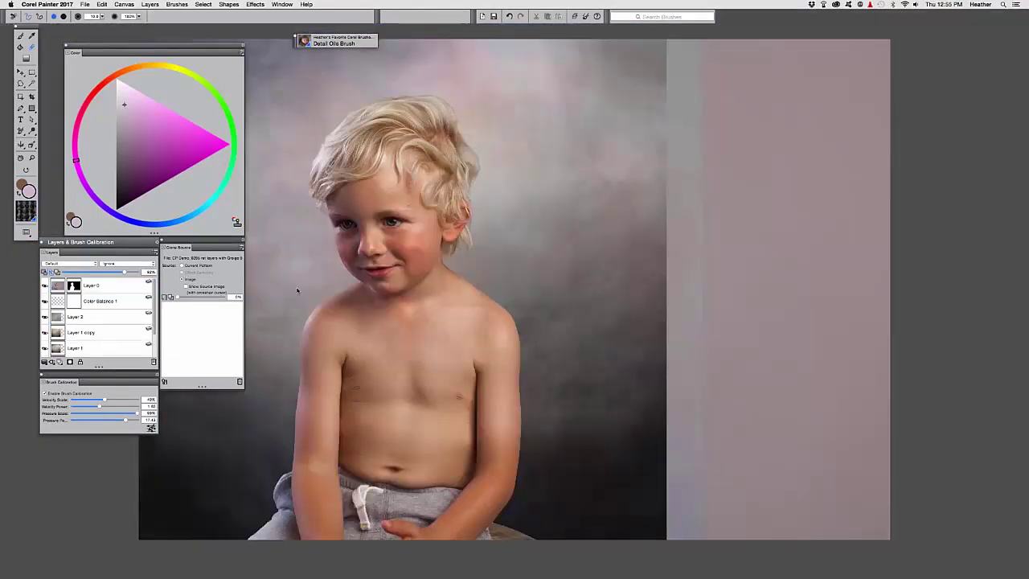
Step: Hide Layer 2 and Layer 1 copy in the layered photo
drag(298, 291, 502, 290)
click(45, 317)
click(45, 332)
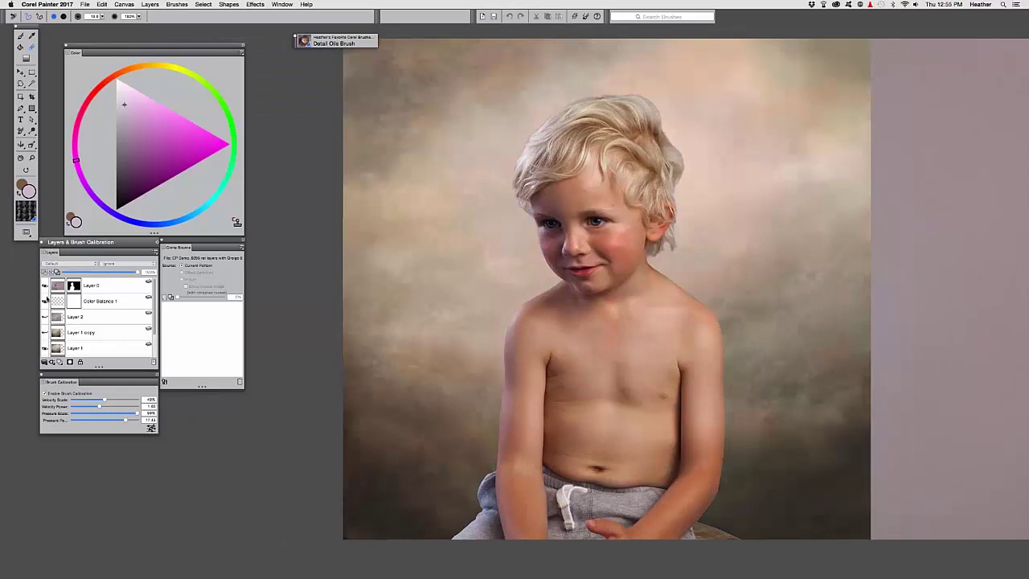
Step: Move the layers list beside the photo, enlarge it and hide the remaining layers above Layer 3, including Layer 0
mouse_move(154, 242)
mouse_down()
mouse_move(182, 244)
mouse_move(338, 125)
mouse_move(326, 120)
mouse_up()
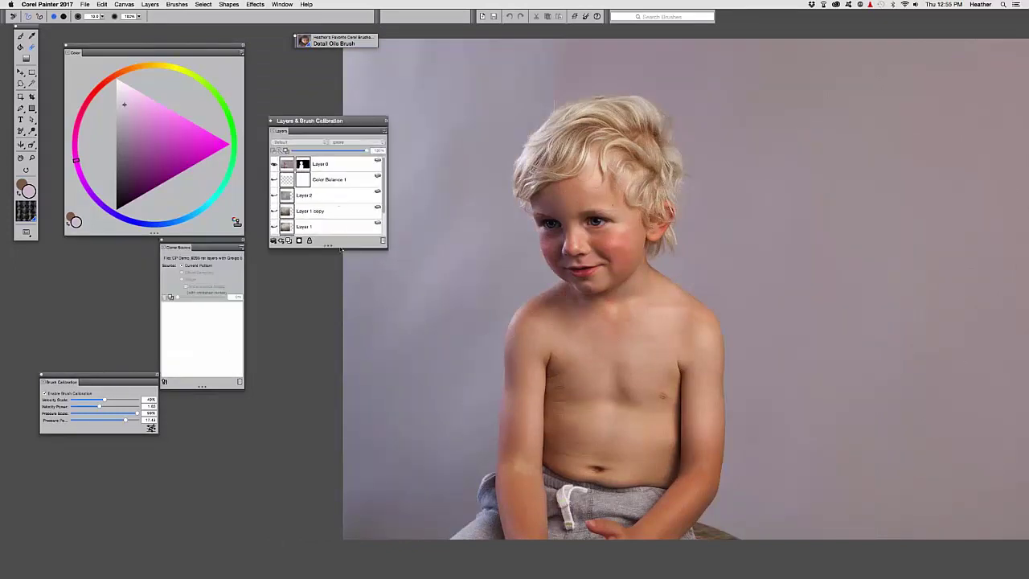
drag(341, 249, 341, 338)
click(275, 164)
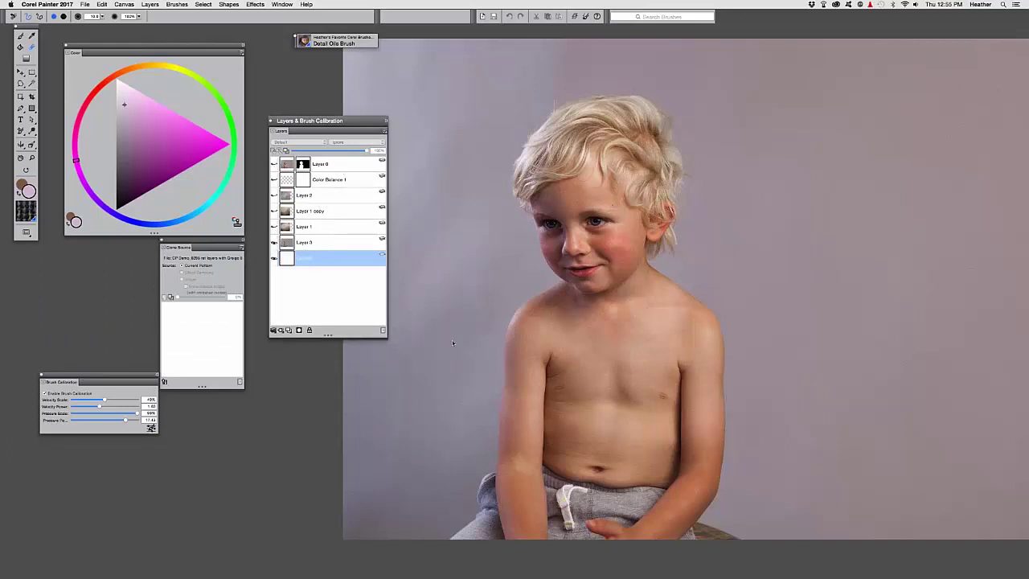
drag(340, 121, 333, 117)
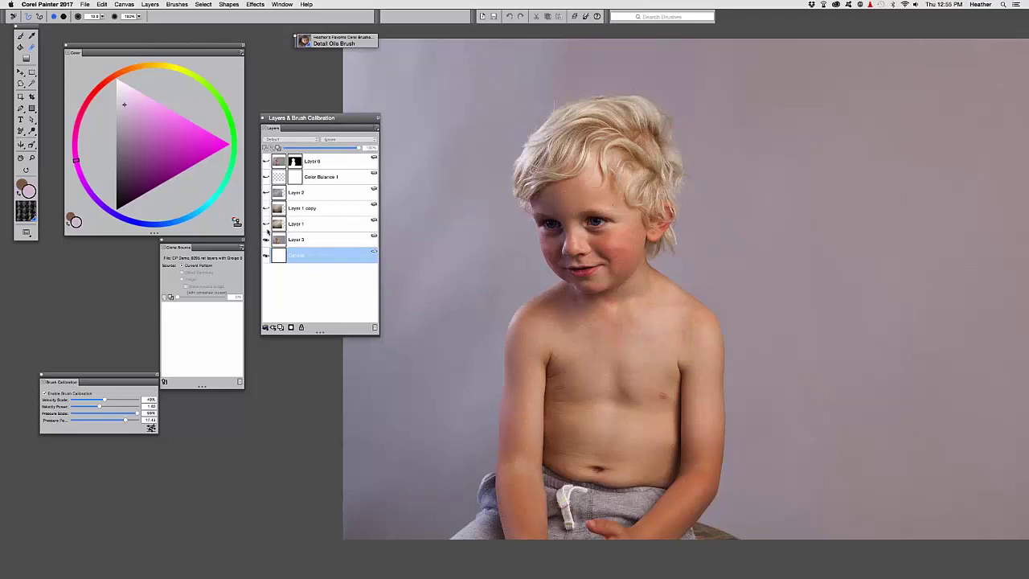
drag(346, 118, 344, 115)
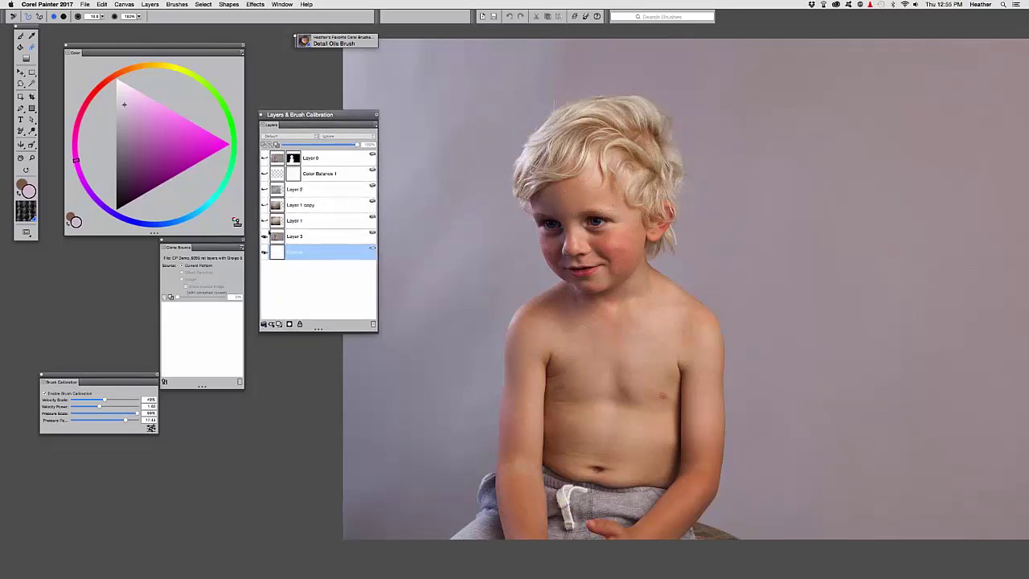
Step: Show Layer 1 and Layer 1 copy, and toggle the copy to examine its Multiply darkening of the background
click(264, 224)
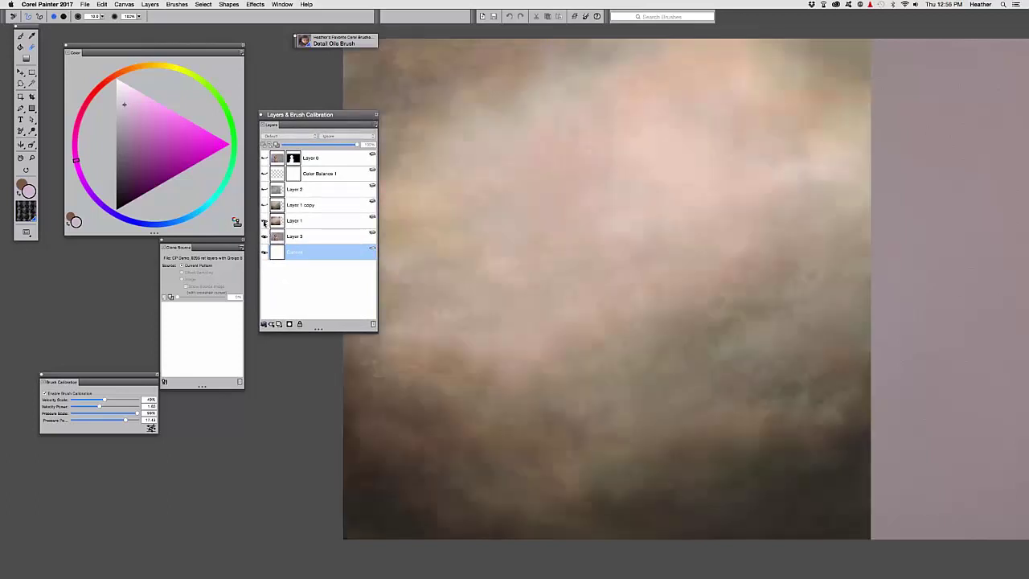
click(297, 222)
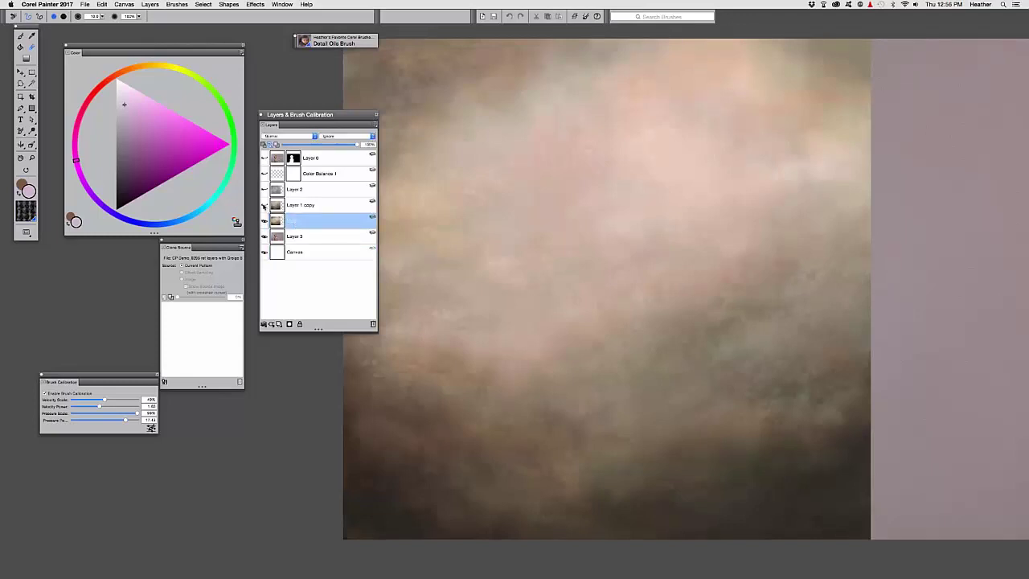
click(294, 206)
click(264, 206)
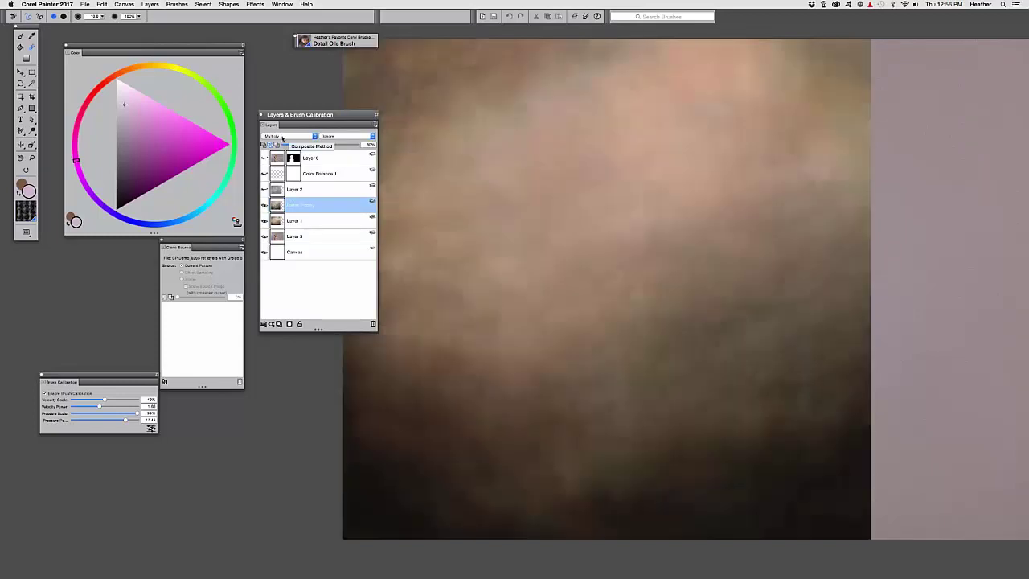
click(265, 206)
click(266, 206)
Step: Show Layer 2 and the masked boy on Layer 0, and make Layer 0 active
click(290, 189)
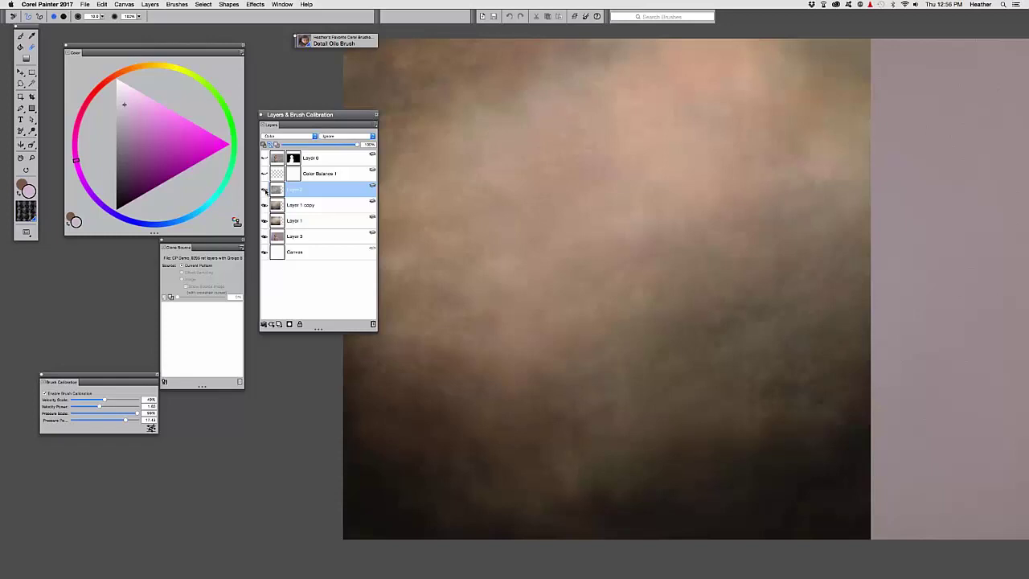
click(267, 190)
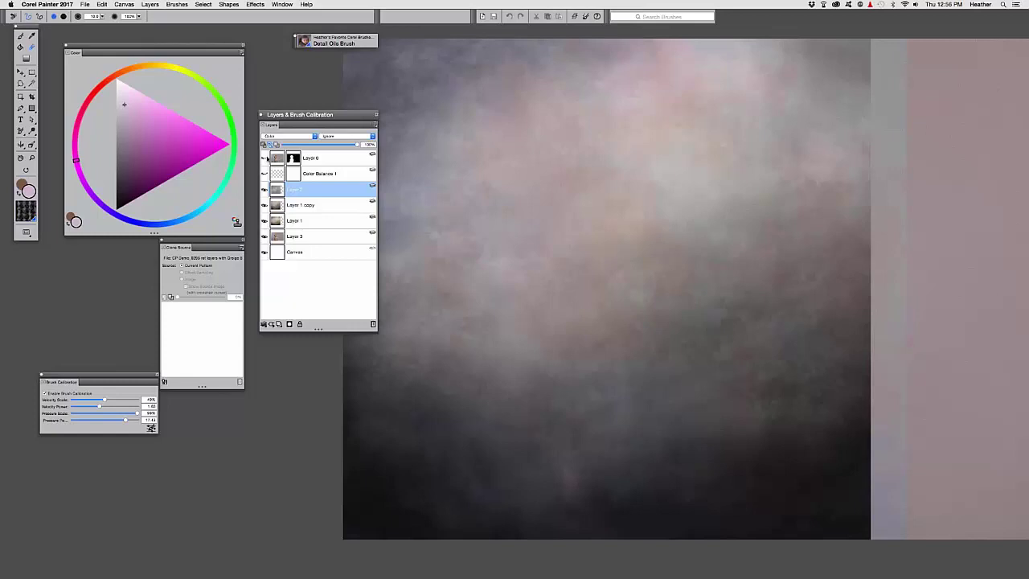
click(266, 158)
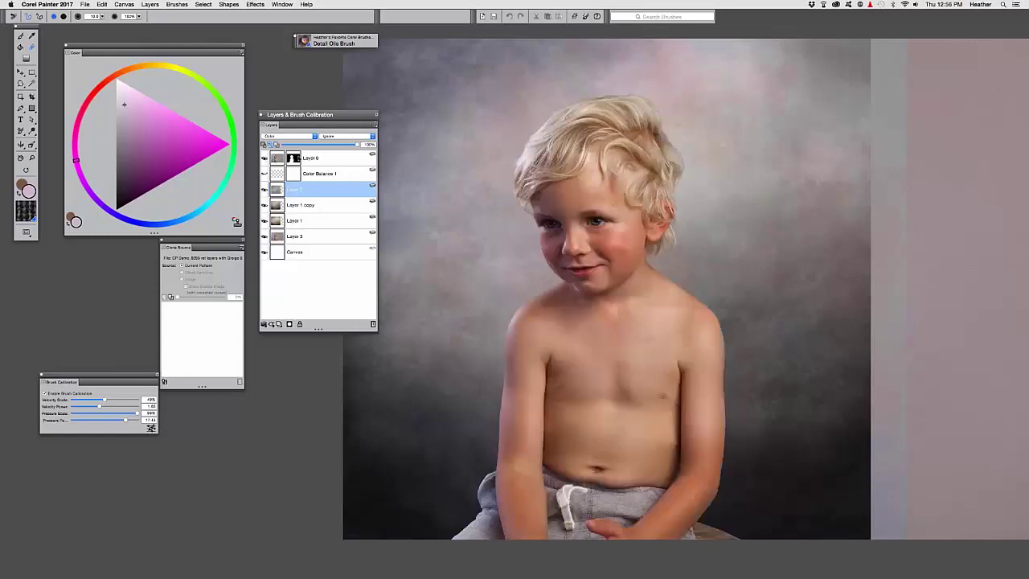
click(280, 159)
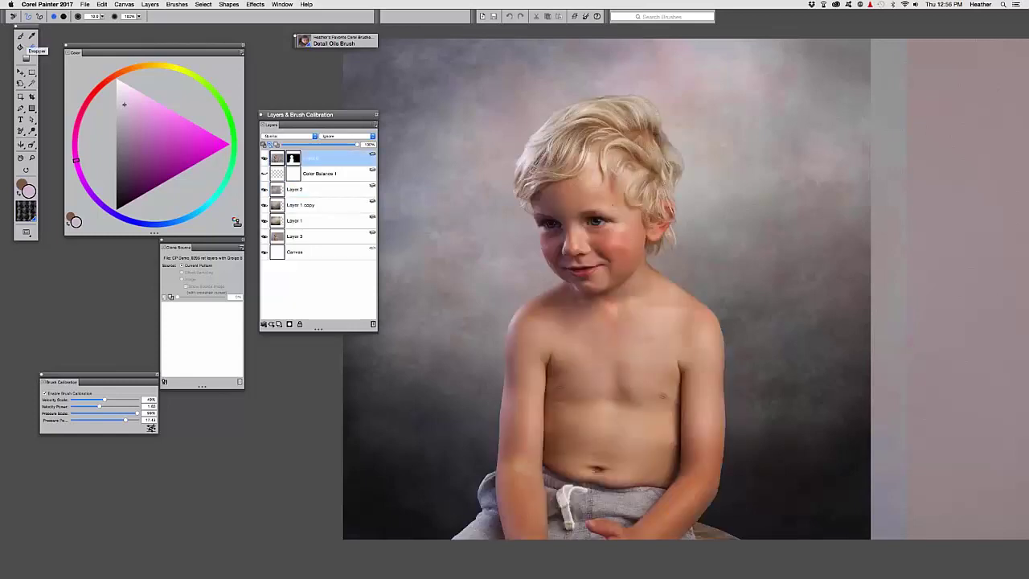
Step: Try moving the boy on Layer 0 across the painted background, and undo the move
key(f)
drag(611, 292, 647, 222)
key(super+z)
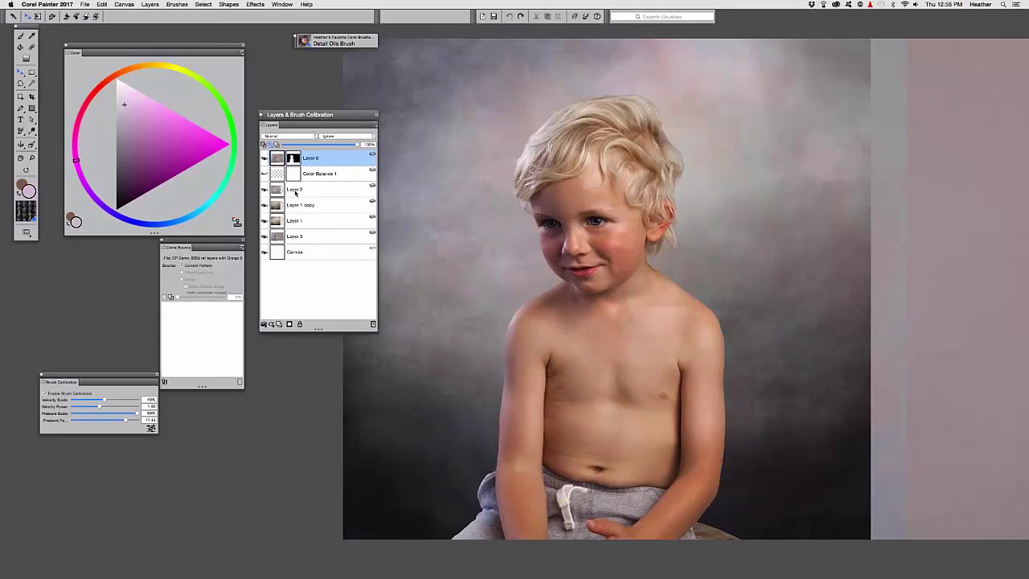
Step: Move the layers list down beside the photo and shorten it to fit the listed layers
mouse_move(288, 120)
mouse_down()
mouse_move(277, 113)
mouse_move(284, 221)
mouse_up()
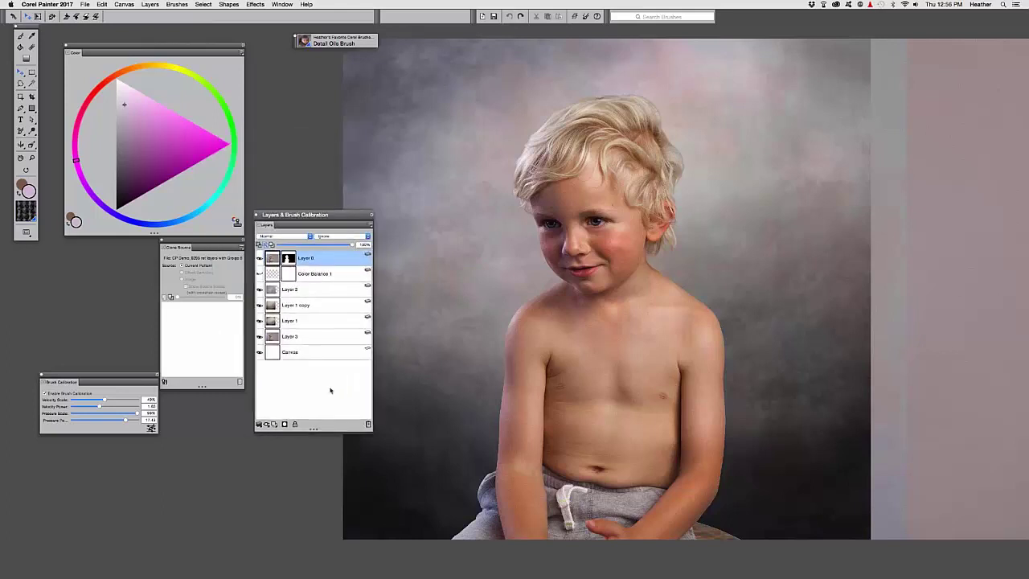
drag(313, 429, 313, 389)
drag(281, 215, 279, 213)
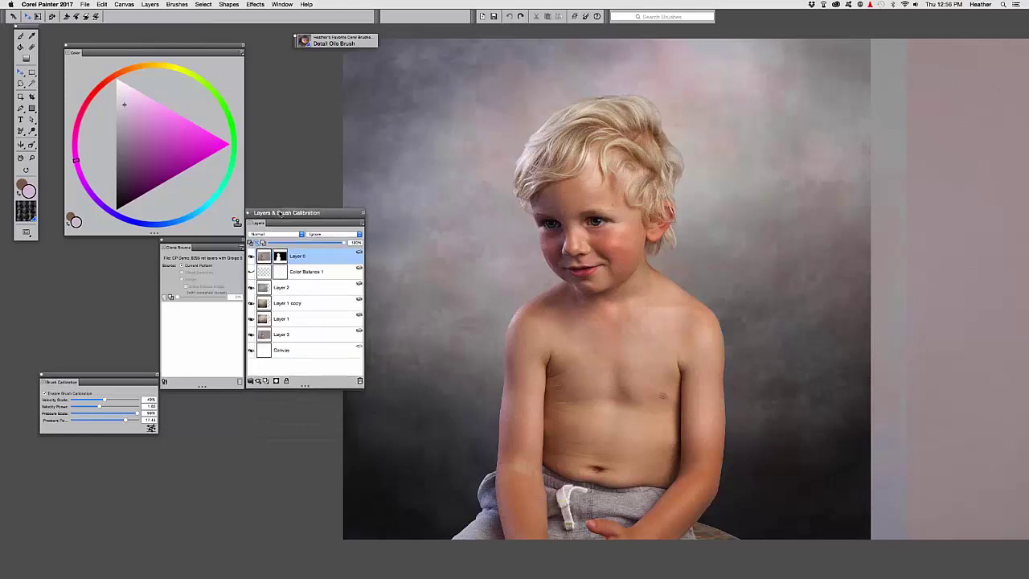
Step: Switch to the painting 2 ptr CP Demo_0295 Greige PREP2.psd and drop its Layer 1 onto the canvas
click(282, 4)
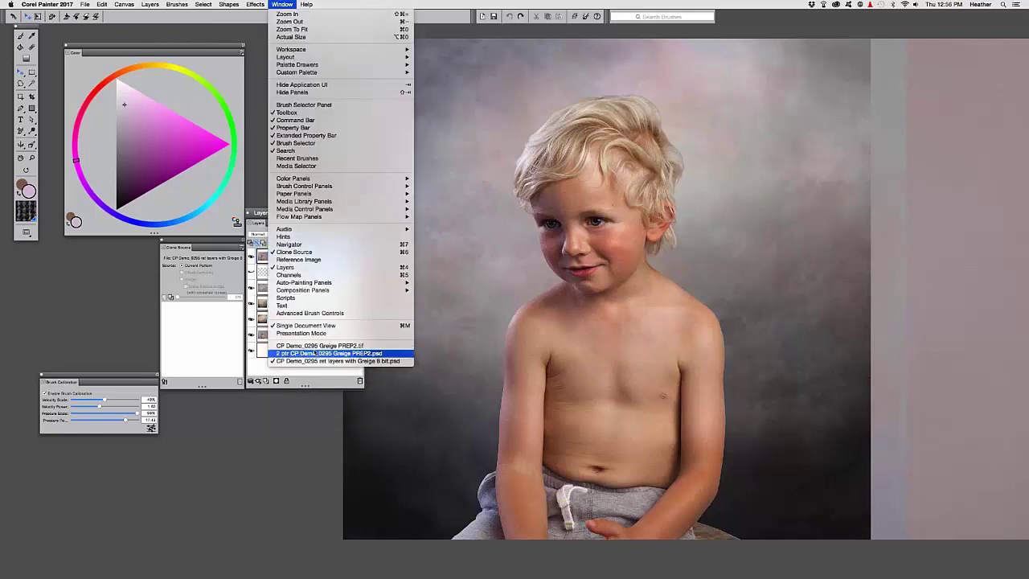
click(306, 354)
click(255, 4)
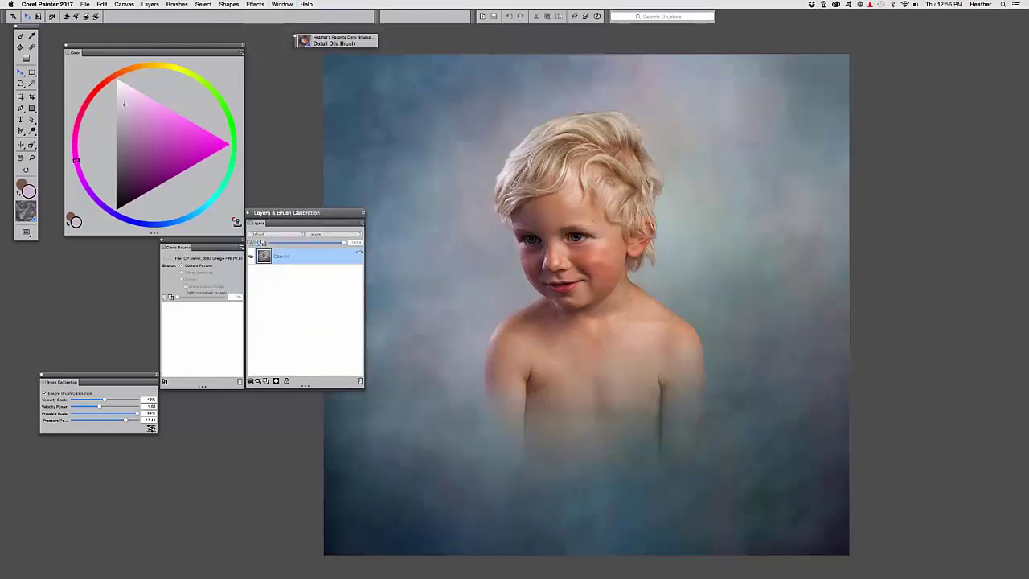
click(574, 359)
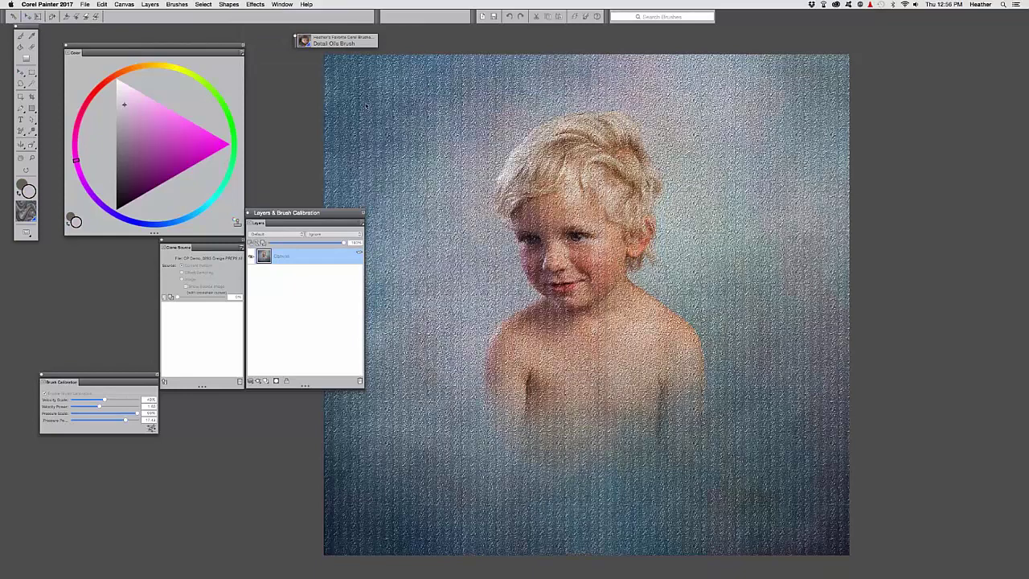
click(281, 4)
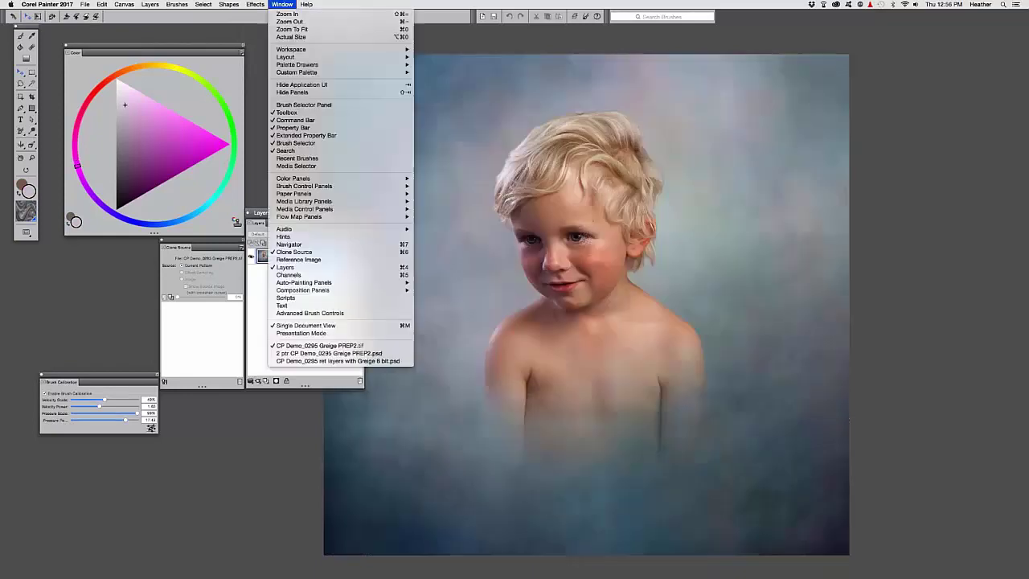
click(322, 360)
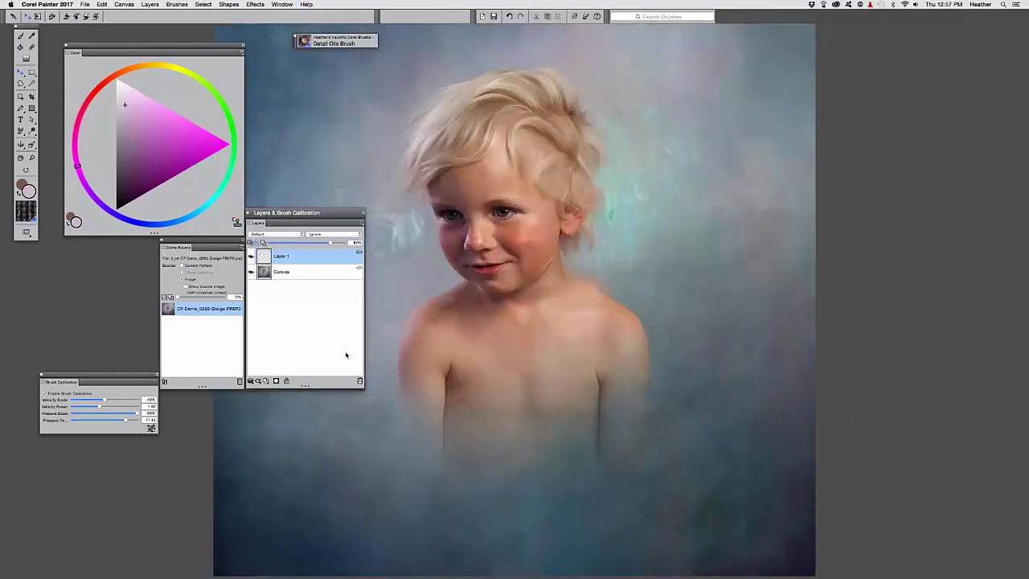
click(251, 381)
click(266, 413)
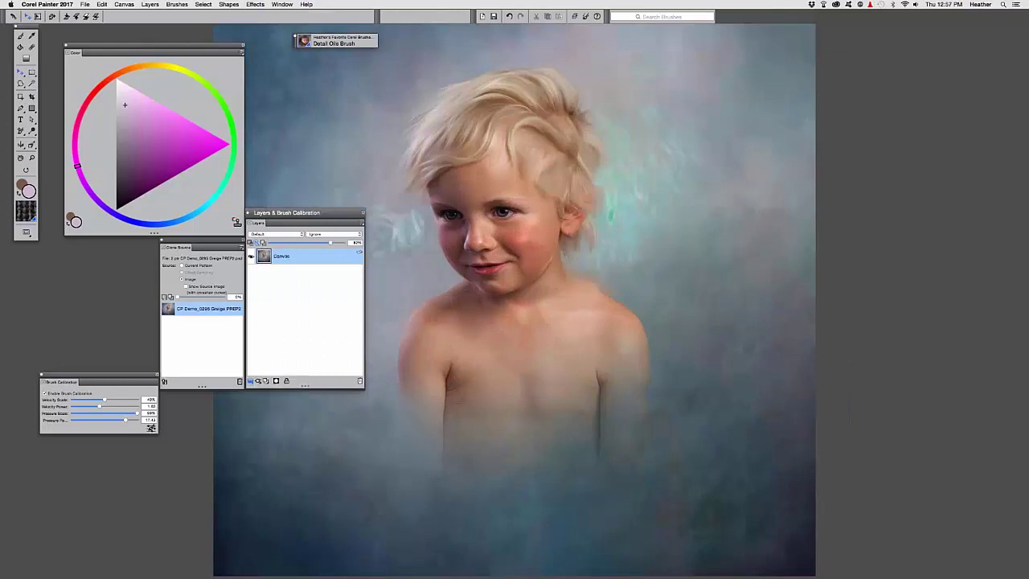
Step: Clone the source photo's detail back into the boy's ear, nape hair and neck with Straight Cloner 2
drag(511, 218, 560, 267)
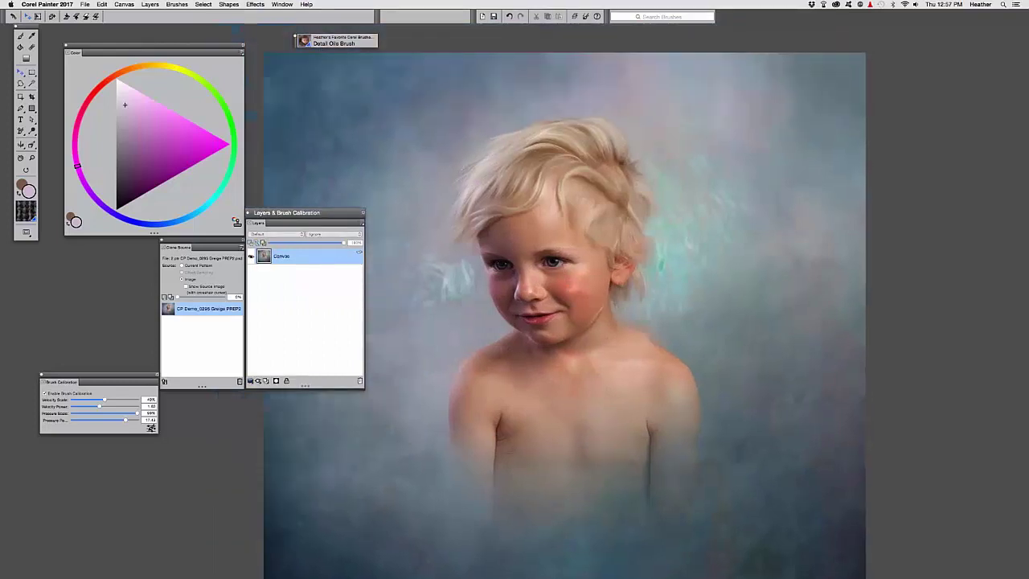
key(super+equal)
key(super+equal)
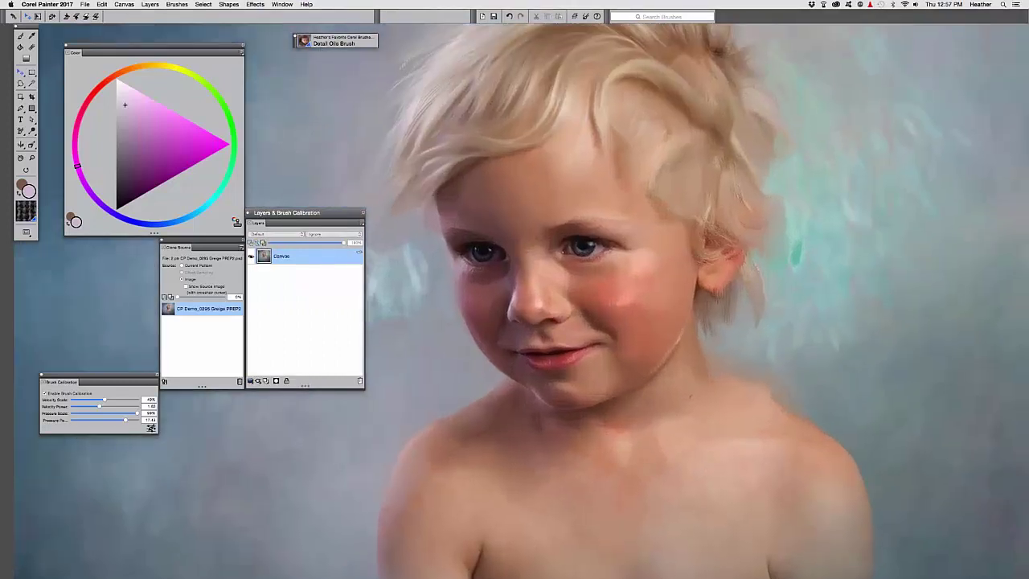
click(334, 40)
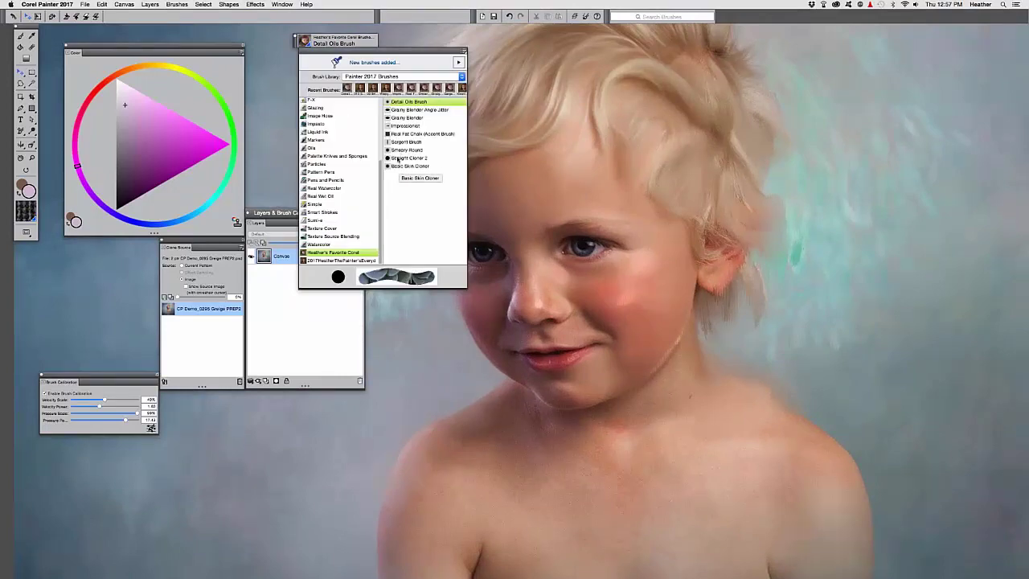
click(406, 157)
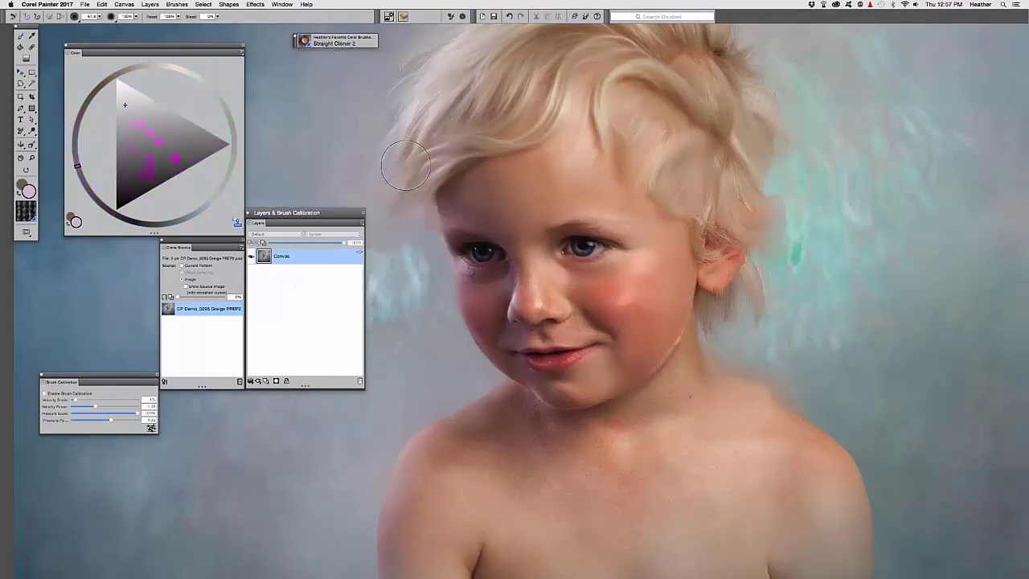
mouse_move(745, 285)
mouse_down()
mouse_move(720, 301)
mouse_move(756, 293)
mouse_move(749, 250)
mouse_move(751, 295)
mouse_move(736, 329)
mouse_move(760, 241)
mouse_move(753, 226)
mouse_move(705, 333)
mouse_up()
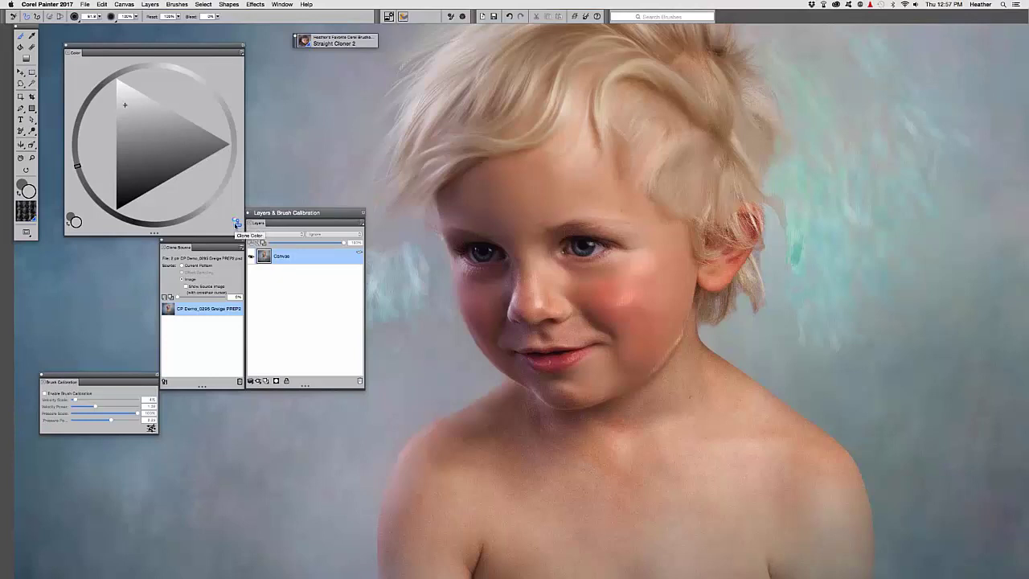
Step: Reposition the colour wheel and brush selector slightly, and dismiss the monitor calibration reminder
drag(133, 35, 134, 36)
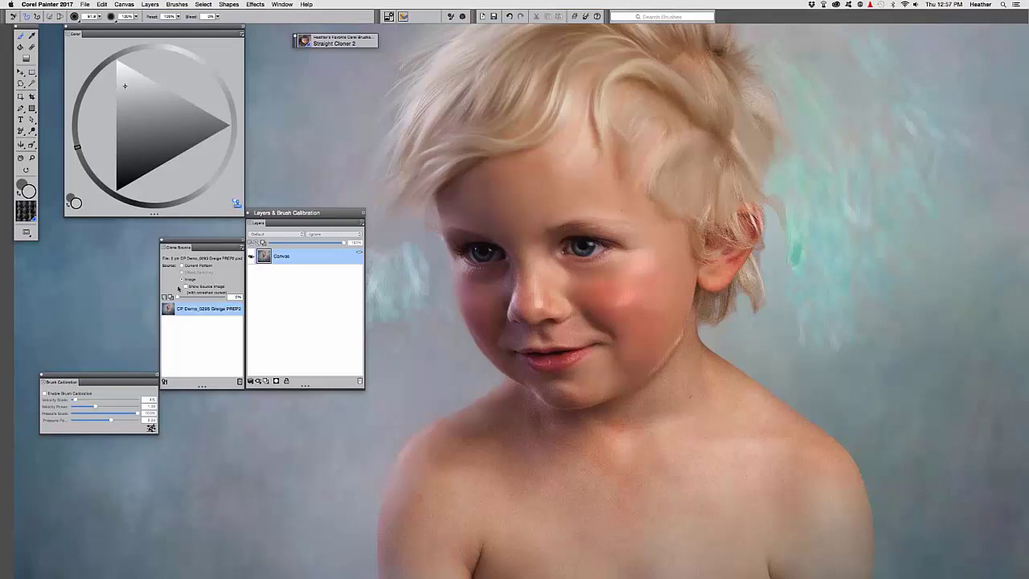
click(311, 46)
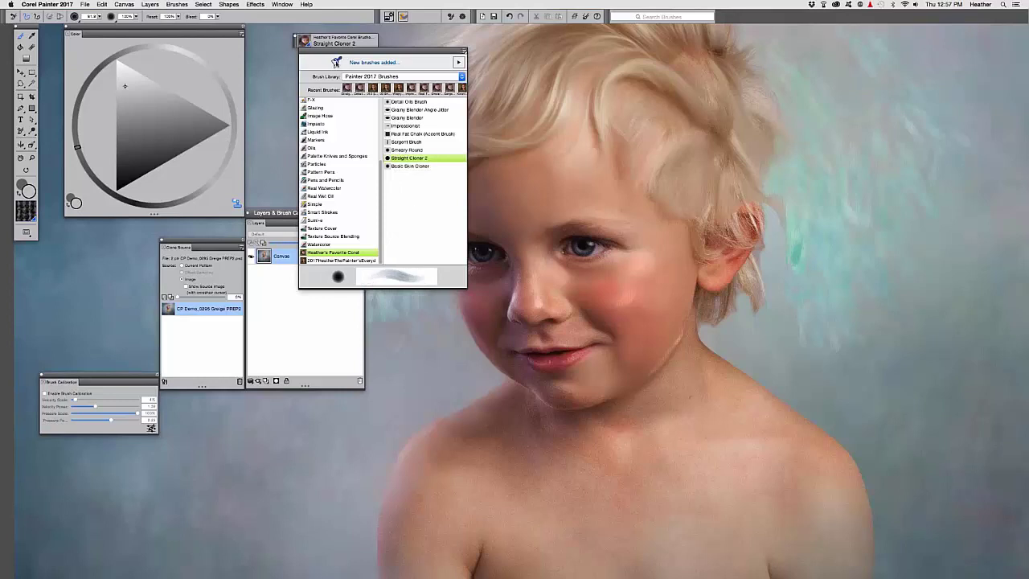
click(301, 41)
drag(294, 43, 278, 43)
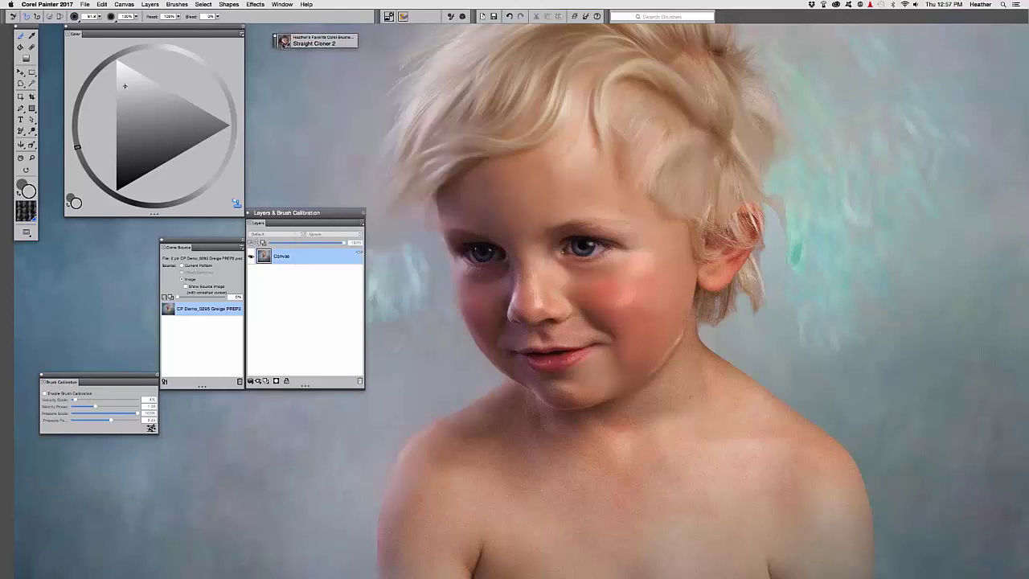
click(287, 41)
click(391, 166)
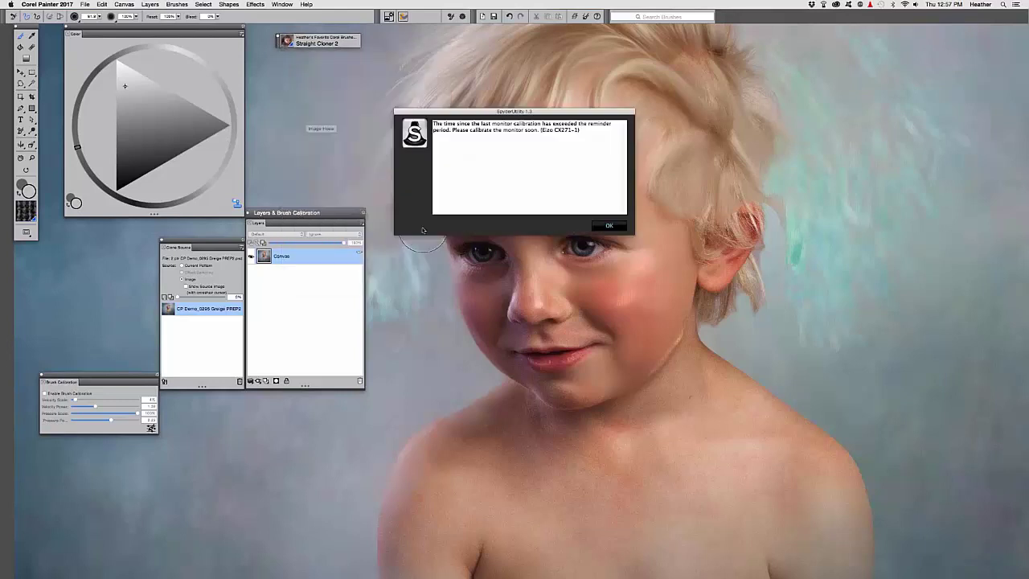
click(611, 226)
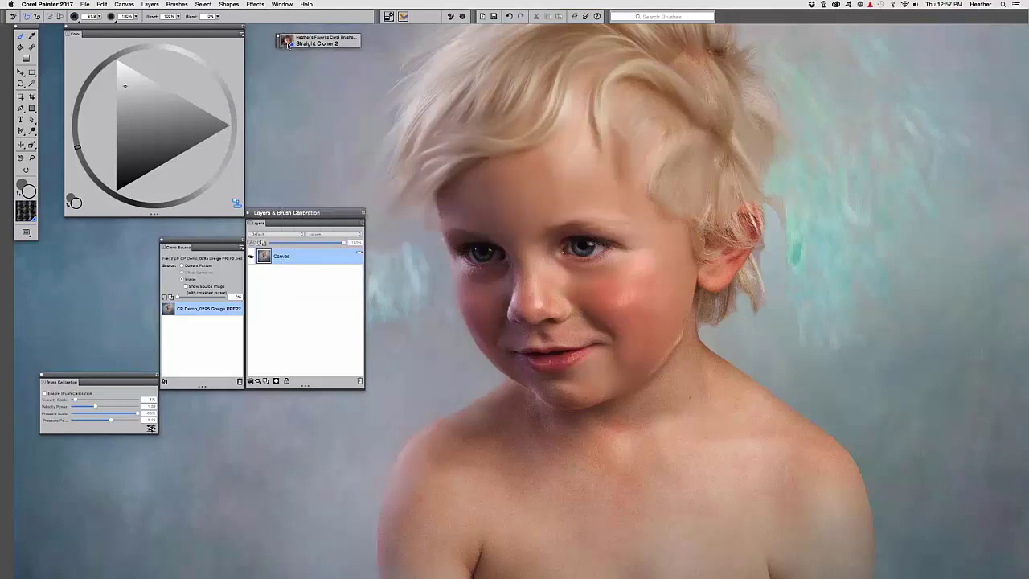
Step: Select the Detail Oils Brush from the favourite brushes with the boy's head and hair in view
drag(475, 316, 522, 323)
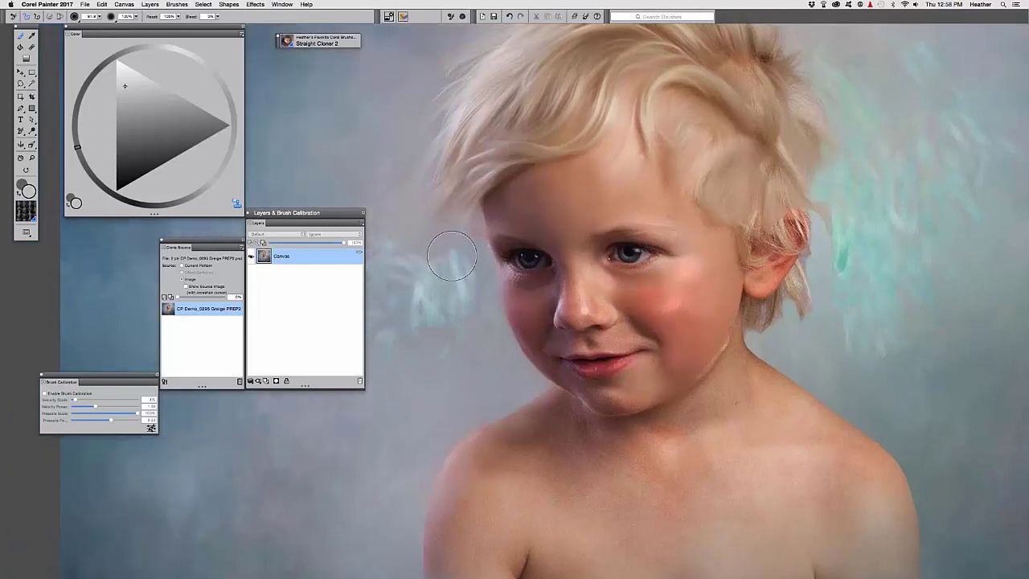
drag(453, 282, 476, 378)
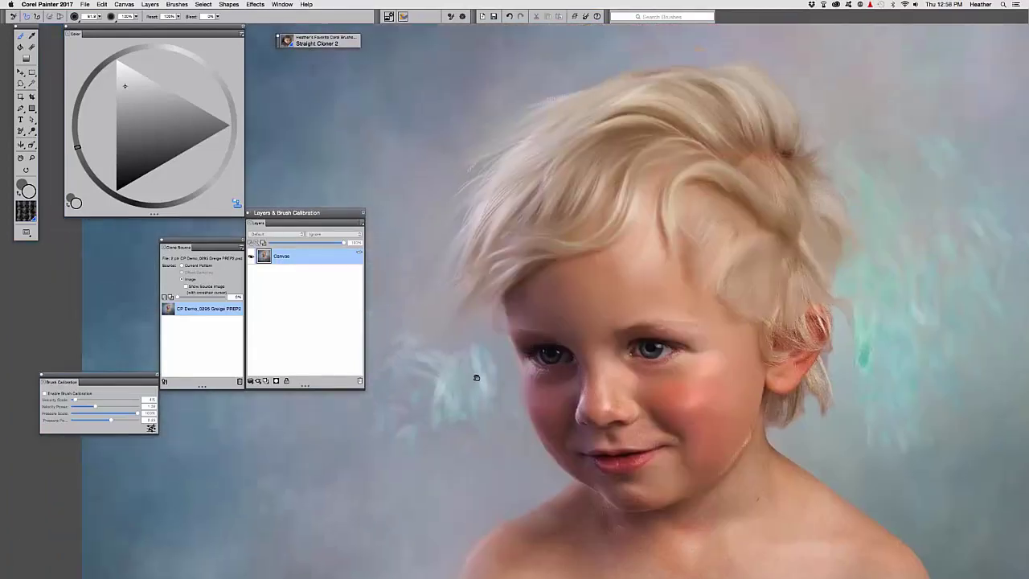
scroll(476, 378, up, 2)
click(318, 41)
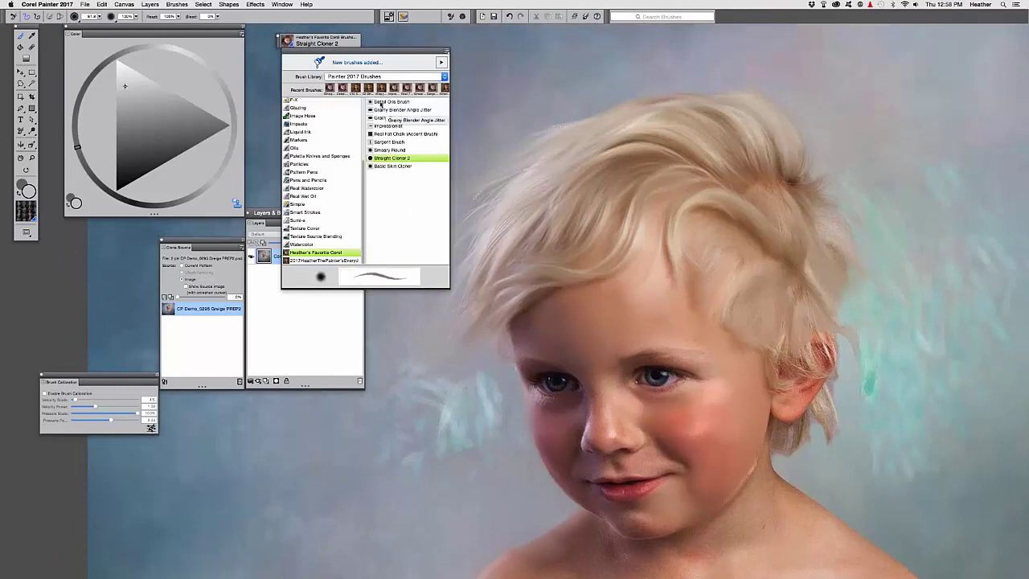
click(382, 103)
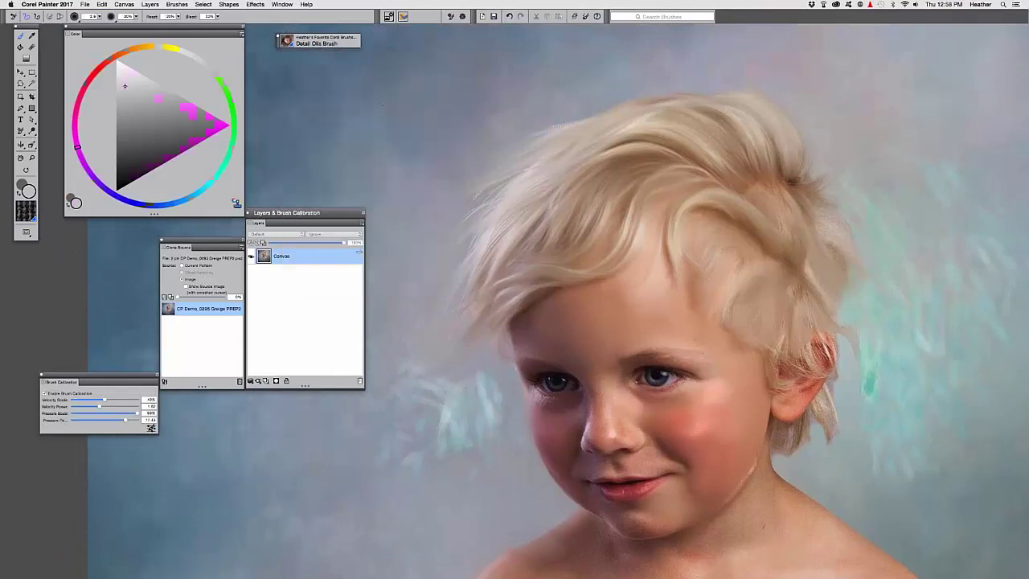
Step: Examine the favourite brushes, the whole portrait and the painted hair edges in close view
click(298, 45)
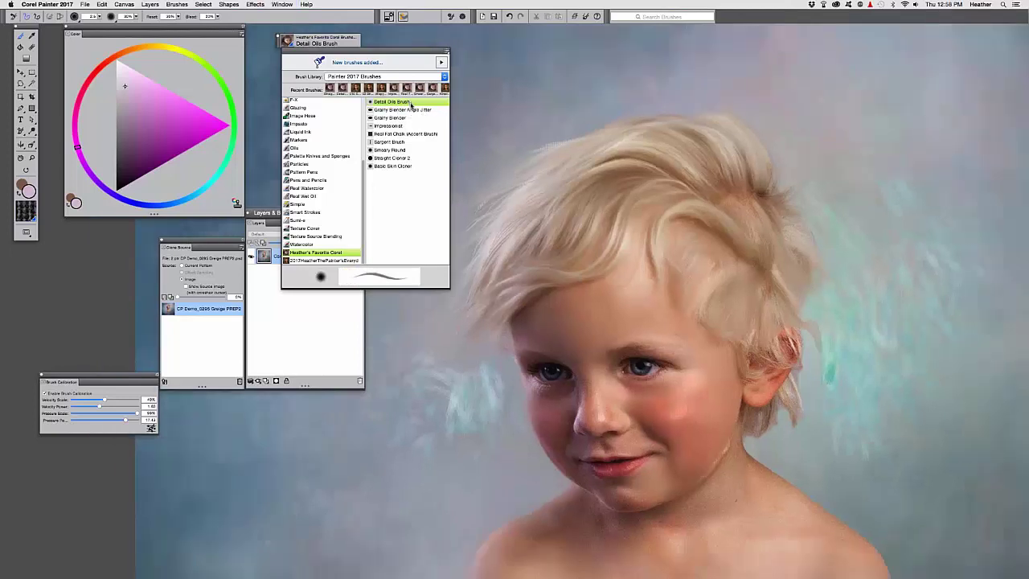
key(super+minus)
click(503, 211)
scroll(501, 233, down, 3)
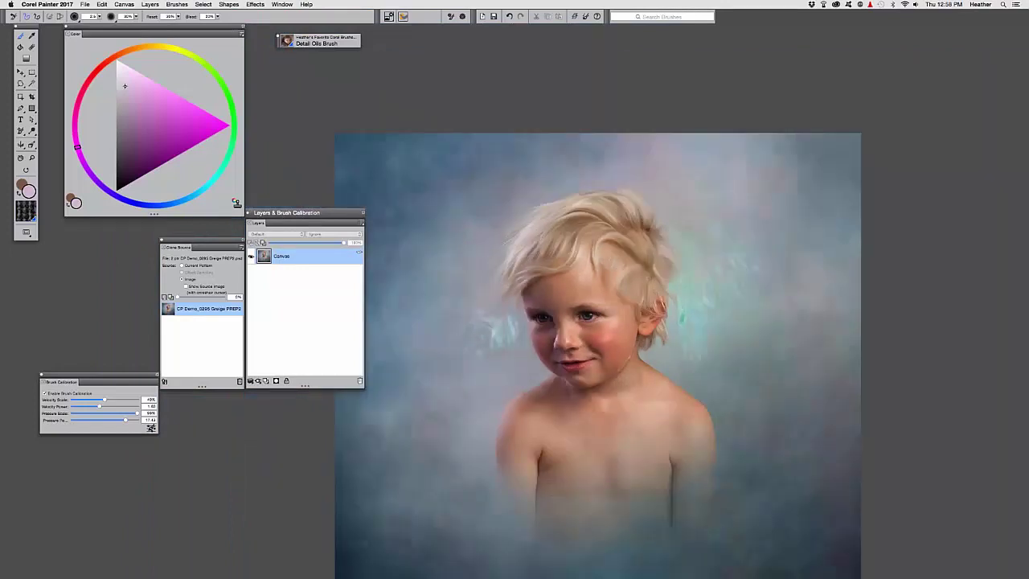
click(290, 41)
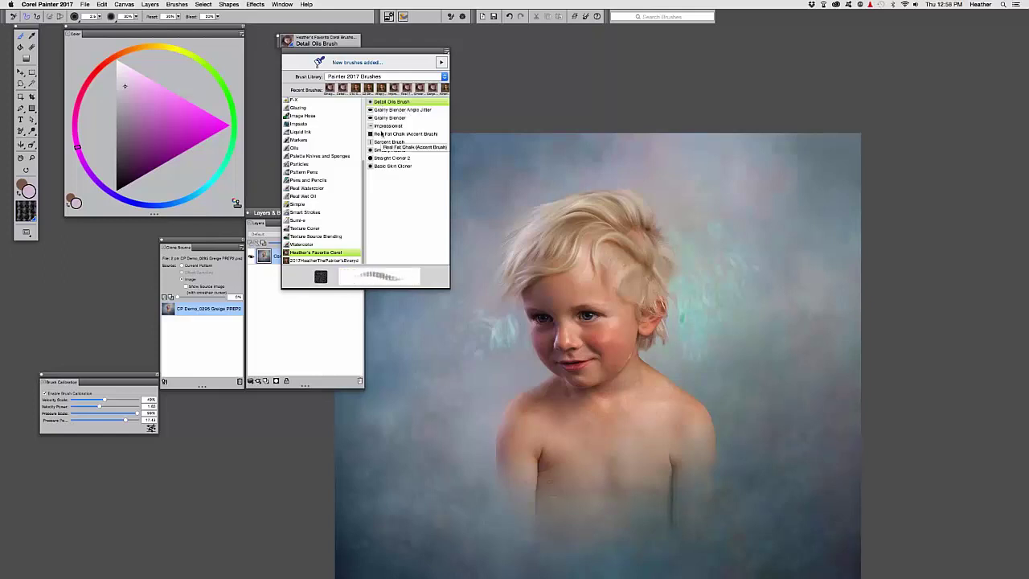
key(super+plus)
key(super+plus)
key(super+plus)
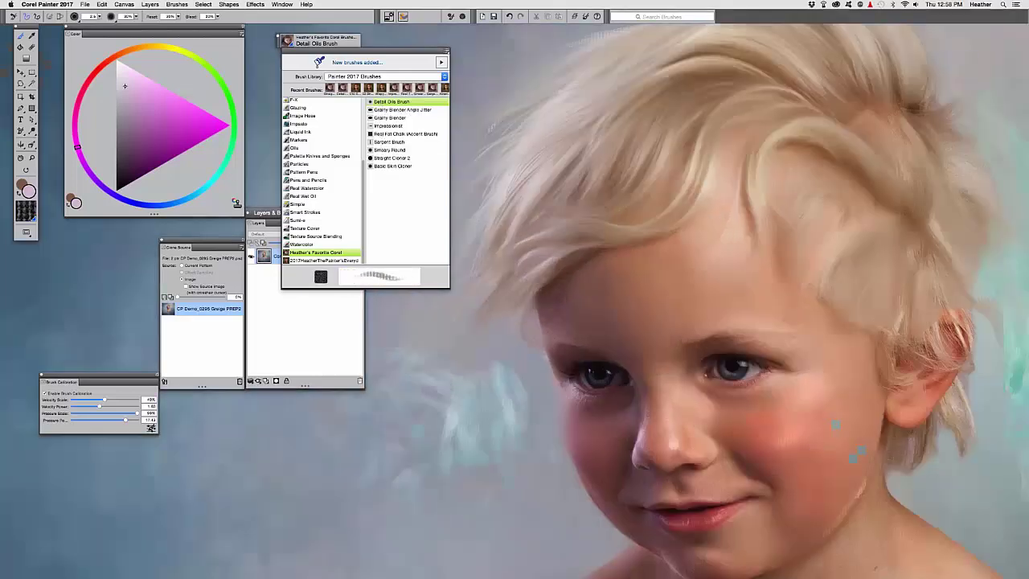
click(546, 246)
drag(553, 91, 602, 236)
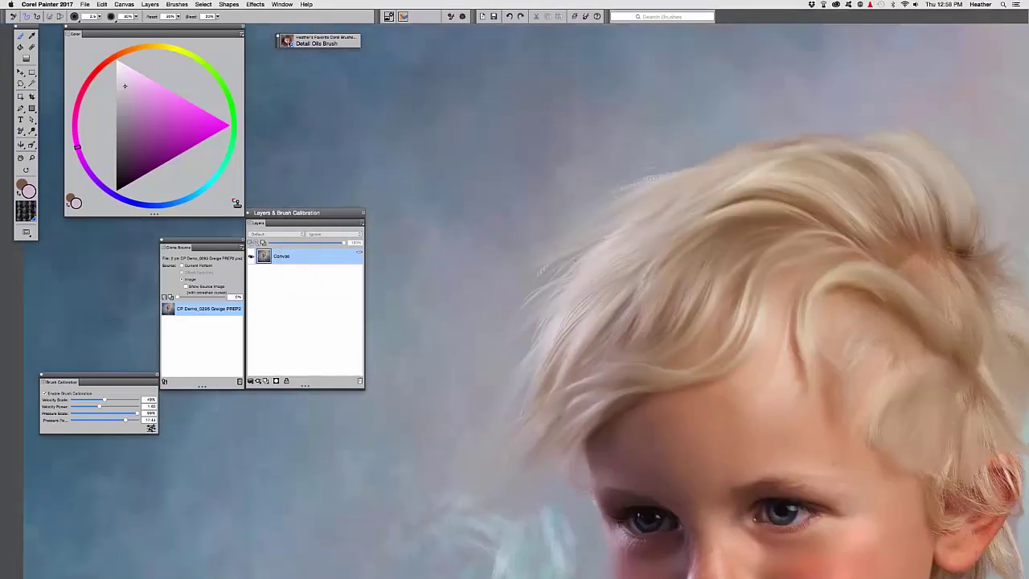
Step: Select the Grainy Blender from the favourite brushes with the boy's hair and ear in view
click(291, 43)
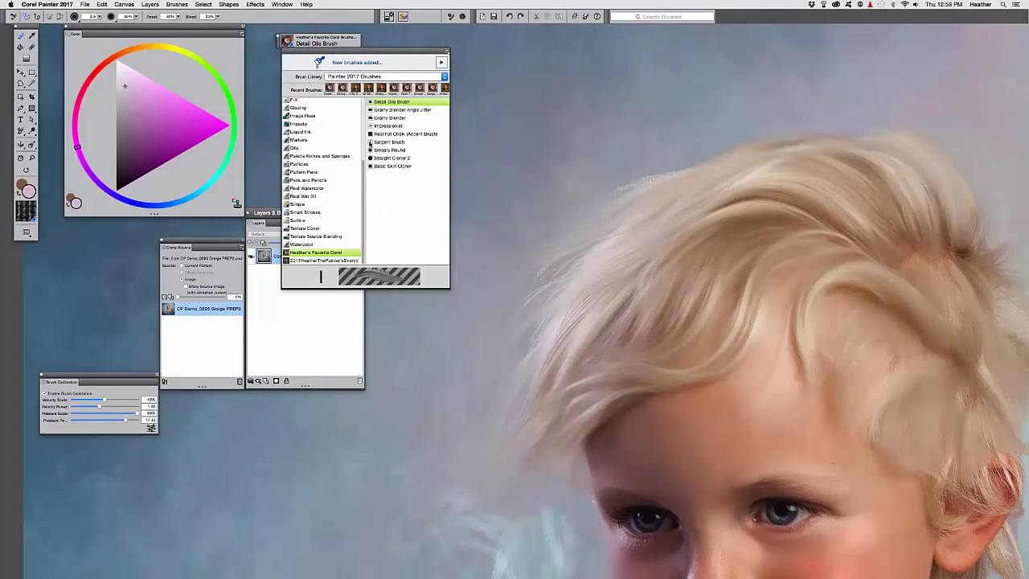
click(372, 118)
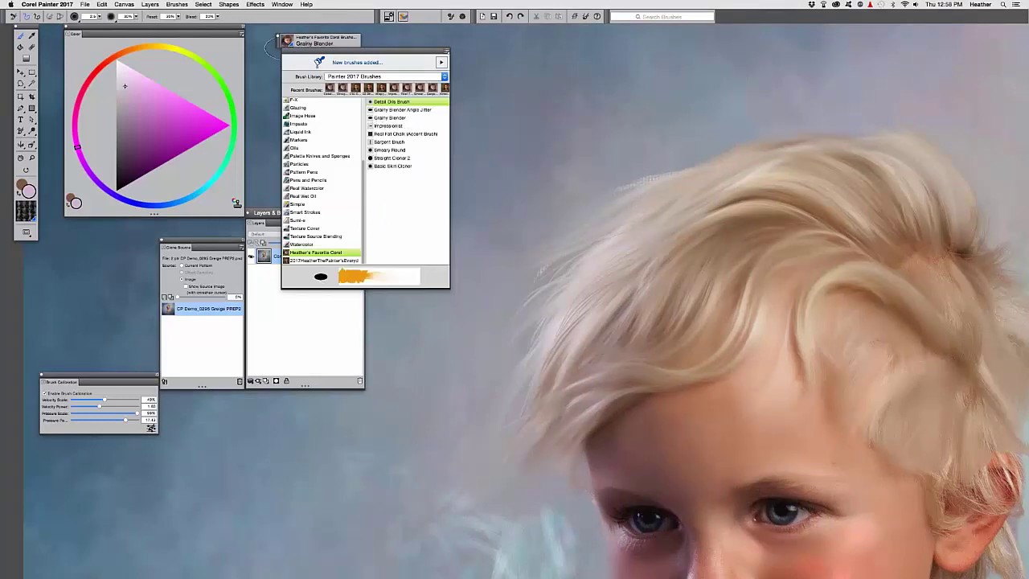
drag(459, 185, 367, 190)
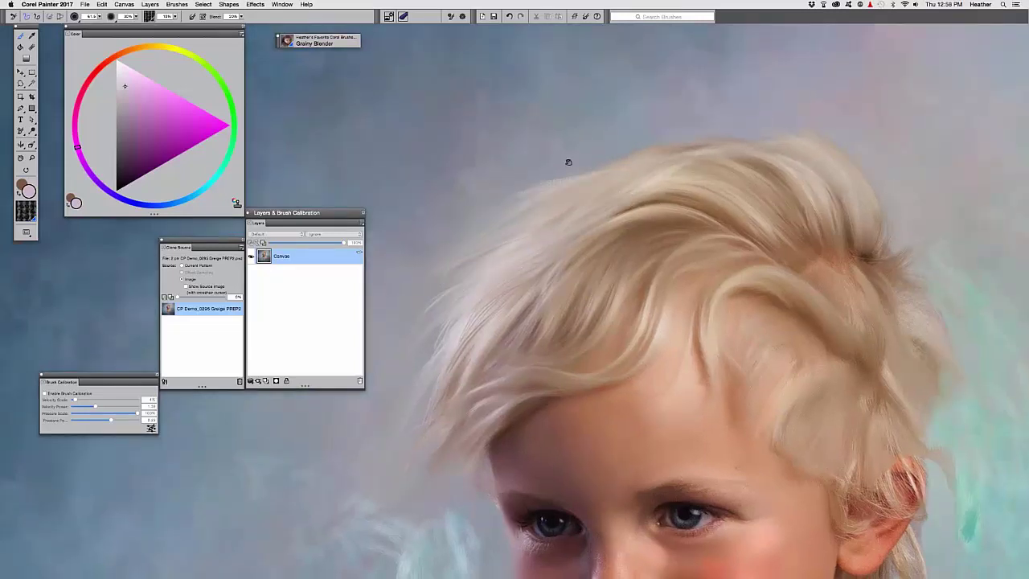
drag(568, 163, 639, 57)
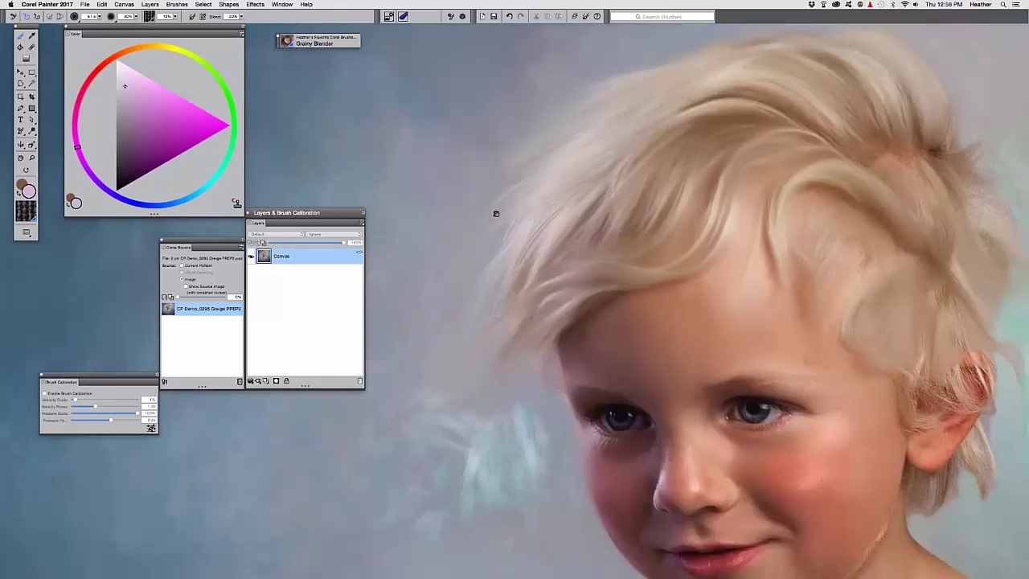
mouse_move(987, 359)
mouse_down()
mouse_move(758, 348)
mouse_move(726, 332)
mouse_up()
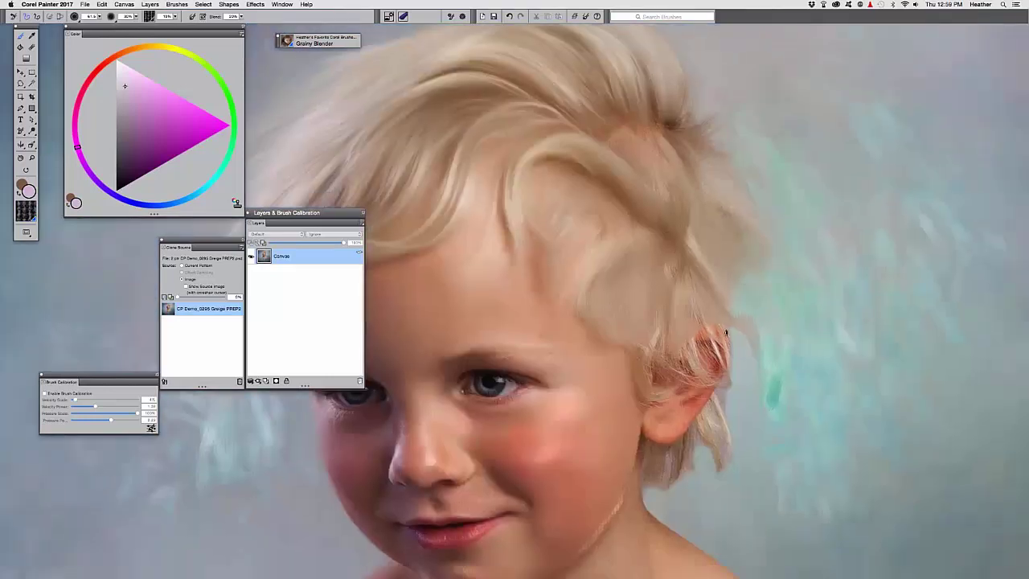
drag(735, 306, 769, 234)
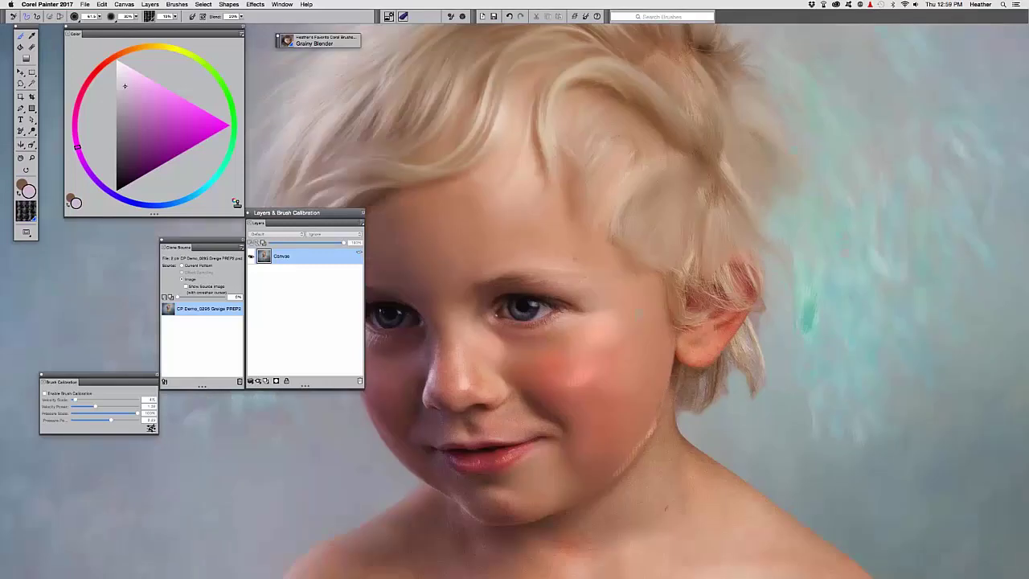
mouse_move(675, 178)
mouse_down()
mouse_move(783, 271)
mouse_move(881, 306)
mouse_up()
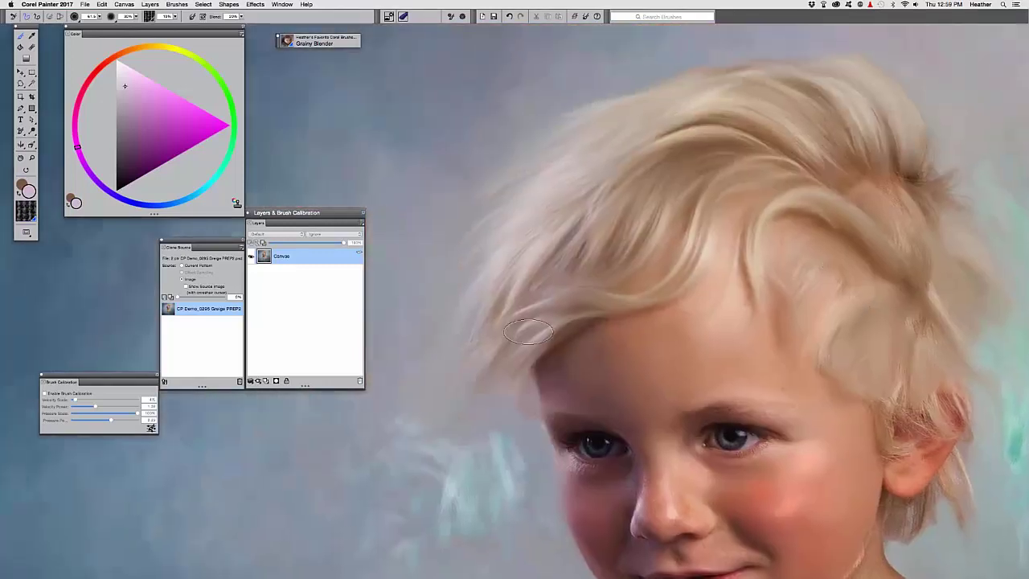
Step: Switch to the Real Fat Chalk (Accent Brush) variant with the boy's head and shoulders in view
click(289, 44)
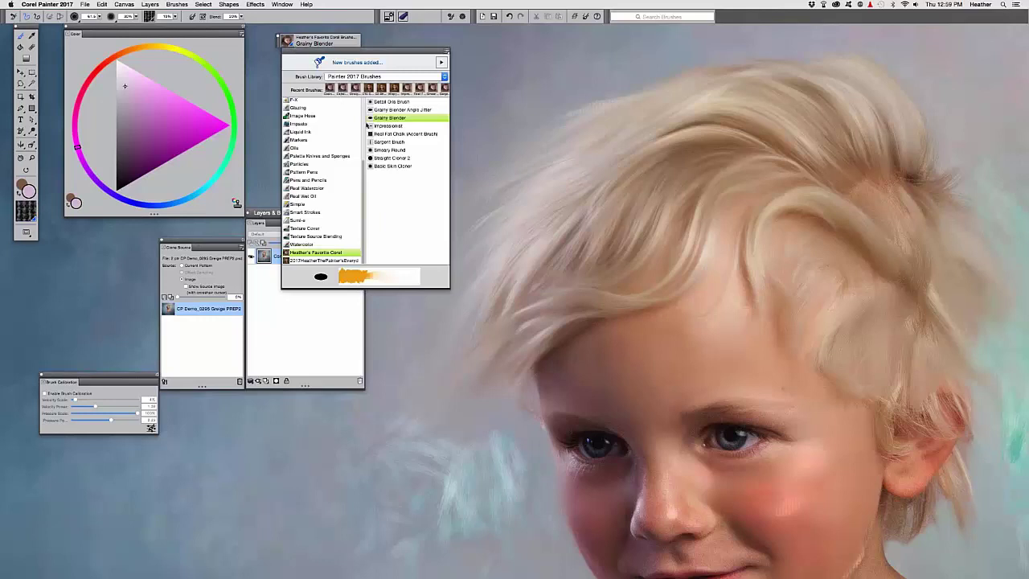
click(380, 134)
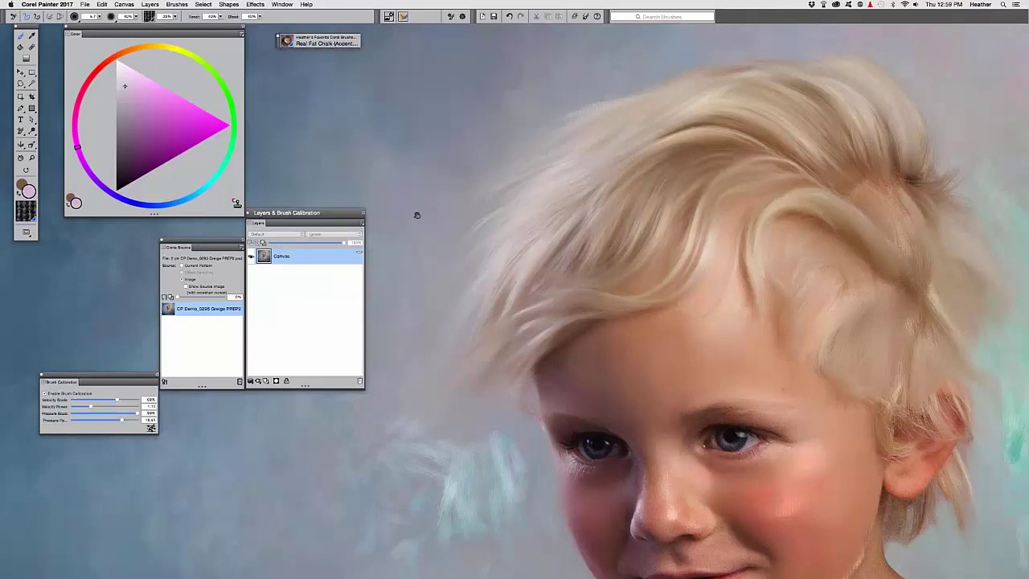
scroll(417, 216, up, 3)
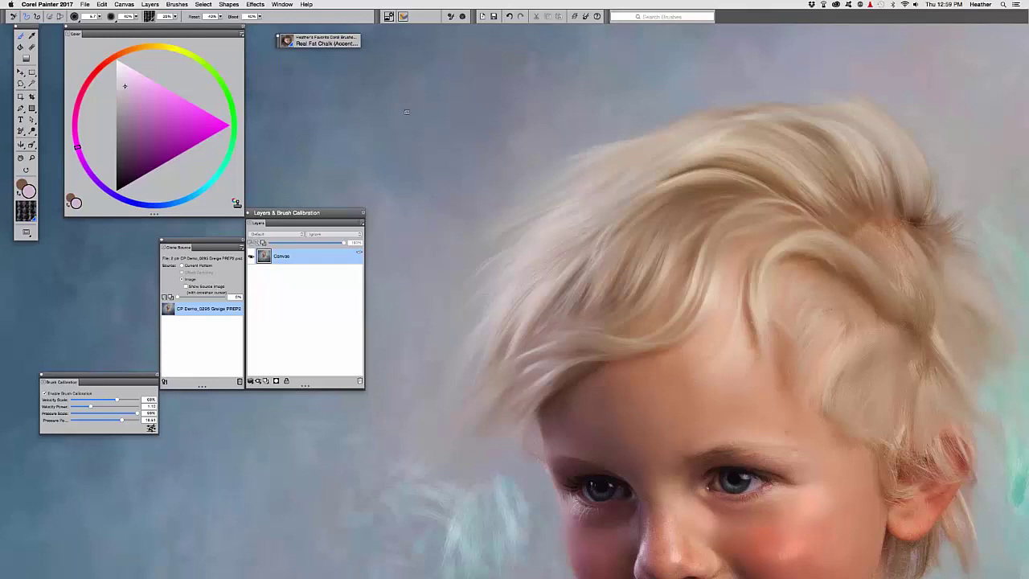
key(super+minus)
drag(427, 154, 372, 105)
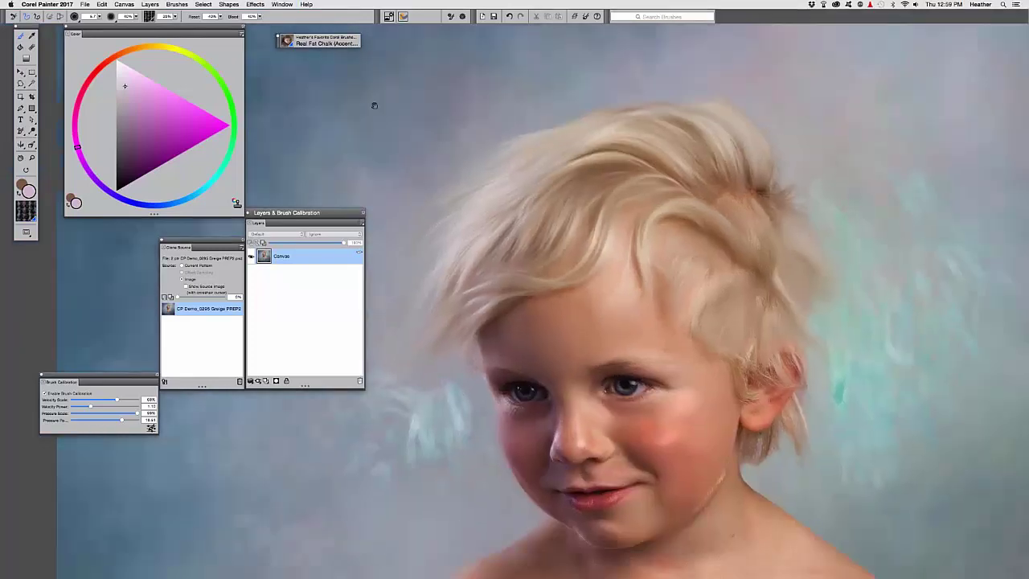
Step: Open the finished painting "boy outside green oil.jpg" from the Painted Faces folder on the desktop
key(super+o)
click(281, 72)
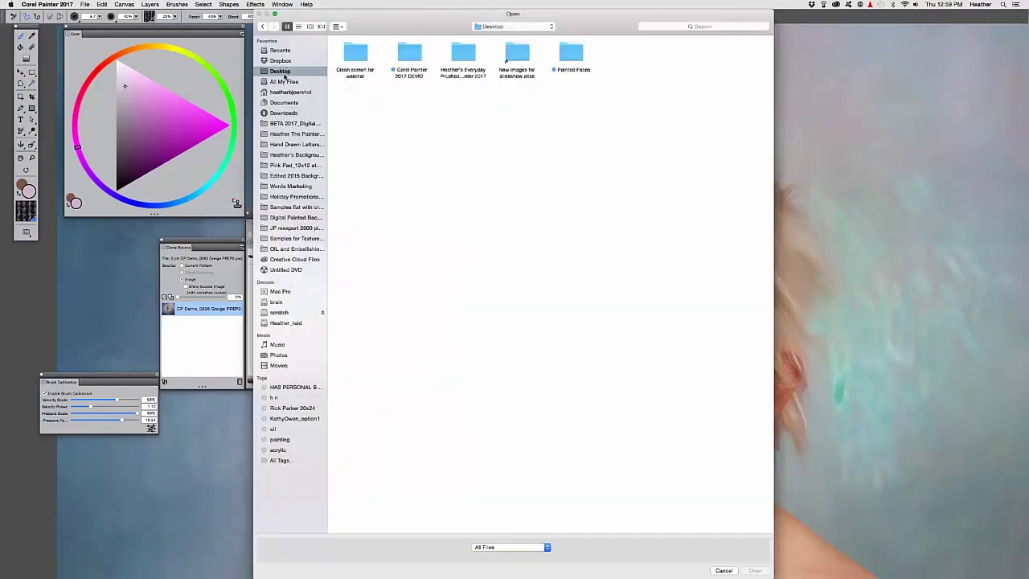
double_click(561, 55)
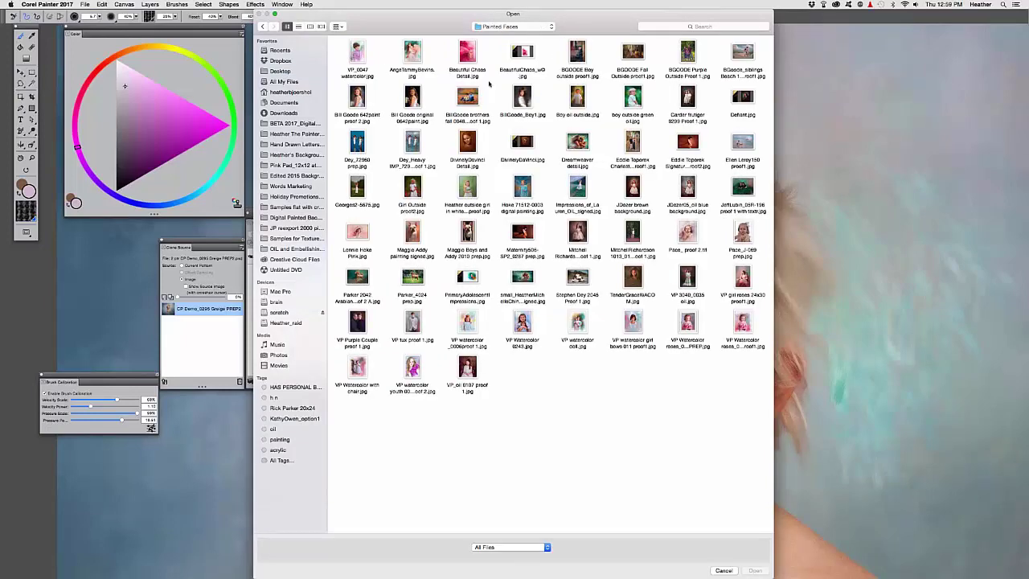
double_click(633, 97)
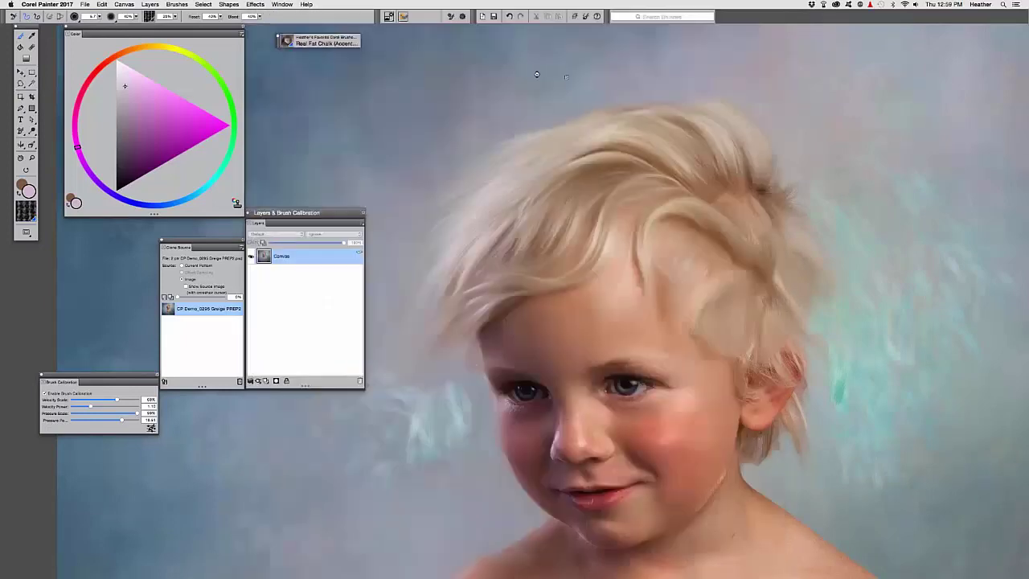
key(super+m)
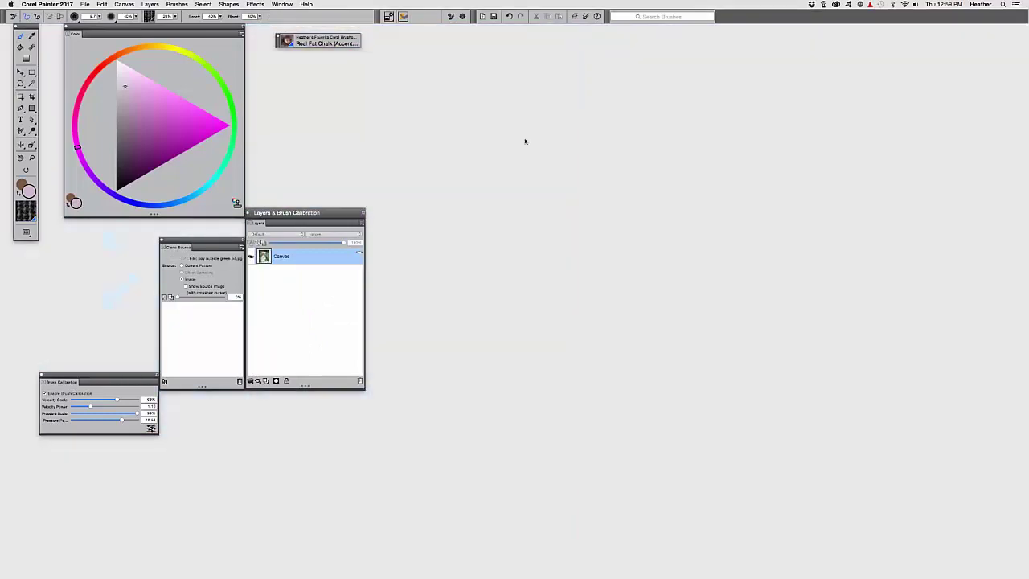
Step: Examine the blond boy's painted hair edges against the green background in close view
key(super+0)
key(super+equal)
key(super+equal)
drag(503, 195, 678, 465)
key(super+equal)
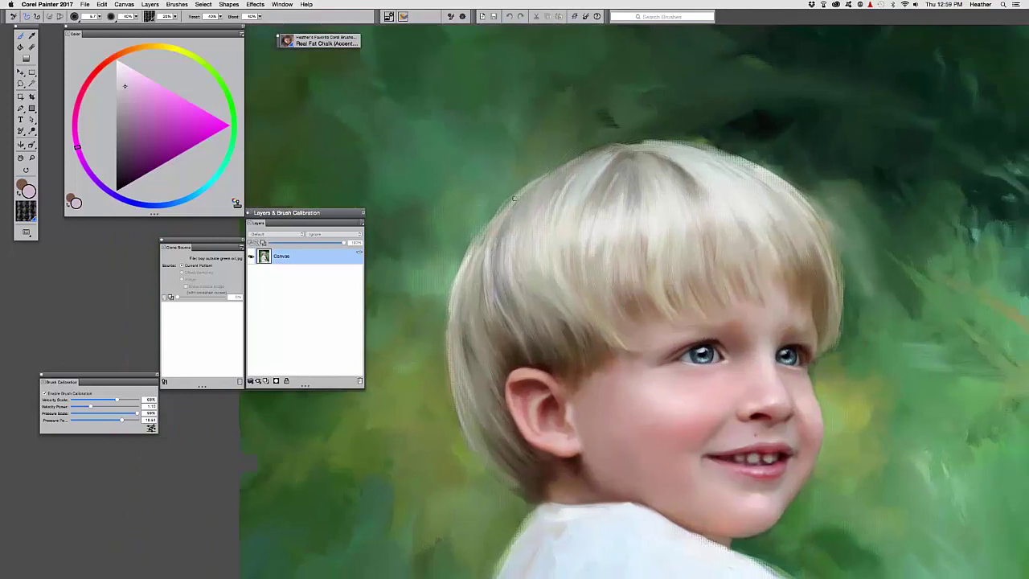
scroll(492, 166, up, 2)
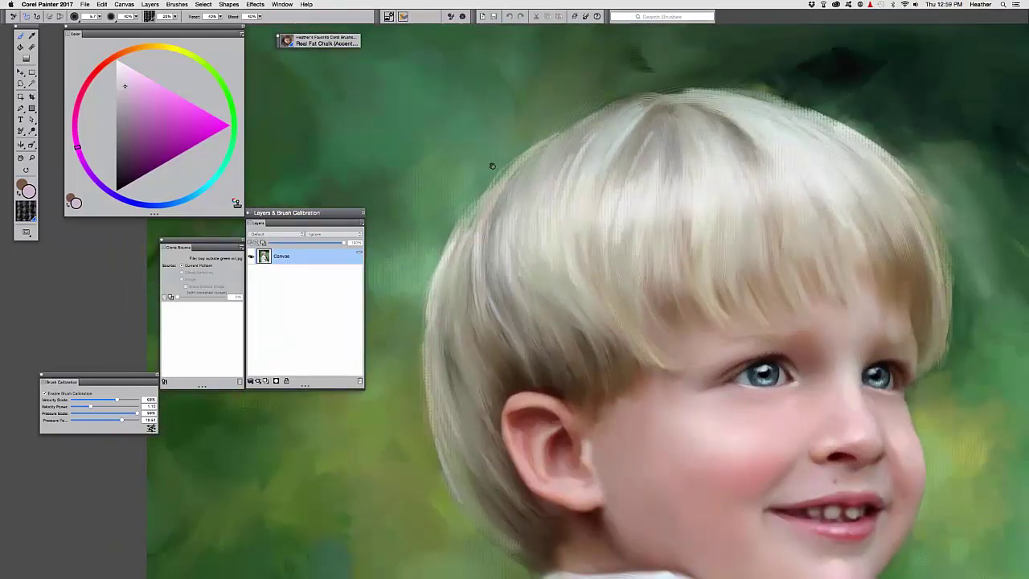
drag(492, 165, 468, 129)
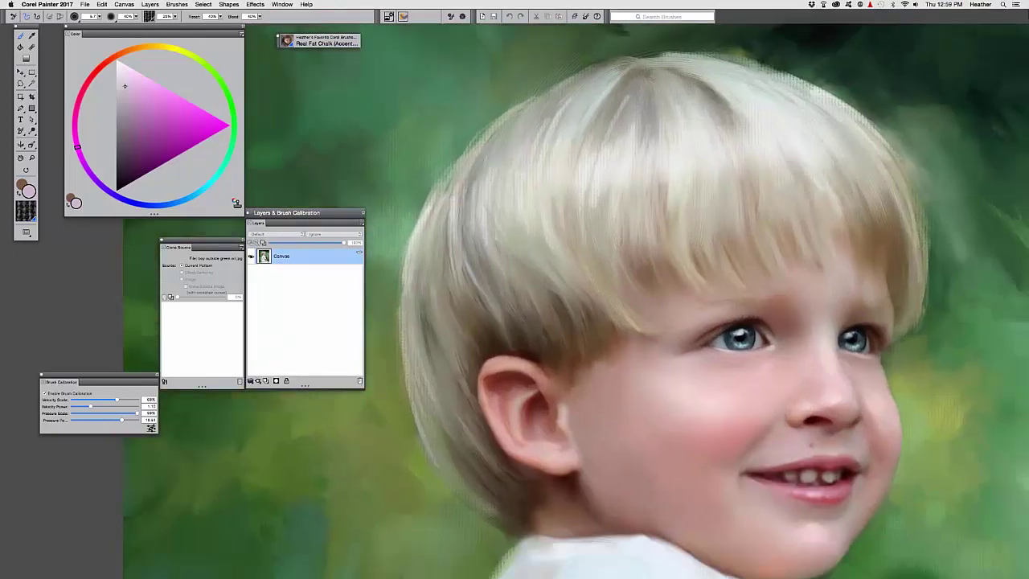
Step: Select the 010 Skin Smooth brush from the 2017 everyday brush set, and close the green-background boy painting
click(288, 41)
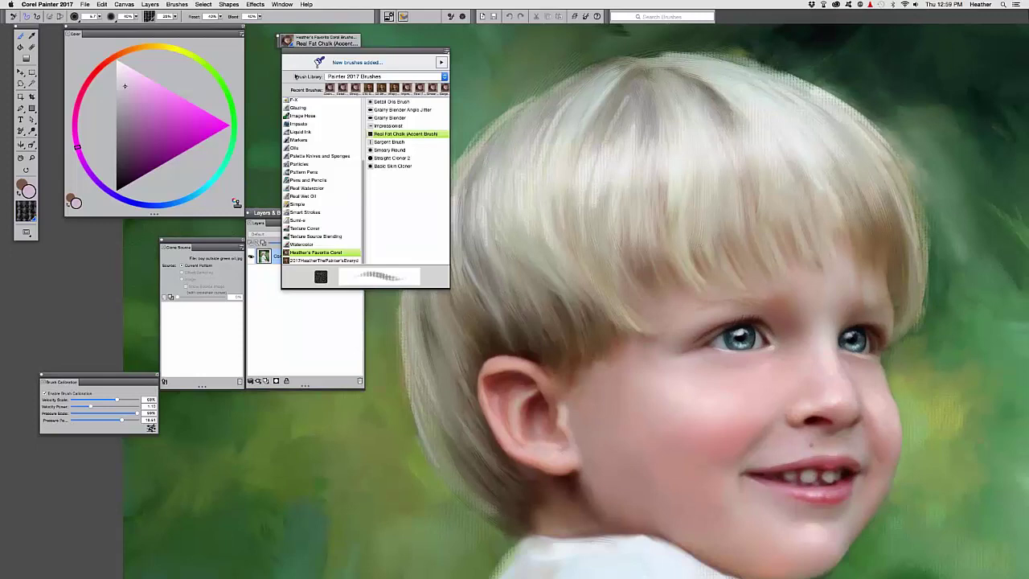
click(330, 260)
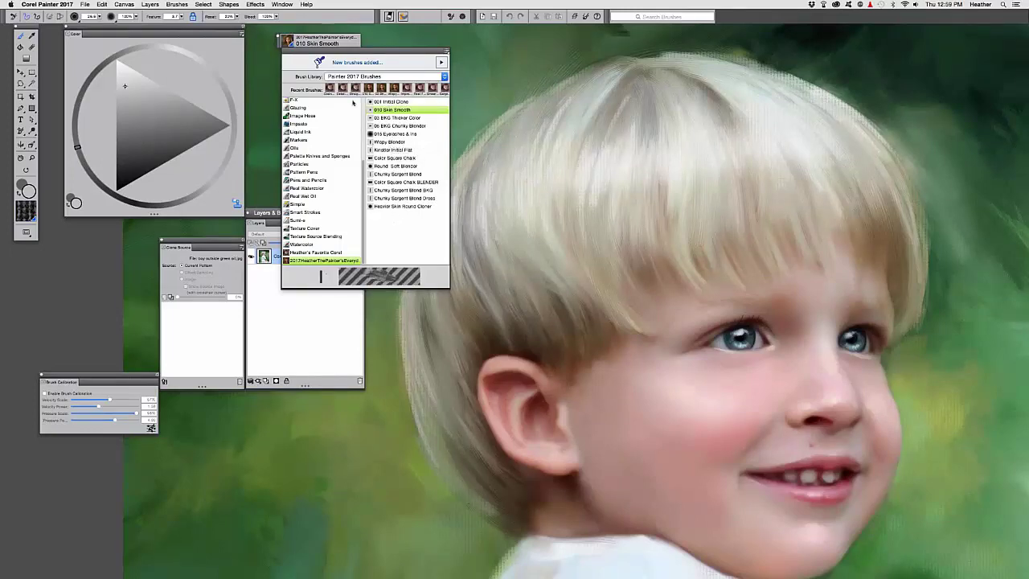
click(329, 41)
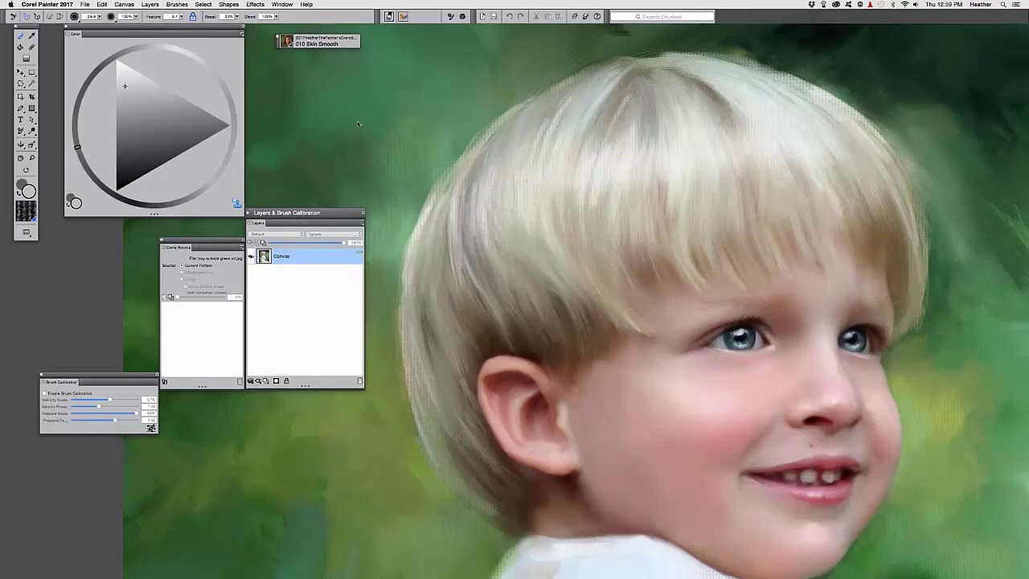
key(super+minus)
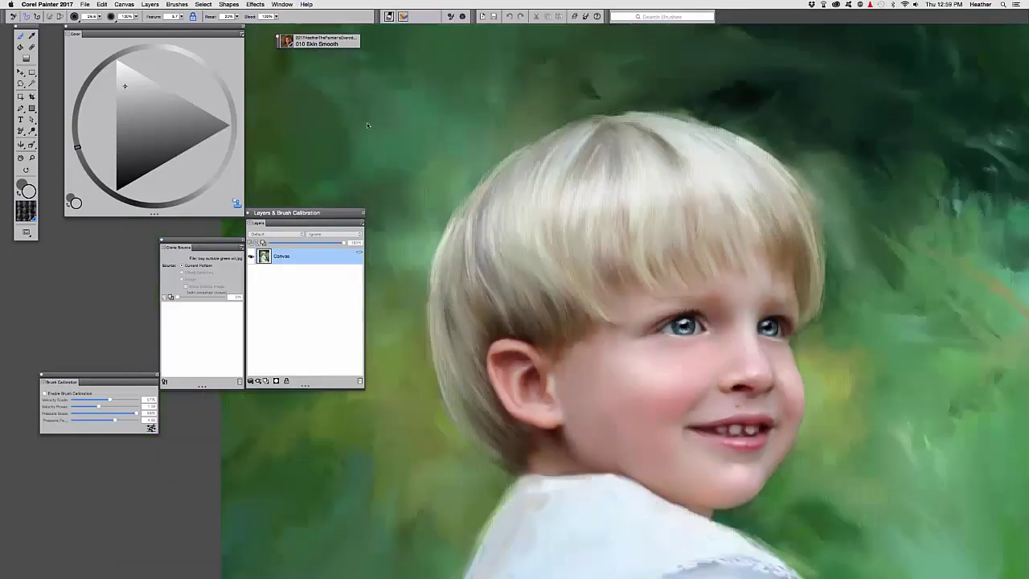
key(super+minus)
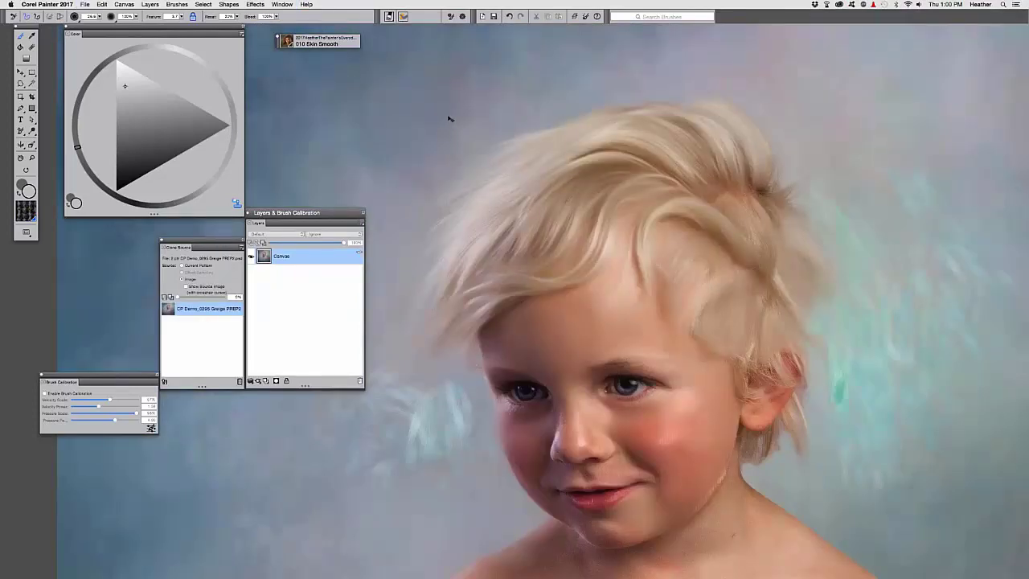
Step: Open the finished painting TenderGraceWACOM.jpg from the Painted Faces folder
key(super+o)
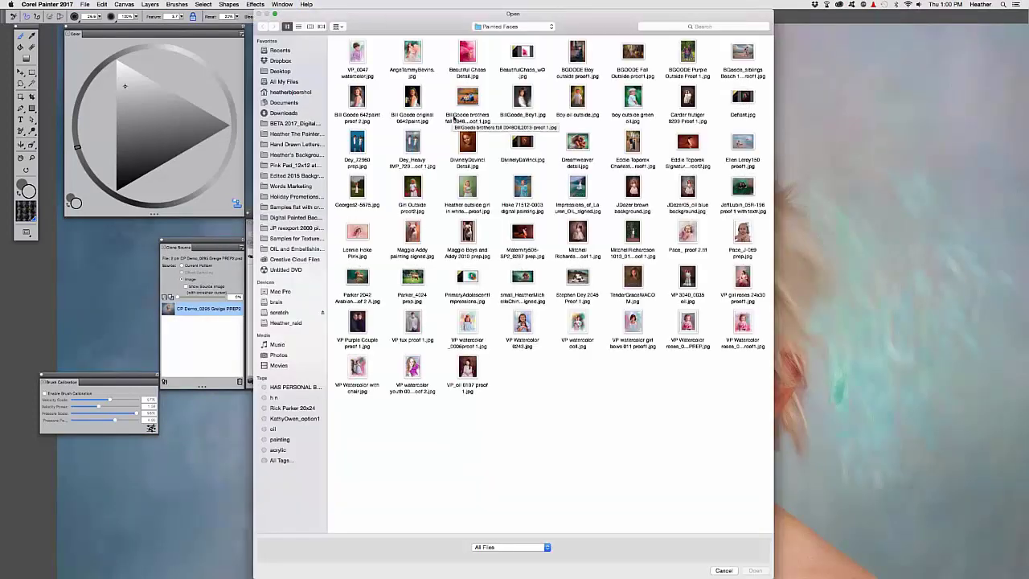
click(633, 279)
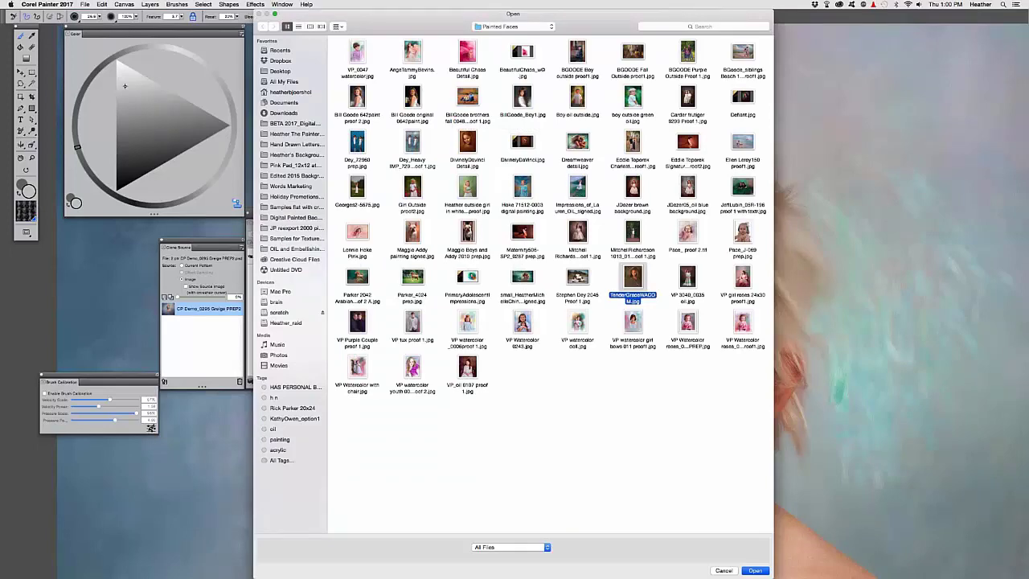
key(Return)
click(420, 186)
key(Return)
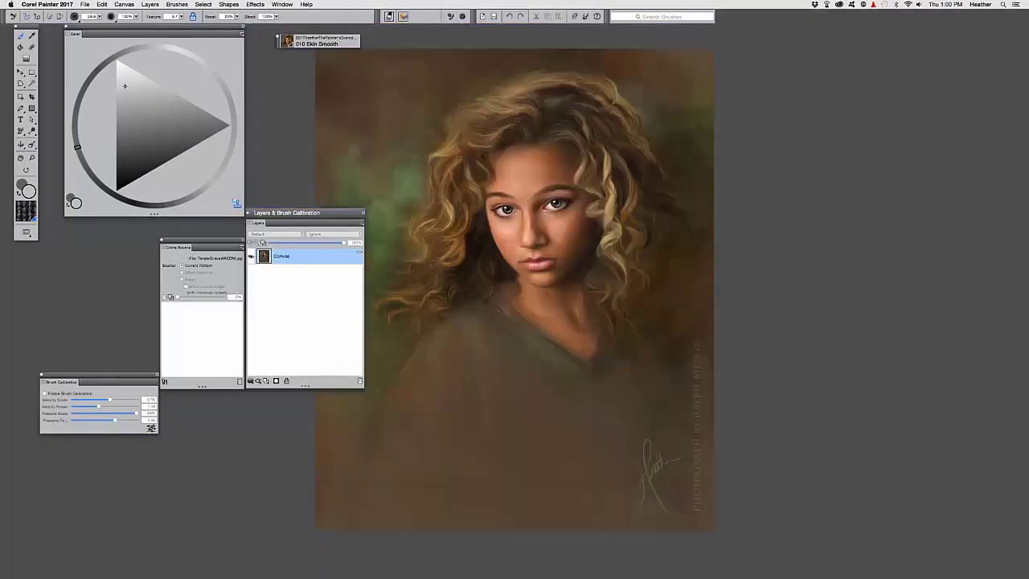
Step: Examine the curly-haired girl's portrait up close with the panels hidden, and close it to return to the boy's portrait
key(super+plus)
drag(503, 172, 560, 239)
key(Tab)
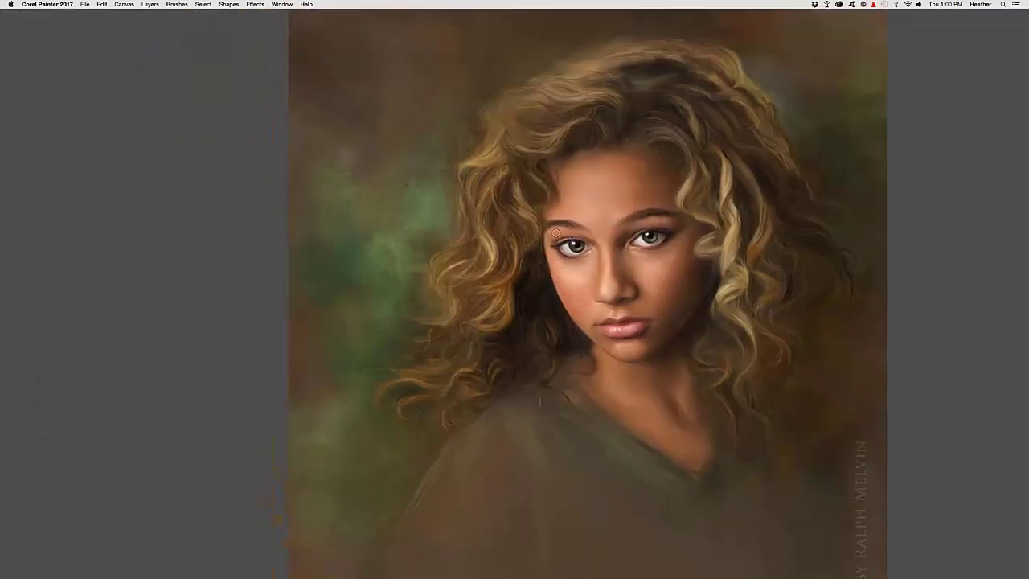
key(super+equal)
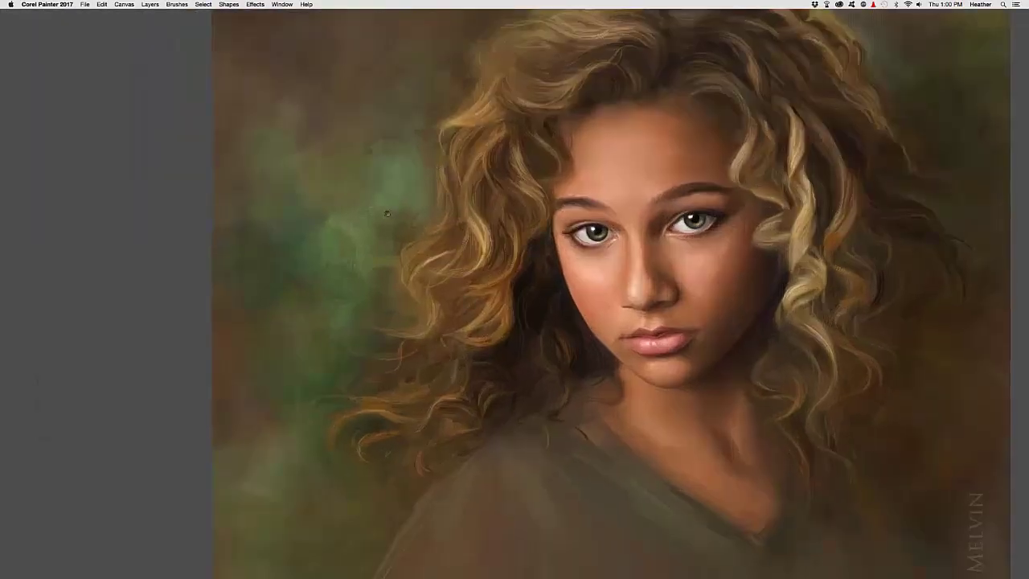
drag(388, 214, 322, 276)
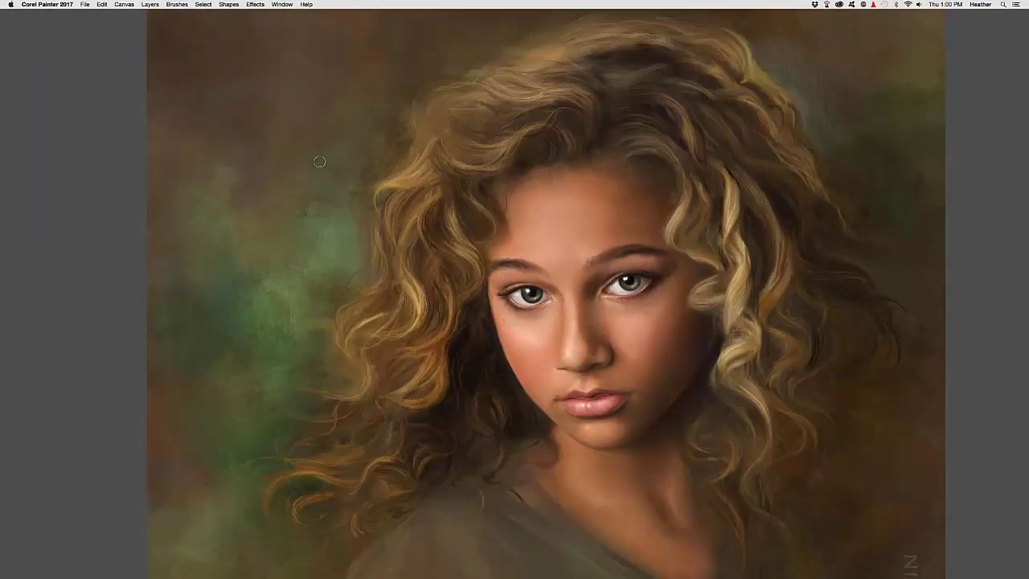
key(super+w)
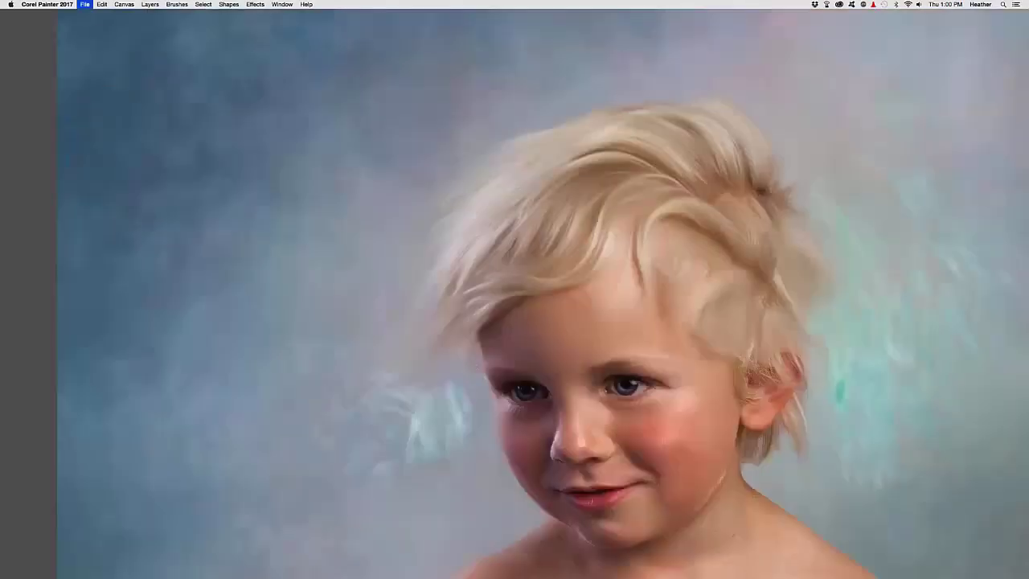
key(Tab)
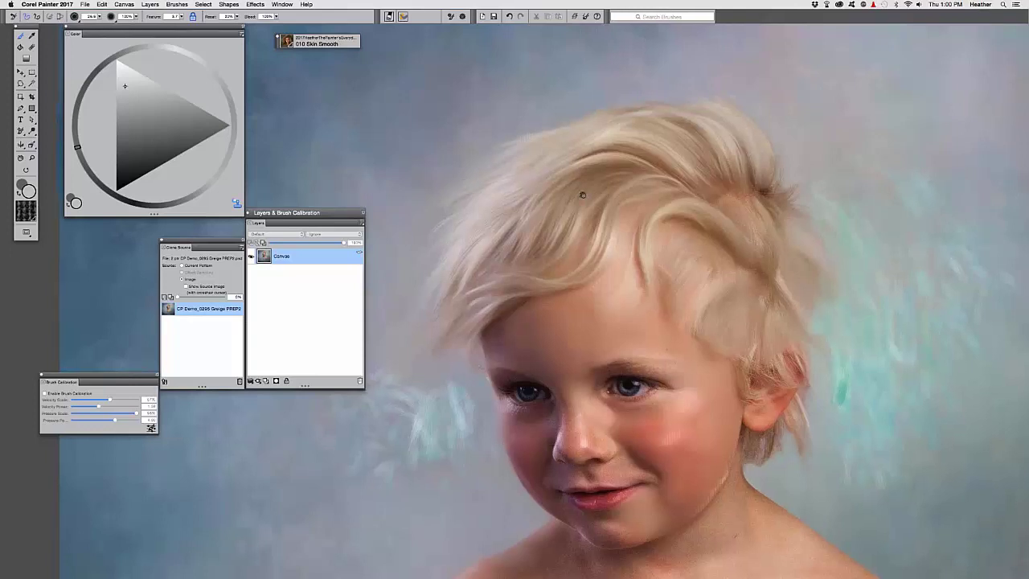
Step: Turn off the clone colour, choose a very dark purple, and try a vertical stroke on the blue background
mouse_move(582, 194)
mouse_down()
mouse_move(648, 175)
mouse_move(691, 177)
mouse_up()
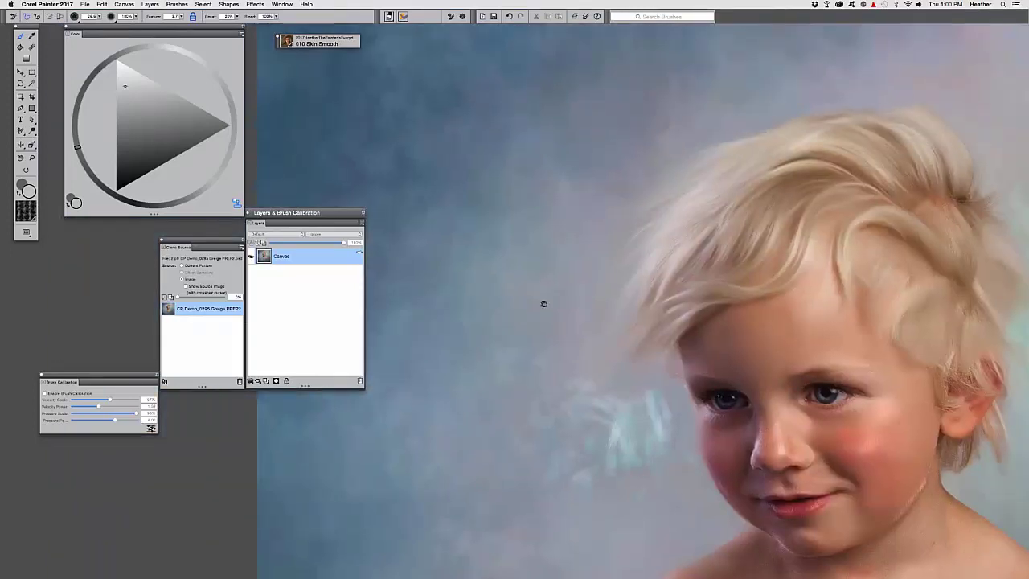
drag(544, 303, 634, 309)
click(236, 203)
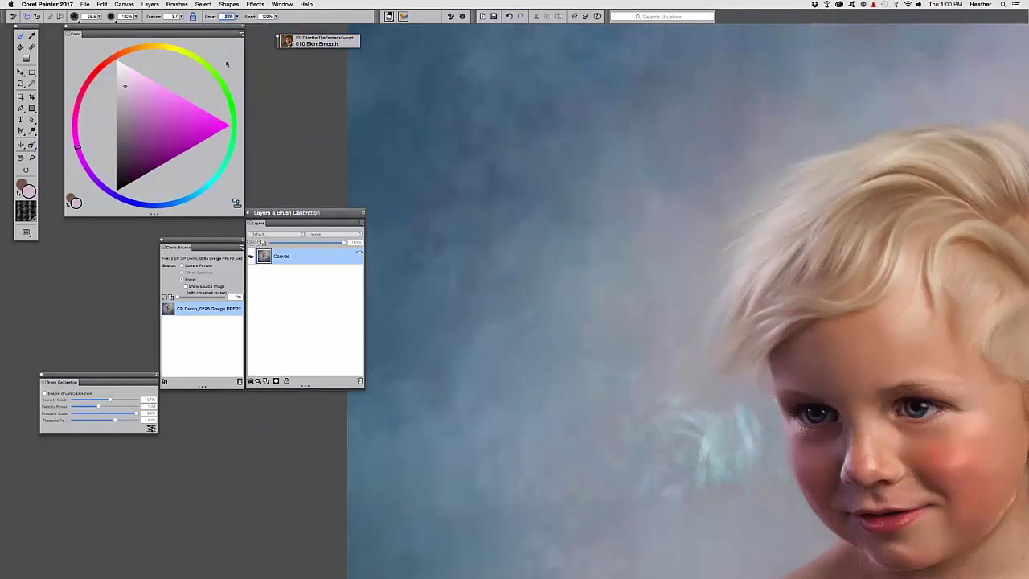
click(129, 190)
drag(430, 172, 430, 232)
key(super+z)
Step: Paint two vertical dark purple test swatches side by side on the blue background, one streaky and one solid
drag(450, 172, 452, 231)
drag(460, 170, 460, 232)
mouse_move(461, 188)
mouse_down()
mouse_move(463, 235)
mouse_move(463, 157)
mouse_move(460, 244)
mouse_move(451, 170)
mouse_up()
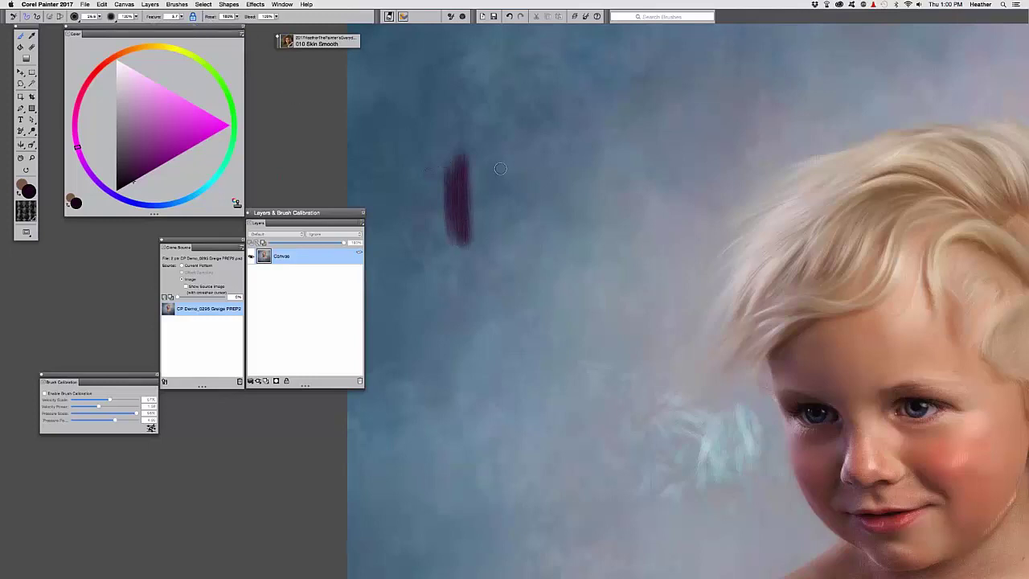
mouse_move(499, 157)
mouse_down()
mouse_move(500, 233)
mouse_move(518, 171)
mouse_move(524, 233)
mouse_move(518, 185)
mouse_move(529, 162)
mouse_up()
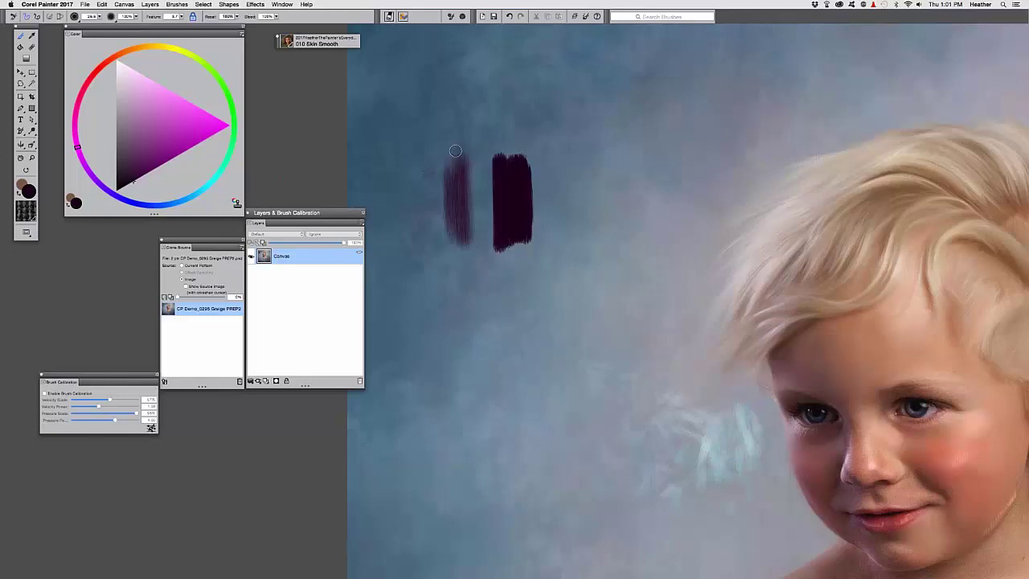
Step: Handwrite the label 10/100 above the streaky swatch with a smaller brush, marking the values O and R
key([)
key([)
mouse_move(433, 143)
mouse_down()
mouse_move(439, 152)
mouse_move(444, 135)
mouse_move(479, 163)
mouse_up()
mouse_move(475, 115)
mouse_down()
mouse_move(479, 126)
mouse_move(496, 109)
mouse_up()
mouse_move(472, 76)
mouse_down()
mouse_move(478, 92)
mouse_move(498, 80)
mouse_up()
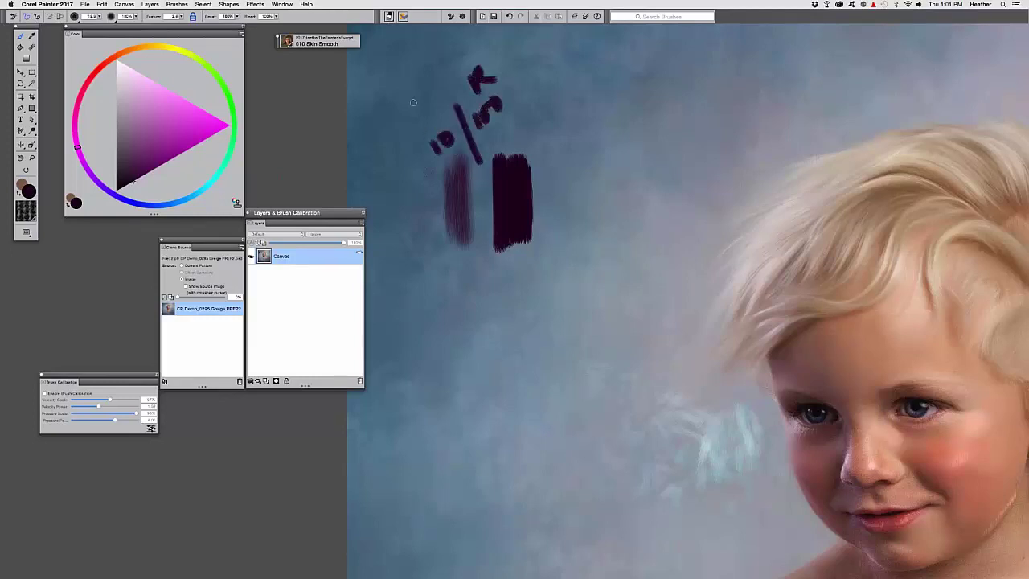
drag(415, 98, 413, 100)
Step: Handwrite the label 100/100 above the solid dark purple swatch
click(504, 142)
drag(504, 147, 511, 137)
mouse_move(516, 127)
mouse_down()
mouse_move(522, 137)
mouse_move(542, 114)
mouse_move(557, 121)
mouse_up()
drag(560, 120, 575, 102)
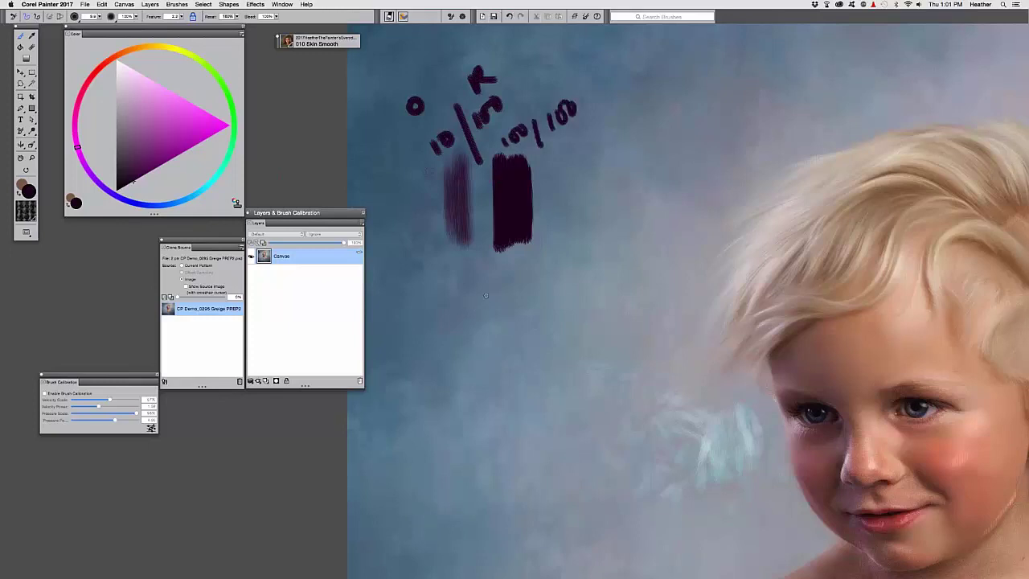
Step: Draw a slanted divider line below the two swatches and set the brush's Resat to 20%
drag(480, 284, 500, 365)
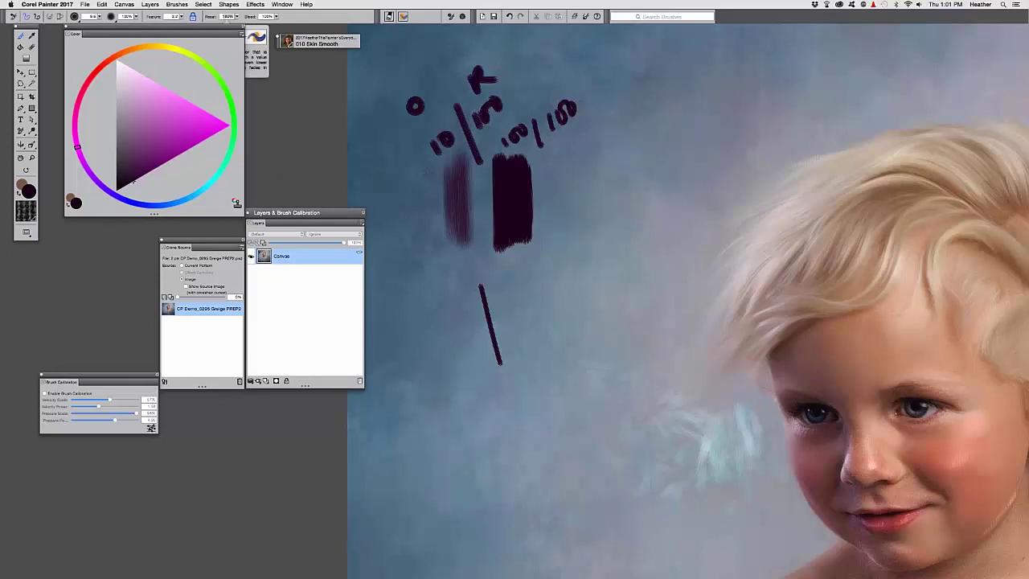
click(227, 17)
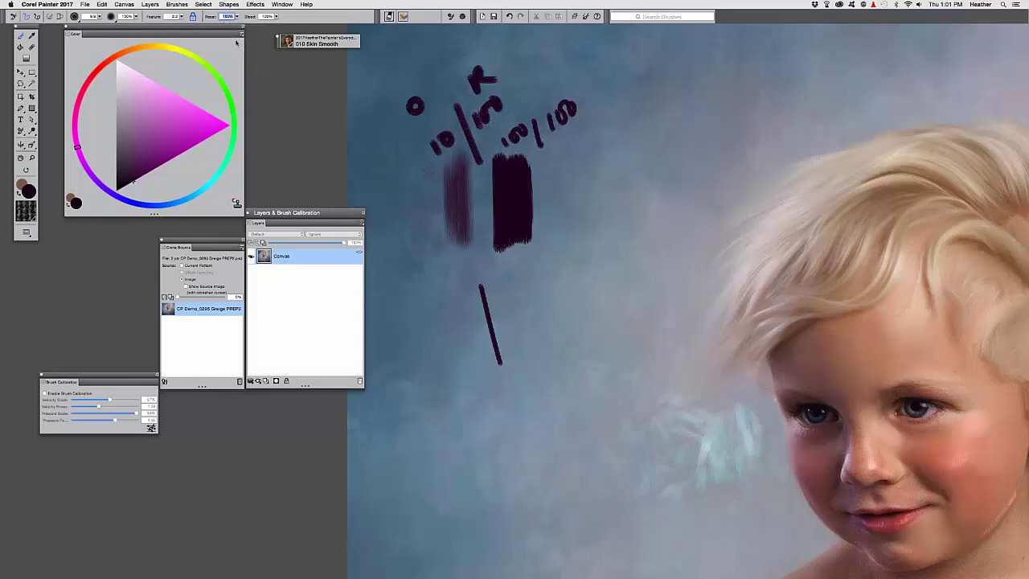
text(20)
key(Return)
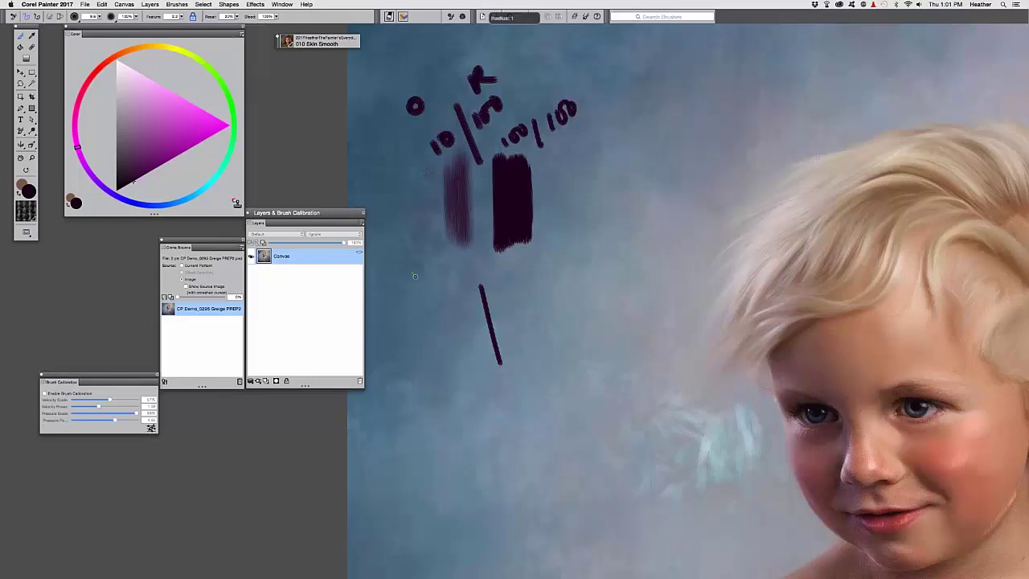
Step: Handwrite the labels 10/20 and 100/20 on either side of the divider and paint a test swatch beneath each
drag(413, 283, 414, 293)
mouse_move(422, 278)
mouse_down()
mouse_move(434, 296)
mouse_move(455, 280)
mouse_up()
drag(463, 259, 508, 282)
mouse_move(518, 269)
mouse_down()
mouse_move(526, 283)
mouse_move(555, 263)
mouse_up()
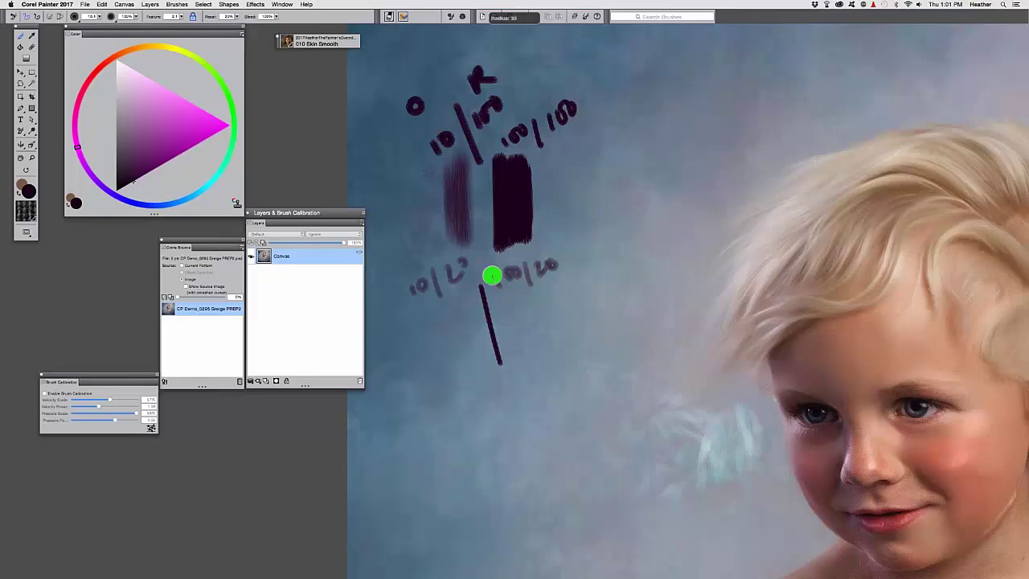
drag(525, 304, 533, 379)
mouse_move(446, 332)
mouse_down()
mouse_move(454, 375)
mouse_move(459, 381)
mouse_move(453, 325)
mouse_move(468, 361)
mouse_move(469, 337)
mouse_move(465, 330)
mouse_move(472, 387)
mouse_up()
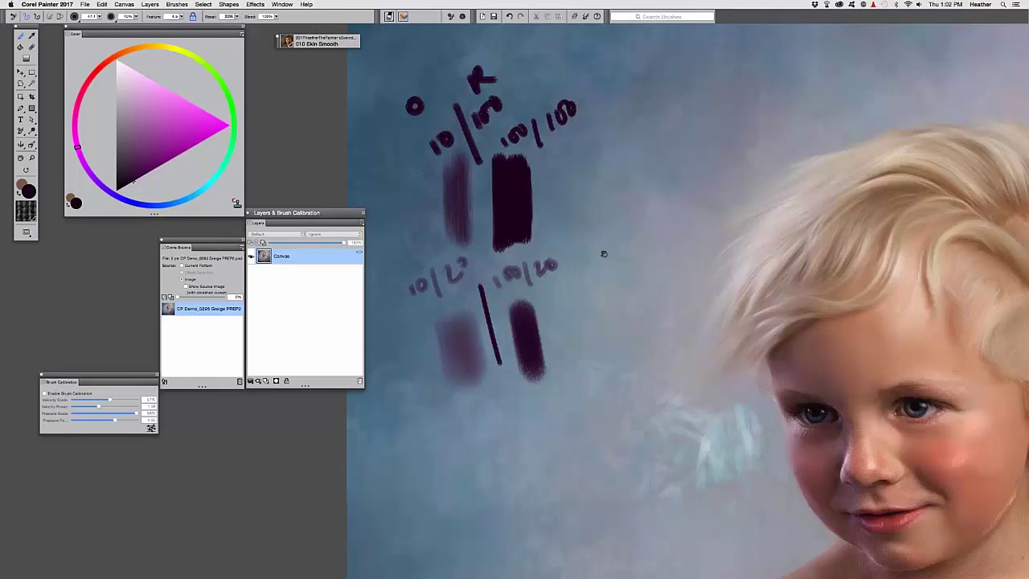
Step: Bring the boy's face into close view and choose the Smeary Round brush from the favourite Corel brushes category
mouse_move(603, 254)
mouse_down()
mouse_move(533, 227)
mouse_move(491, 243)
mouse_move(326, 171)
mouse_up()
key(super+plus)
click(289, 42)
click(315, 253)
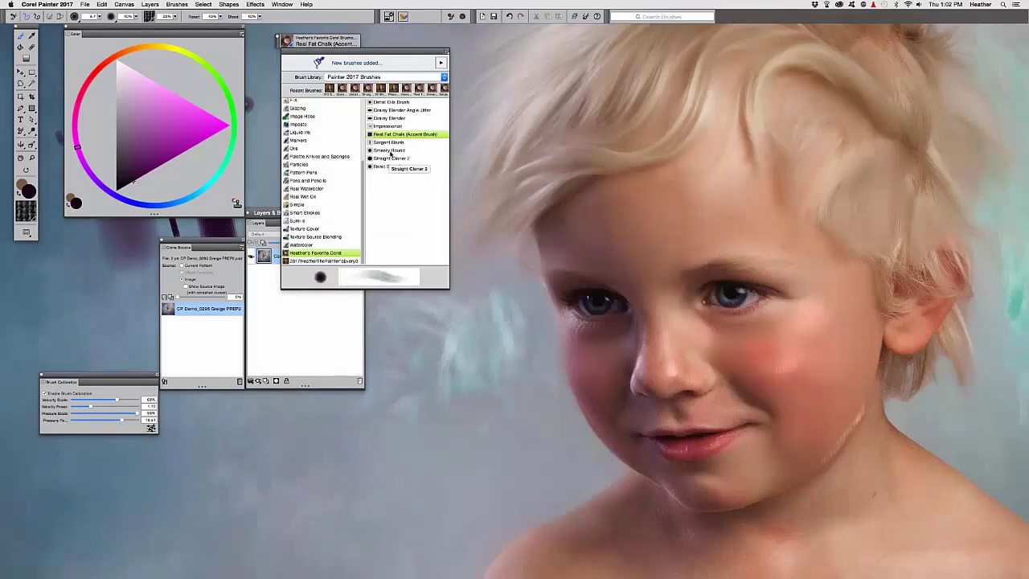
click(387, 151)
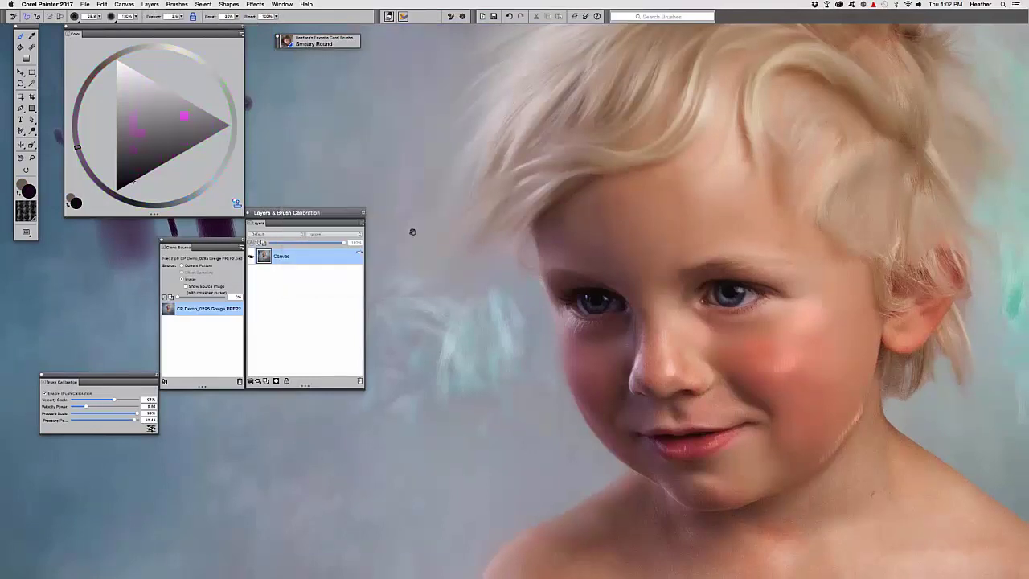
Step: Blend the shadowed outer edge of the boy's face beside the eye and cheek with small Smeary Round strokes
drag(412, 232, 341, 199)
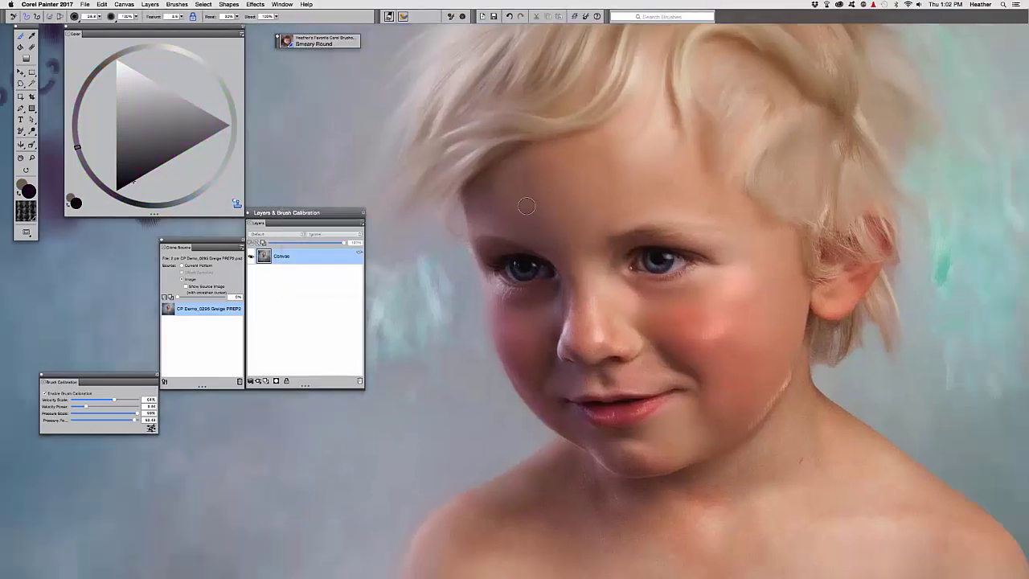
drag(486, 232, 486, 232)
key(super+equal)
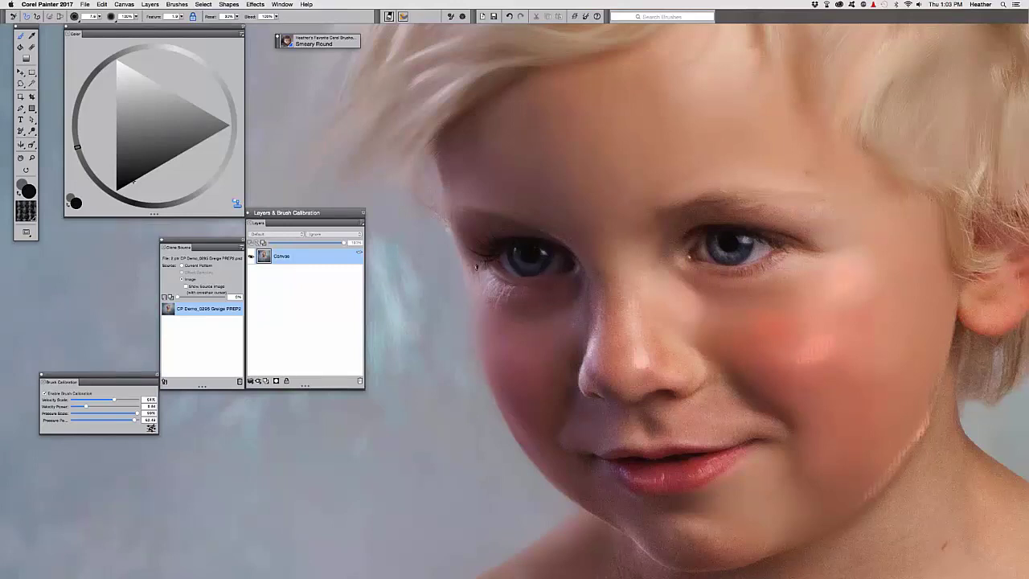
key(super+minus)
drag(471, 320, 464, 329)
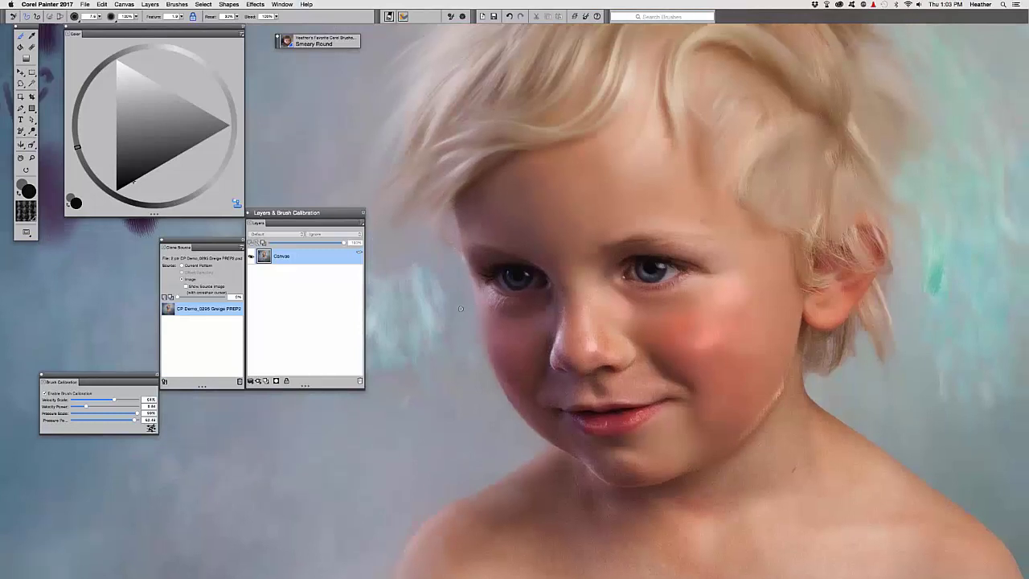